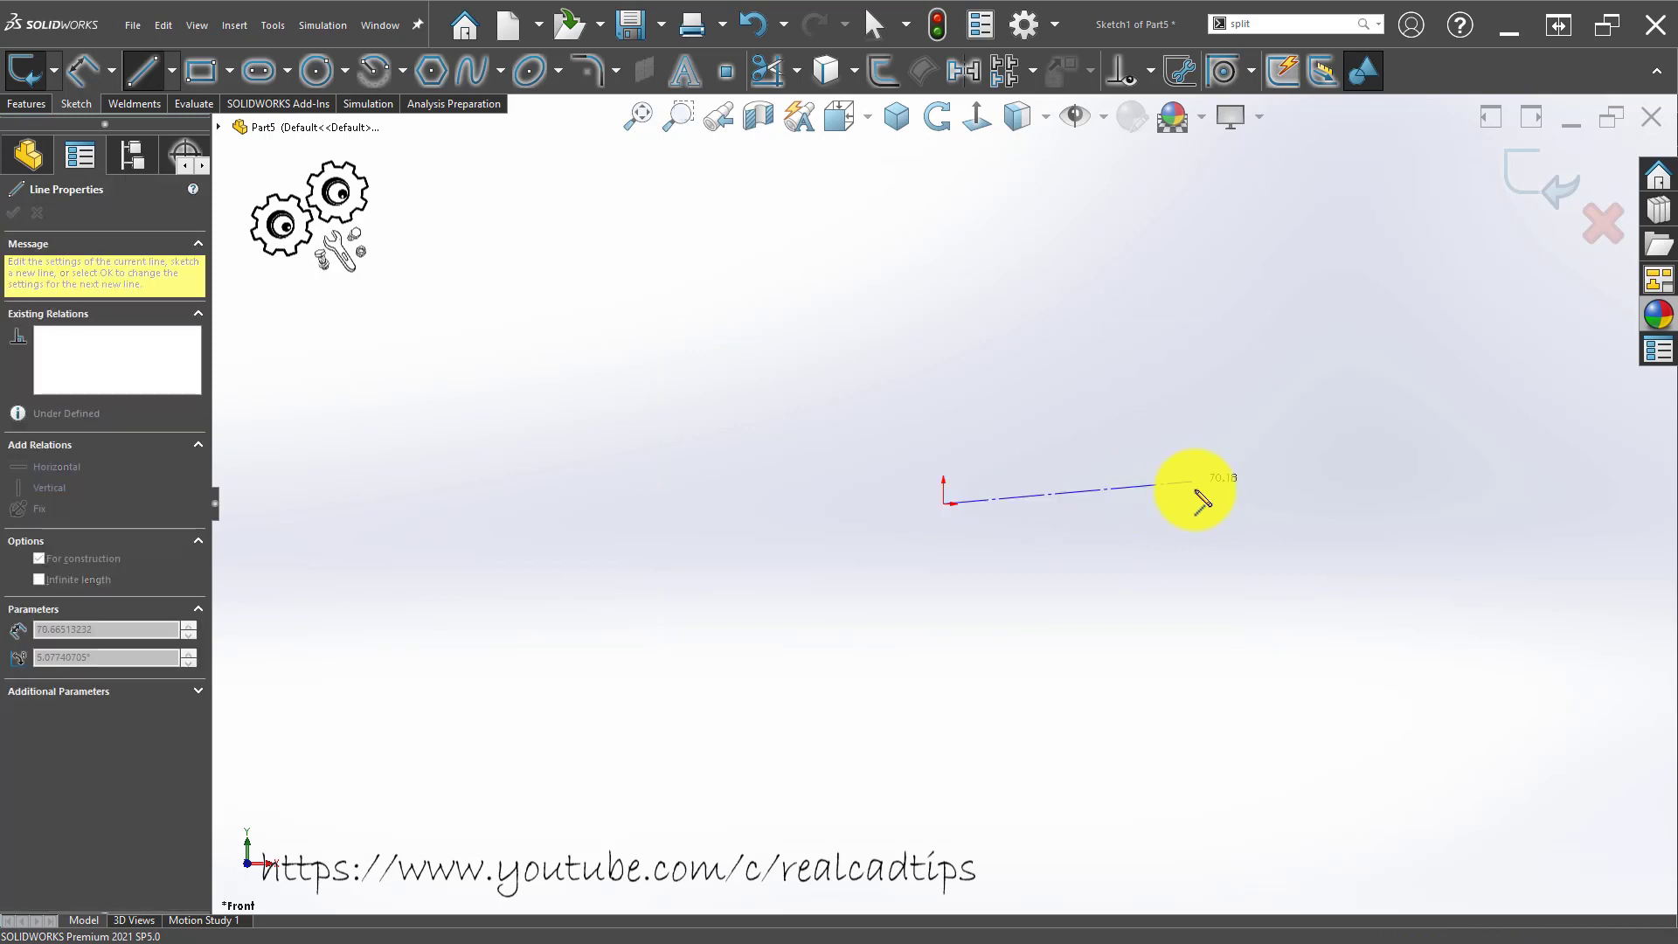
Finish the horizontal construction centerline starting at the origin, about 70 mm long.
{"action": "left_click", "coordinate": [1191, 503]}
{"action": "double_click", "coordinate": [1084, 588]}
{"action": "scroll", "coordinate": [1112, 524], "scroll_direction": "down", "scroll_amount": 4}
{"action": "scroll", "coordinate": [1118, 529], "scroll_direction": "down", "scroll_amount": 3}
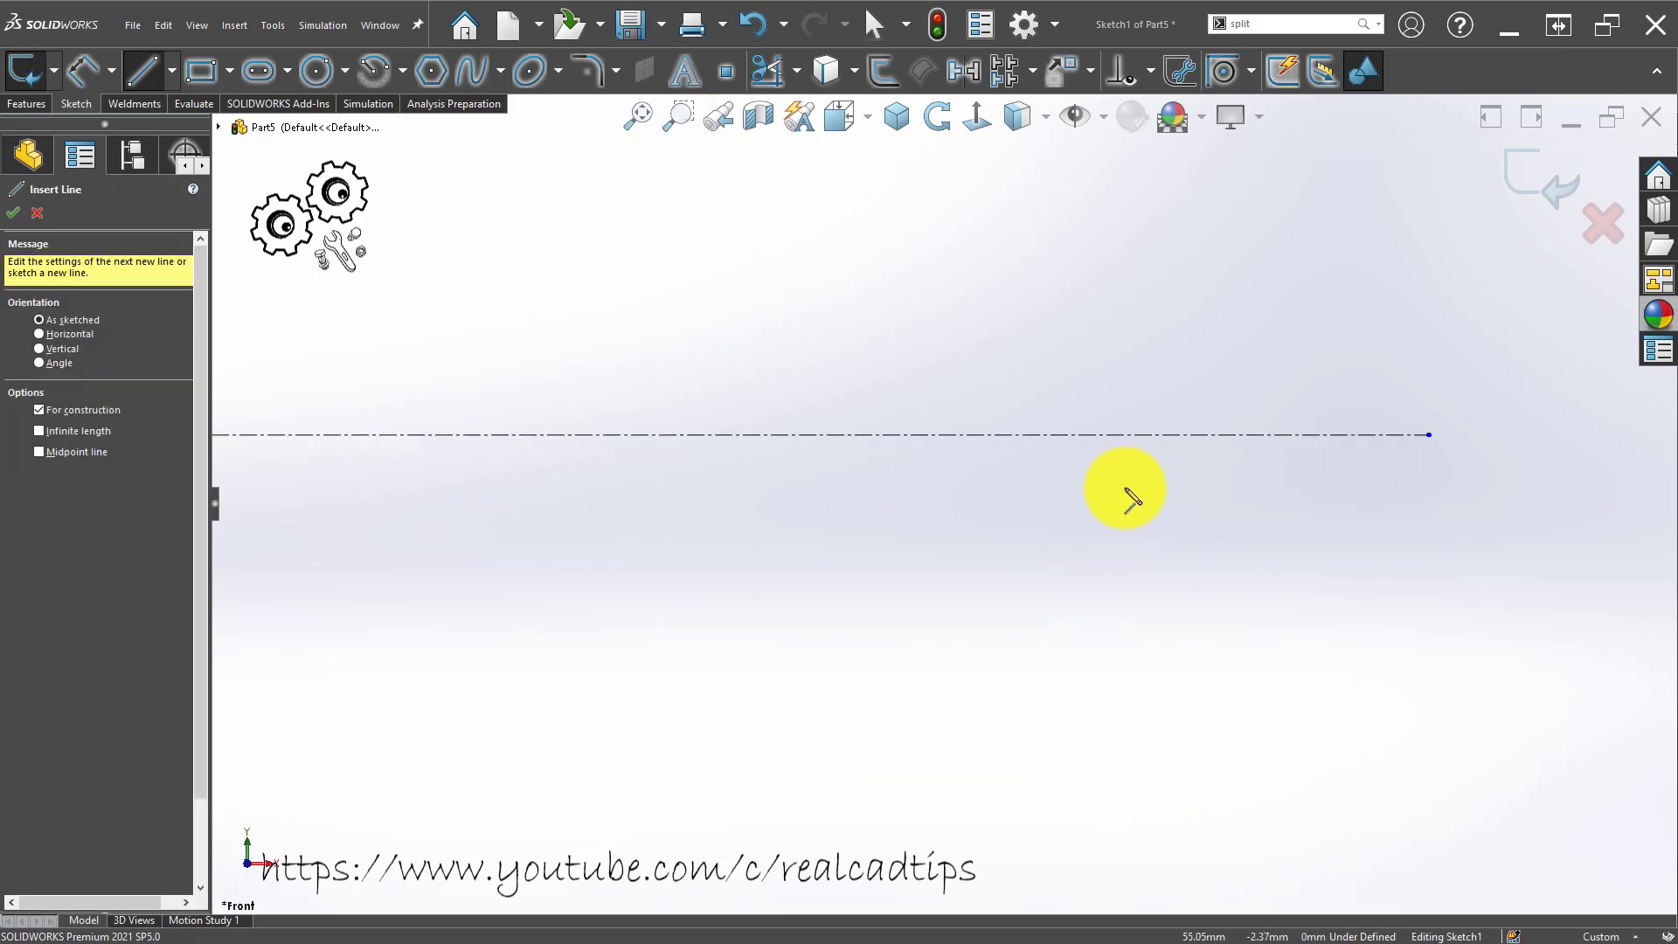
{"action": "scroll", "coordinate": [574, 565], "scroll_direction": "up", "scroll_amount": 4}
{"action": "scroll", "coordinate": [907, 491], "scroll_direction": "down", "scroll_amount": 2}
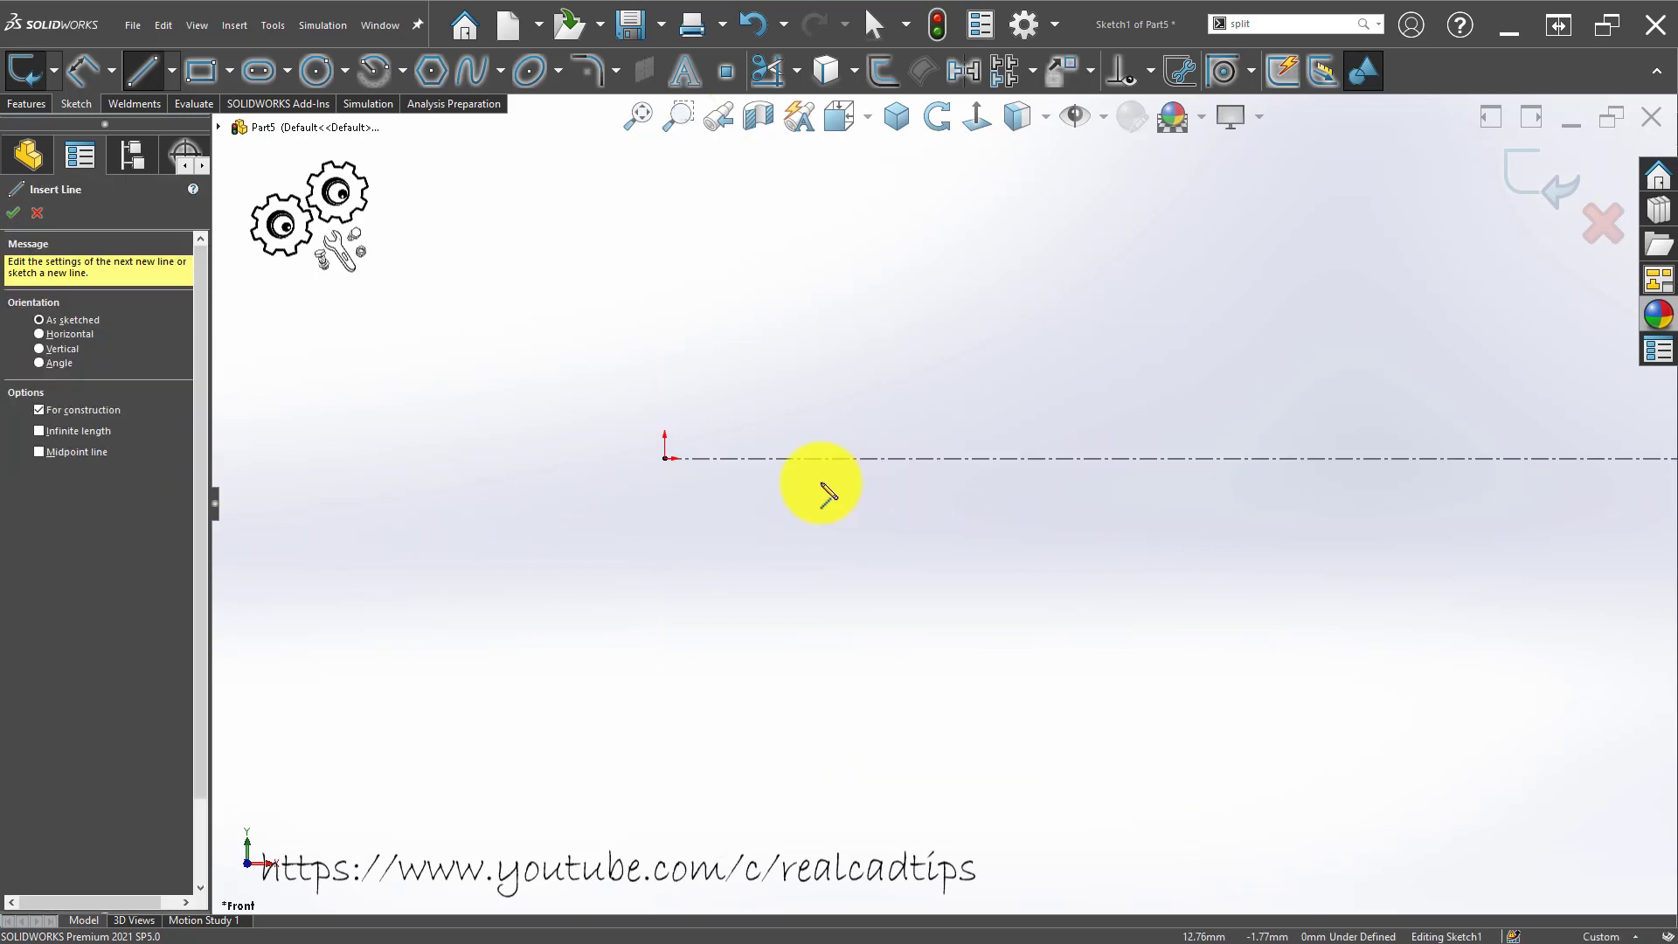
{"action": "key", "text": "Escape"}
Sketch the profile's outer start: a vertical line down from the origin, a slightly sloped edge, and a flange about 10 mm wide.
{"action": "left_click", "coordinate": [154, 69]}
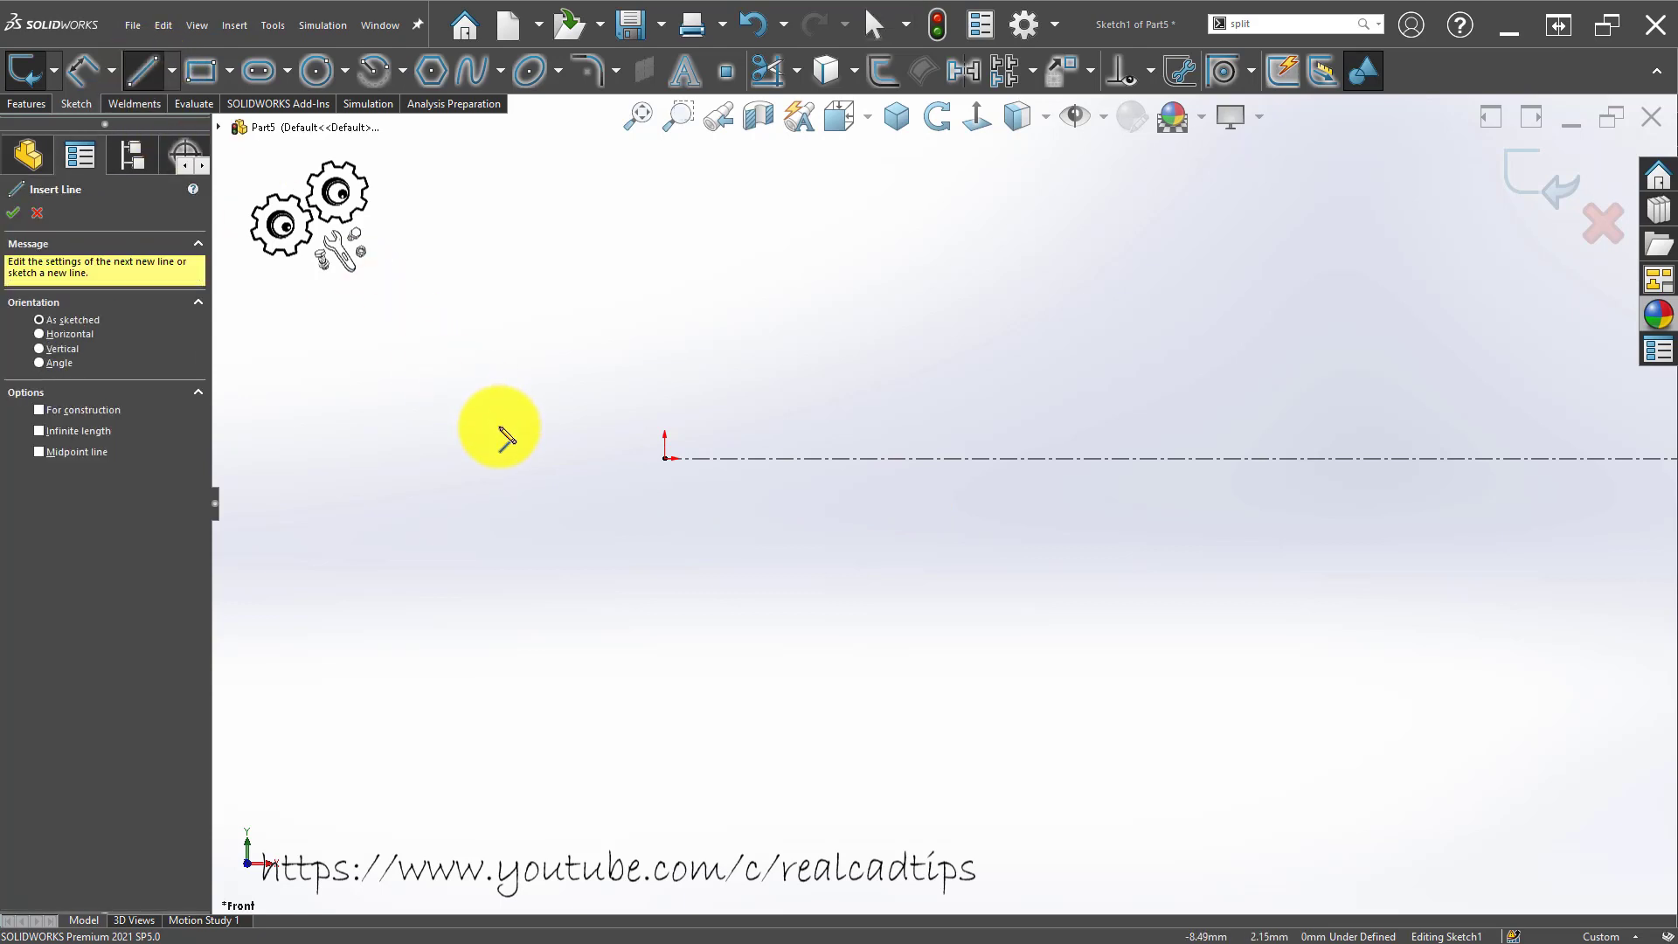
{"action": "left_click", "coordinate": [666, 459]}
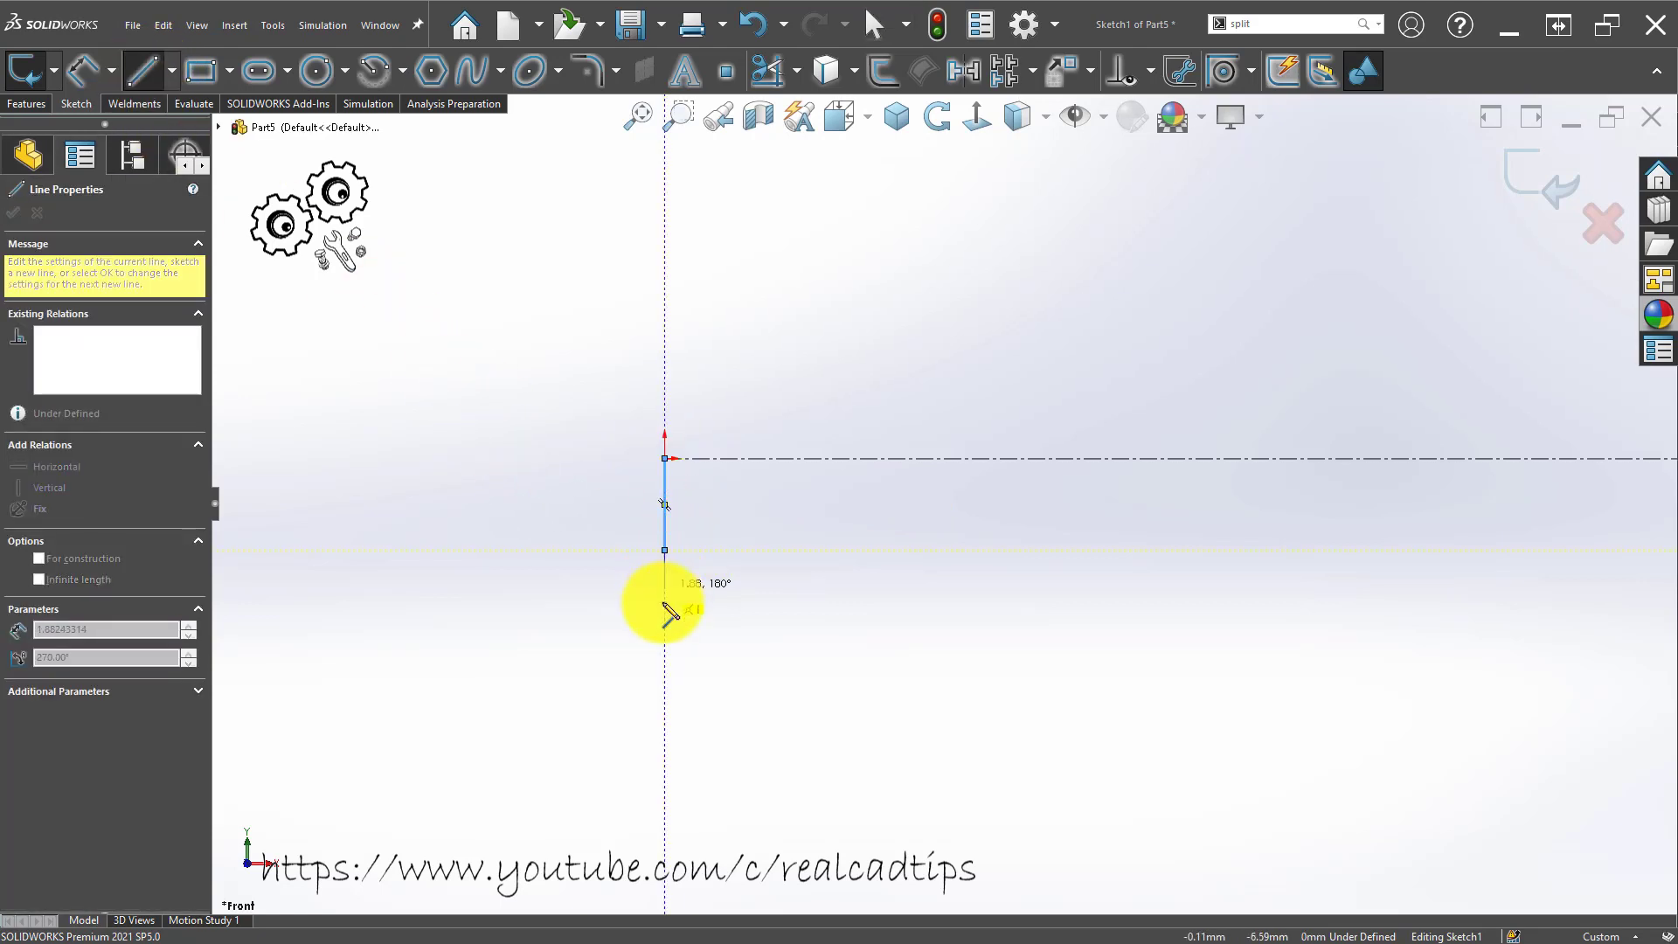
{"action": "left_click", "coordinate": [664, 653]}
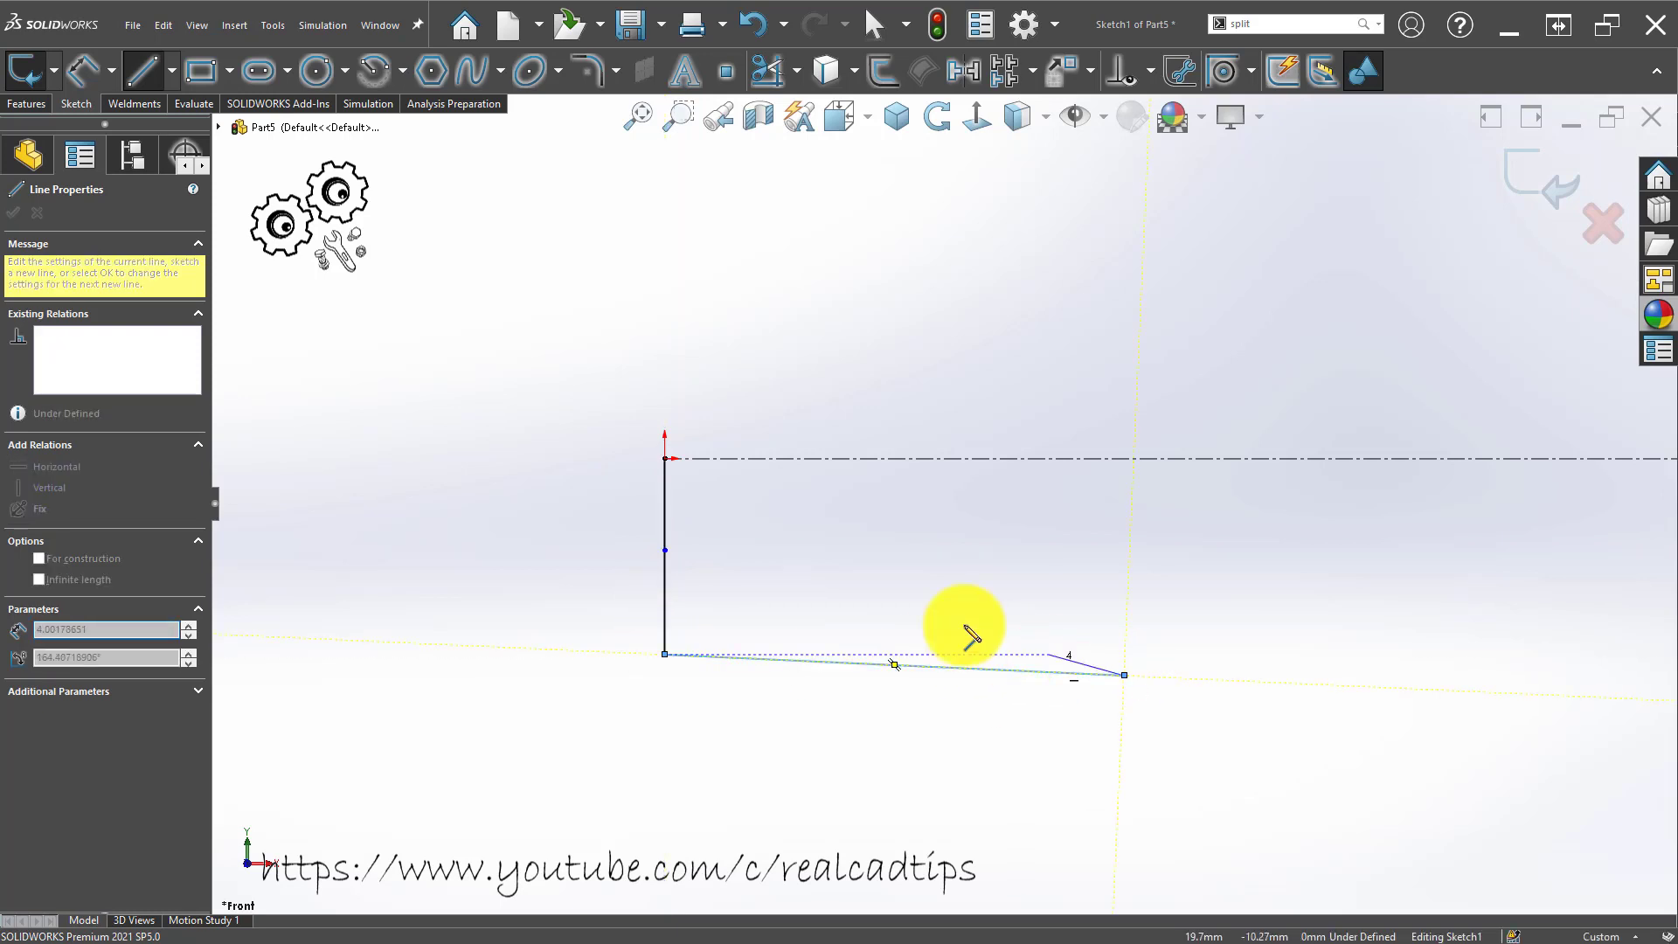
{"action": "scroll", "coordinate": [909, 525], "scroll_direction": "up", "scroll_amount": 3}
{"action": "left_click", "coordinate": [1116, 653]}
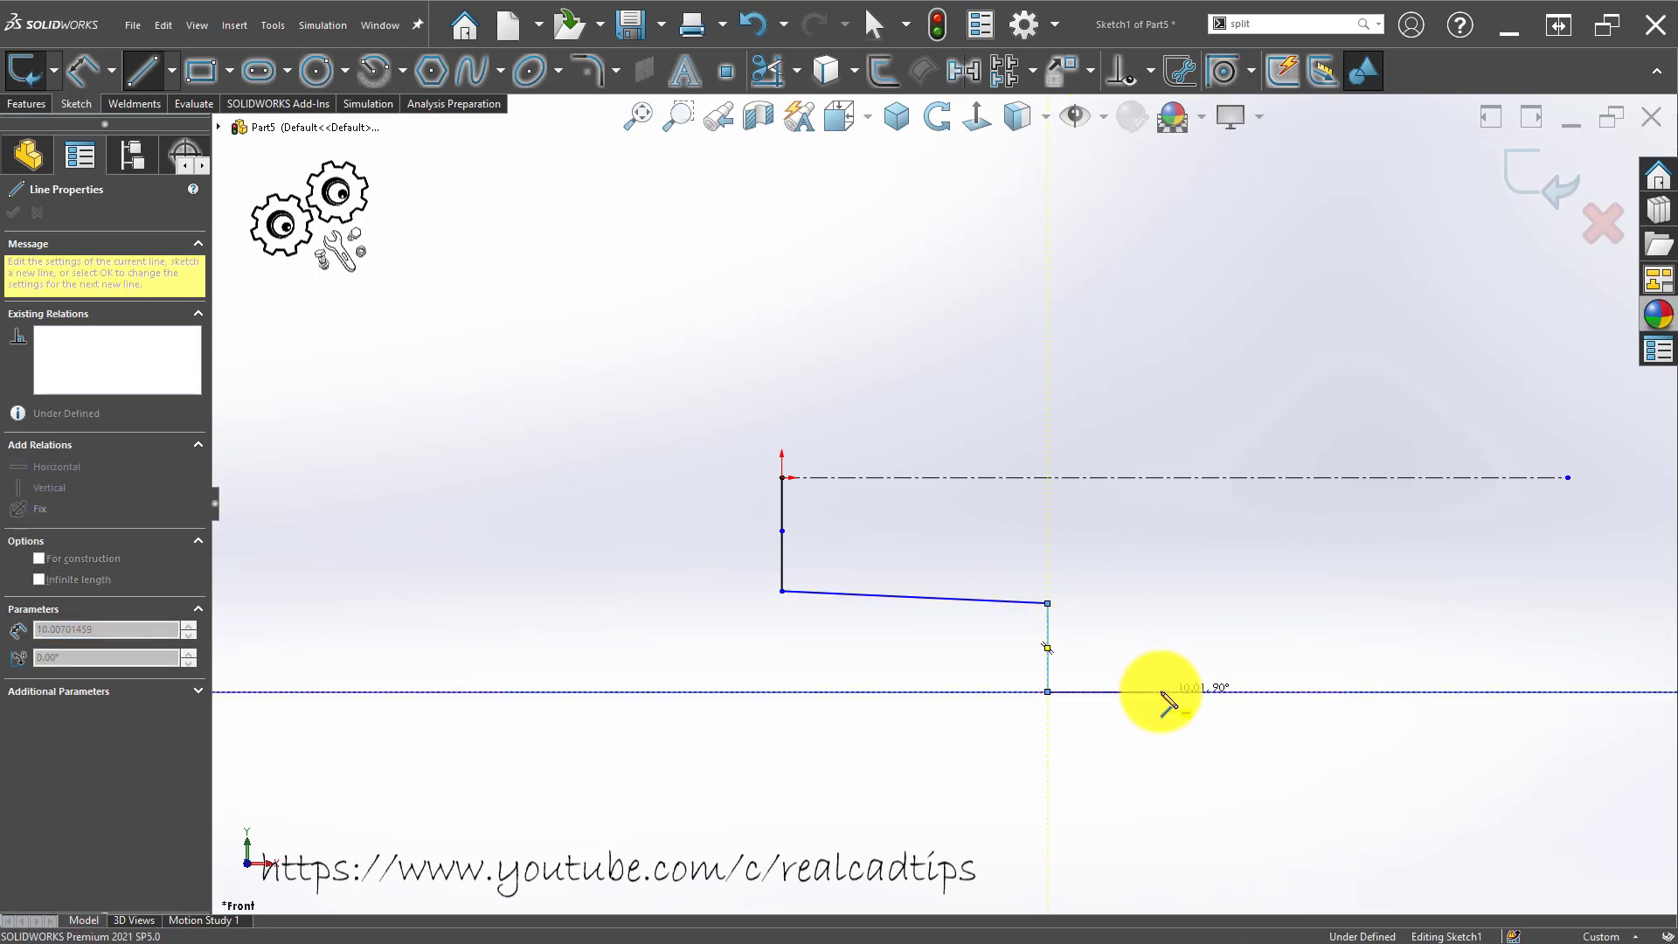
{"action": "left_click", "coordinate": [1161, 691]}
{"action": "left_click", "coordinate": [1160, 578]}
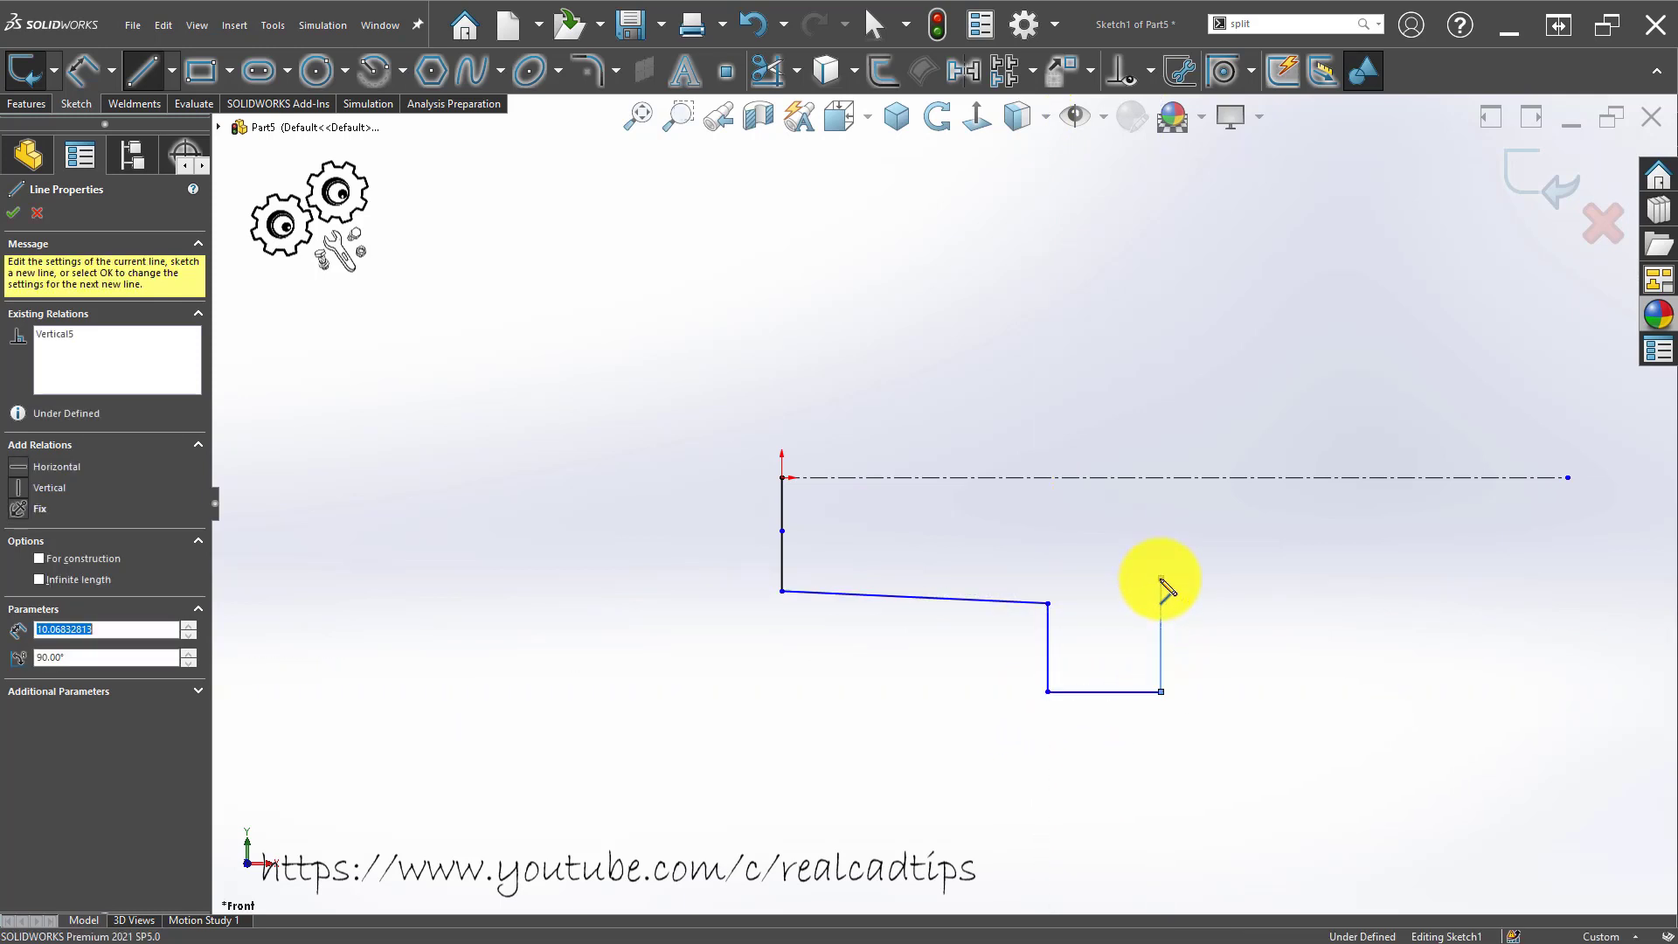
Close the profile with a long horizontal lower edge, a short vertical end, a sloped lip, a small step and an inner edge below the centerline.
{"action": "left_click", "coordinate": [1562, 578]}
{"action": "left_click", "coordinate": [1562, 530]}
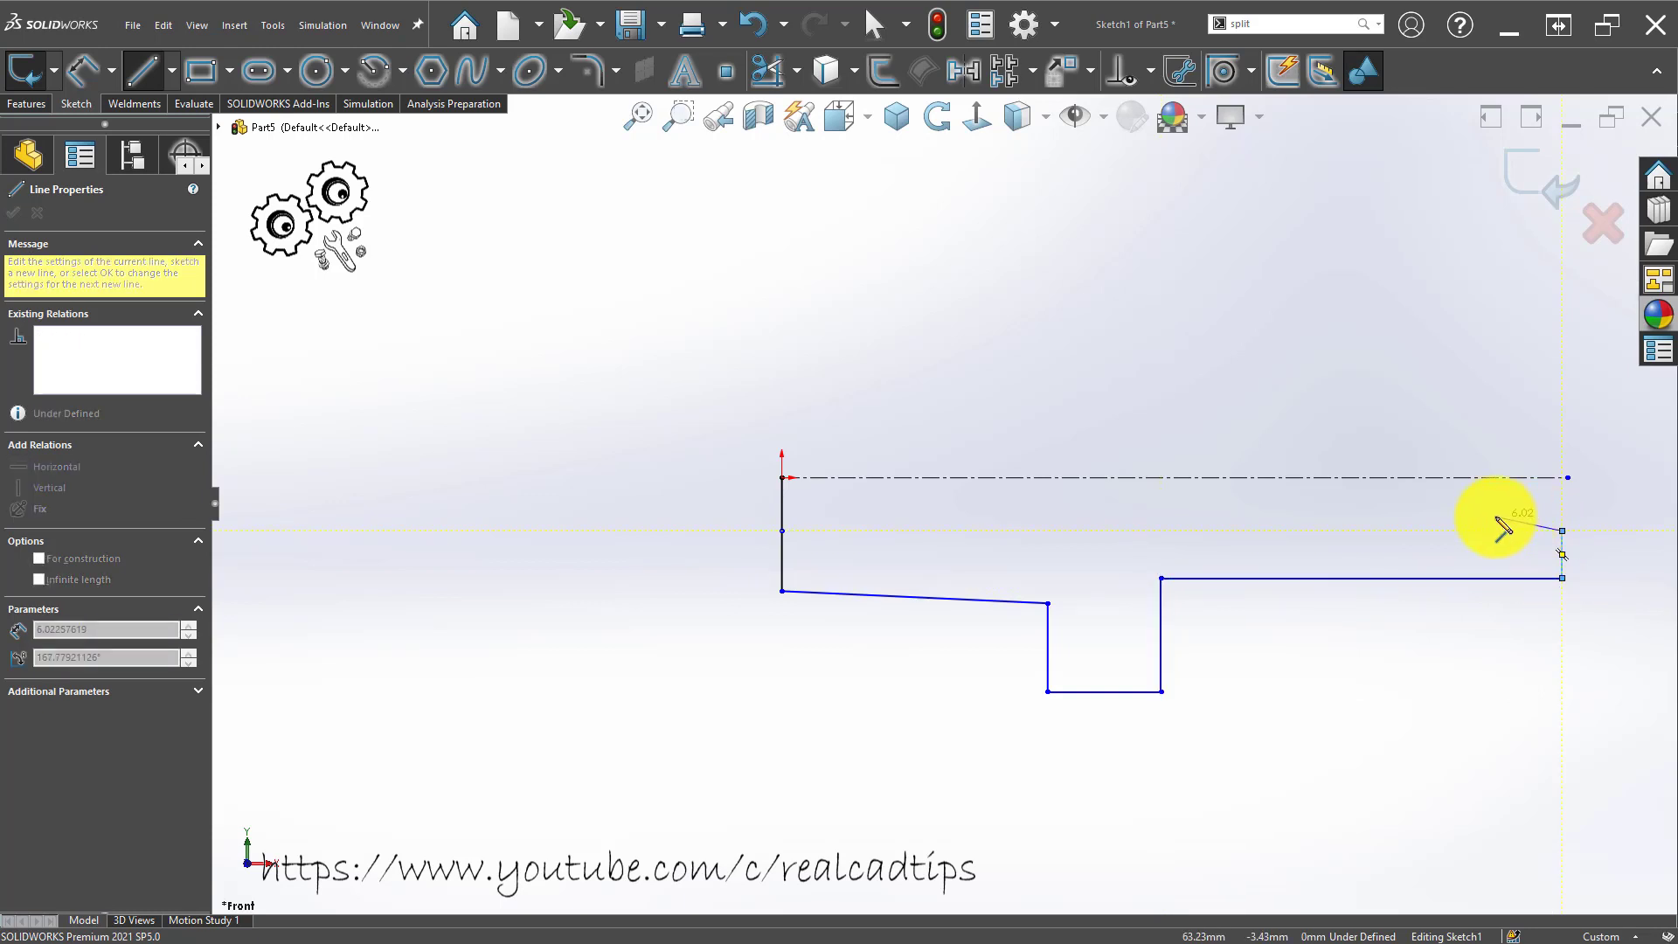
{"action": "left_click", "coordinate": [1426, 517]}
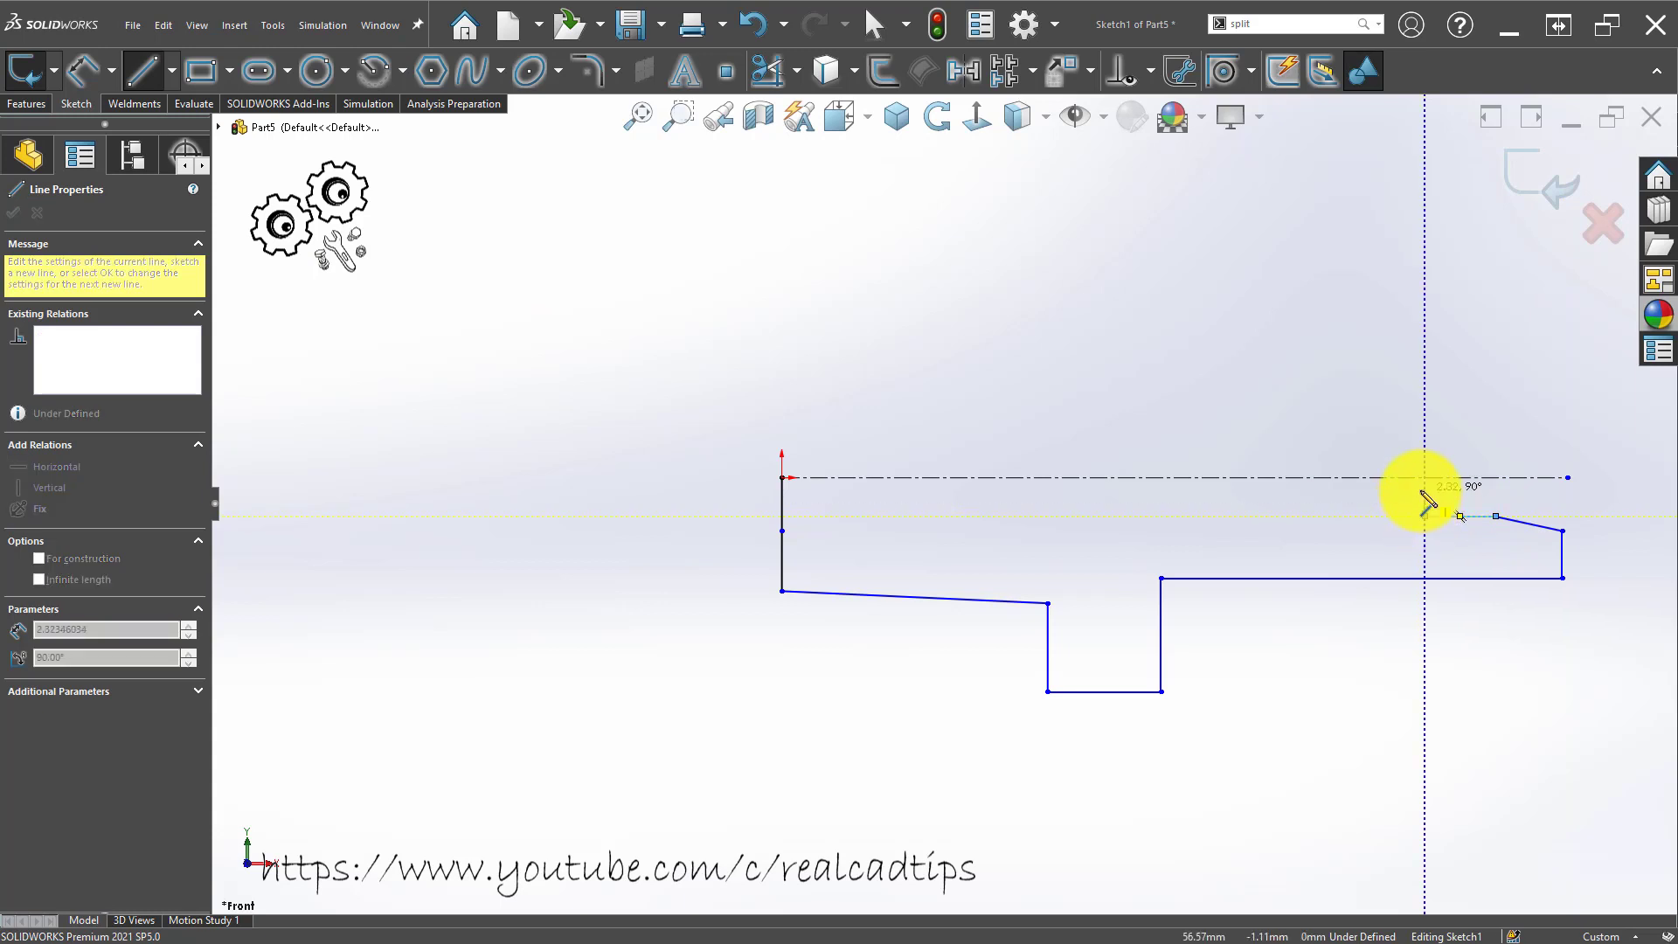
{"action": "left_click", "coordinate": [1426, 490]}
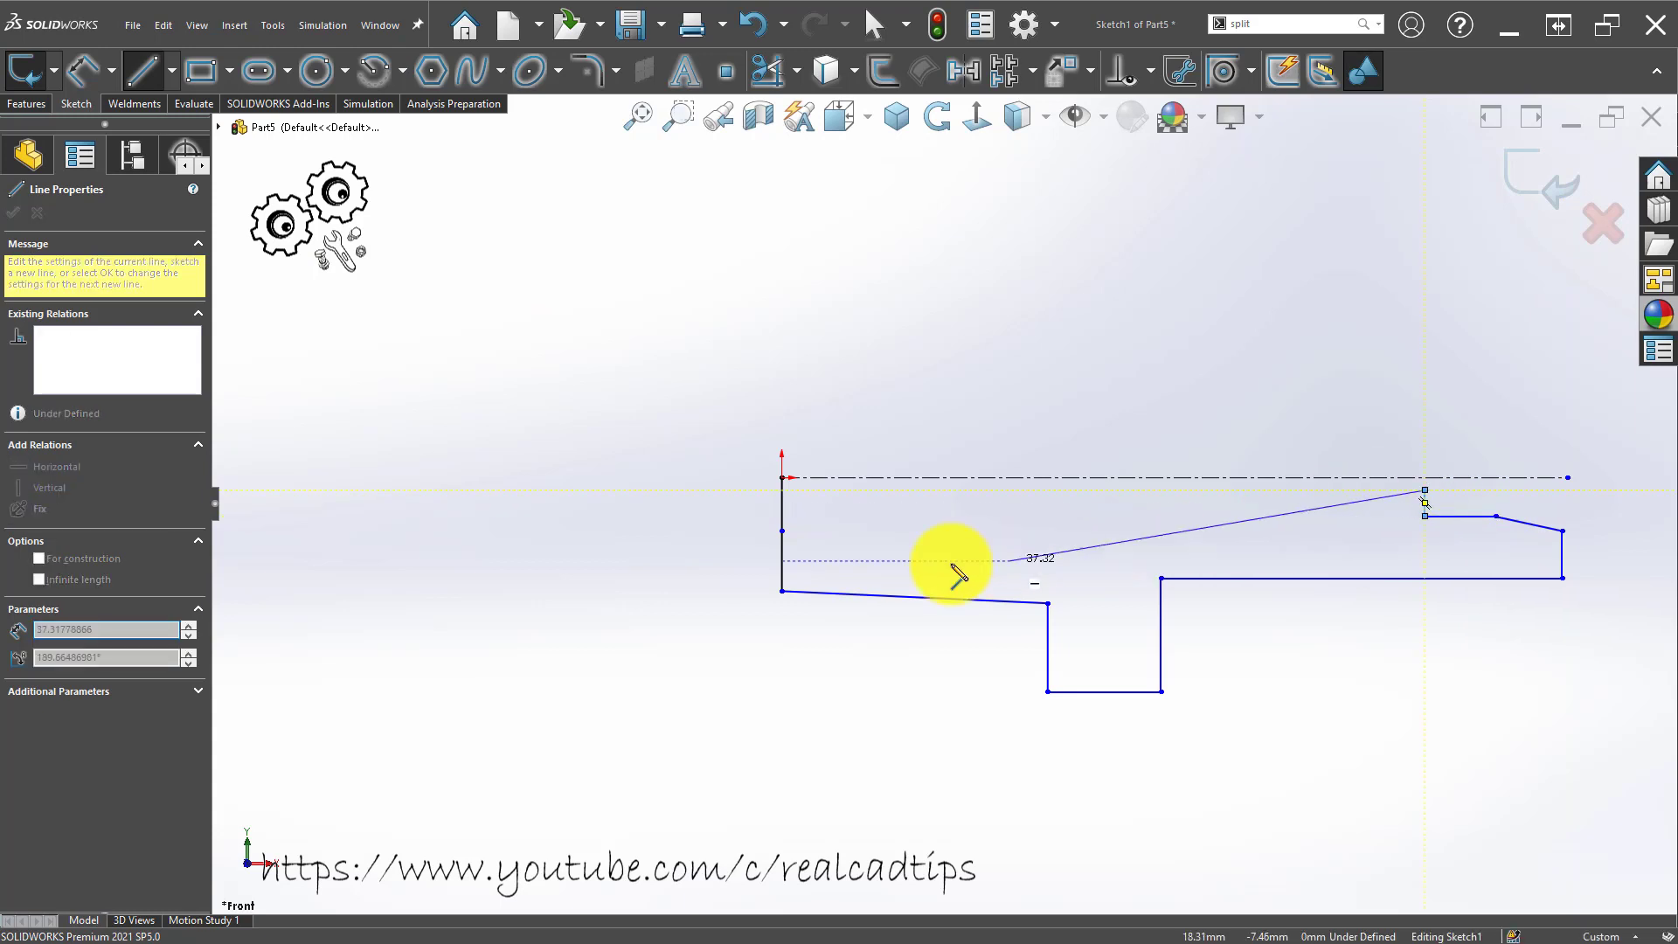
{"action": "left_click", "coordinate": [782, 491]}
{"action": "key", "text": "Escape"}
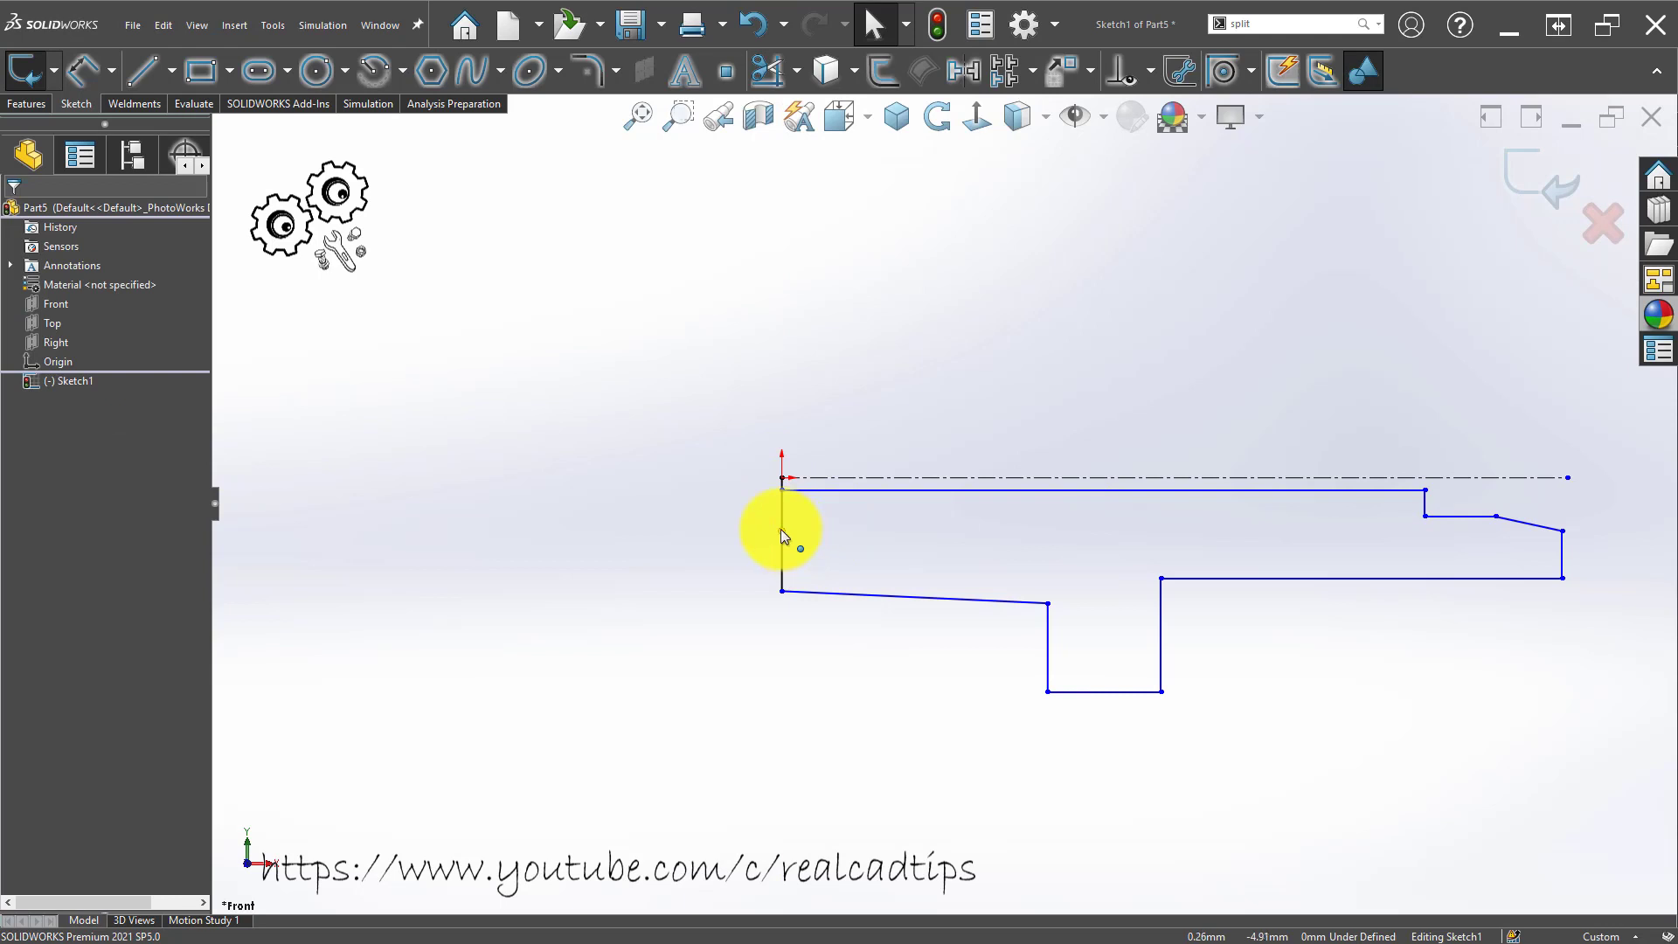
{"action": "left_click", "coordinate": [782, 491]}
{"action": "key", "text": "Escape"}
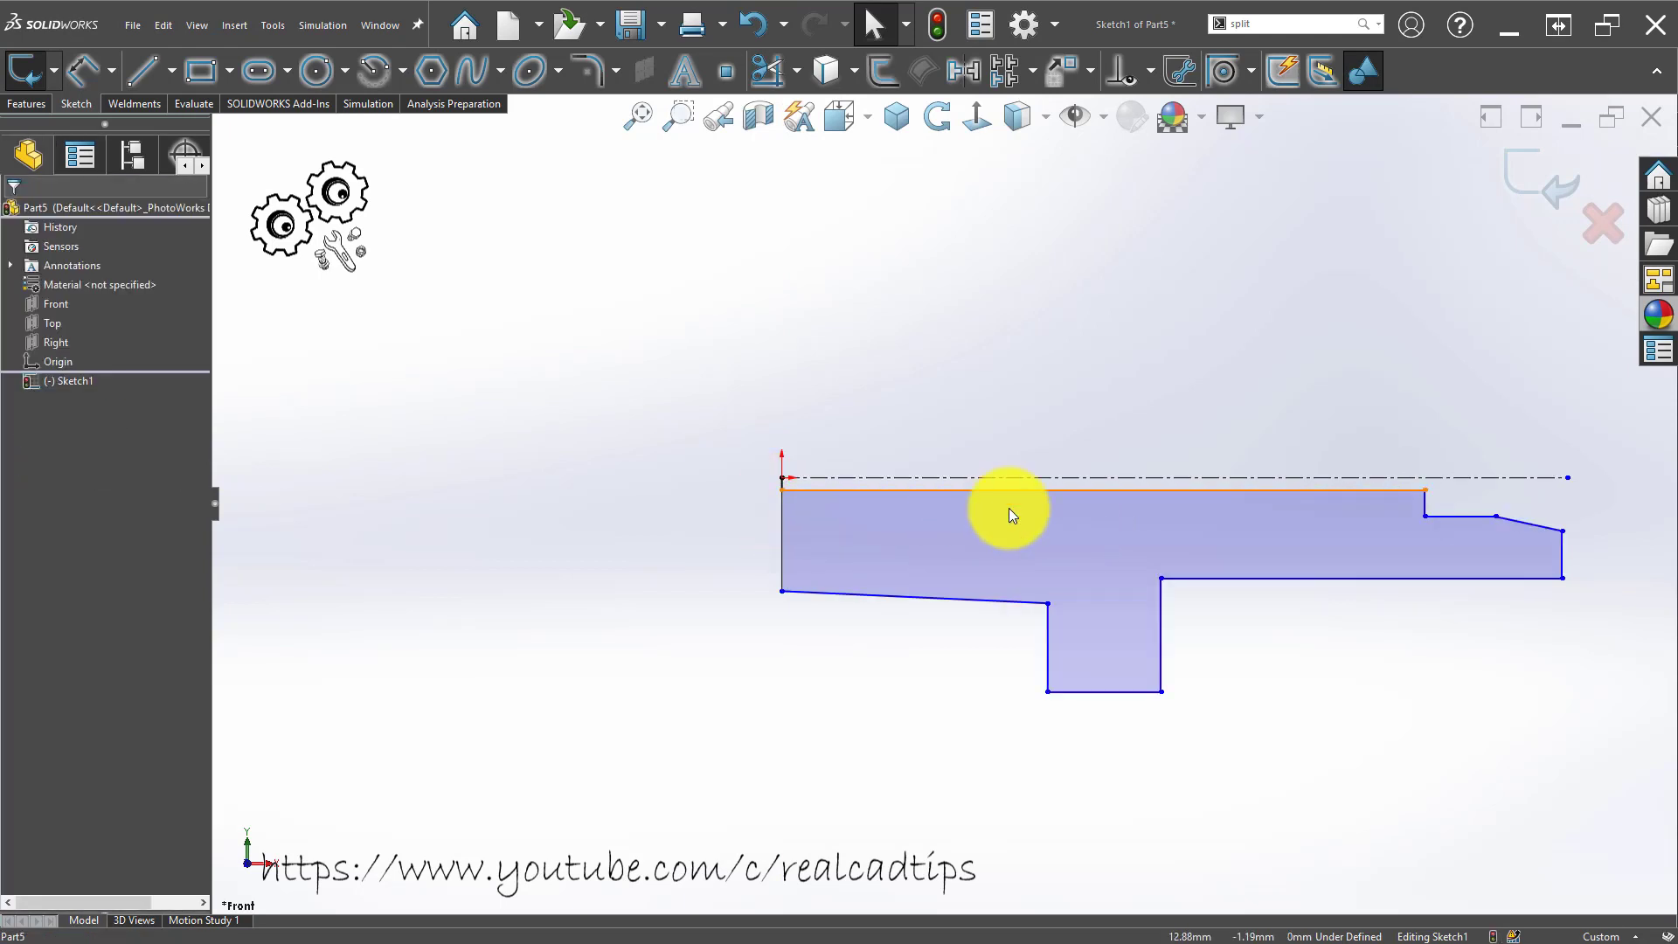
Dimension the long lower horizontal edge about the centerline as an 8 mm diameter.
{"action": "scroll", "coordinate": [1005, 507], "scroll_direction": "up", "scroll_amount": 3}
{"action": "scroll", "coordinate": [1178, 544], "scroll_direction": "down", "scroll_amount": 4}
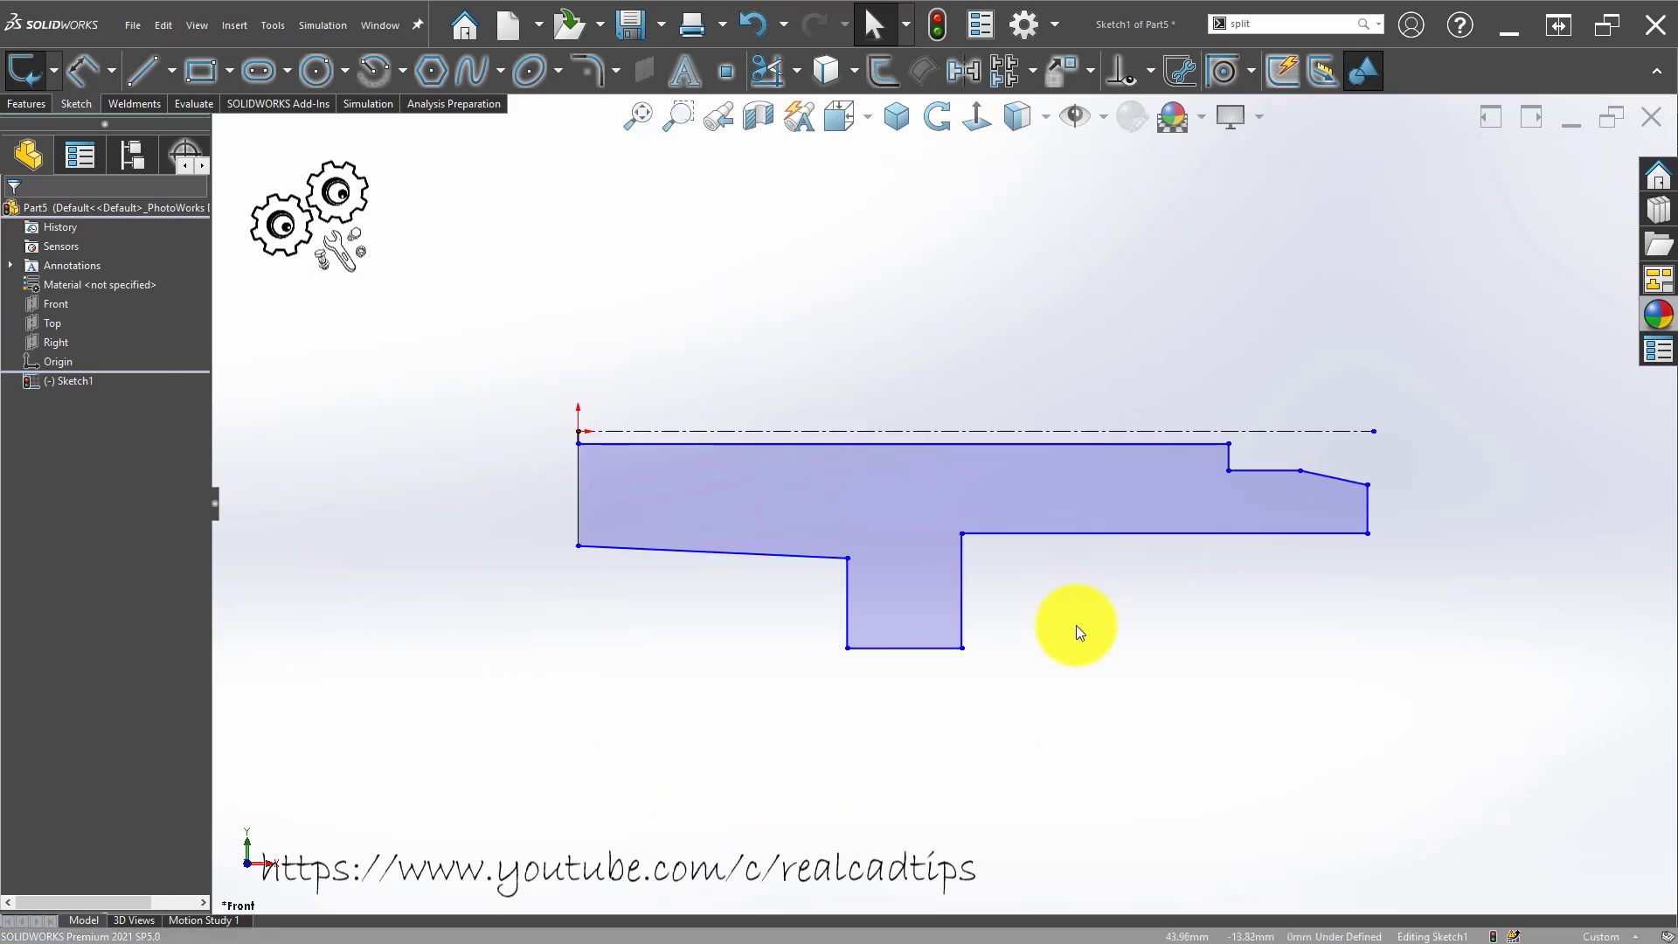
{"action": "right_click_drag", "start_coordinate": [1077, 626], "coordinate": [1110, 344]}
{"action": "left_click", "coordinate": [1106, 538]}
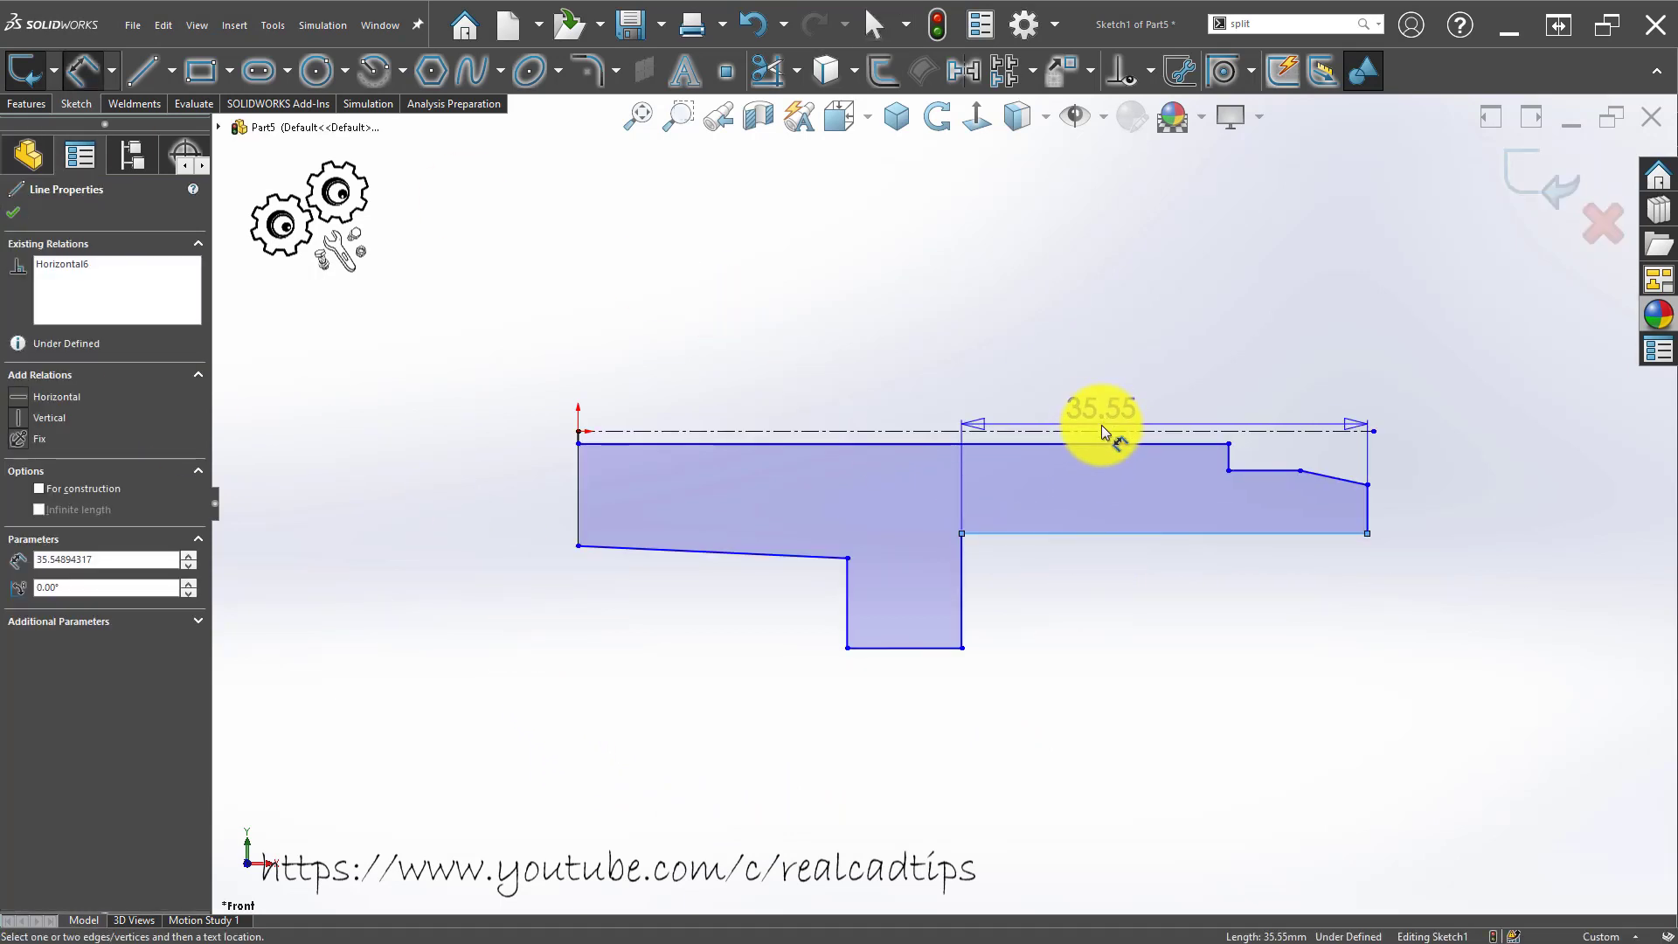
{"action": "left_click", "coordinate": [1099, 430]}
{"action": "left_click", "coordinate": [1159, 386]}
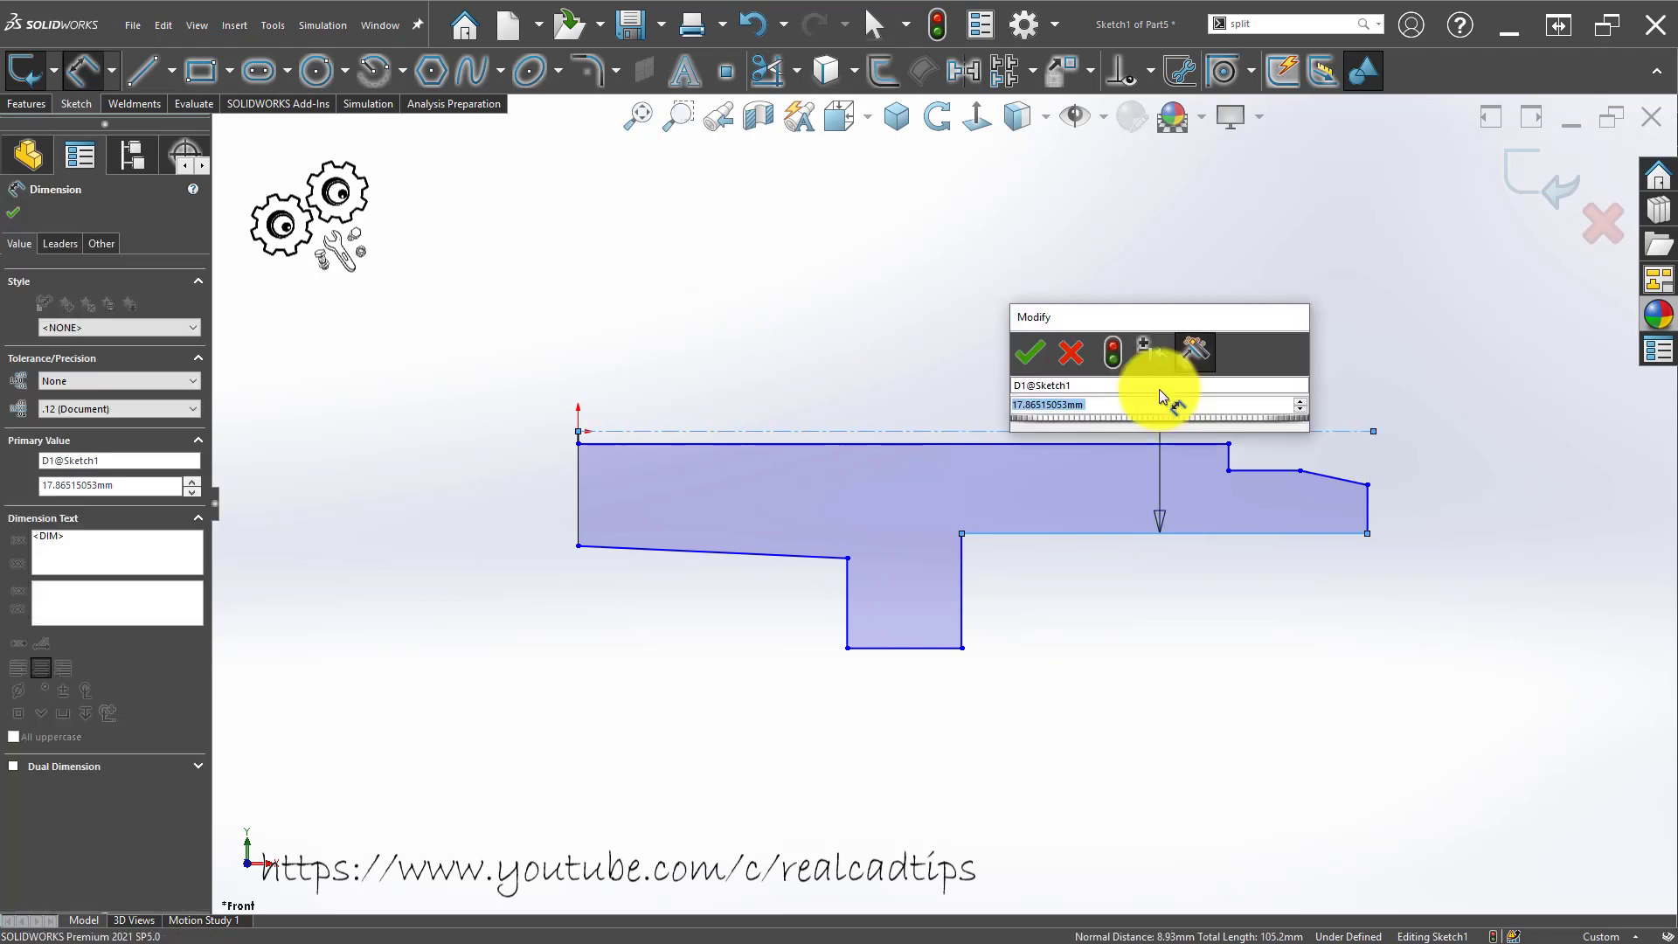
{"action": "type", "text": "8"}
{"action": "key", "text": "Return"}
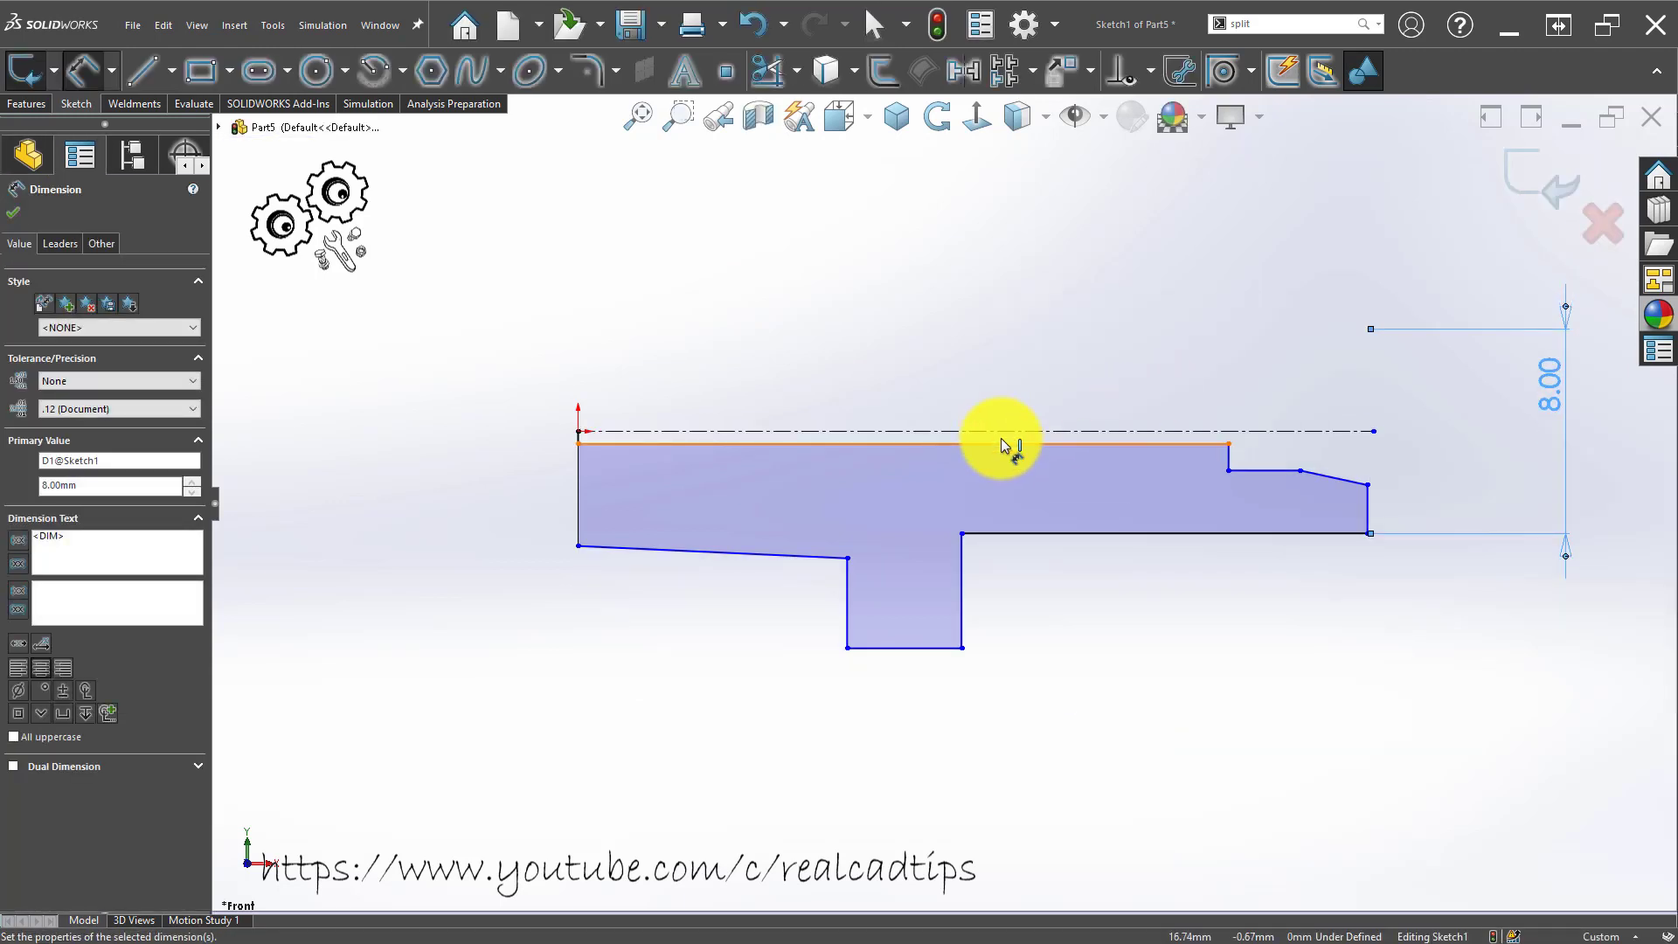
{"action": "scroll", "coordinate": [1284, 486], "scroll_direction": "down", "scroll_amount": 4}
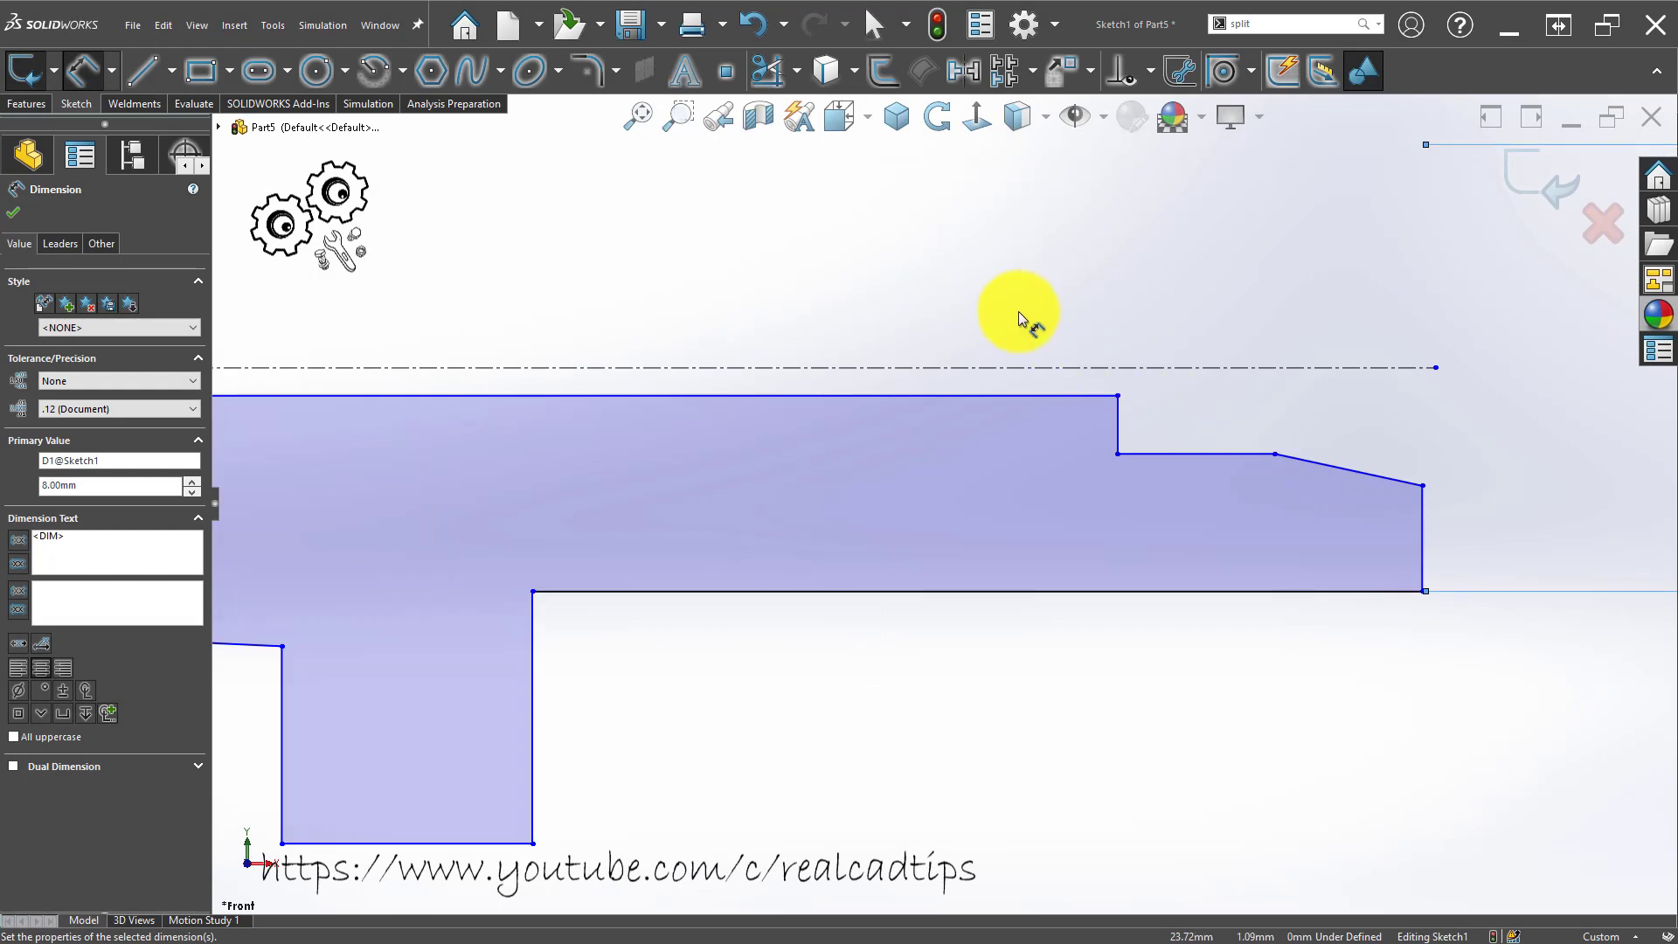
{"action": "key", "text": "Escape"}
{"action": "scroll", "coordinate": [970, 405], "scroll_direction": "up", "scroll_amount": 4}
{"action": "key", "text": "Escape"}
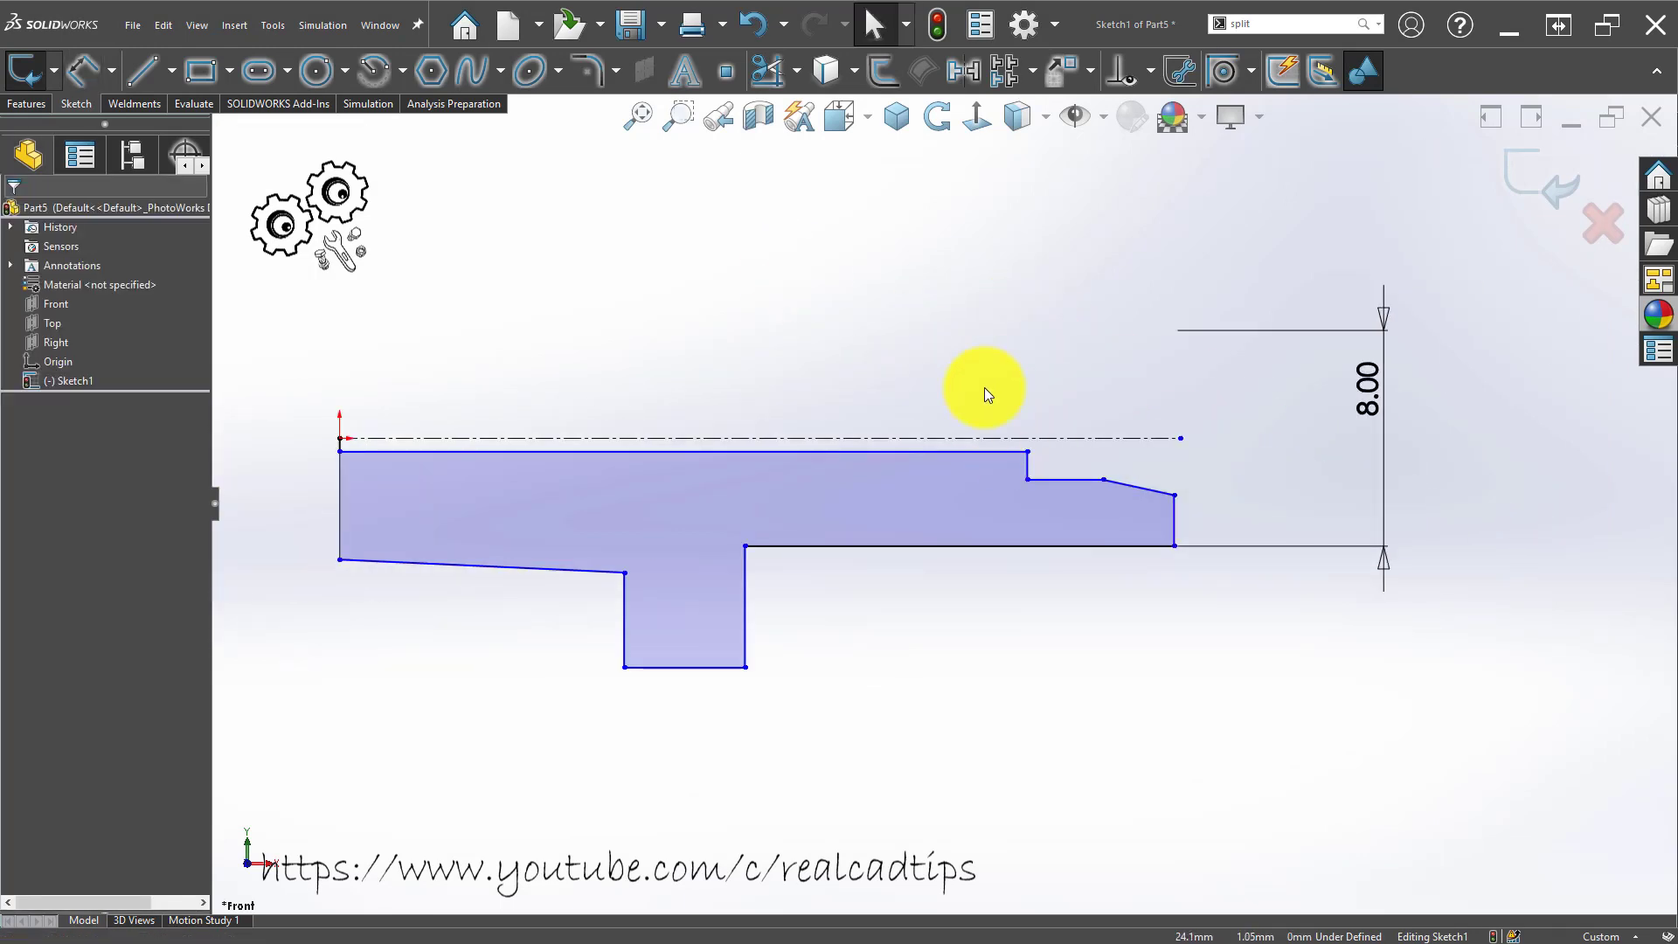
Move the recess ledge and the profile's long inner edge farther below the centerline.
{"action": "left_click_drag", "start_coordinate": [982, 383], "coordinate": [1266, 523]}
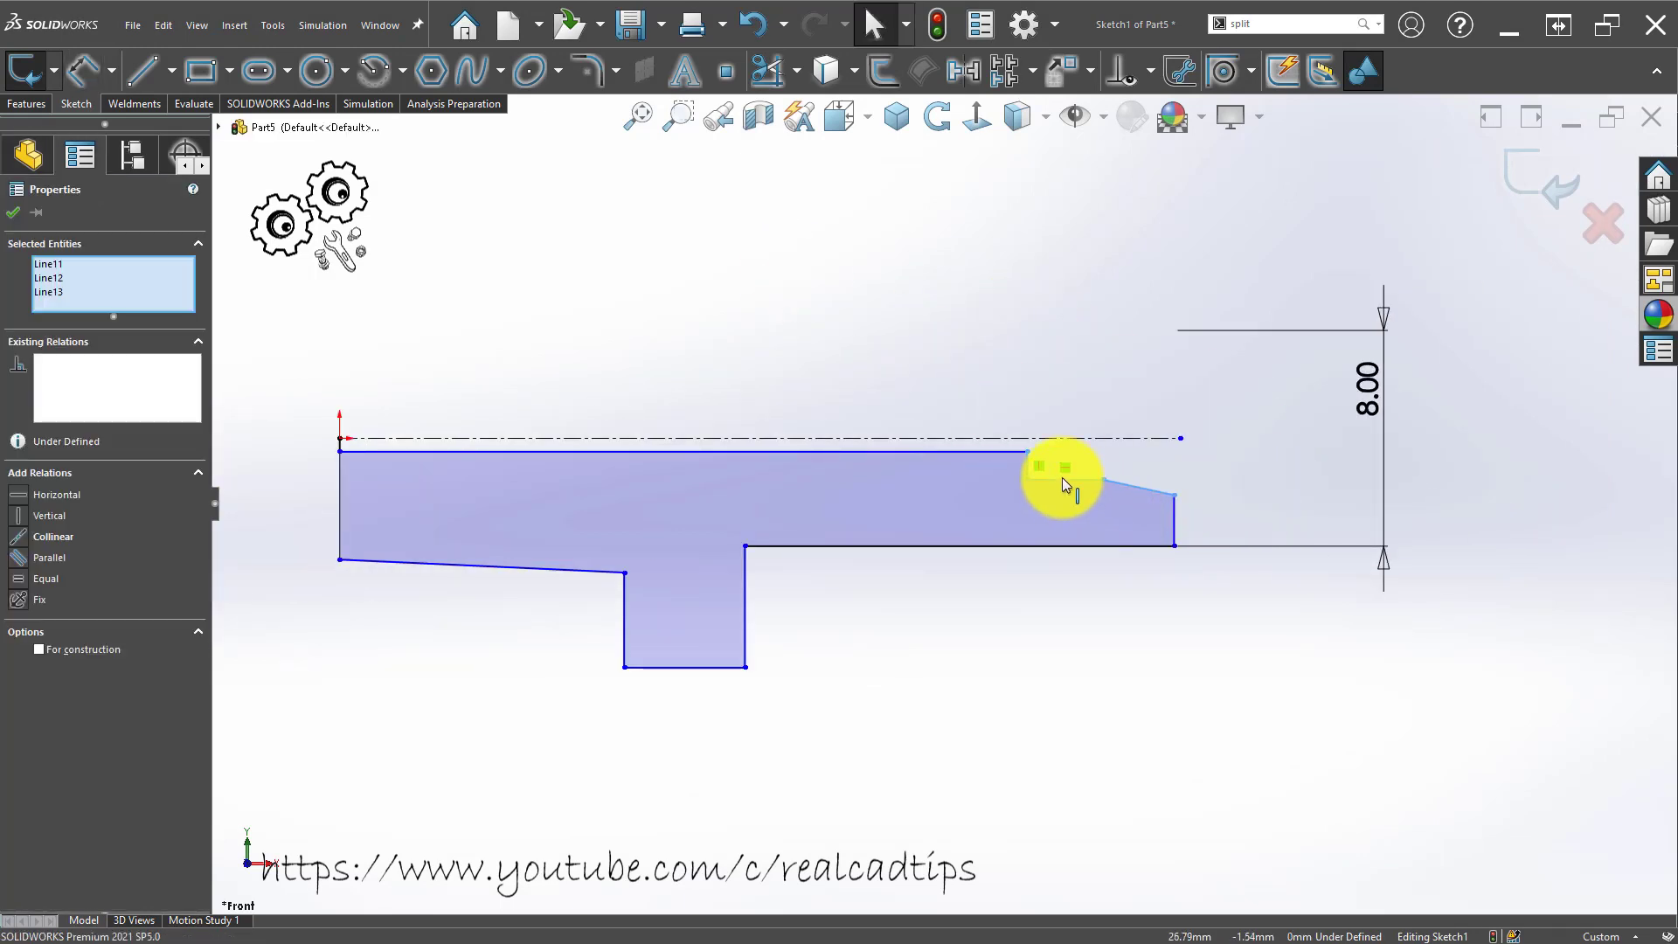
{"action": "left_click_drag", "start_coordinate": [1063, 477], "coordinate": [1061, 511]}
{"action": "left_click_drag", "start_coordinate": [813, 452], "coordinate": [811, 484]}
{"action": "left_click", "coordinate": [898, 649]}
Dimension the long inner edge about the centerline as a 3 mm diameter.
{"action": "right_click_drag", "start_coordinate": [904, 657], "coordinate": [906, 595]}
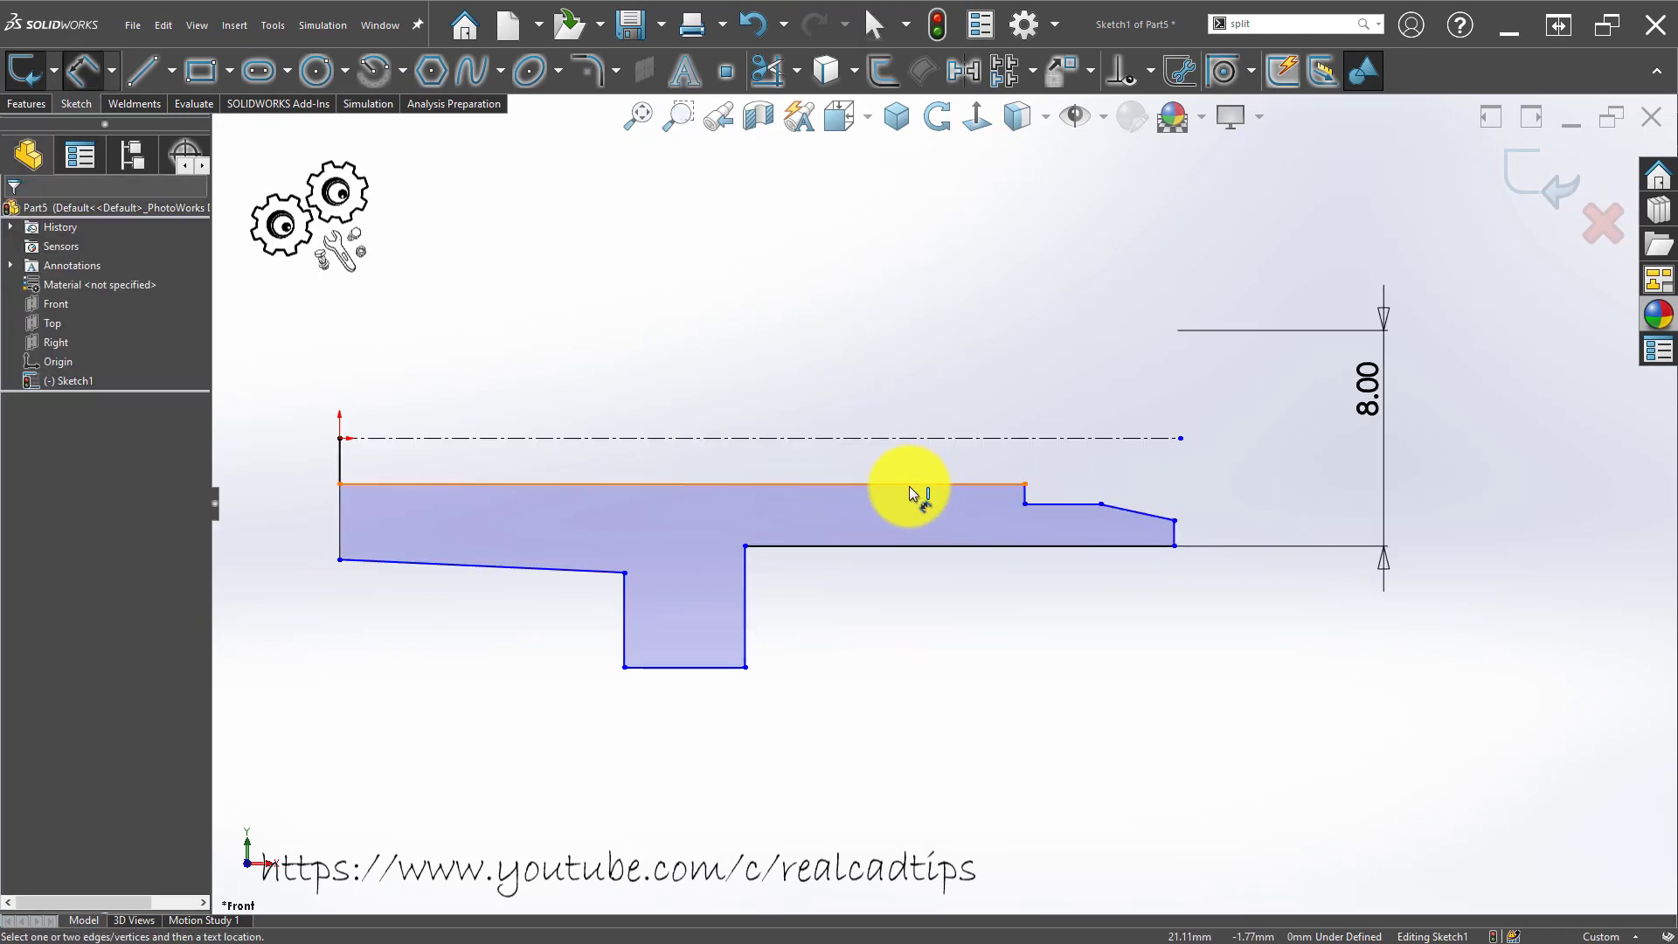
{"action": "left_click", "coordinate": [909, 488]}
{"action": "left_click", "coordinate": [932, 438]}
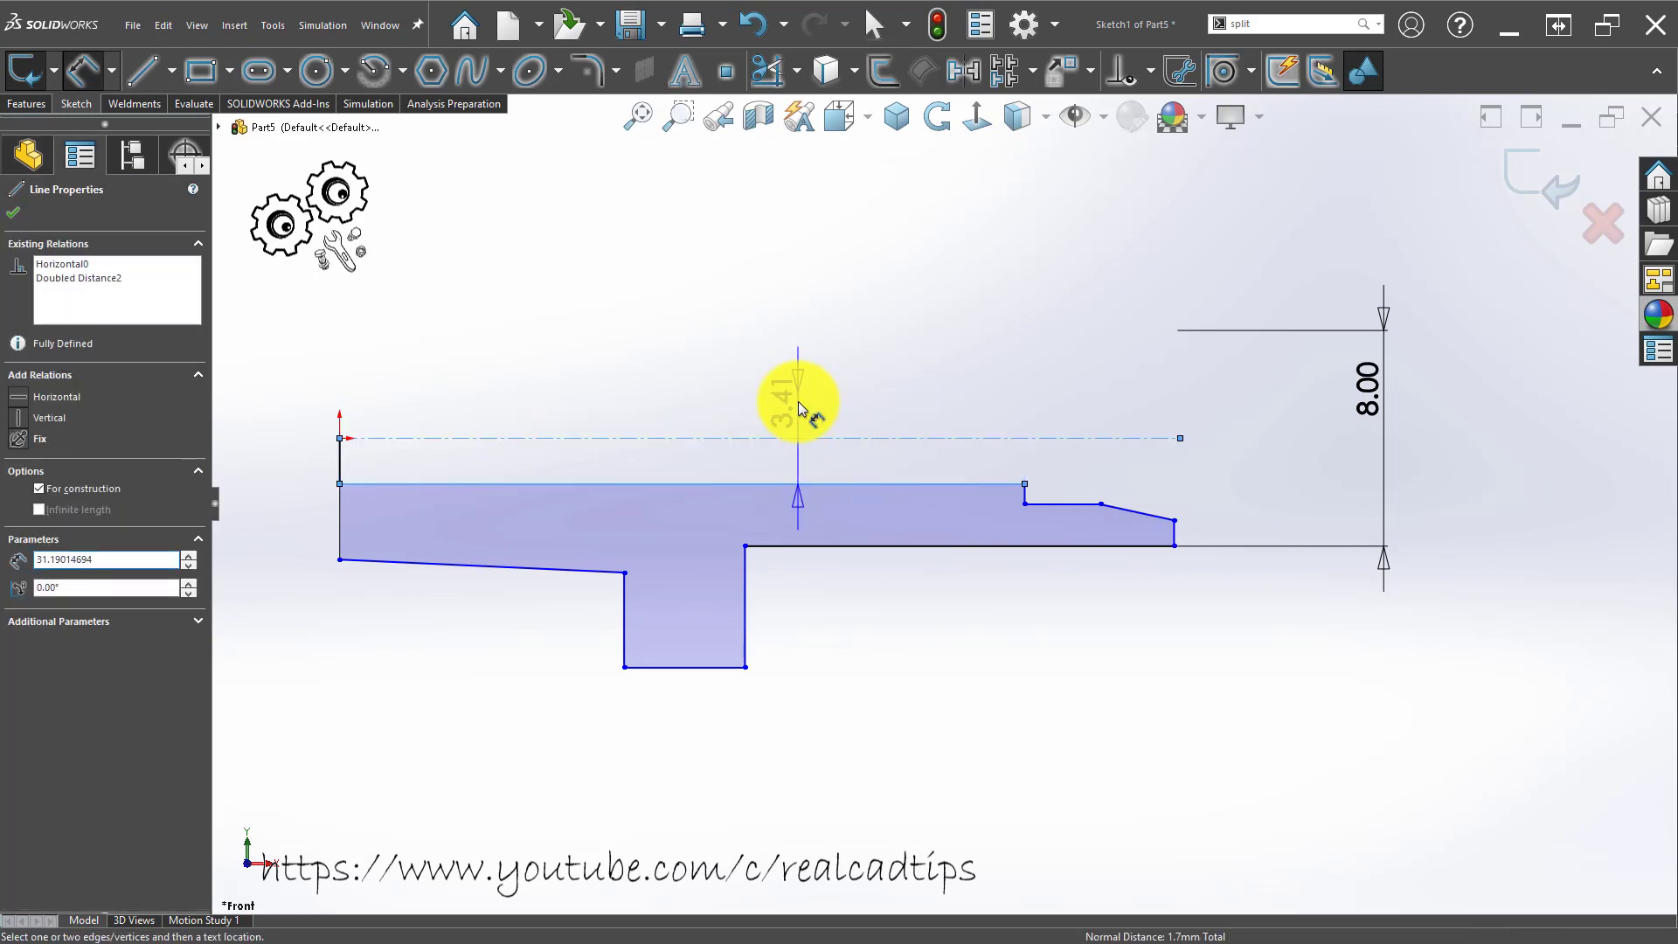
{"action": "left_click", "coordinate": [781, 428]}
{"action": "type", "text": "3"}
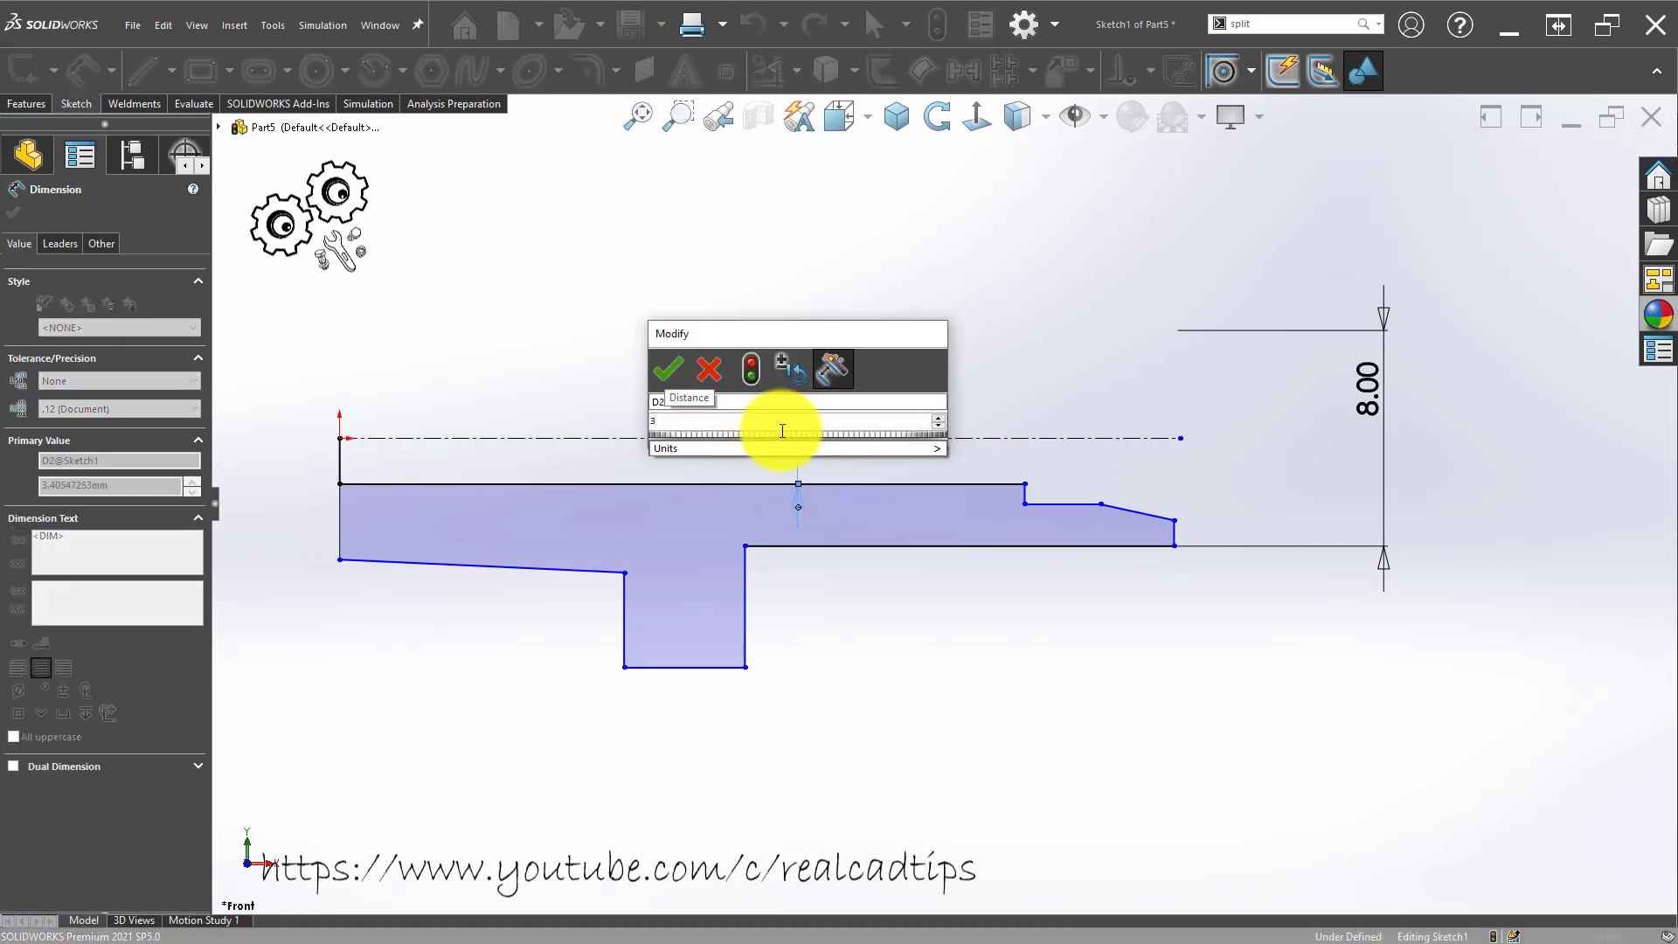
{"action": "key", "text": "Return"}
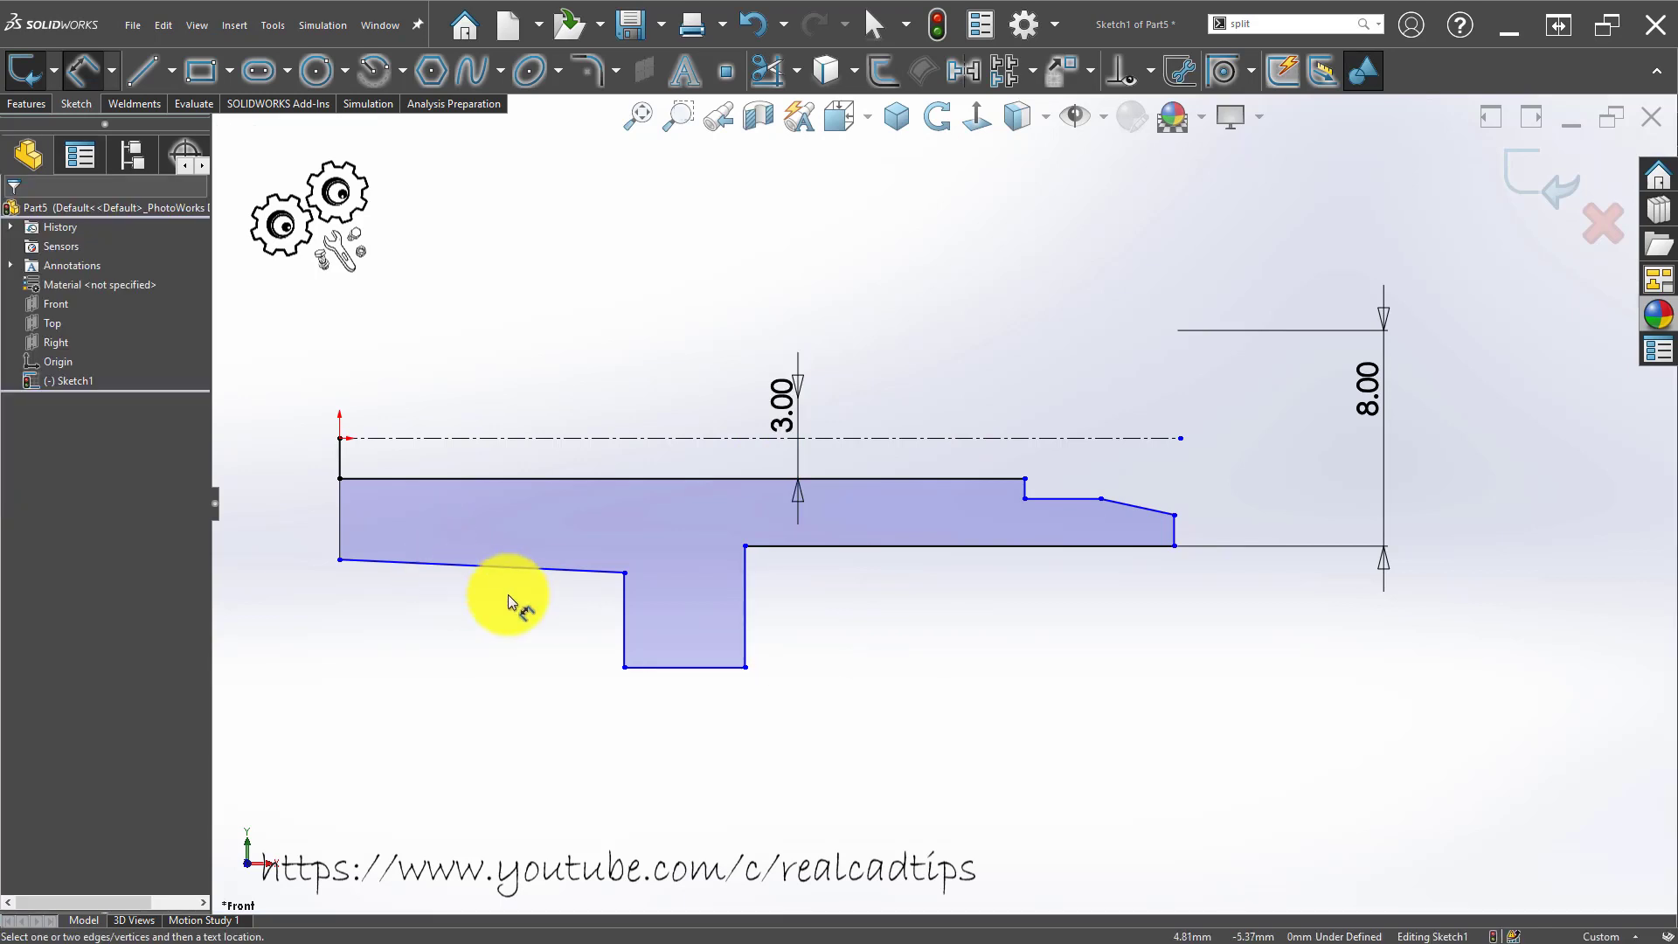
Dimension the short horizontal recess ledge about the centerline as a 4 mm diameter.
{"action": "scroll", "coordinate": [874, 559], "scroll_direction": "down", "scroll_amount": 2}
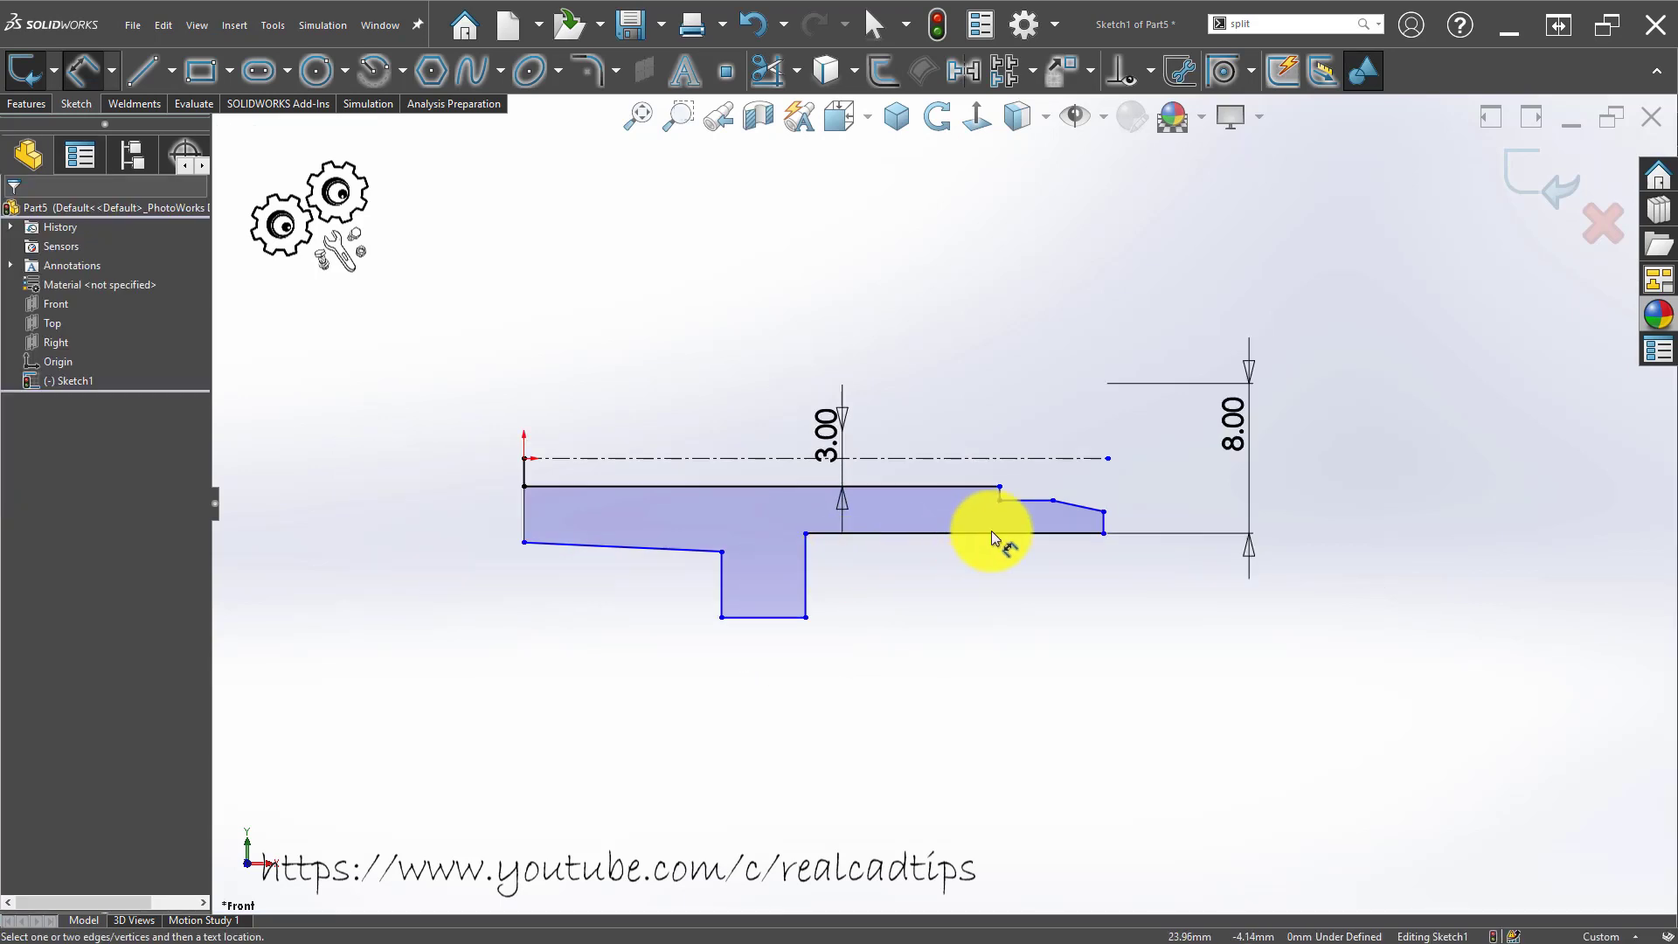
{"action": "scroll", "coordinate": [1016, 463], "scroll_direction": "up", "scroll_amount": 4}
{"action": "left_click", "coordinate": [1023, 475]}
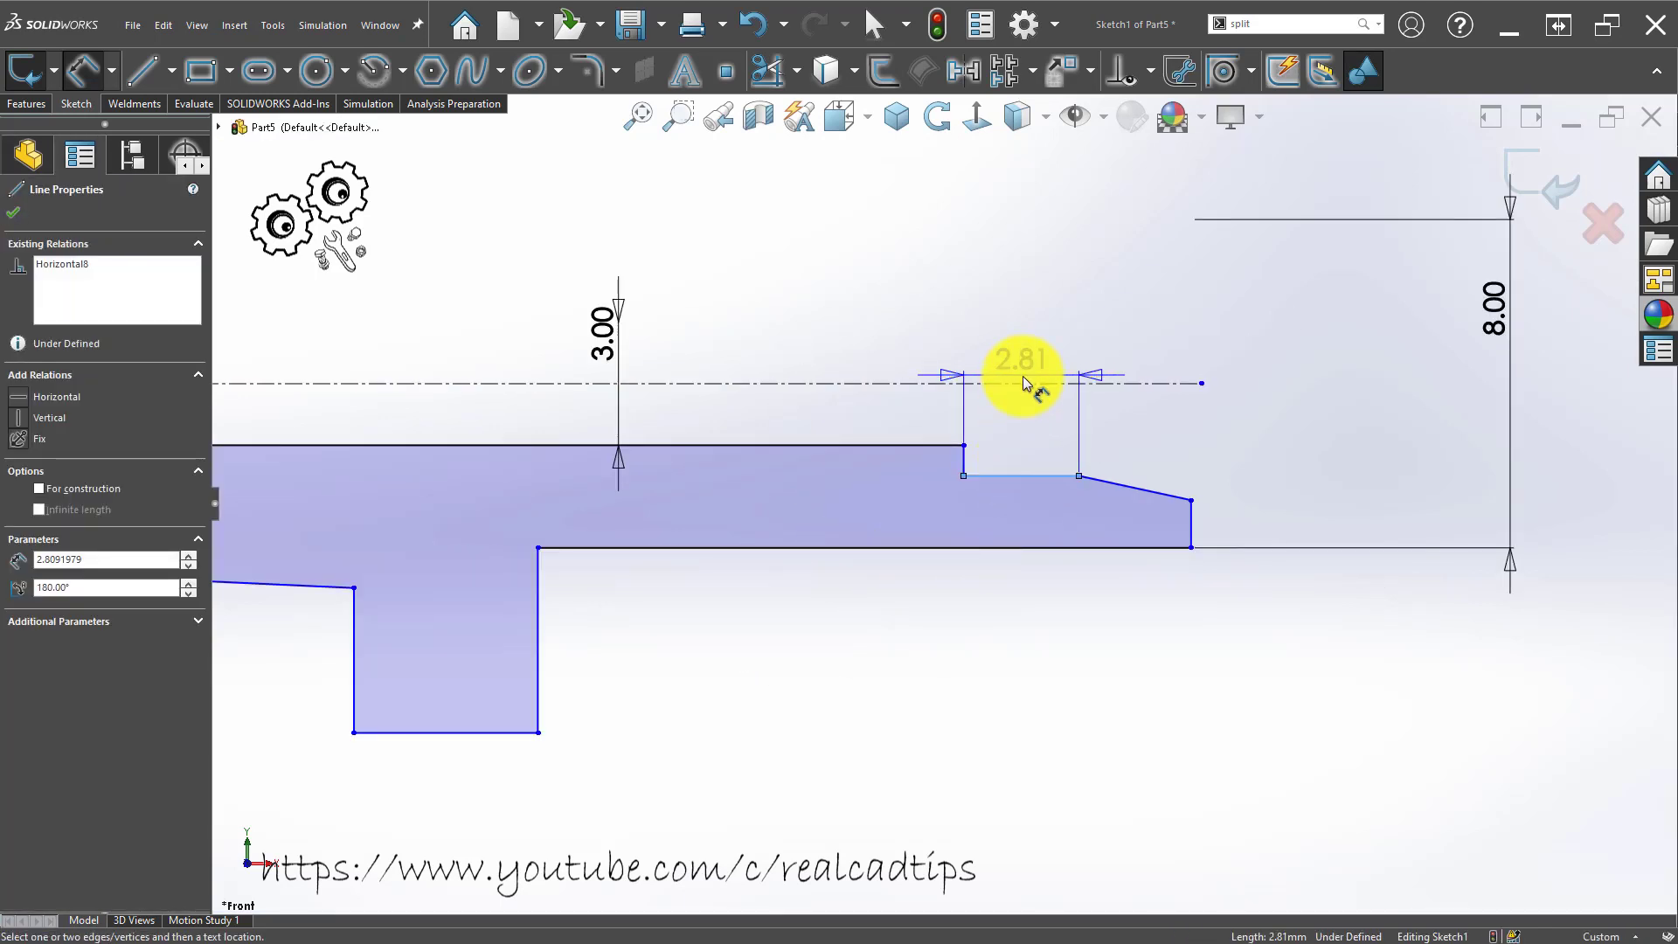
{"action": "left_click", "coordinate": [1028, 384]}
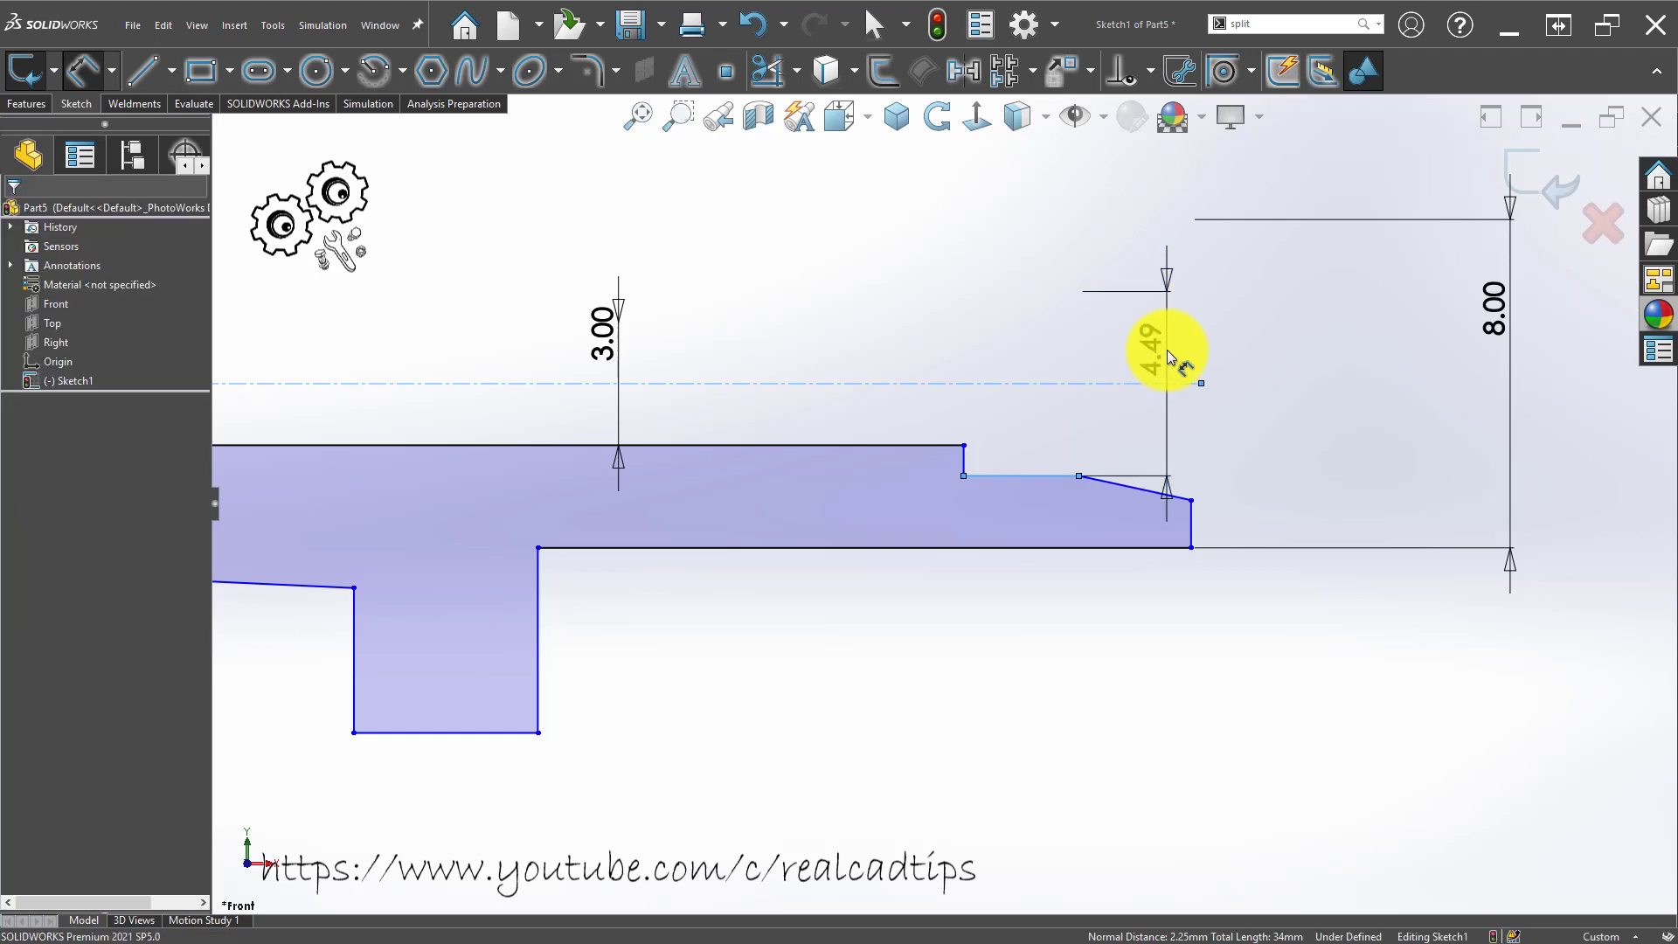
{"action": "left_click", "coordinate": [1166, 349]}
{"action": "key", "text": "Return"}
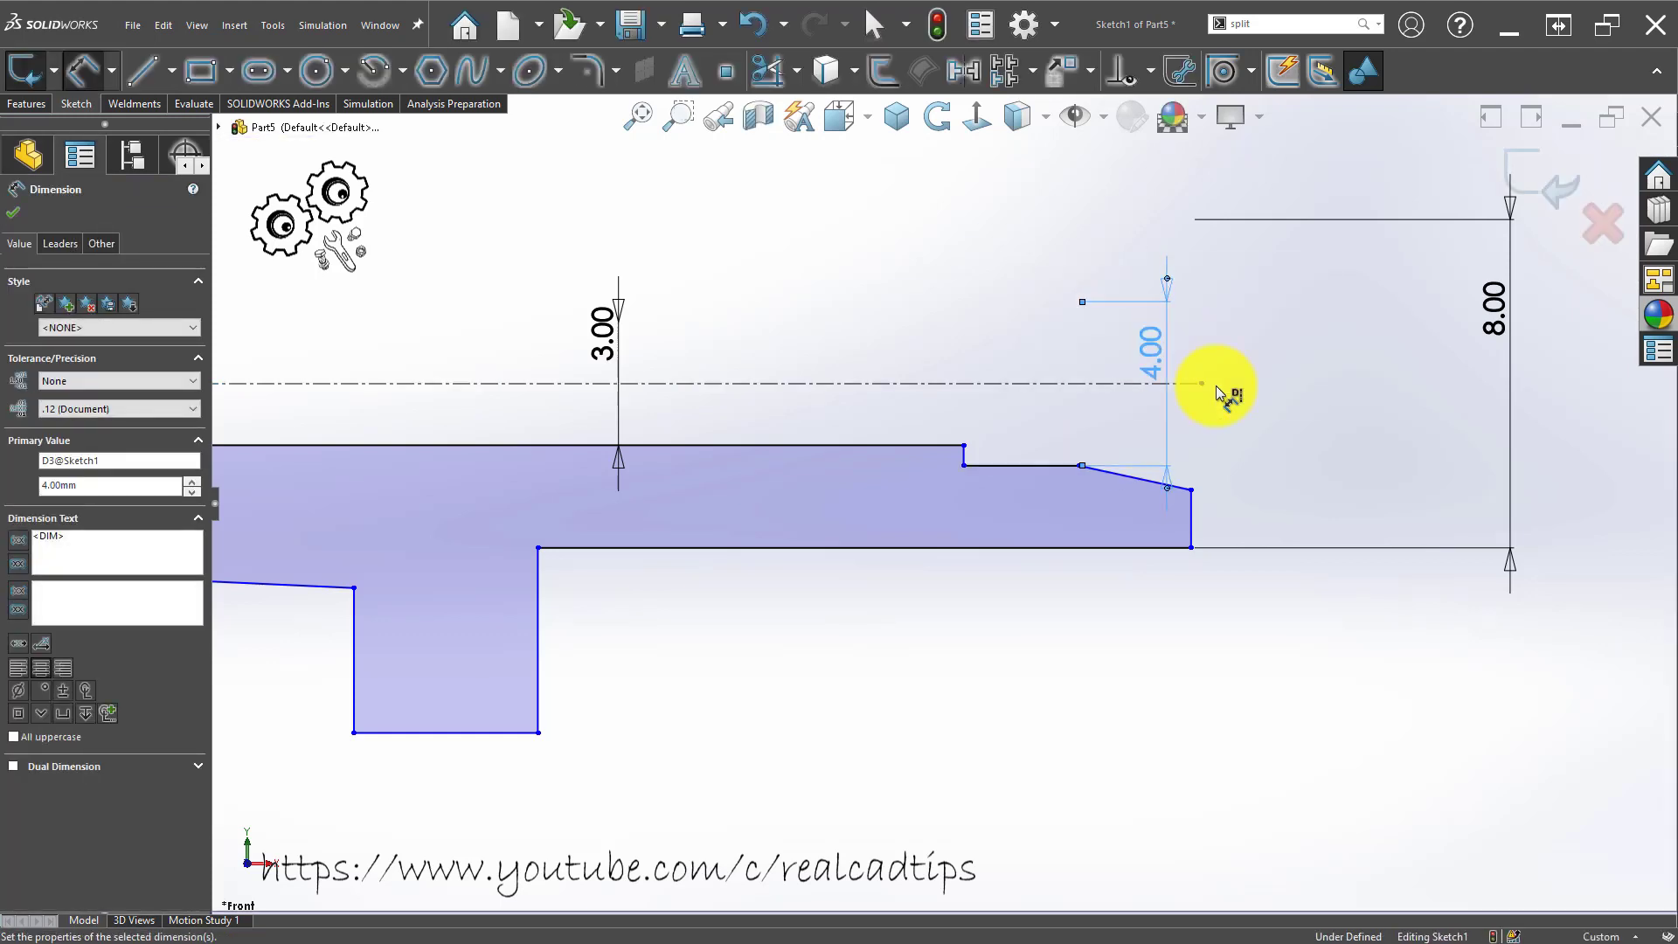
{"action": "left_click", "coordinate": [1368, 444]}
Dimension the outer corner of the sloped lip about the centerline as a 5 mm diameter.
{"action": "left_click", "coordinate": [1190, 488]}
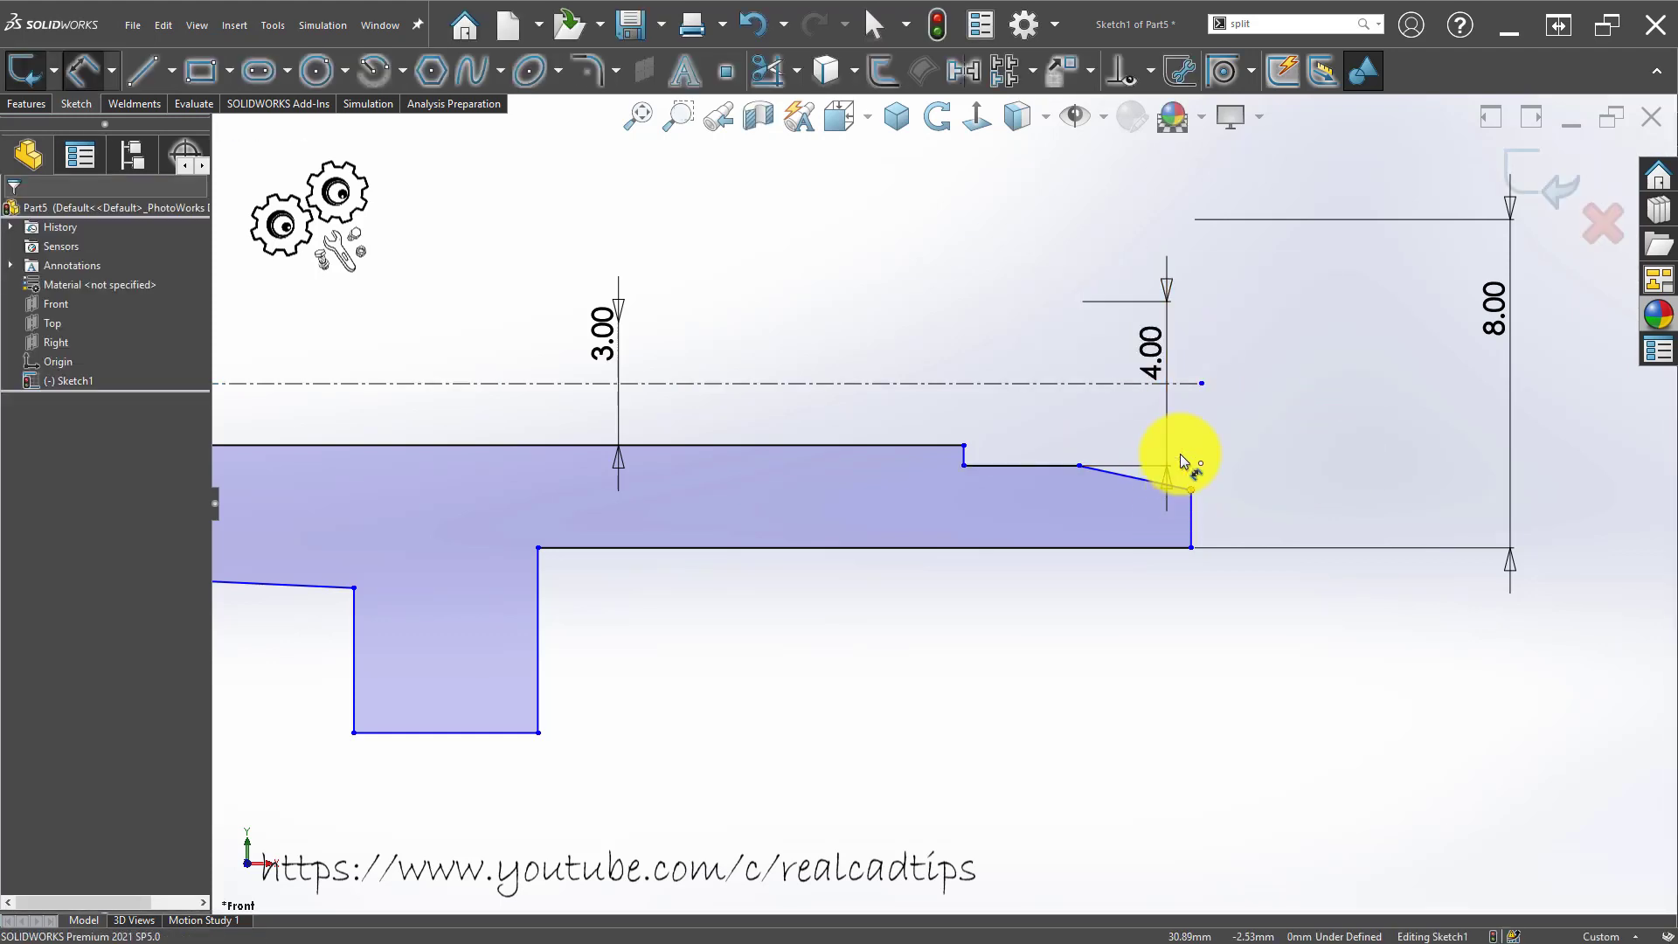
{"action": "left_click", "coordinate": [1145, 383]}
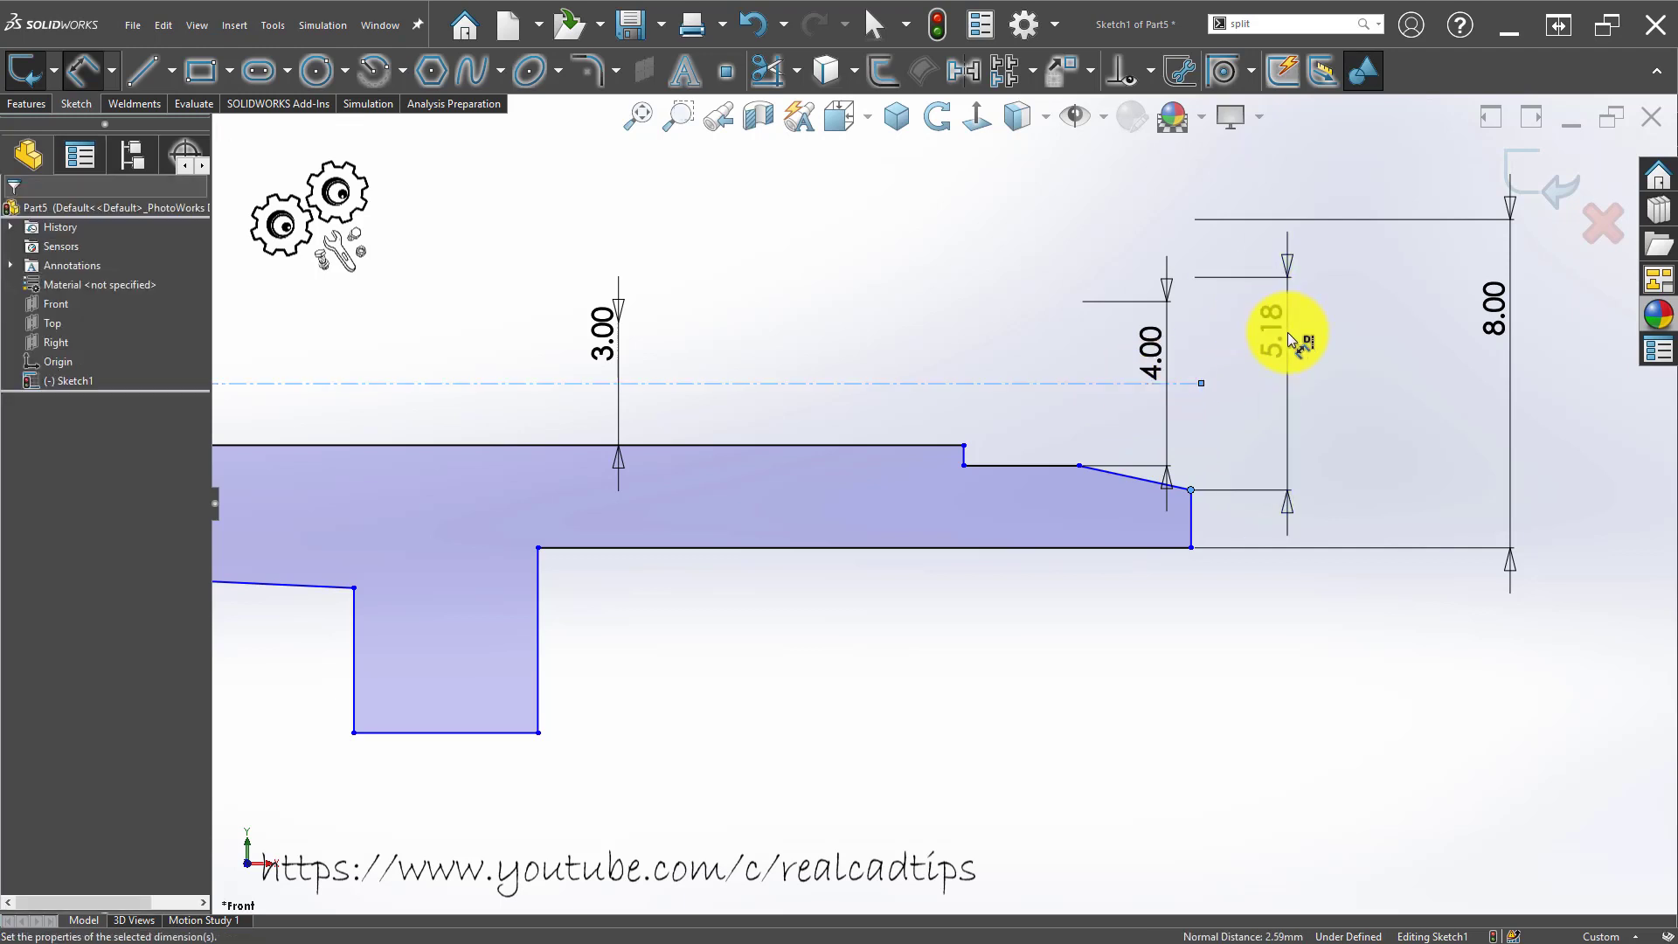
{"action": "left_click", "coordinate": [1287, 334]}
{"action": "key", "text": "Return"}
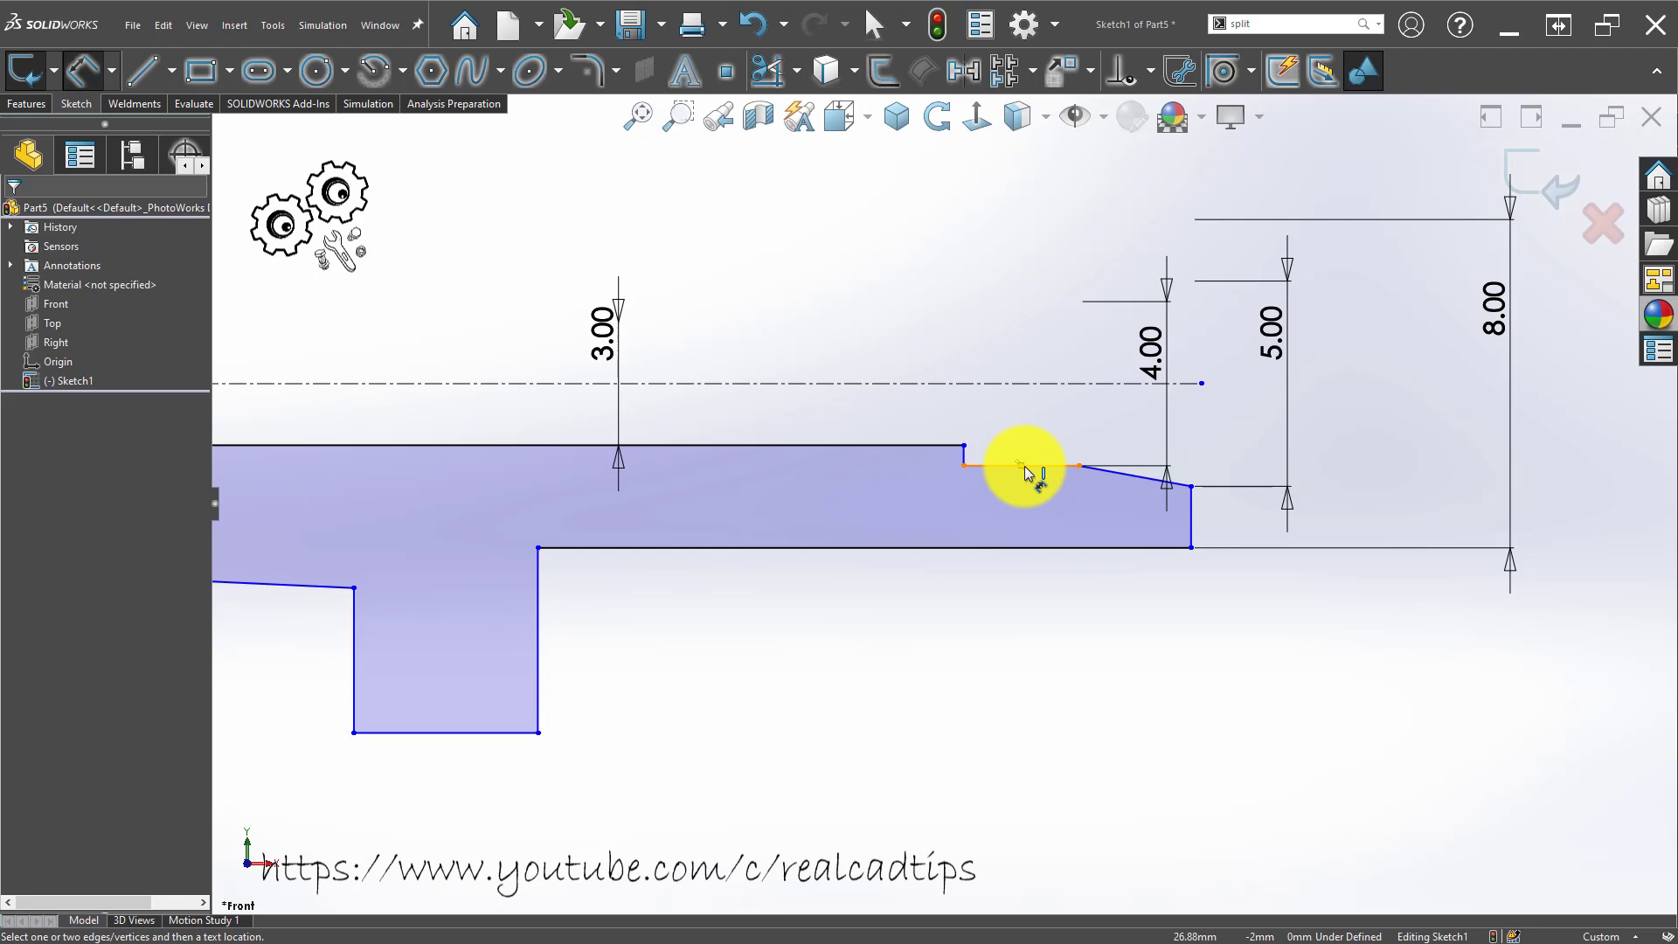
{"action": "left_click", "coordinate": [1028, 472]}
{"action": "key", "text": "Escape"}
{"action": "key", "text": "Escape"}
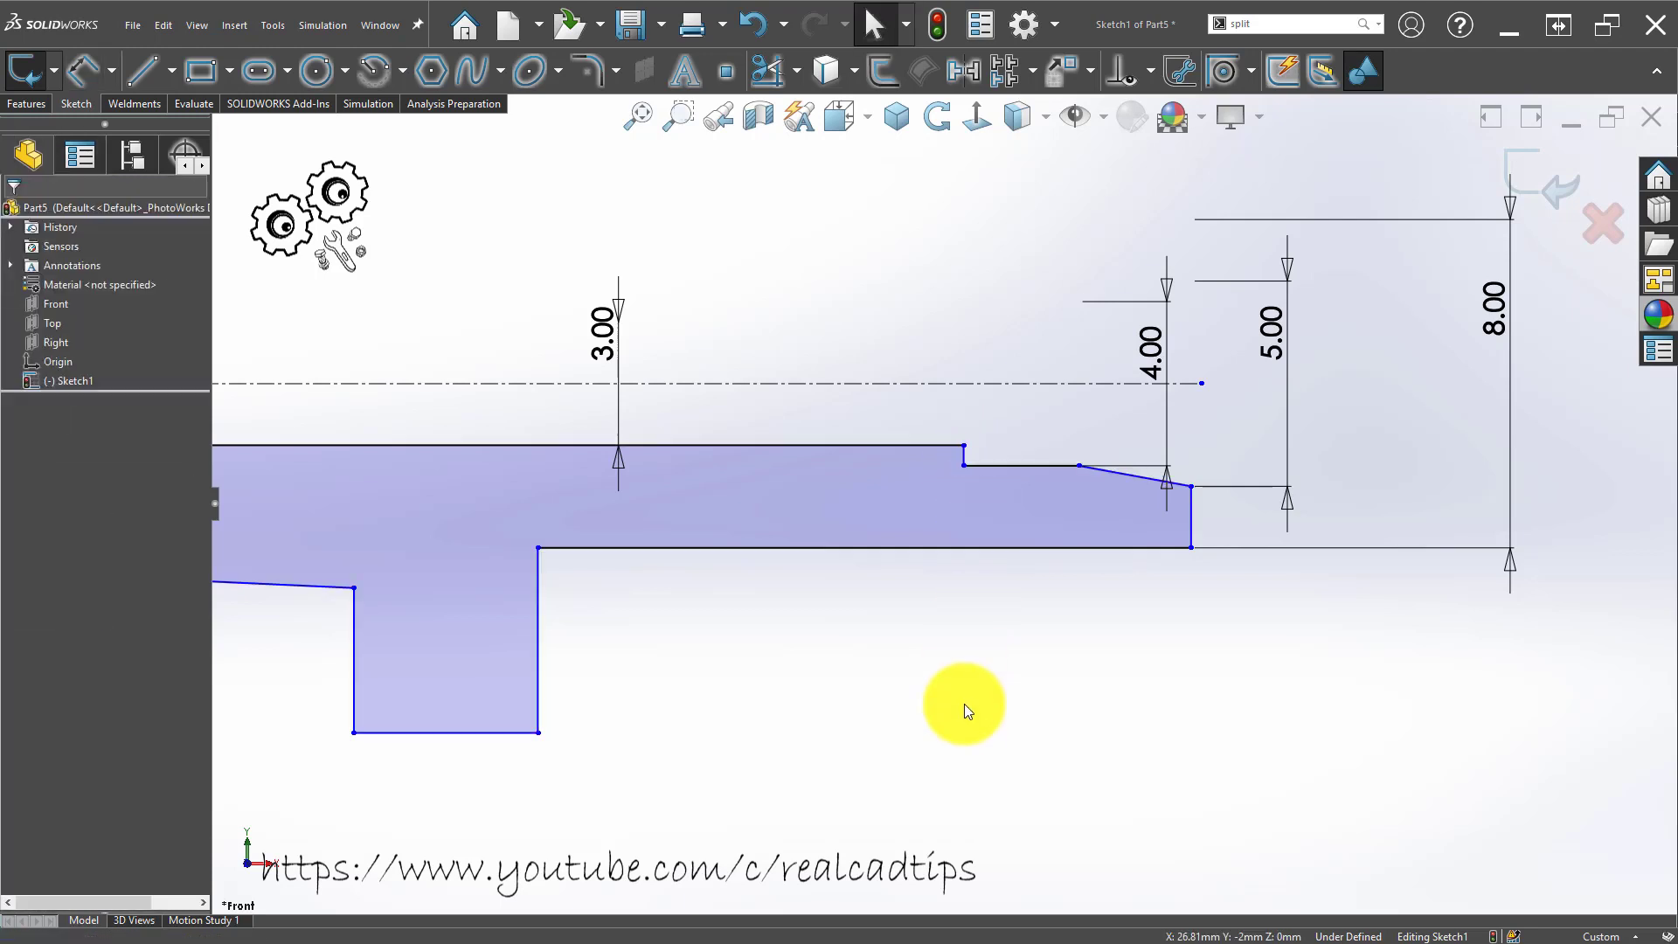
Dimension the horizontal distance from the recess's short vertical edge to the profile's end edge as 4 mm.
{"action": "right_click_drag", "start_coordinate": [965, 705], "coordinate": [986, 435]}
{"action": "left_click", "coordinate": [968, 456]}
{"action": "left_click", "coordinate": [1183, 523]}
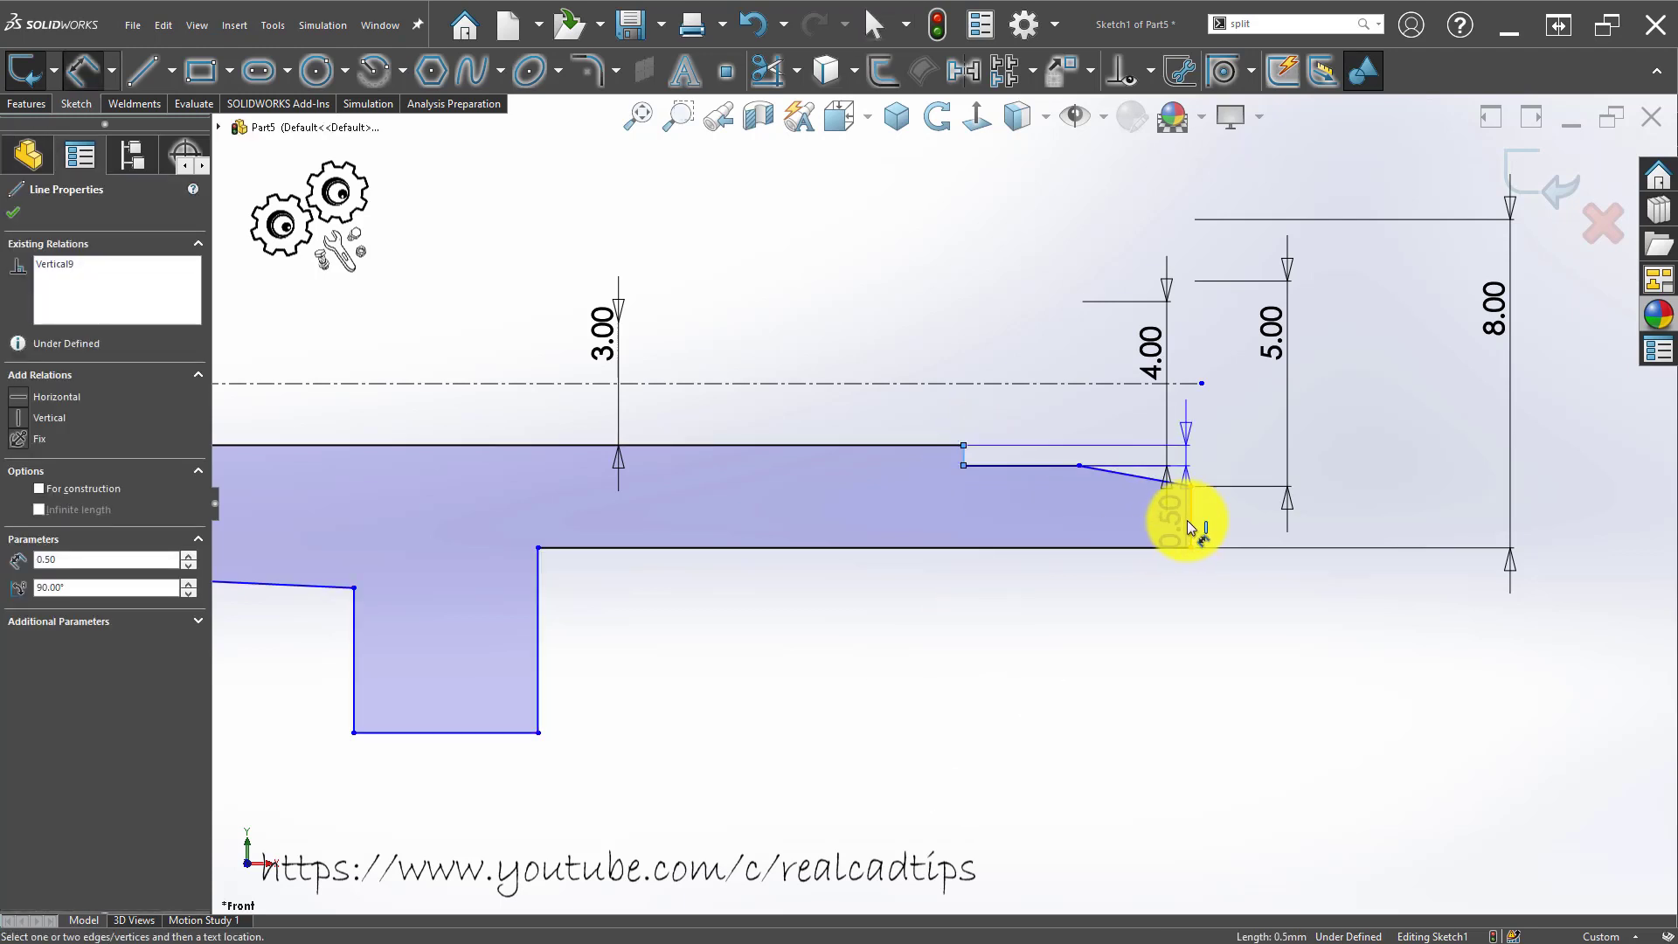
{"action": "left_click", "coordinate": [1051, 706]}
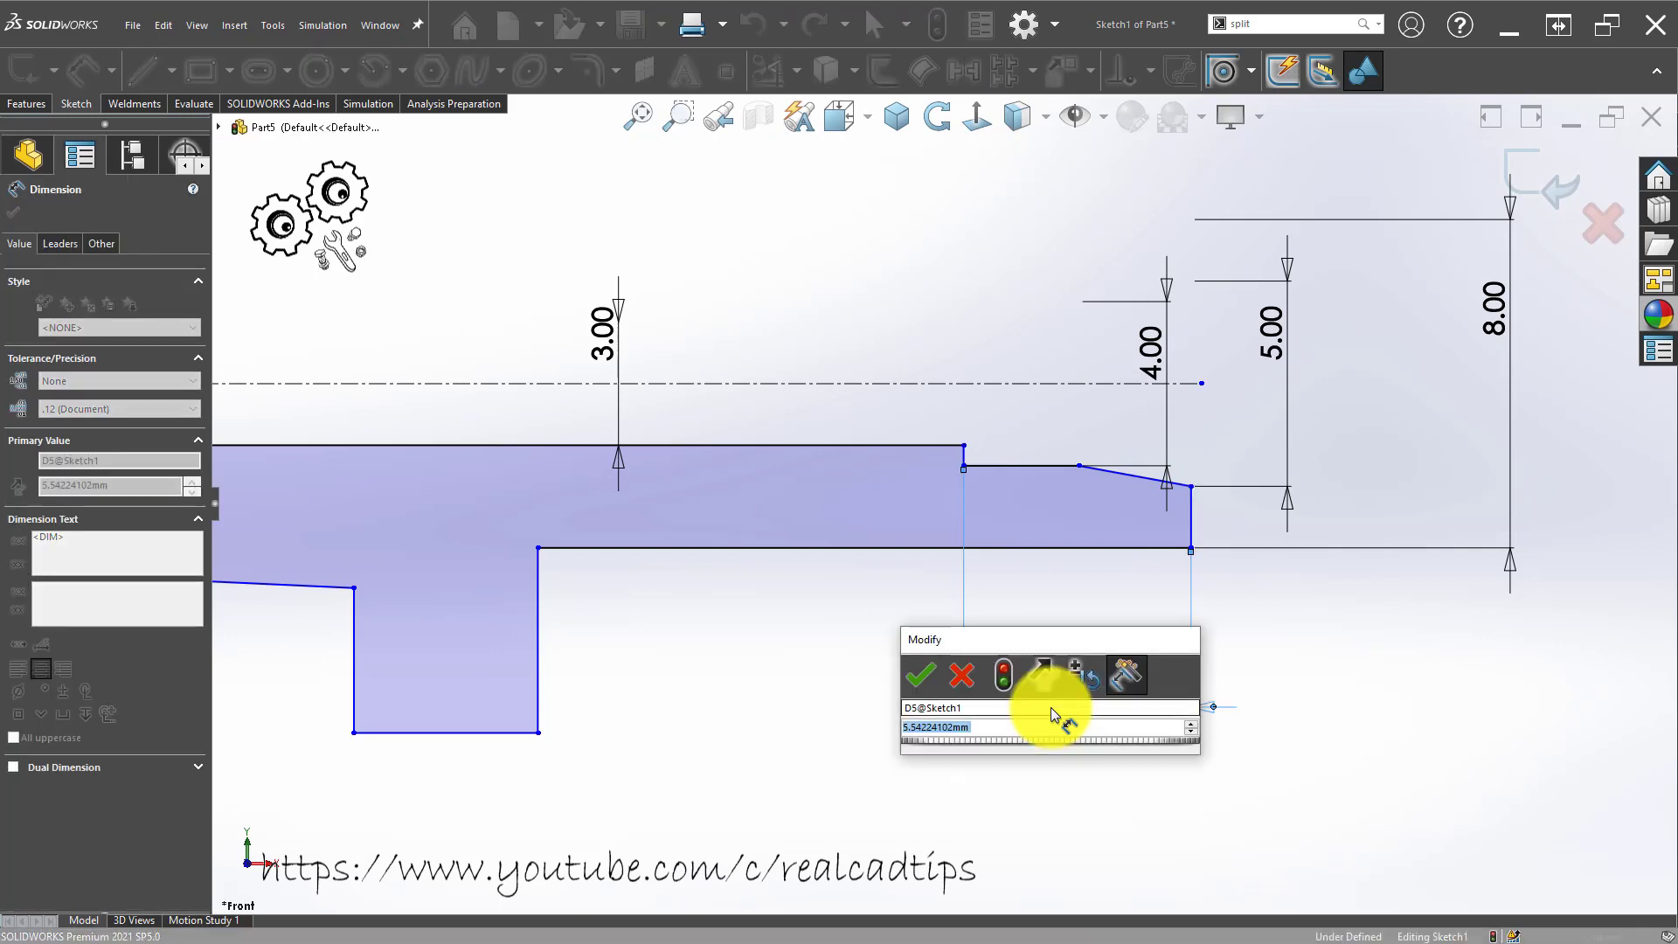
{"action": "key", "text": "Return"}
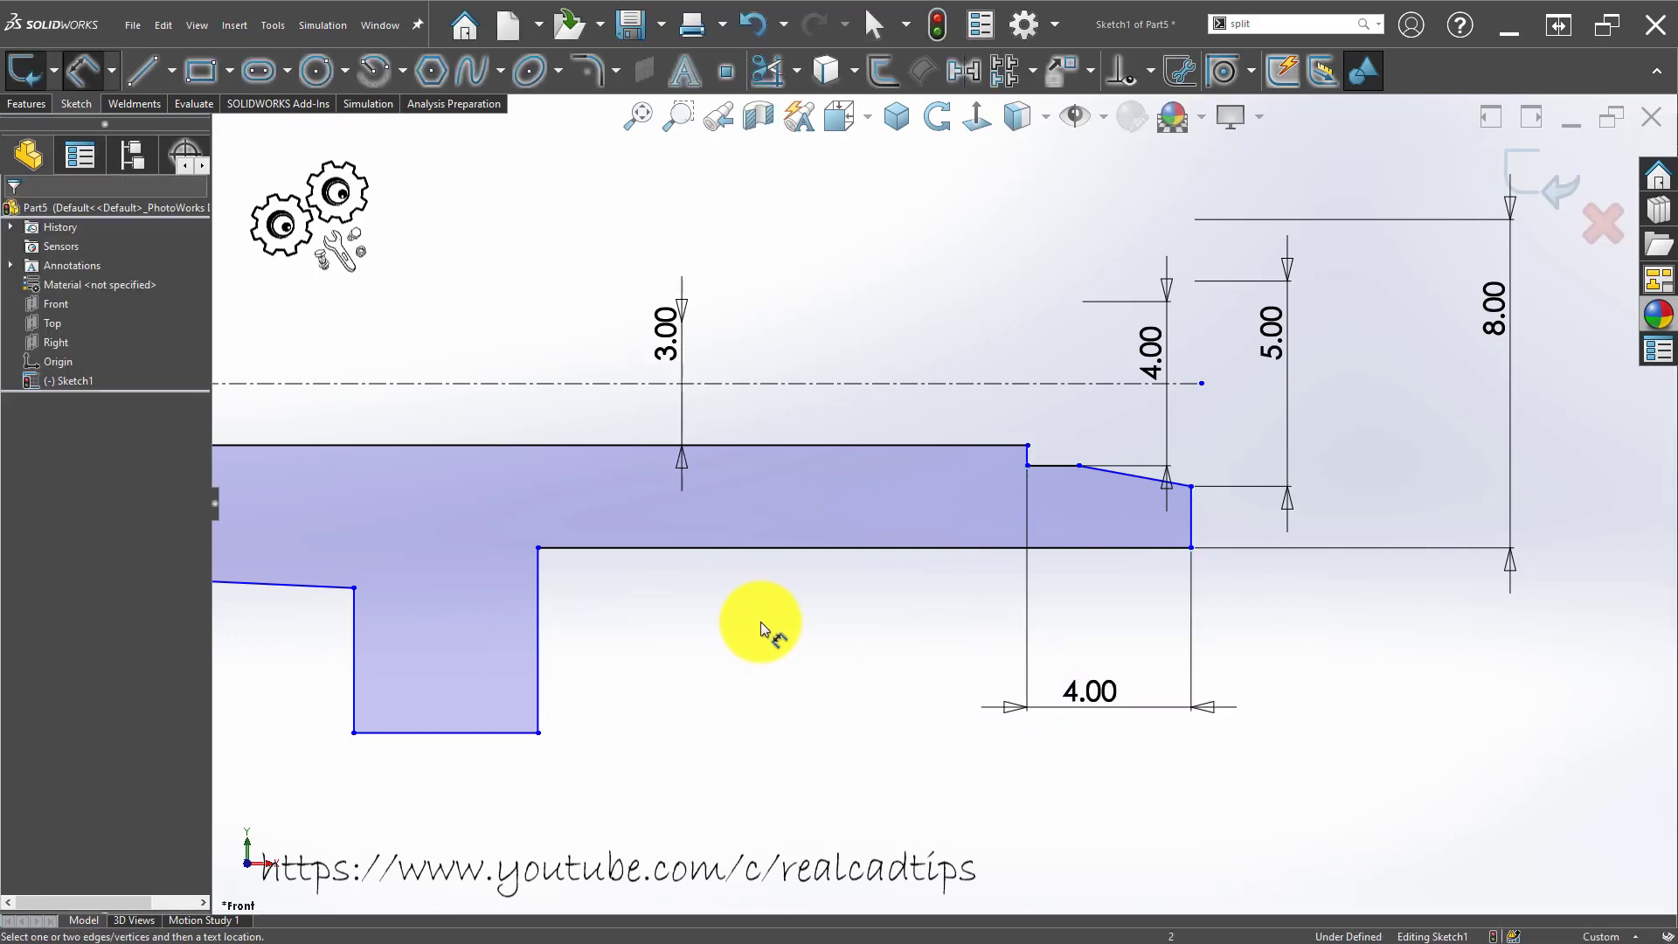
{"action": "scroll", "coordinate": [769, 621], "scroll_direction": "up", "scroll_amount": 3}
{"action": "scroll", "coordinate": [1084, 494], "scroll_direction": "down", "scroll_amount": 2}
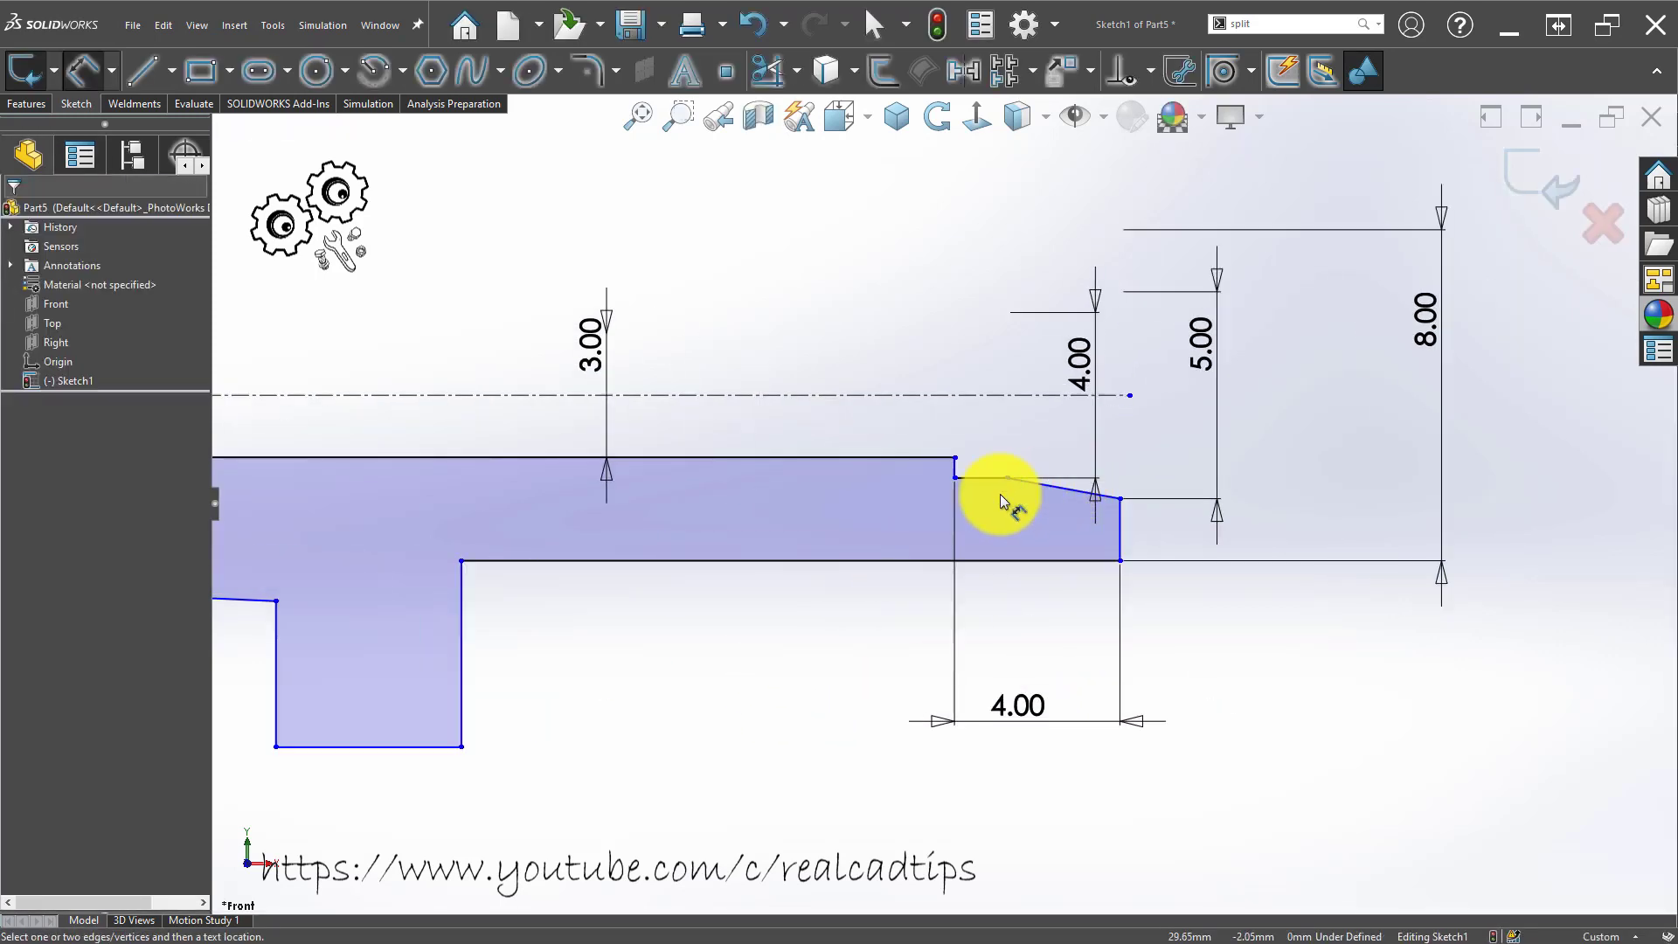
Mirror the sloped lip line about the horizontal centerline and convert the mirrored line to construction geometry.
{"action": "scroll", "coordinate": [999, 500], "scroll_direction": "down", "scroll_amount": 1}
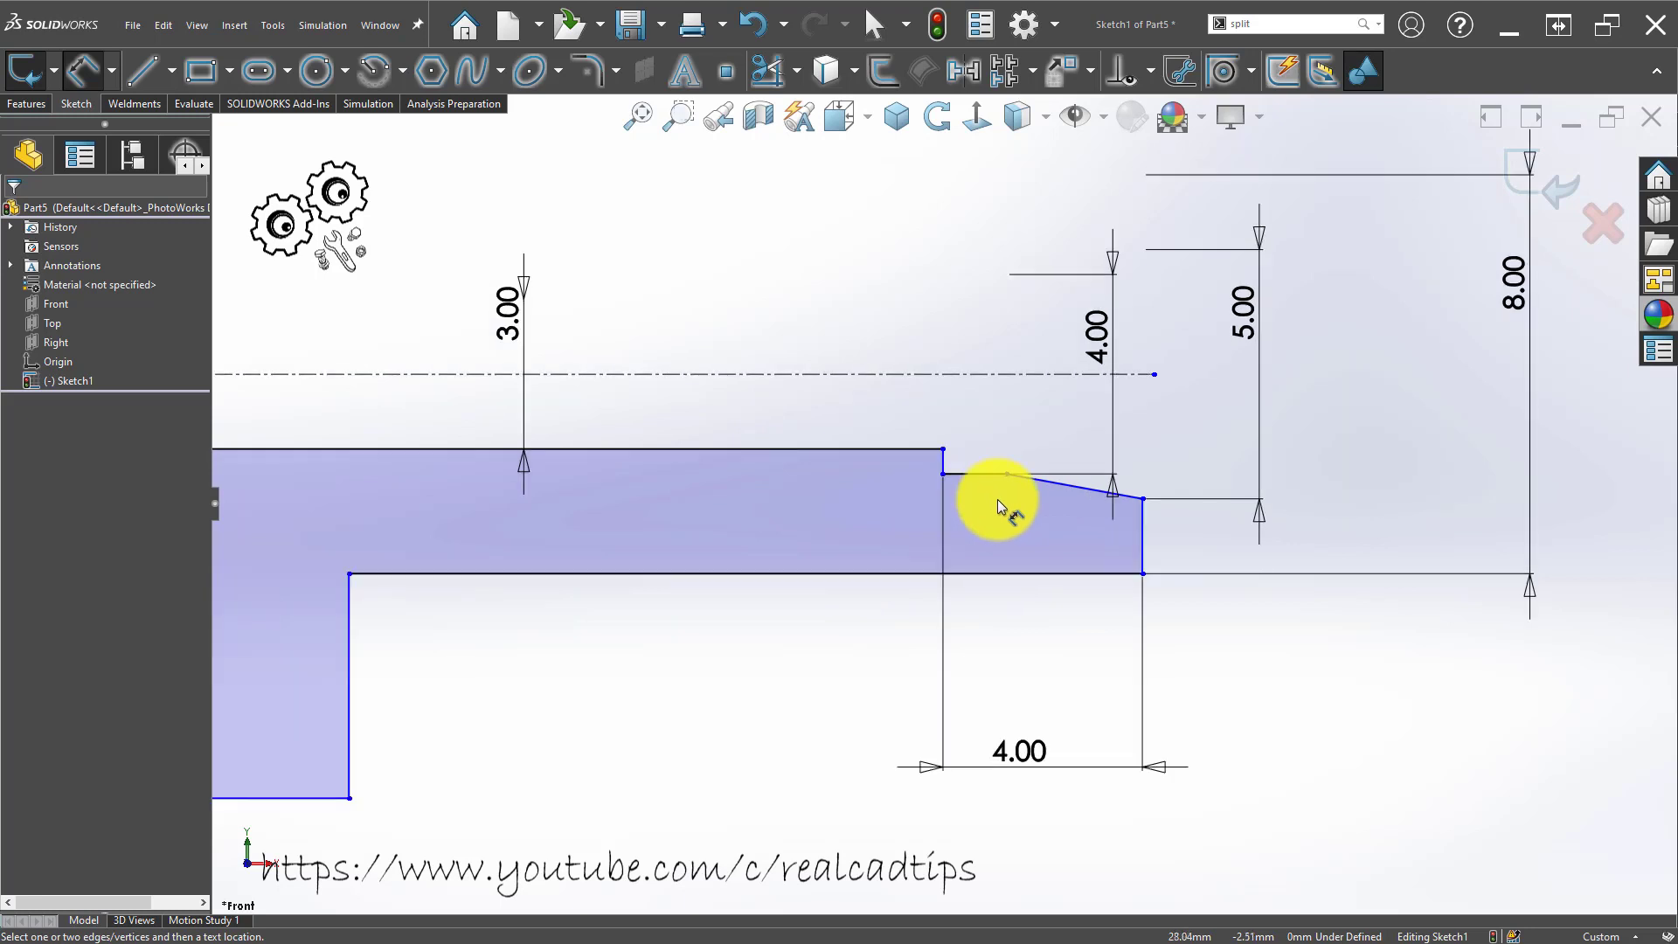
{"action": "scroll", "coordinate": [1019, 513], "scroll_direction": "up", "scroll_amount": 1}
{"action": "key", "text": "Escape"}
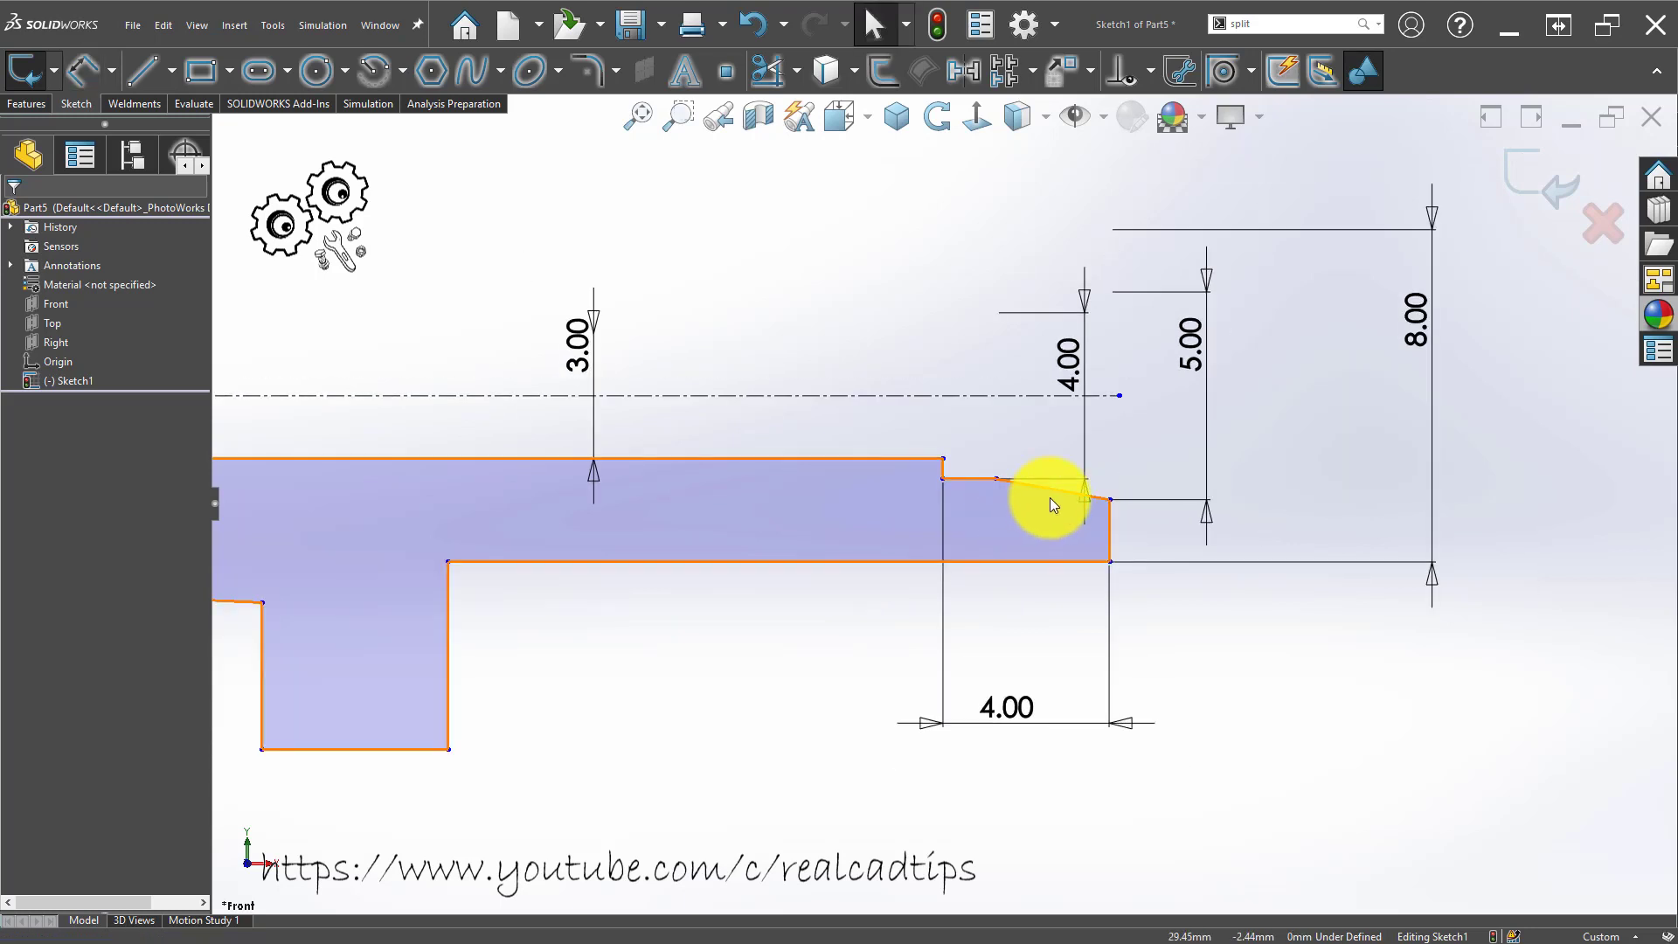
{"action": "left_click", "coordinate": [1057, 489]}
{"action": "left_click", "coordinate": [1036, 396], "text": "ctrl"}
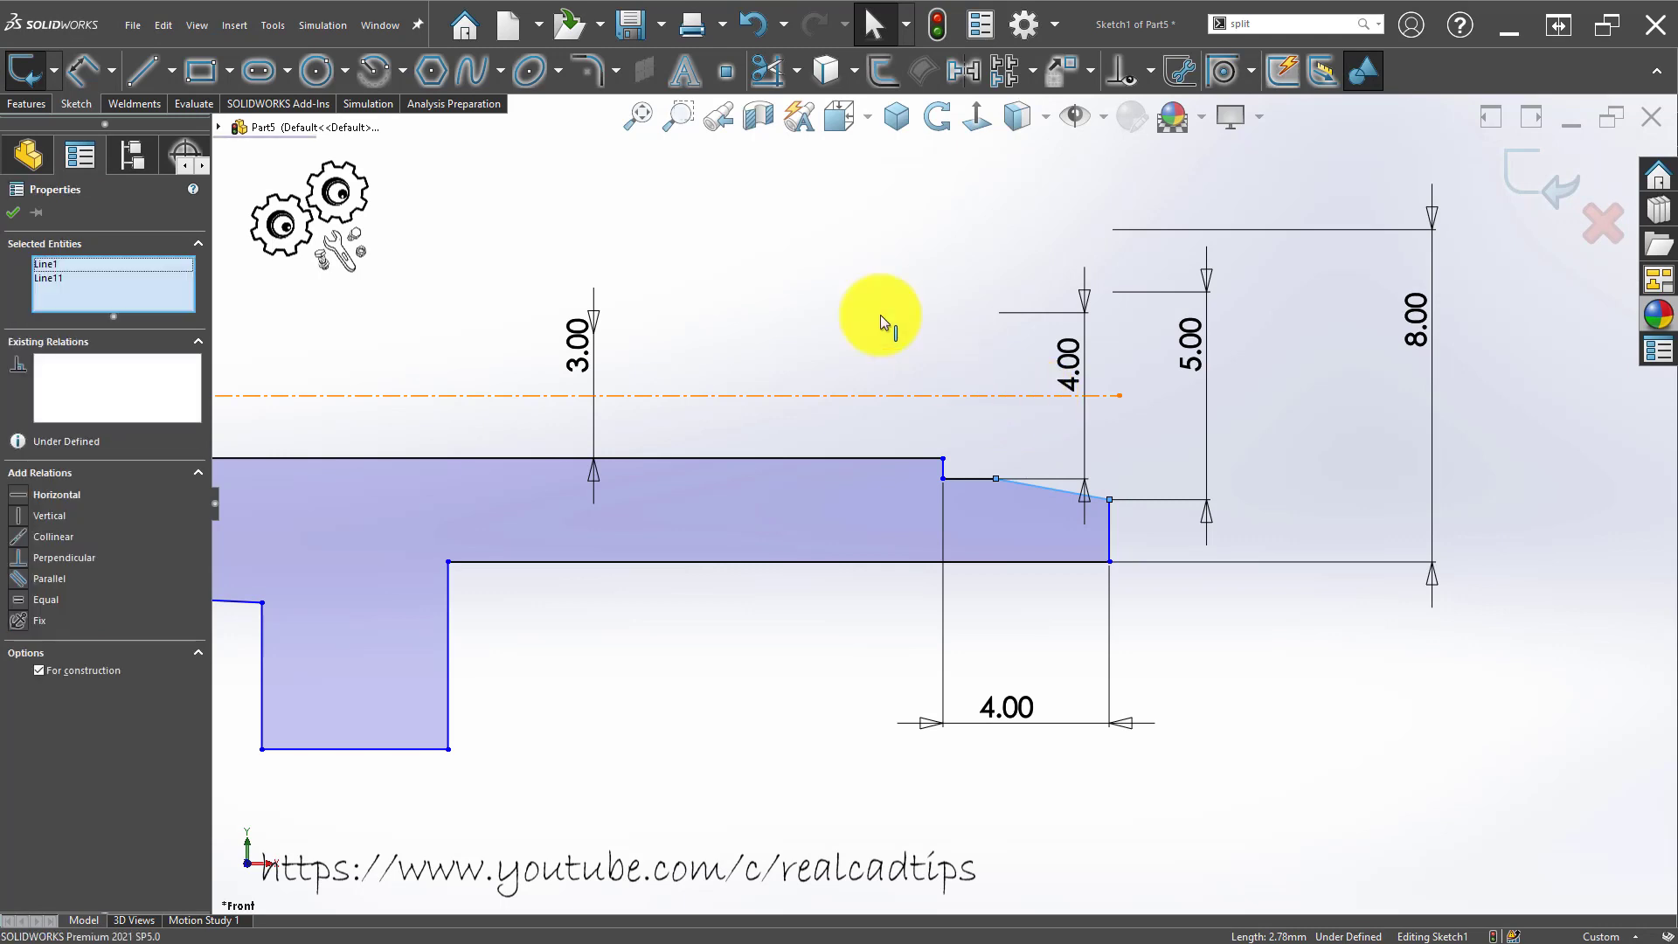
{"action": "left_click", "coordinate": [972, 75]}
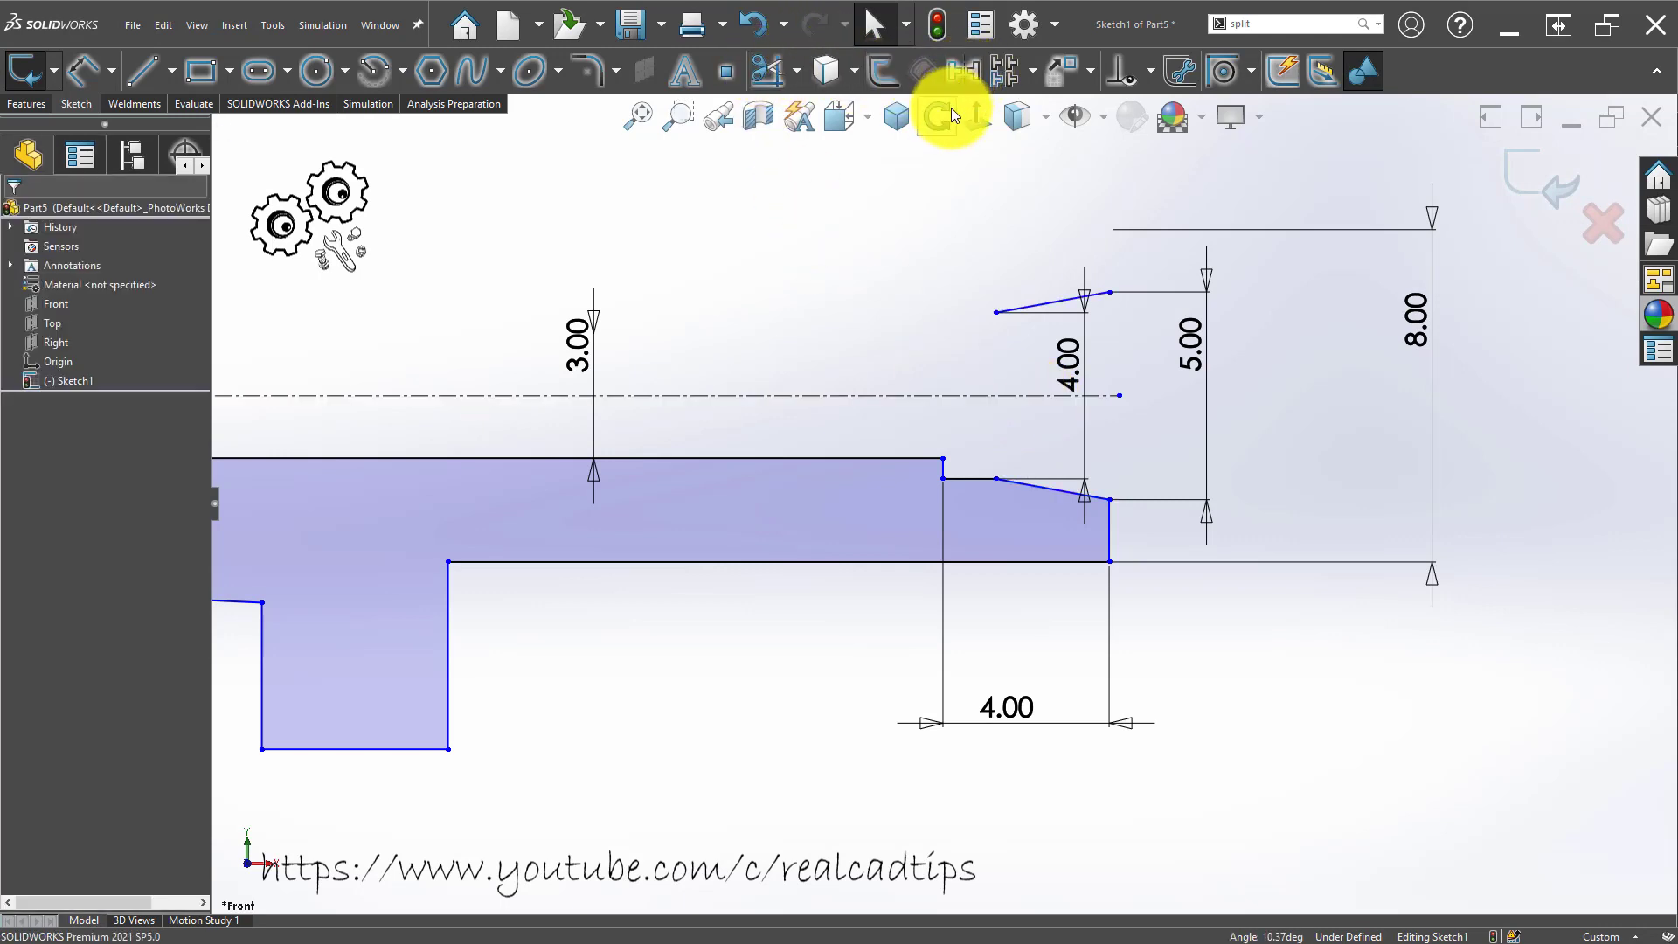
{"action": "left_click", "coordinate": [1056, 302]}
{"action": "left_click", "coordinate": [1302, 666]}
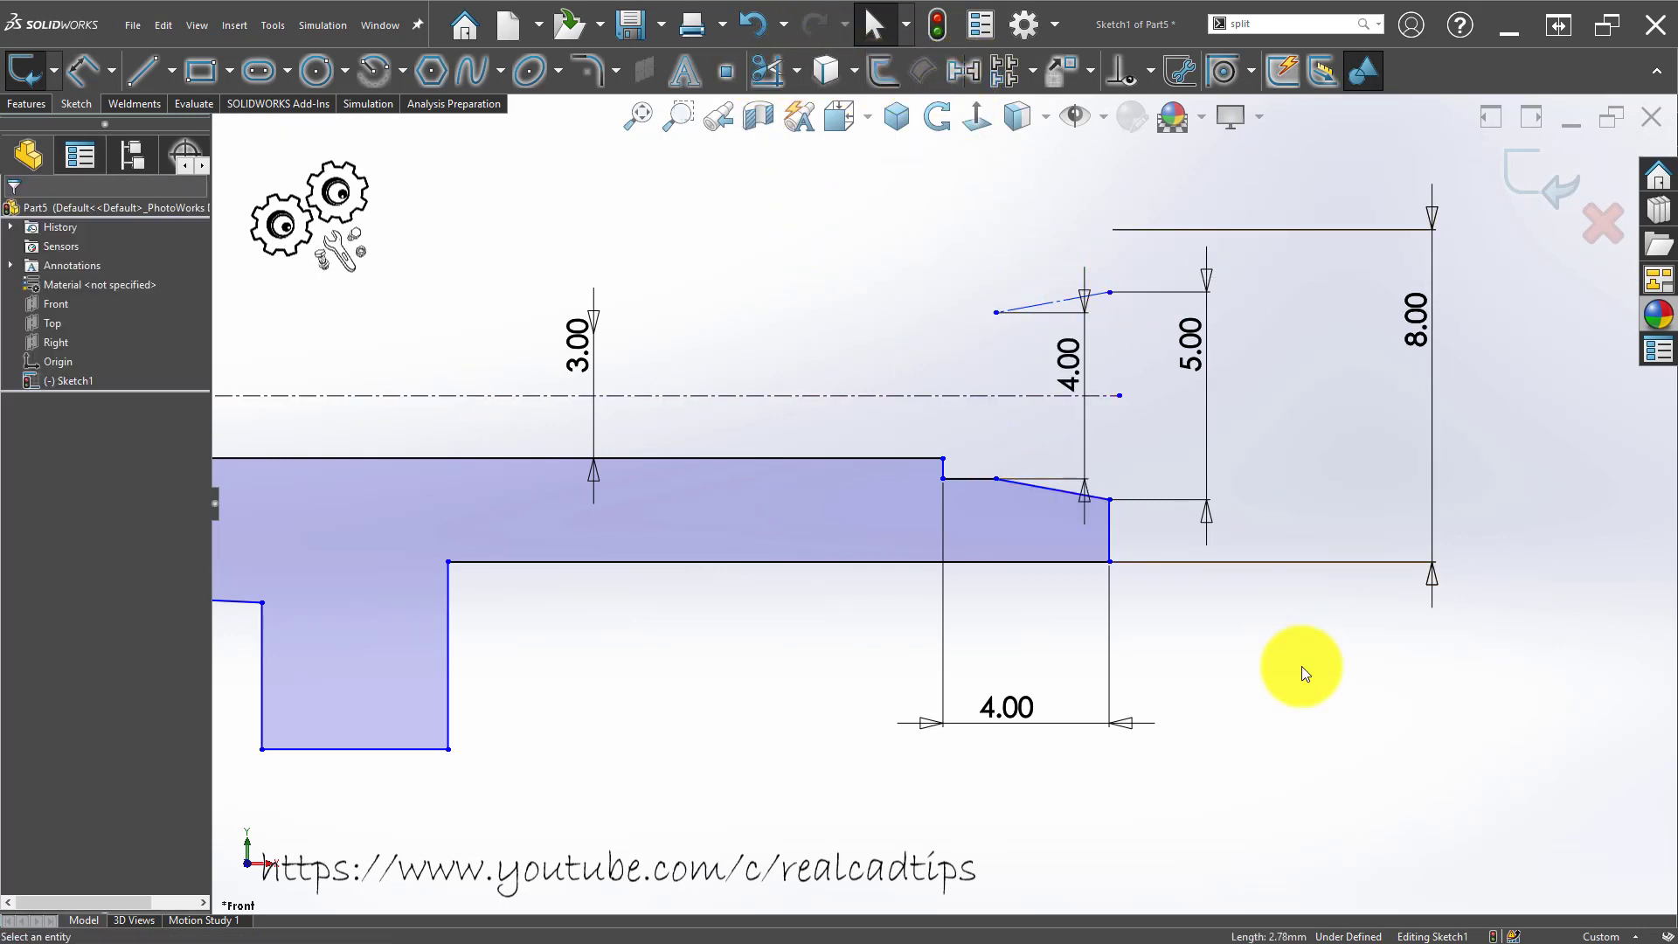
Dimension the angle between the sloped lip line and its mirrored construction line as 24 degrees.
{"action": "right_click_drag", "start_coordinate": [1209, 757], "coordinate": [1202, 687]}
{"action": "left_click", "coordinate": [1049, 489]}
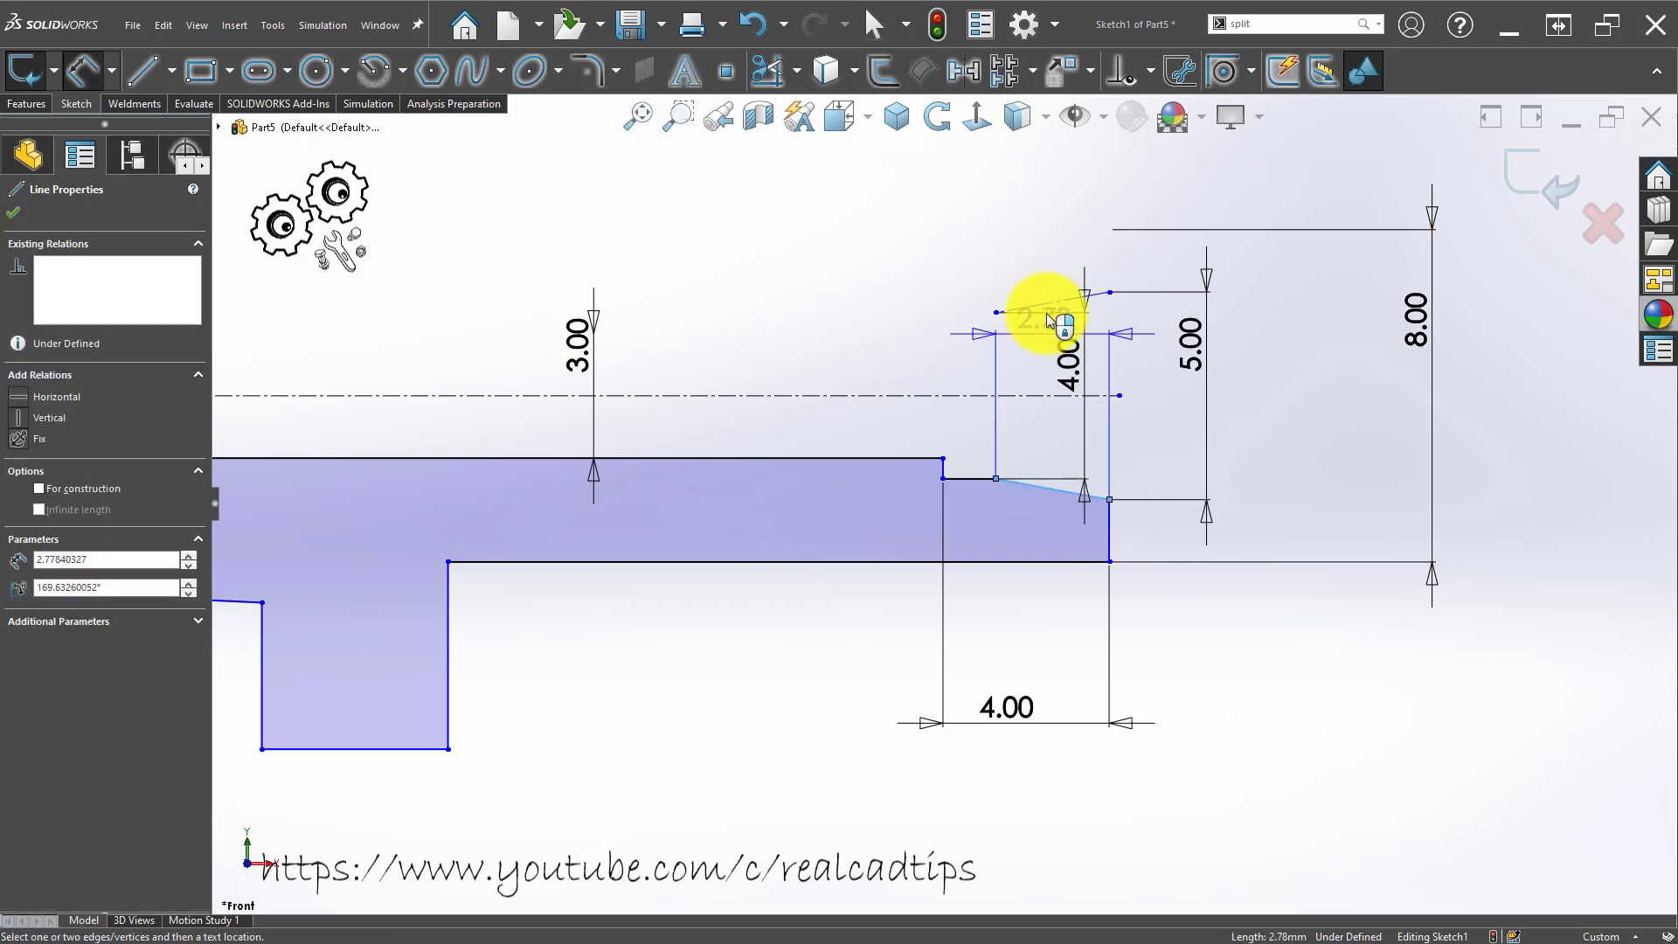
{"action": "left_click", "coordinate": [1042, 303]}
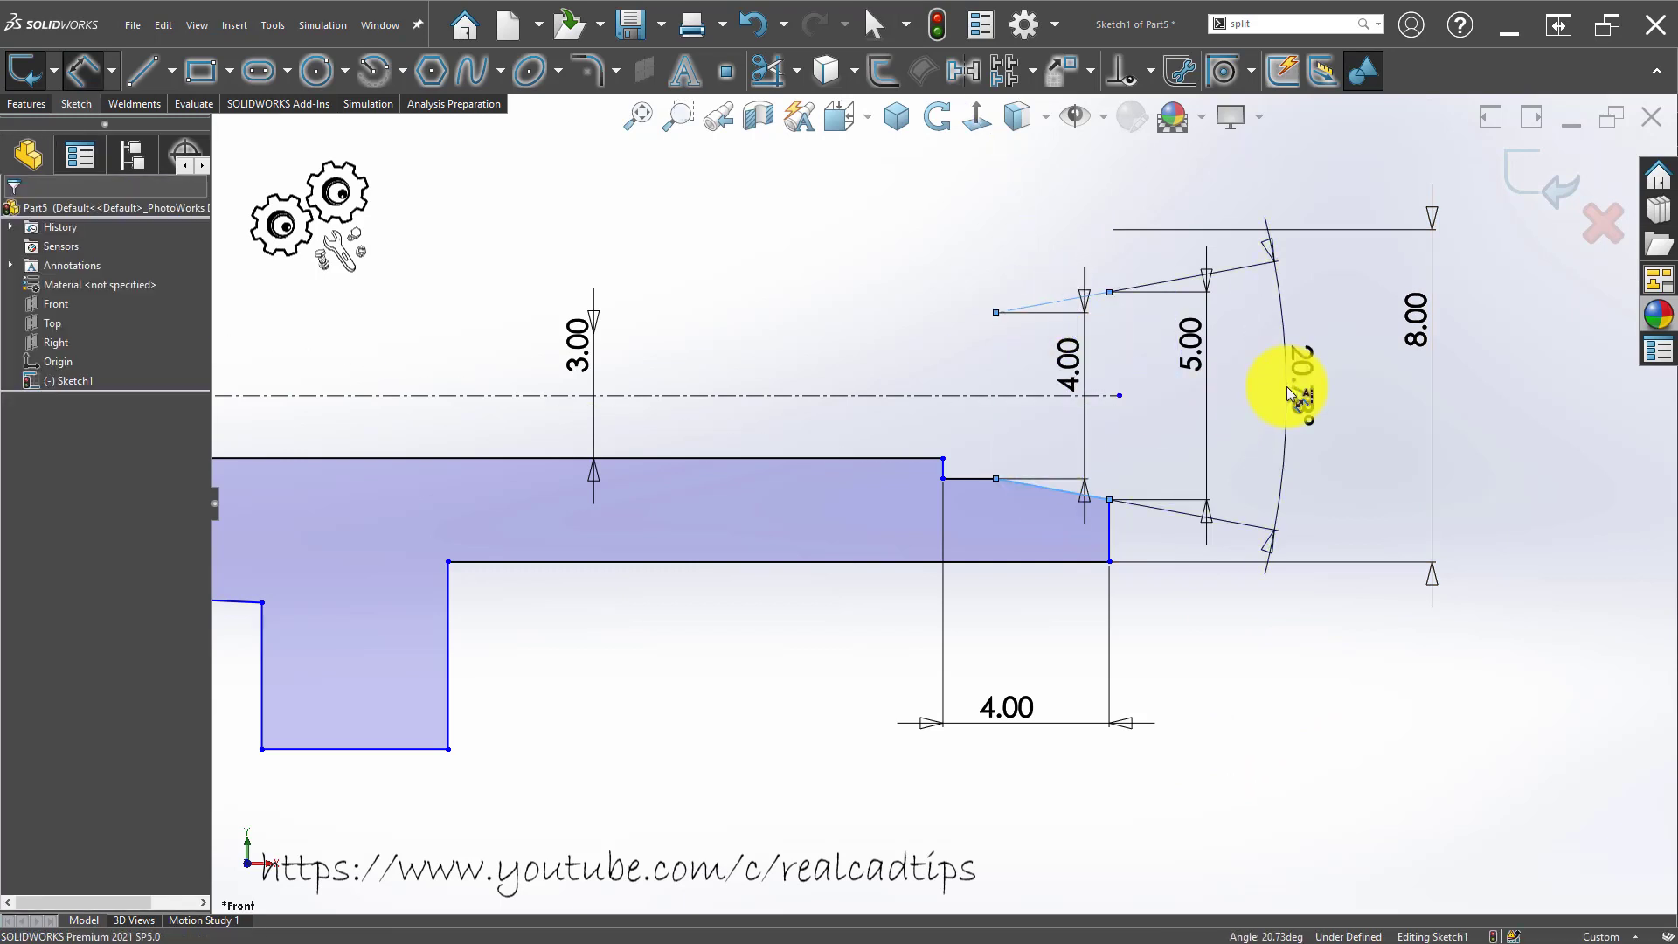
{"action": "left_click", "coordinate": [1285, 393]}
{"action": "type", "text": "24"}
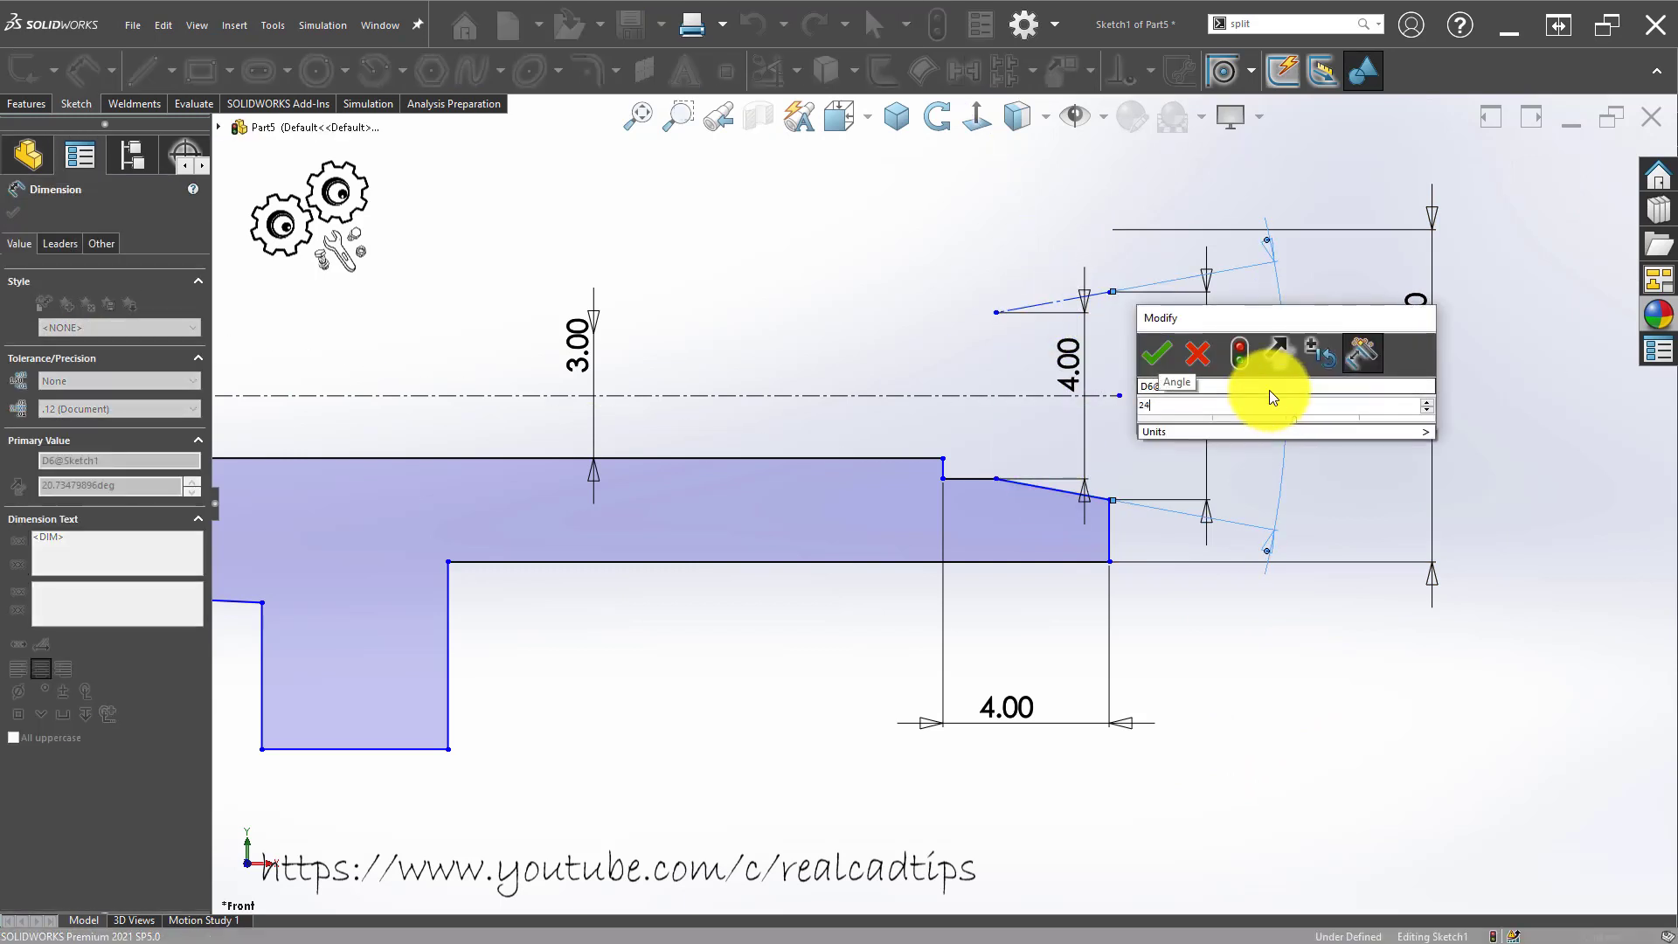
{"action": "key", "text": "Return"}
{"action": "left_click", "coordinate": [1180, 611]}
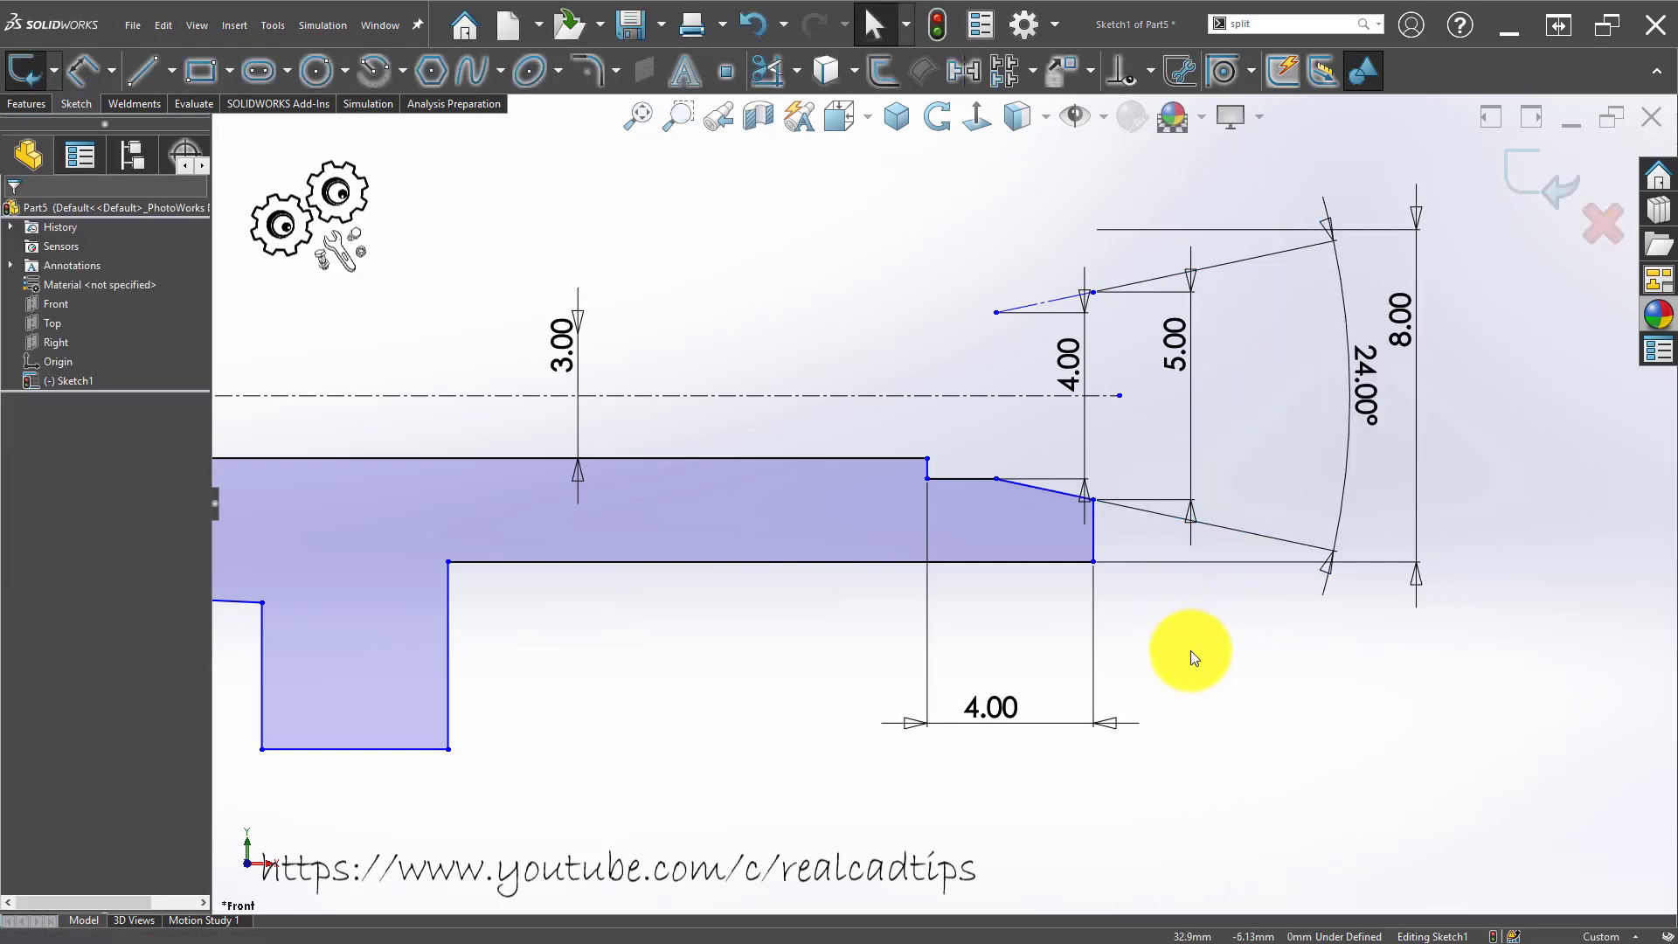
Dimension the profile's overall length between its two vertical end edges as 20.5 mm.
{"action": "right_click_drag", "start_coordinate": [1199, 665], "coordinate": [1181, 553]}
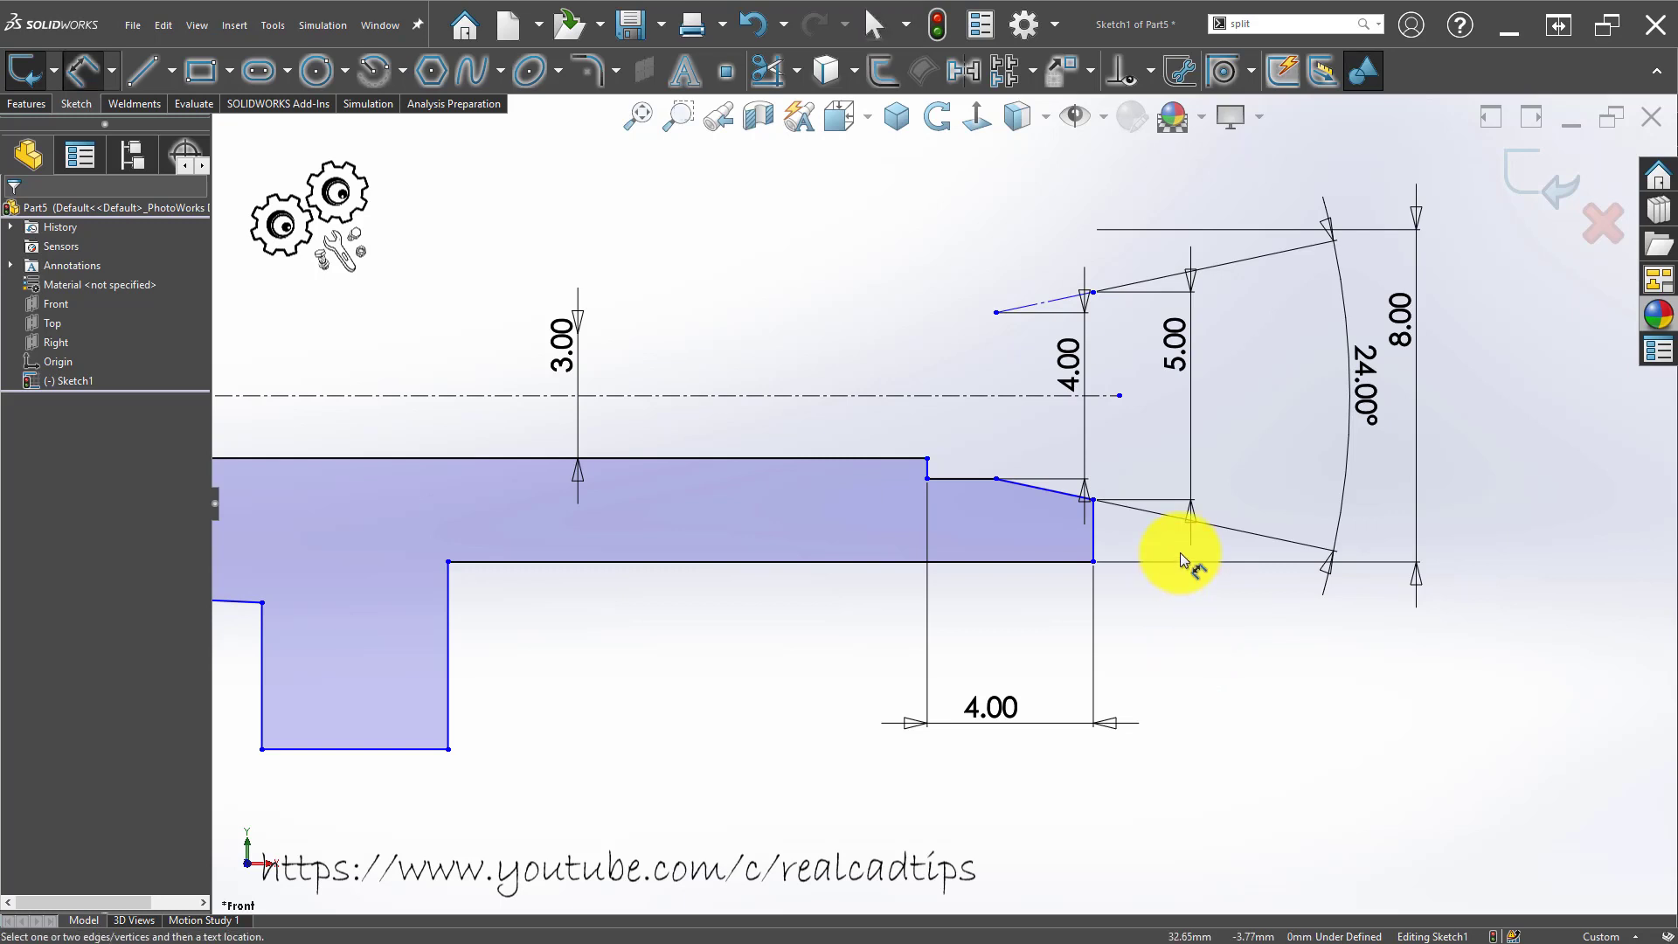
{"action": "key", "text": "Escape"}
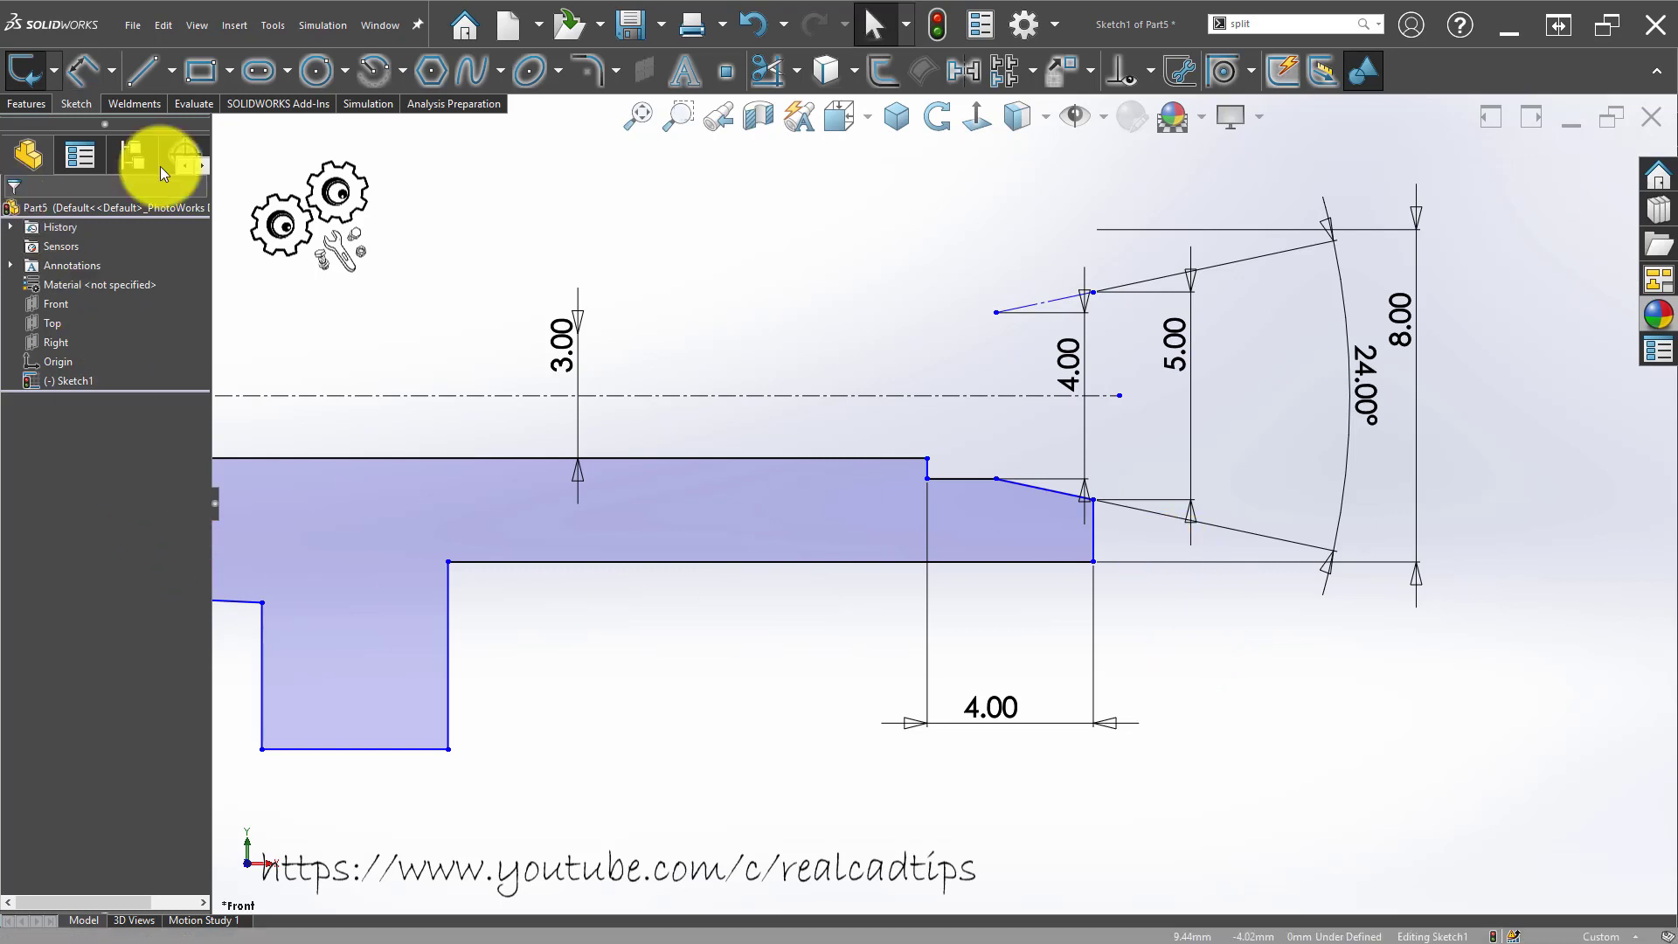
{"action": "key", "text": "f"}
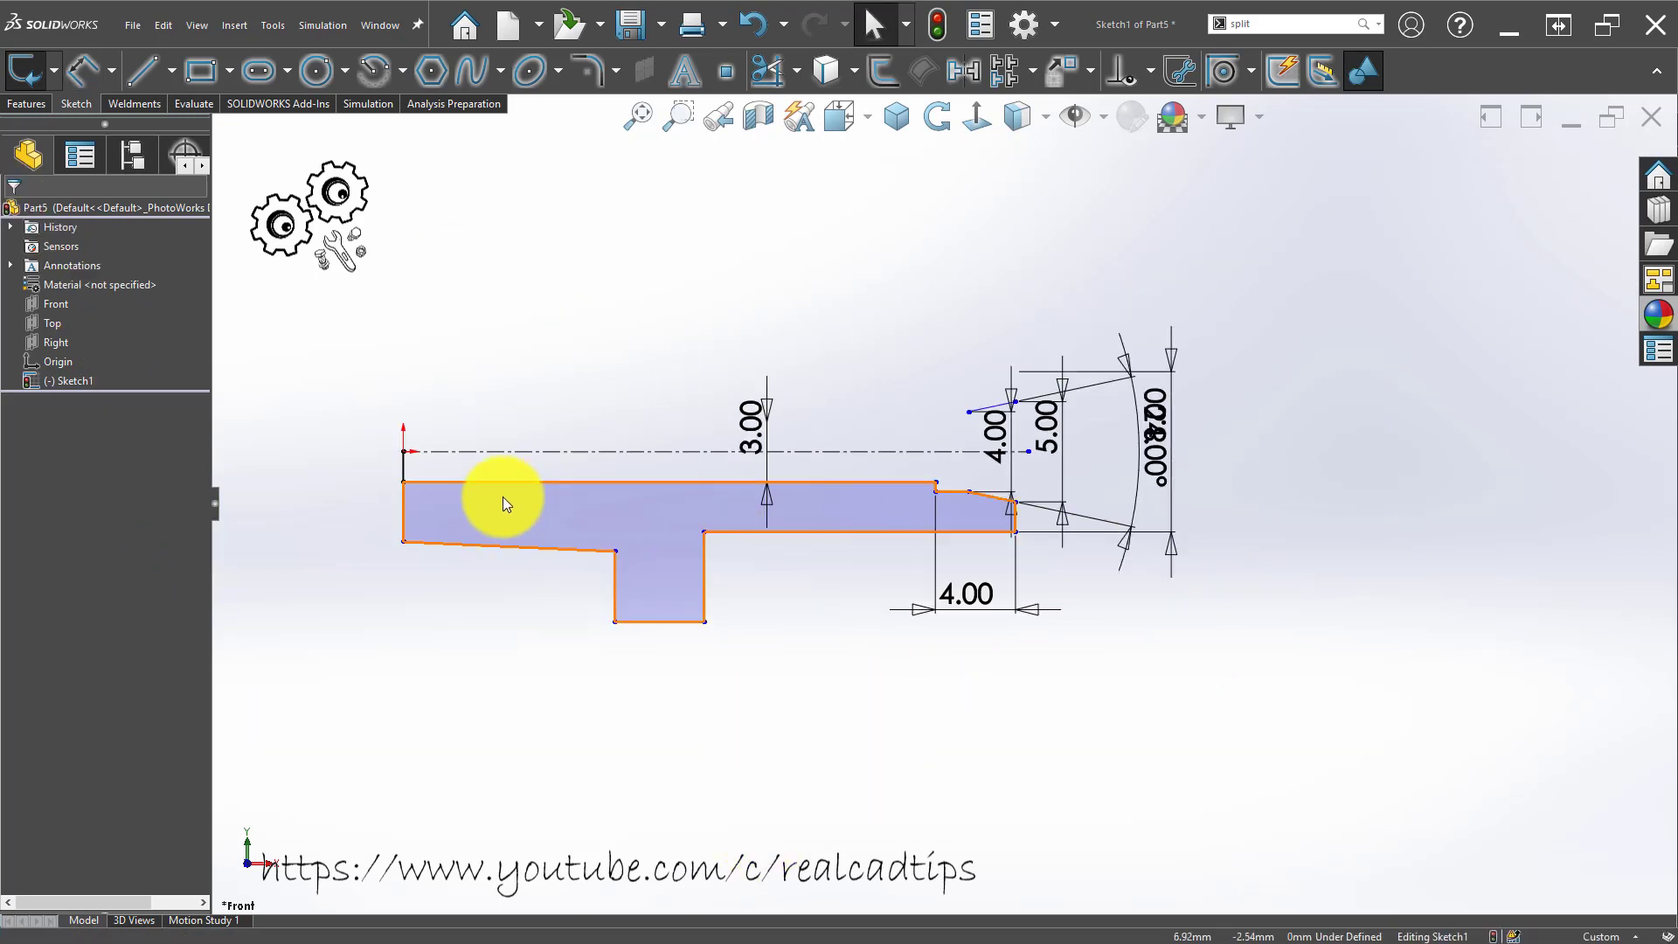
{"action": "right_click_drag", "start_coordinate": [378, 537], "coordinate": [375, 511]}
{"action": "left_click", "coordinate": [407, 513]}
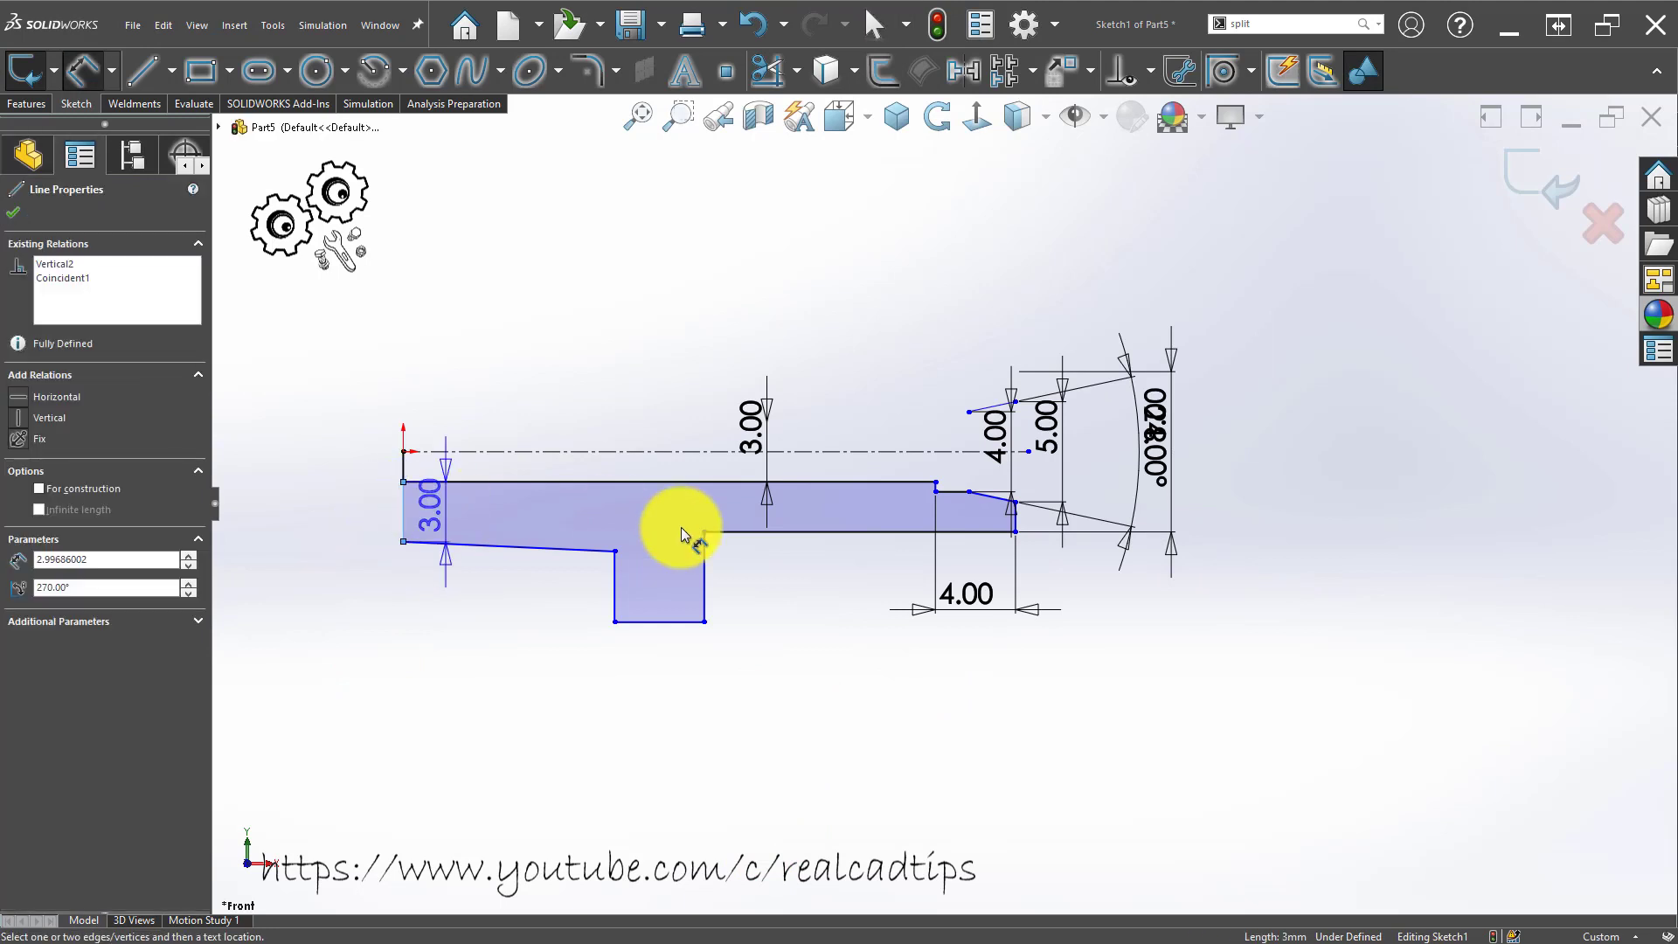
{"action": "left_click", "coordinate": [1012, 520]}
{"action": "left_click", "coordinate": [704, 747]}
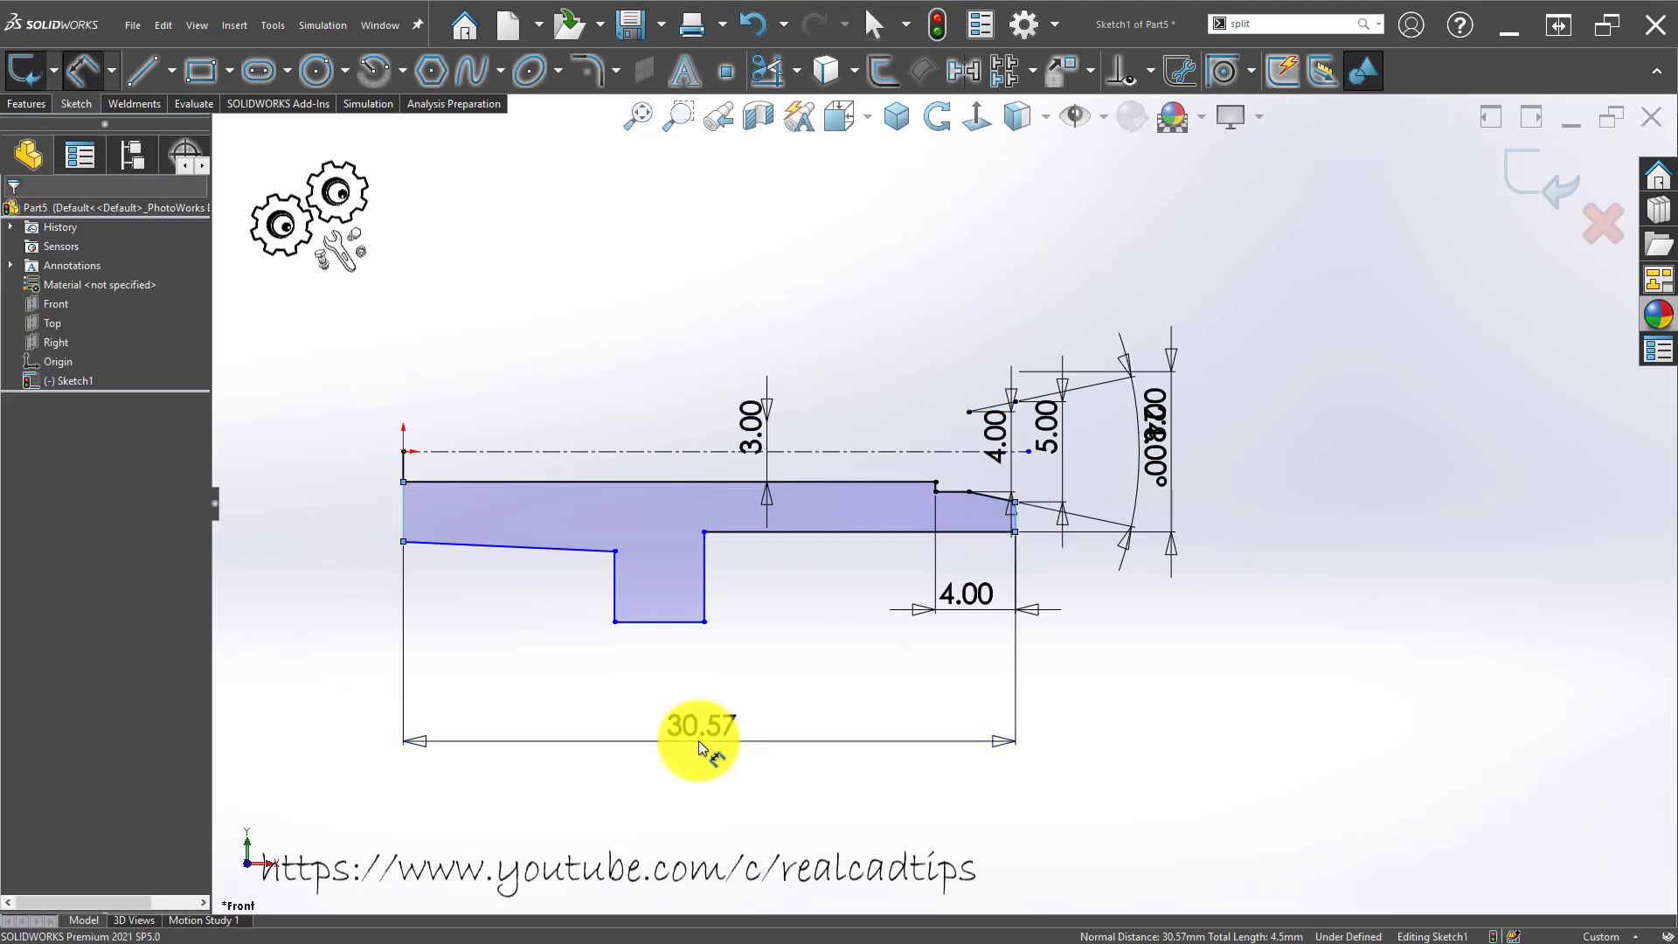
{"action": "type", "text": "20.5"}
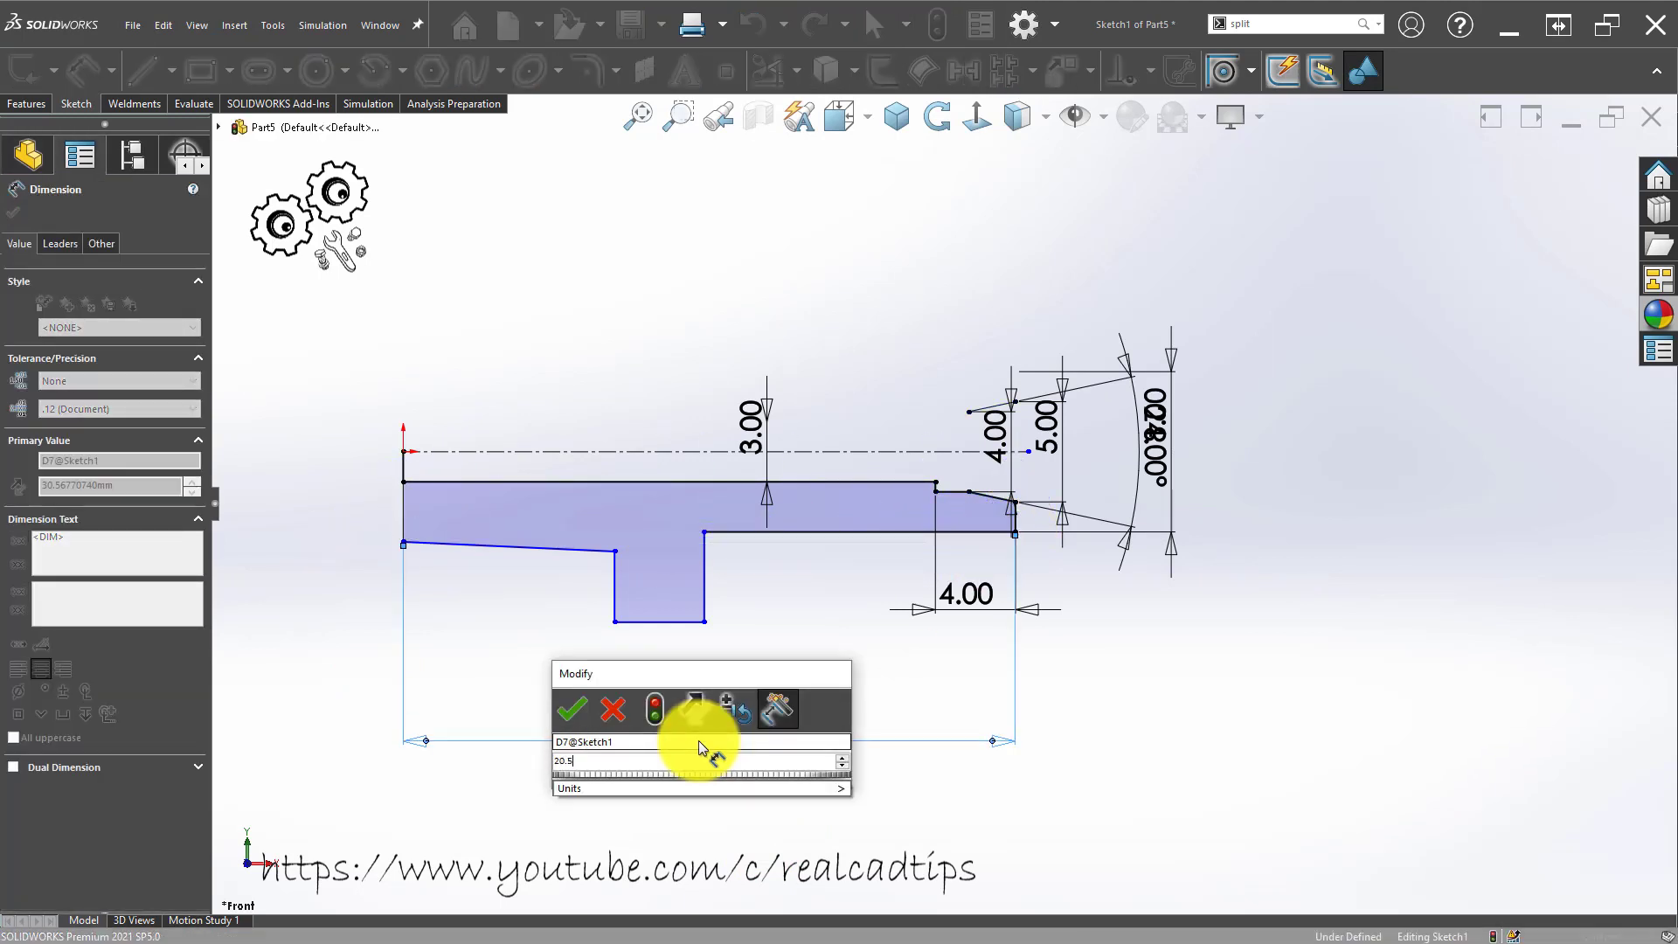
{"action": "key", "text": "Return"}
{"action": "key", "text": "Escape"}
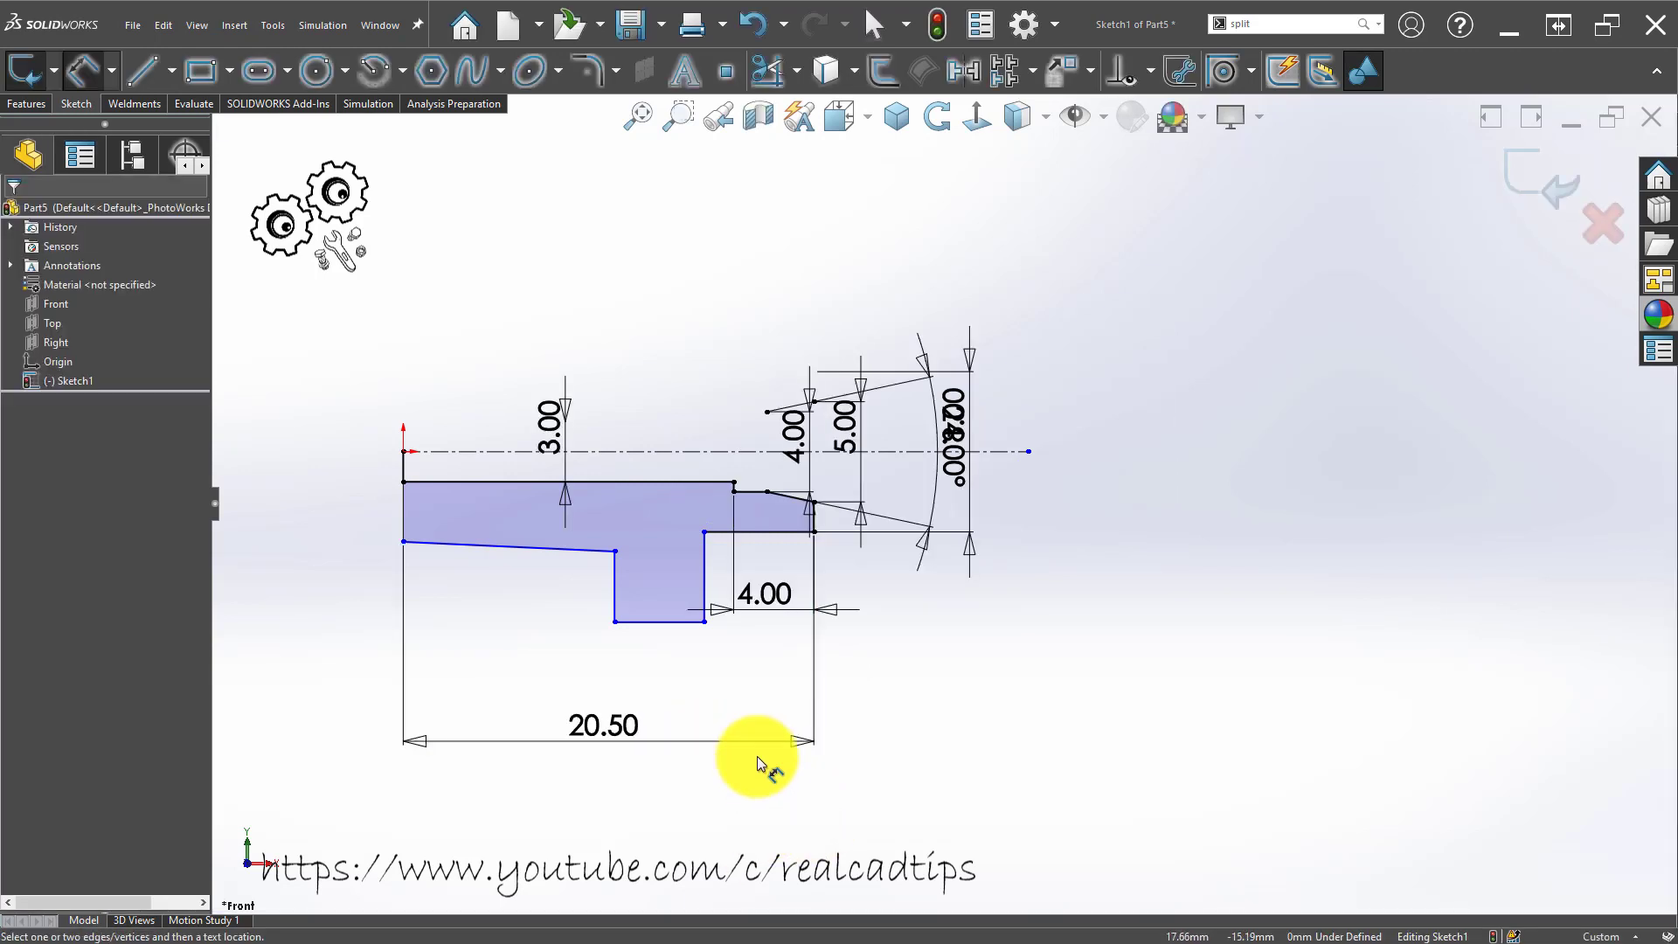
Shift the flange's two side edges and pull its outer edge toward the centerline, making the flange about 4 mm wide.
{"action": "scroll", "coordinate": [686, 618], "scroll_direction": "down", "scroll_amount": 2}
{"action": "left_click_drag", "start_coordinate": [583, 555], "coordinate": [523, 532]}
{"action": "left_click_drag", "start_coordinate": [694, 538], "coordinate": [640, 530]}
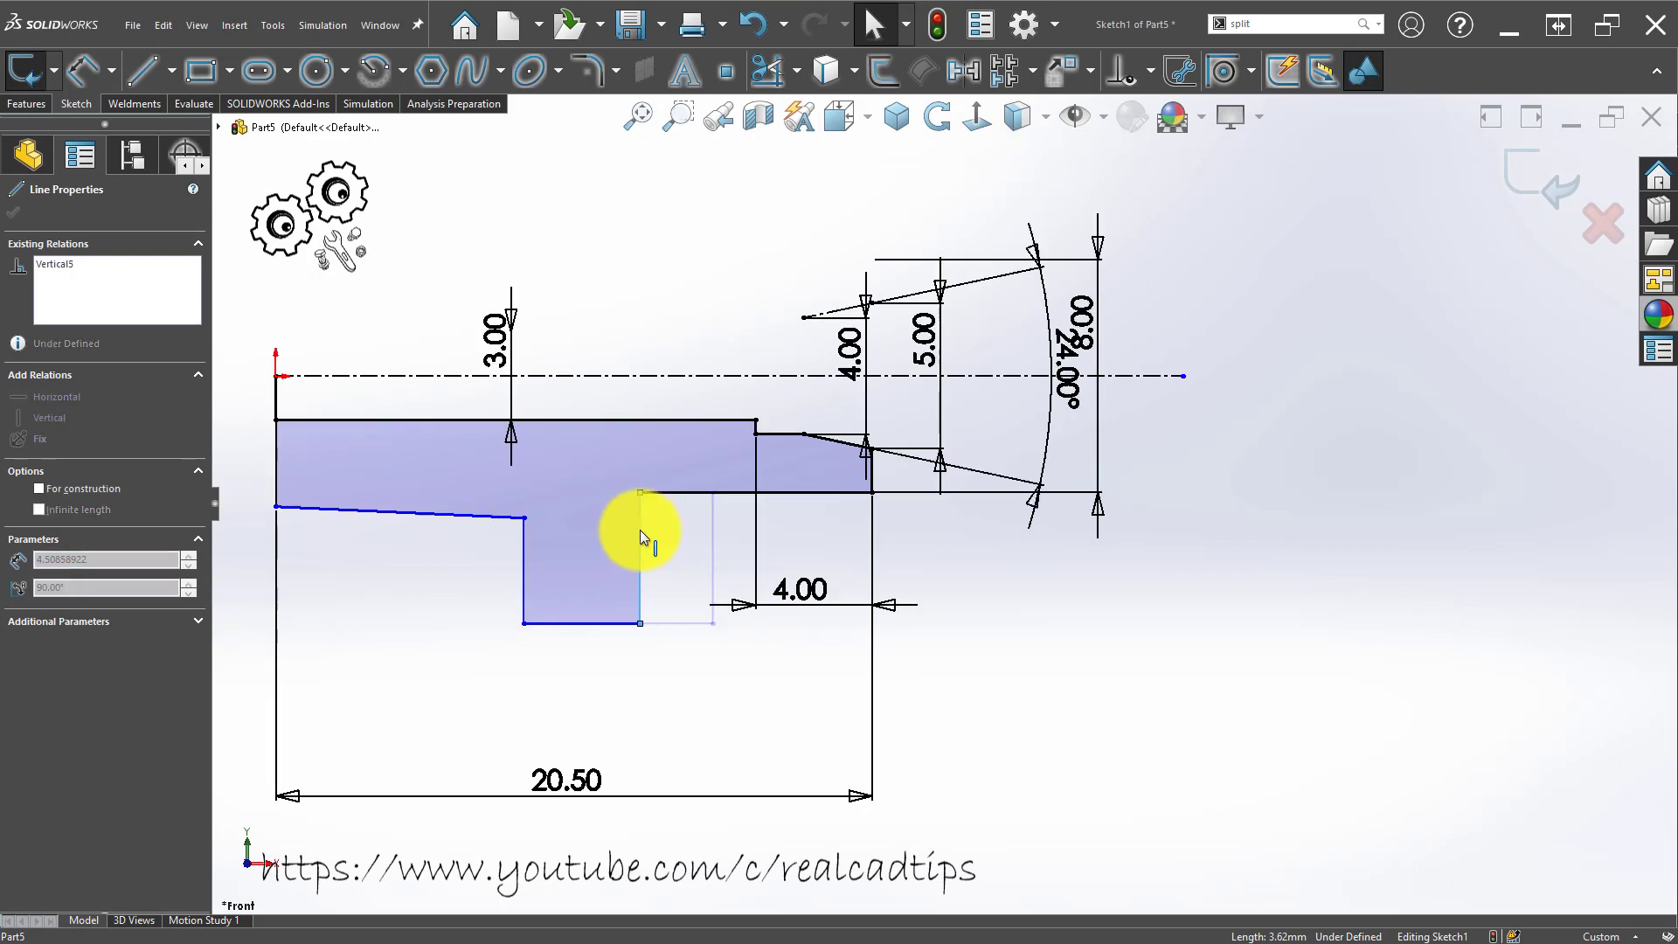
{"action": "left_click_drag", "start_coordinate": [595, 626], "coordinate": [600, 571]}
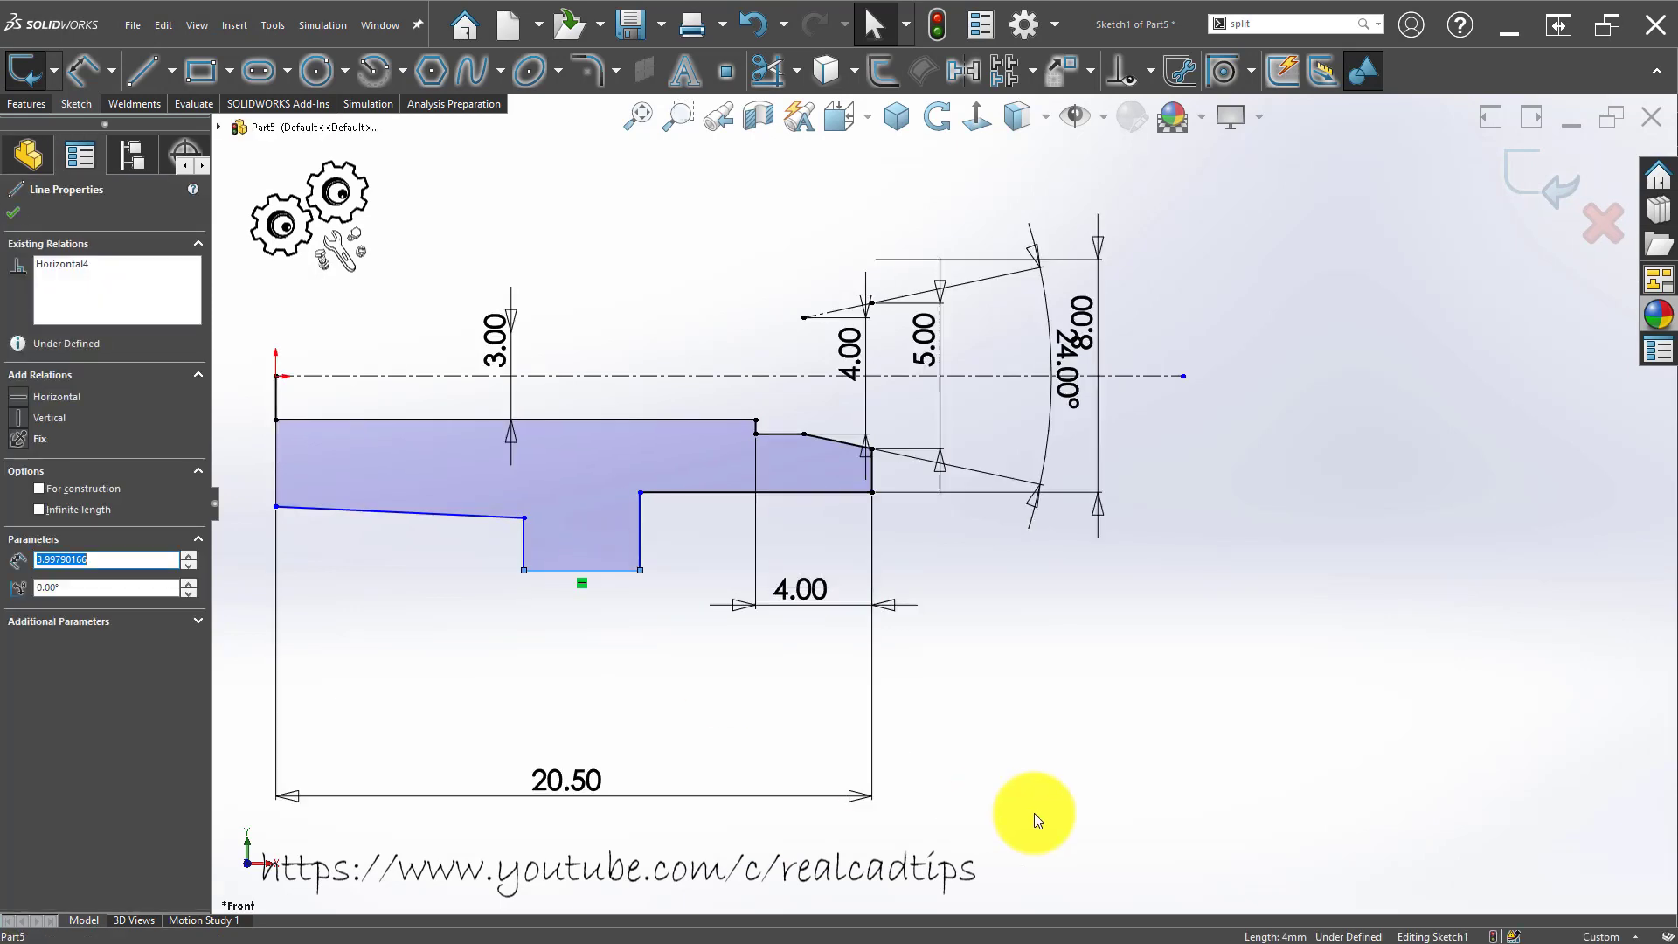
{"action": "left_click", "coordinate": [1035, 813]}
Dimension the flange's outer edge about the centerline as a 14 mm diameter.
{"action": "right_click_drag", "start_coordinate": [1049, 856], "coordinate": [1045, 786]}
{"action": "left_click", "coordinate": [610, 571]}
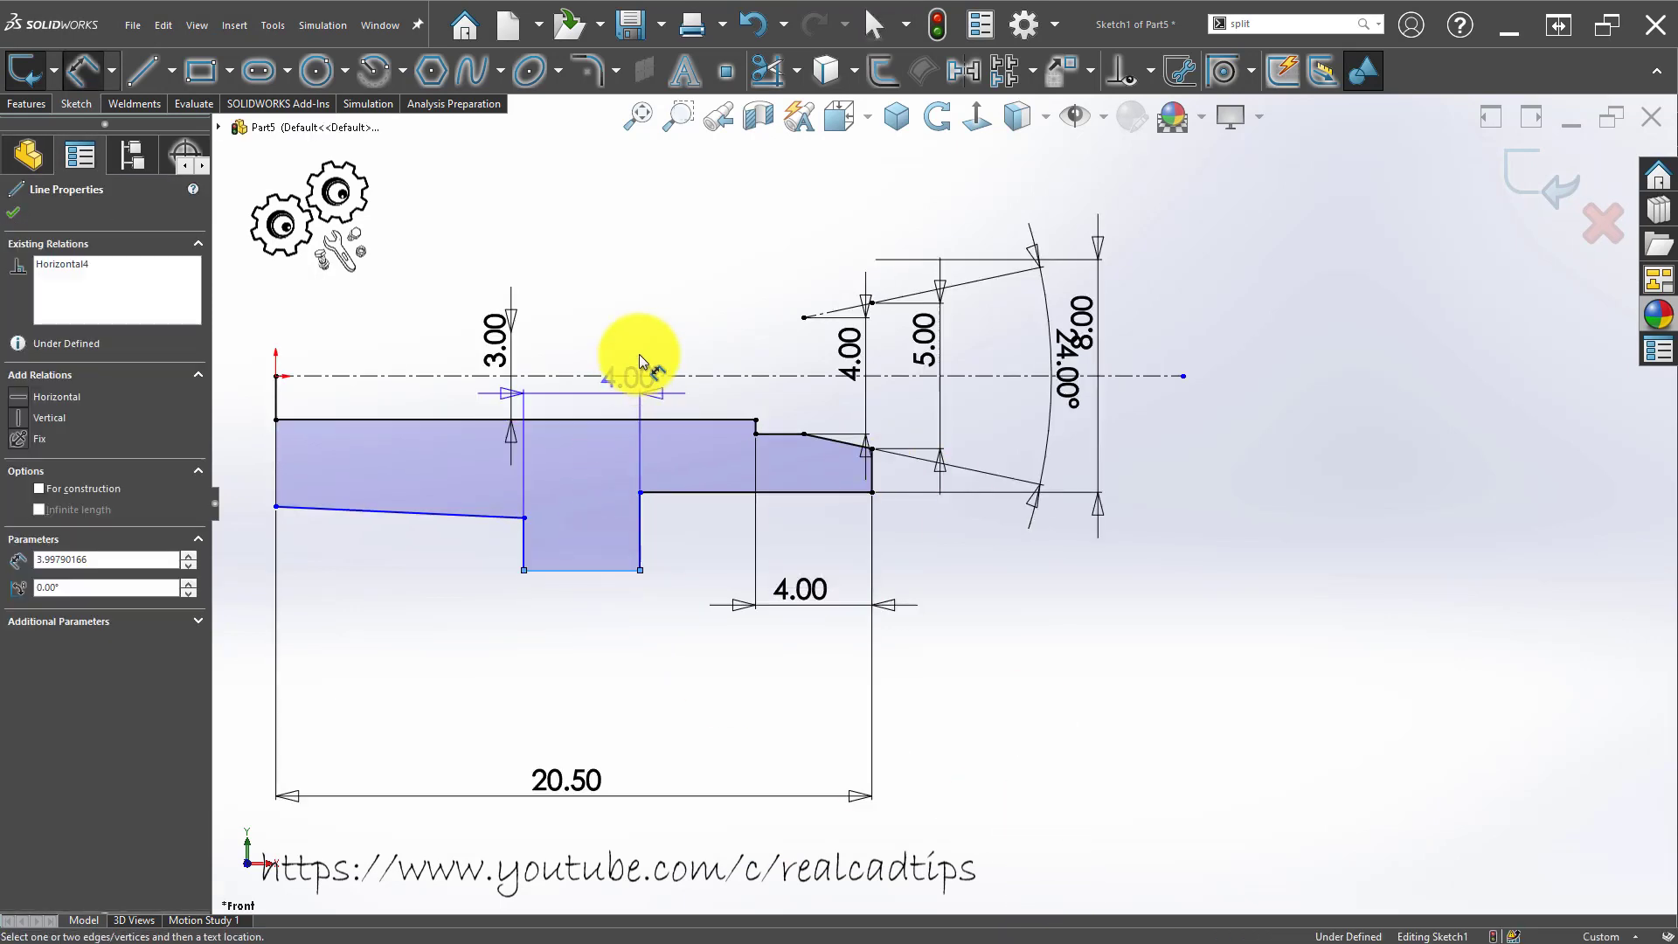
{"action": "left_click", "coordinate": [642, 376]}
{"action": "left_click", "coordinate": [600, 302]}
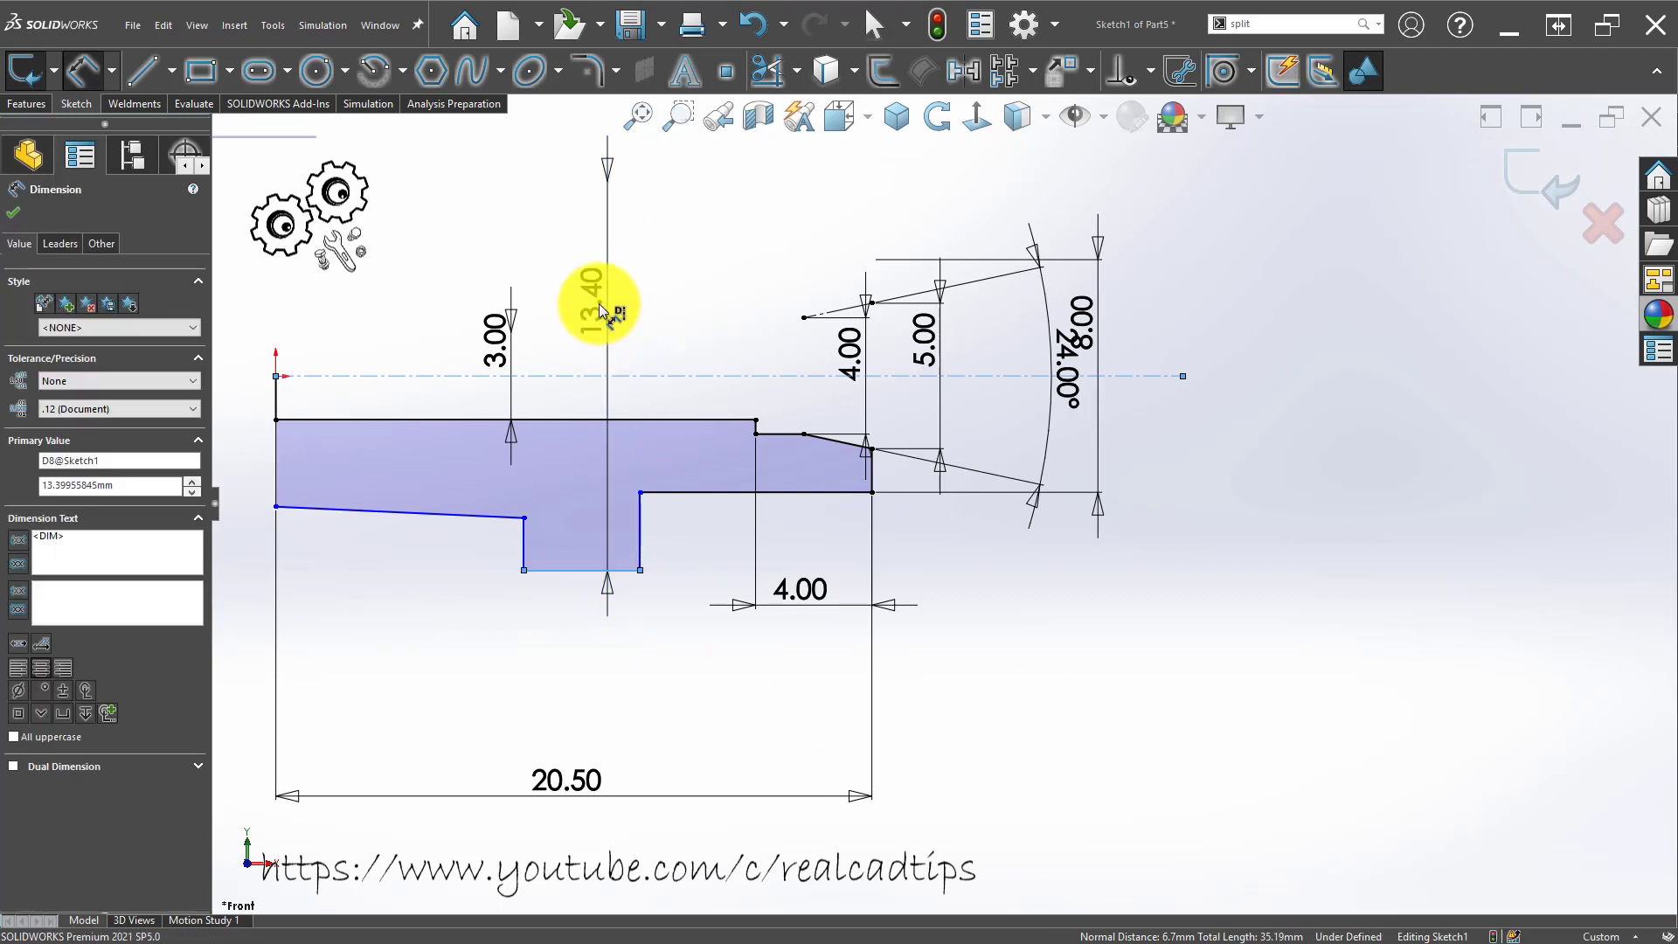
{"action": "type", "text": "14"}
{"action": "key", "text": "Return"}
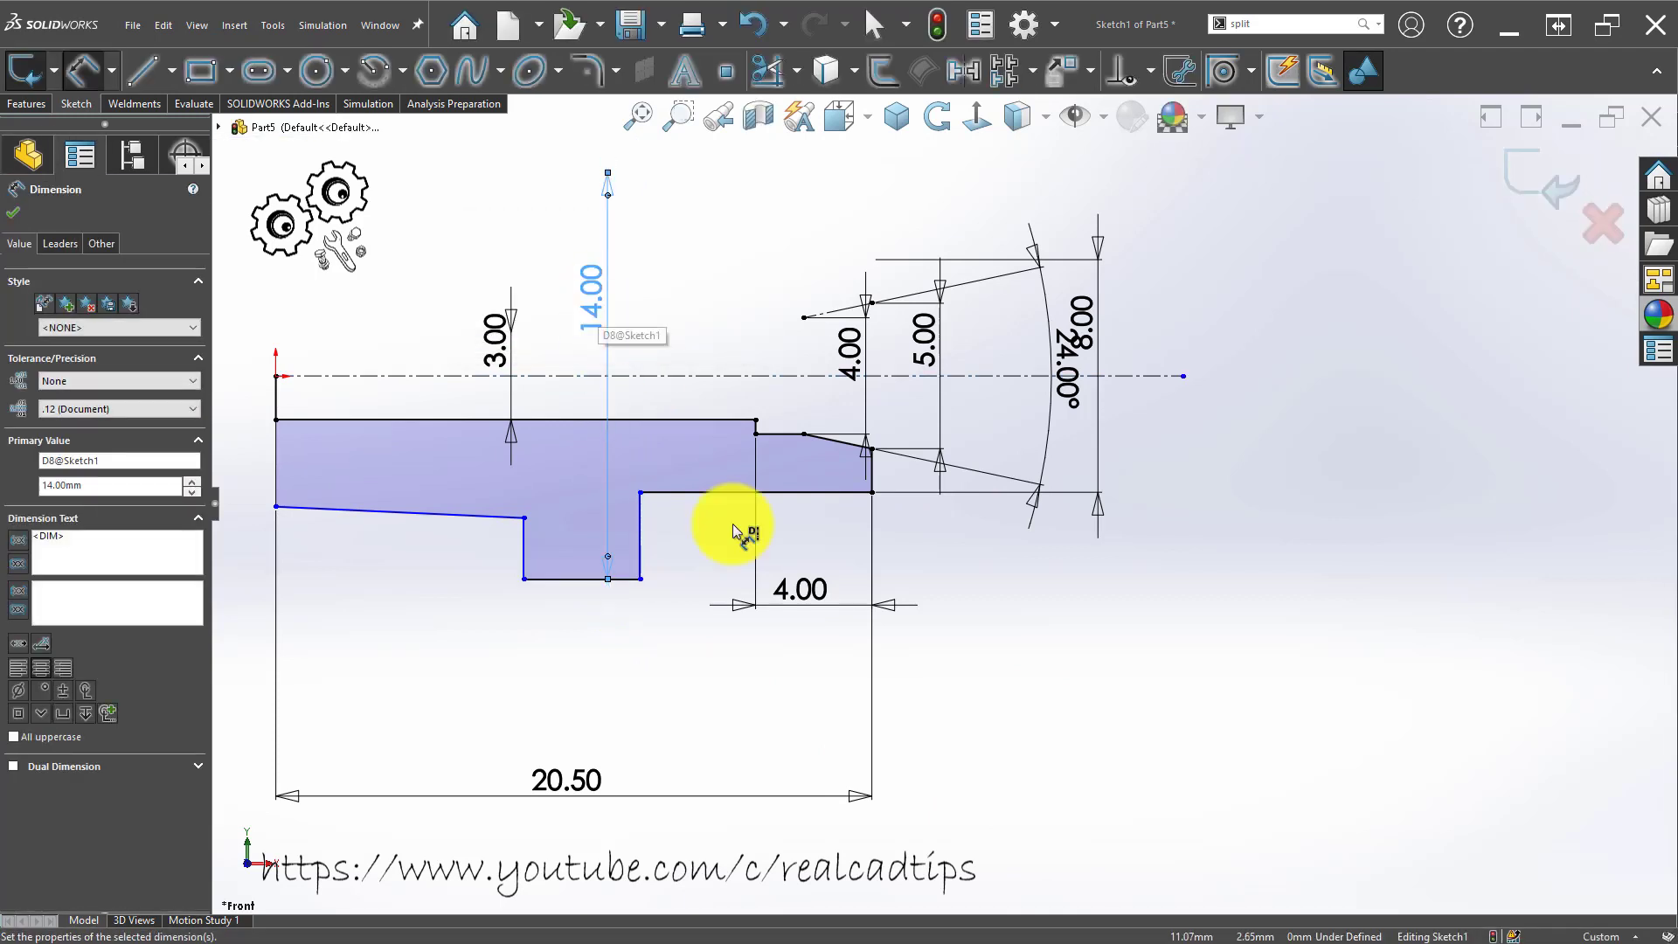
{"action": "left_click", "coordinate": [904, 633]}
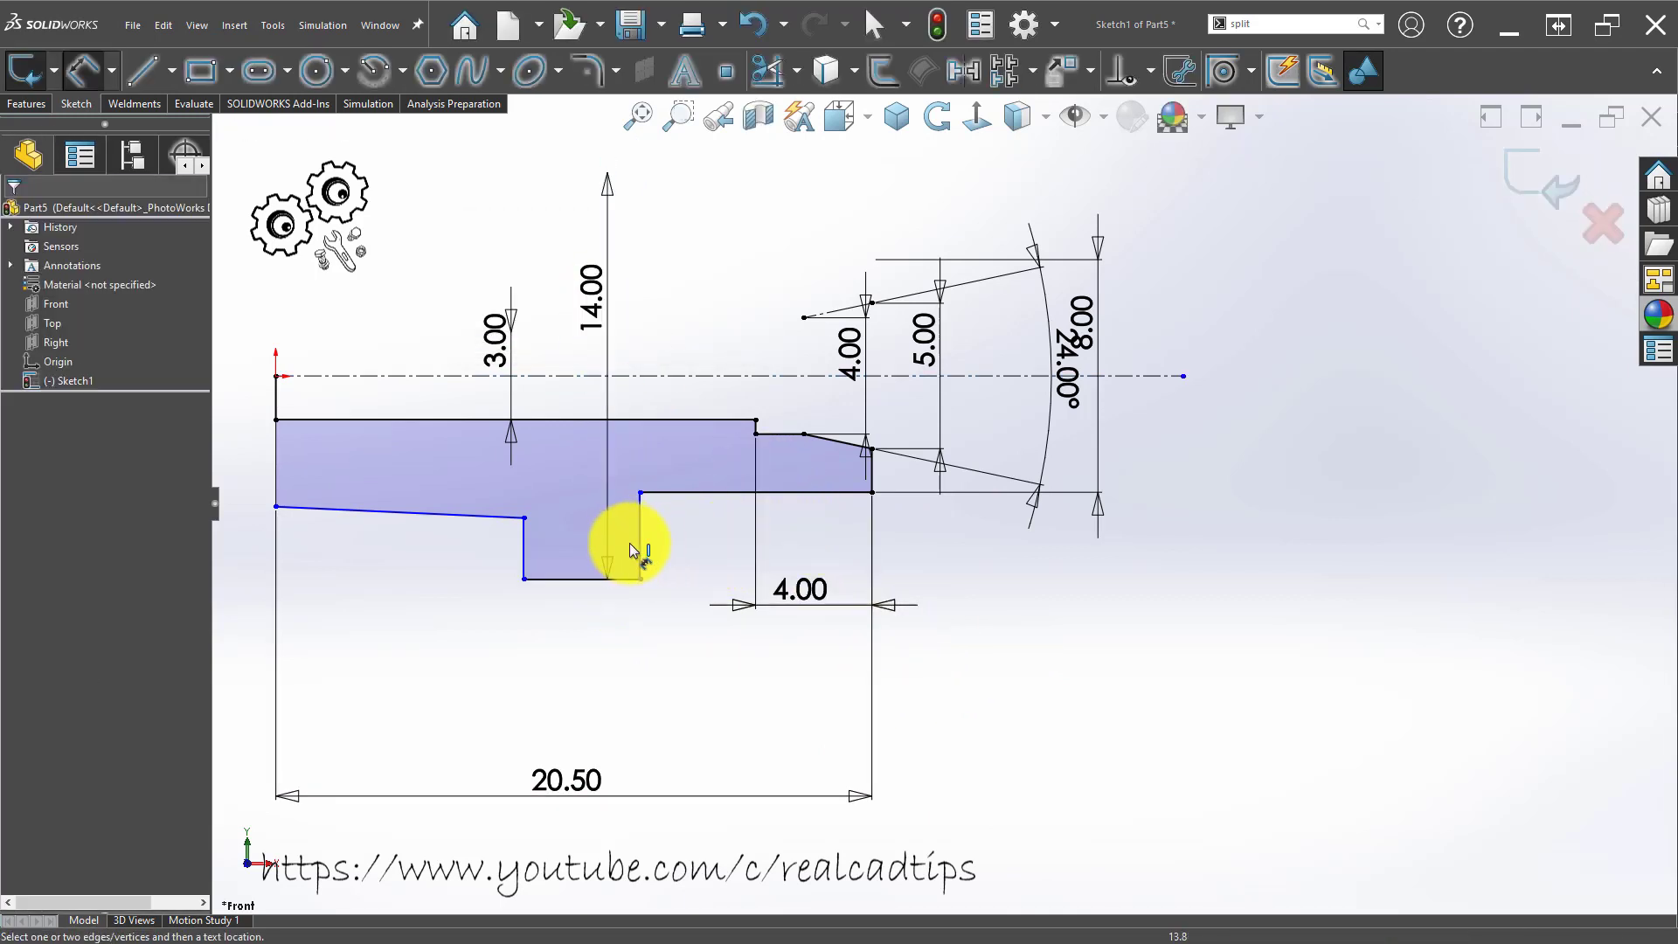
Dimension the horizontal distance from the flange's nearer side edge to the lip end edge as 8 mm.
{"action": "left_click", "coordinate": [643, 518]}
{"action": "left_click", "coordinate": [869, 479]}
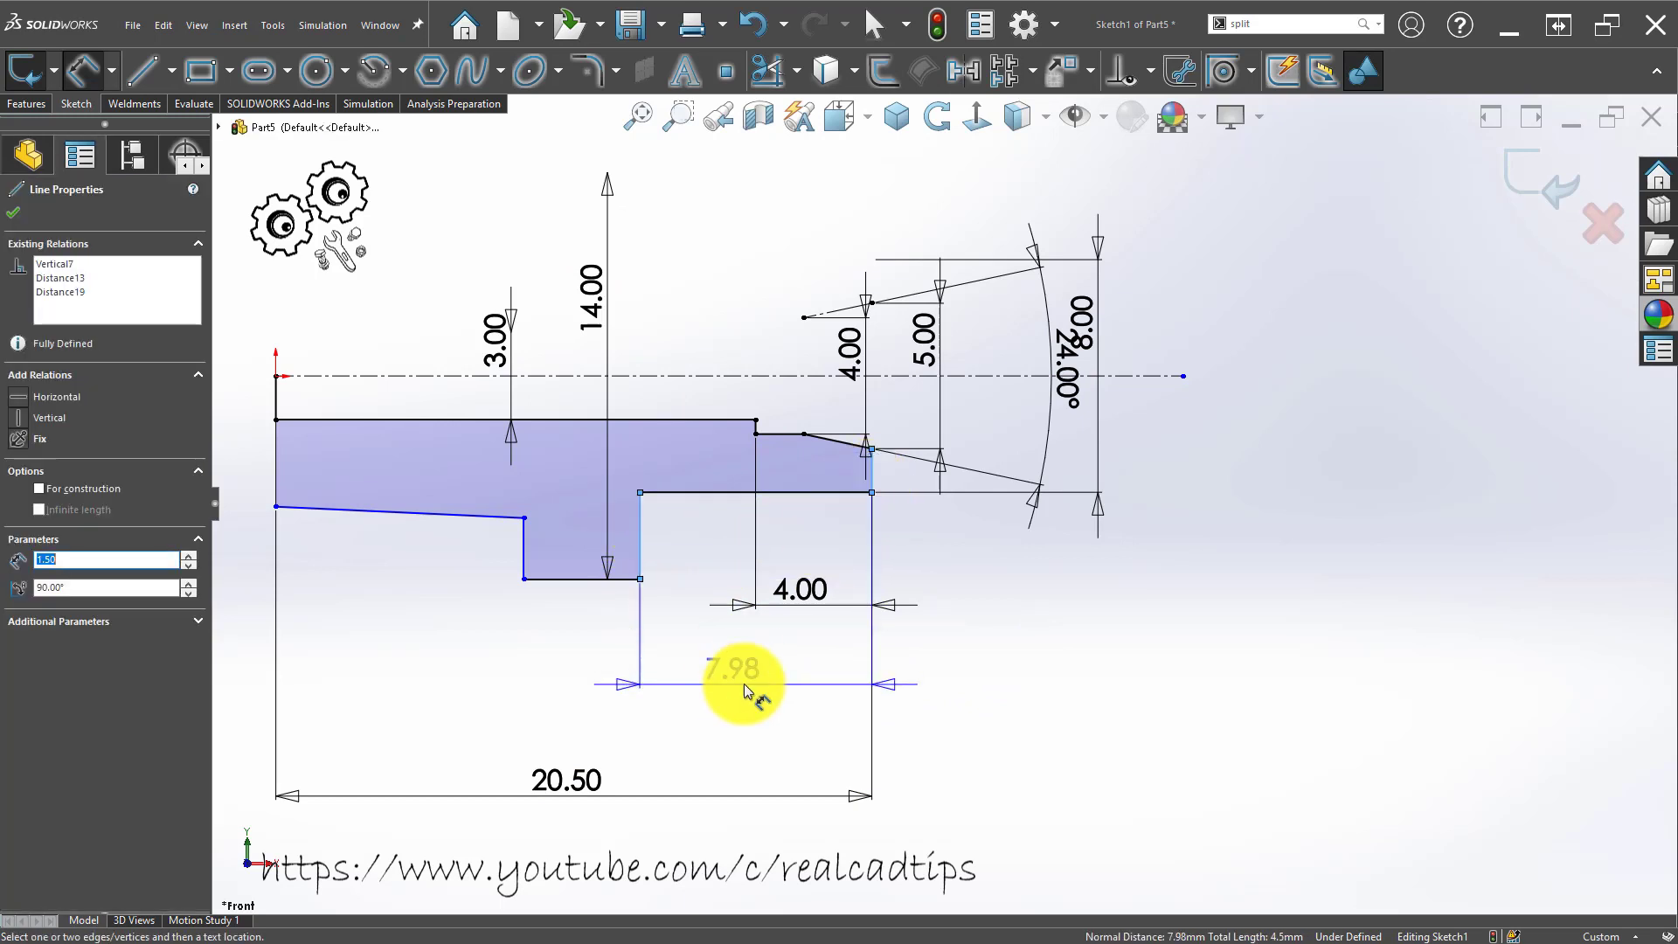
{"action": "left_click", "coordinate": [736, 669]}
{"action": "type", "text": "8"}
{"action": "key", "text": "Return"}
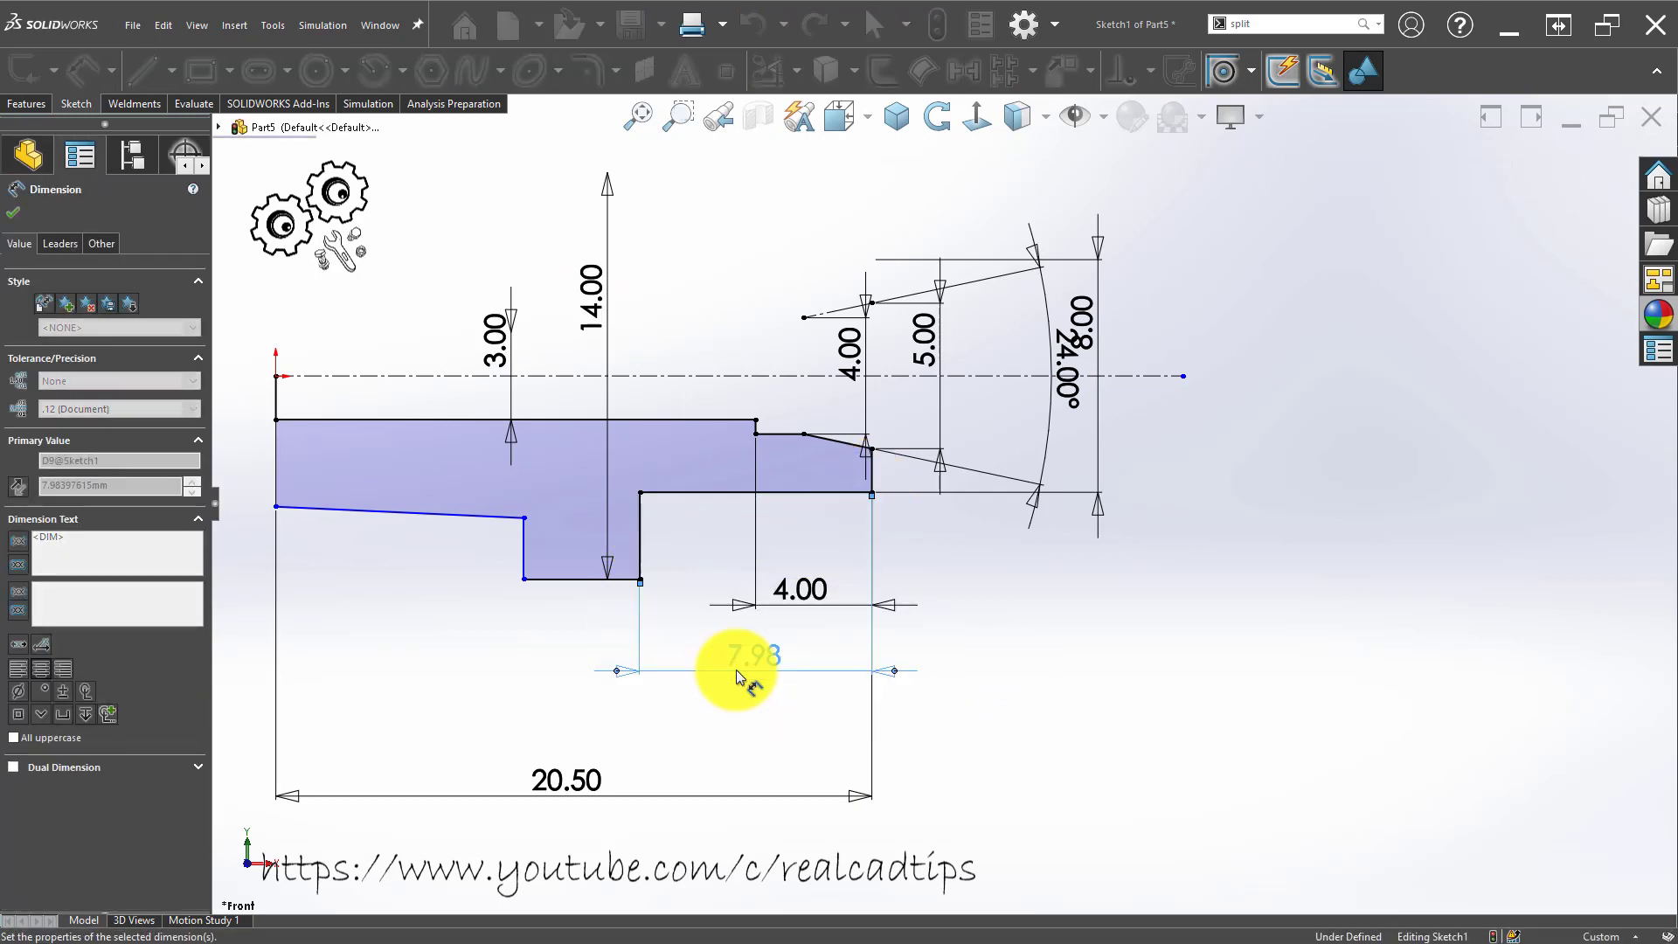
{"action": "left_click", "coordinate": [774, 711]}
Convert the short vertical line between the origin and the inner edge to construction geometry.
{"action": "scroll", "coordinate": [515, 590], "scroll_direction": "up", "scroll_amount": 2}
{"action": "scroll", "coordinate": [524, 579], "scroll_direction": "down", "scroll_amount": 2}
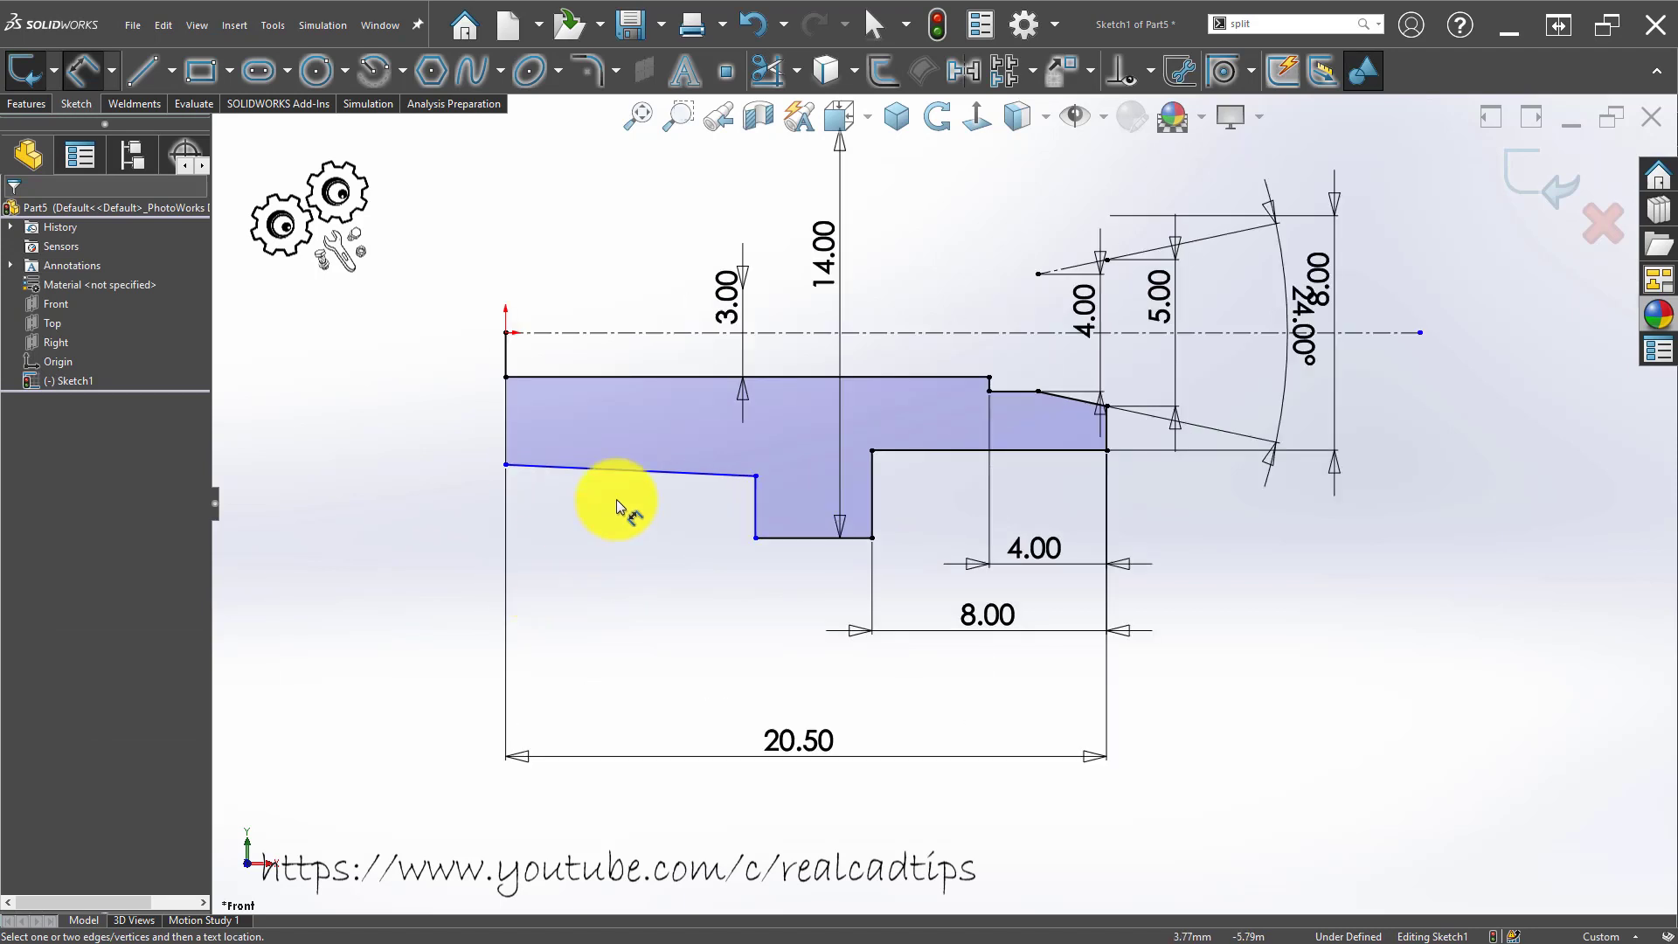
{"action": "key", "text": "Escape"}
{"action": "left_click", "coordinate": [507, 358]}
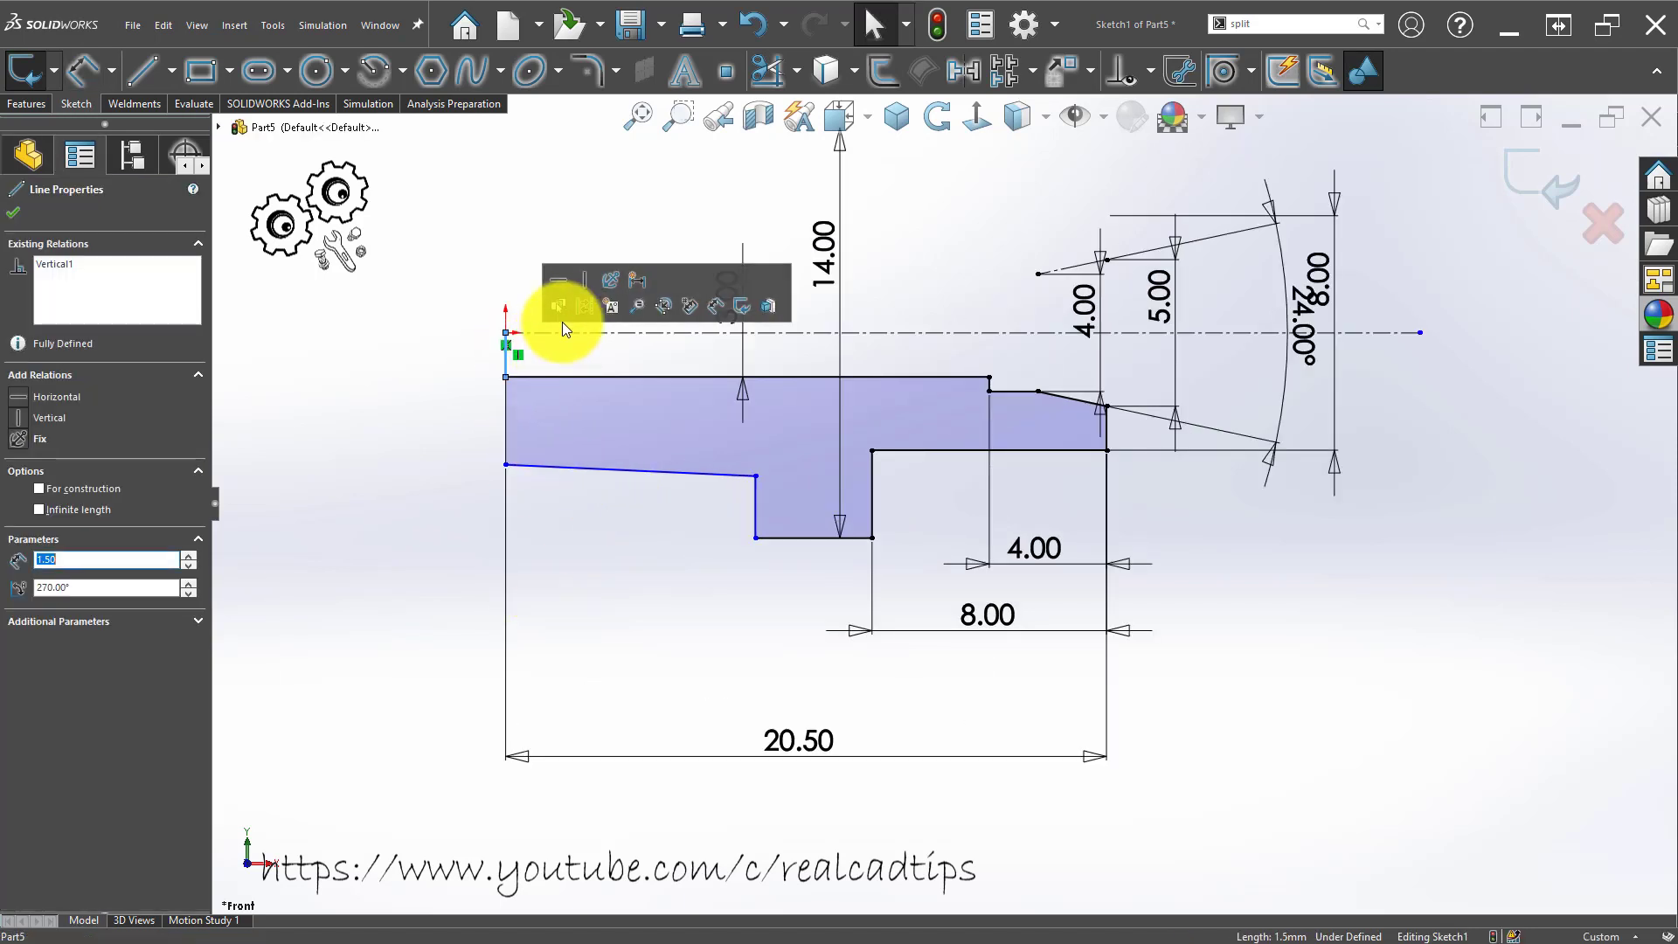
{"action": "left_click", "coordinate": [578, 309]}
Dimension the horizontal distance from the origin-side end edge to the flange's nearer side edge as 8.5 mm.
{"action": "right_click_drag", "start_coordinate": [413, 568], "coordinate": [467, 362]}
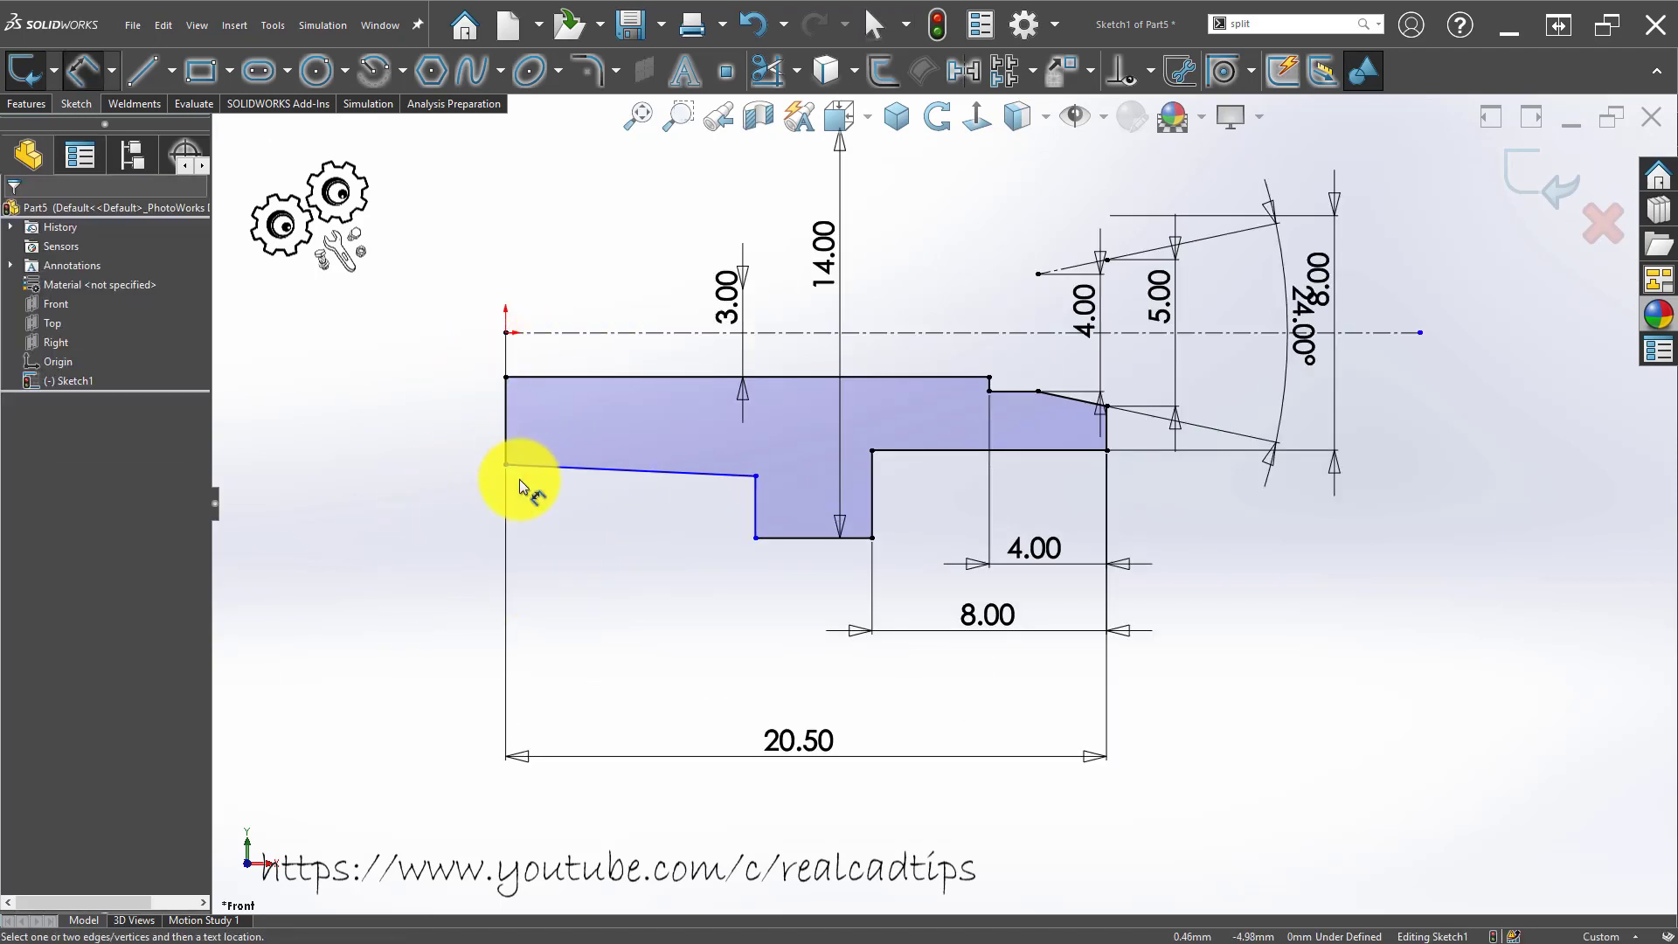
{"action": "left_click", "coordinate": [510, 446]}
{"action": "left_click", "coordinate": [751, 496]}
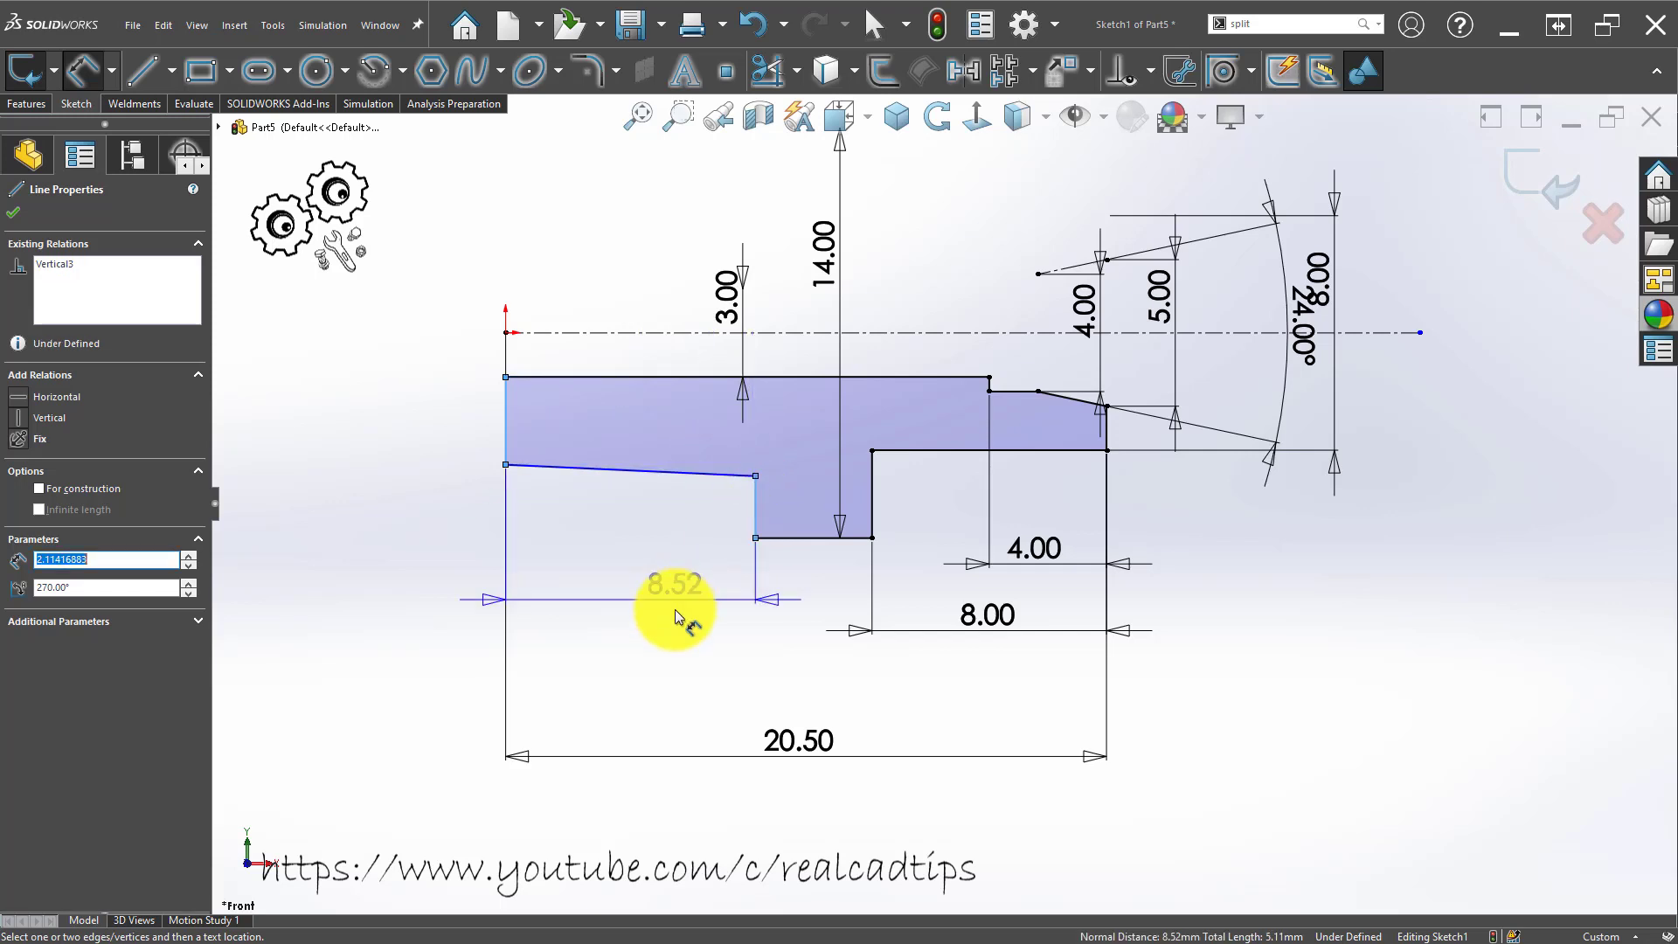
{"action": "left_click", "coordinate": [655, 597]}
{"action": "type", "text": "8.5"}
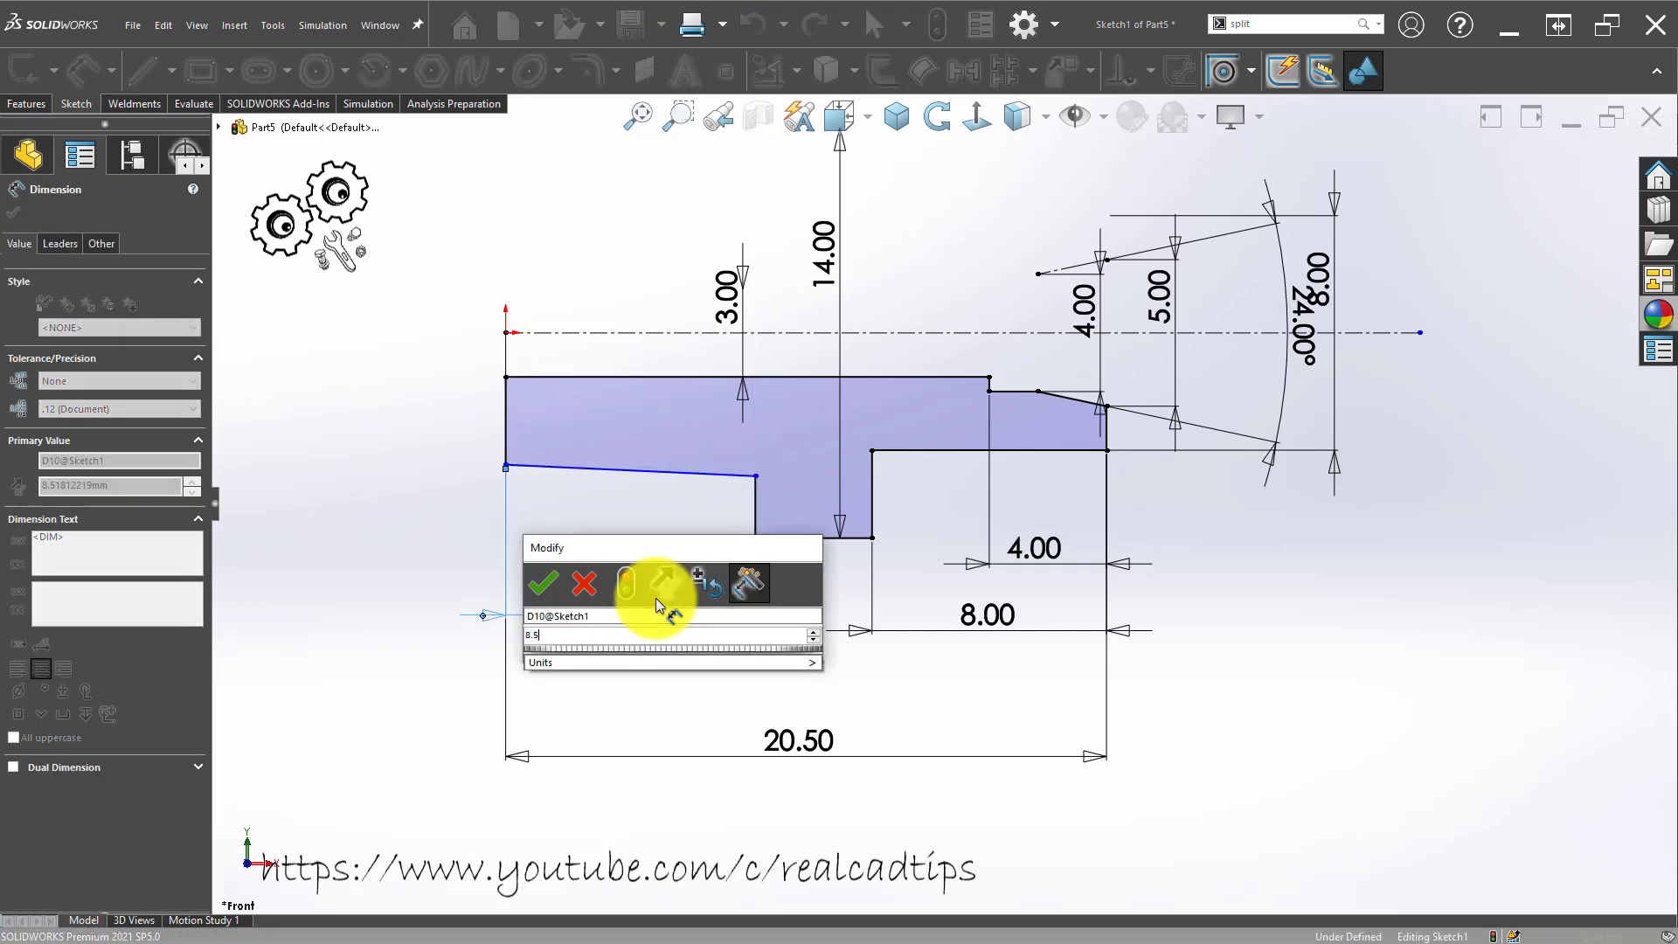
{"action": "key", "text": "Return"}
{"action": "key", "text": "Escape"}
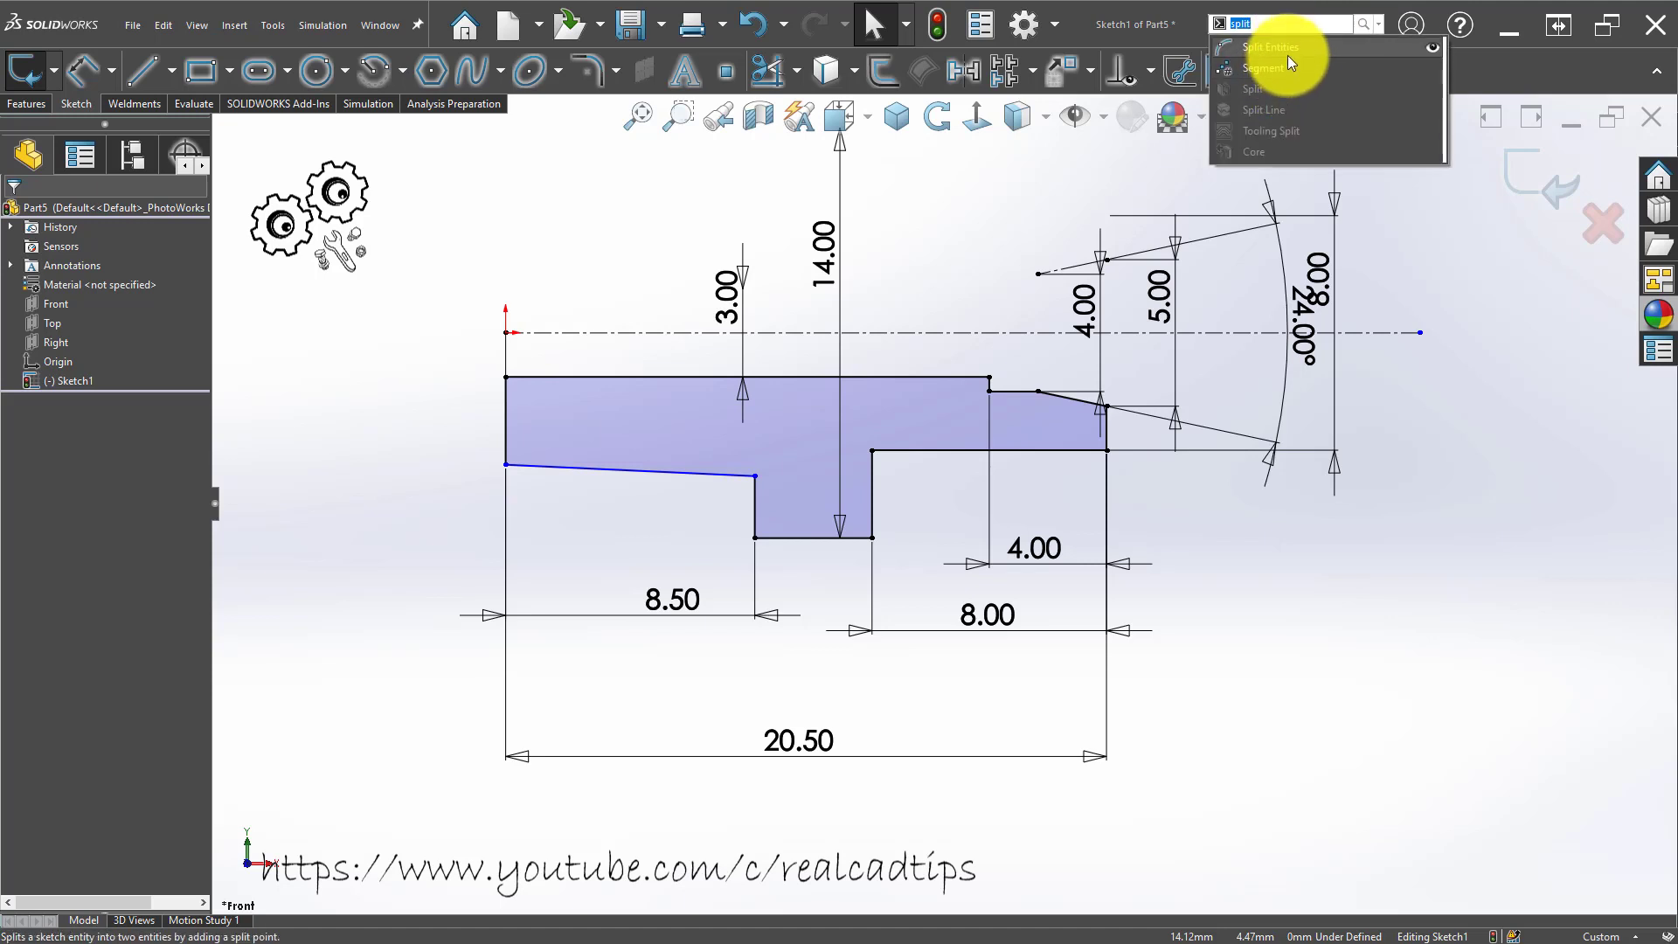
Split the slightly sloped outer edge between the end edge and the flange at two points with Split Entities.
{"action": "left_click", "coordinate": [1287, 49]}
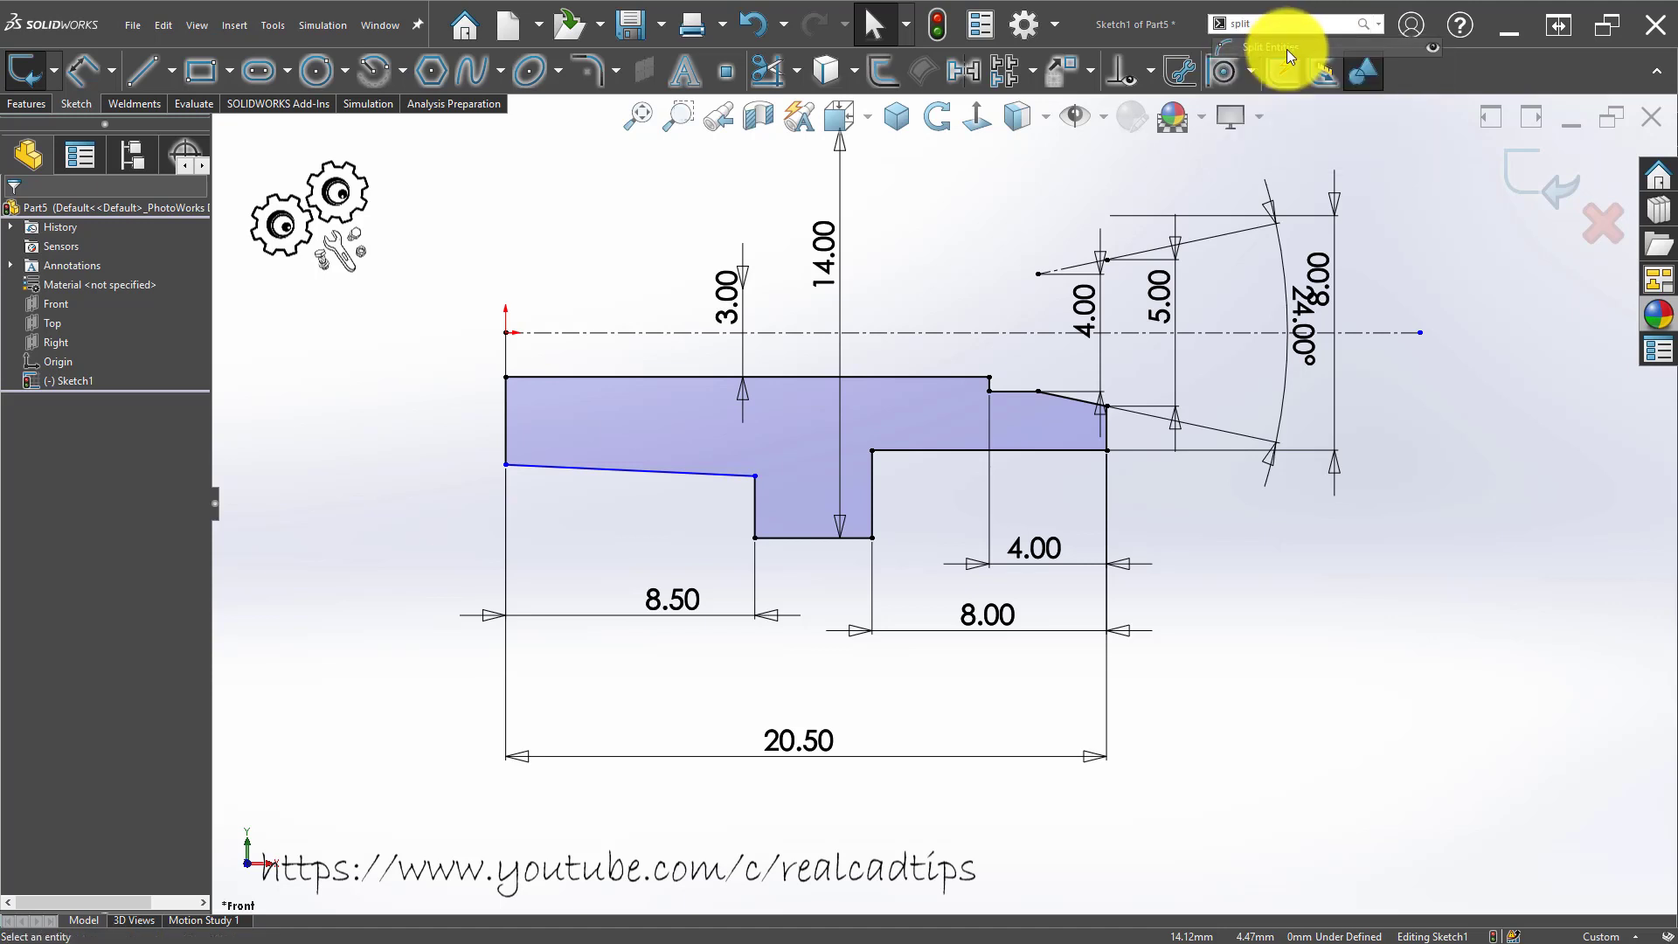
{"action": "left_click", "coordinate": [565, 469]}
{"action": "left_click", "coordinate": [669, 470]}
{"action": "key", "text": "Escape"}
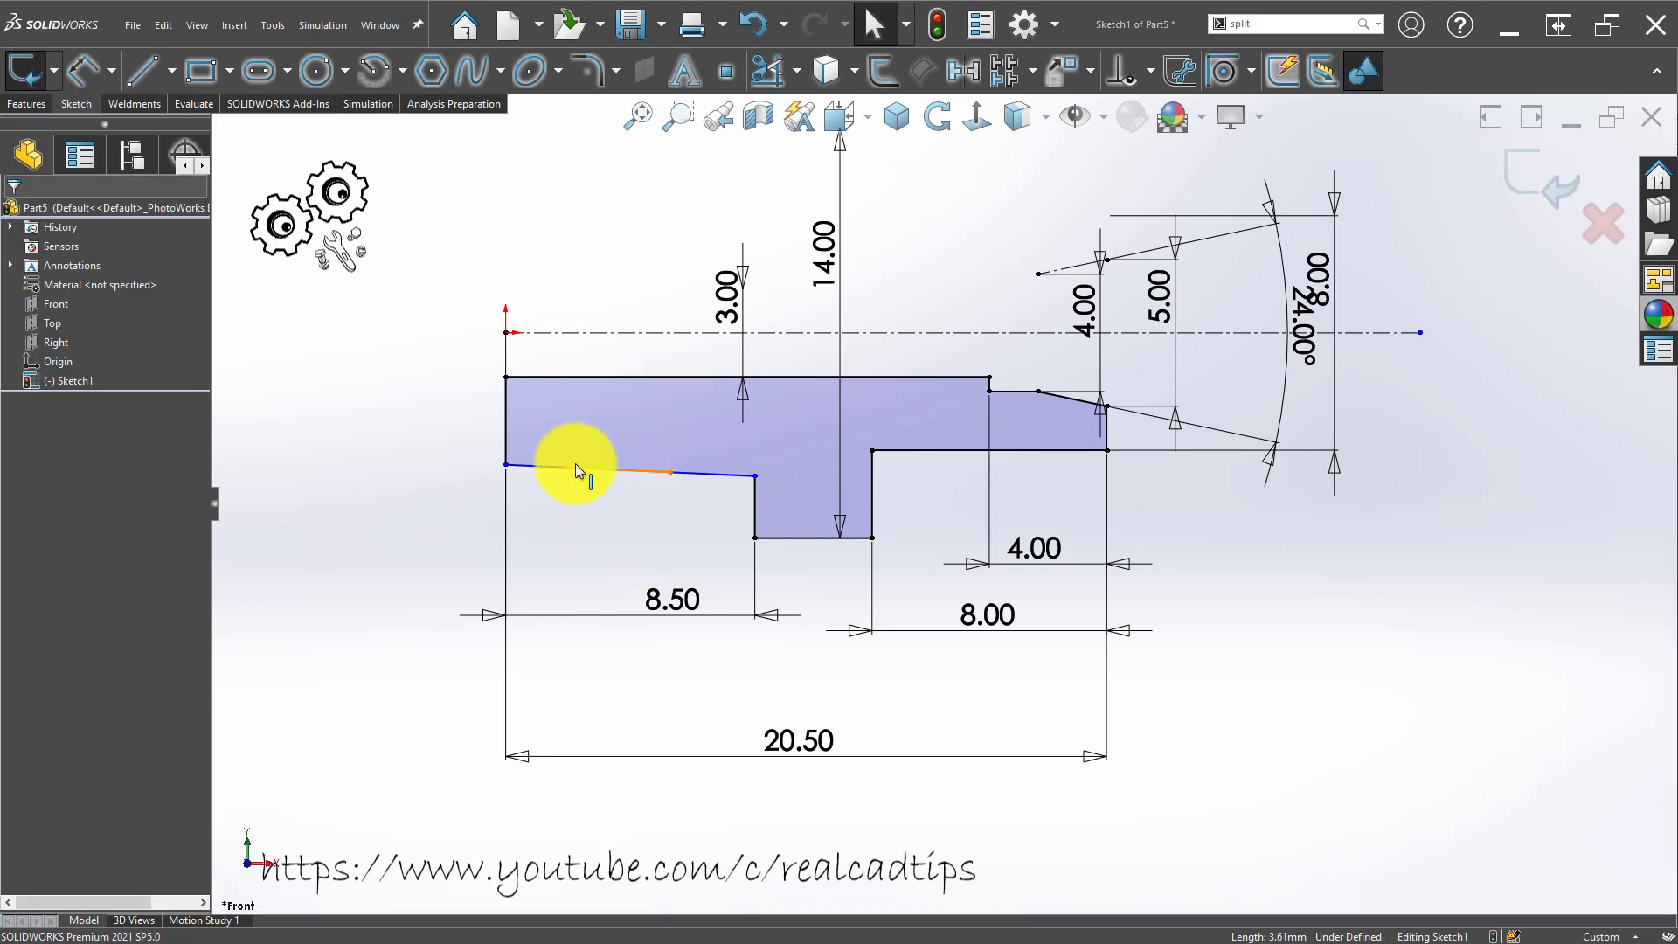
{"action": "left_click", "coordinate": [550, 468]}
{"action": "left_click", "coordinate": [601, 470], "text": "ctrl"}
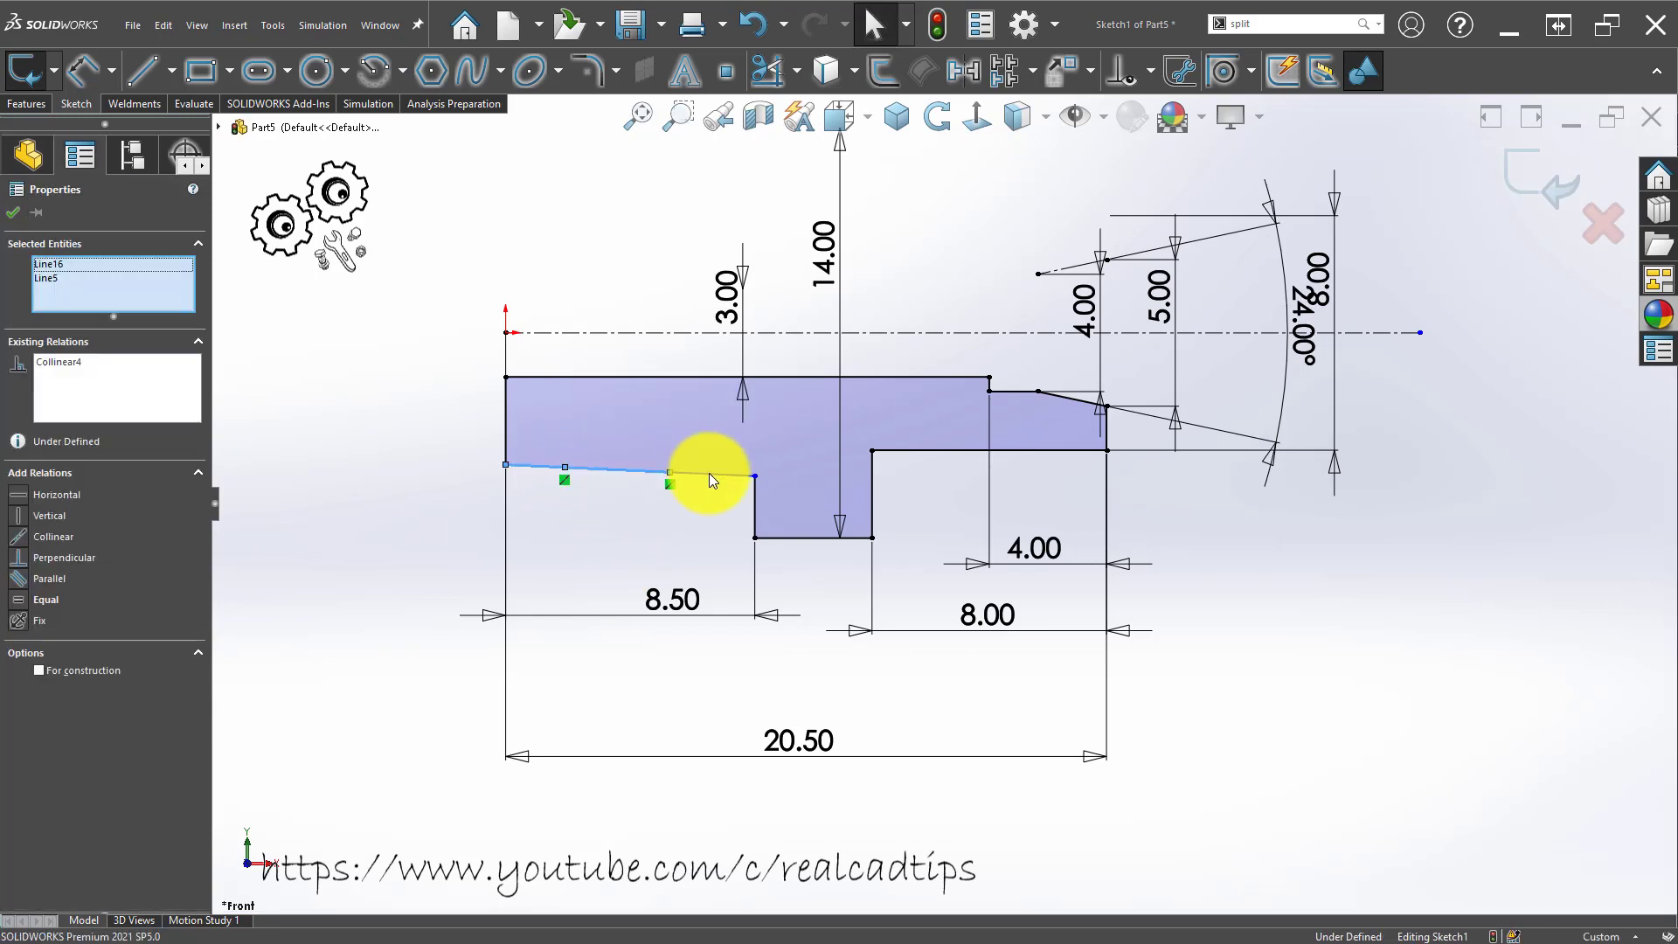
{"action": "left_click", "coordinate": [710, 474], "text": "ctrl"}
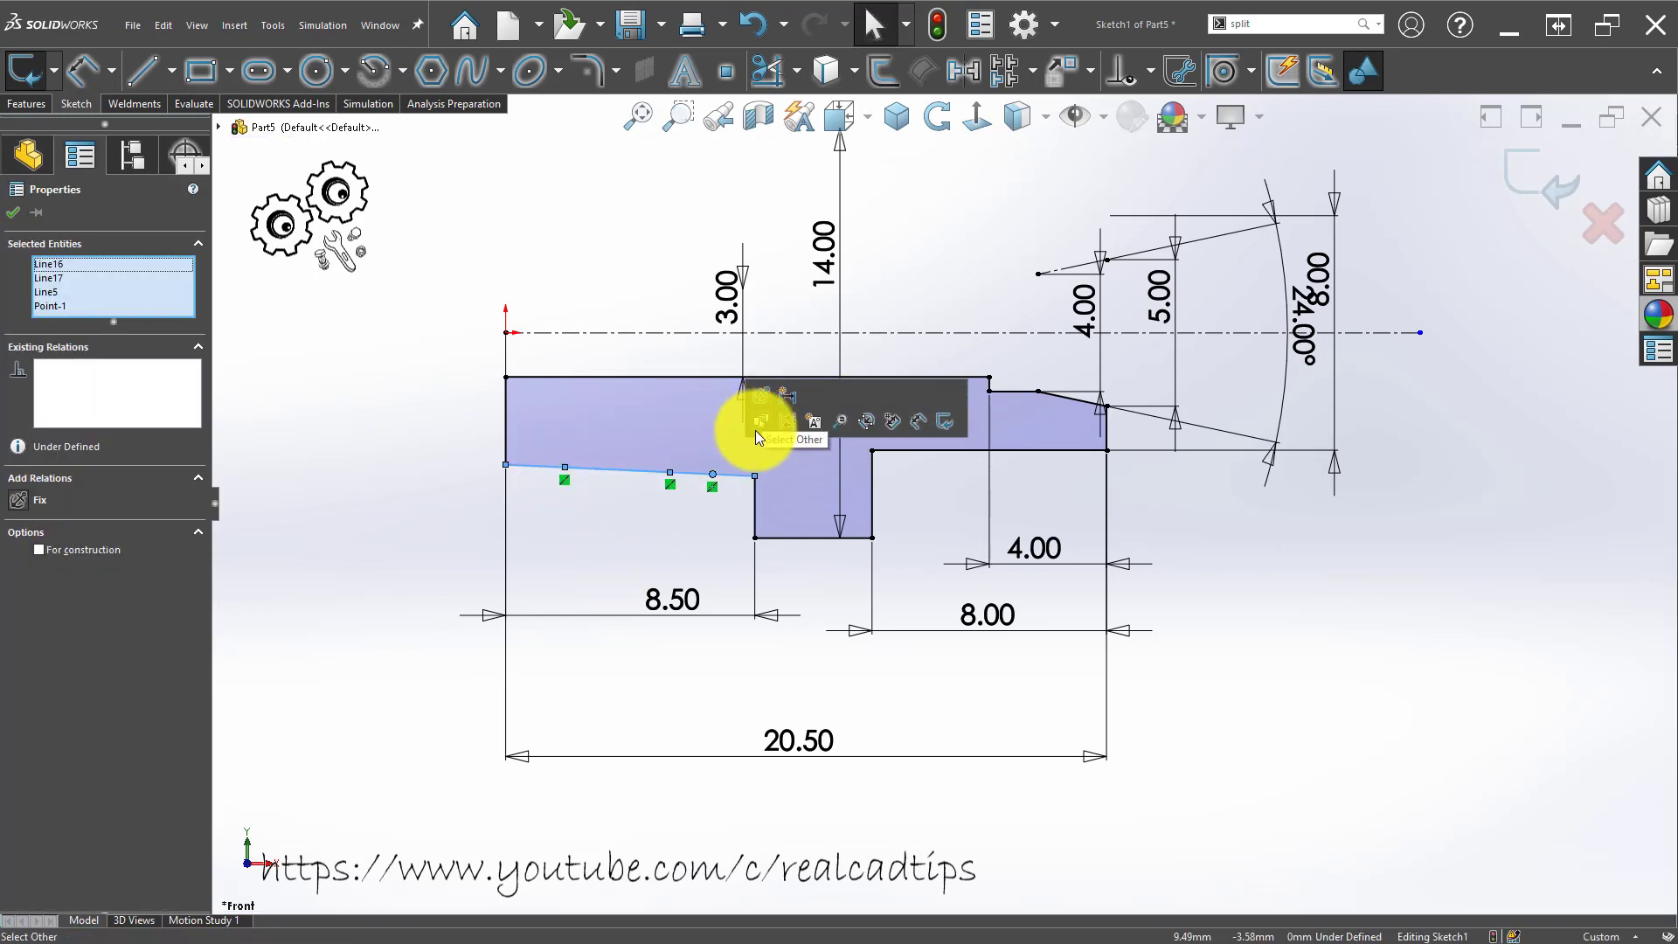
{"action": "left_click", "coordinate": [655, 518]}
Make the three split segments of the sloped outer edge equal in length.
{"action": "left_click", "coordinate": [544, 473]}
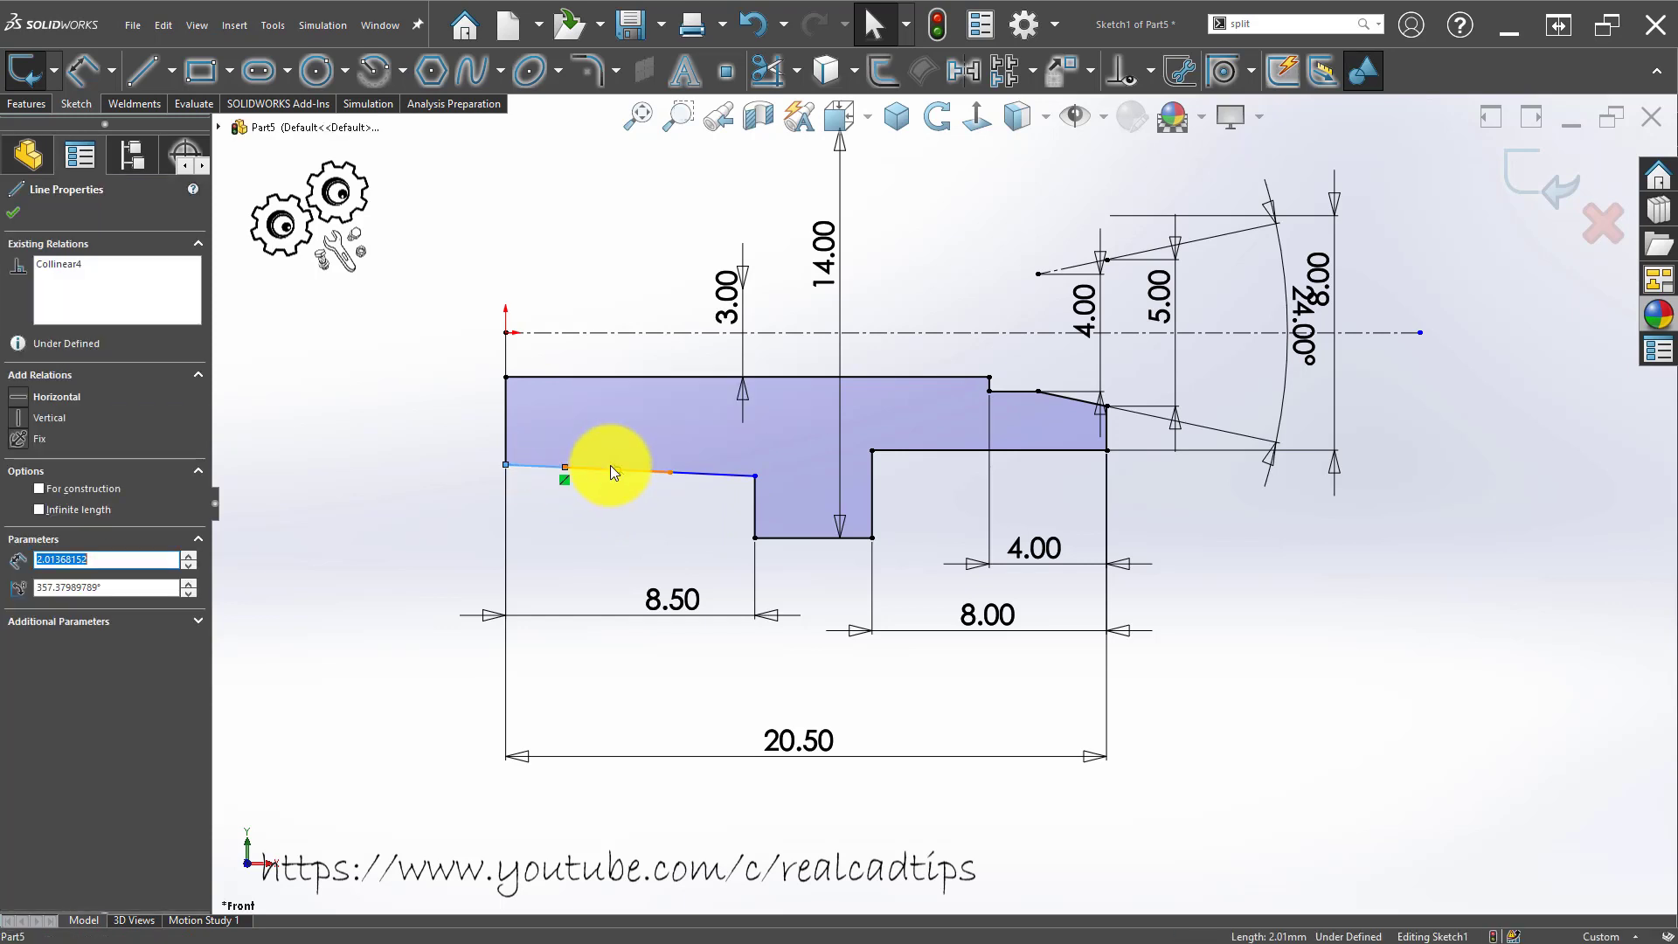
{"action": "left_click", "coordinate": [645, 476], "text": "ctrl"}
{"action": "left_click", "coordinate": [710, 475], "text": "ctrl"}
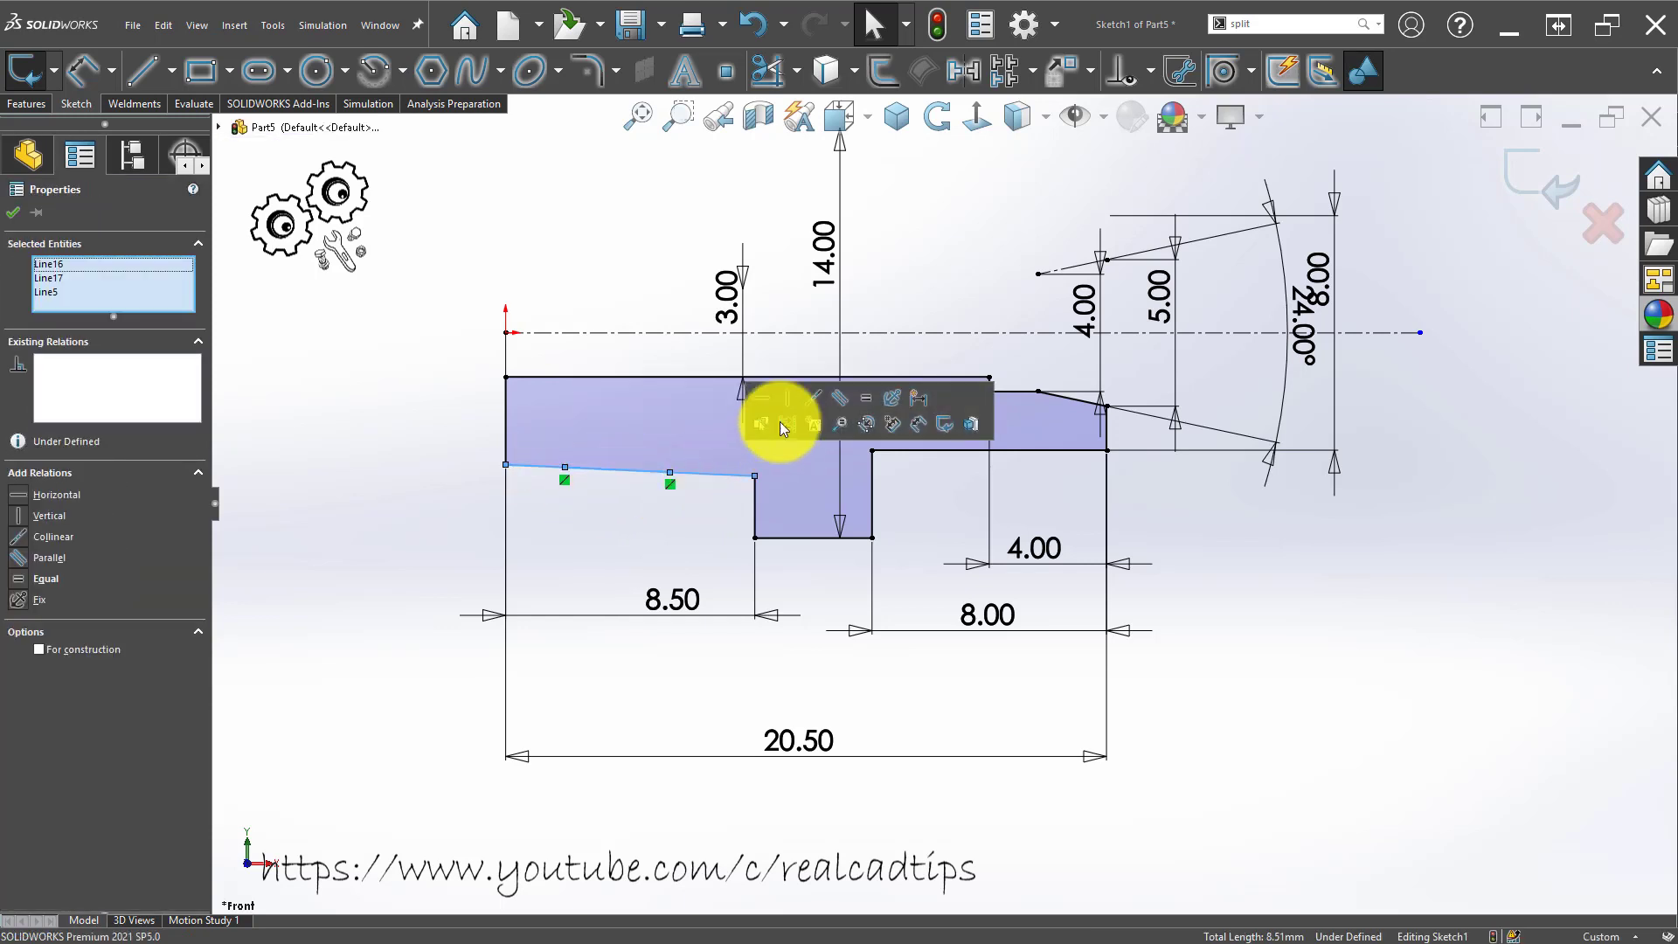
{"action": "left_click", "coordinate": [874, 401]}
{"action": "left_click", "coordinate": [381, 548]}
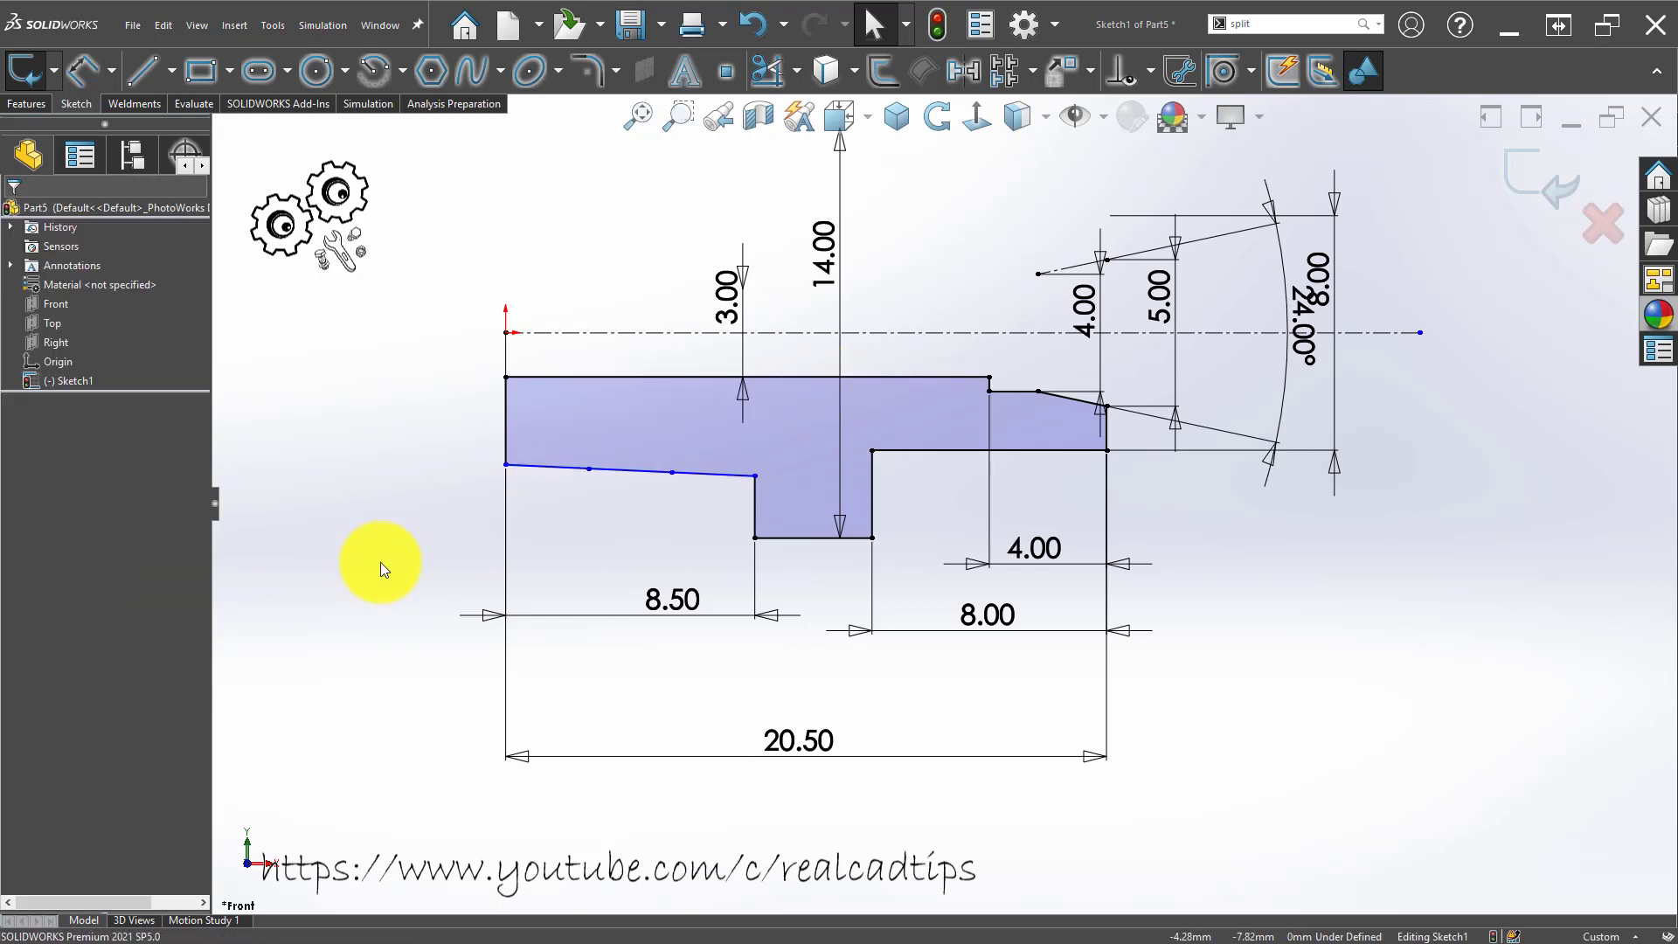
Dimension the split point nearest the origin-side end edge as a 9.7 mm diameter doubled about the centerline.
{"action": "right_click_drag", "start_coordinate": [381, 563], "coordinate": [382, 490]}
{"action": "left_click", "coordinate": [591, 480]}
{"action": "left_click", "coordinate": [607, 334]}
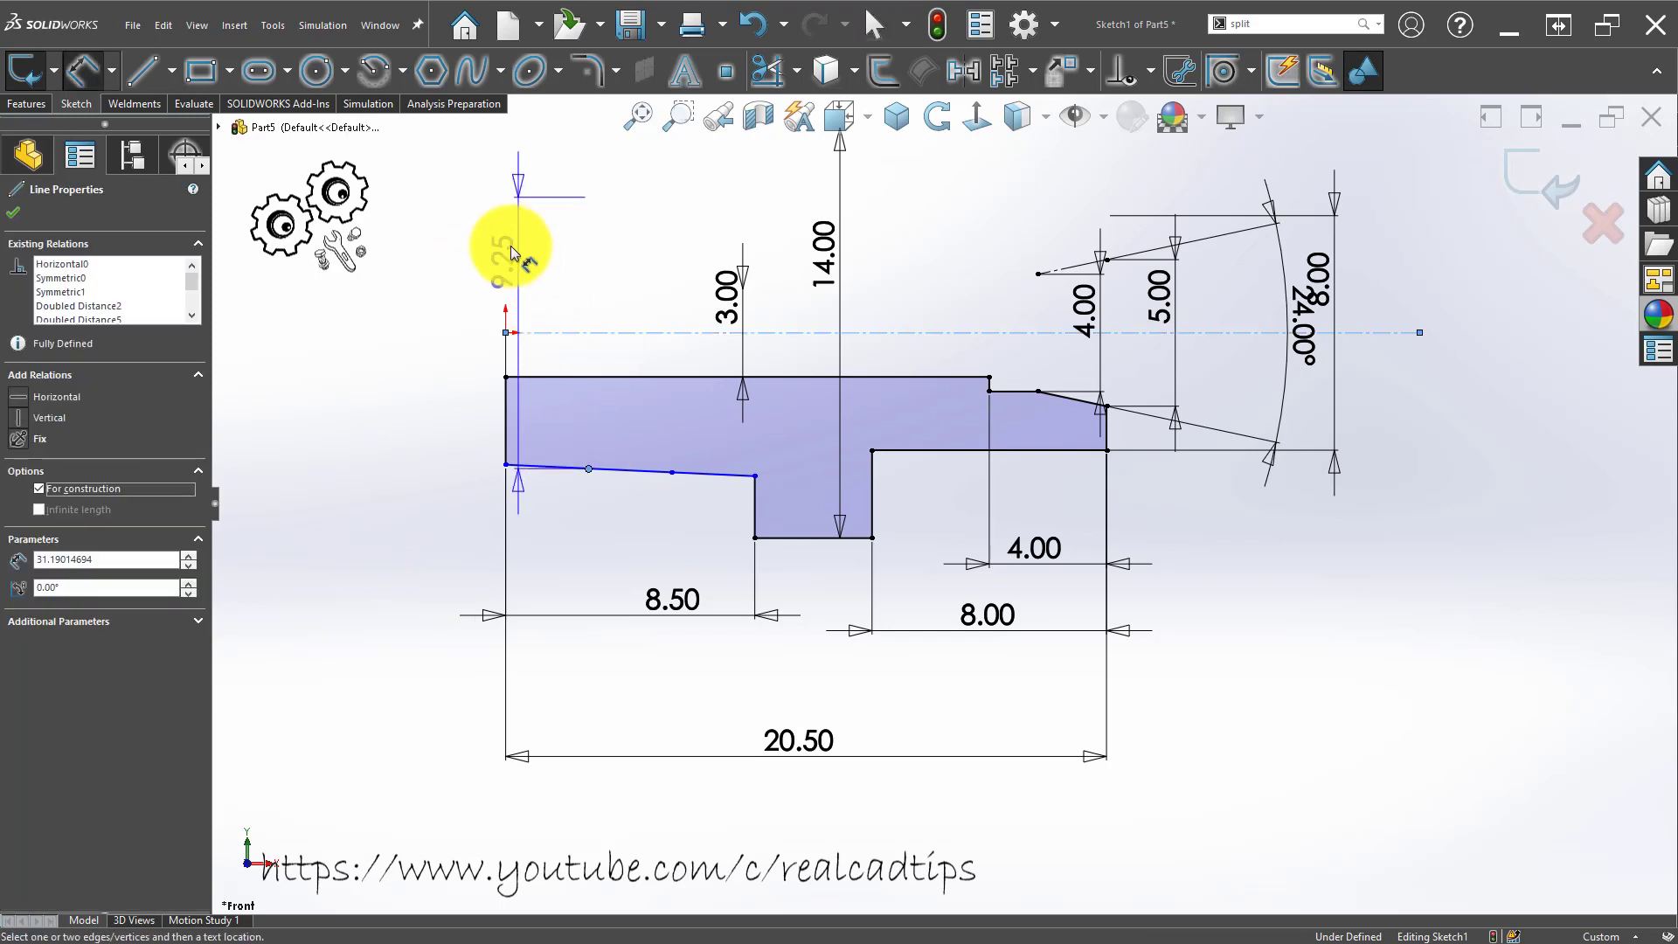
{"action": "left_click", "coordinate": [422, 271]}
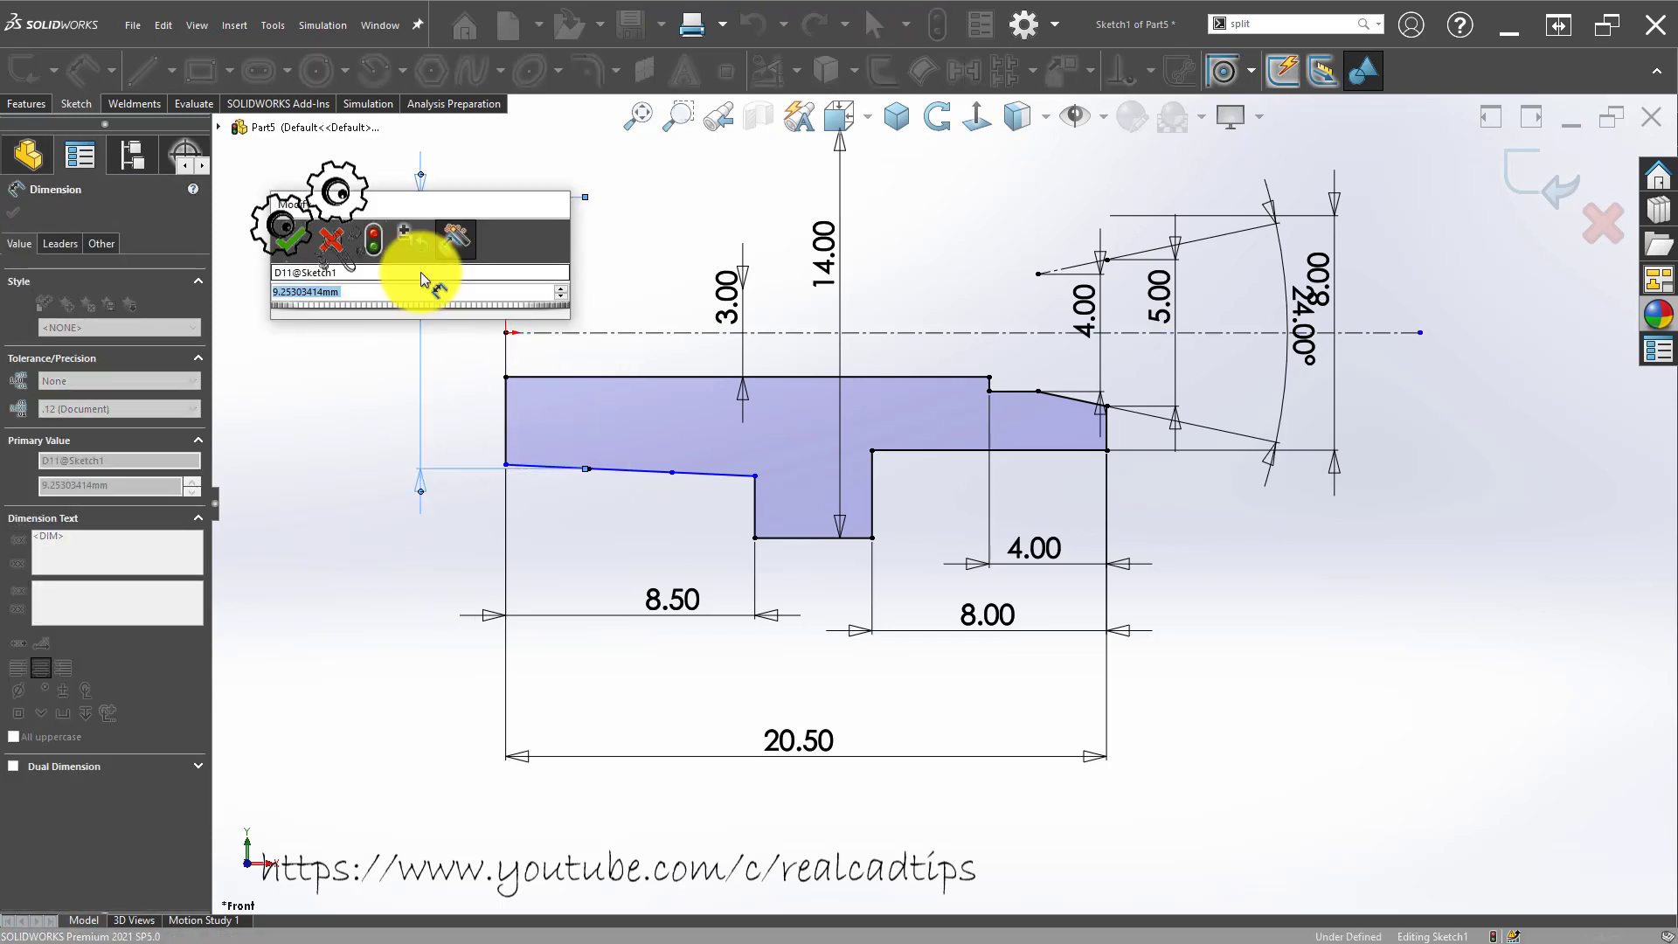
{"action": "type", "text": "9.7"}
{"action": "key", "text": "Return"}
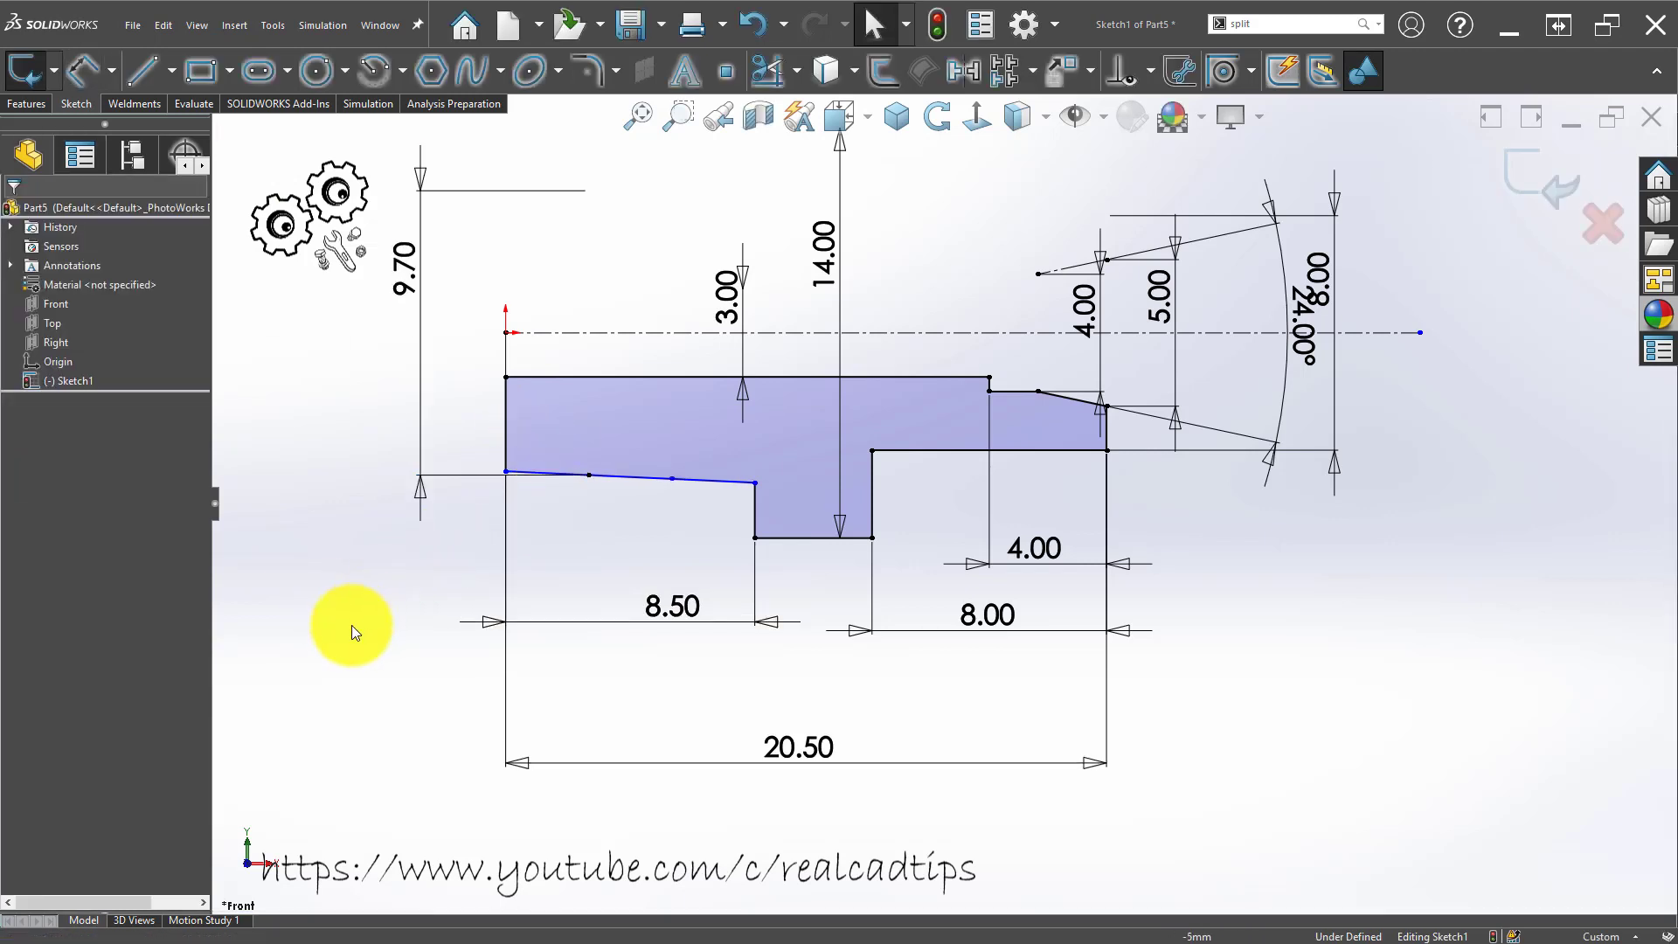
Dimension the angle between the sloped edge's segment nearest the end edge and the centerline as 1.8°.
{"action": "right_click_drag", "start_coordinate": [350, 626], "coordinate": [454, 379]}
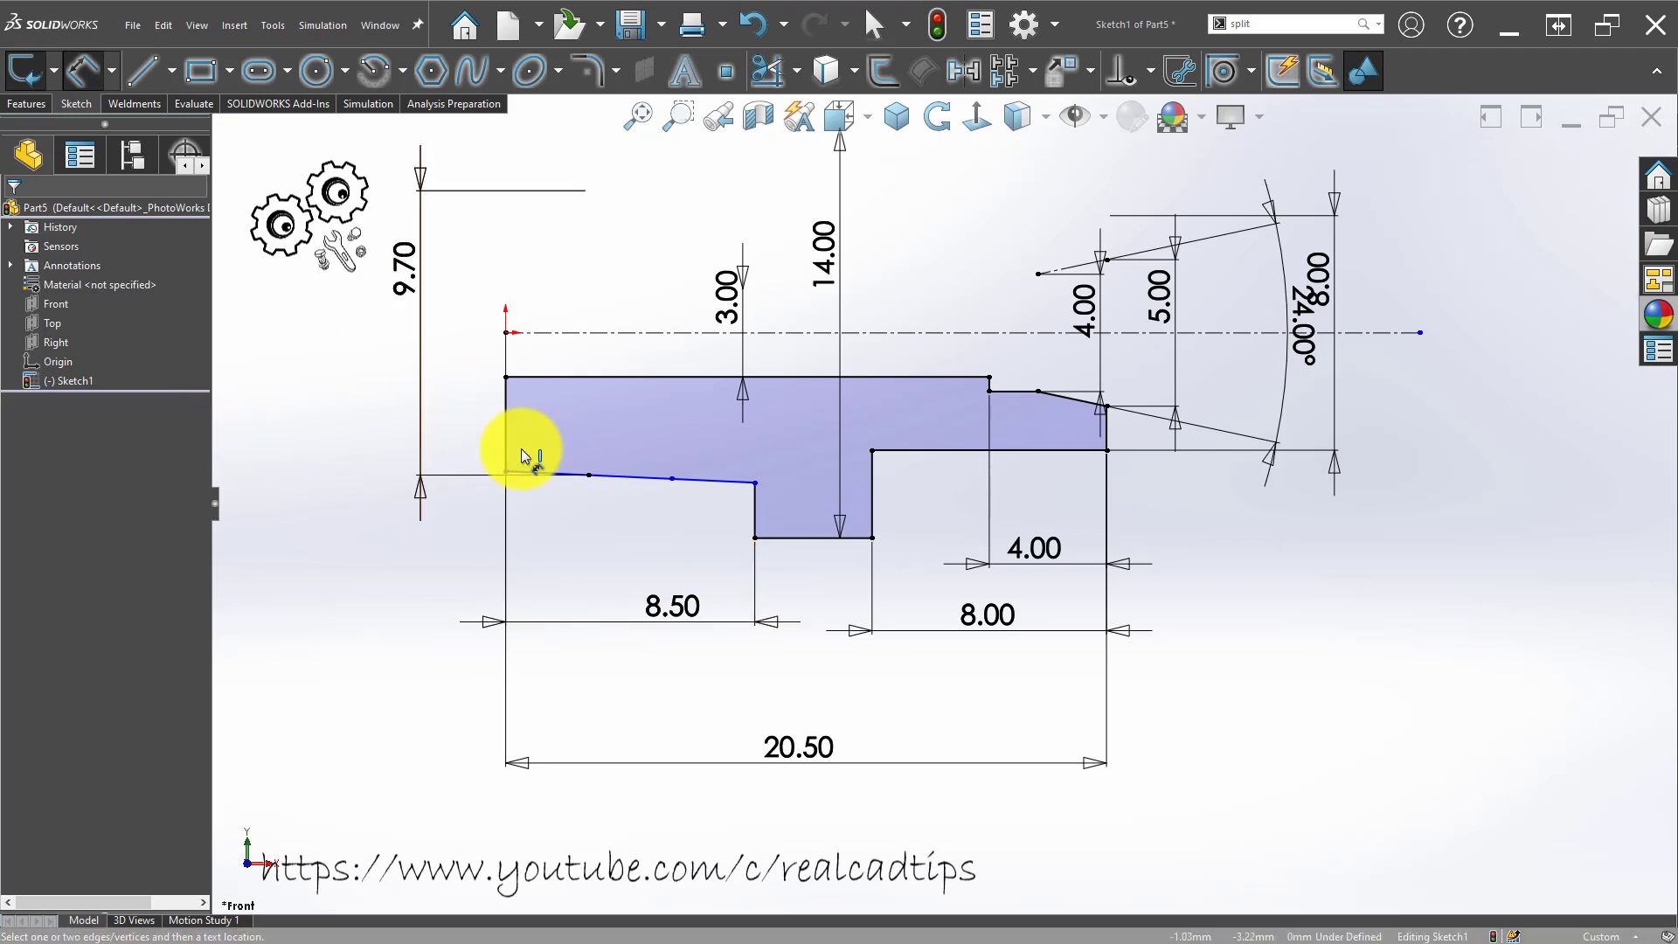
{"action": "left_click", "coordinate": [536, 473]}
{"action": "left_click", "coordinate": [562, 337]}
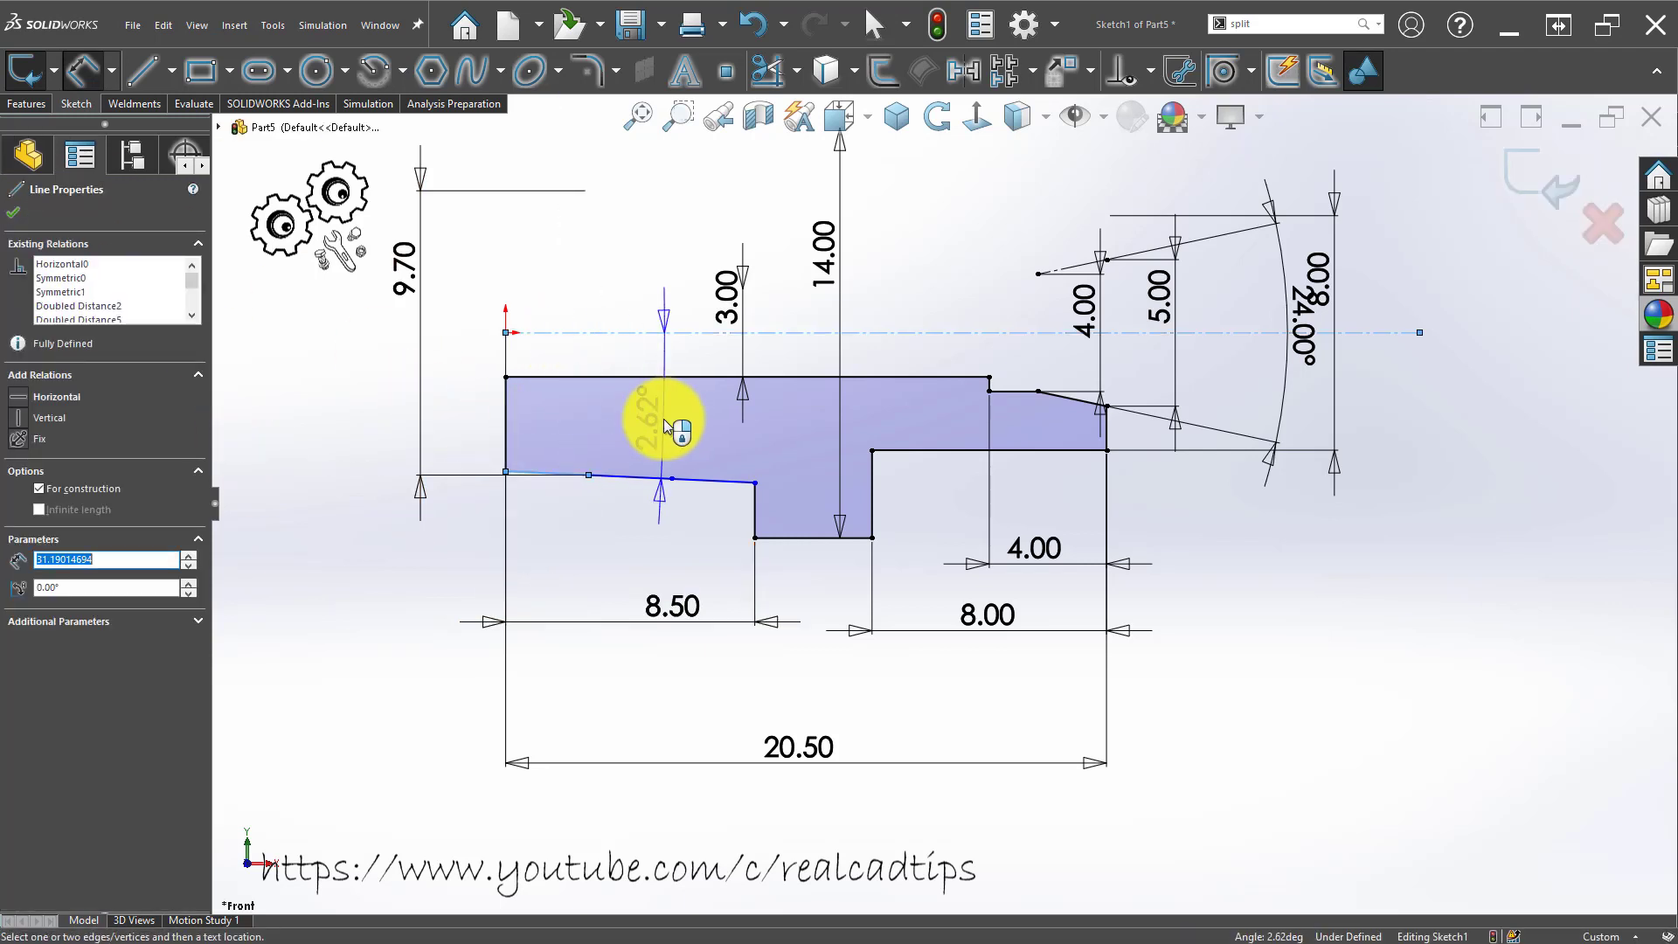
{"action": "left_click", "coordinate": [661, 424]}
{"action": "type", "text": "1.8"}
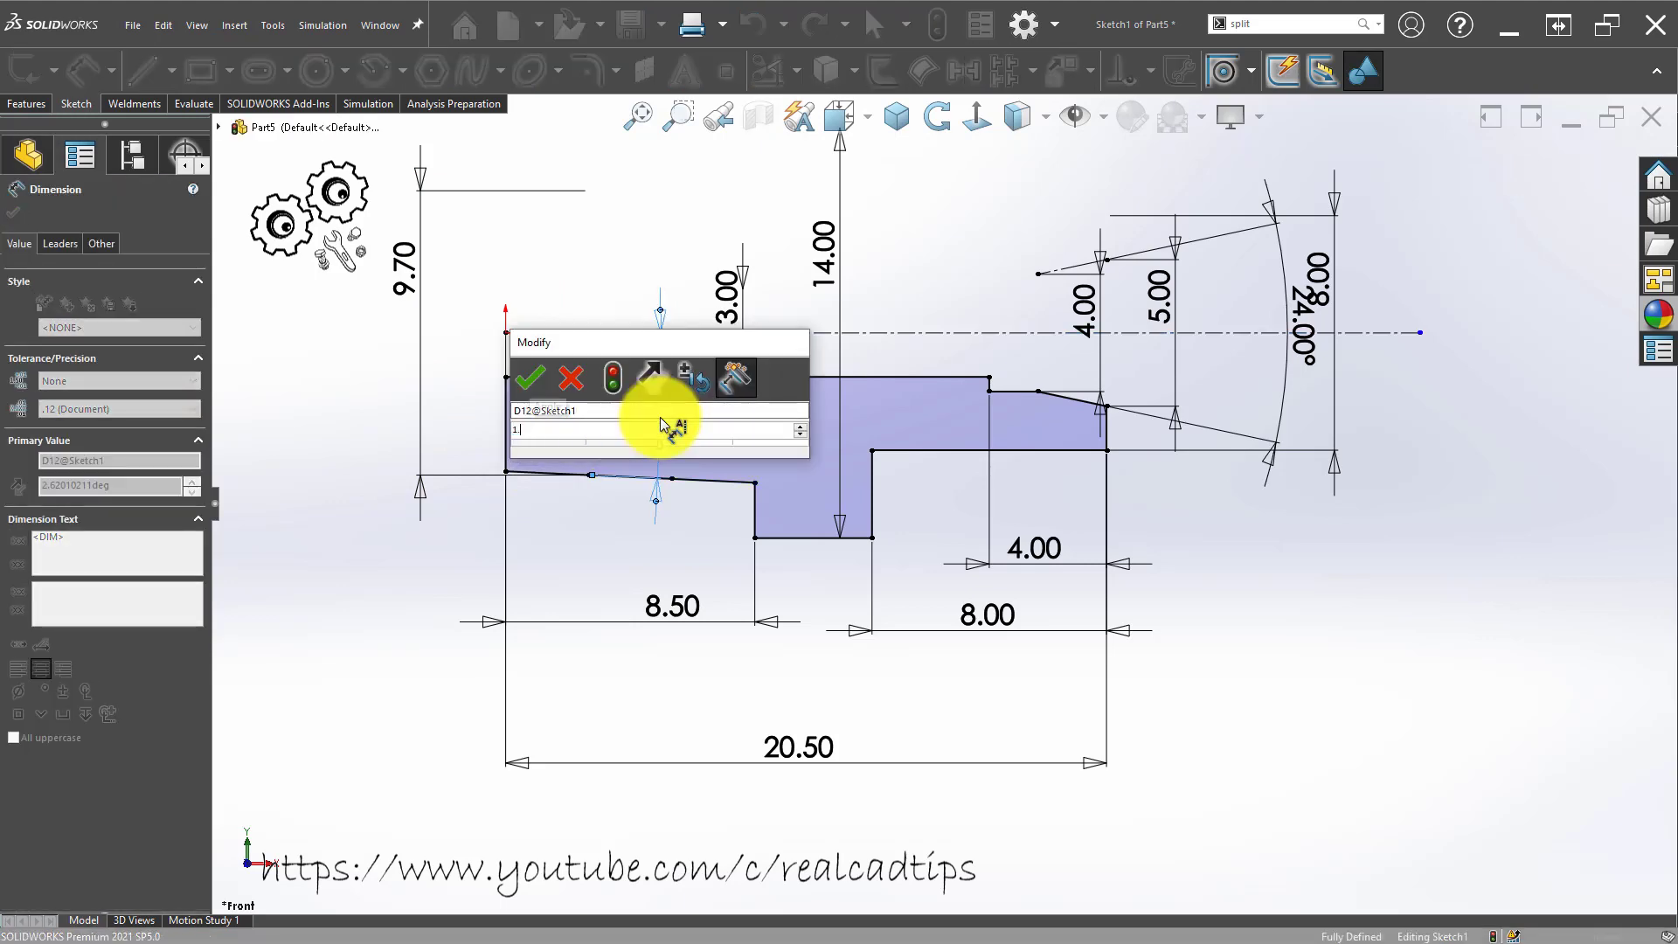
{"action": "key", "text": "Return"}
Reposition the 1.80° angle dimension from outside the origin-side end onto the profile.
{"action": "scroll", "coordinate": [661, 494], "scroll_direction": "up", "scroll_amount": 3}
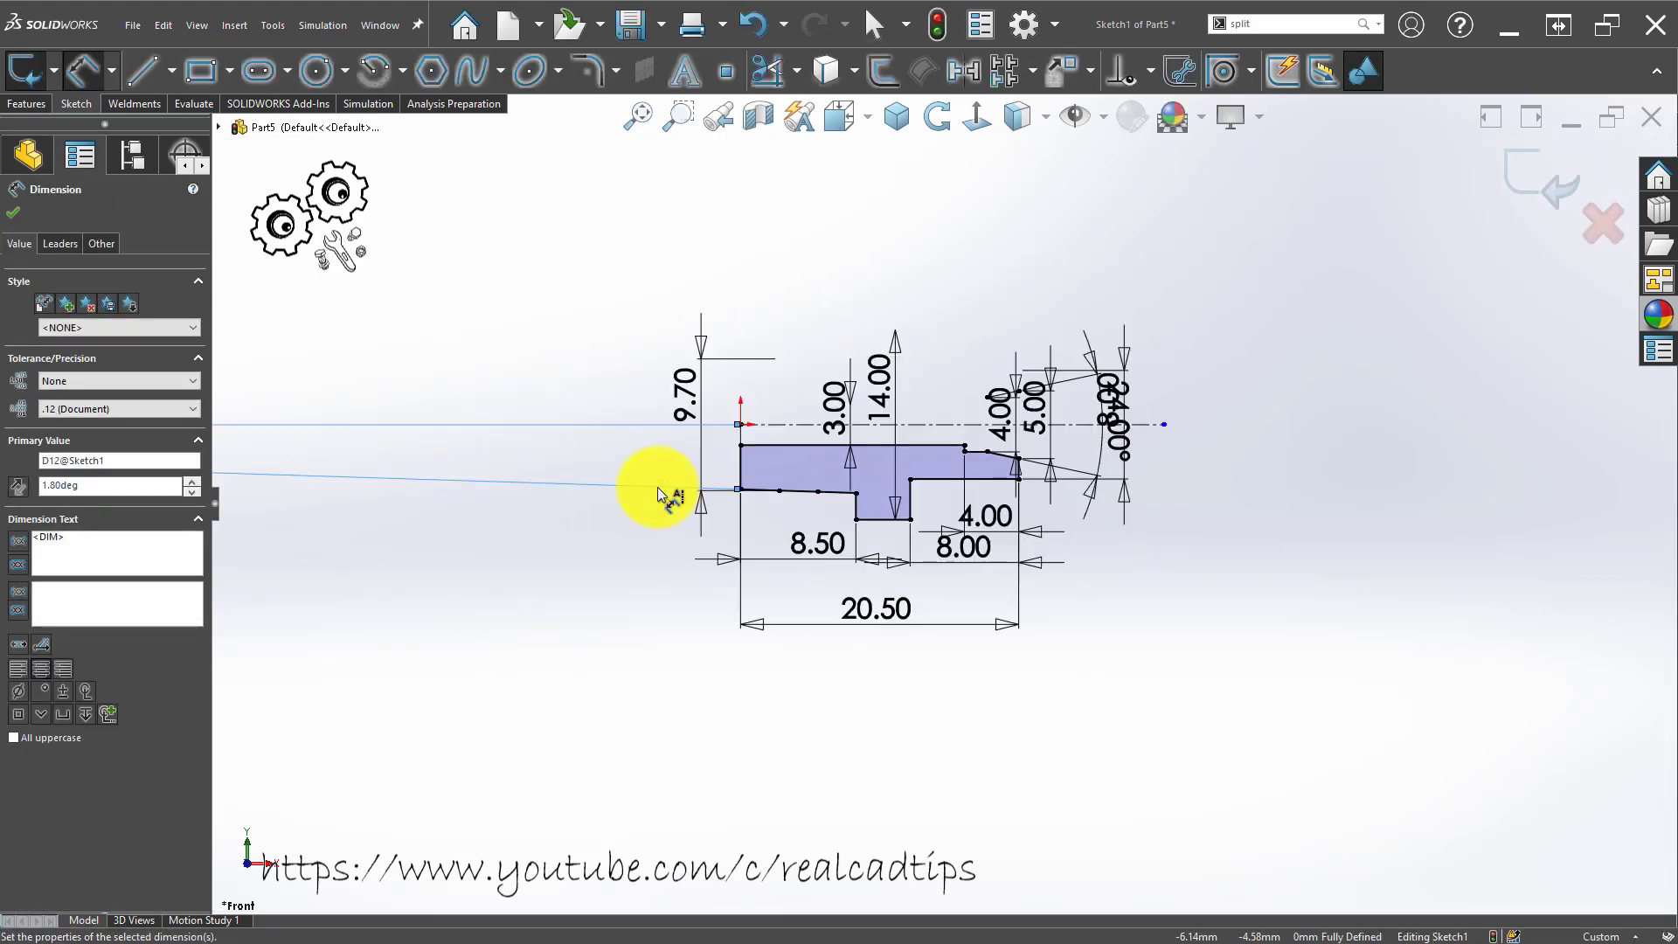
{"action": "scroll", "coordinate": [804, 426], "scroll_direction": "down", "scroll_amount": 3}
{"action": "scroll", "coordinate": [776, 442], "scroll_direction": "up", "scroll_amount": 5}
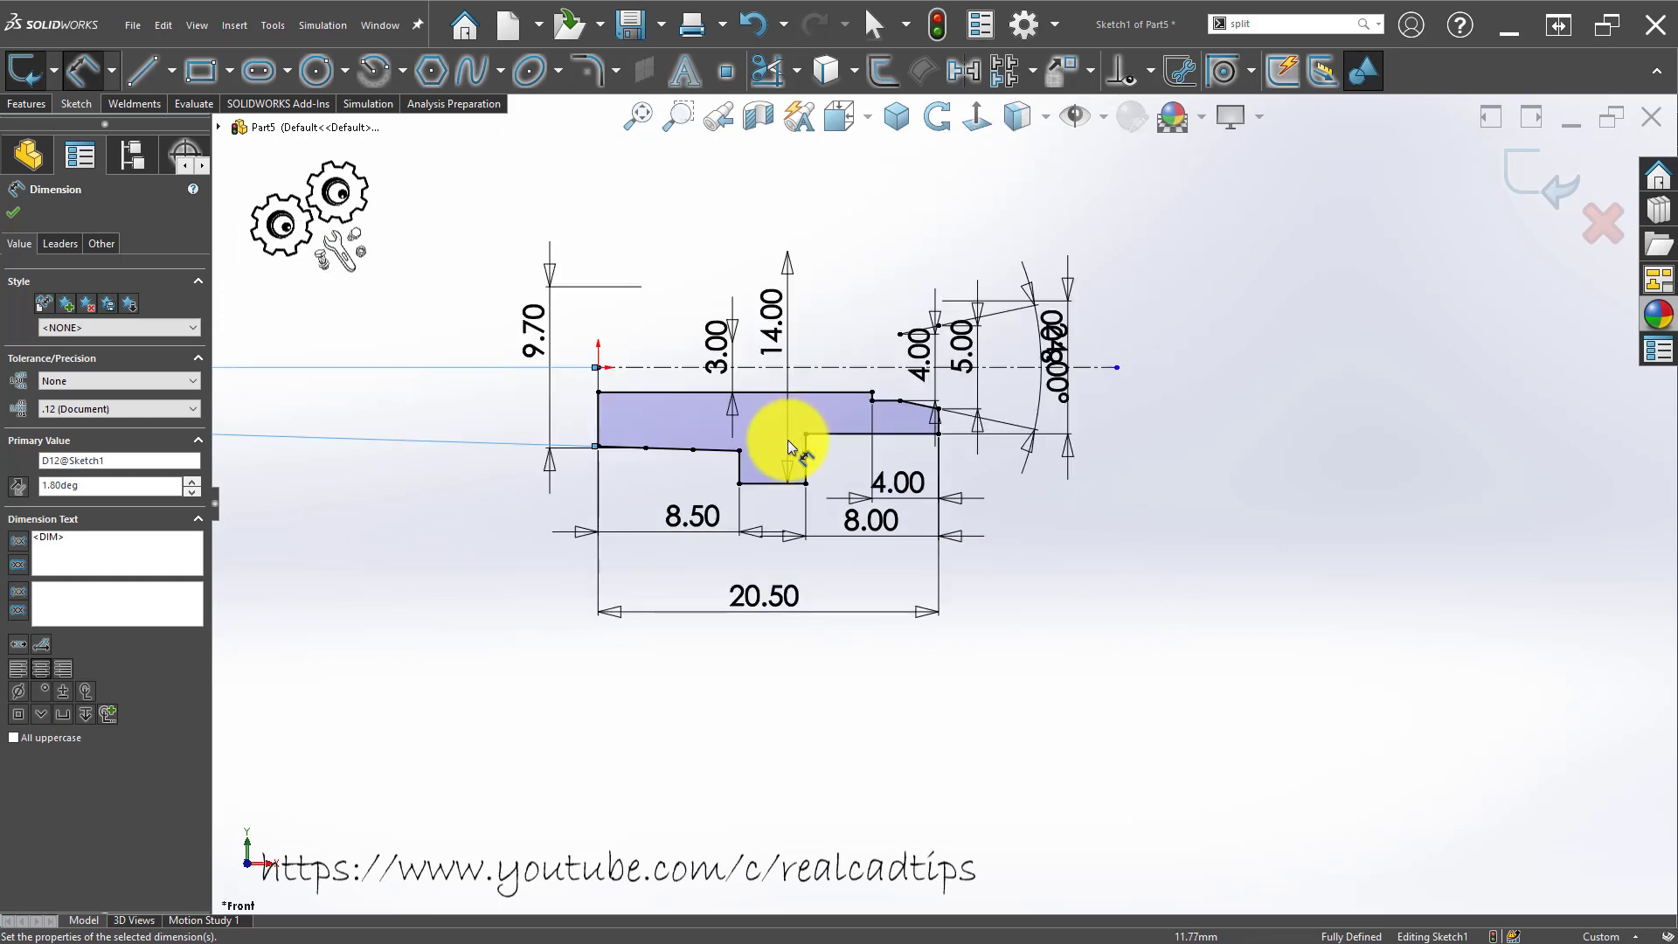
{"action": "scroll", "coordinate": [796, 480], "scroll_direction": "down", "scroll_amount": 5}
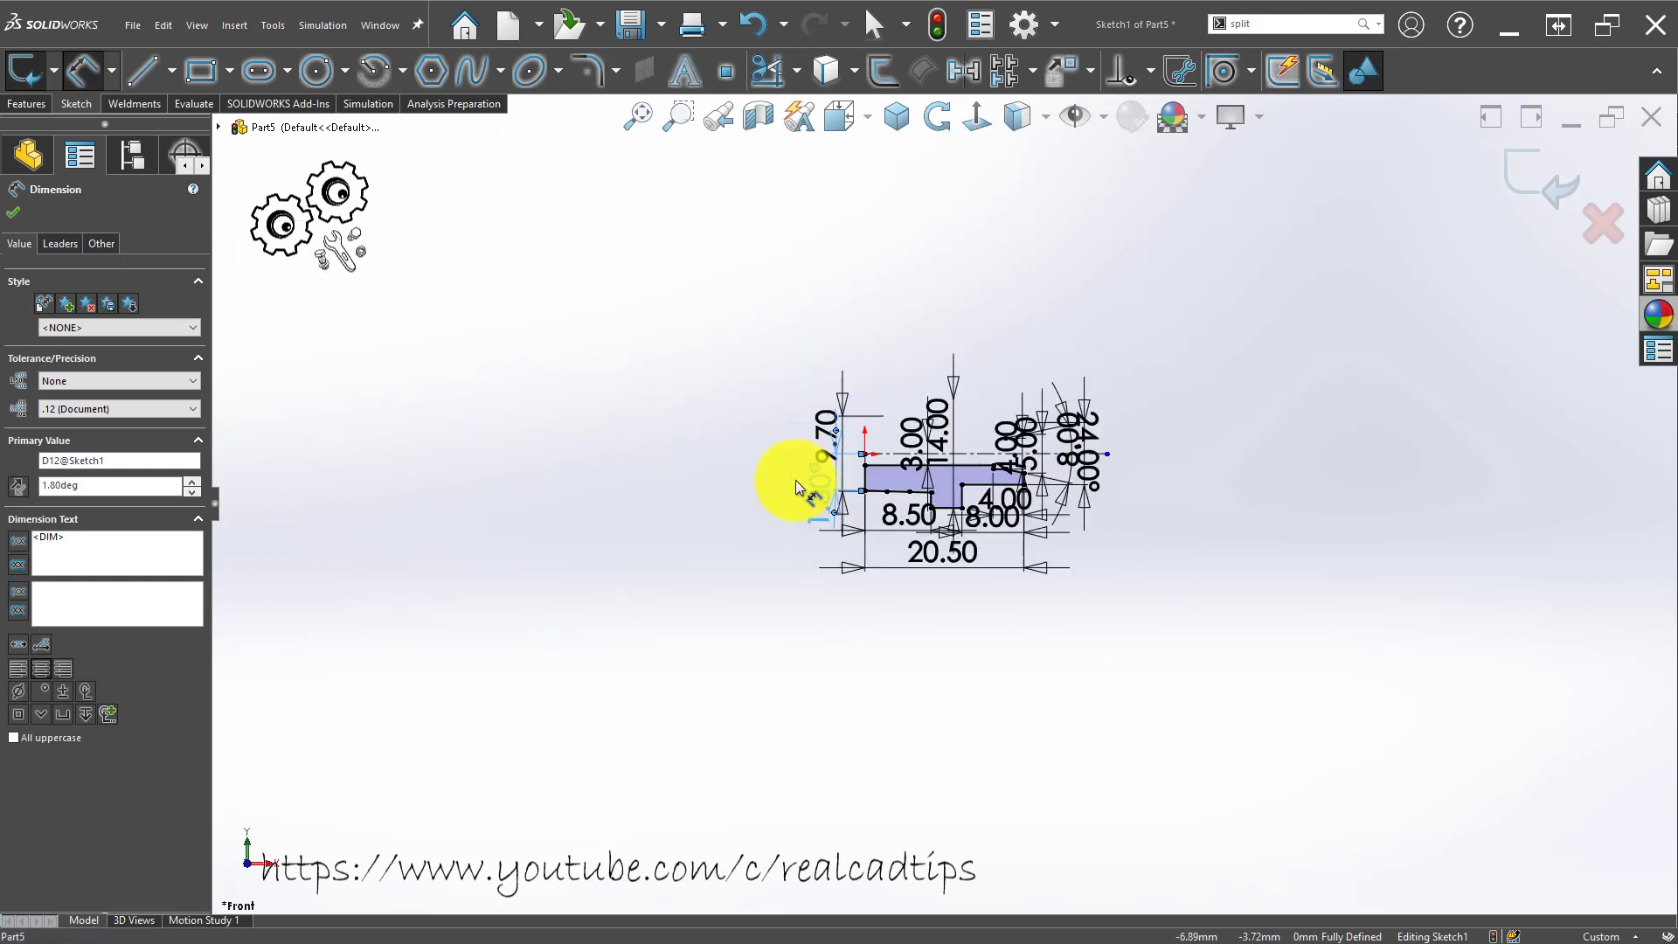
{"action": "key", "text": "Escape"}
{"action": "left_click_drag", "start_coordinate": [561, 510], "coordinate": [741, 464]}
{"action": "scroll", "coordinate": [1067, 502], "scroll_direction": "down", "scroll_amount": 2}
{"action": "key", "text": "Escape"}
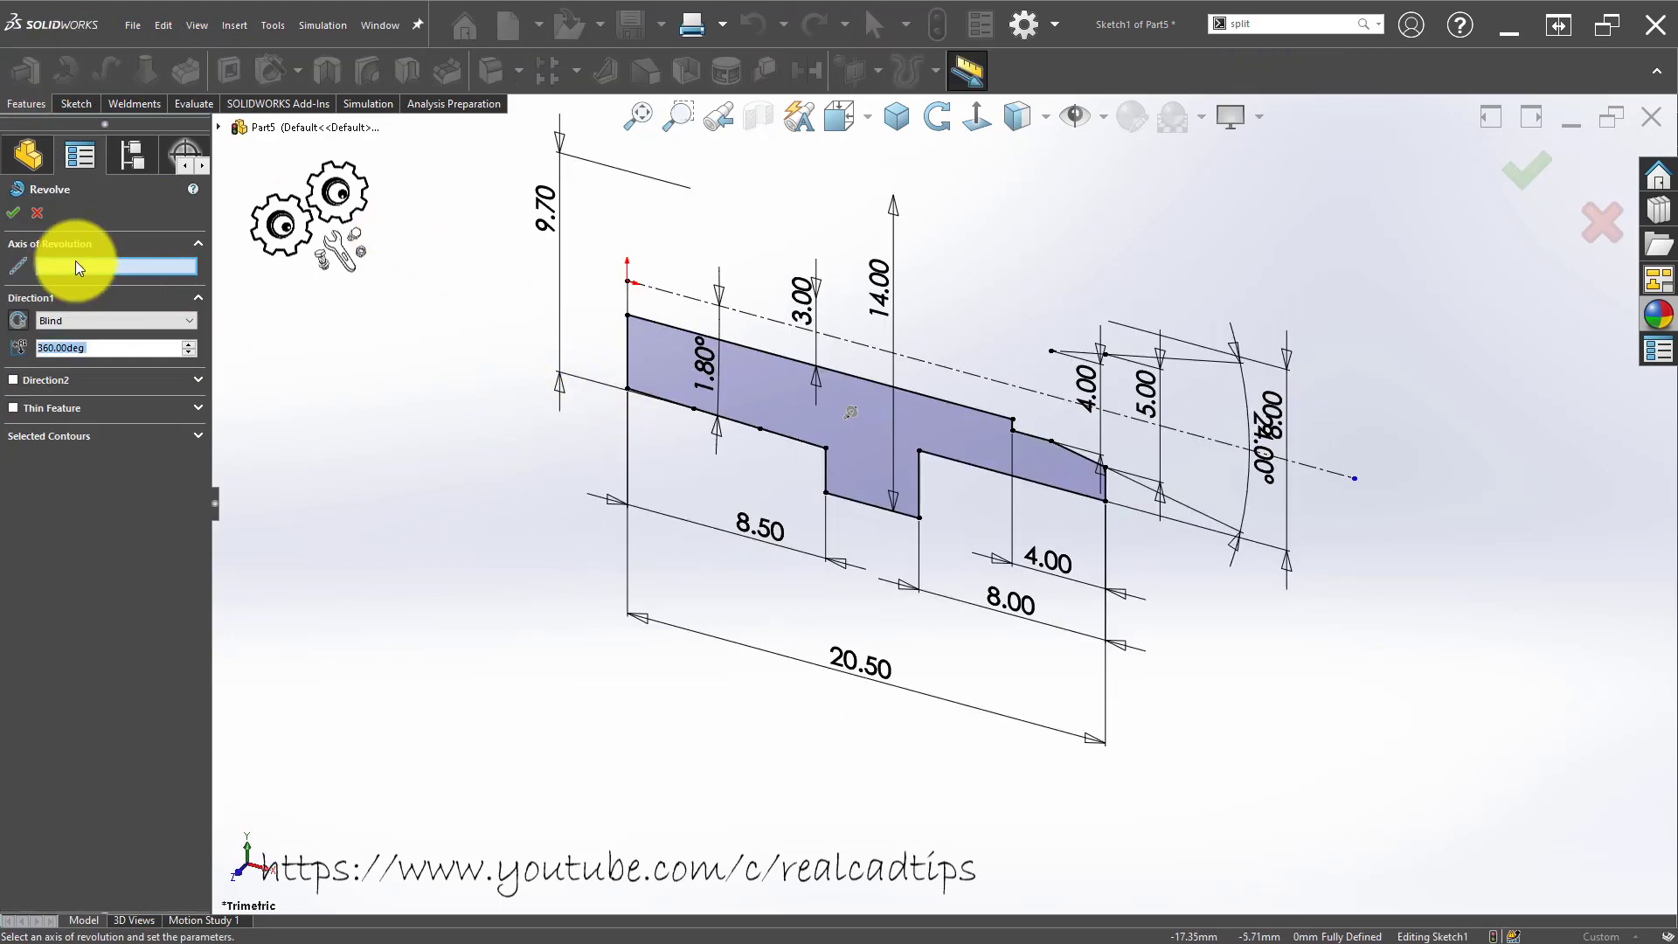
Revolve the profile 360° about the horizontal centerline.
{"action": "left_click", "coordinate": [76, 262]}
{"action": "left_click", "coordinate": [919, 361]}
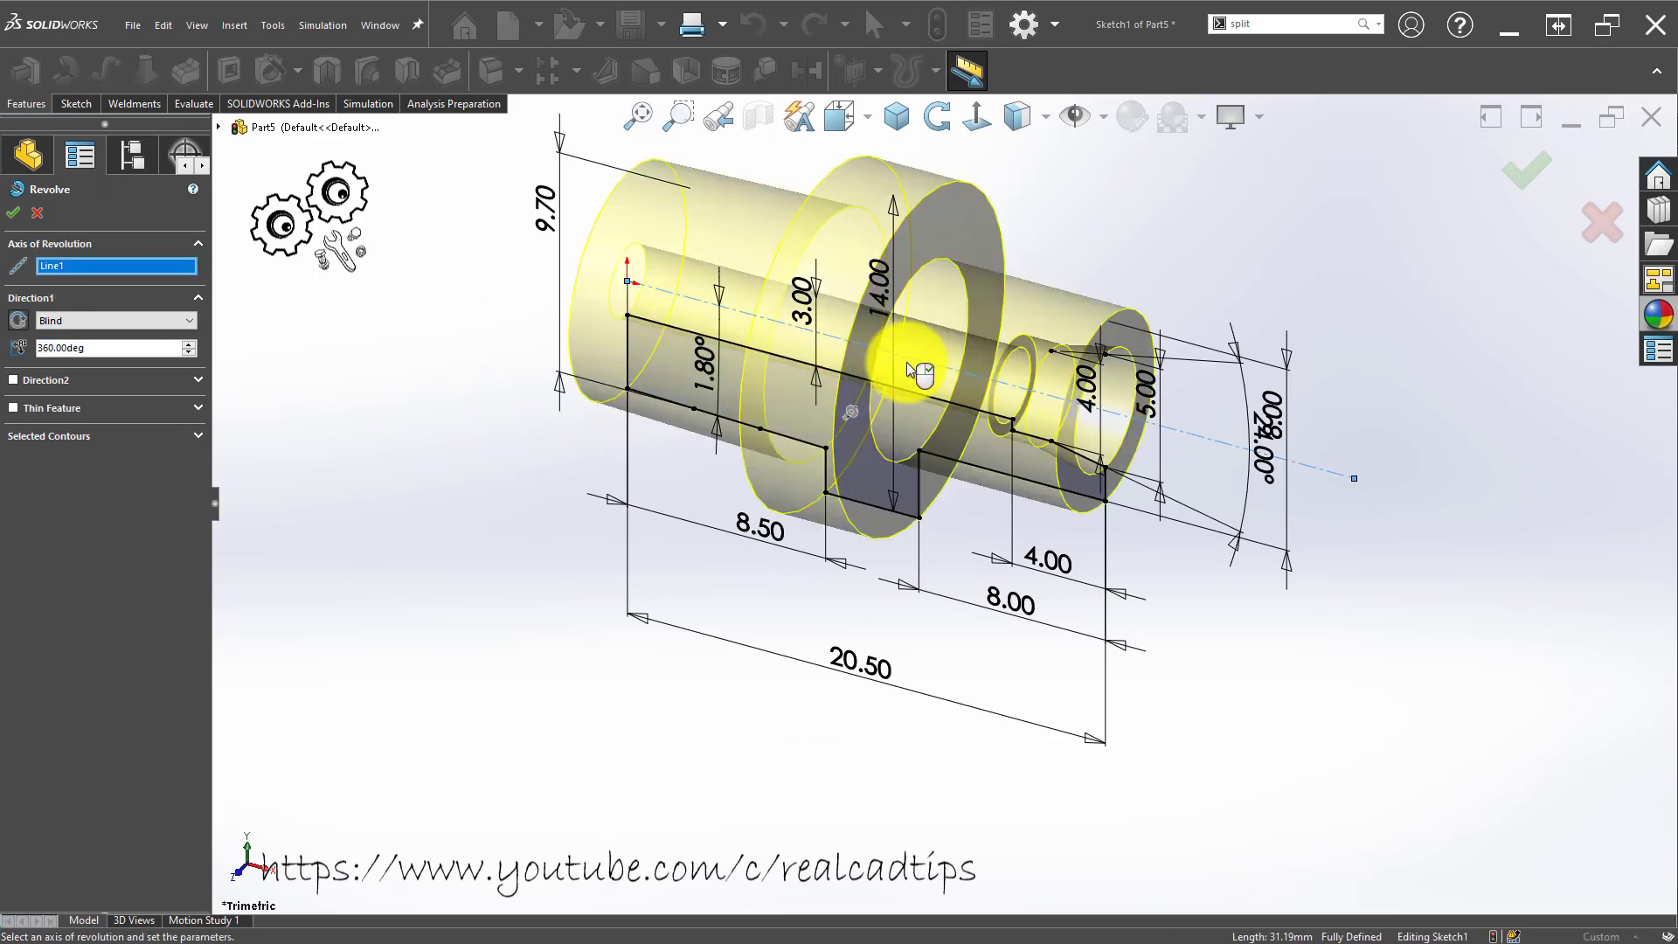
{"action": "left_click", "coordinate": [1530, 168]}
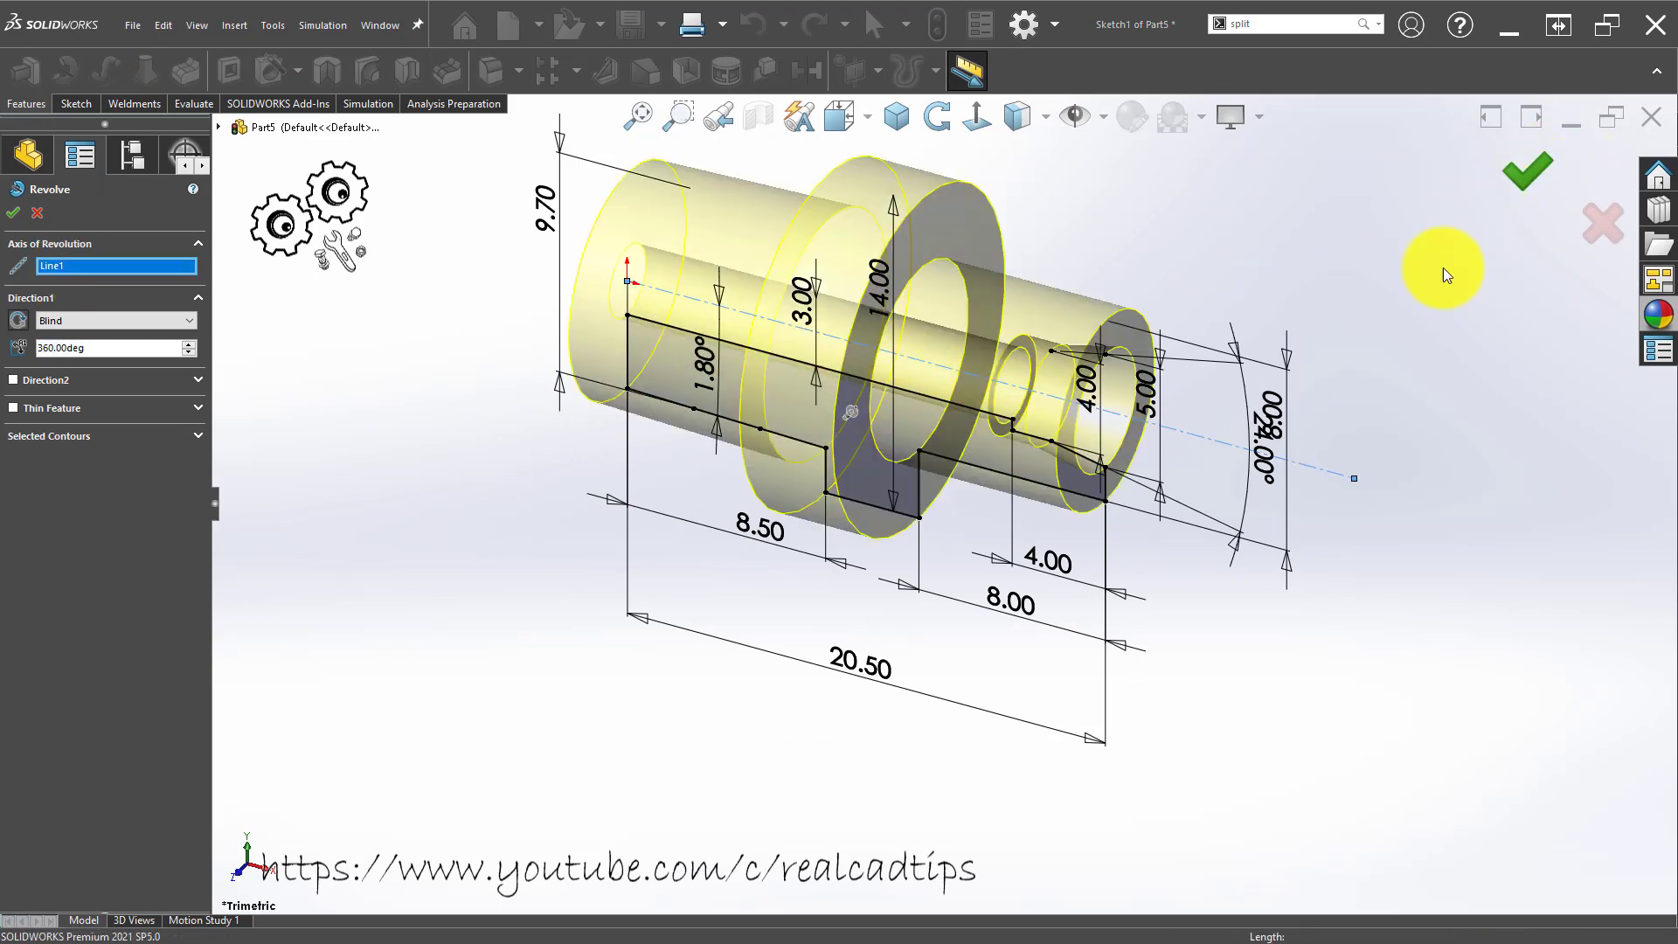
Color the three stepped and tapered faces inside the lip end's bore red.
{"action": "scroll", "coordinate": [1194, 345], "scroll_direction": "down", "scroll_amount": 3}
{"action": "middle_click_drag", "start_coordinate": [947, 464], "coordinate": [1076, 363]}
{"action": "scroll", "coordinate": [1021, 380], "scroll_direction": "down", "scroll_amount": 3}
{"action": "left_click", "coordinate": [1023, 385]}
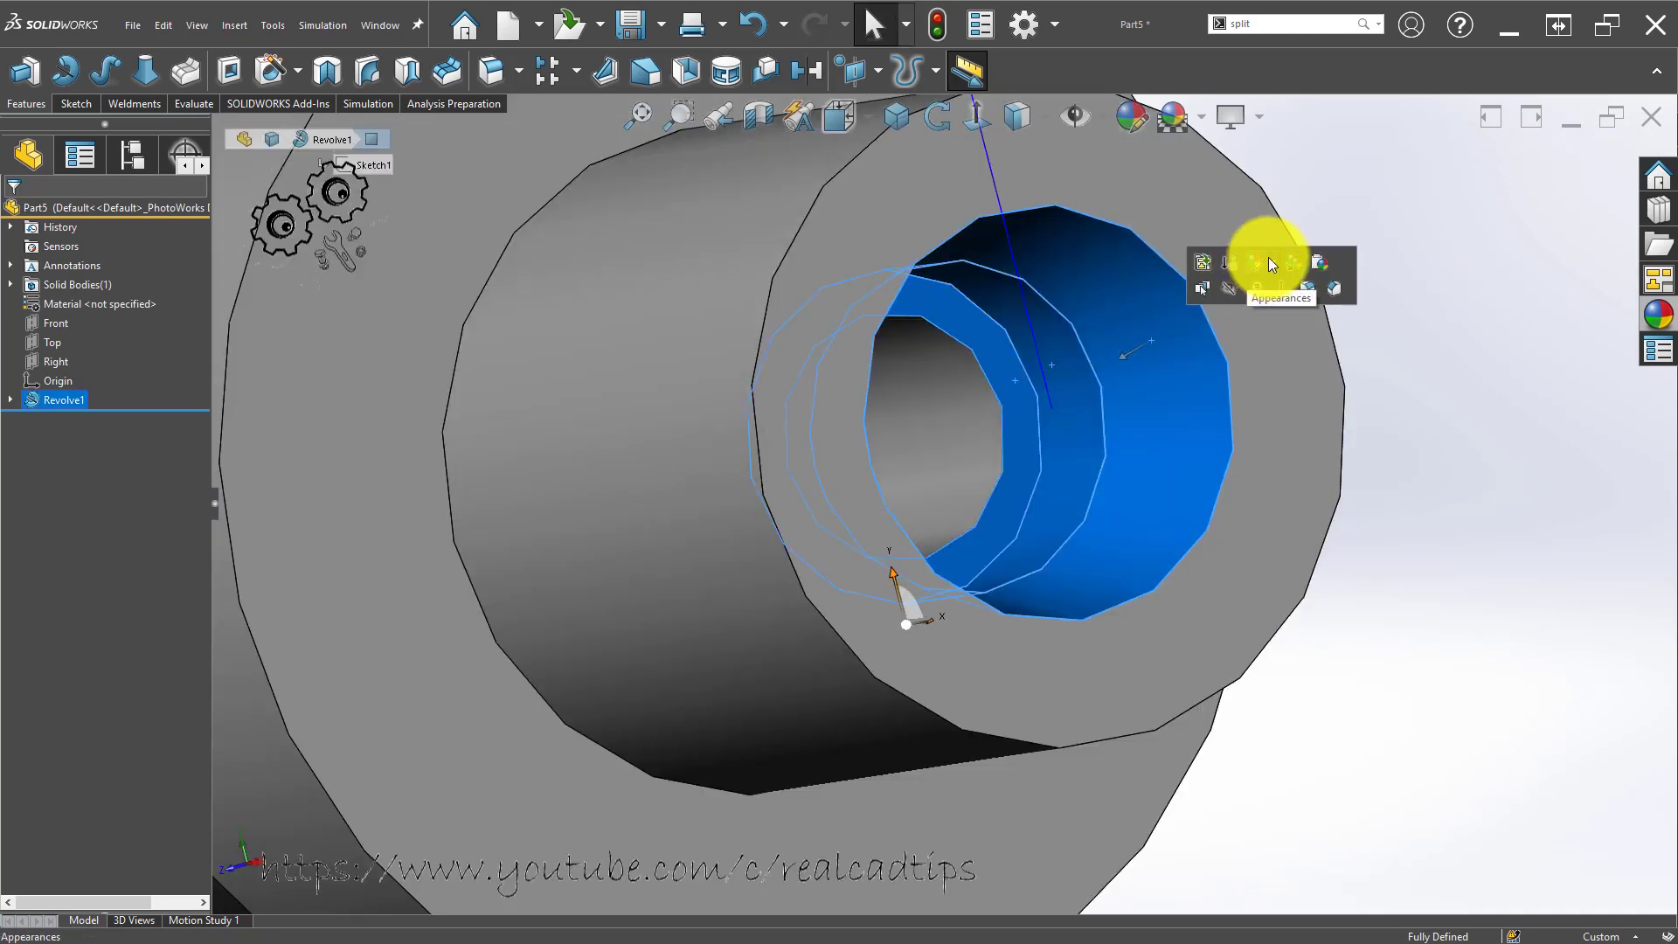
{"action": "left_click", "coordinate": [1275, 264]}
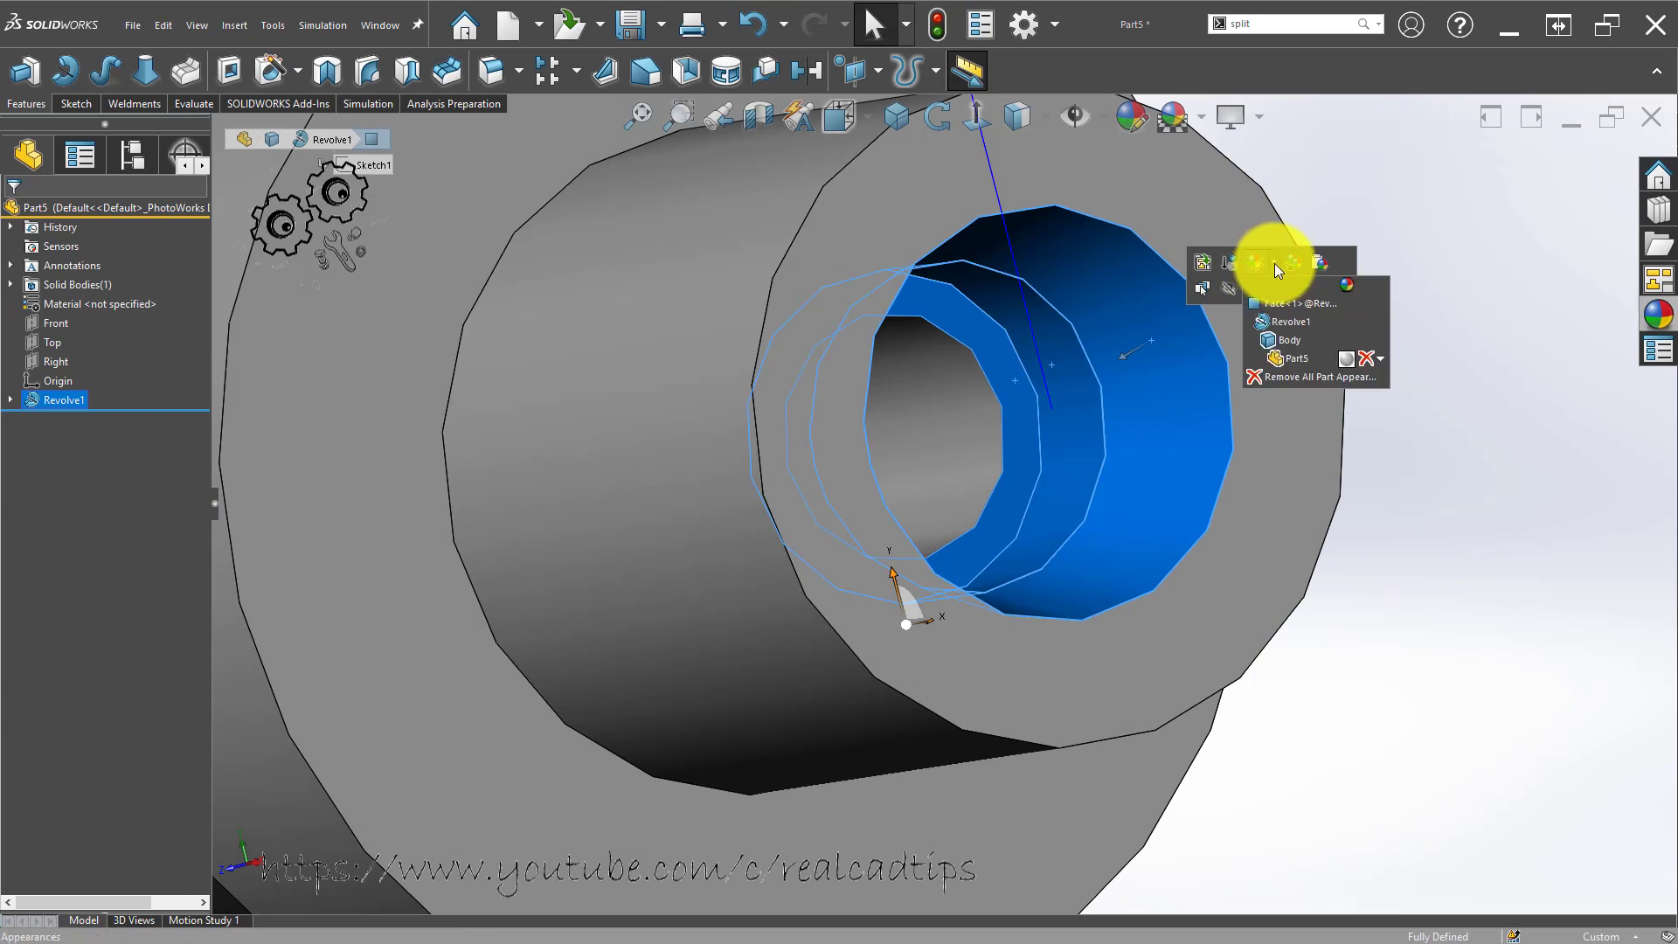
{"action": "left_click", "coordinate": [1279, 303]}
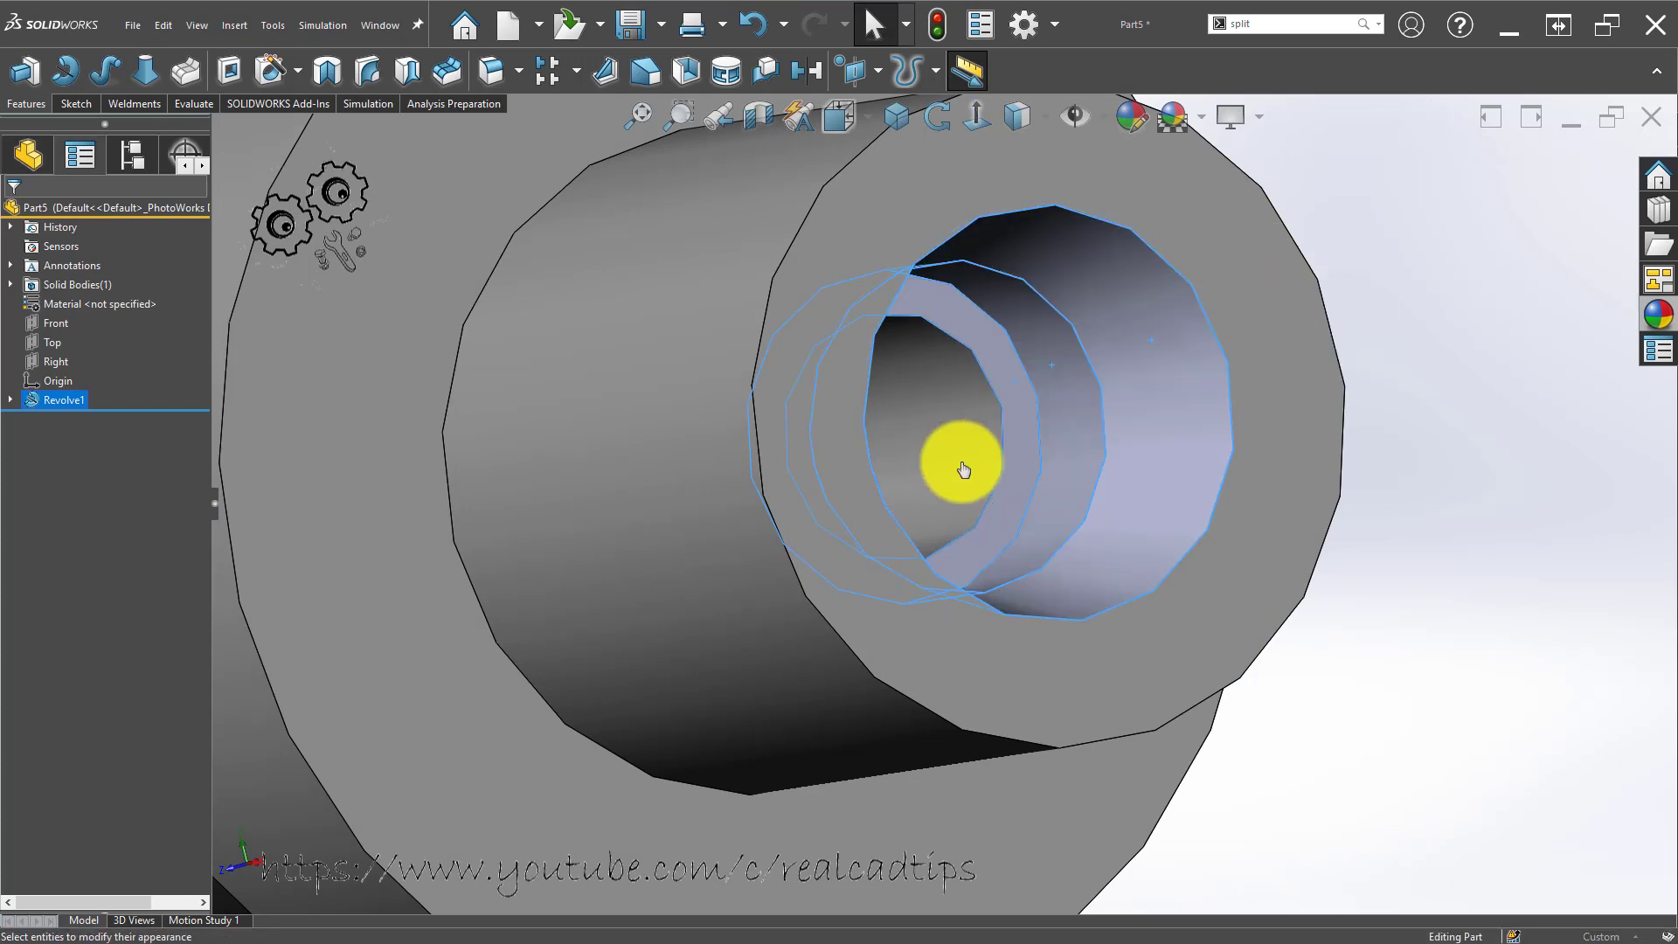
{"action": "left_click", "coordinate": [62, 573]}
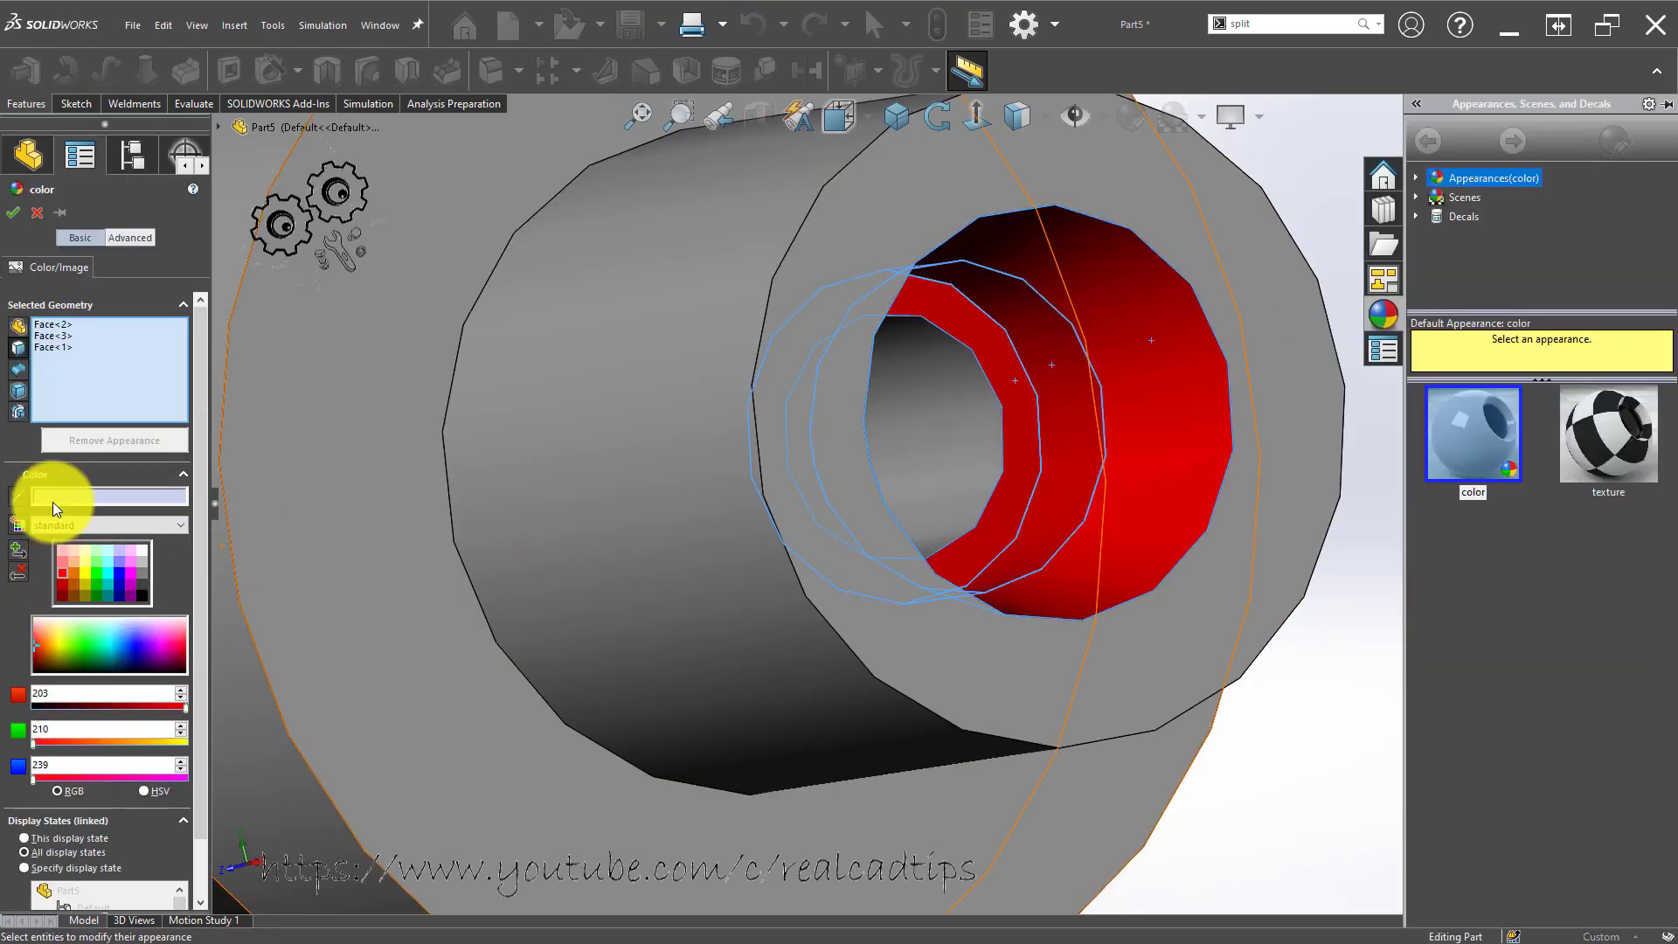
{"action": "left_click", "coordinate": [21, 207]}
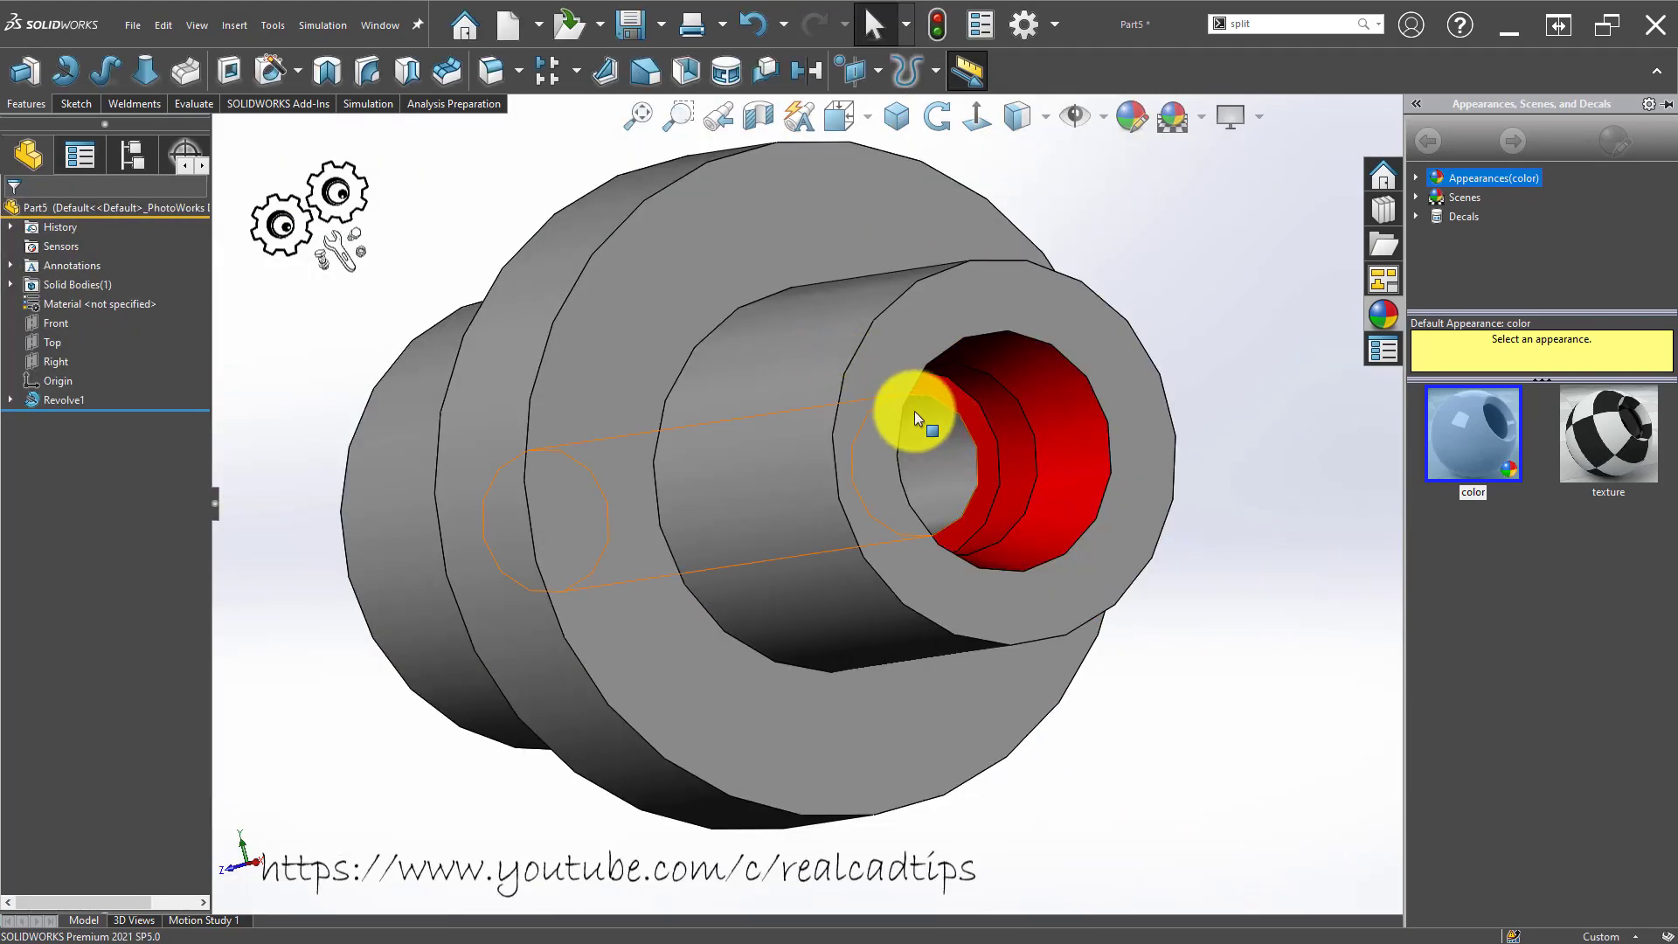
Start a cosmetic thread on the lip end's outer circular edge with standard None, 6.8 mm minor diameter and Up to Next.
{"action": "scroll", "coordinate": [675, 465], "scroll_direction": "up", "scroll_amount": 3}
{"action": "scroll", "coordinate": [820, 546], "scroll_direction": "up", "scroll_amount": 3}
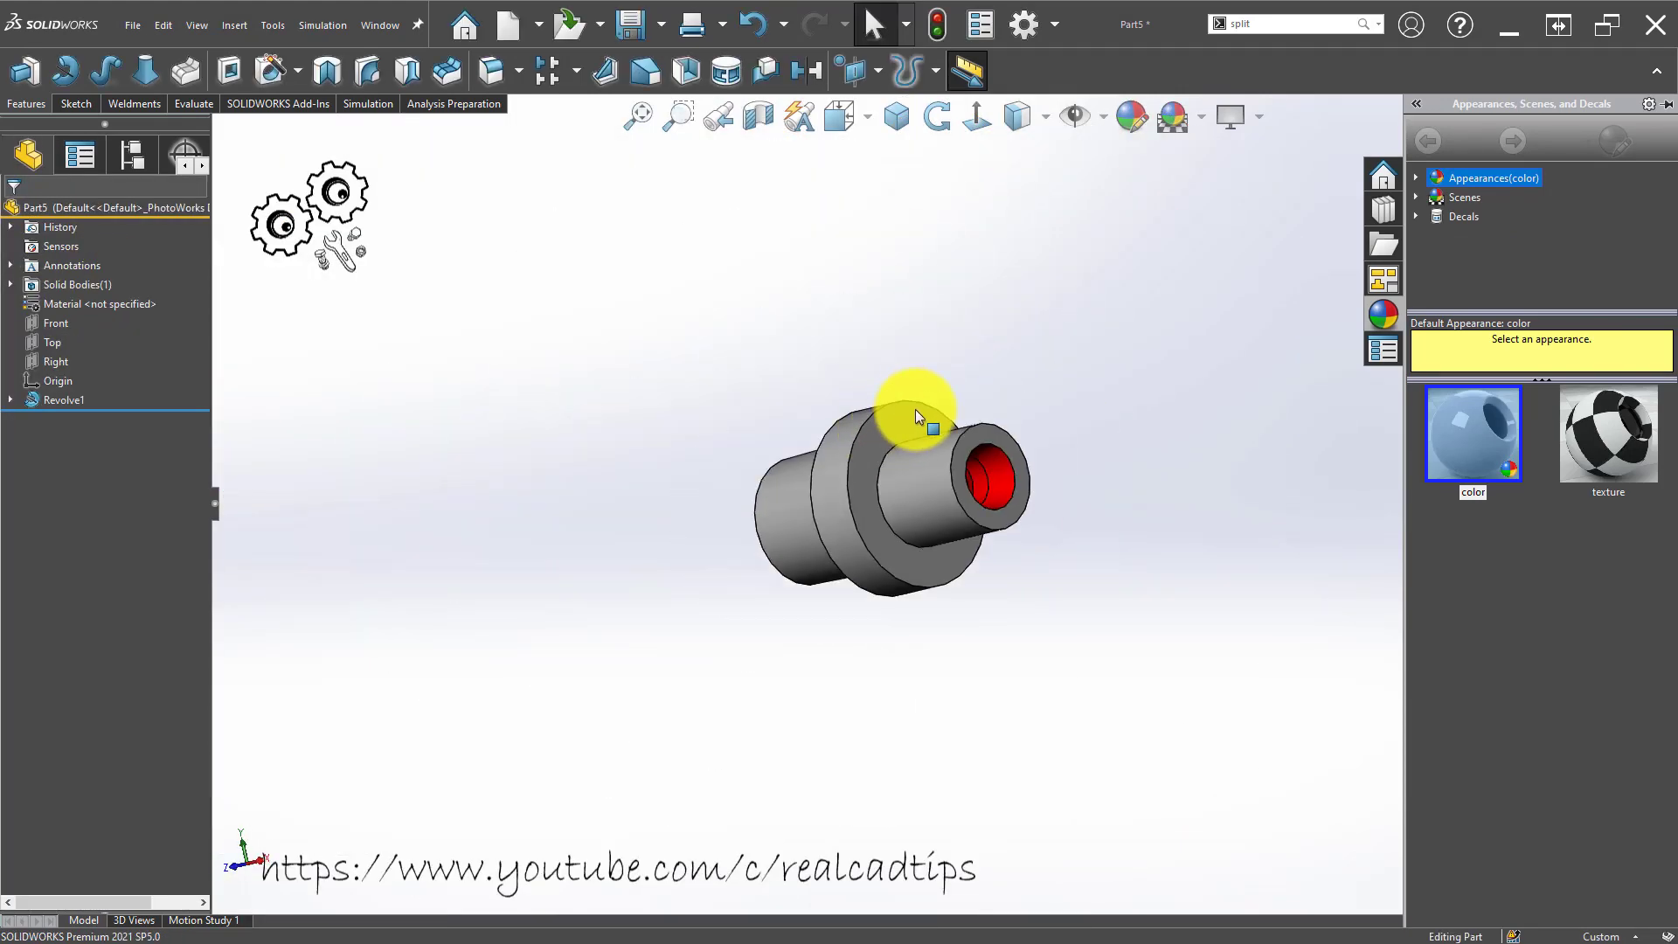
{"action": "middle_click_drag", "start_coordinate": [915, 409], "coordinate": [997, 476]}
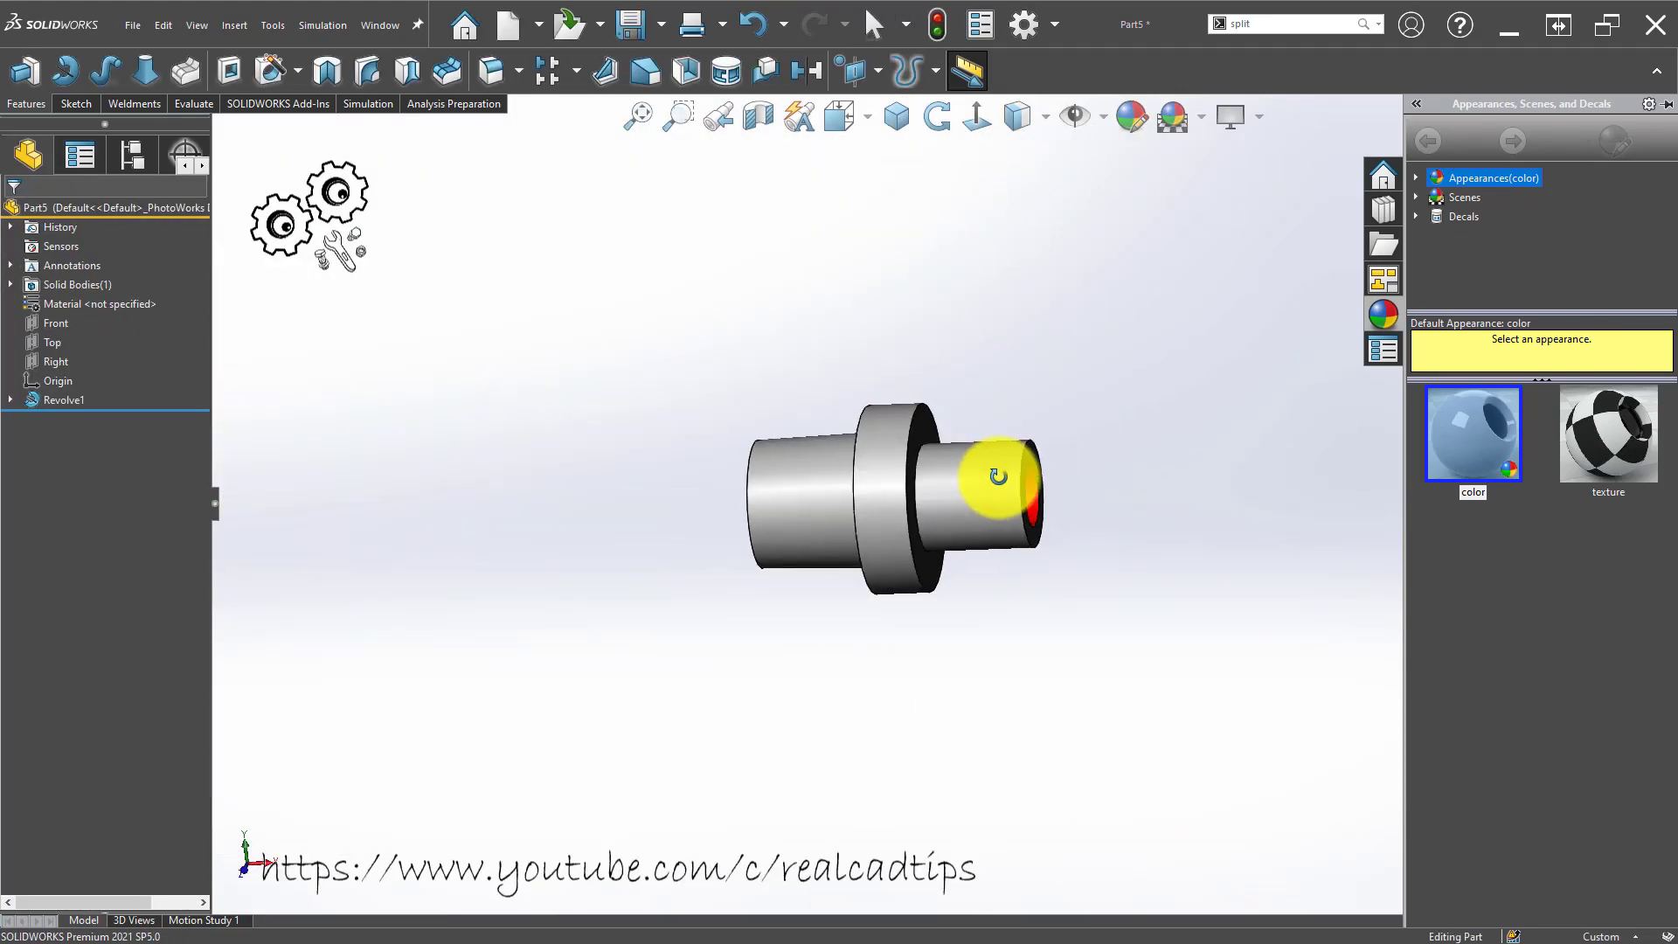
{"action": "left_click", "coordinate": [234, 26]}
{"action": "mouse_move", "coordinate": [331, 715]}
{"action": "left_click", "coordinate": [473, 632]}
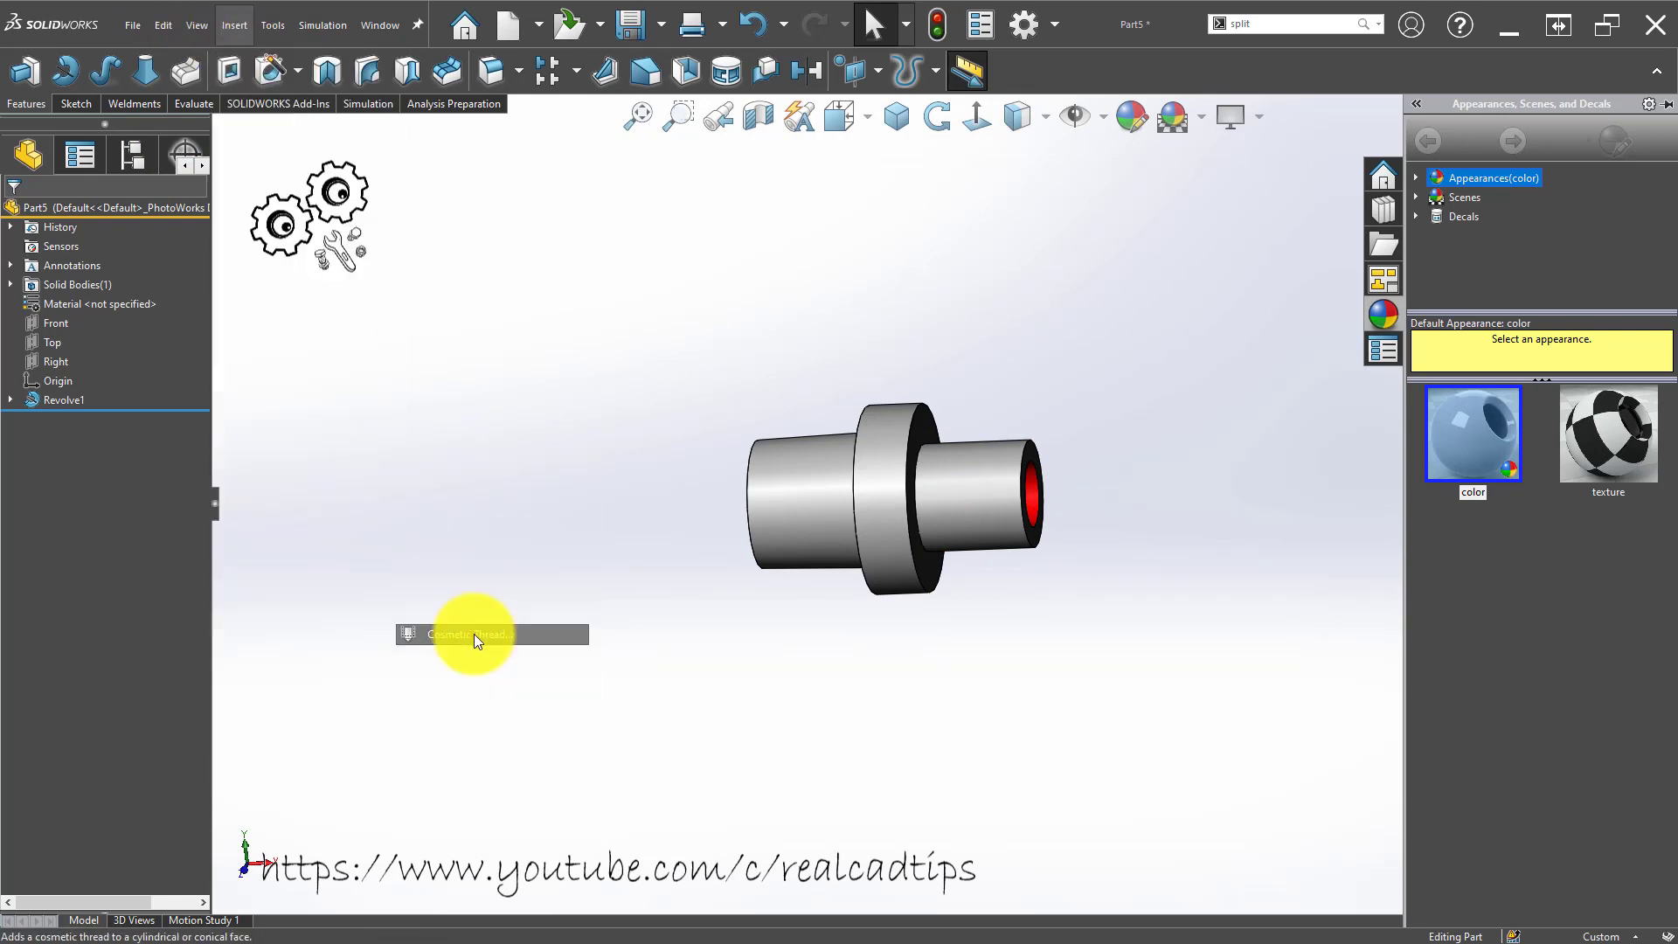
{"action": "left_click", "coordinate": [1028, 452]}
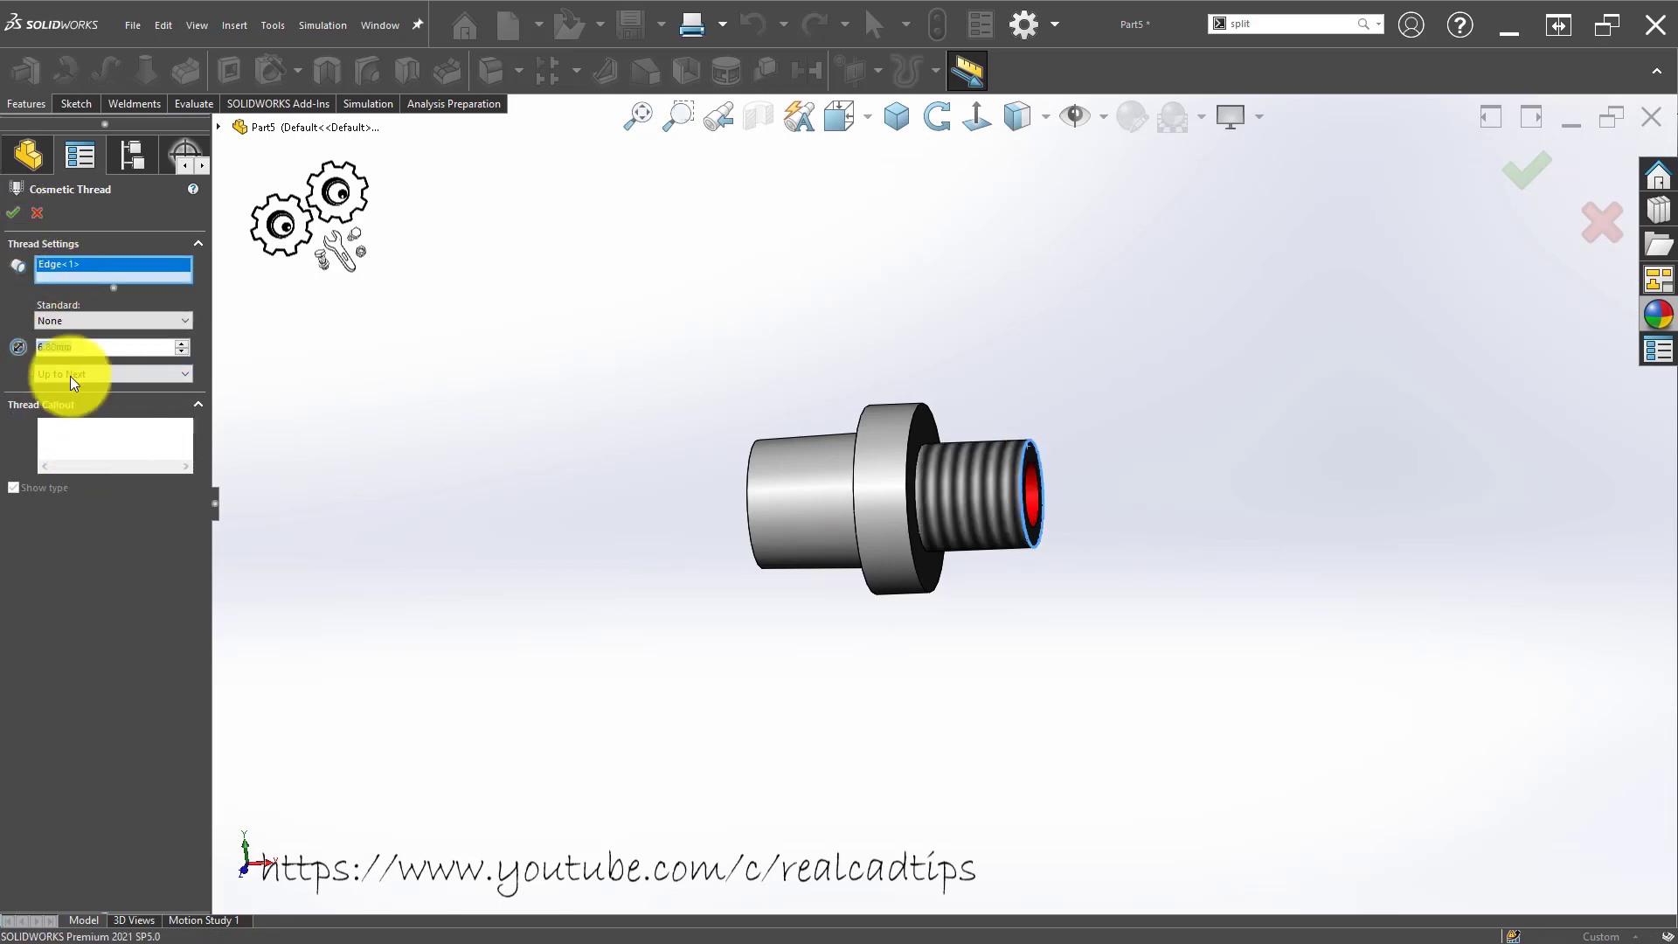
Give the cosmetic thread the callout M8x1.0 and accept it.
{"action": "left_click", "coordinate": [95, 430]}
{"action": "type", "text": "m"}
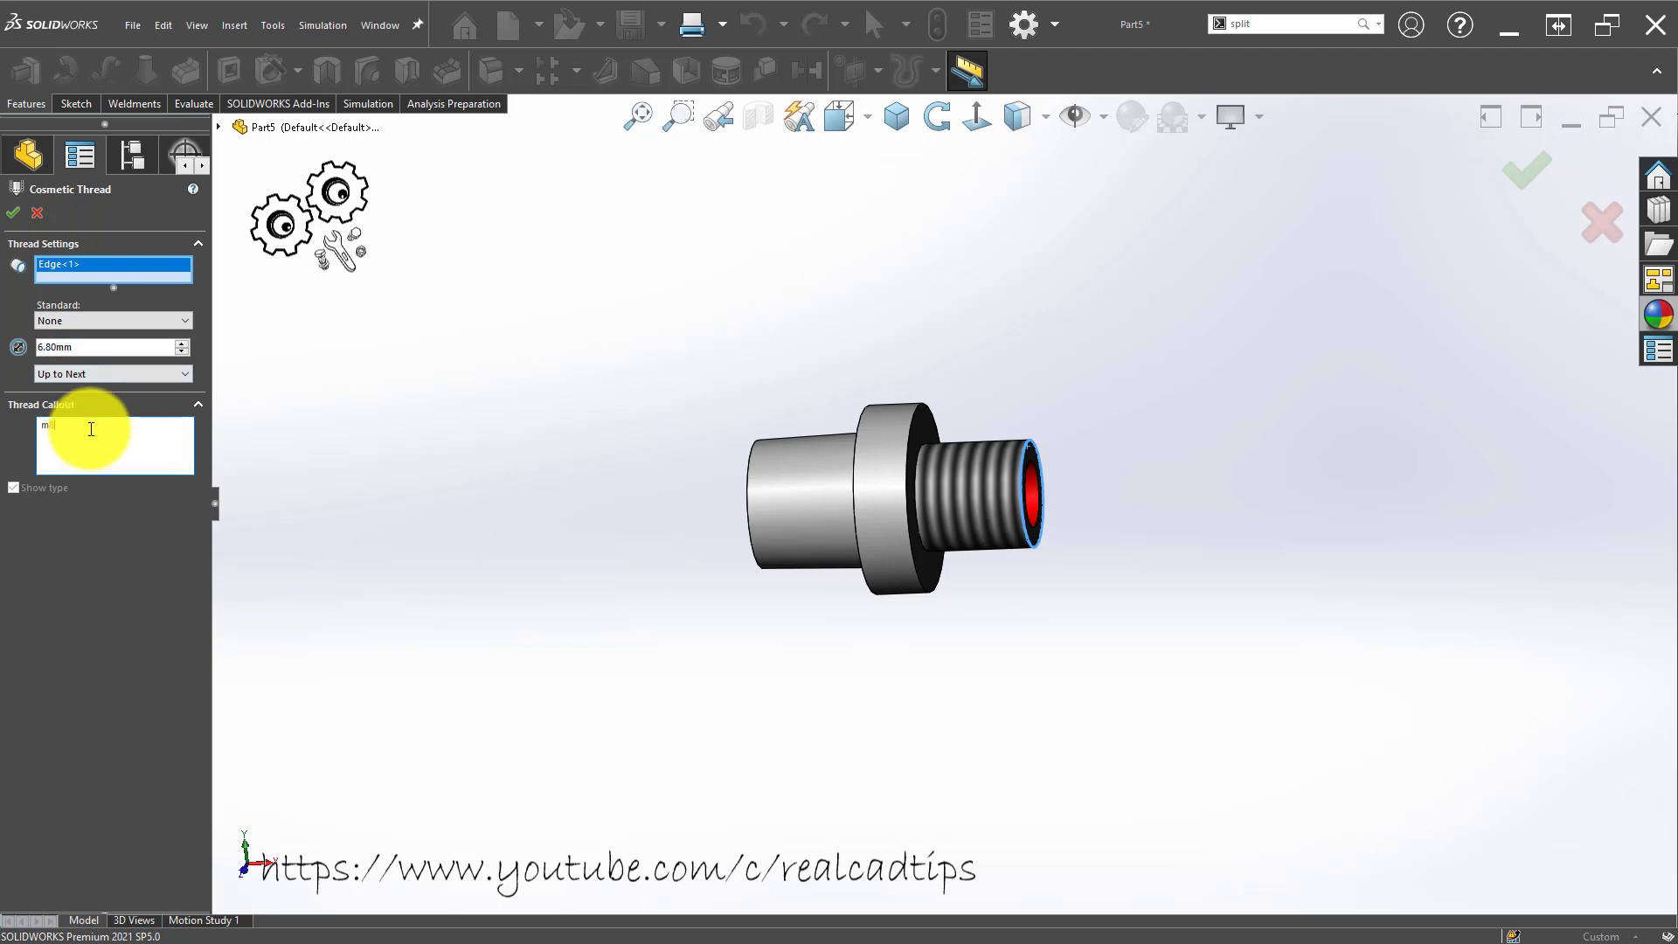
{"action": "key", "text": "BackSpace"}
{"action": "type", "text": "M8x1.0"}
{"action": "left_click", "coordinate": [13, 214]}
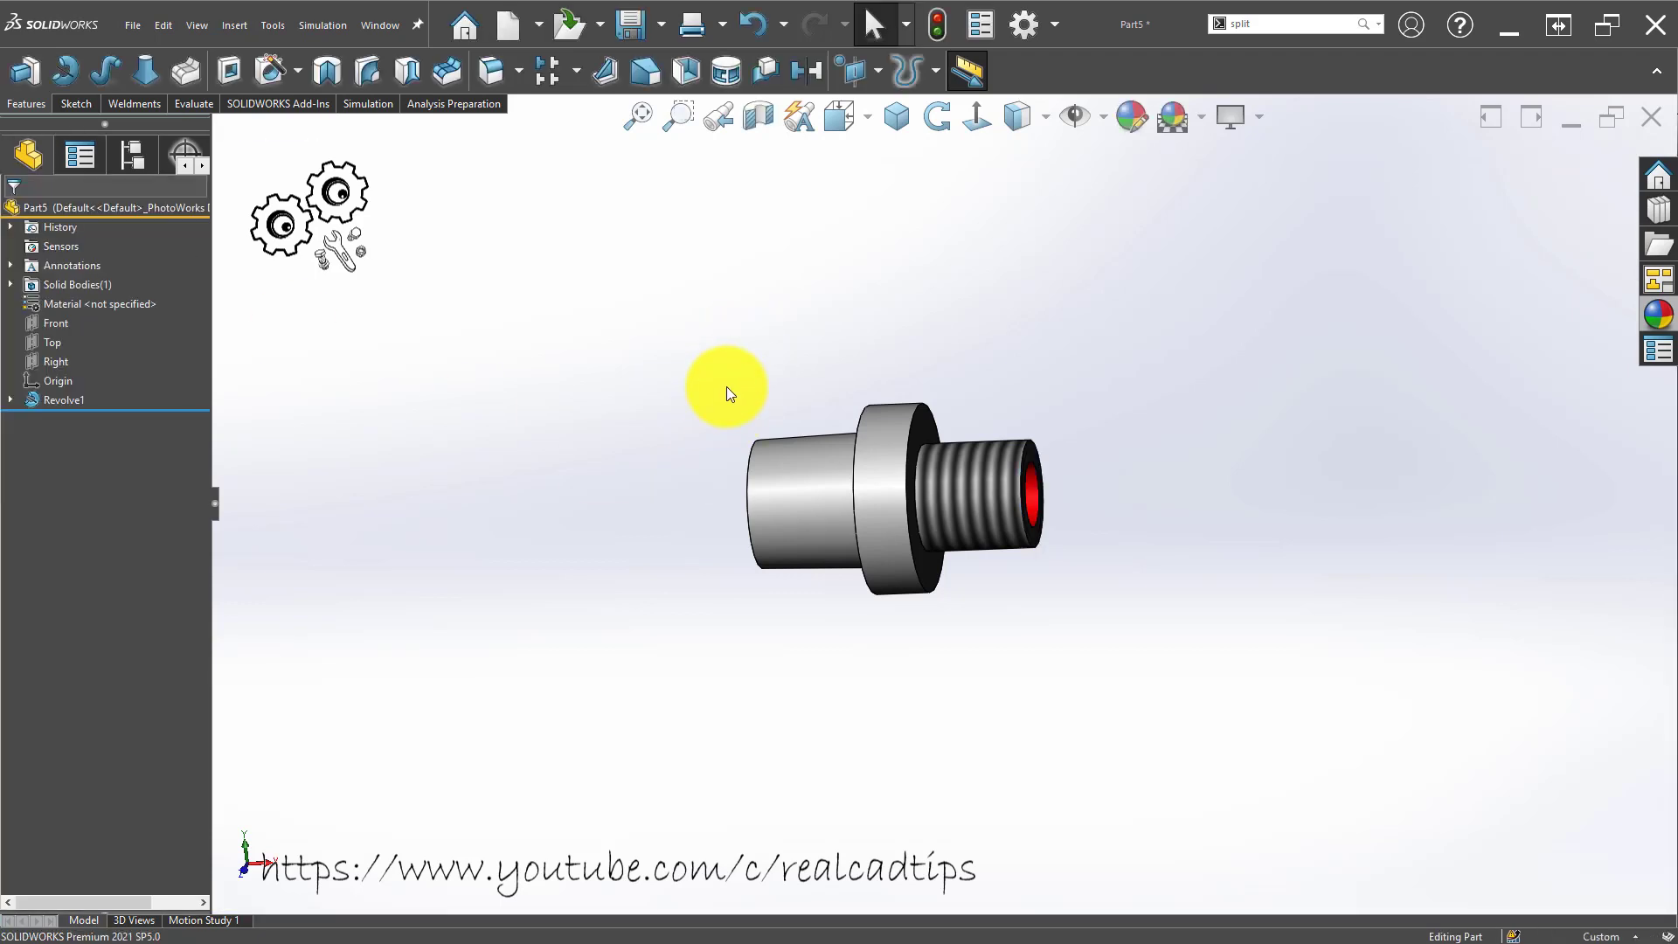
Open a new sketch on the flange's flat annular face toward the tapered end.
{"action": "middle_click_drag", "start_coordinate": [726, 386], "coordinate": [907, 447]}
{"action": "scroll", "coordinate": [845, 444], "scroll_direction": "down", "scroll_amount": 3}
{"action": "middle_click_drag", "start_coordinate": [749, 393], "coordinate": [764, 443]}
{"action": "scroll", "coordinate": [828, 455], "scroll_direction": "down", "scroll_amount": 1}
{"action": "scroll", "coordinate": [918, 409], "scroll_direction": "up", "scroll_amount": 3}
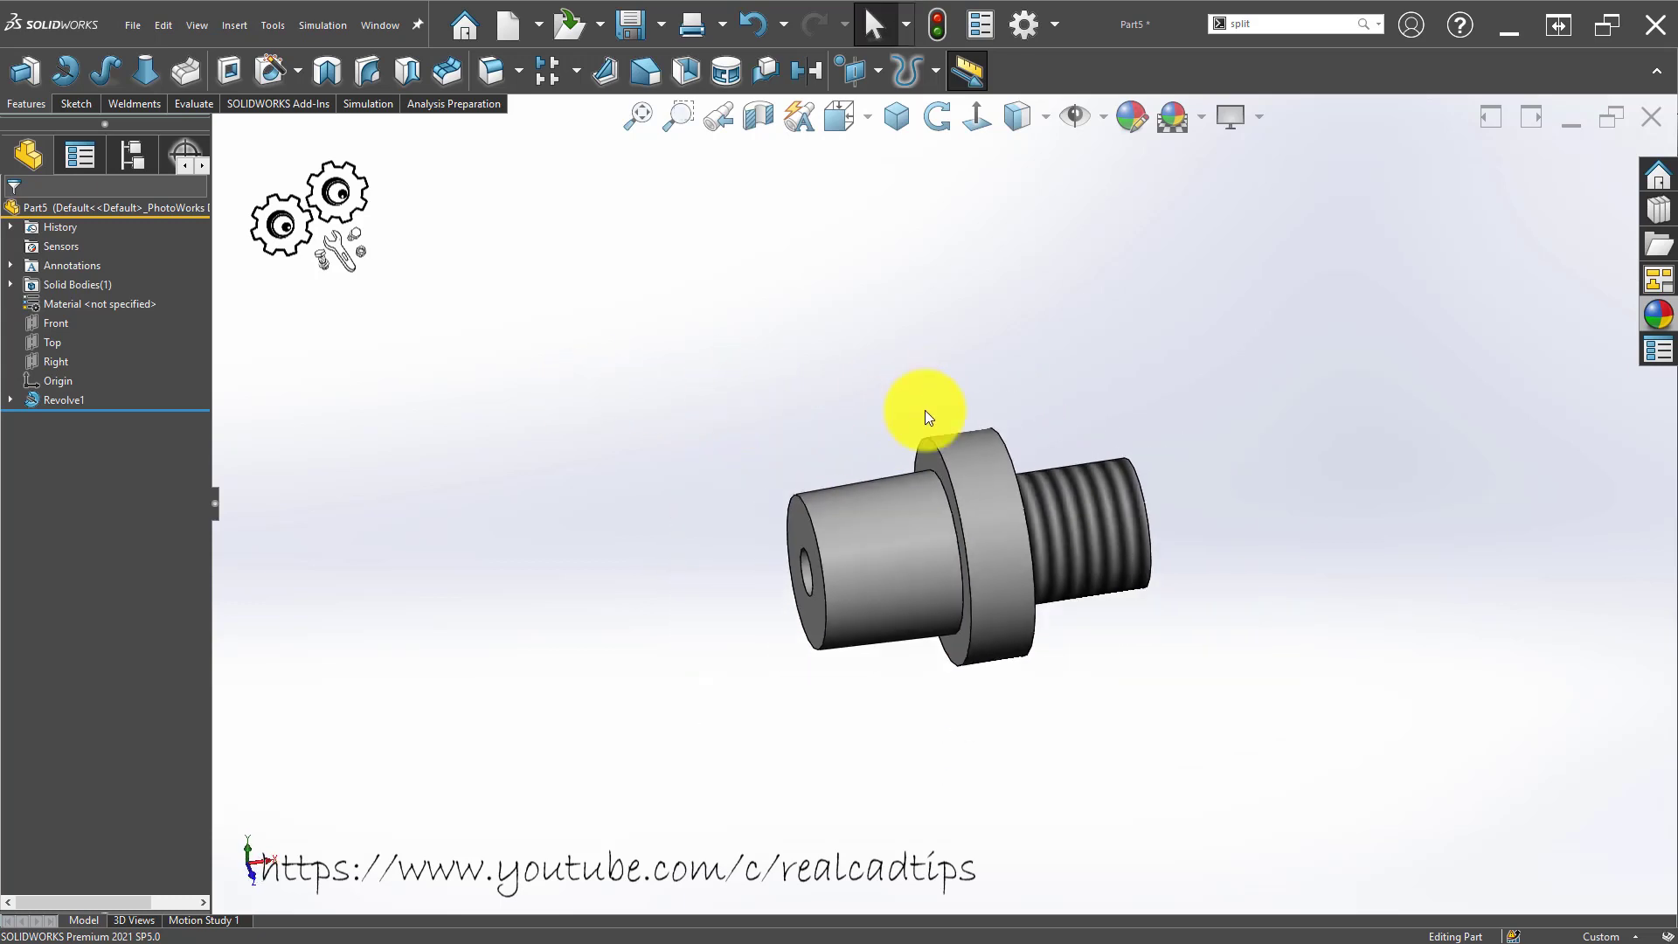
{"action": "scroll", "coordinate": [924, 411], "scroll_direction": "down", "scroll_amount": 4}
{"action": "left_click", "coordinate": [944, 527]}
{"action": "left_click", "coordinate": [1015, 482]}
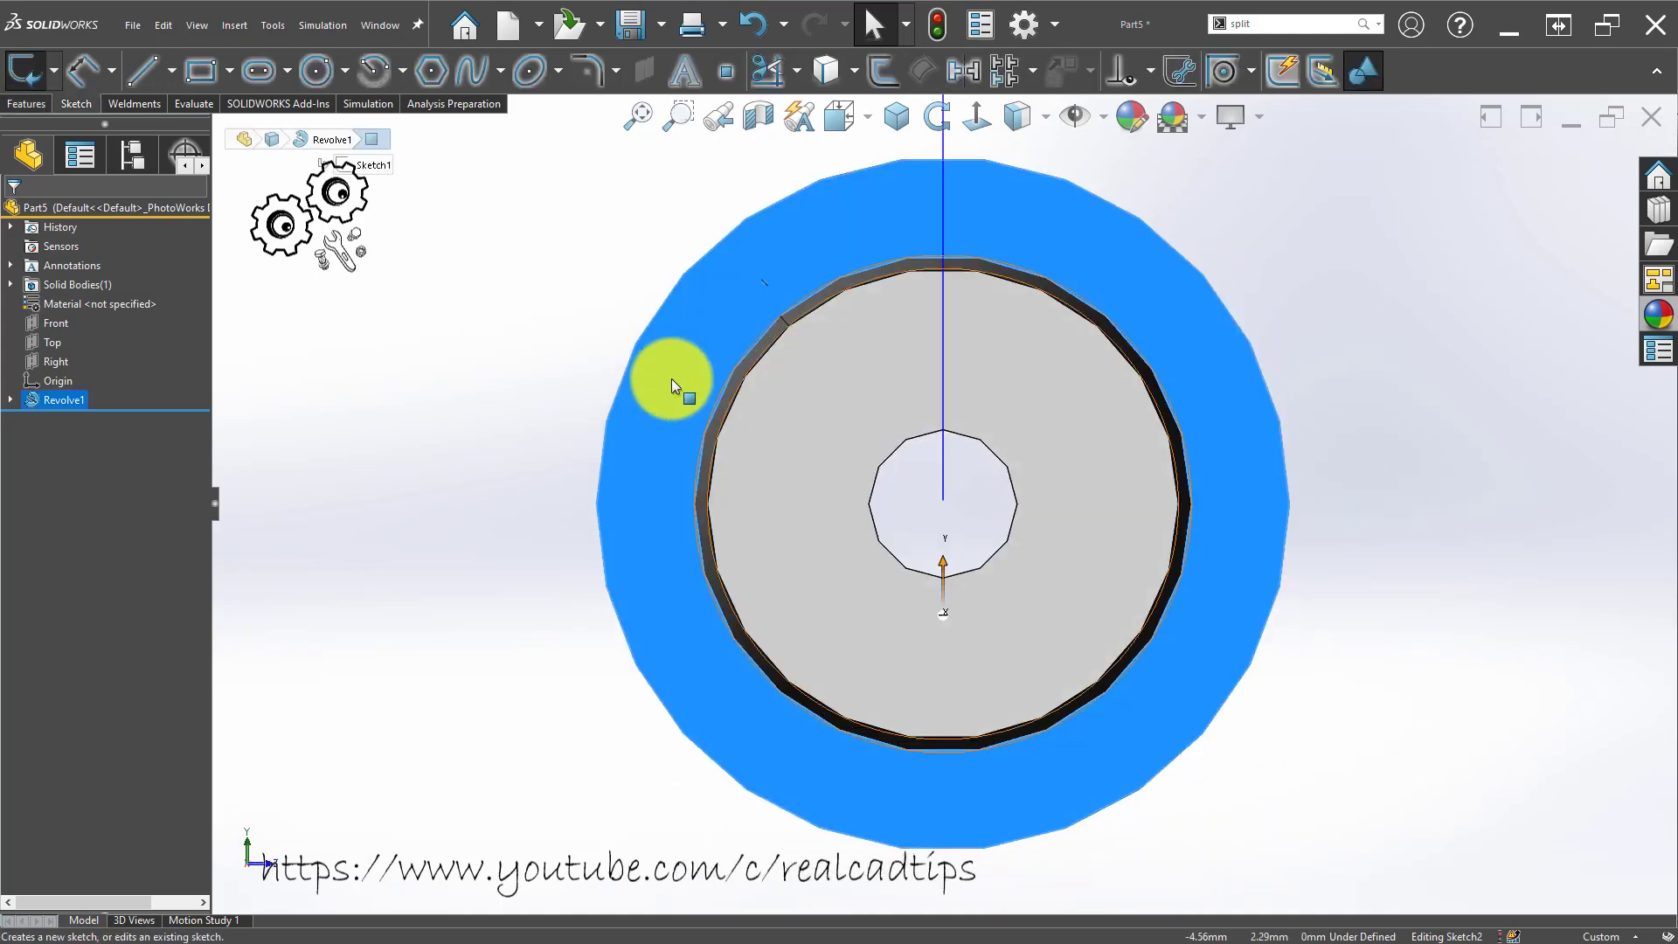
Sketch a six-sided polygon centered on the origin with an inscribed circle about 10.6 mm in diameter.
{"action": "left_click", "coordinate": [439, 76]}
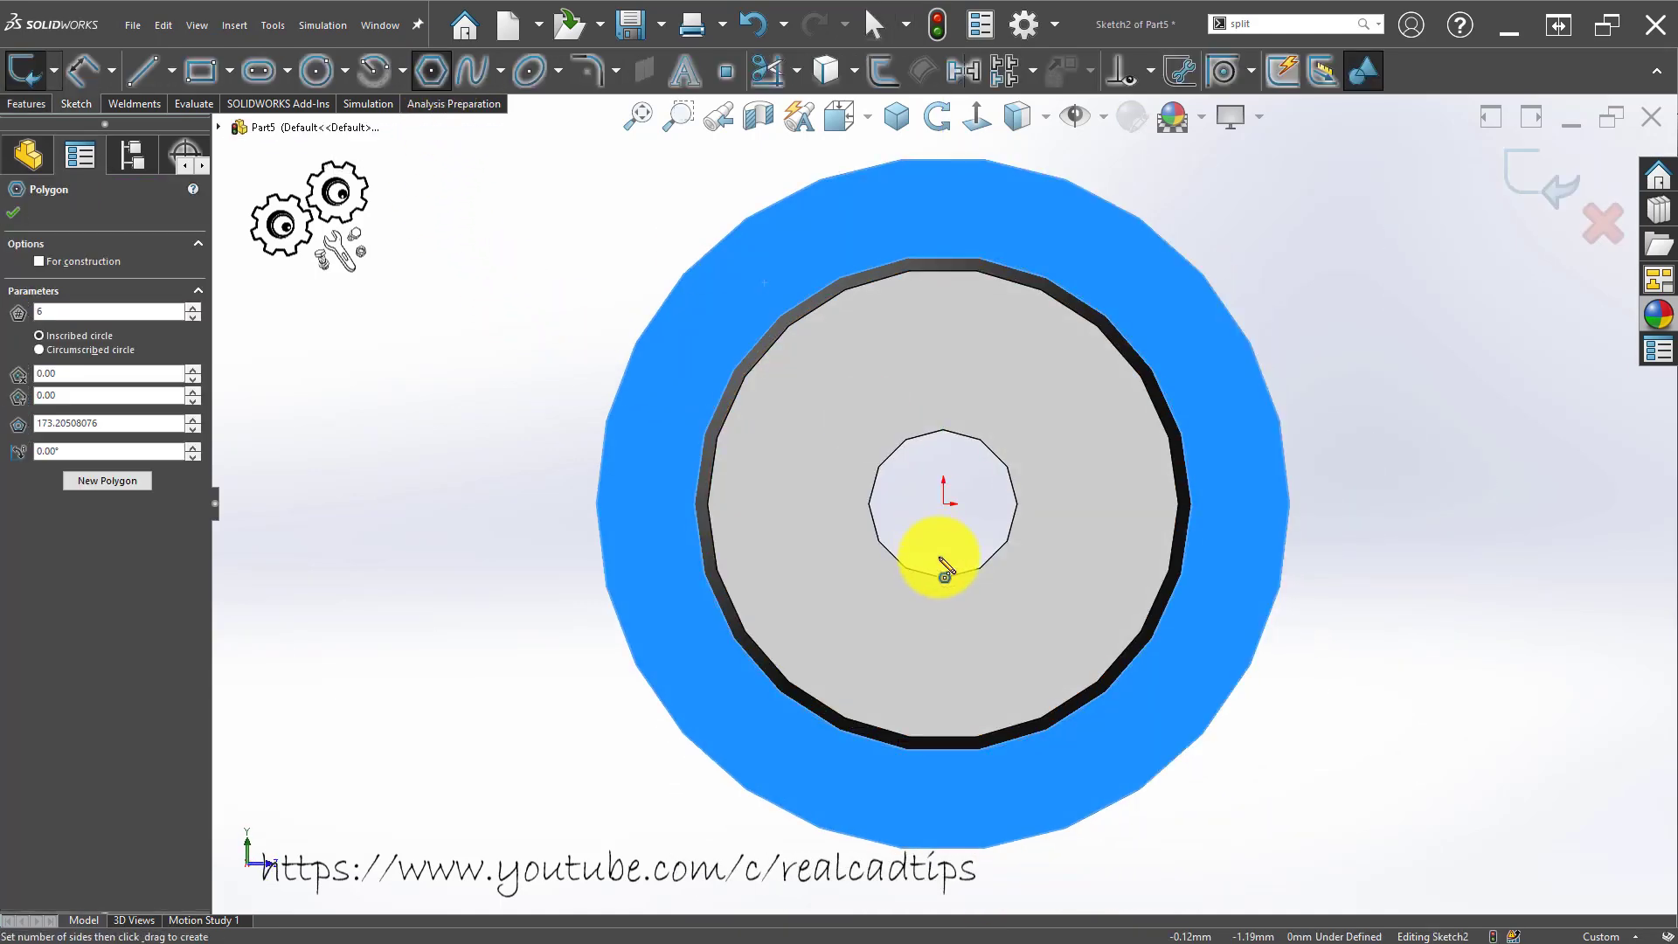
{"action": "left_click", "coordinate": [944, 507]}
{"action": "left_click", "coordinate": [951, 200]}
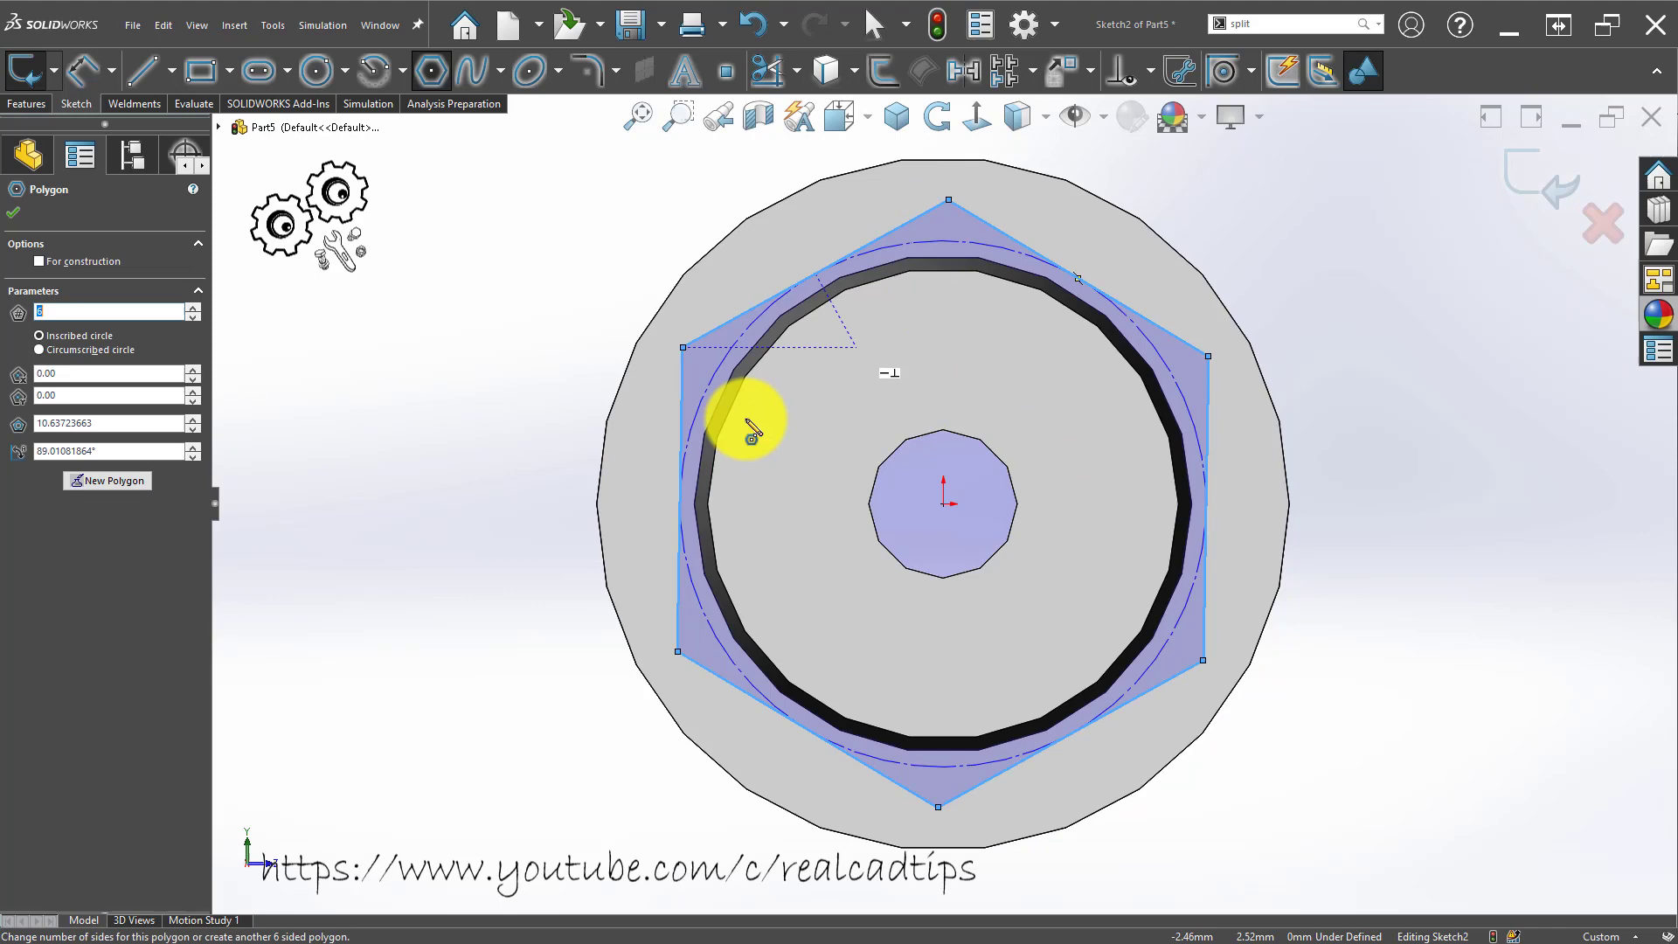
{"action": "key", "text": "Escape"}
Make one side of the hexagon tangent to the flange's outer circular edge.
{"action": "left_click", "coordinate": [681, 378]}
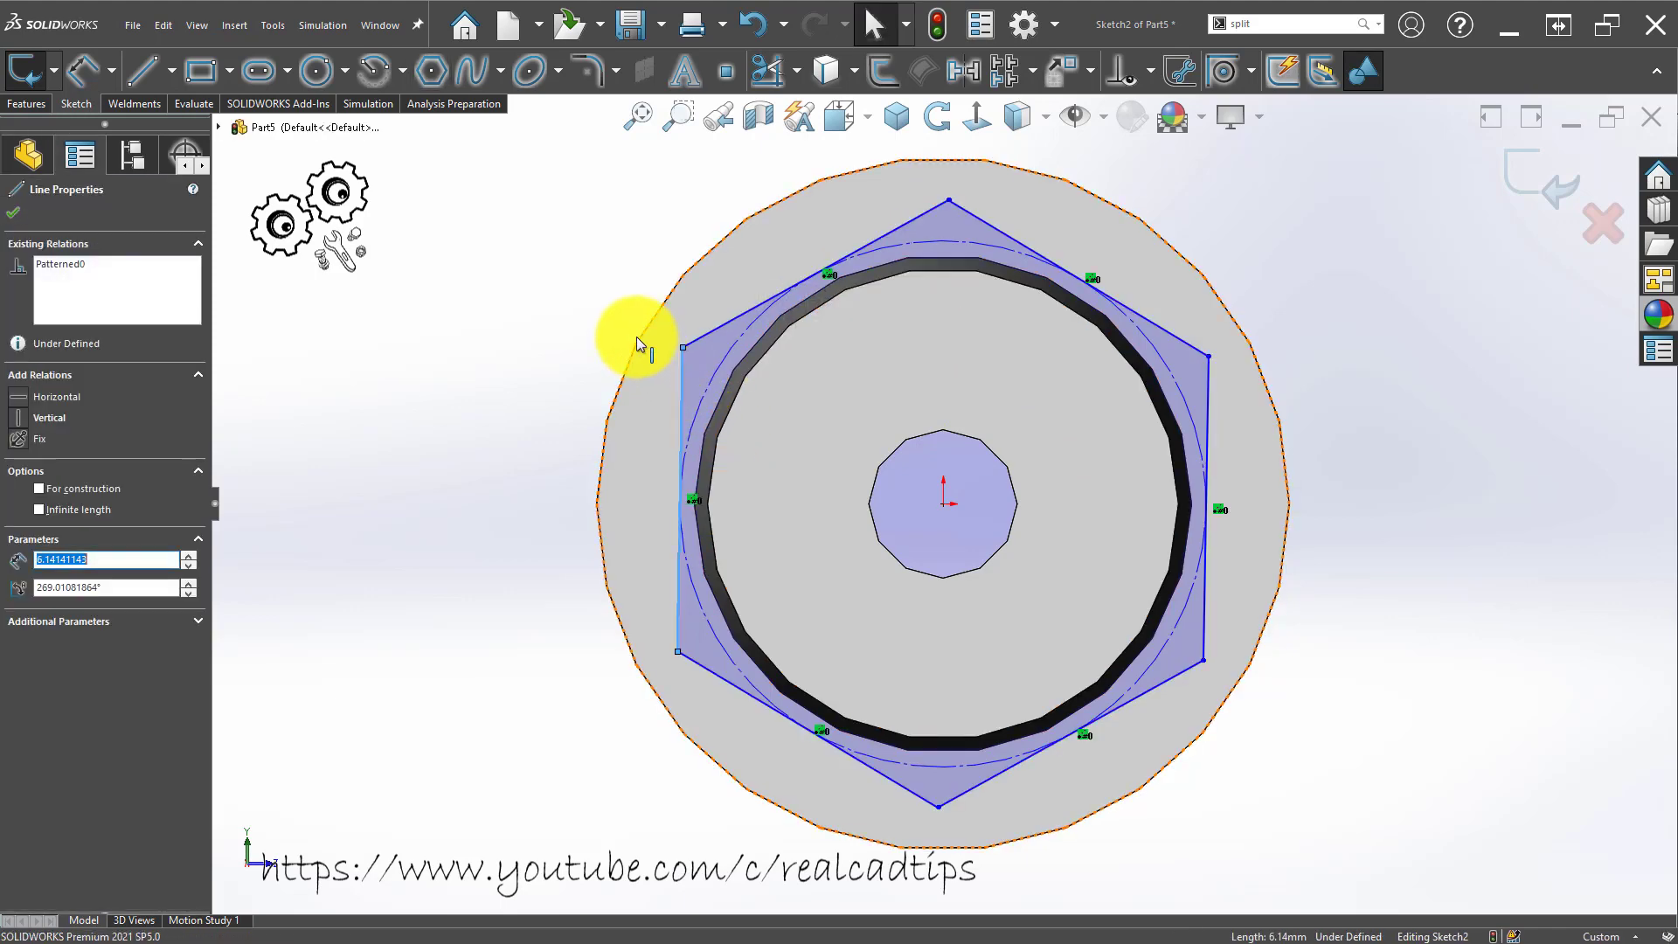
{"action": "left_click", "coordinate": [636, 348], "text": "ctrl"}
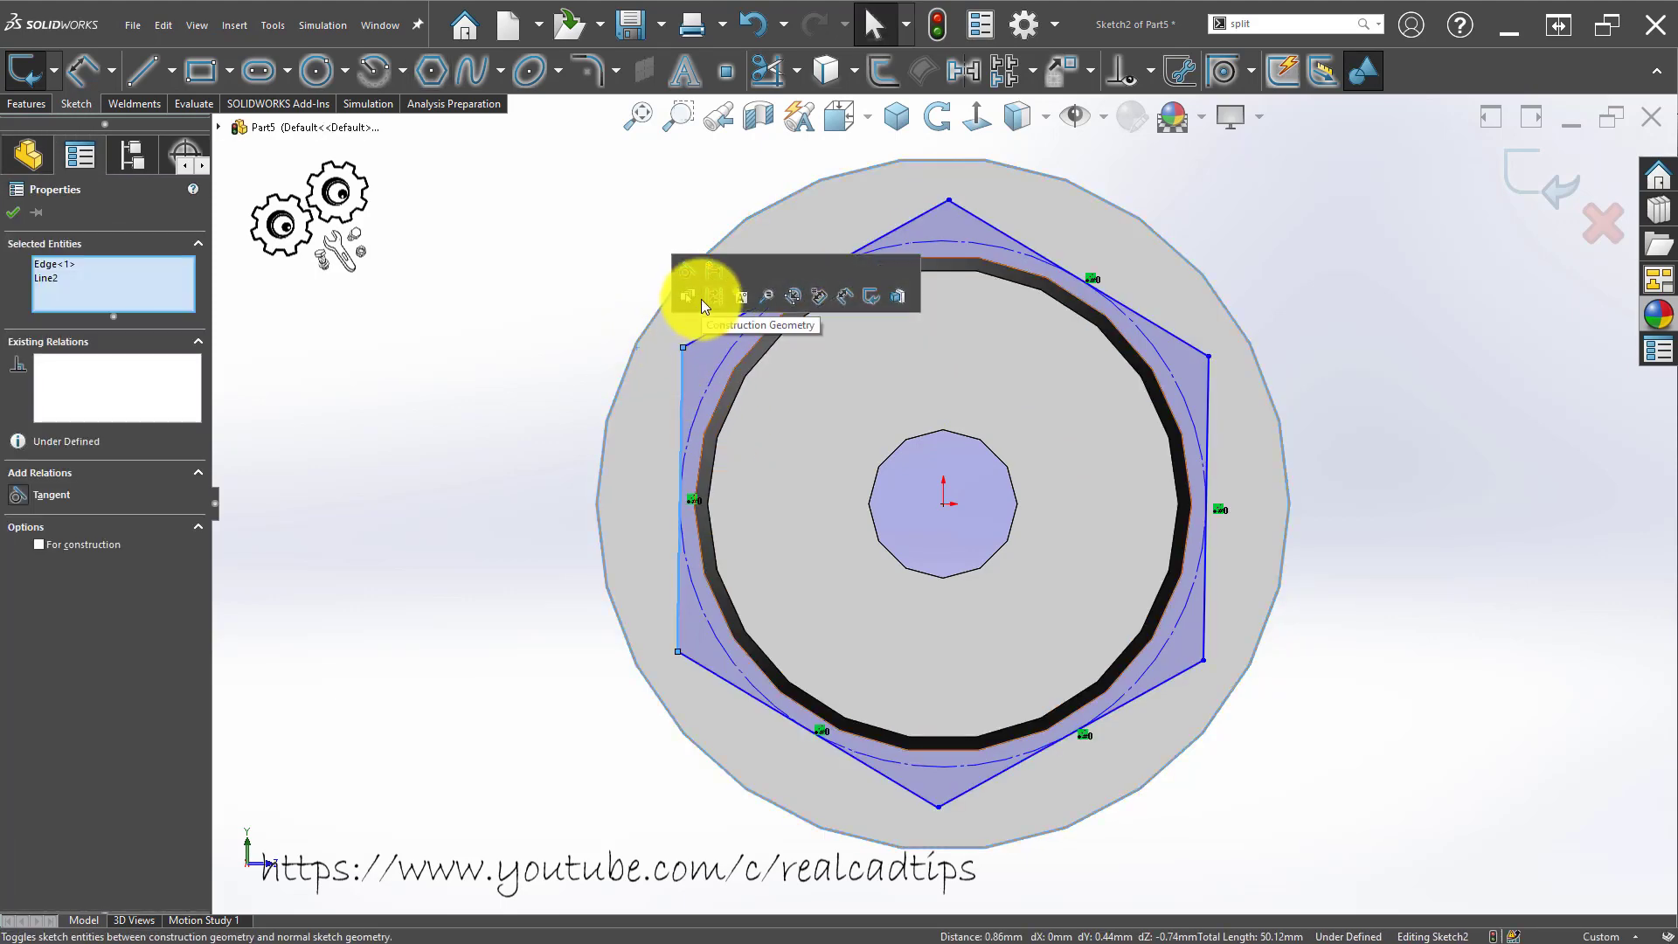
{"action": "left_click", "coordinate": [694, 265]}
{"action": "left_click", "coordinate": [565, 402]}
Start a Boss-Extrude of the hexagon sketch and set its end condition to Up To Surface.
{"action": "scroll", "coordinate": [747, 421], "scroll_direction": "up", "scroll_amount": 3}
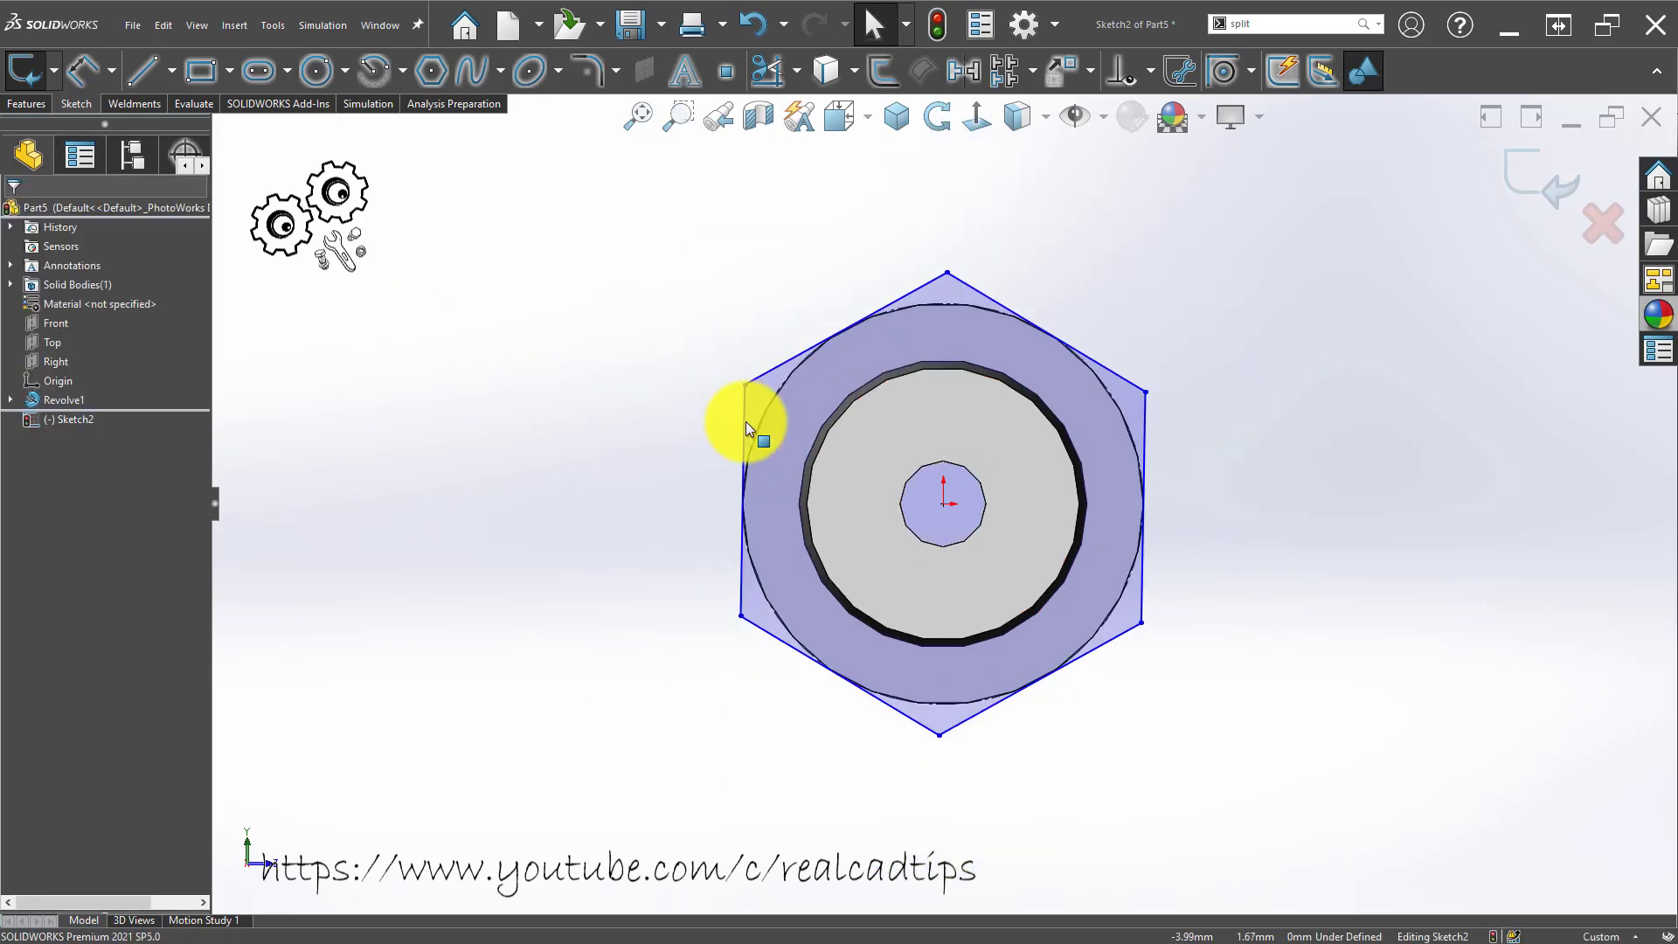
{"action": "mouse_move", "coordinate": [747, 421]}
{"action": "middle_mouse_down"}
{"action": "mouse_move", "coordinate": [562, 607]}
{"action": "mouse_move", "coordinate": [995, 364]}
{"action": "mouse_move", "coordinate": [970, 388]}
{"action": "middle_mouse_up"}
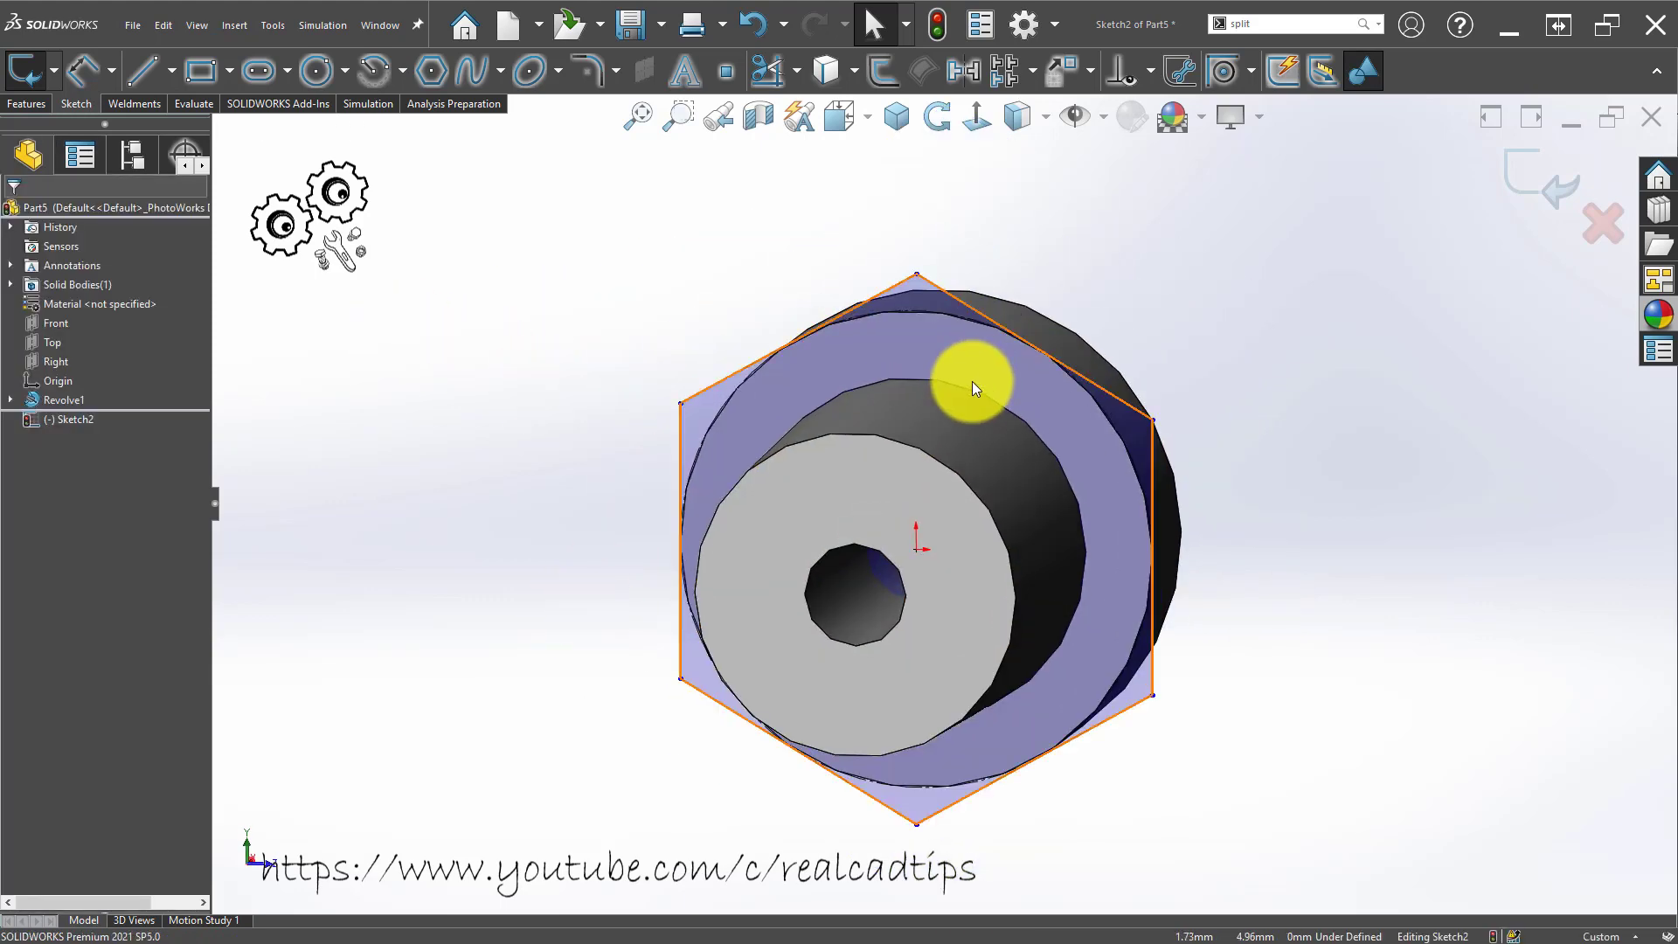
{"action": "left_click", "coordinate": [972, 388]}
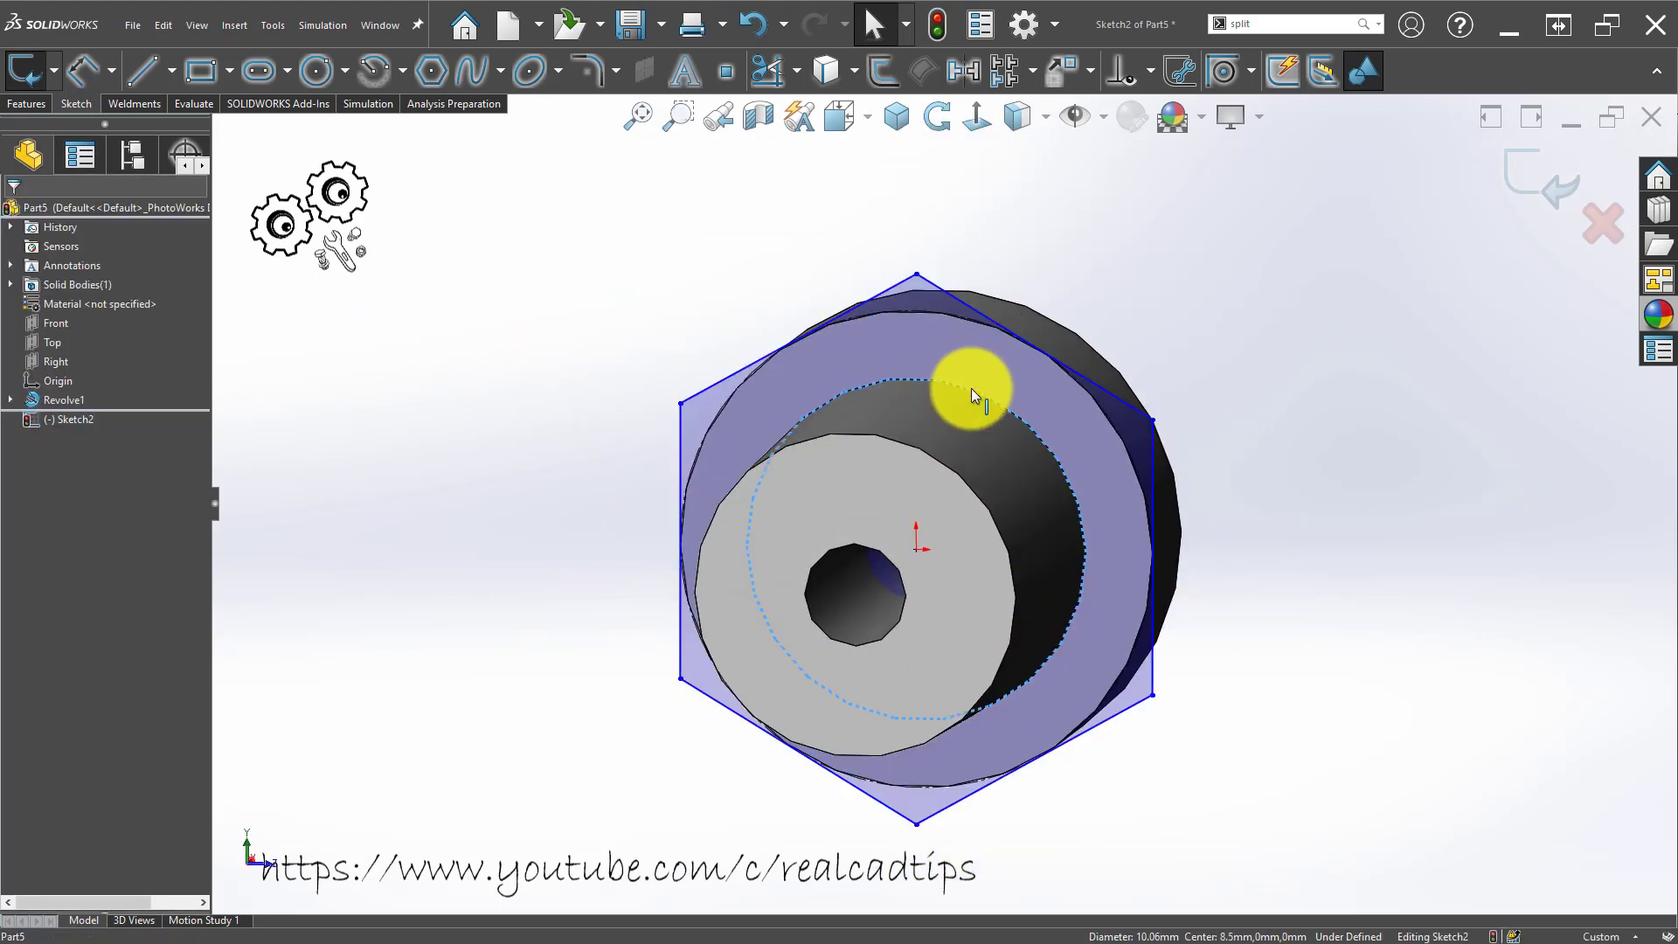
{"action": "left_click", "coordinate": [825, 72]}
{"action": "mouse_move", "coordinate": [1099, 337]}
{"action": "middle_mouse_down"}
{"action": "mouse_move", "coordinate": [1041, 423]}
{"action": "mouse_move", "coordinate": [992, 451]}
{"action": "middle_mouse_up"}
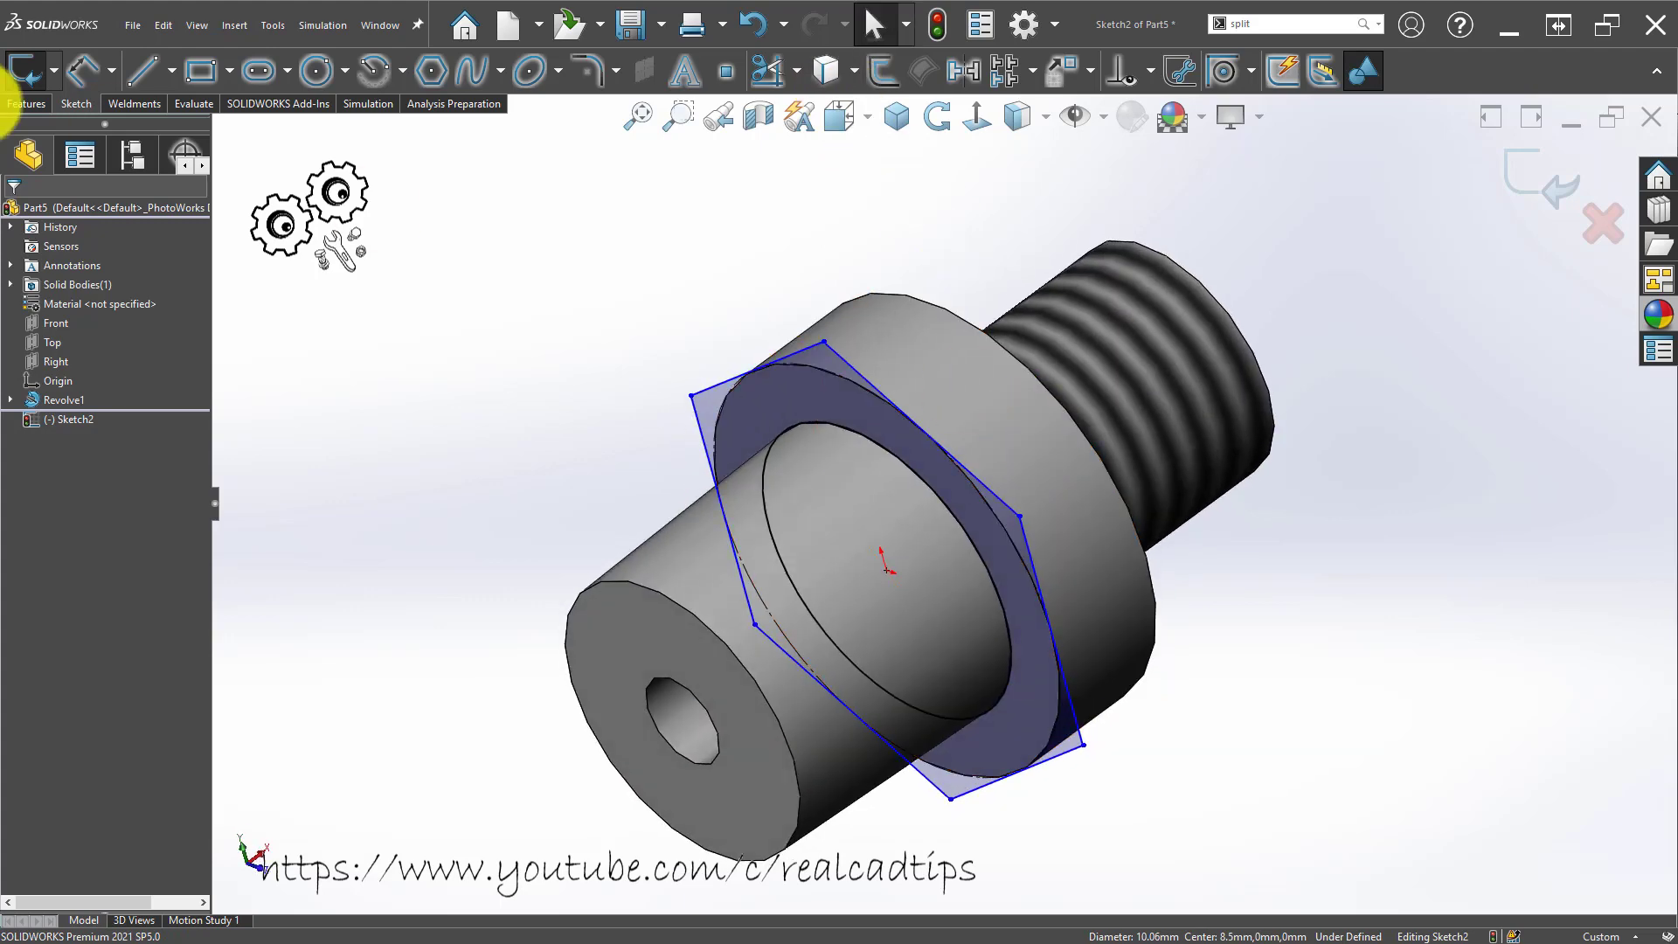
{"action": "left_click", "coordinate": [26, 104]}
{"action": "middle_click_drag", "start_coordinate": [787, 424], "coordinate": [926, 487]}
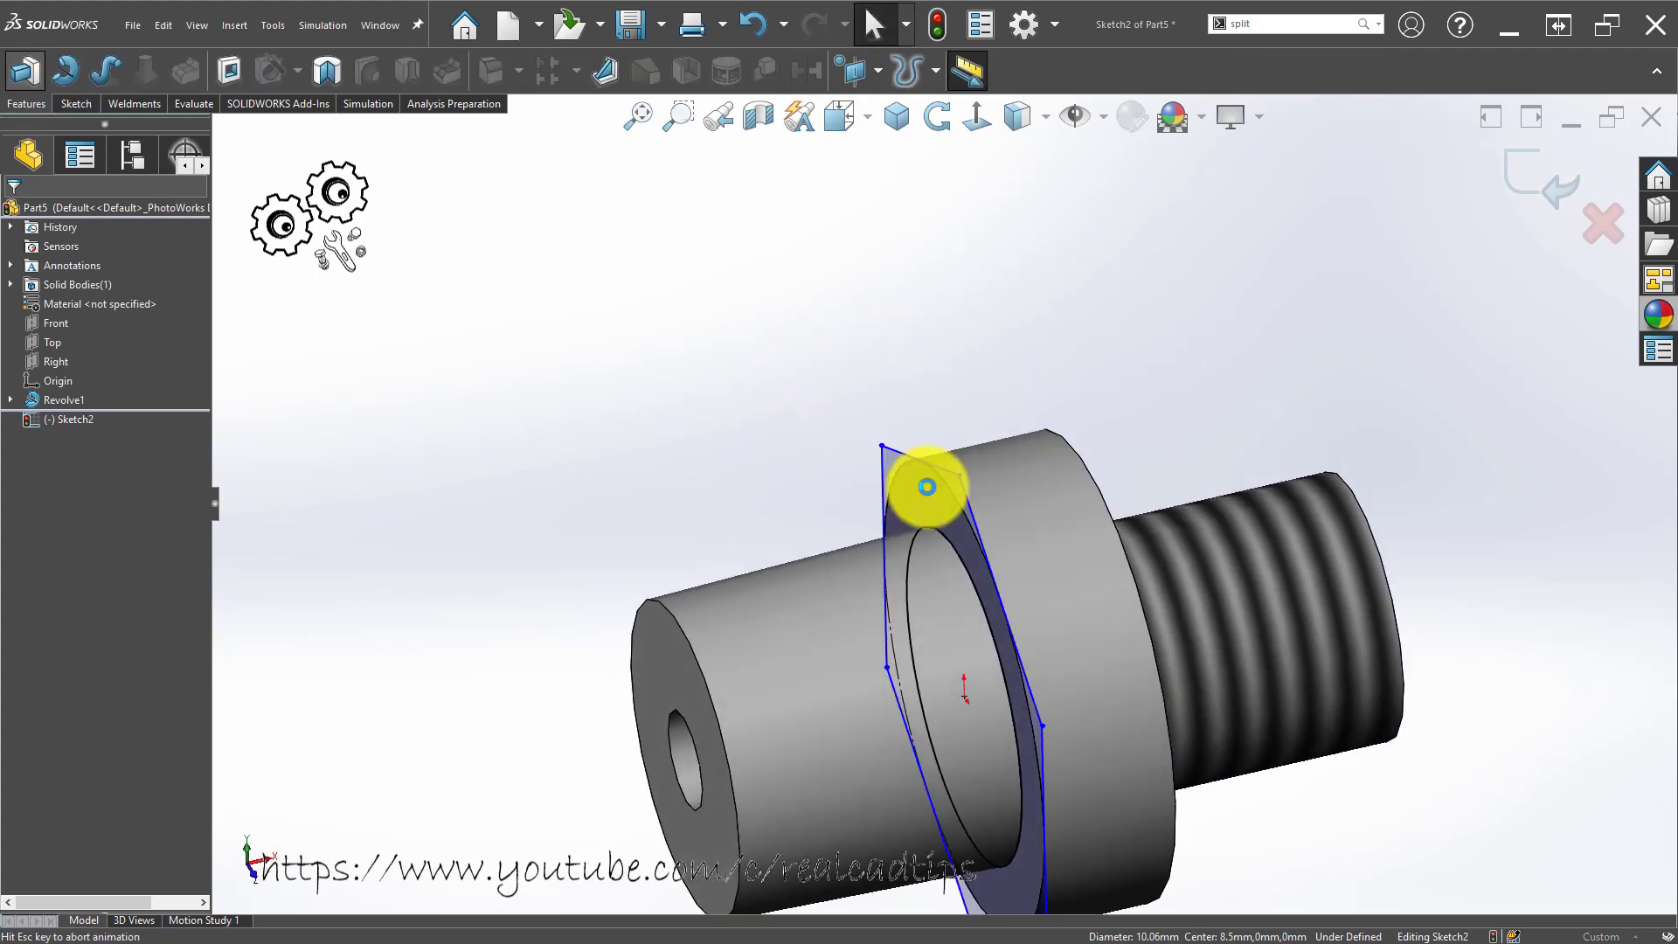
{"action": "left_click", "coordinate": [103, 320]}
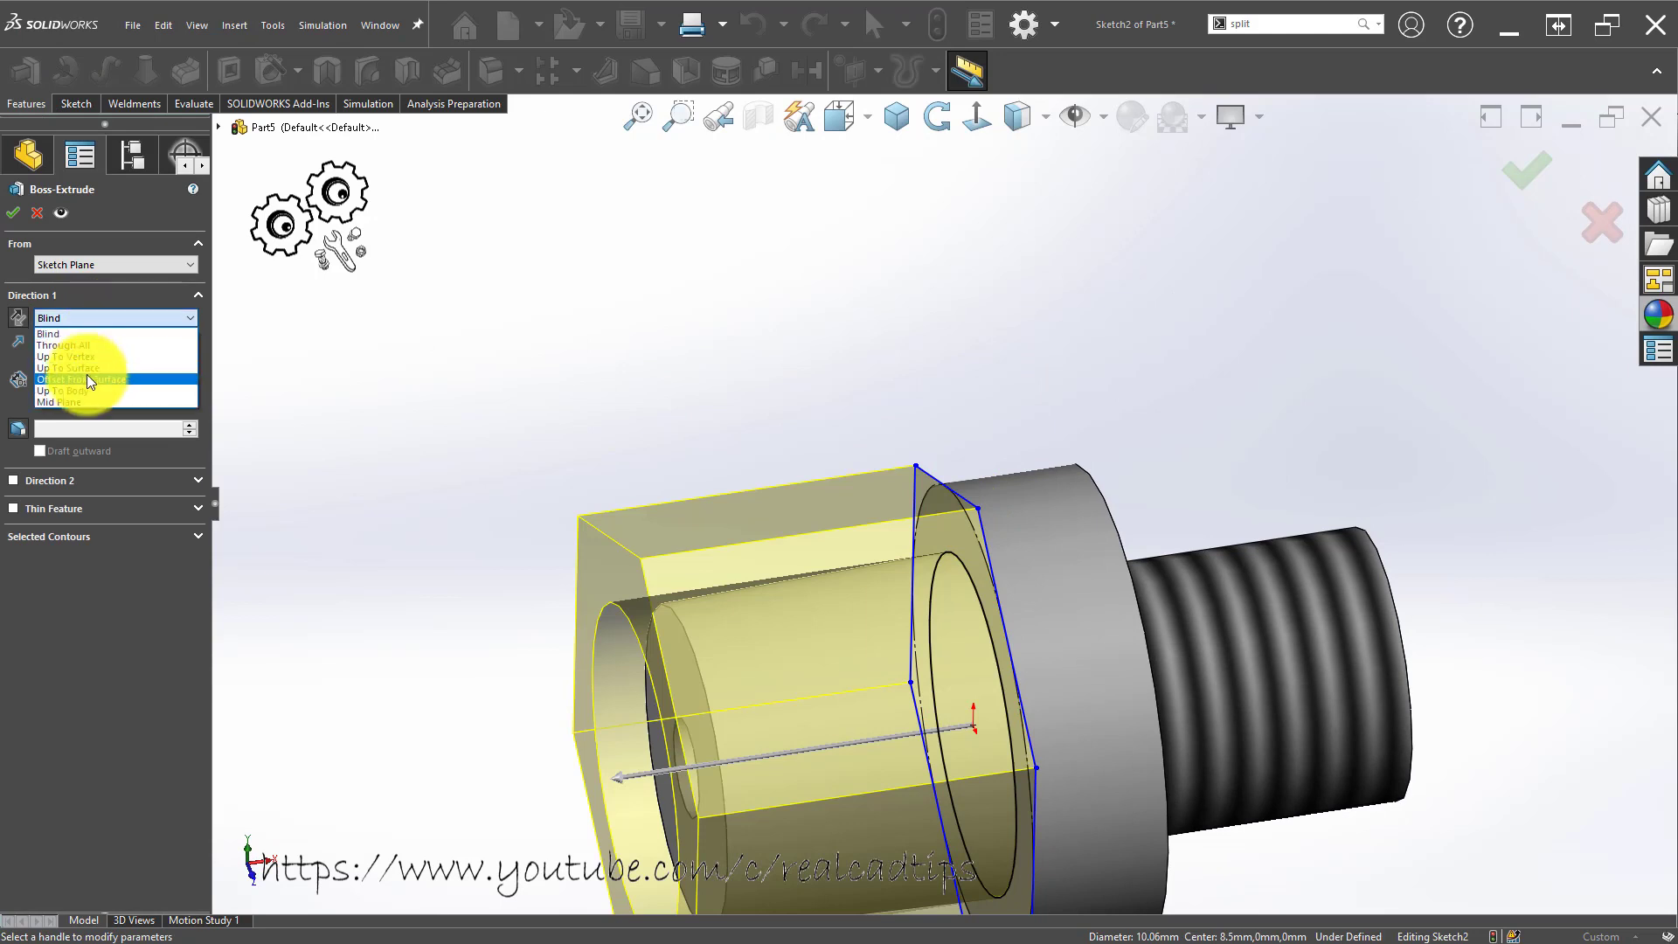
{"action": "left_click", "coordinate": [102, 365]}
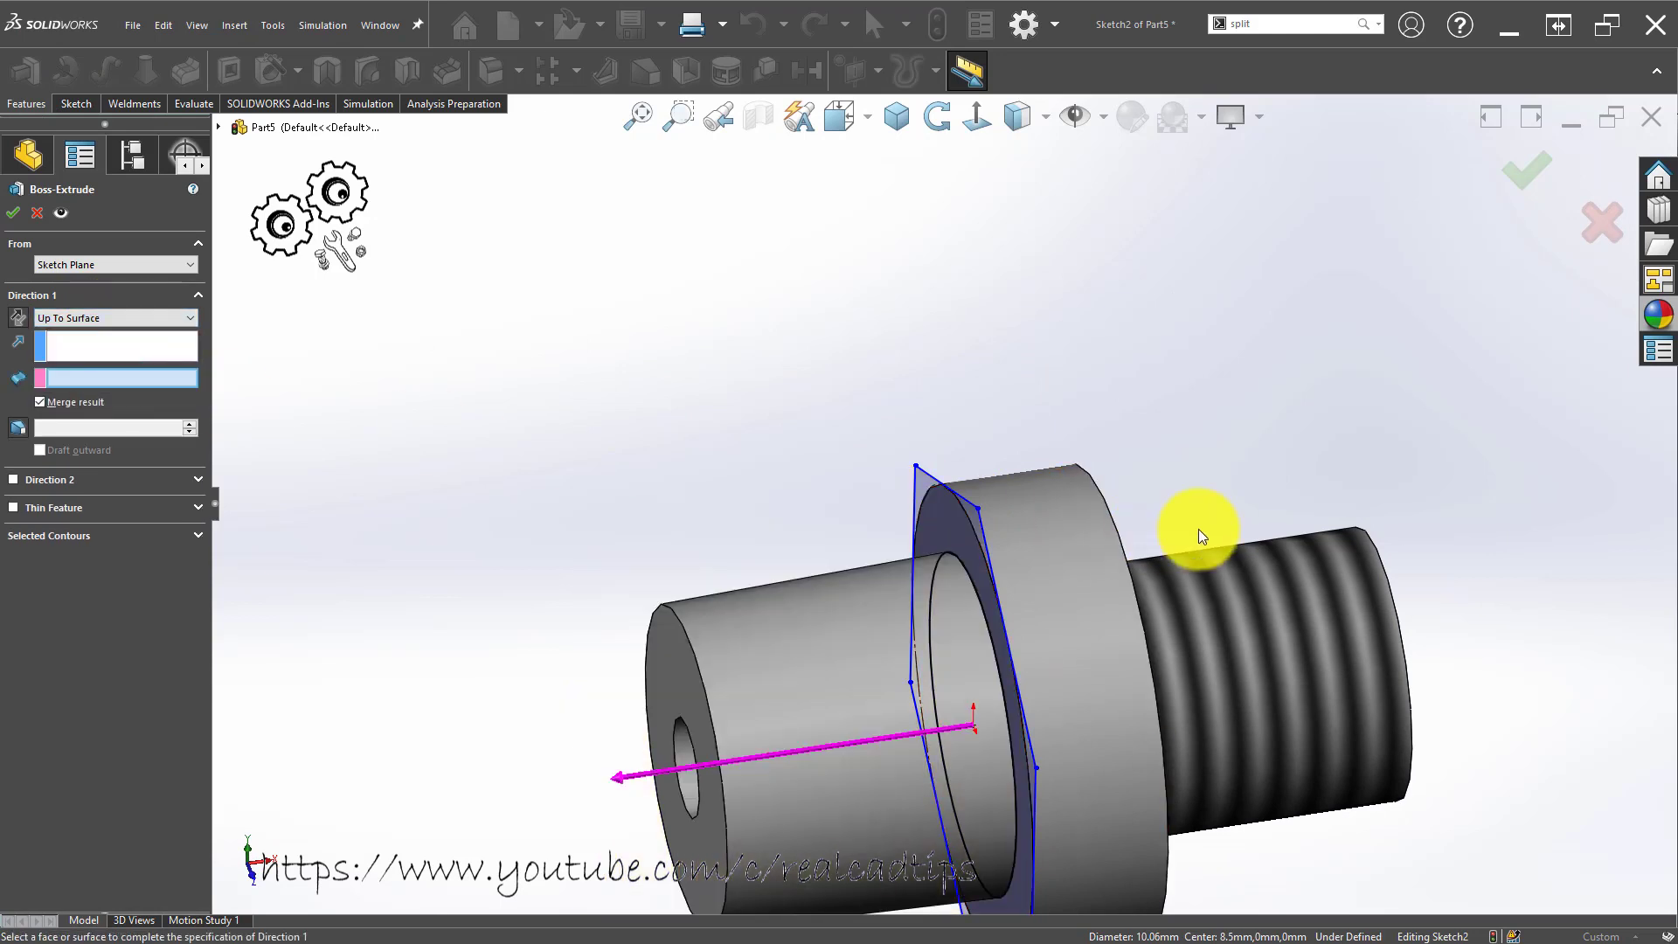
Choose the hidden flange face on the M8 thread side as the extrusion's end surface and accept the feature.
{"action": "right_click", "coordinate": [1098, 499]}
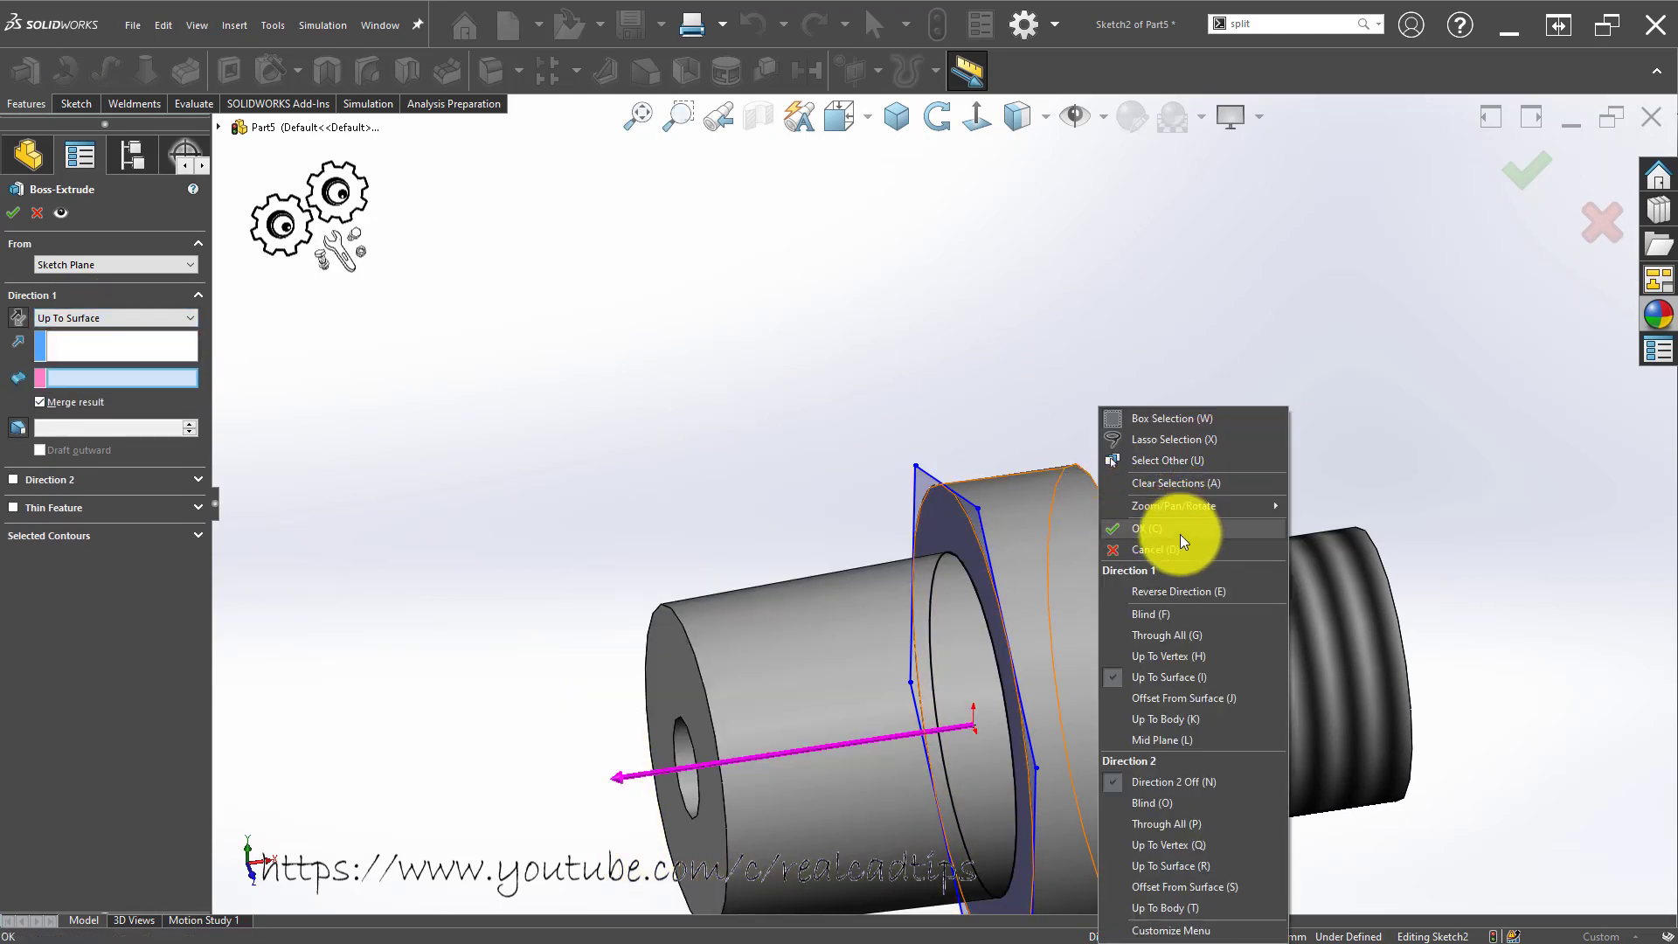
{"action": "left_click", "coordinate": [1197, 461]}
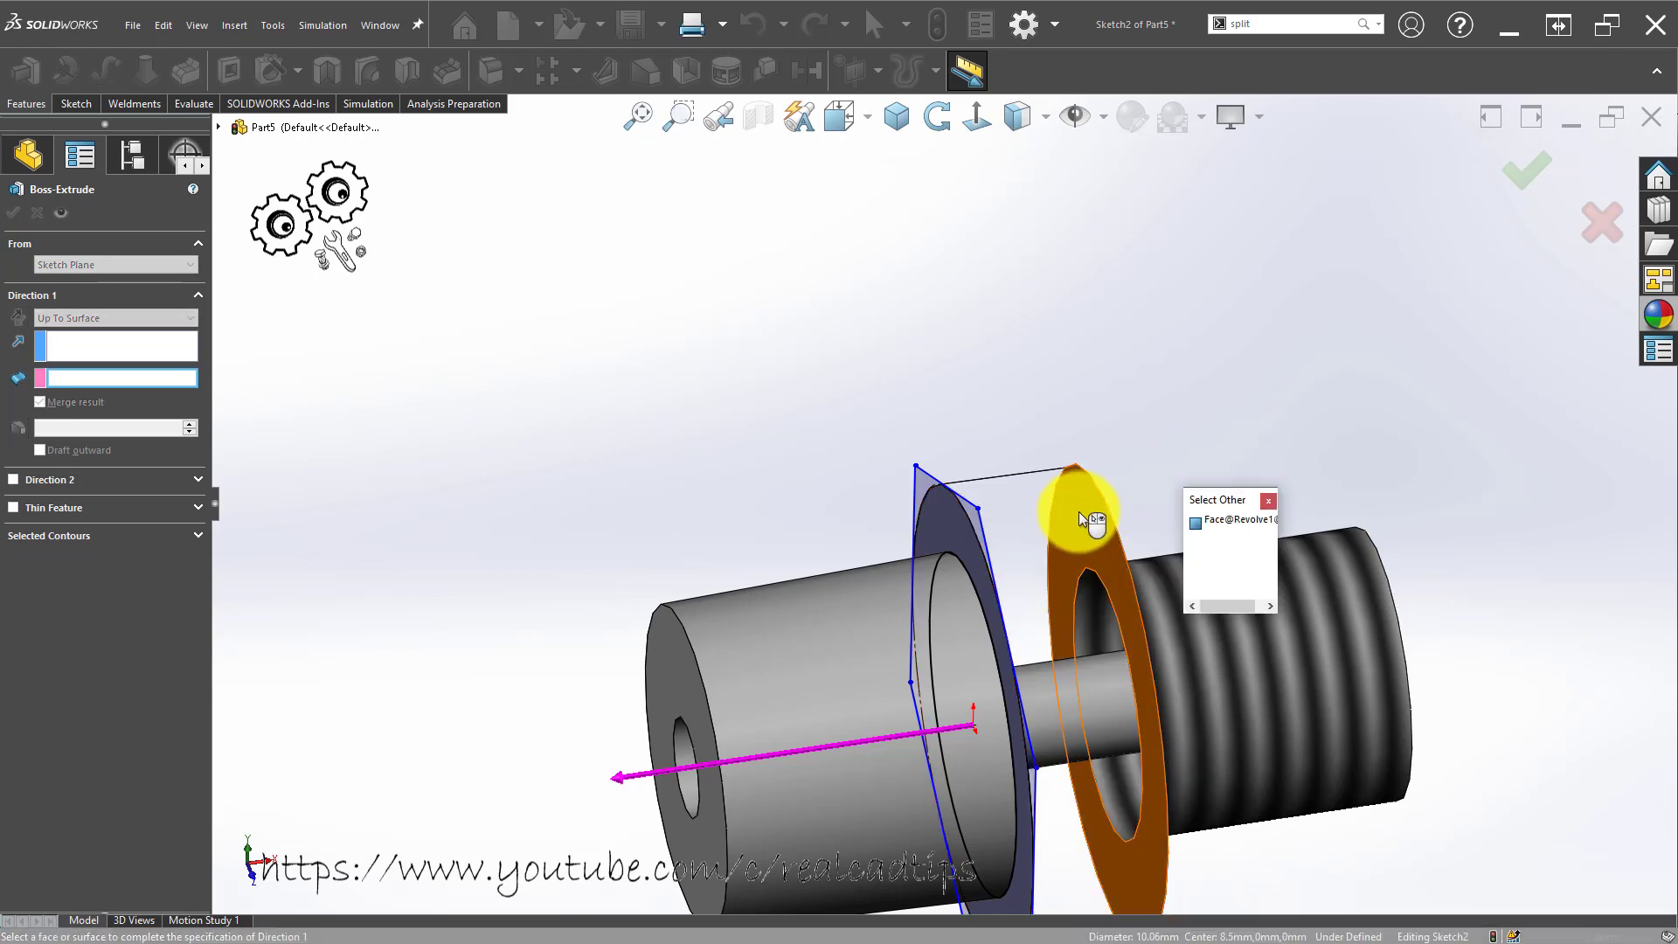
{"action": "left_click", "coordinate": [1082, 511]}
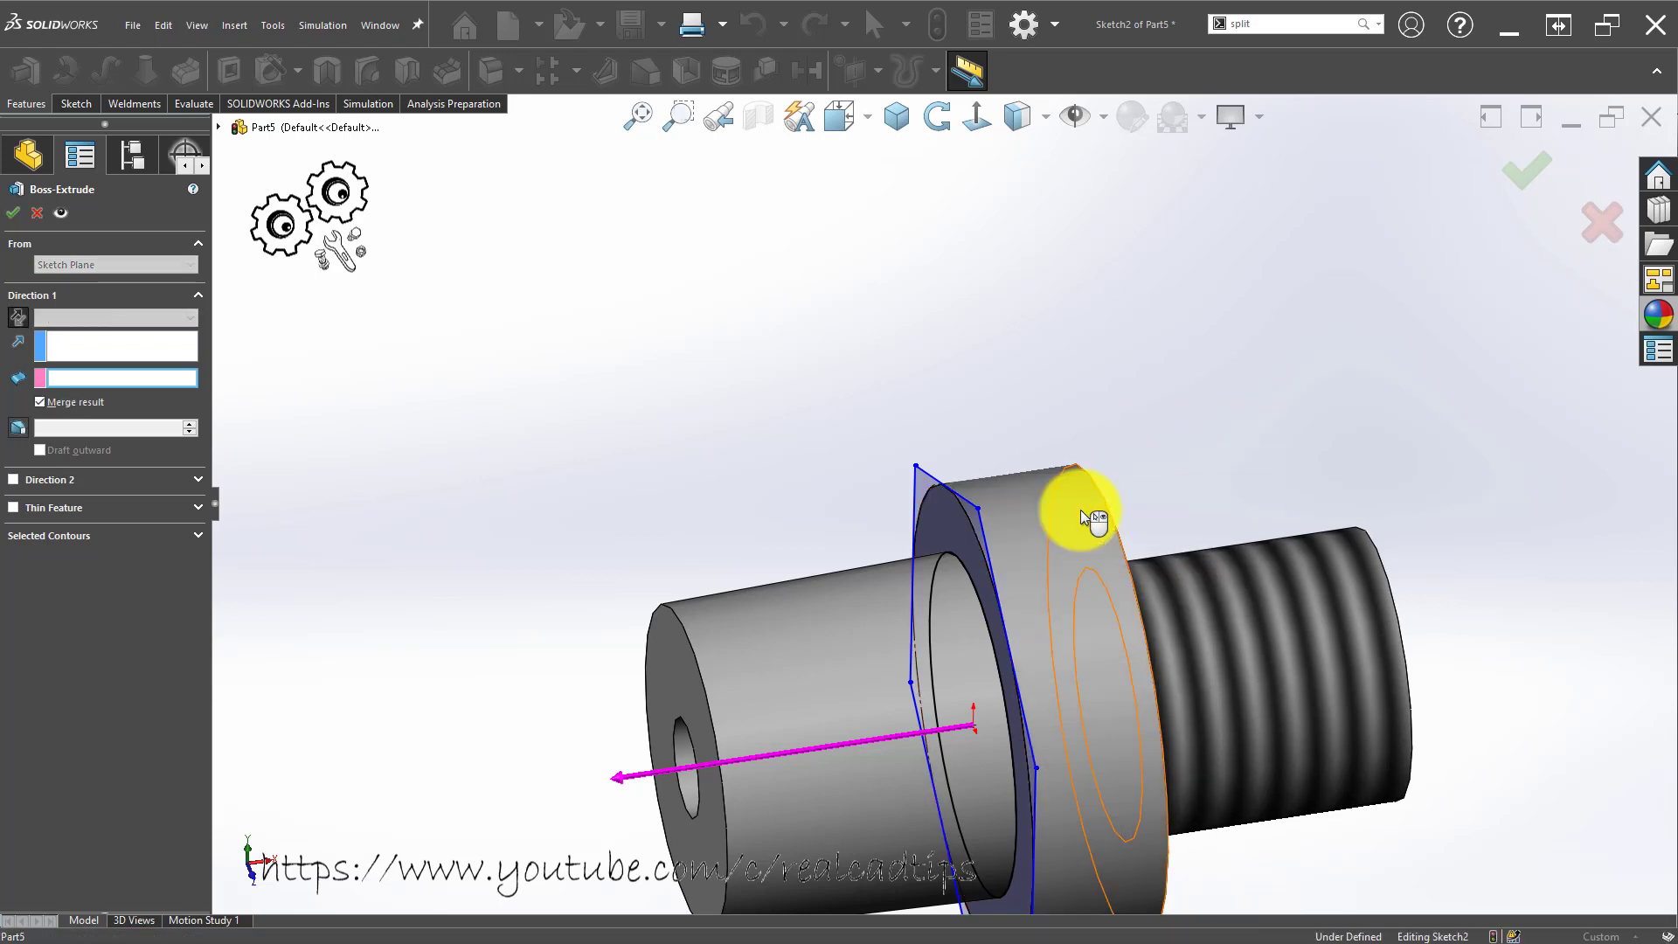
{"action": "left_click", "coordinate": [1521, 167]}
{"action": "scroll", "coordinate": [839, 395], "scroll_direction": "up", "scroll_amount": 1}
{"action": "left_click", "coordinate": [688, 437]}
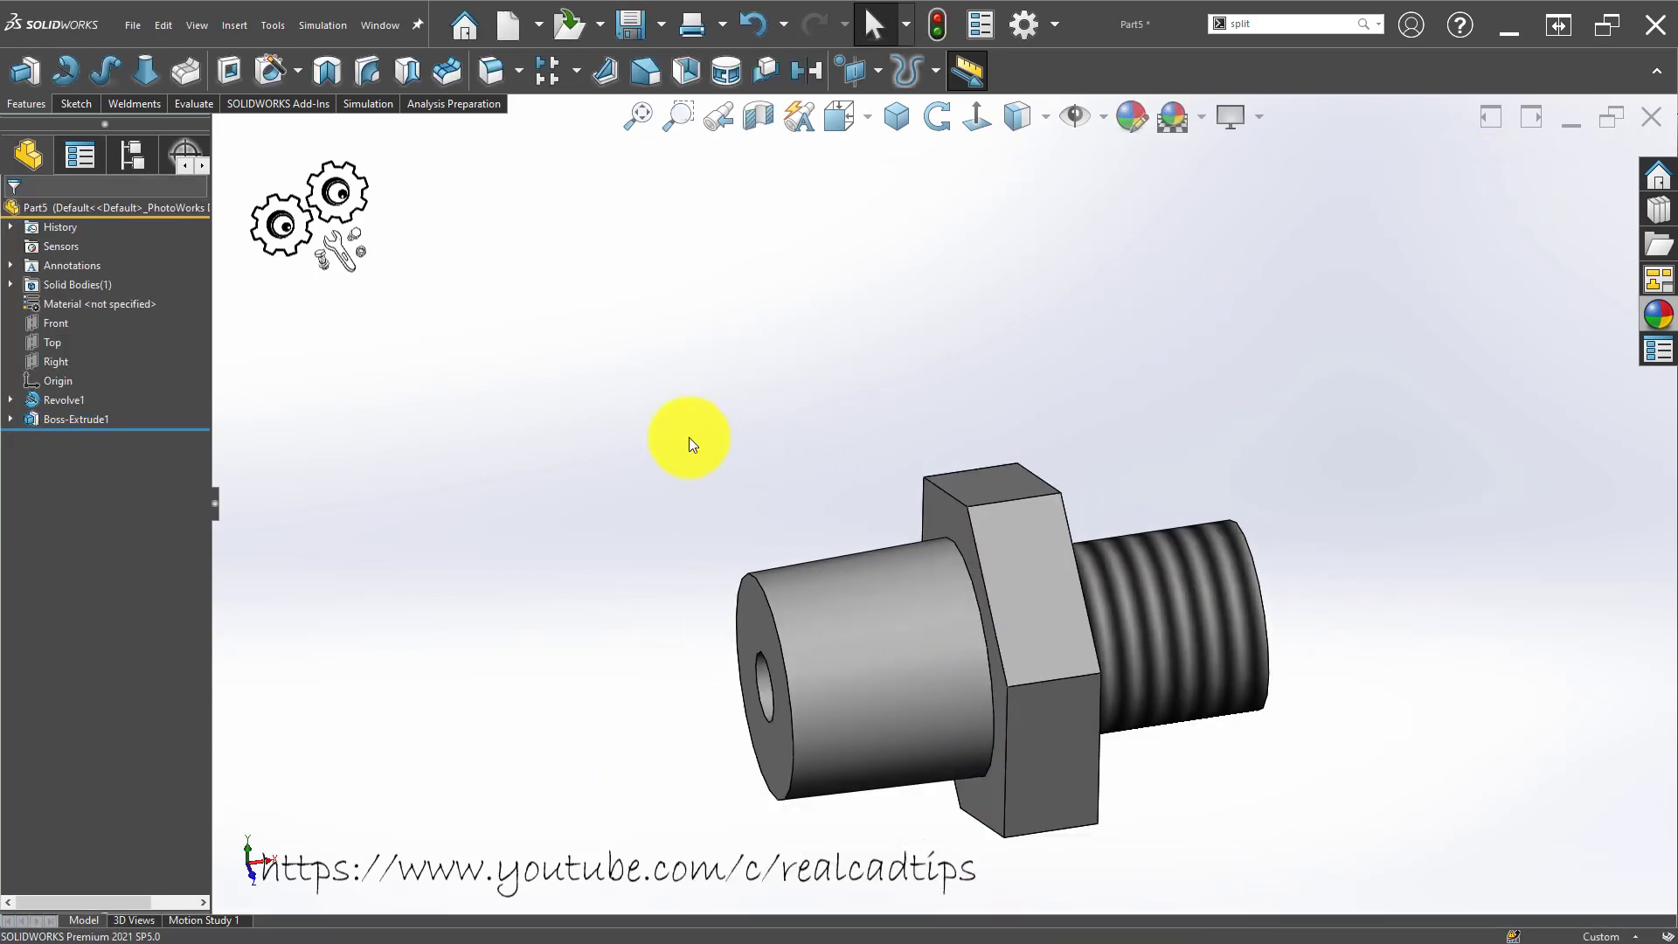
Add a cosmetic thread from the tapered end's outer circular edge with an 8.60 mm diameter, Up to Next.
{"action": "left_click", "coordinate": [237, 28]}
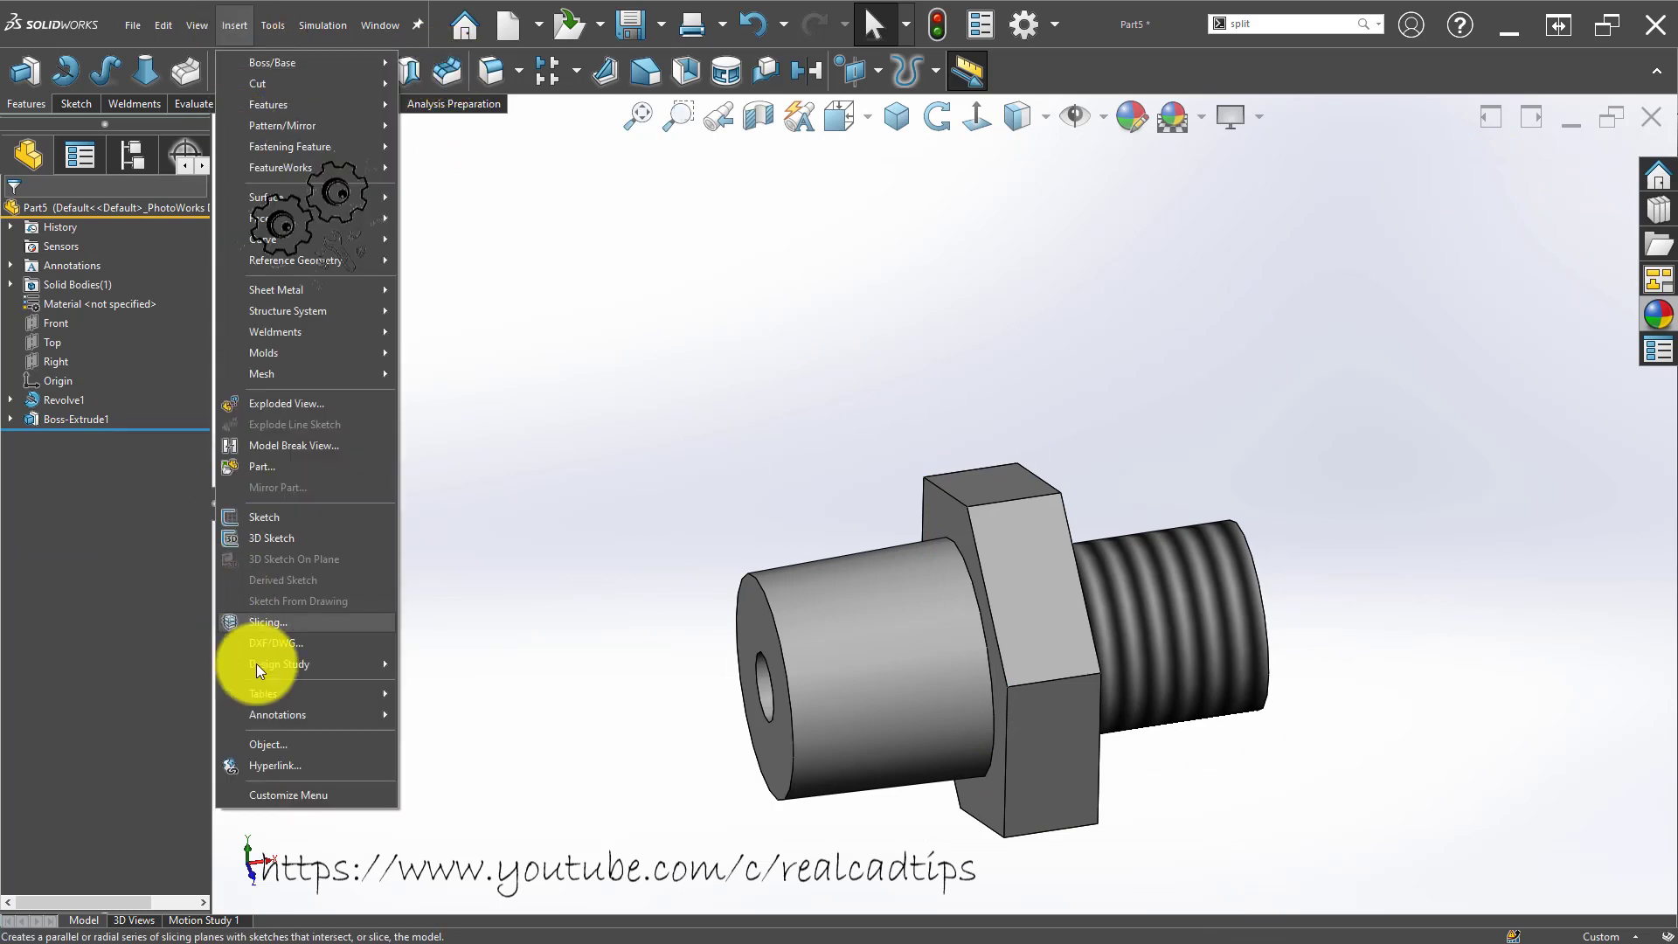
{"action": "mouse_move", "coordinate": [306, 711]}
{"action": "left_click", "coordinate": [512, 637]}
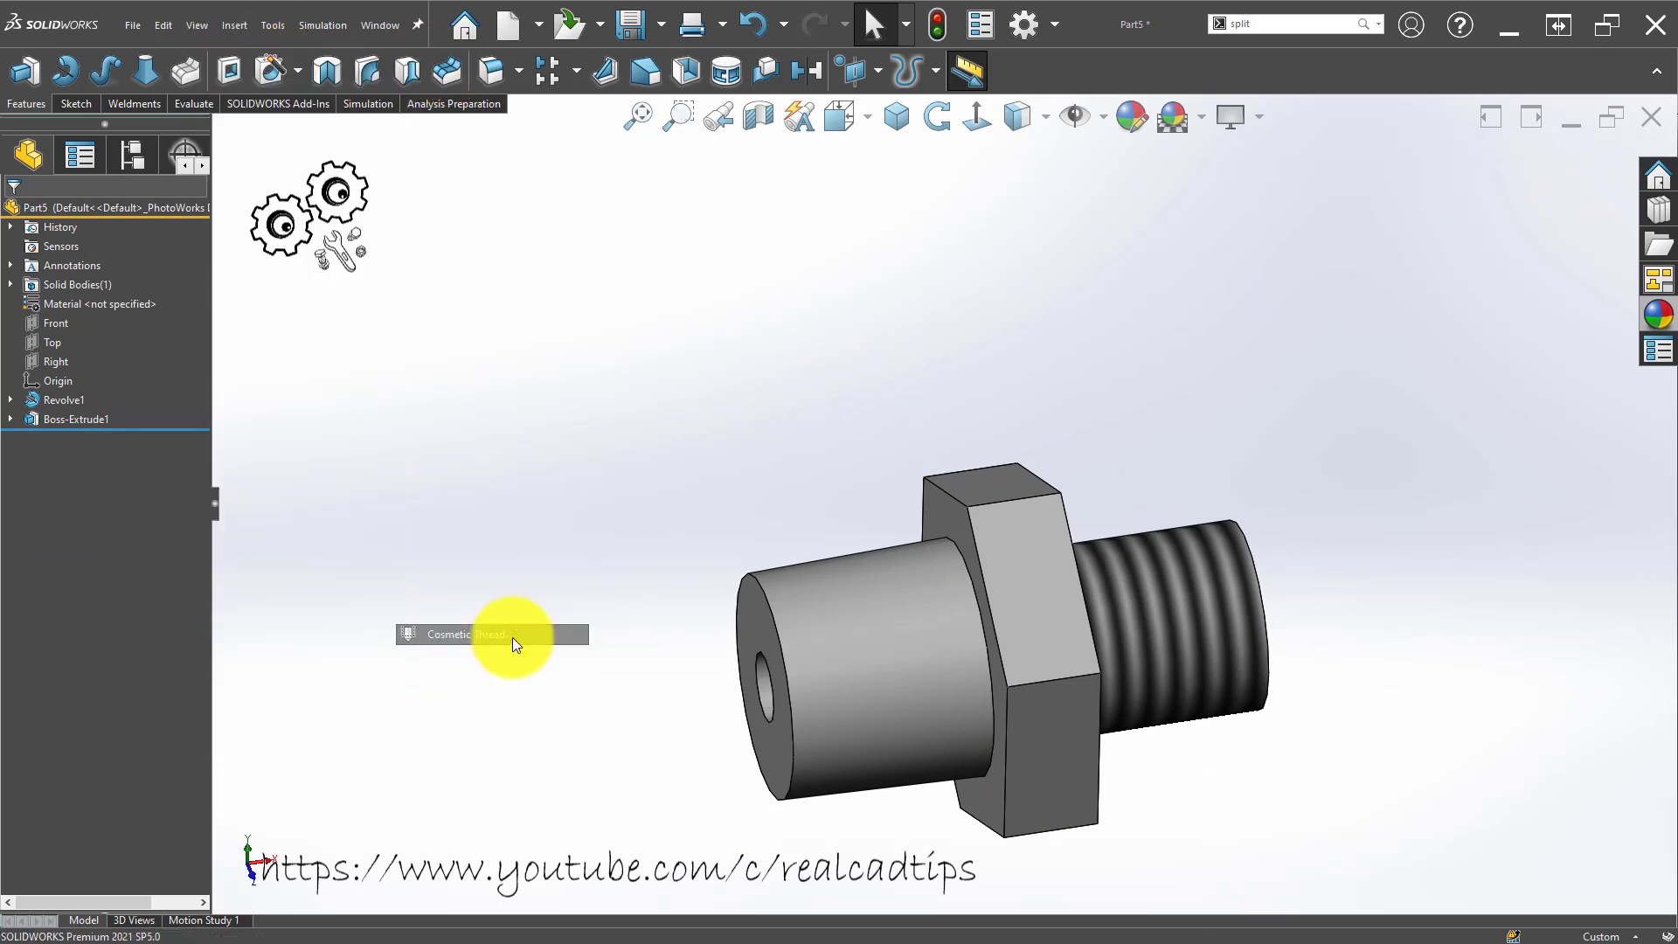
{"action": "left_click", "coordinate": [762, 582]}
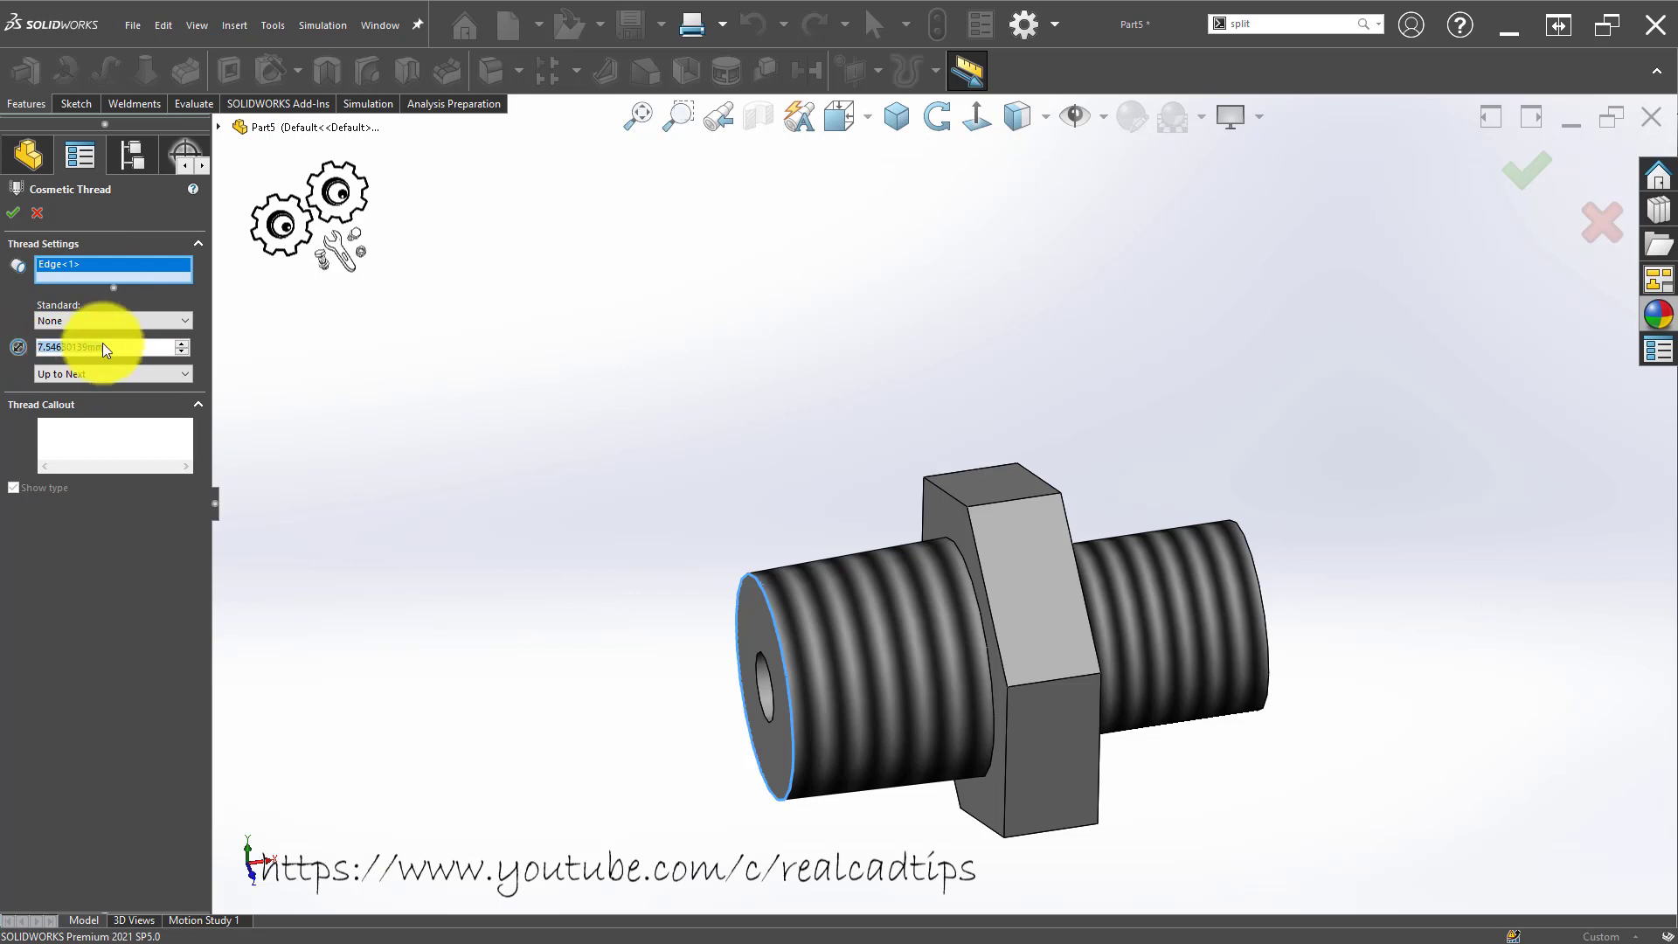
{"action": "type", "text": "8."}
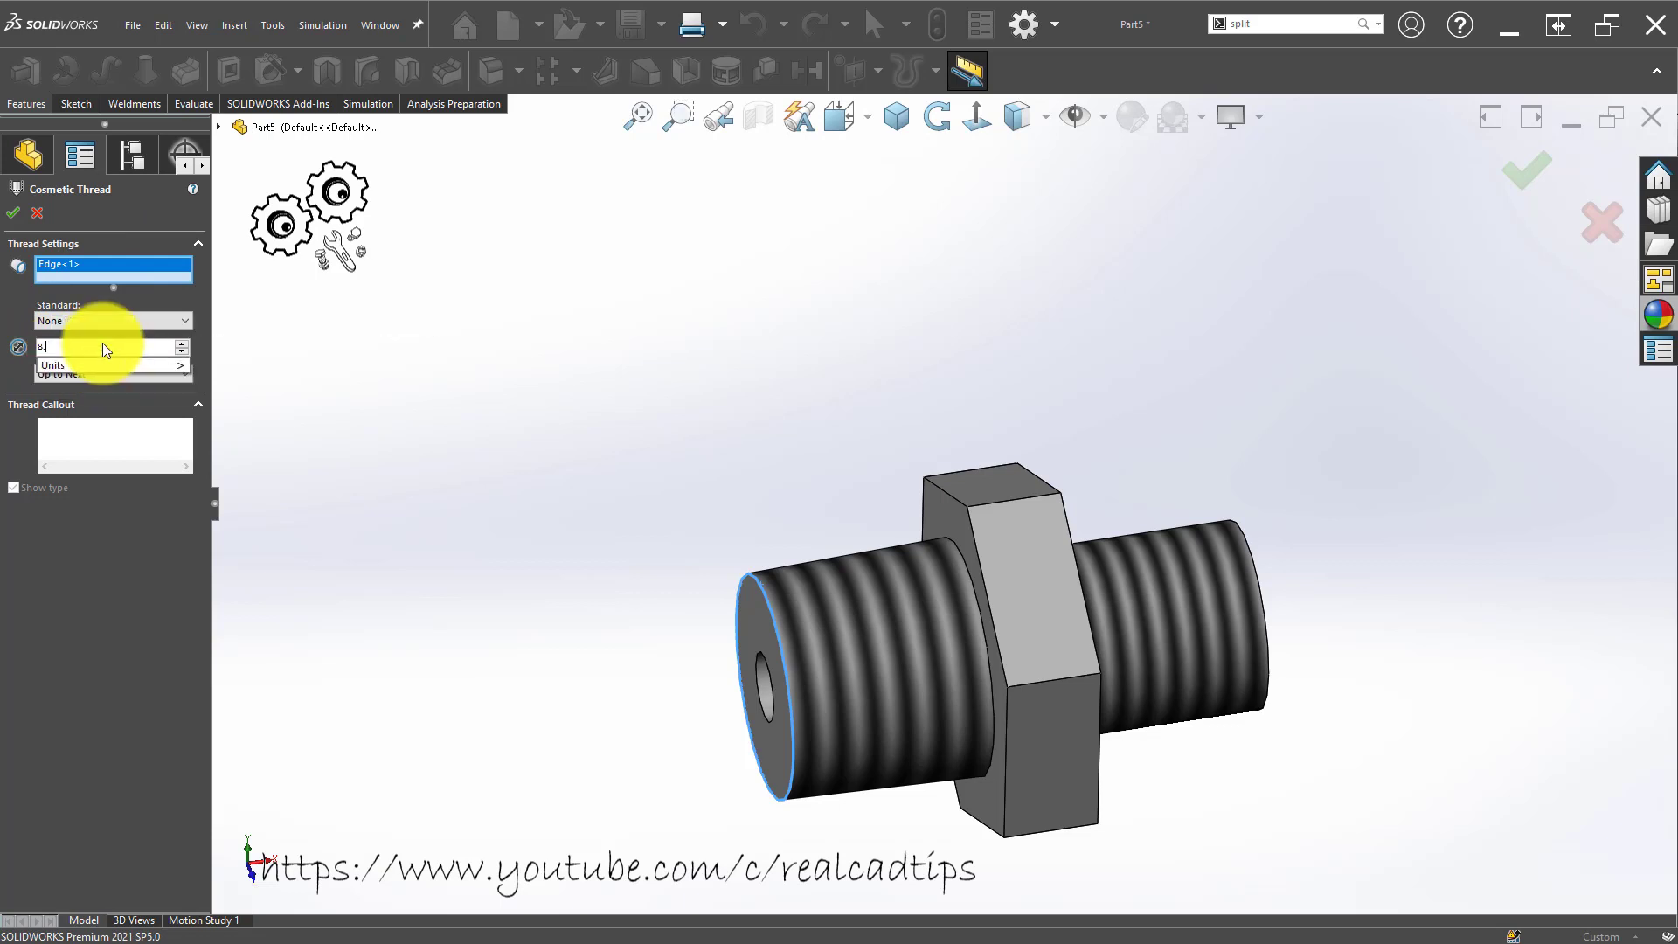
{"action": "type", "text": "6"}
{"action": "key", "text": "Return"}
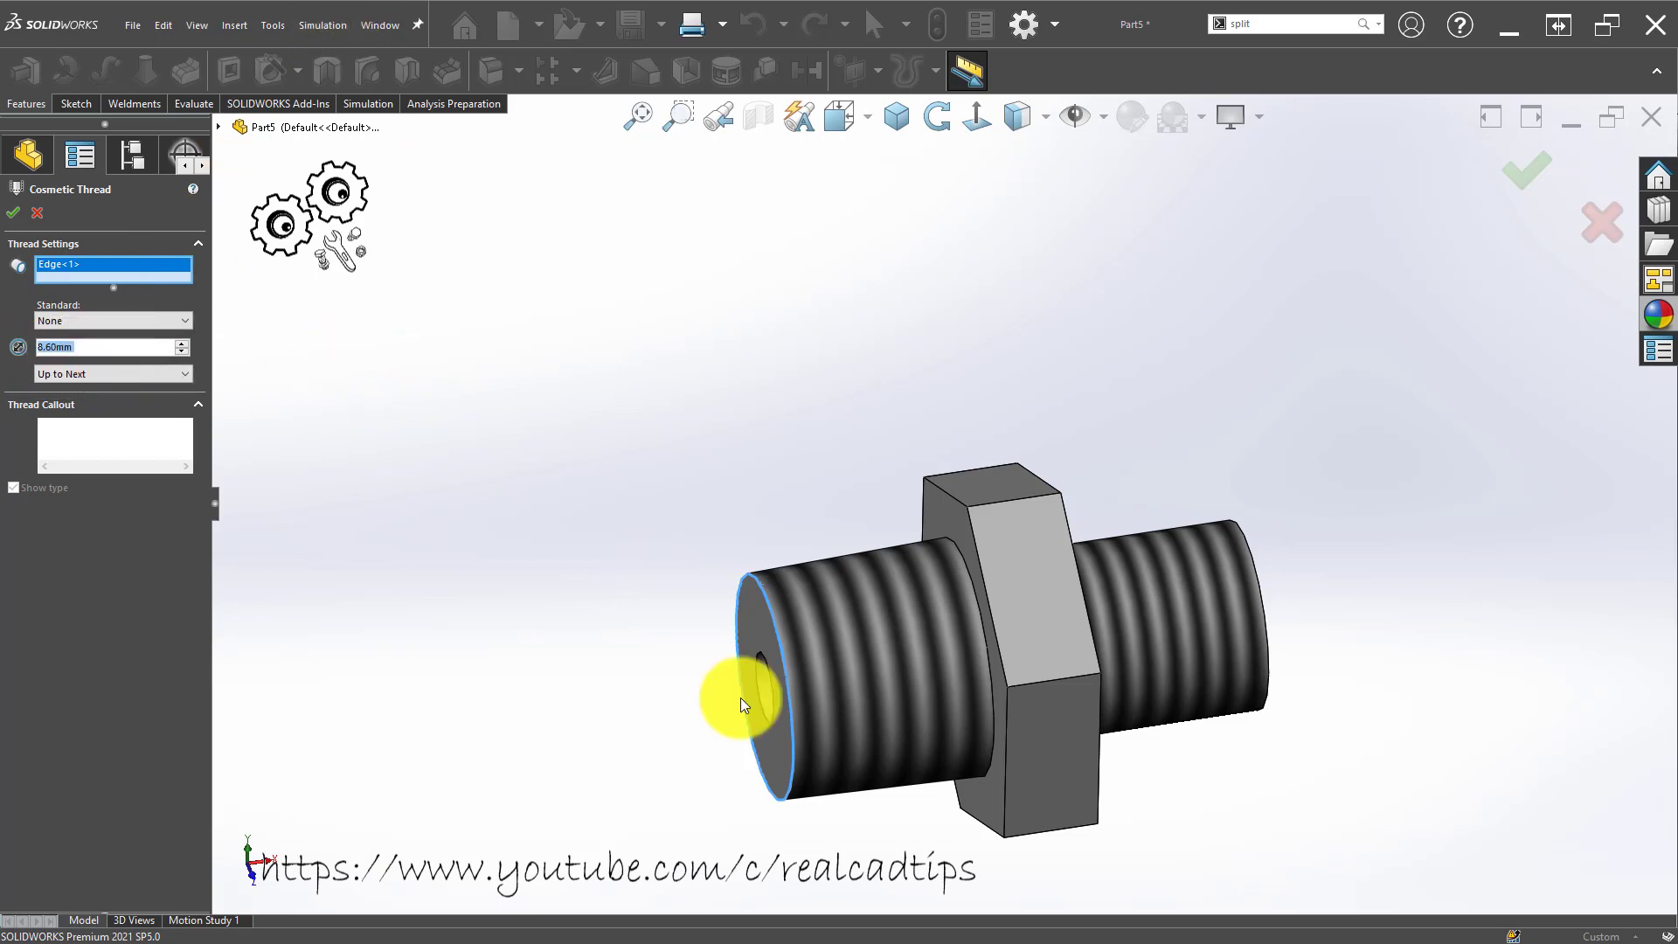
{"action": "middle_click_drag", "start_coordinate": [644, 704], "coordinate": [700, 674]}
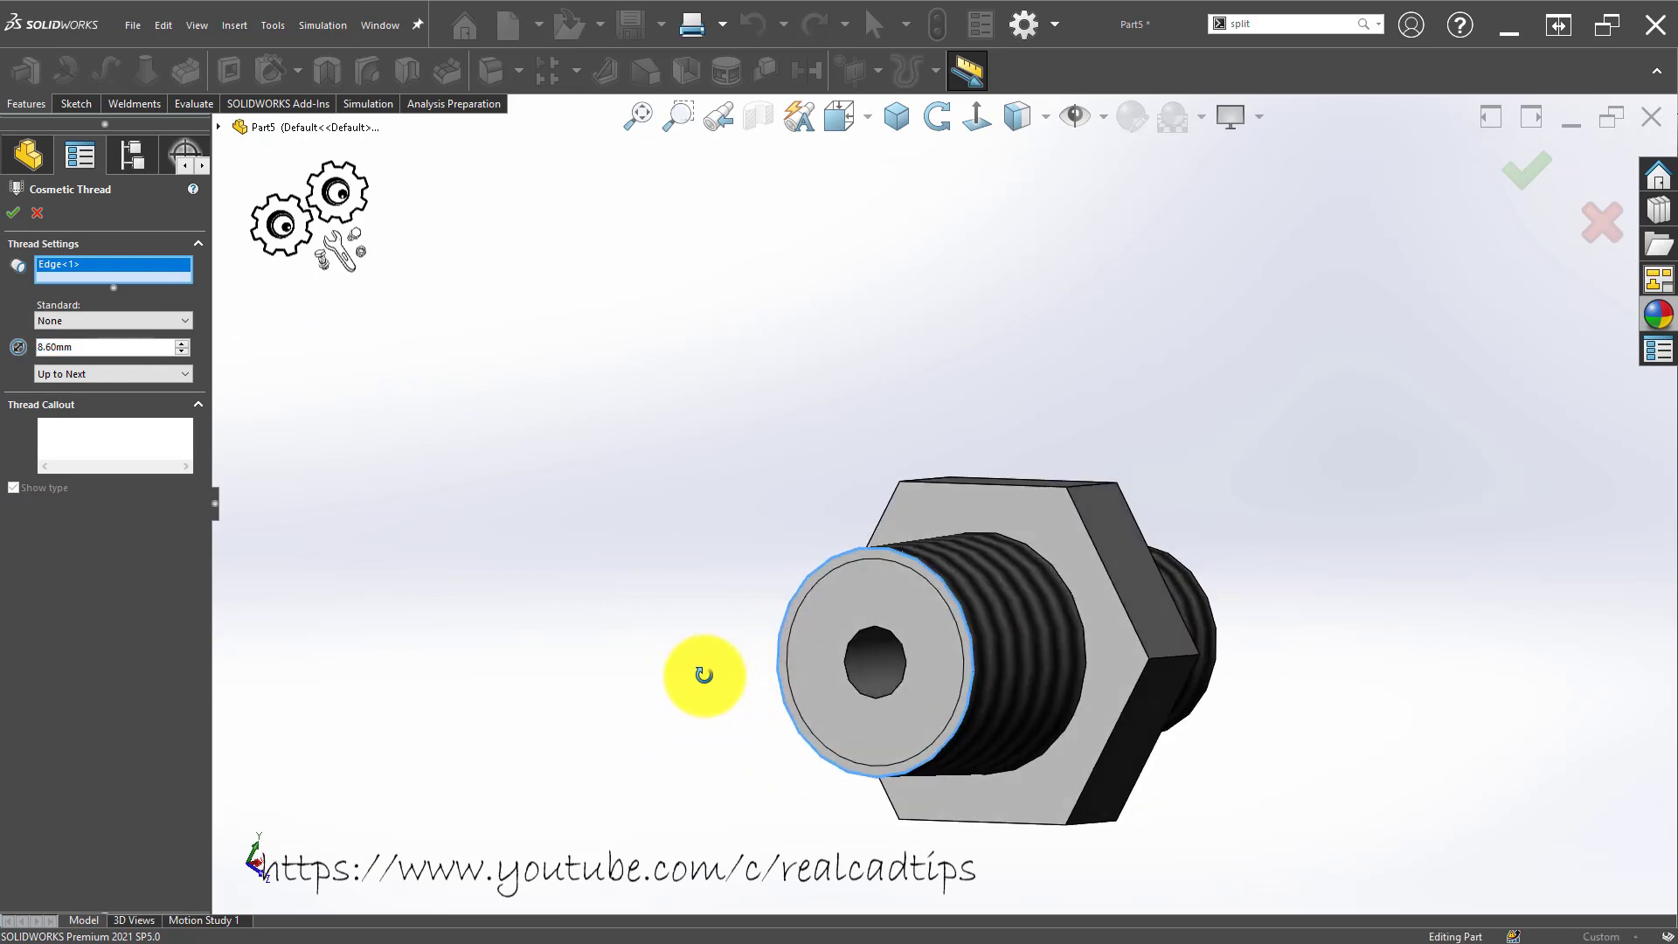
{"action": "left_click", "coordinate": [17, 218]}
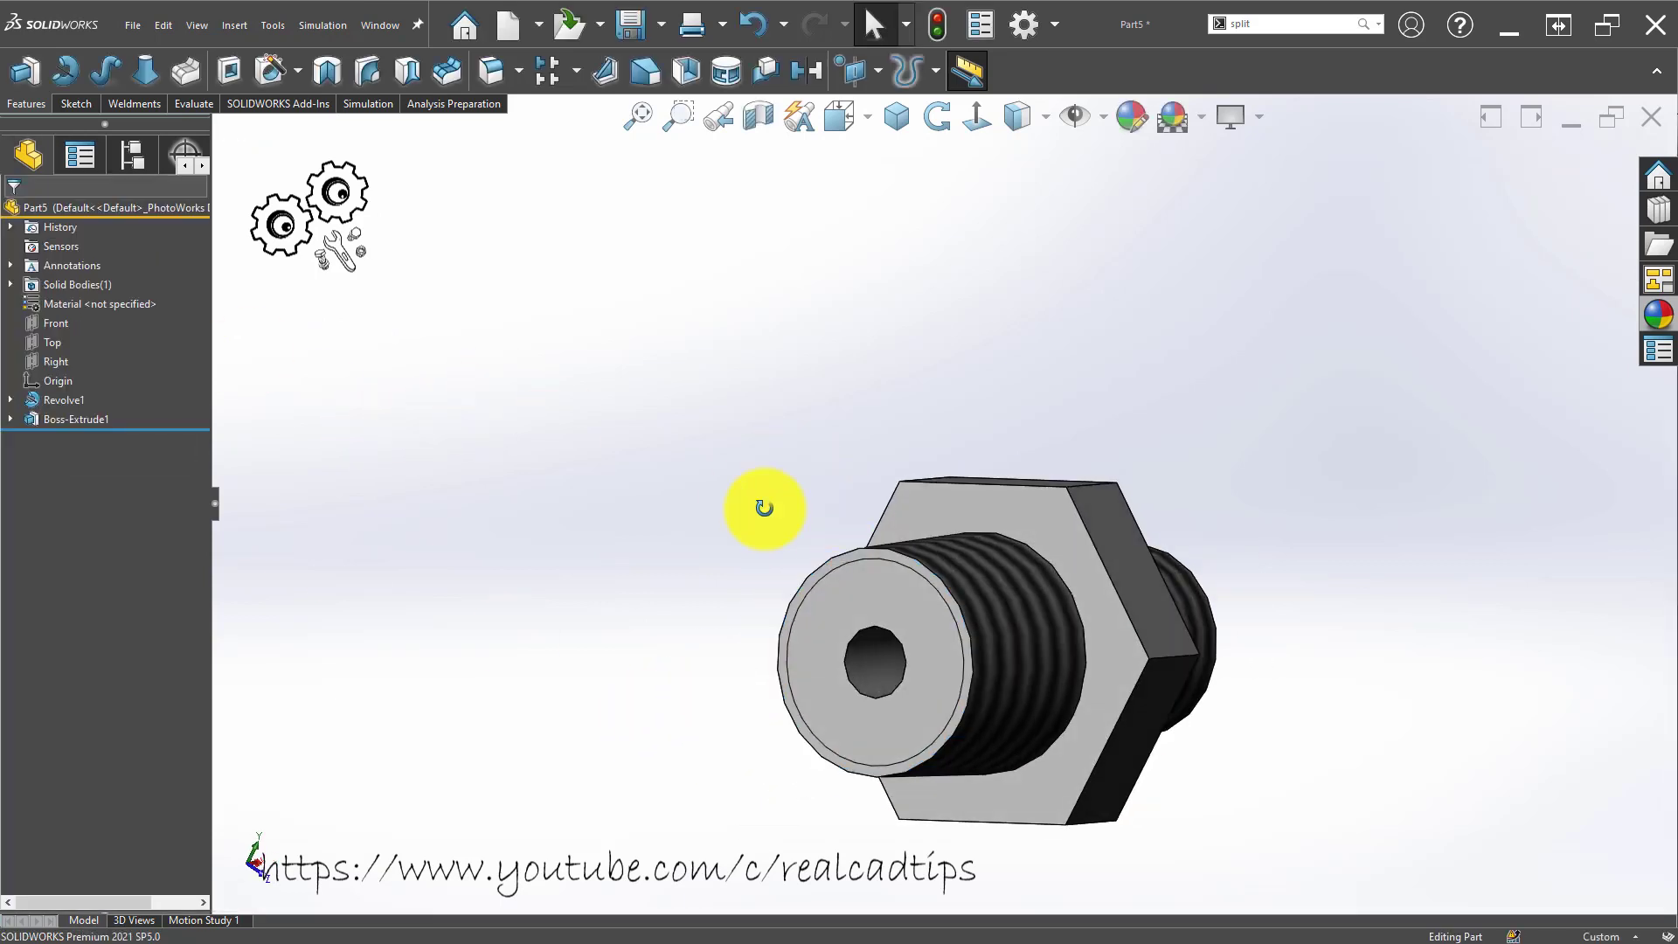
Assign Plain Carbon Steel as the part's material.
{"action": "middle_click_drag", "start_coordinate": [764, 508], "coordinate": [704, 583]}
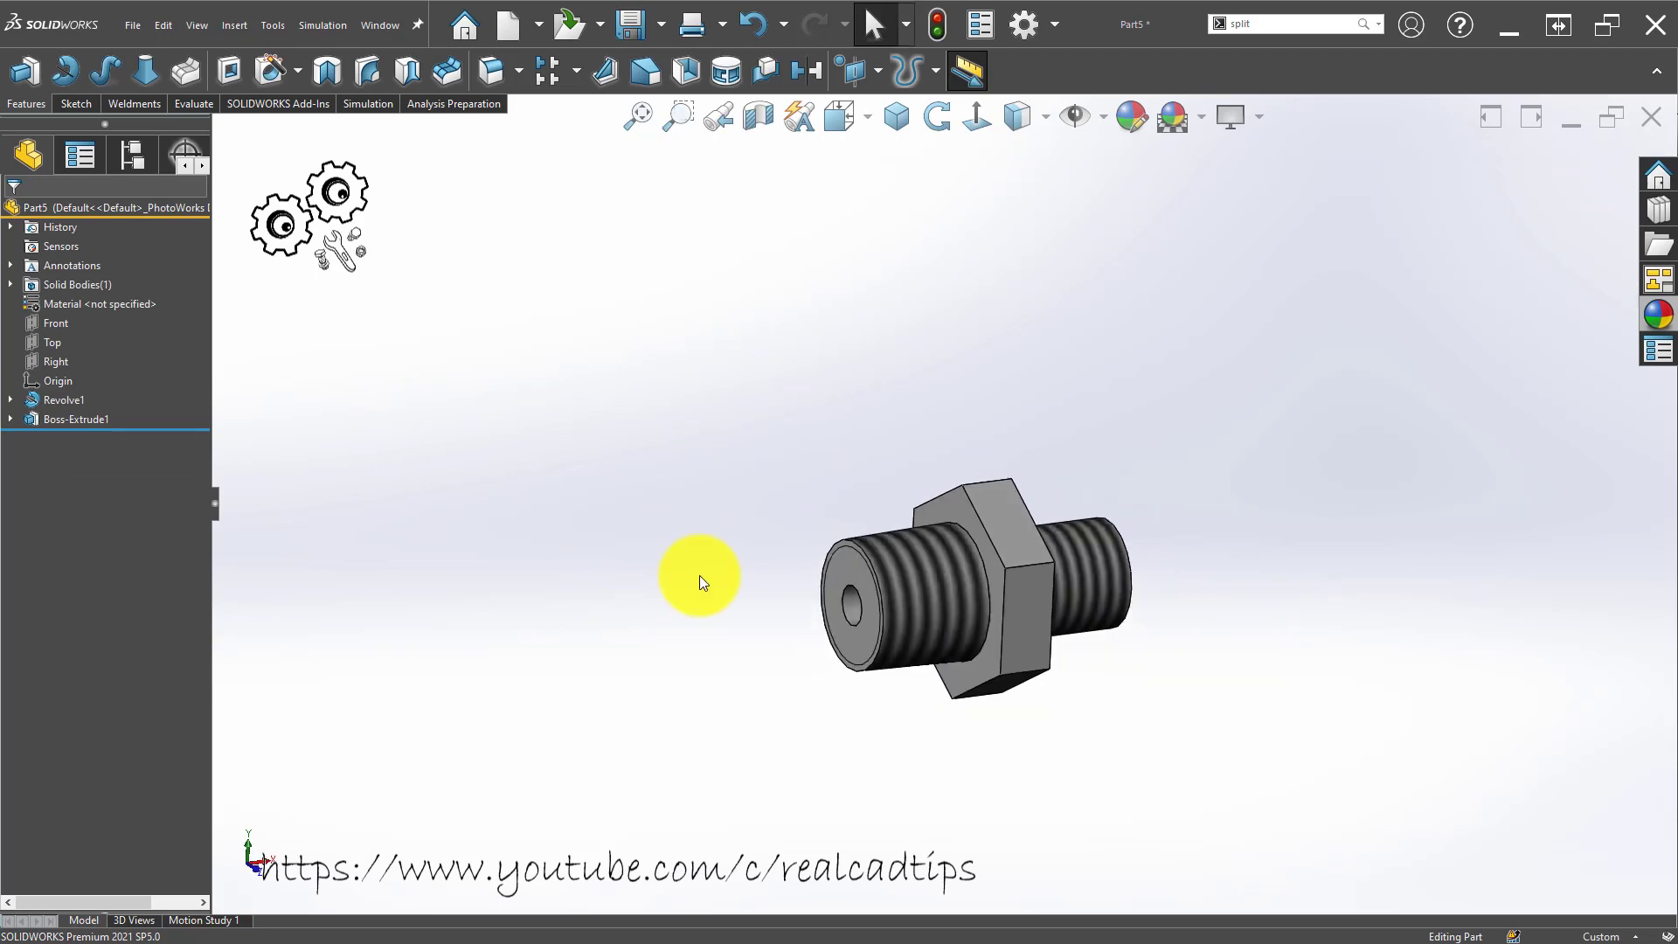
{"action": "middle_click_drag", "start_coordinate": [763, 481], "coordinate": [690, 629]}
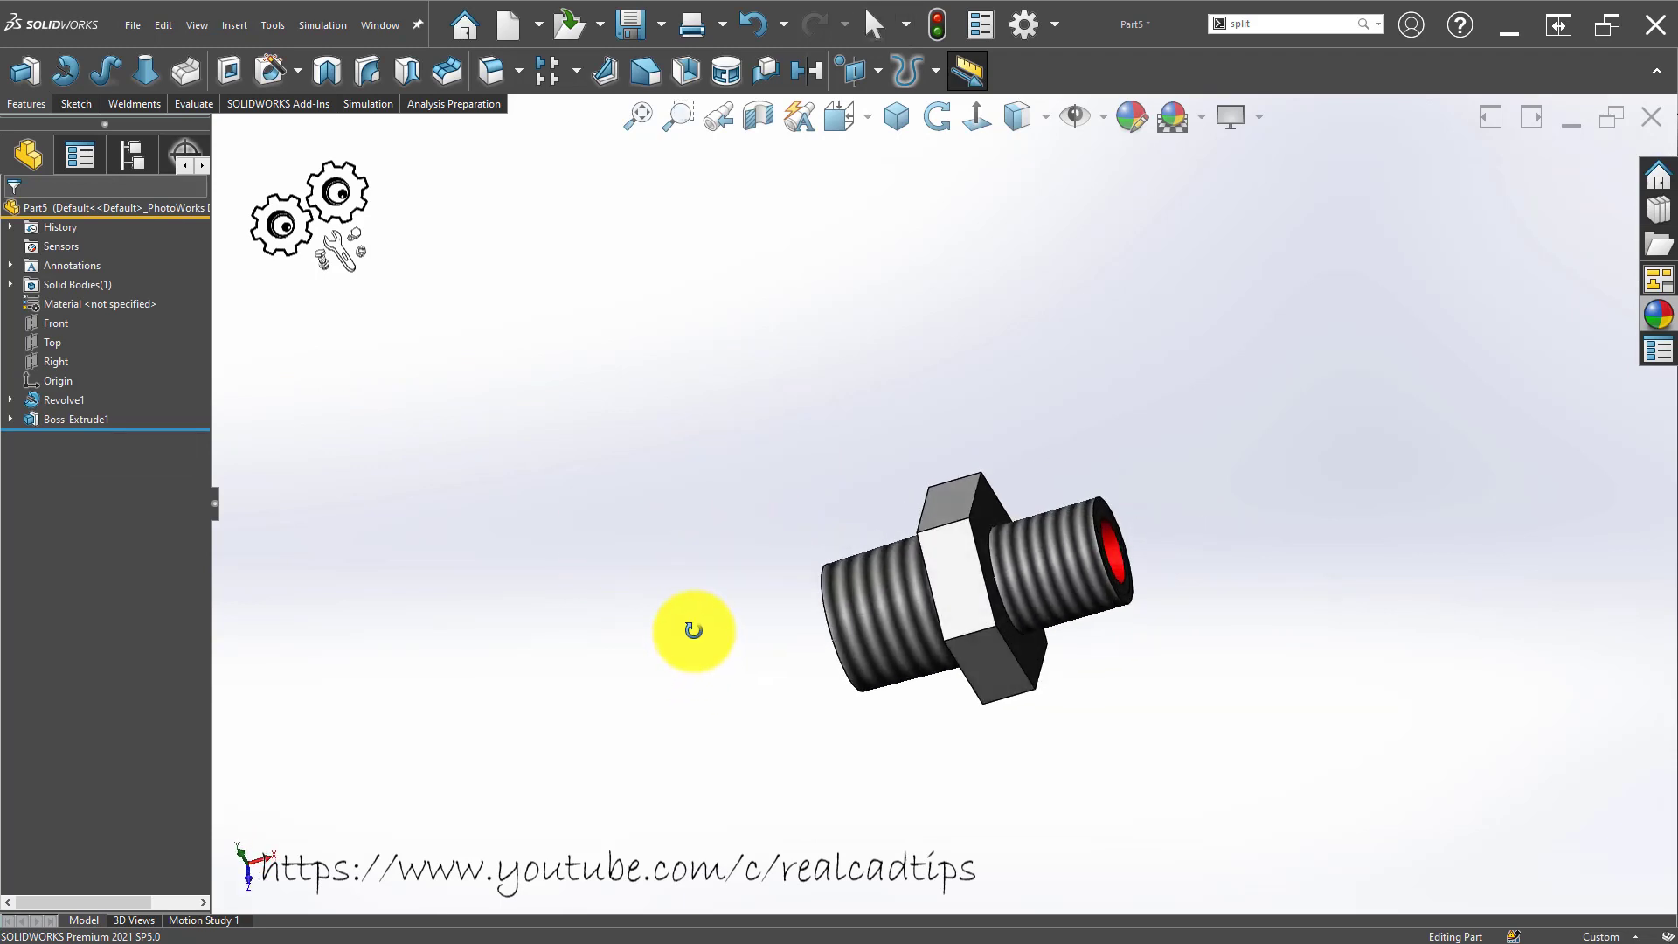
{"action": "right_click", "coordinate": [110, 303]}
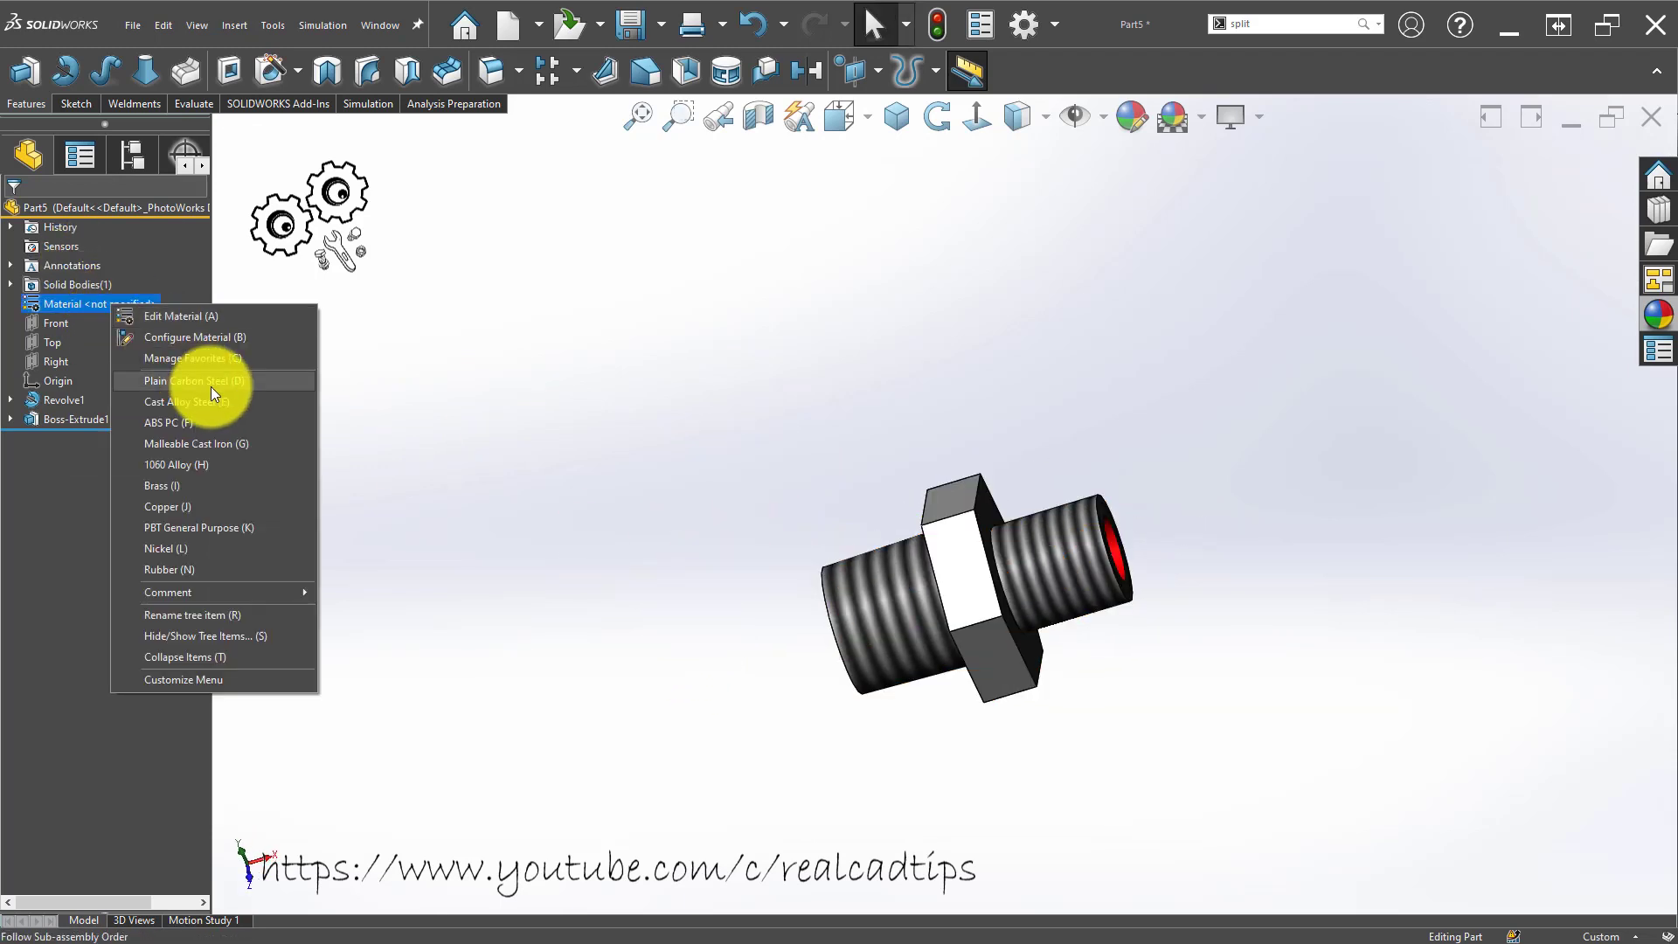
{"action": "left_click", "coordinate": [182, 317]}
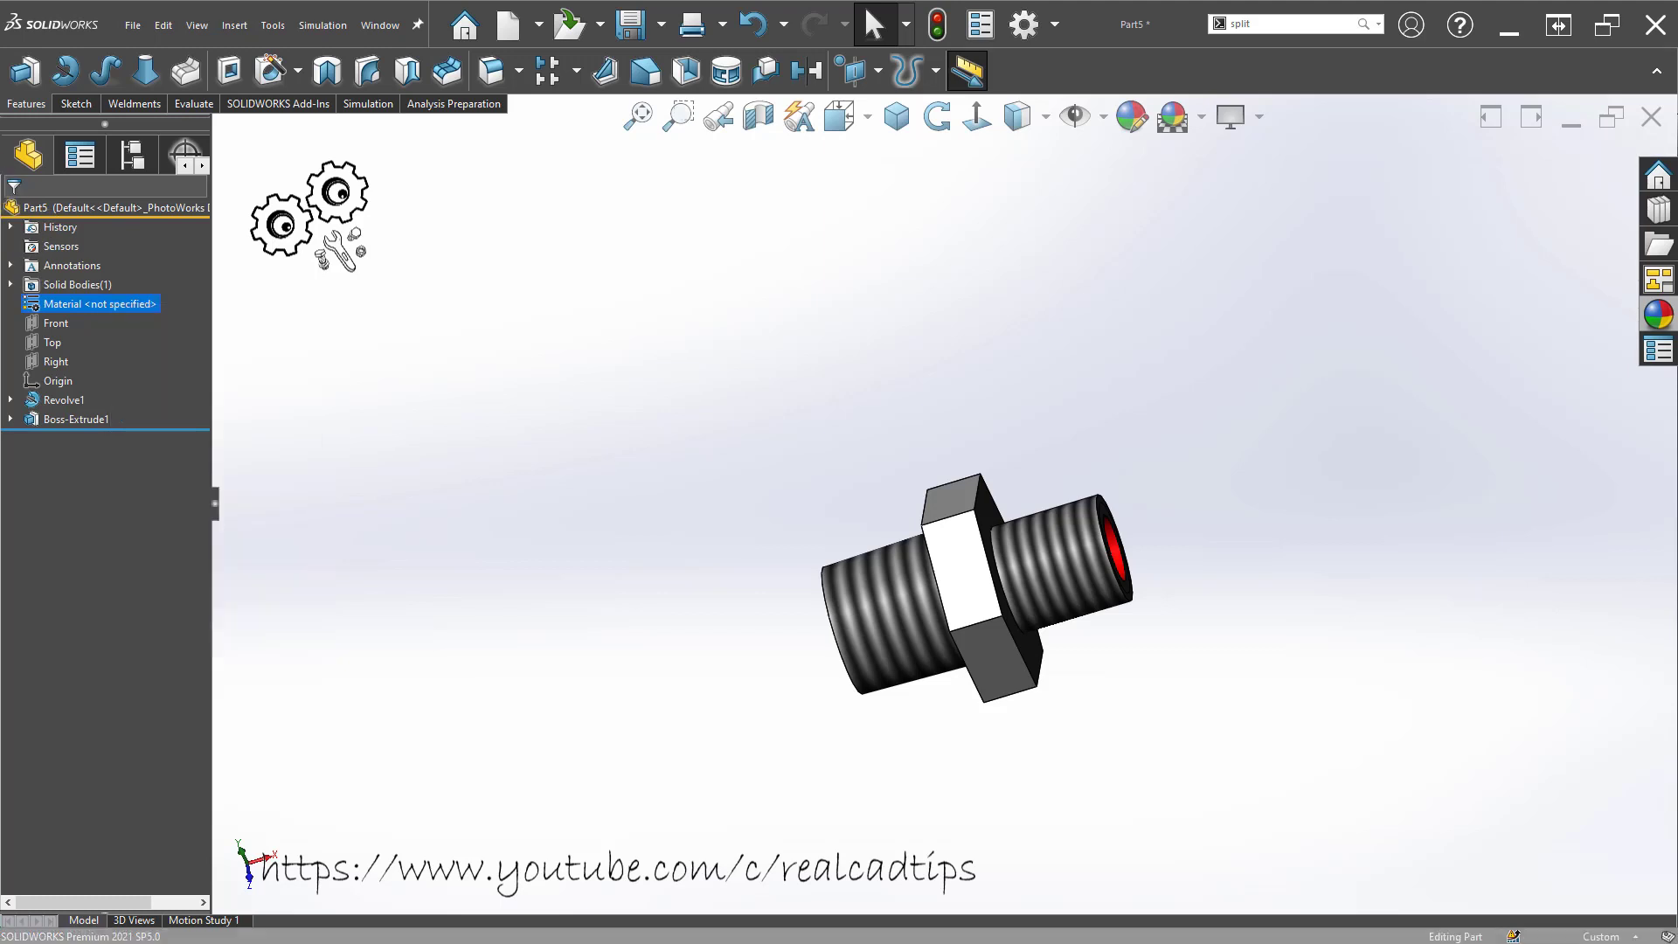
{"action": "right_click", "coordinate": [102, 304]}
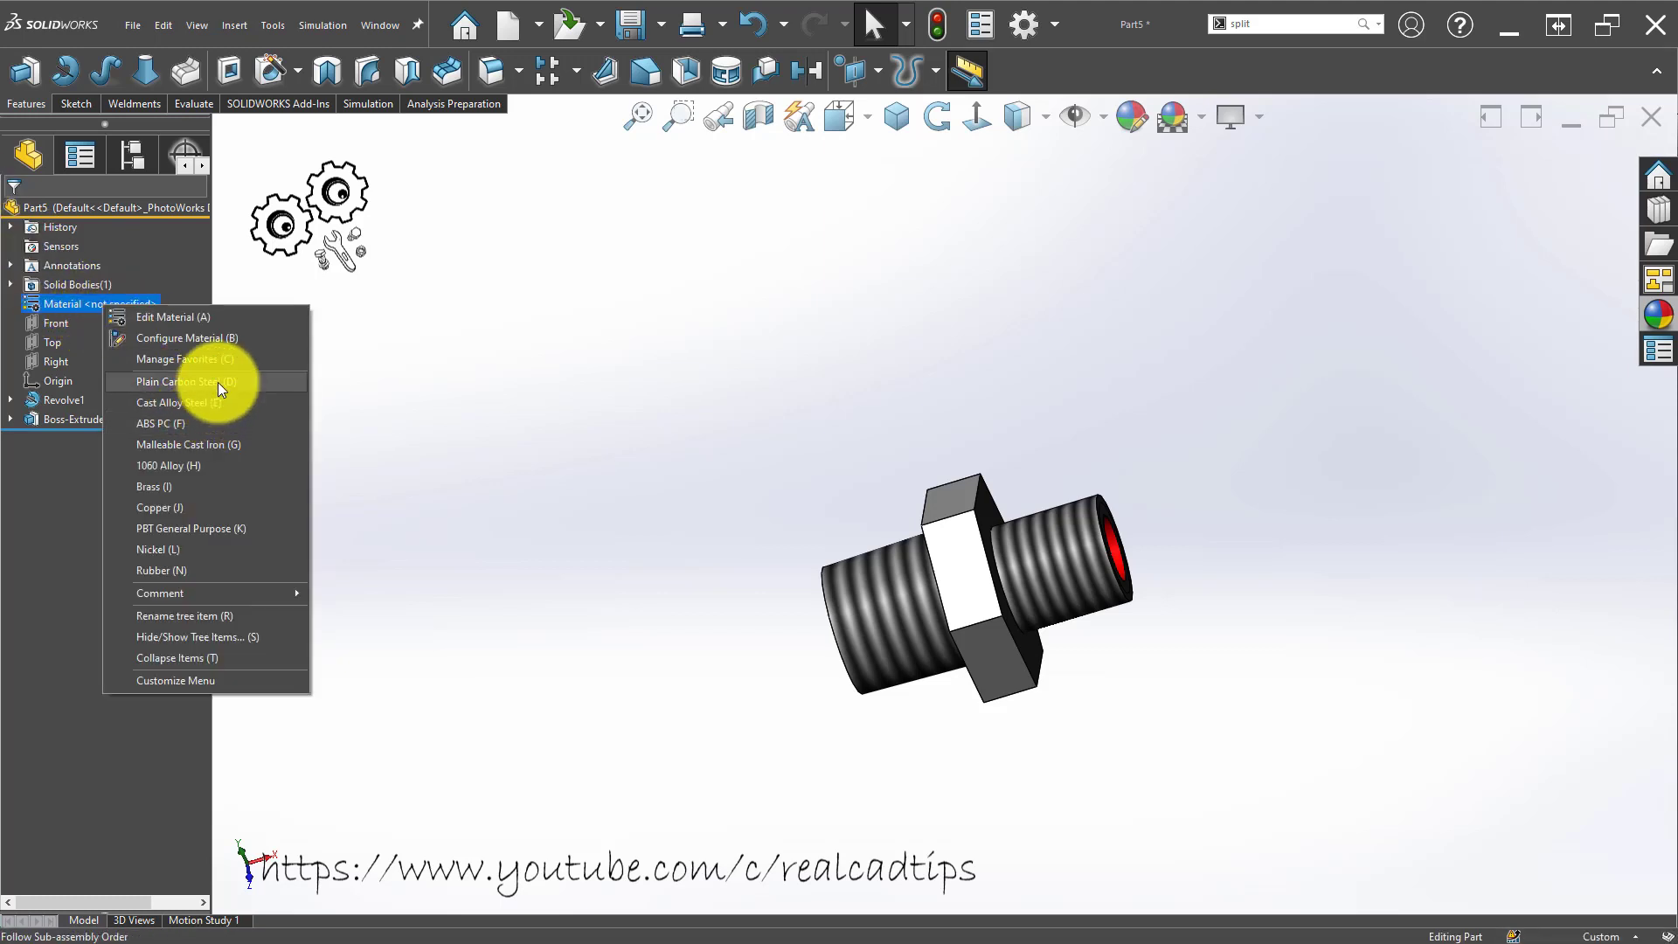
{"action": "left_click", "coordinate": [217, 386]}
Change the appearance color of the whole part to dark gray and accept it.
{"action": "middle_click_drag", "start_coordinate": [650, 595], "coordinate": [691, 593]}
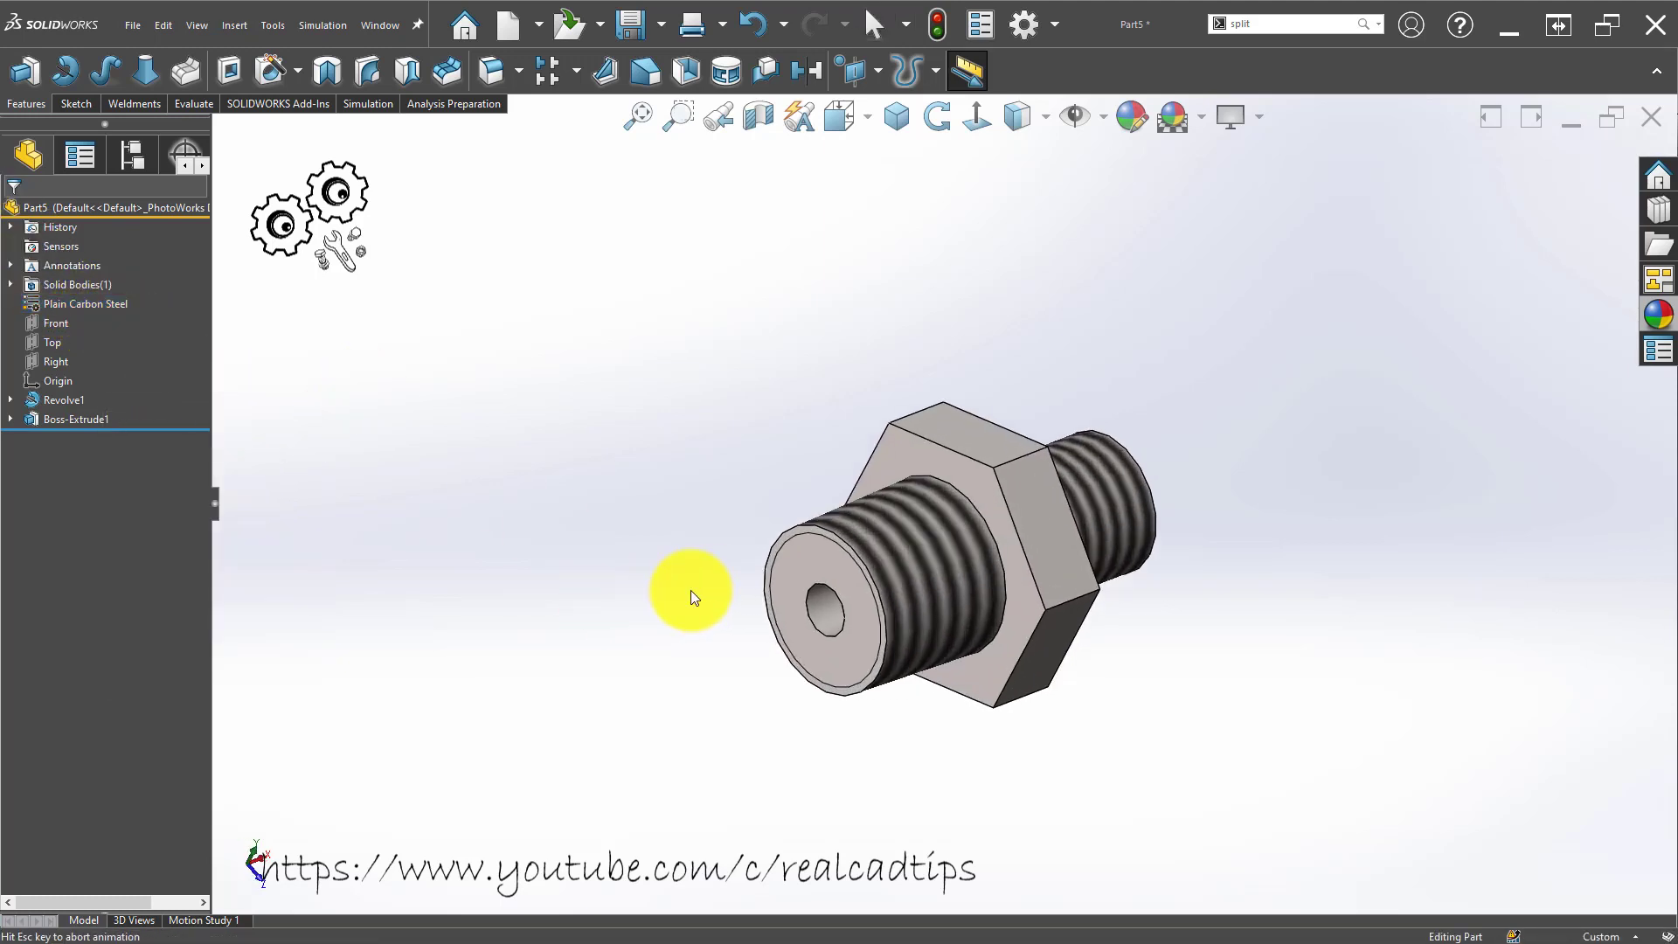
{"action": "scroll", "coordinate": [1027, 408], "scroll_direction": "down", "scroll_amount": 5}
{"action": "scroll", "coordinate": [757, 437], "scroll_direction": "up", "scroll_amount": 1}
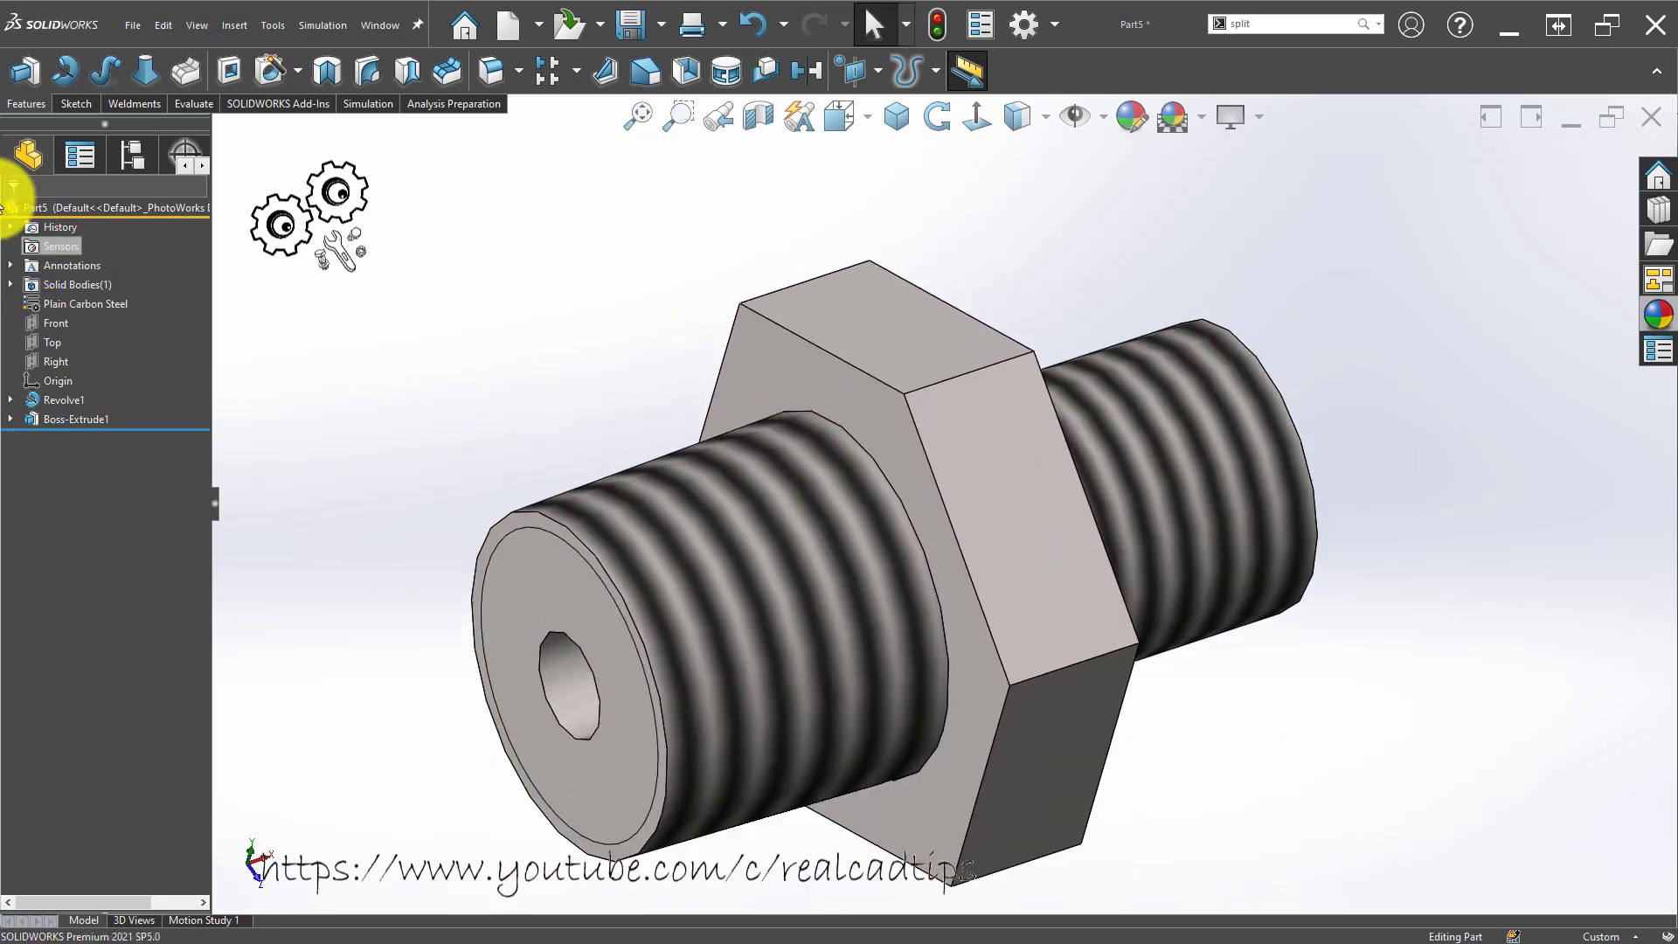
{"action": "left_click", "coordinate": [93, 303]}
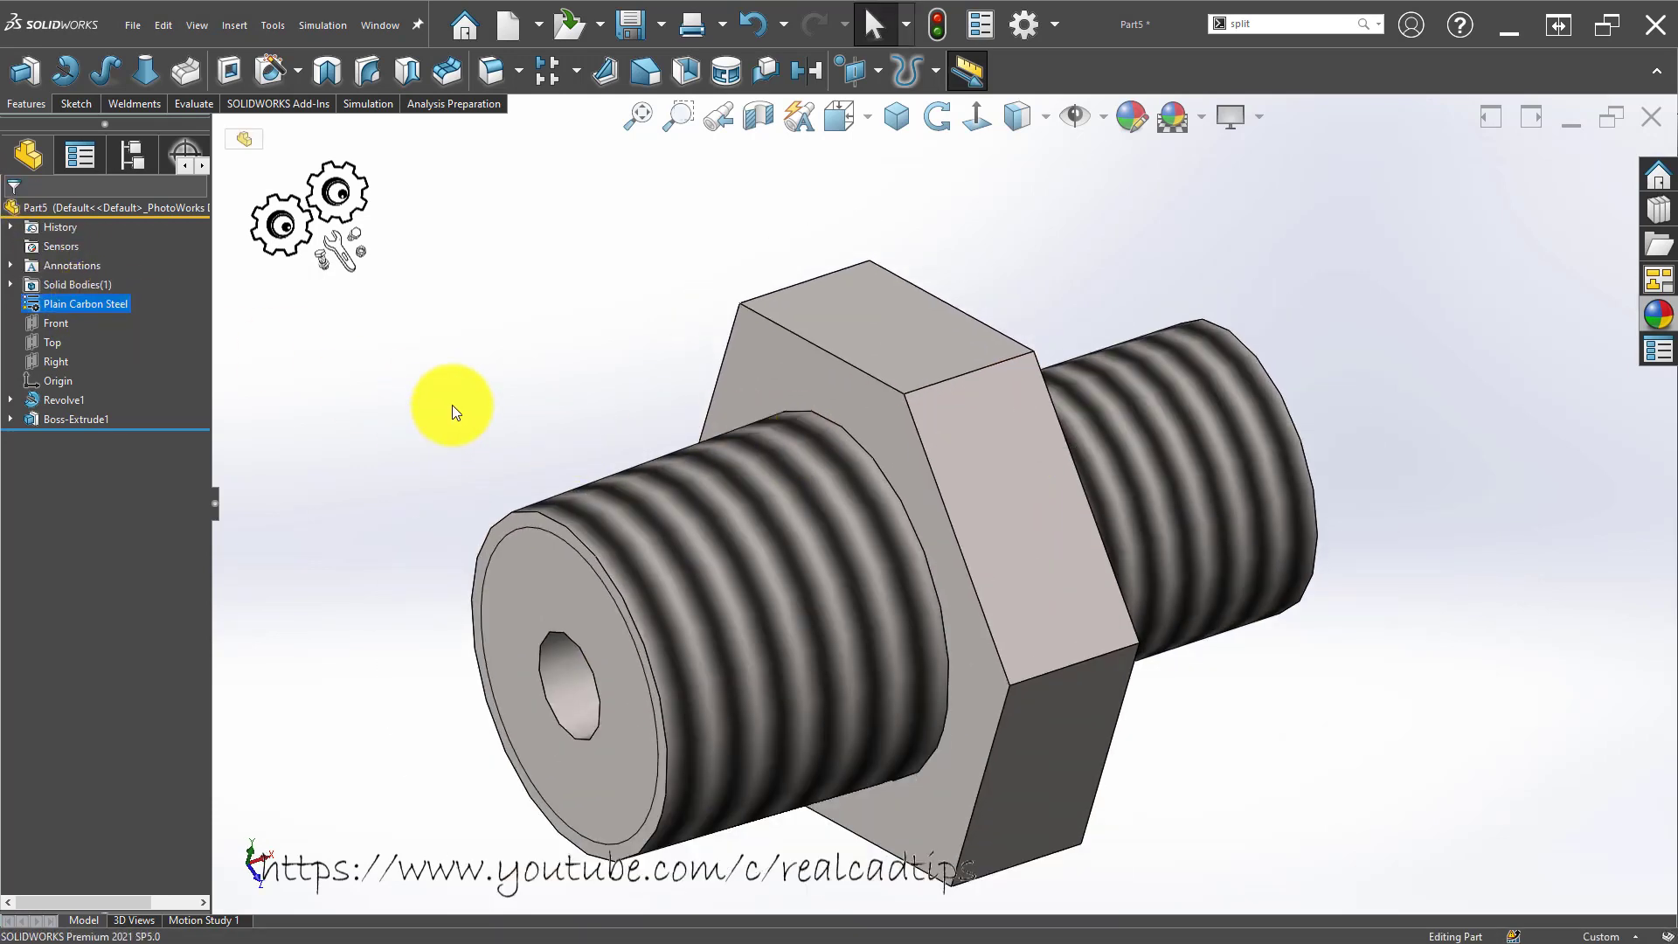
{"action": "left_click", "coordinate": [106, 207]}
{"action": "right_click", "coordinate": [107, 203]}
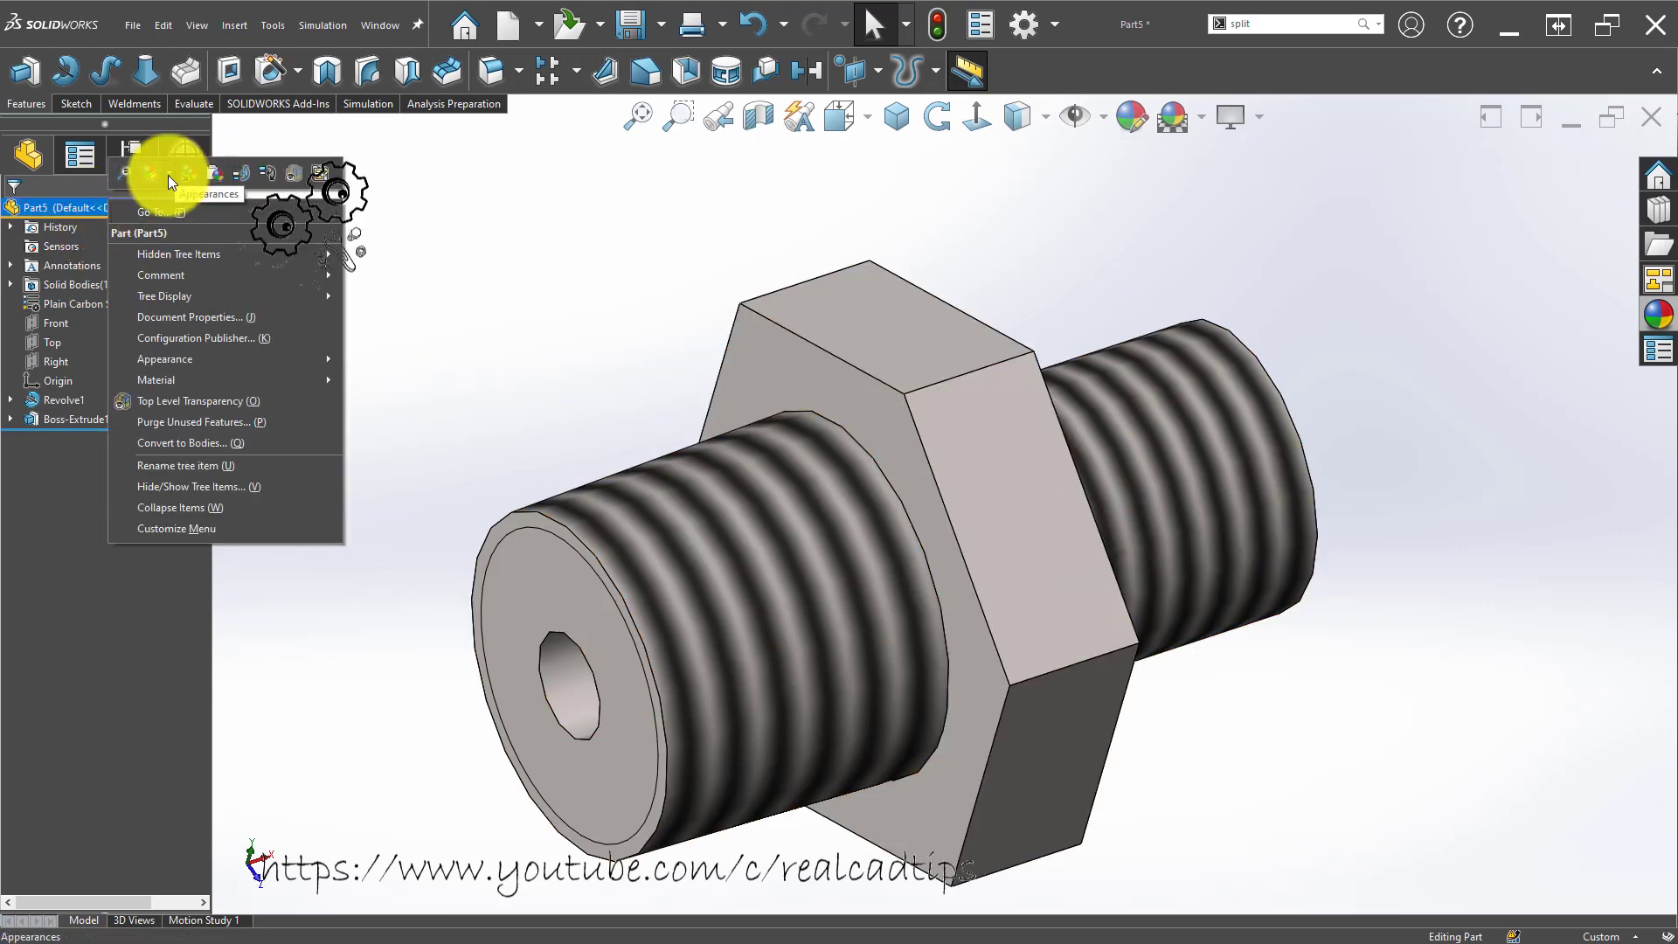
{"action": "left_click", "coordinate": [169, 175]}
{"action": "left_click", "coordinate": [178, 215]}
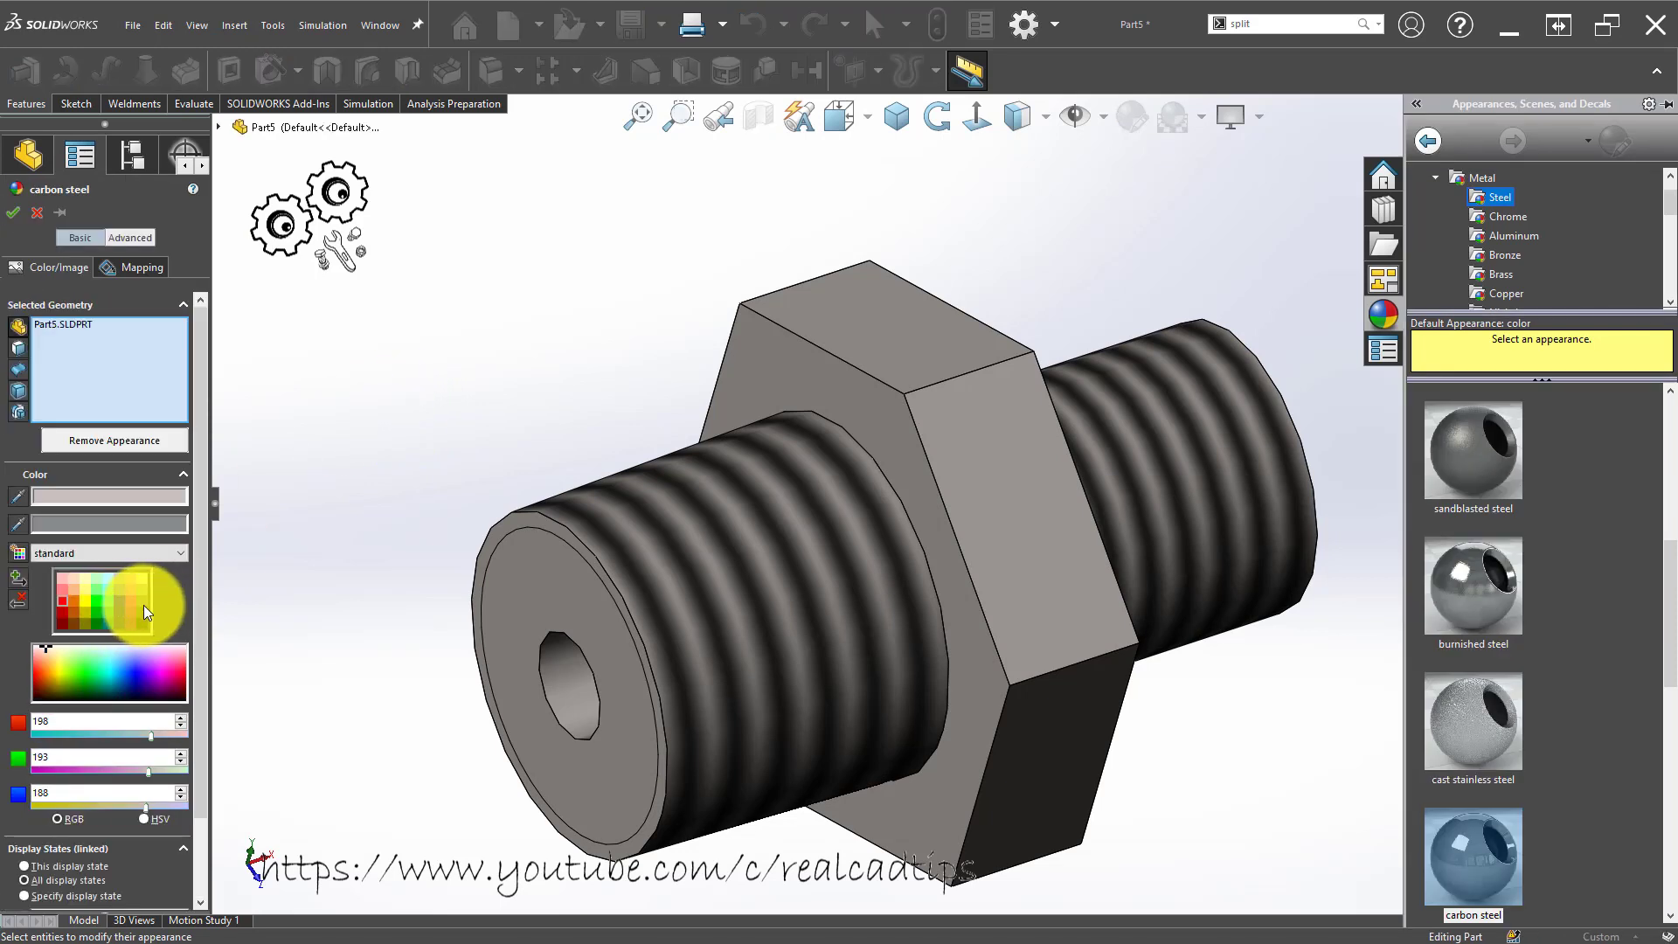
{"action": "left_click", "coordinate": [143, 605]}
{"action": "left_click", "coordinate": [13, 212]}
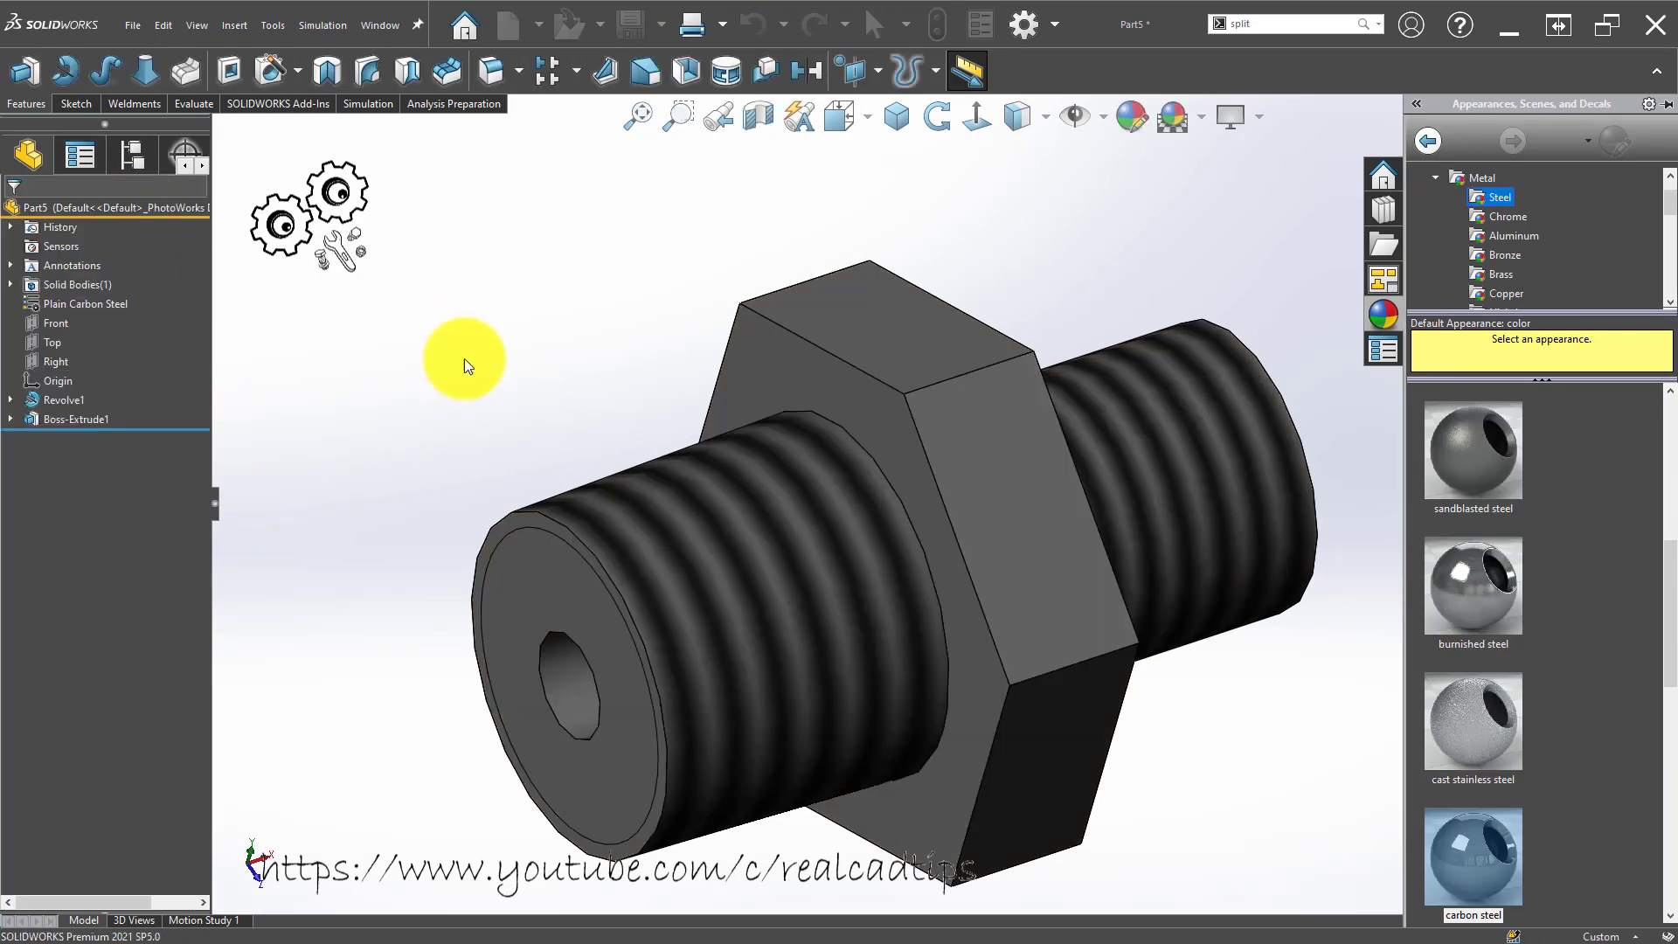
Open a new sketch on the Front plane and view it straight on at the hexagon's upper edge.
{"action": "middle_click_drag", "start_coordinate": [562, 378], "coordinate": [420, 280]}
{"action": "left_click", "coordinate": [38, 322]}
{"action": "left_click", "coordinate": [54, 296]}
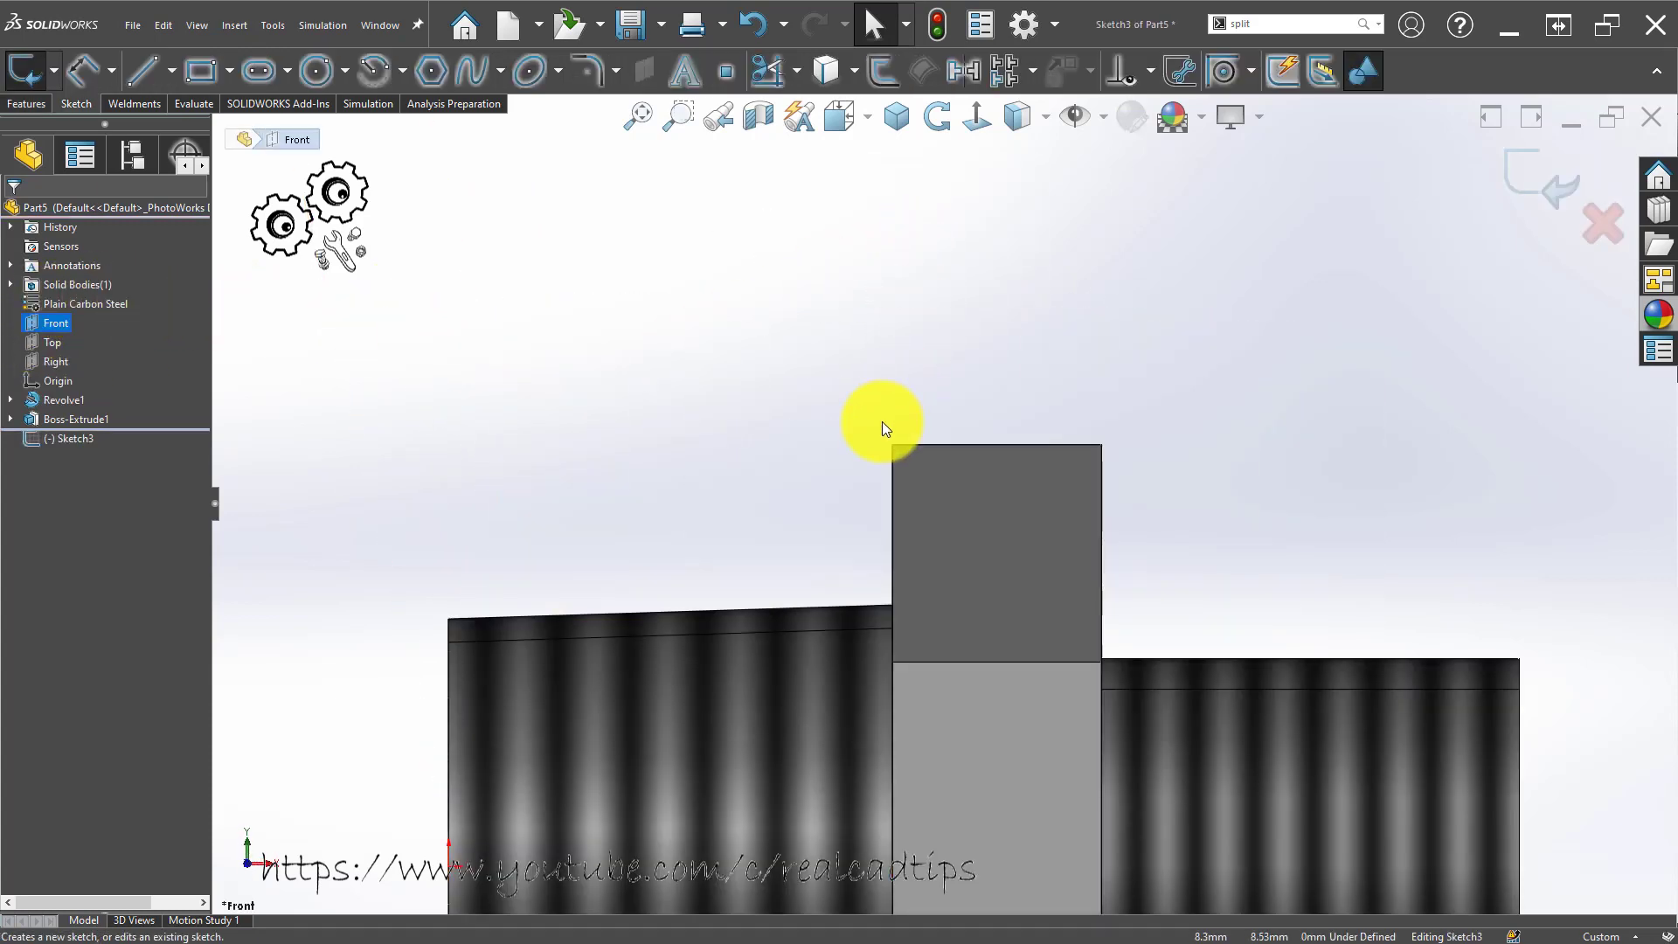
{"action": "middle_click_drag", "start_coordinate": [816, 461], "coordinate": [862, 458]}
{"action": "scroll", "coordinate": [863, 458], "scroll_direction": "up", "scroll_amount": 4}
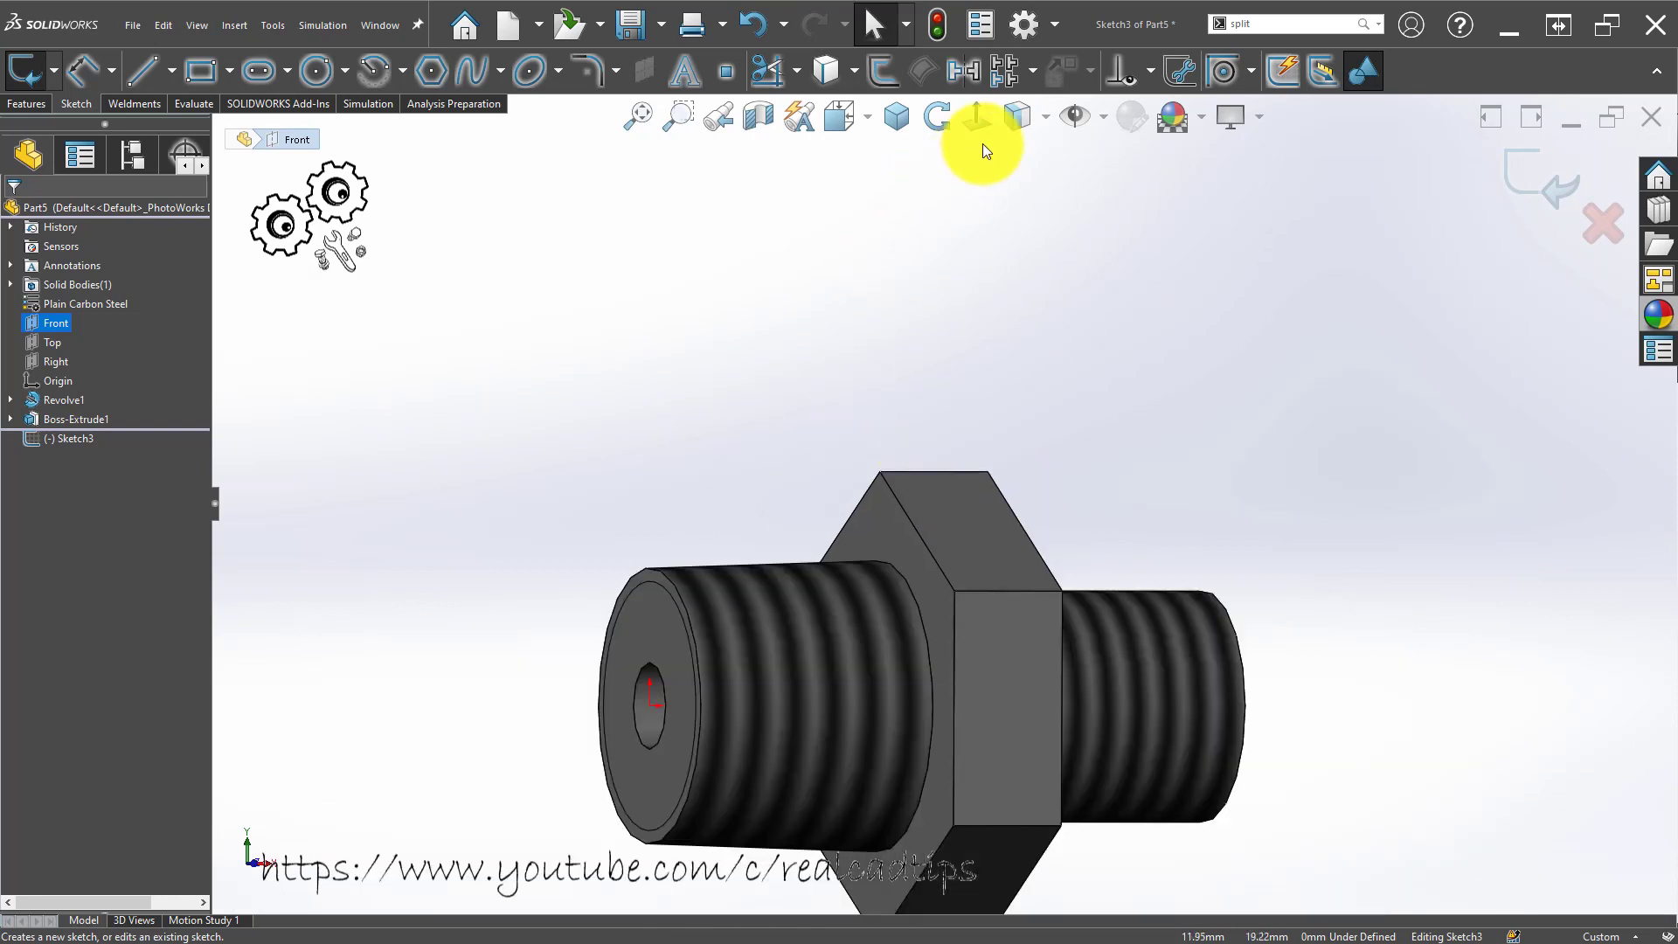
{"action": "left_click", "coordinate": [989, 119]}
{"action": "scroll", "coordinate": [883, 206], "scroll_direction": "down", "scroll_amount": 6}
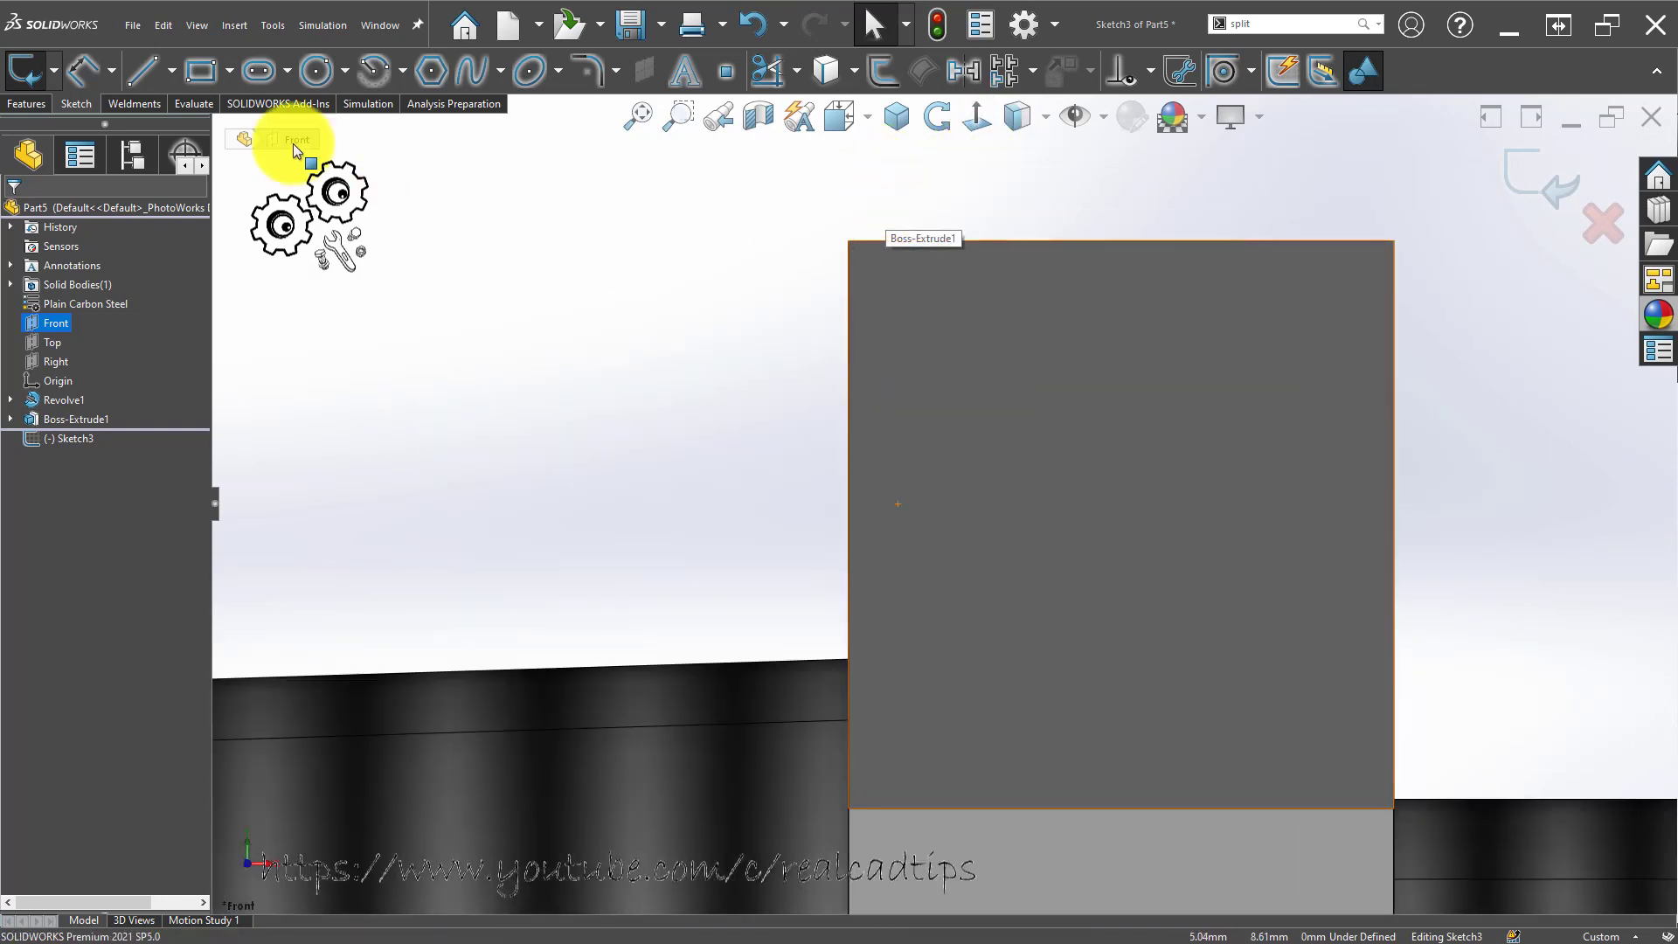
Sketch a closed triangle about 0.42 mm tall at the hexagon's upper left corner, with two sides along the hexagon's edges.
{"action": "left_click", "coordinate": [142, 70]}
{"action": "scroll", "coordinate": [887, 314], "scroll_direction": "down", "scroll_amount": 3}
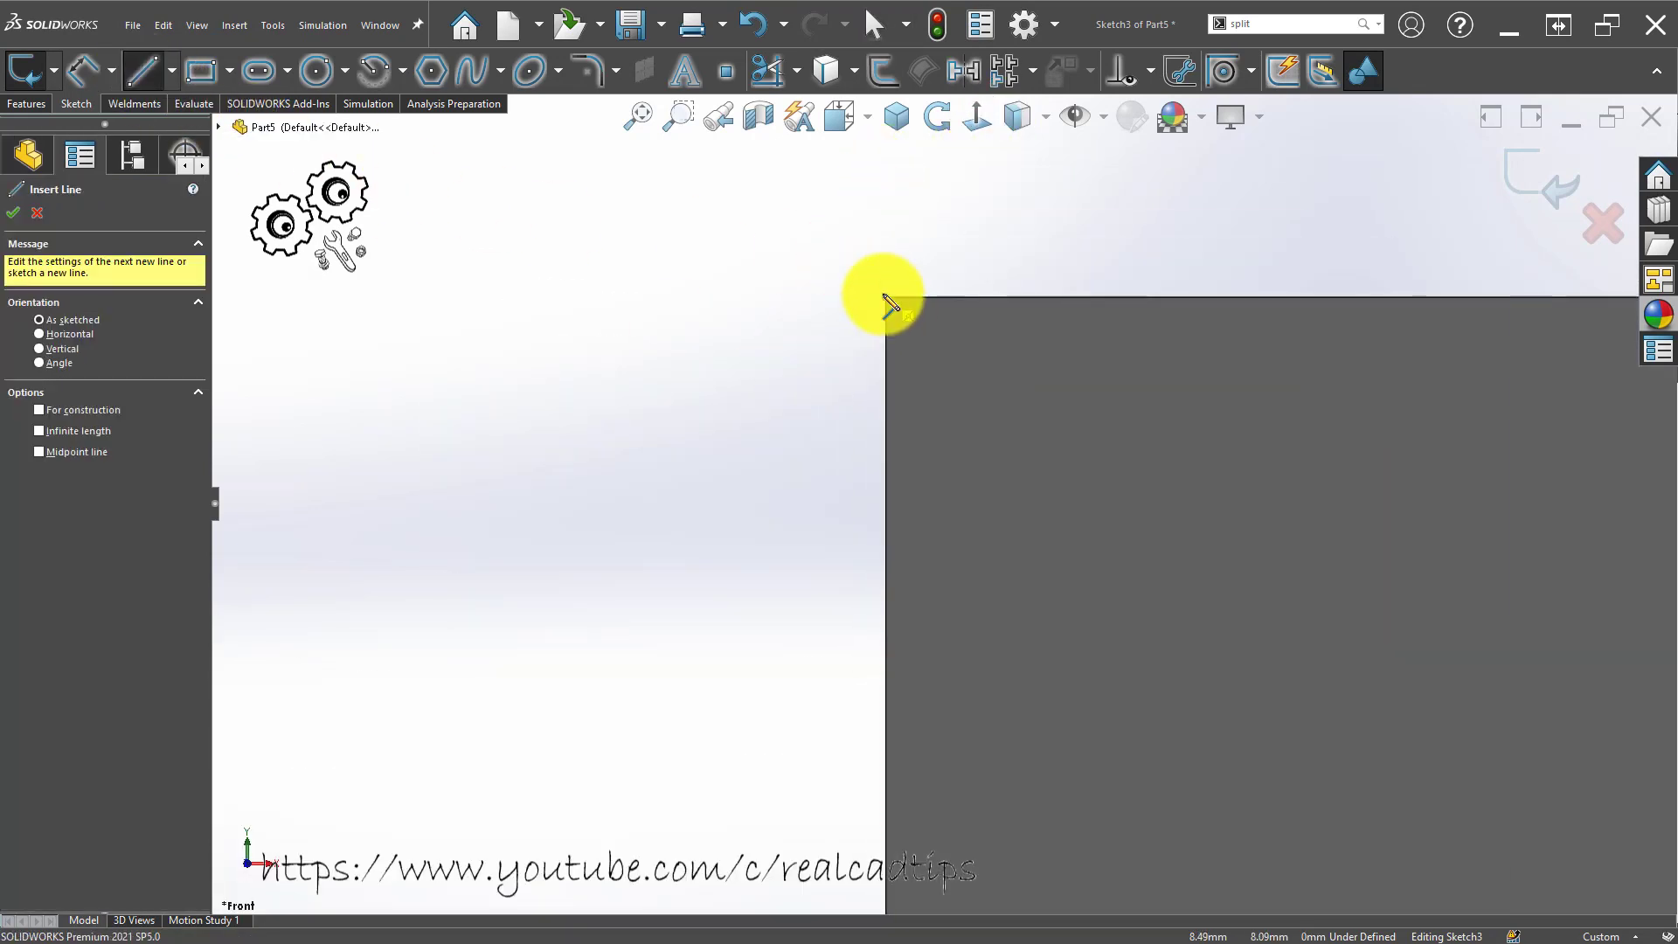
{"action": "left_click", "coordinate": [885, 297]}
{"action": "left_click", "coordinate": [887, 418]}
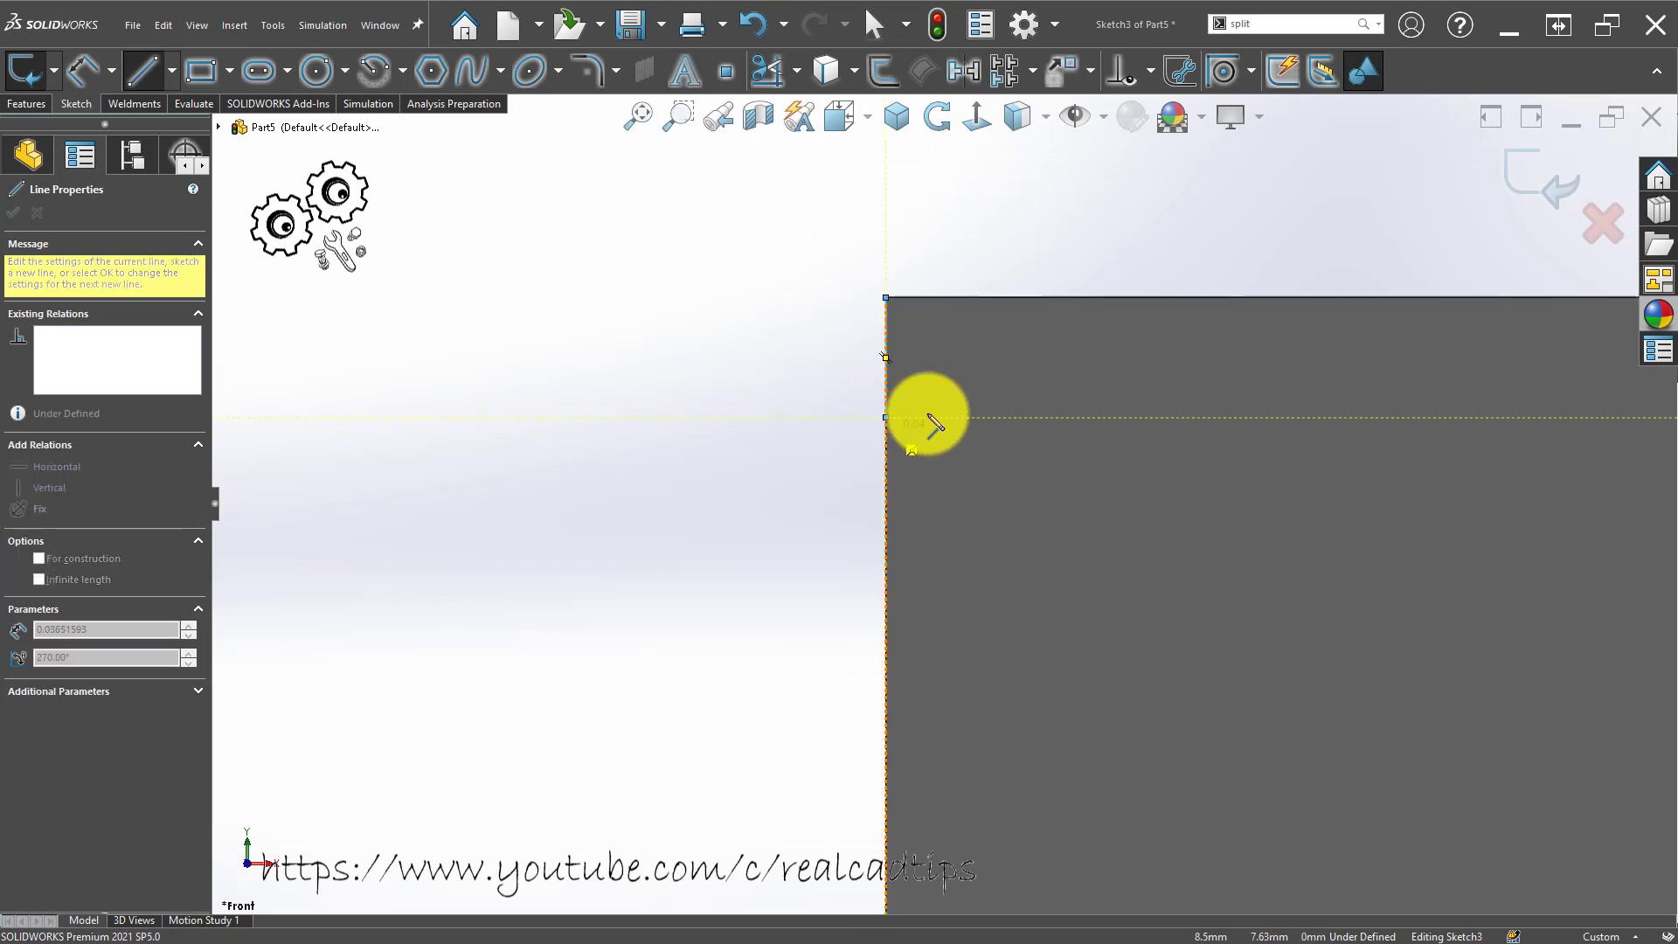
{"action": "left_click", "coordinate": [783, 418]}
{"action": "key", "text": "ctrl+z"}
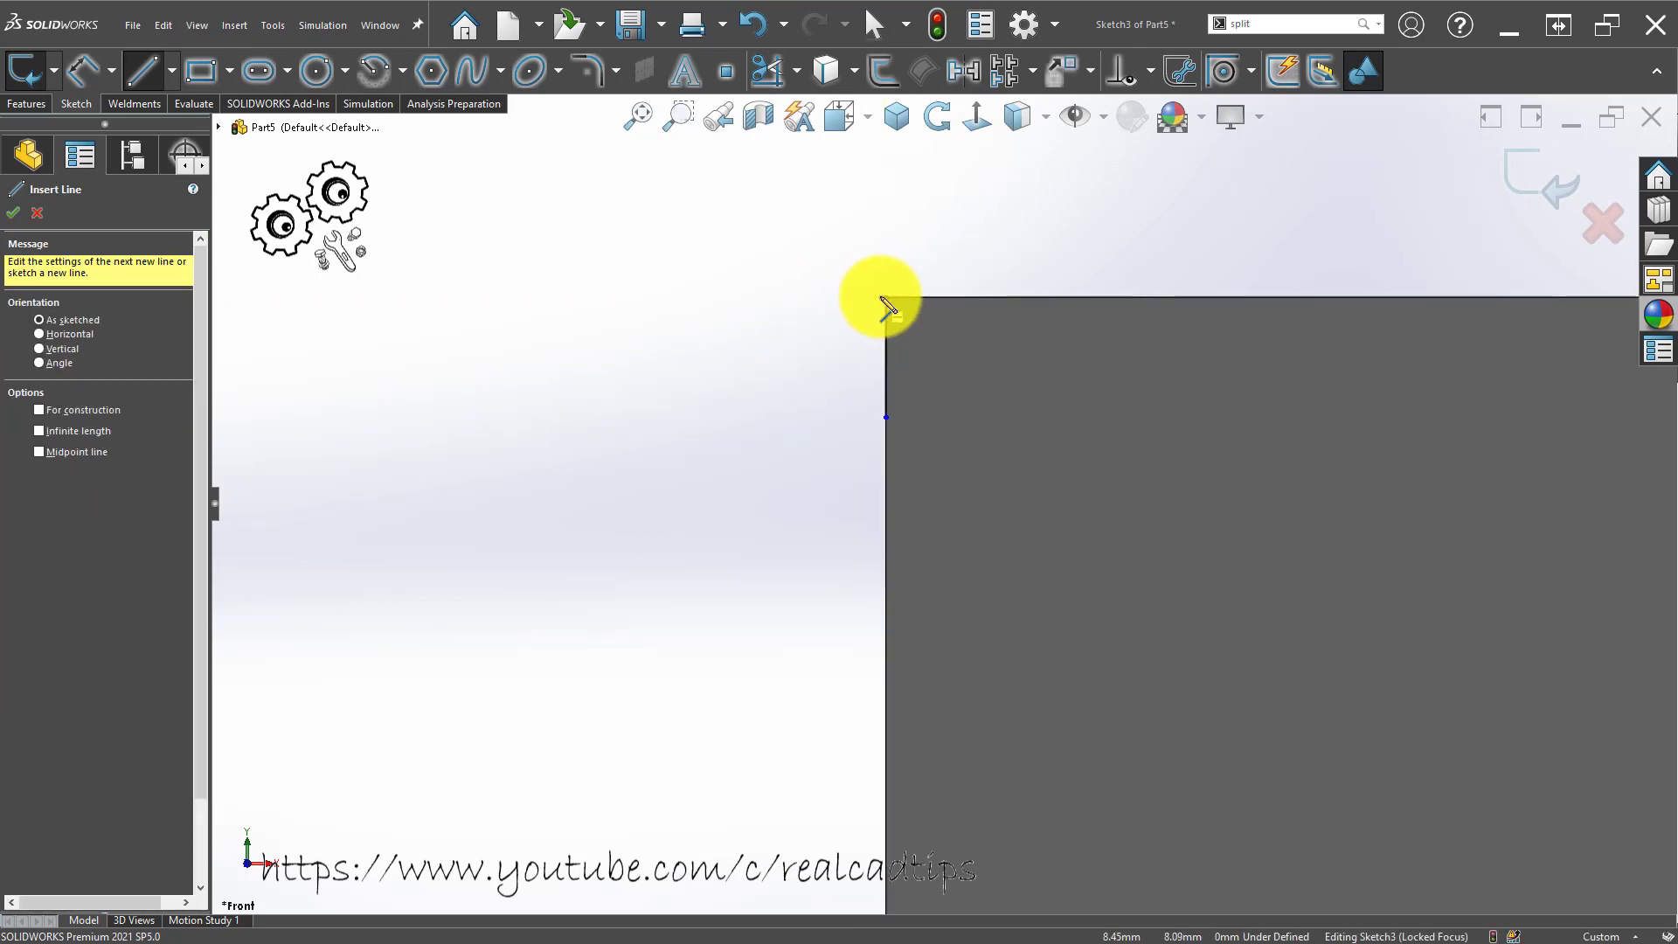
{"action": "left_click", "coordinate": [886, 298]}
{"action": "left_click", "coordinate": [953, 298]}
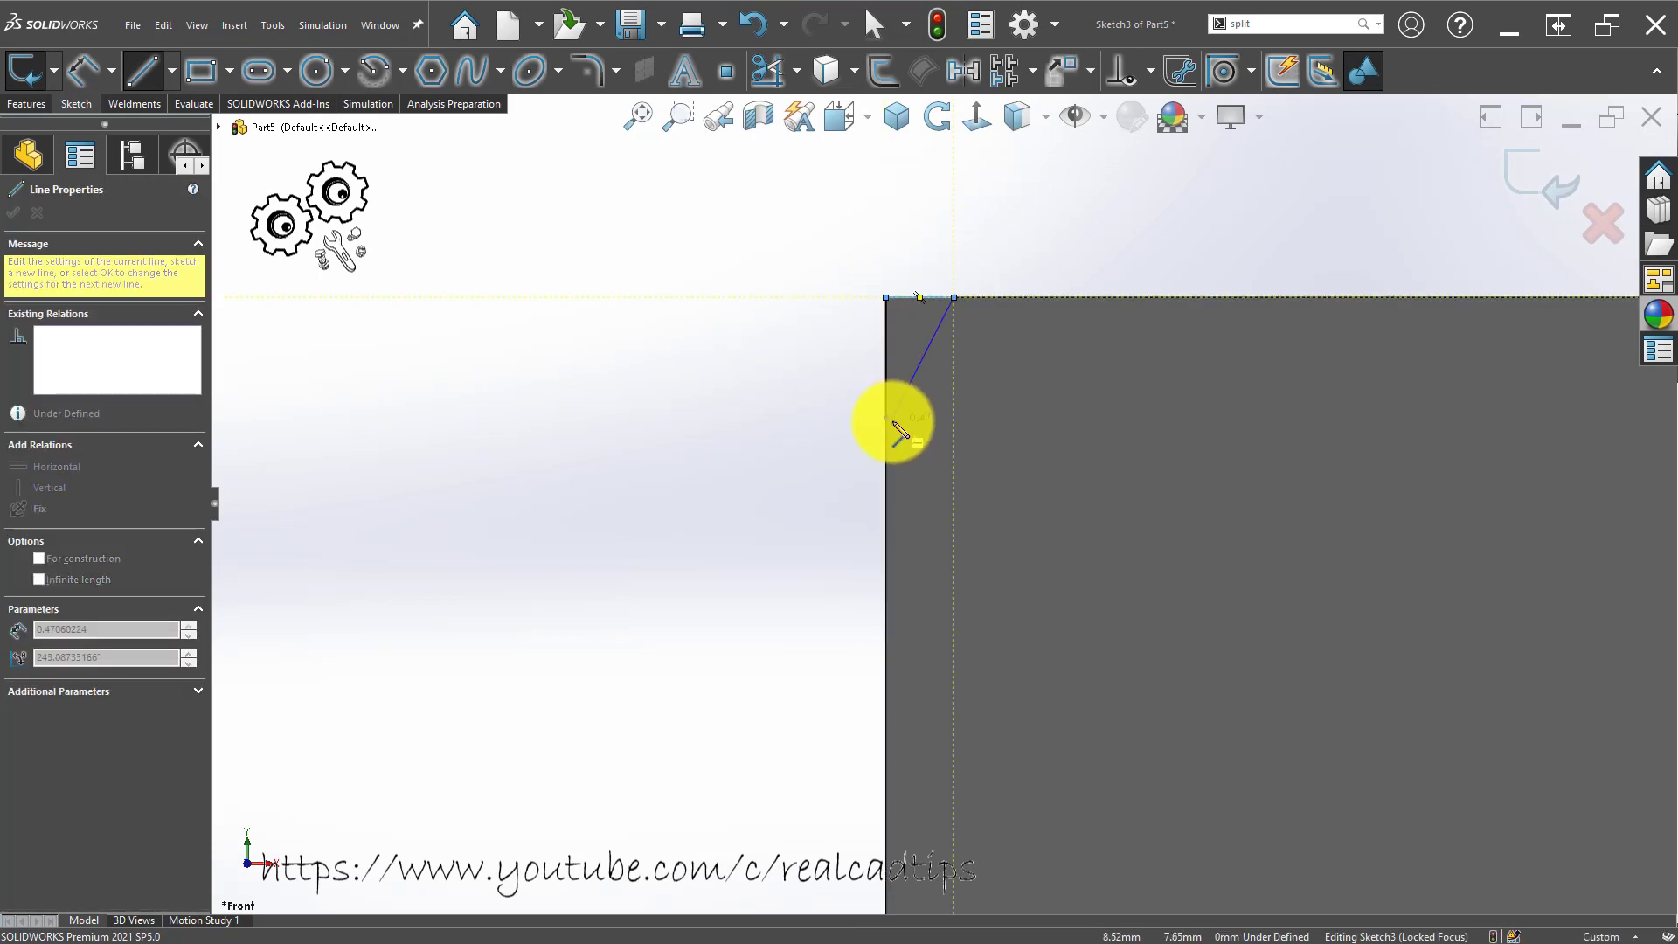
{"action": "left_click", "coordinate": [888, 422]}
{"action": "key", "text": "Escape"}
Dimension the length of the triangle's vertical side and keep its drawn size.
{"action": "right_click_drag", "start_coordinate": [775, 521], "coordinate": [778, 446]}
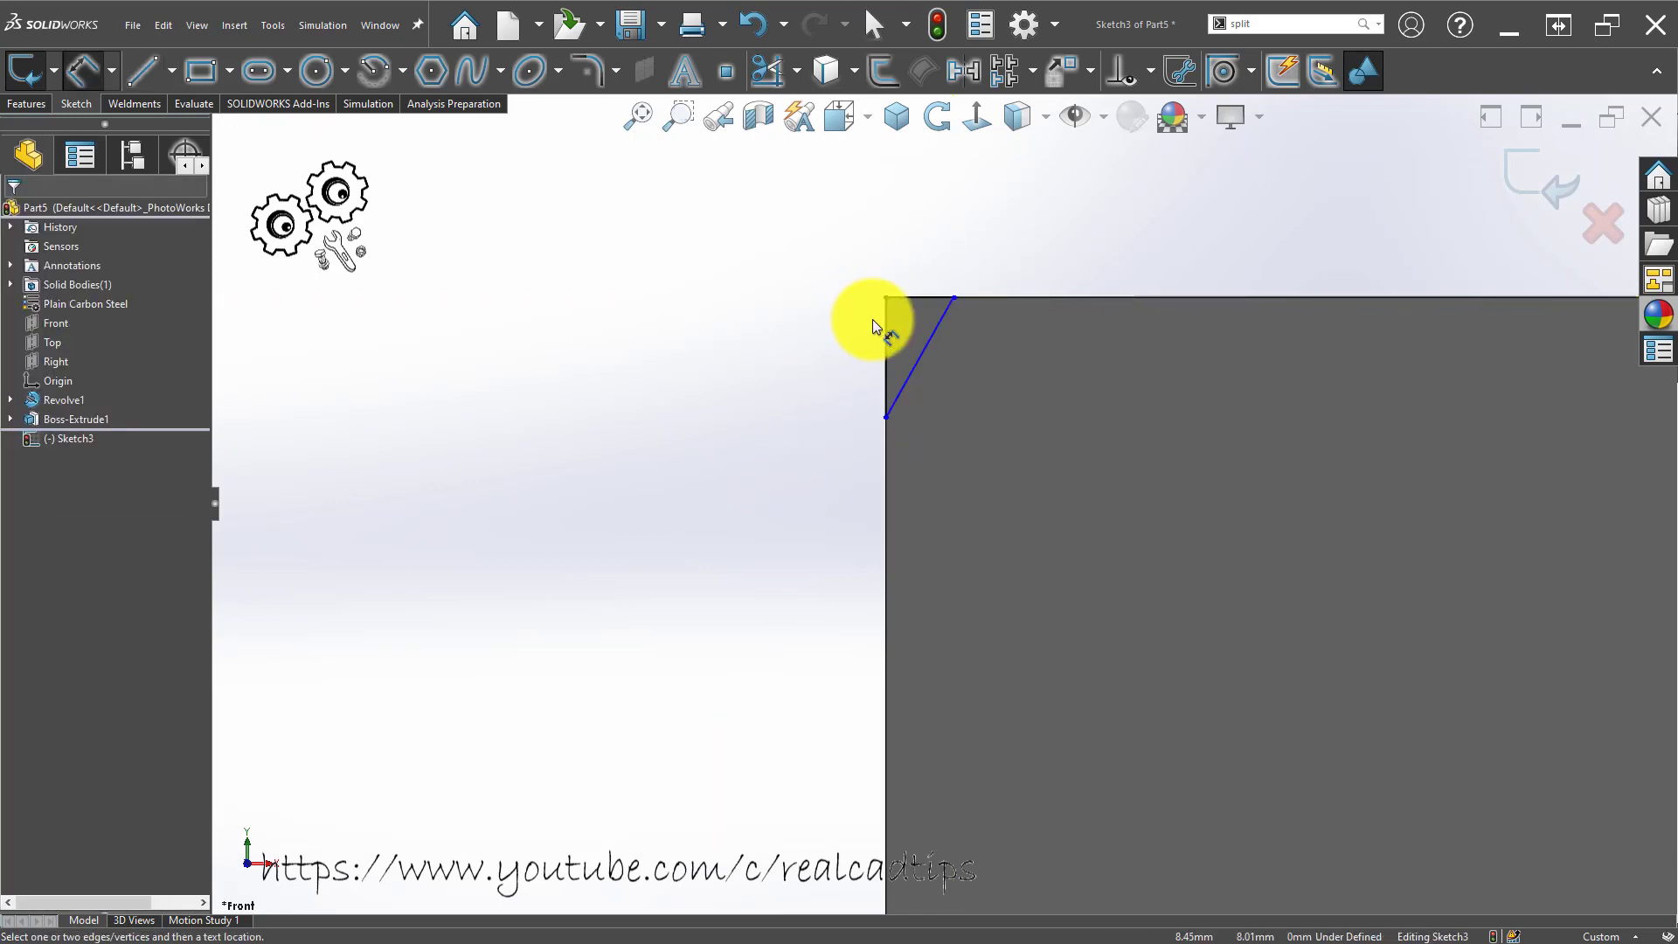
{"action": "scroll", "coordinate": [876, 332], "scroll_direction": "down", "scroll_amount": 1}
{"action": "left_click", "coordinate": [888, 381]}
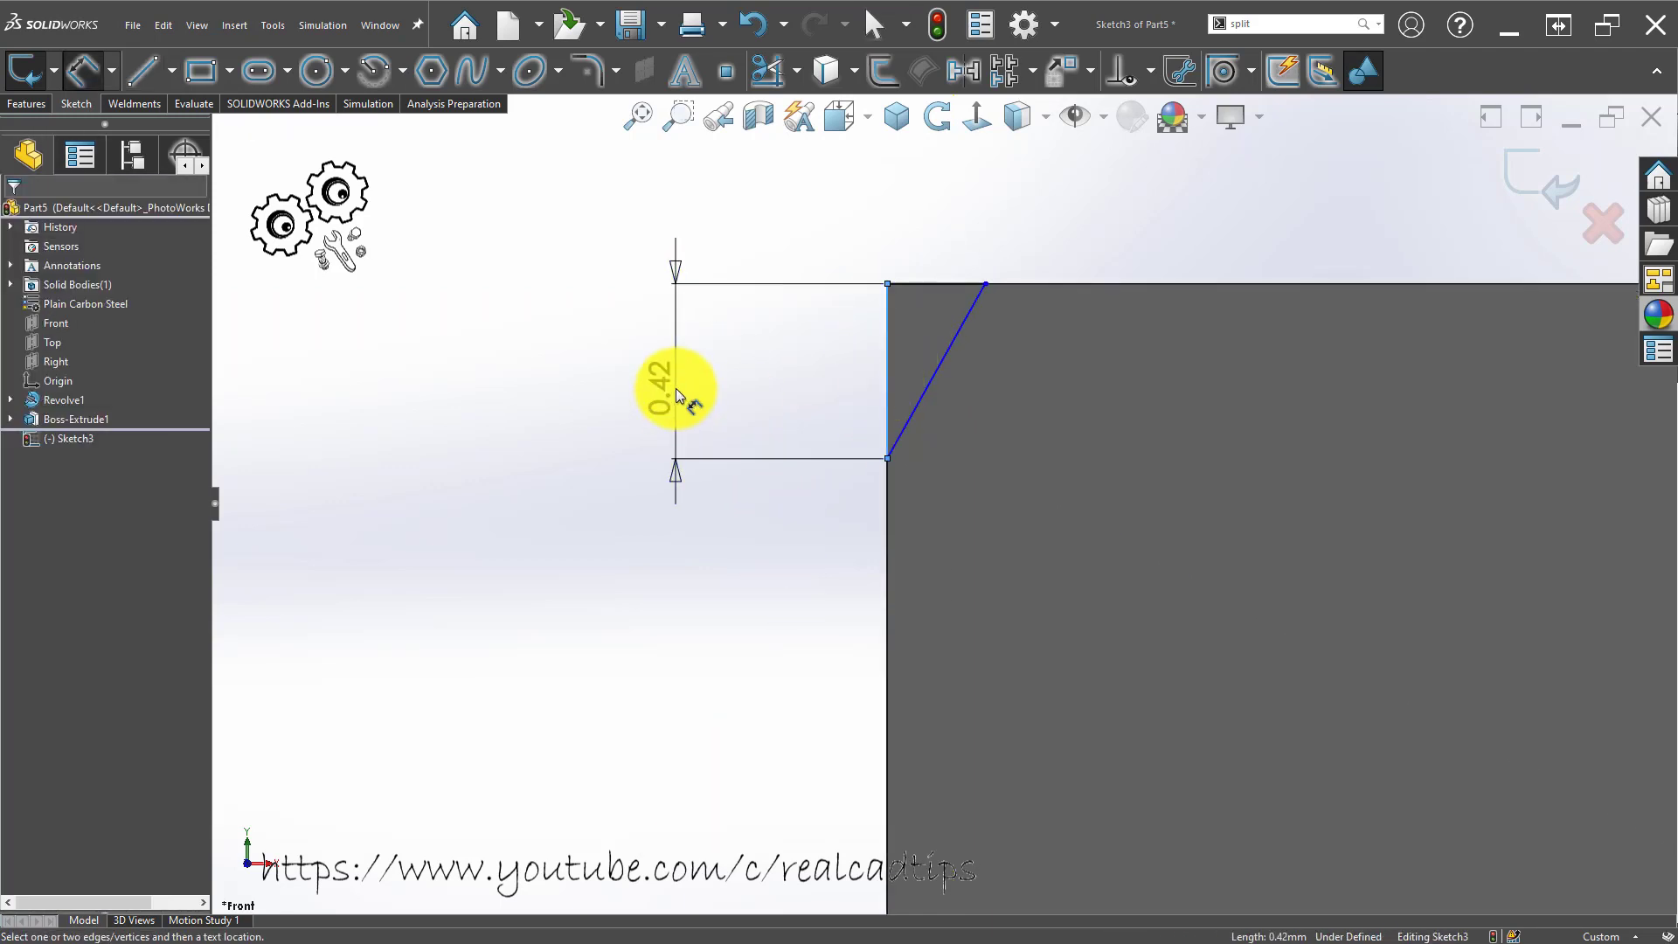
{"action": "left_click", "coordinate": [675, 388]}
{"action": "left_click", "coordinate": [820, 324]}
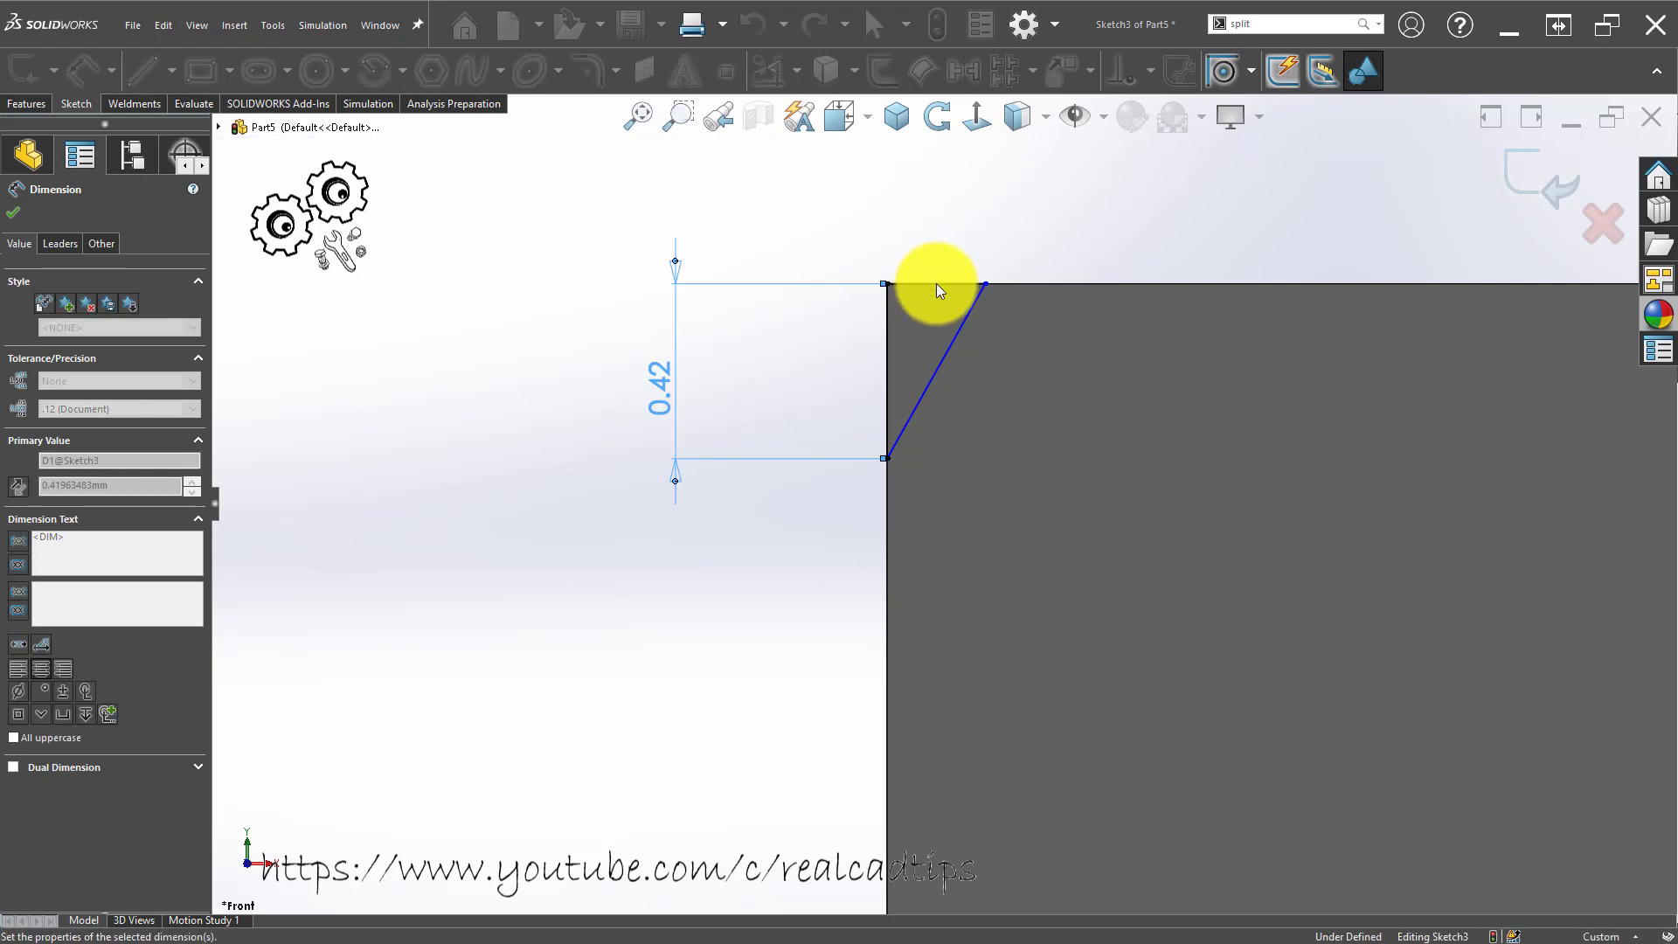
{"action": "left_click", "coordinate": [938, 285]}
{"action": "key", "text": "Escape"}
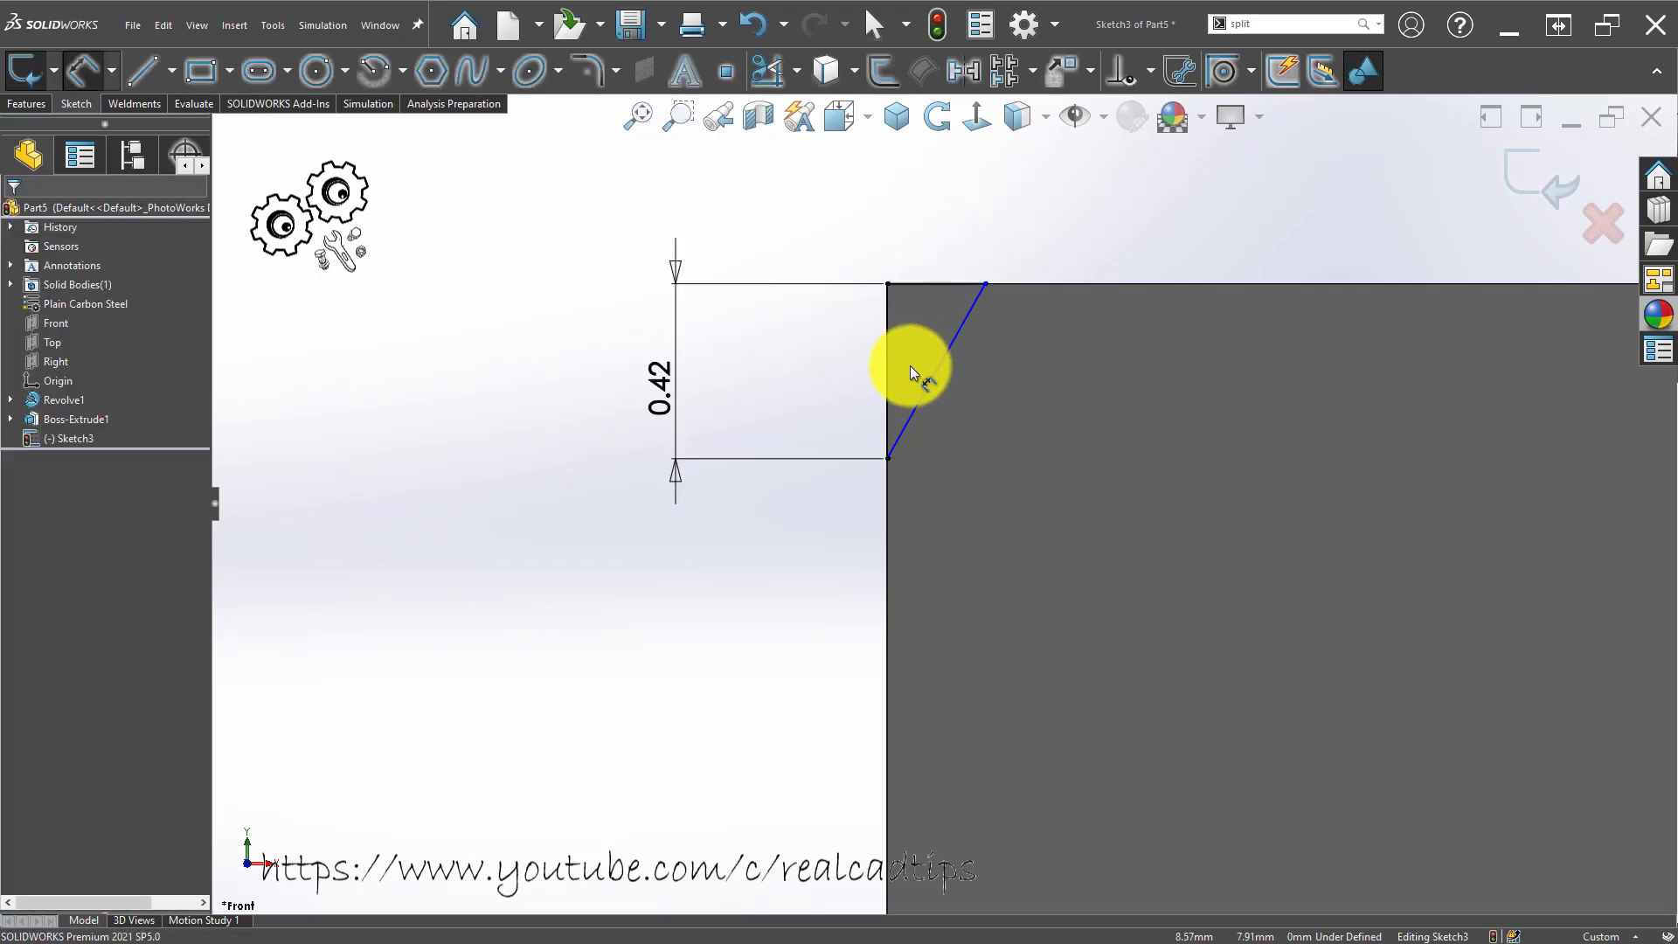
Add an angle dimension of 30° between the triangle's sloped side and its vertical side.
{"action": "left_click", "coordinate": [951, 348]}
{"action": "left_click", "coordinate": [889, 345]}
{"action": "scroll", "coordinate": [962, 315], "scroll_direction": "up", "scroll_amount": 2}
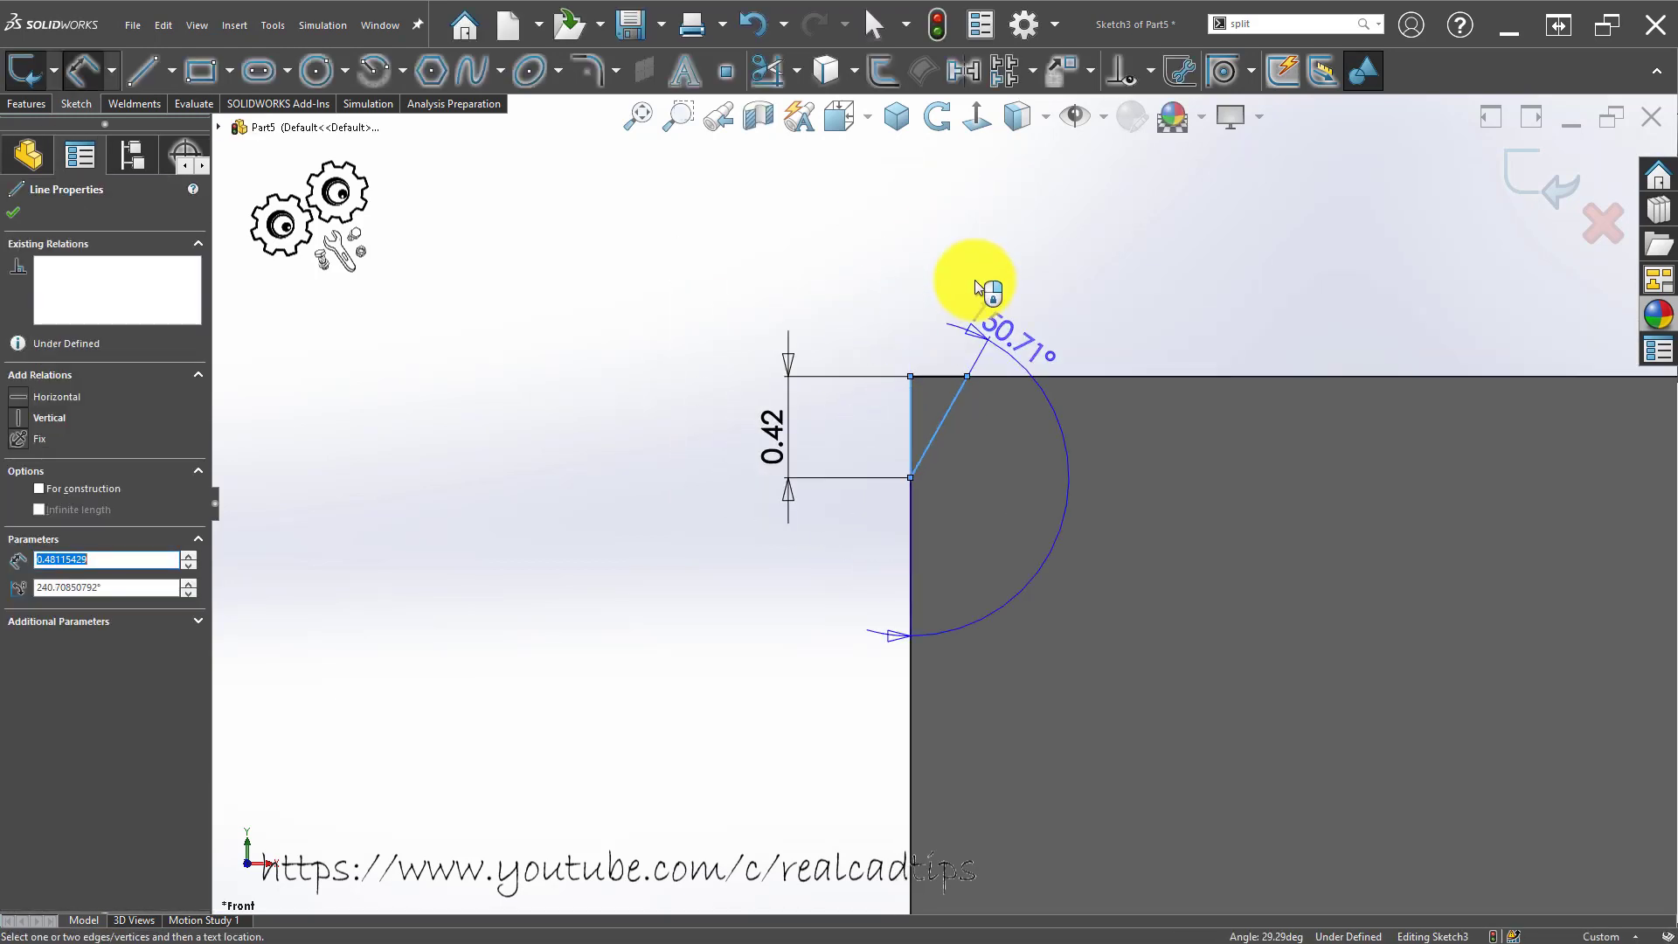
{"action": "left_click", "coordinate": [958, 267]}
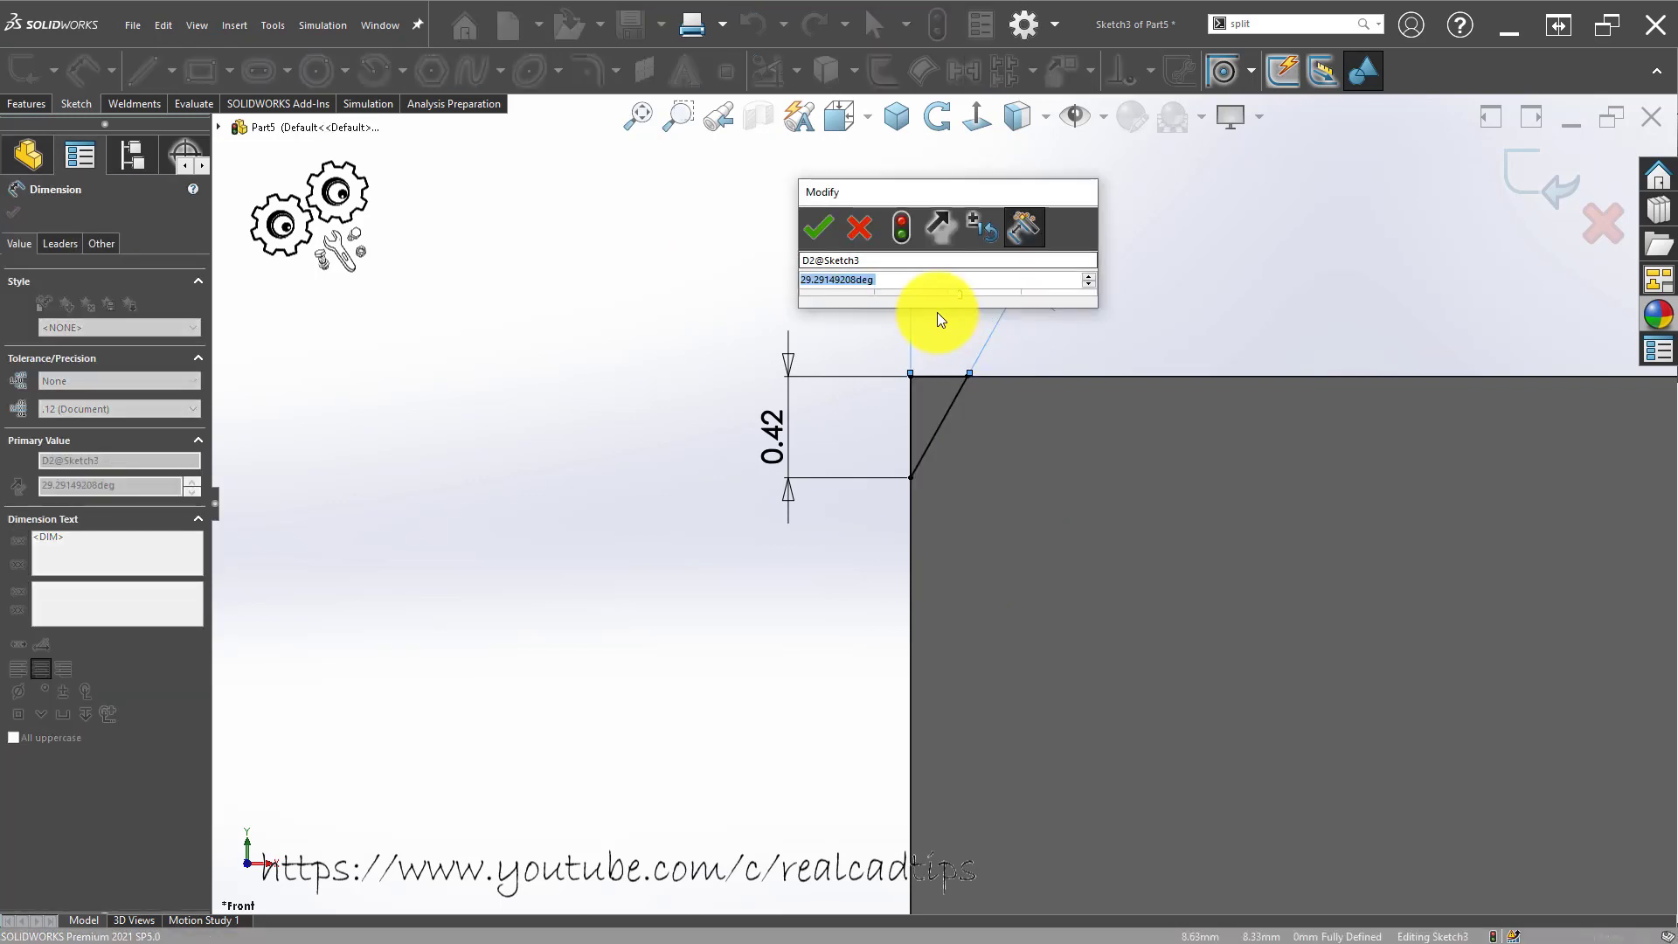
{"action": "type", "text": "30"}
{"action": "key", "text": "Return"}
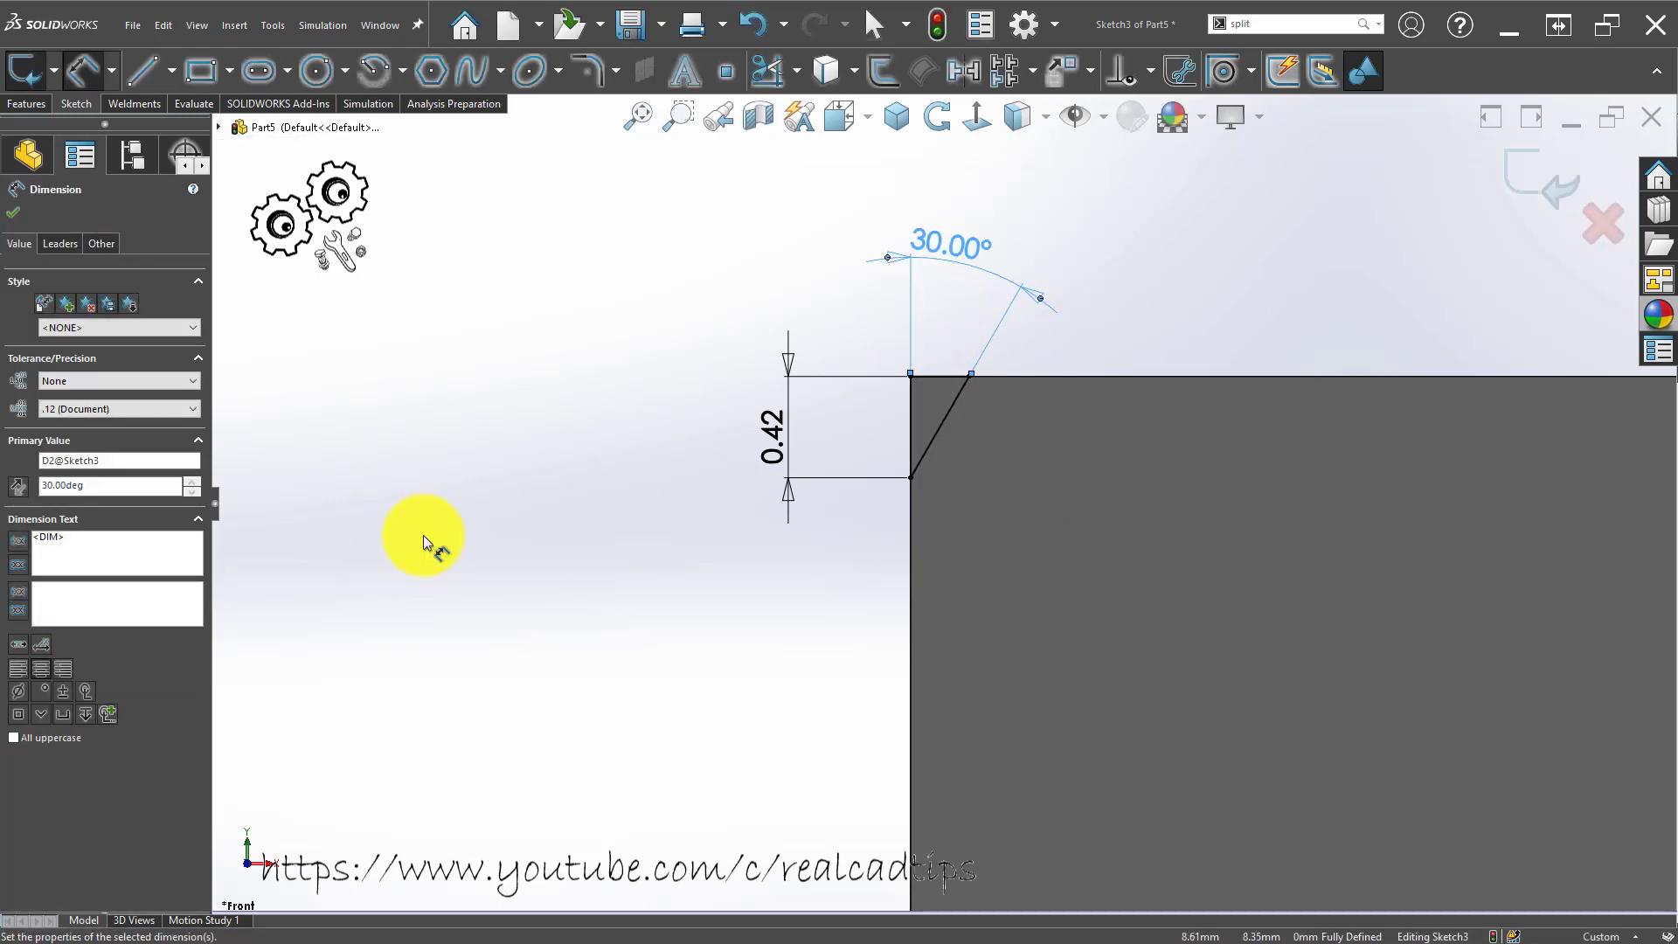
{"action": "left_click", "coordinate": [559, 429]}
Draw a vertical centerline up from the midpoint of the hexagon's upper edge and mirror the triangle across it.
{"action": "scroll", "coordinate": [612, 411], "scroll_direction": "up", "scroll_amount": 4}
{"action": "scroll", "coordinate": [1045, 480], "scroll_direction": "down", "scroll_amount": 2}
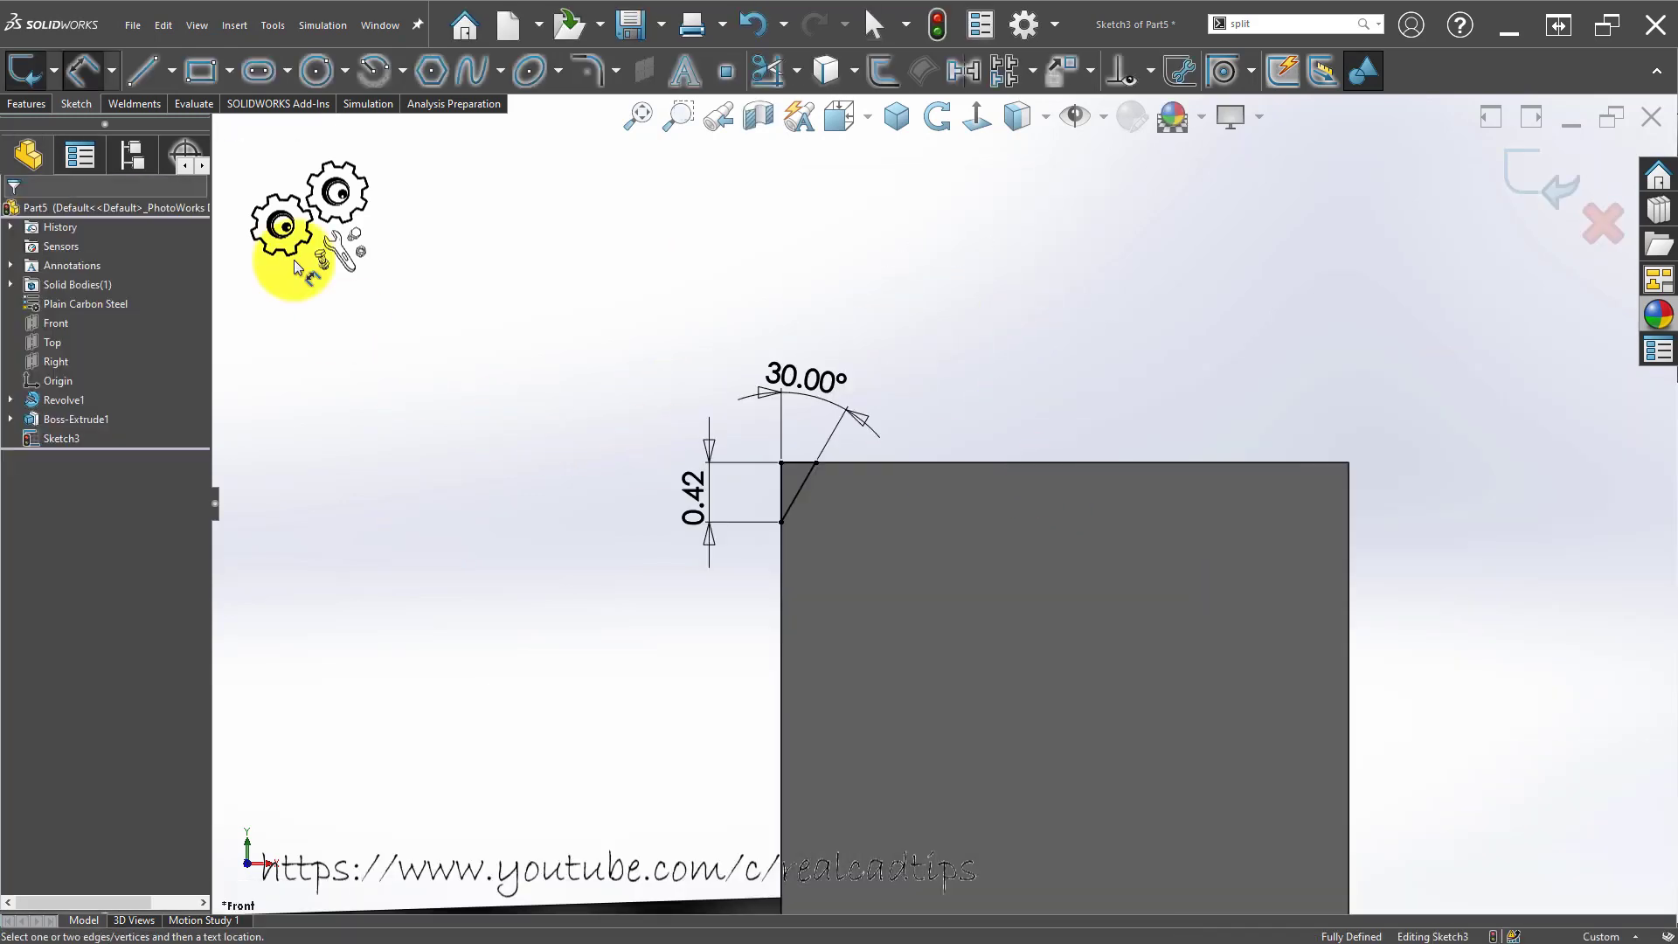
{"action": "left_click", "coordinate": [164, 79]}
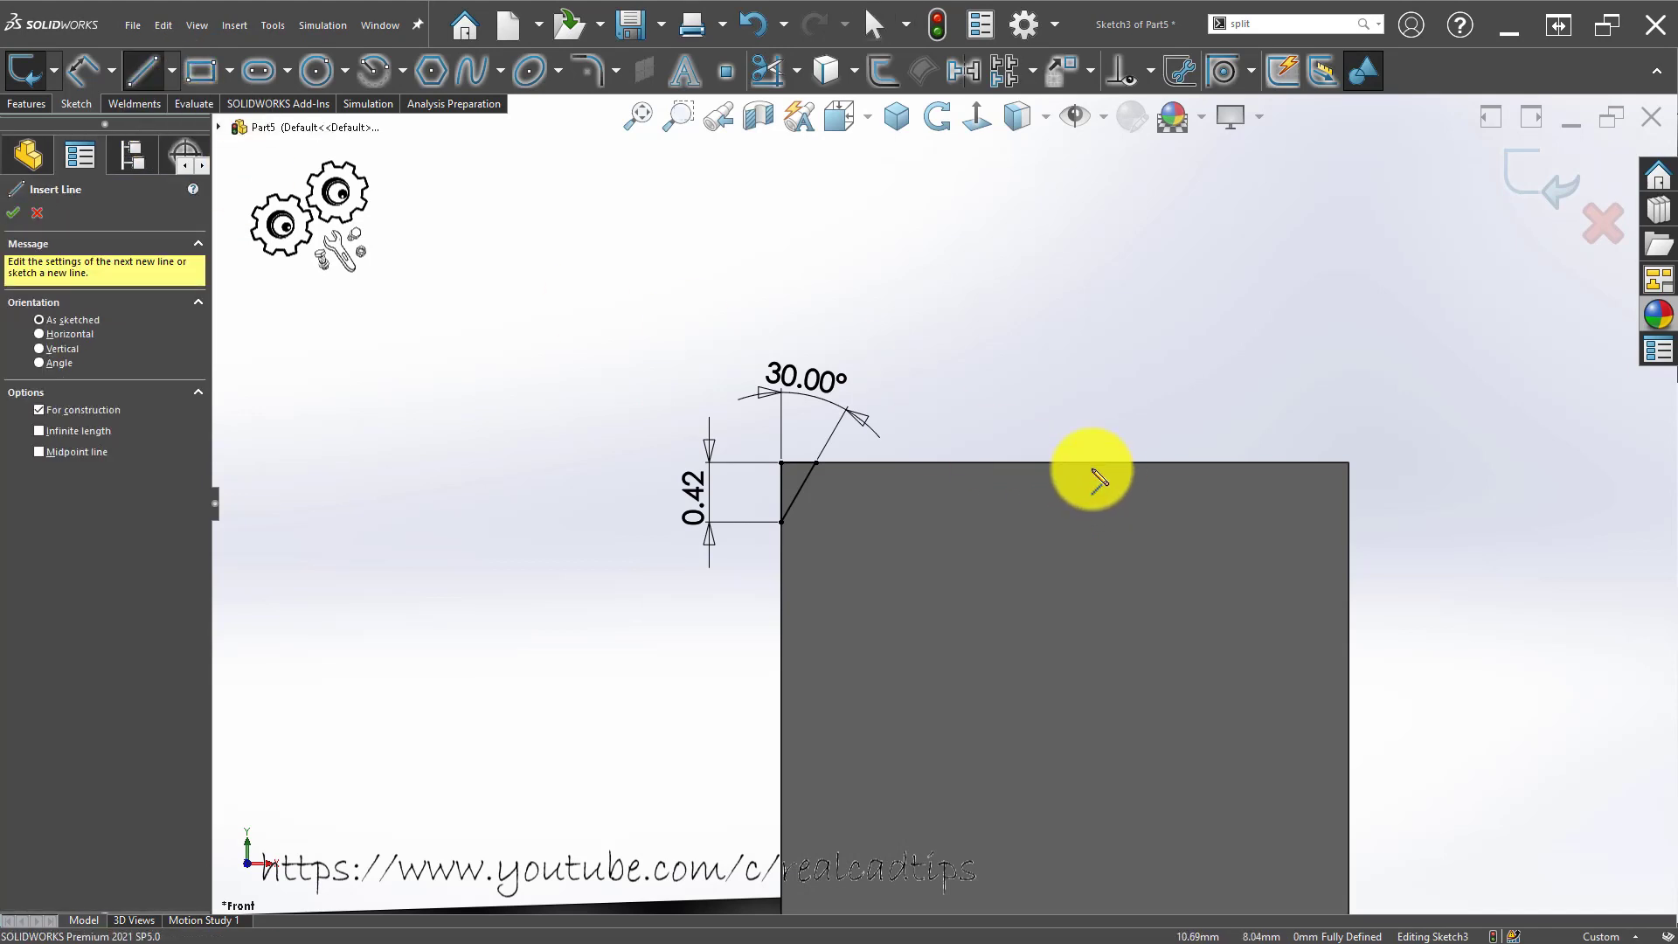
{"action": "left_click_drag", "start_coordinate": [1064, 467], "coordinate": [1067, 271]}
{"action": "scroll", "coordinate": [944, 300], "scroll_direction": "up", "scroll_amount": 2}
{"action": "key", "text": "Escape"}
{"action": "left_click_drag", "start_coordinate": [703, 286], "coordinate": [1141, 612]}
{"action": "left_click", "coordinate": [967, 69]}
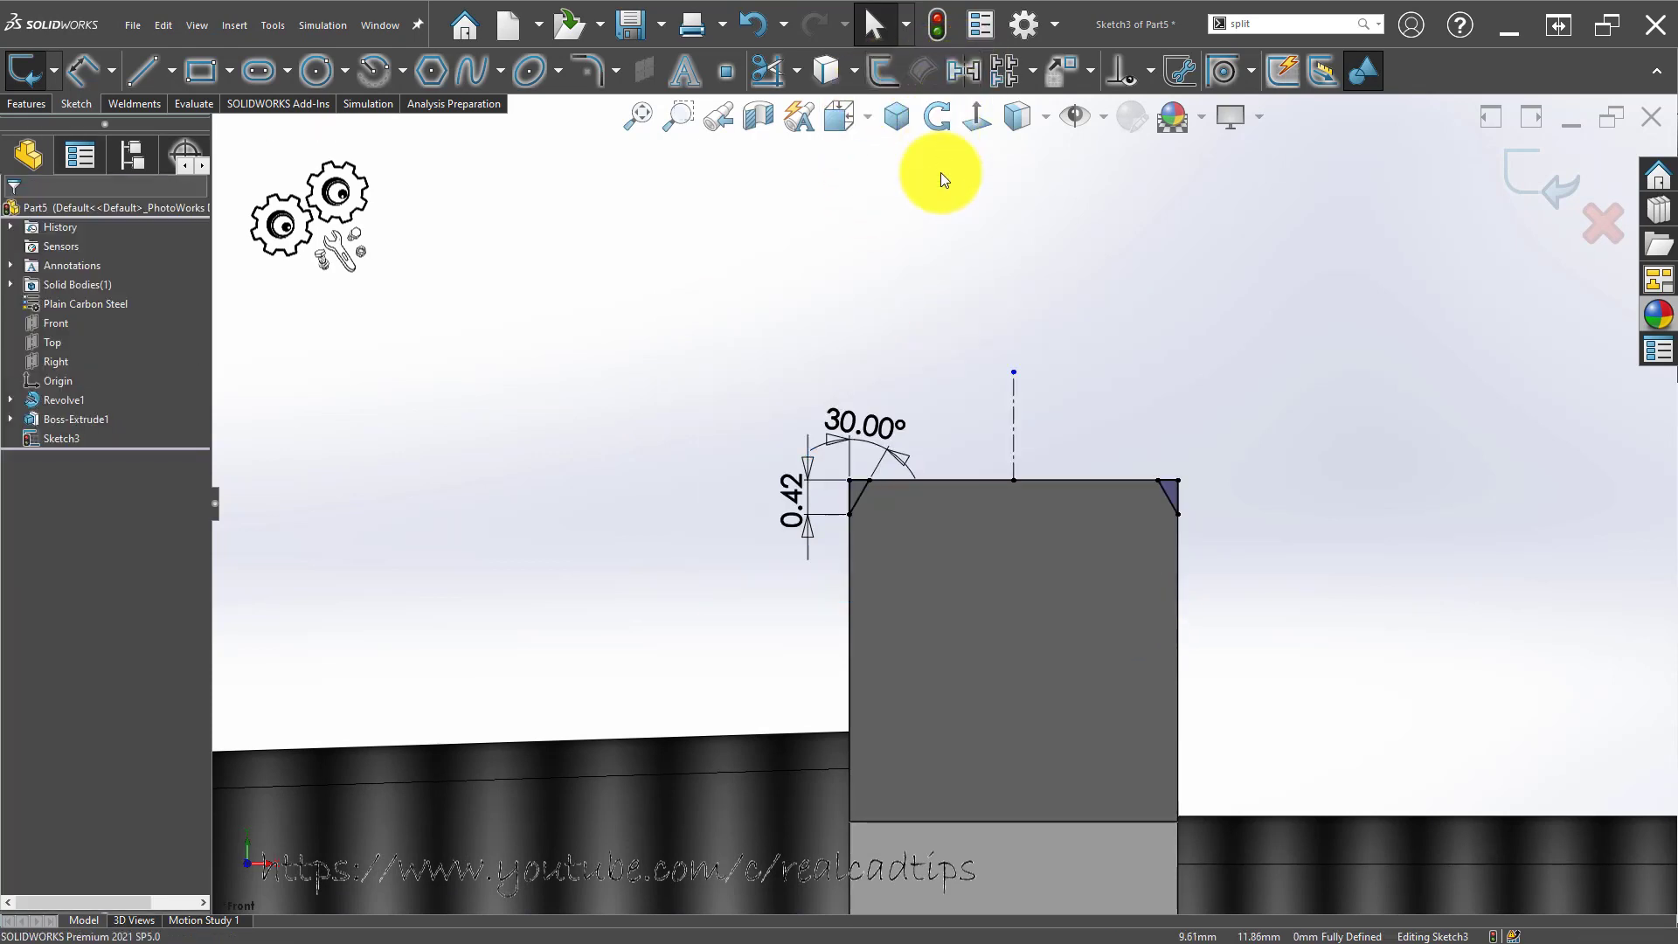
{"action": "left_click", "coordinate": [41, 102]}
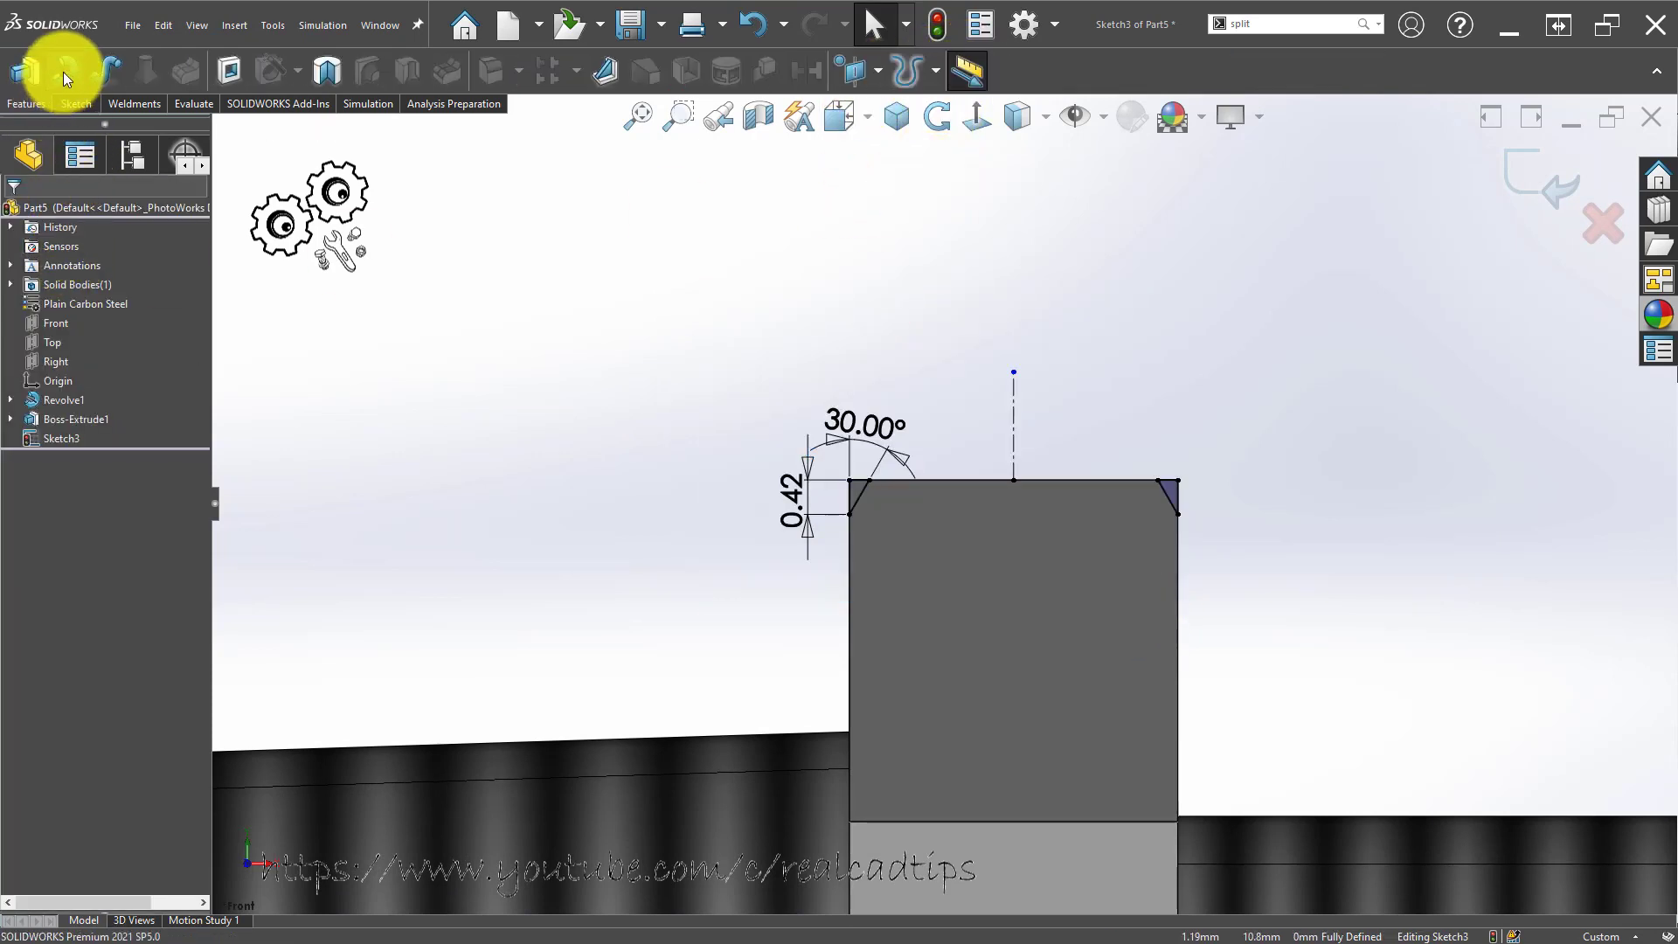
{"action": "left_click", "coordinate": [63, 70]}
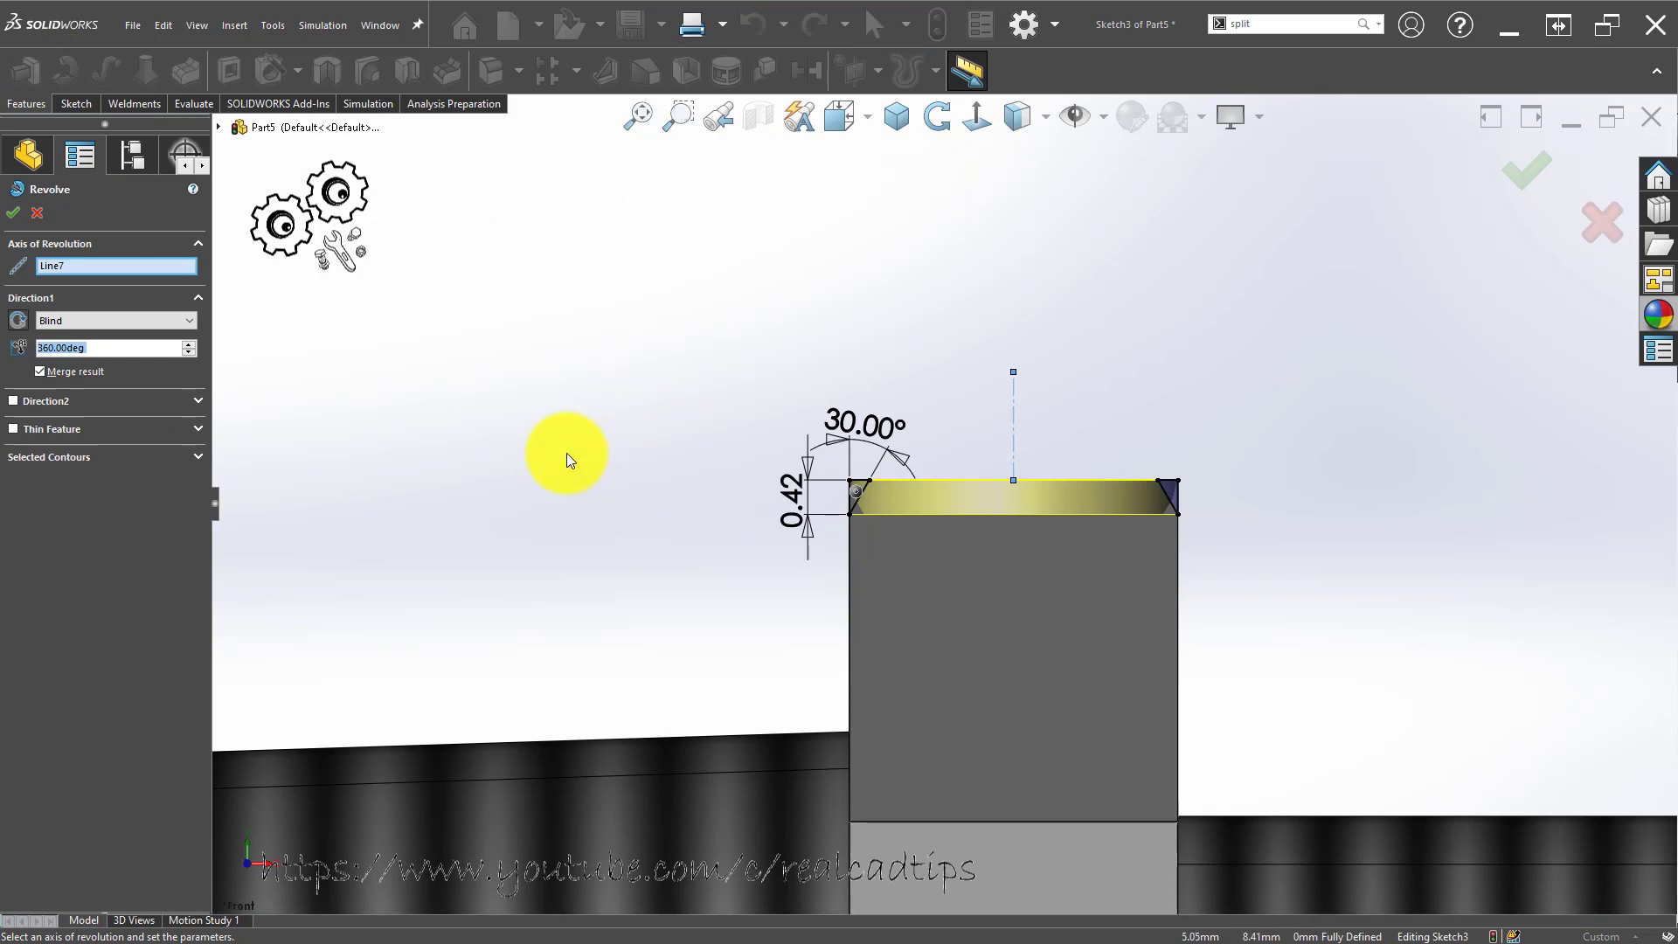
{"action": "key", "text": "Escape"}
{"action": "scroll", "coordinate": [874, 453], "scroll_direction": "up", "scroll_amount": 3}
{"action": "scroll", "coordinate": [979, 465], "scroll_direction": "down", "scroll_amount": 3}
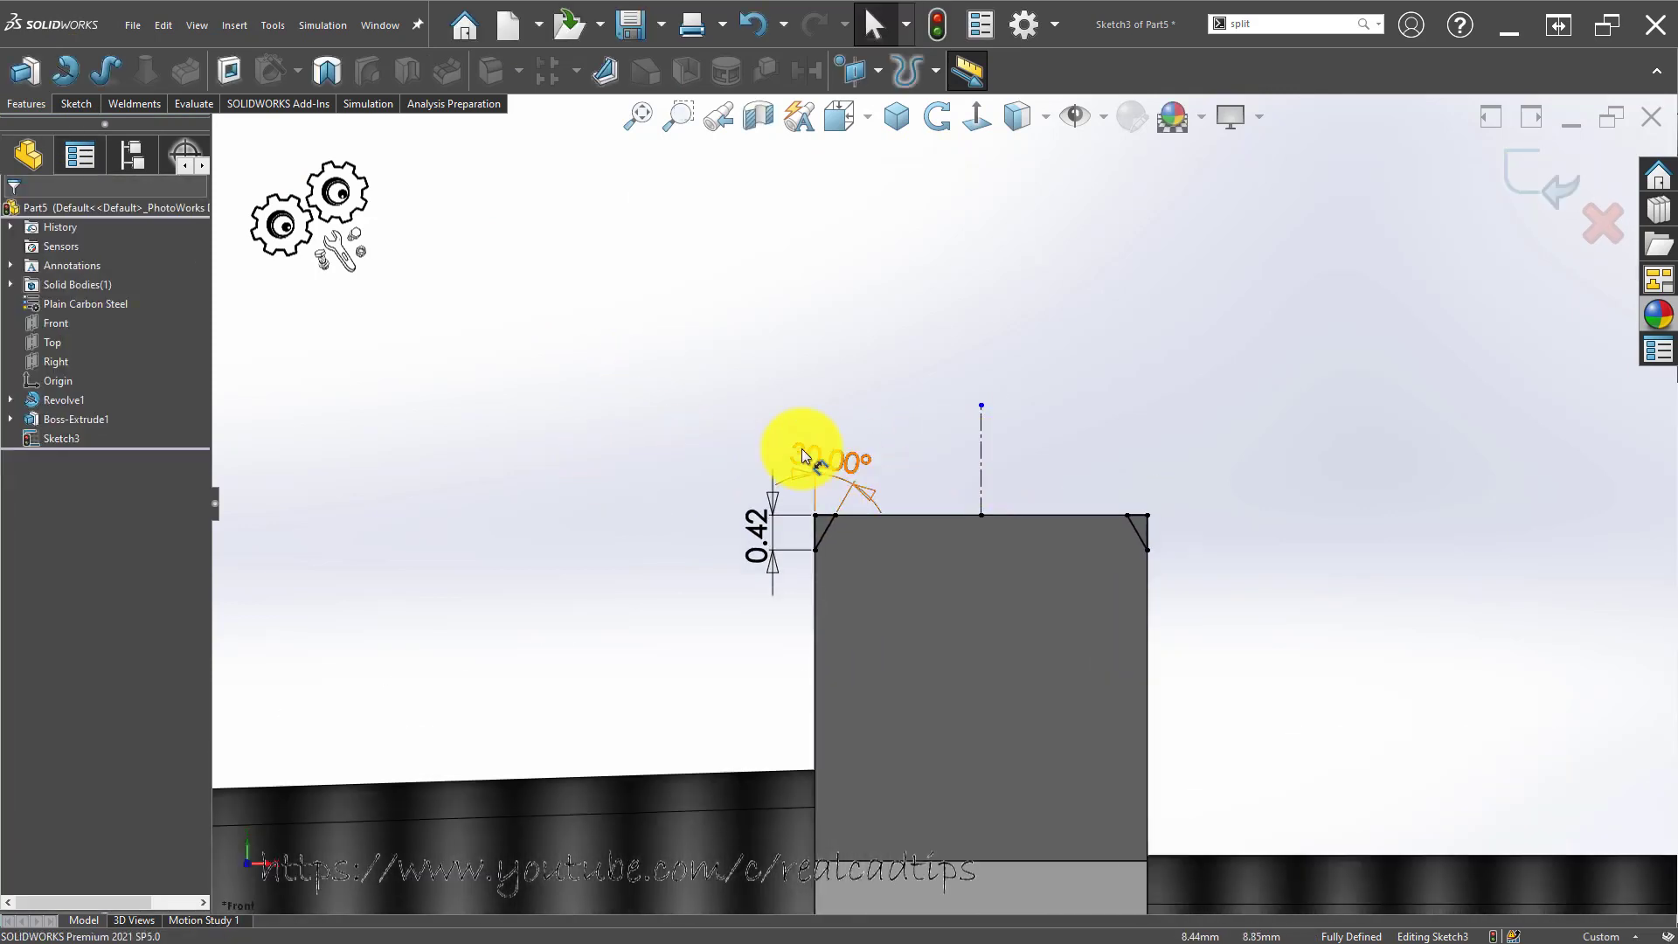
Draw a horizontal centerline about 24.5 mm long from the origin along the fitting's axis, past its far end.
{"action": "scroll", "coordinate": [803, 455], "scroll_direction": "up", "scroll_amount": 3}
{"action": "left_click", "coordinate": [87, 103]}
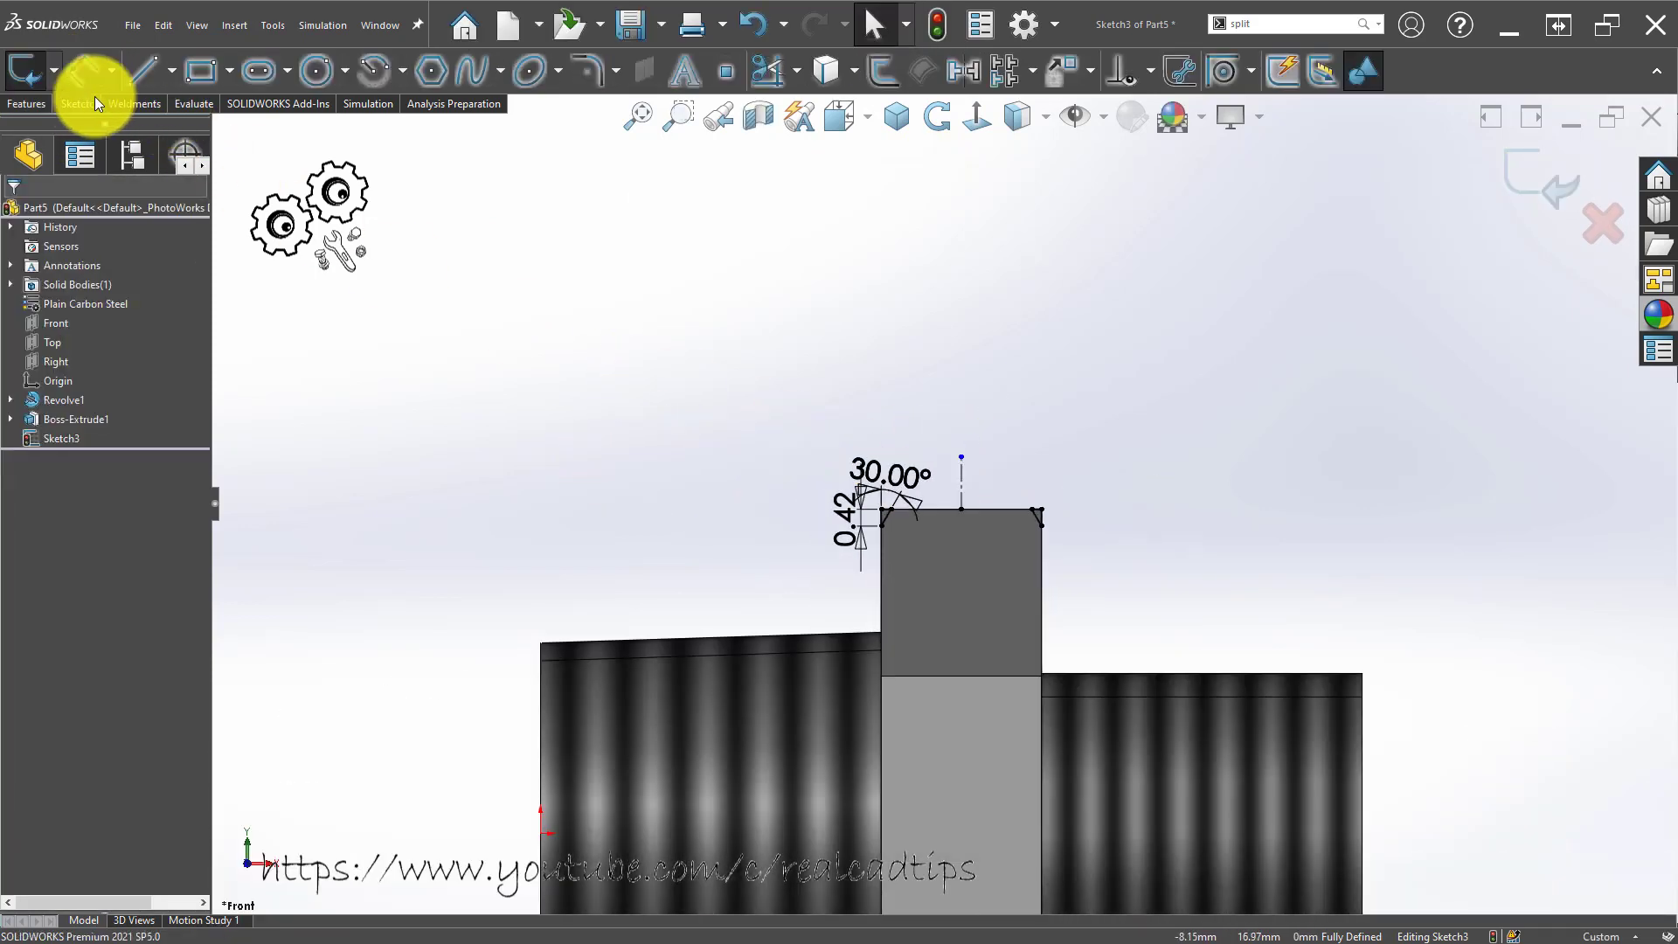
{"action": "left_click", "coordinate": [174, 69]}
{"action": "left_click", "coordinate": [178, 128]}
{"action": "scroll", "coordinate": [833, 547], "scroll_direction": "up", "scroll_amount": 3}
{"action": "scroll", "coordinate": [874, 674], "scroll_direction": "down", "scroll_amount": 2}
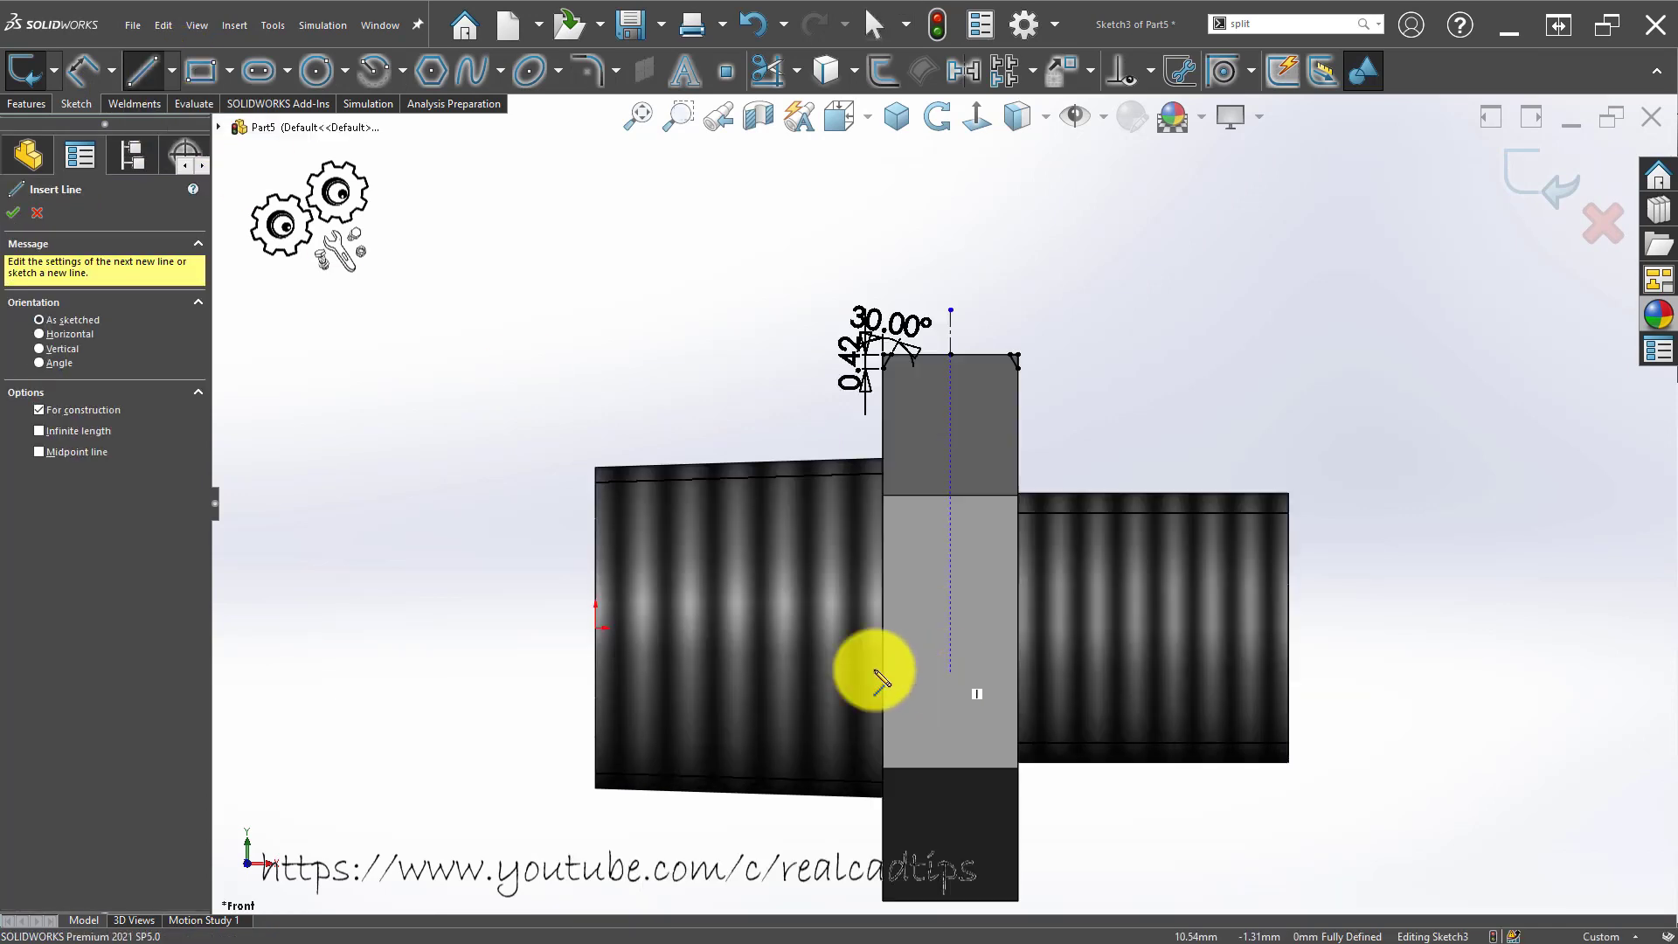
{"action": "left_click", "coordinate": [596, 627]}
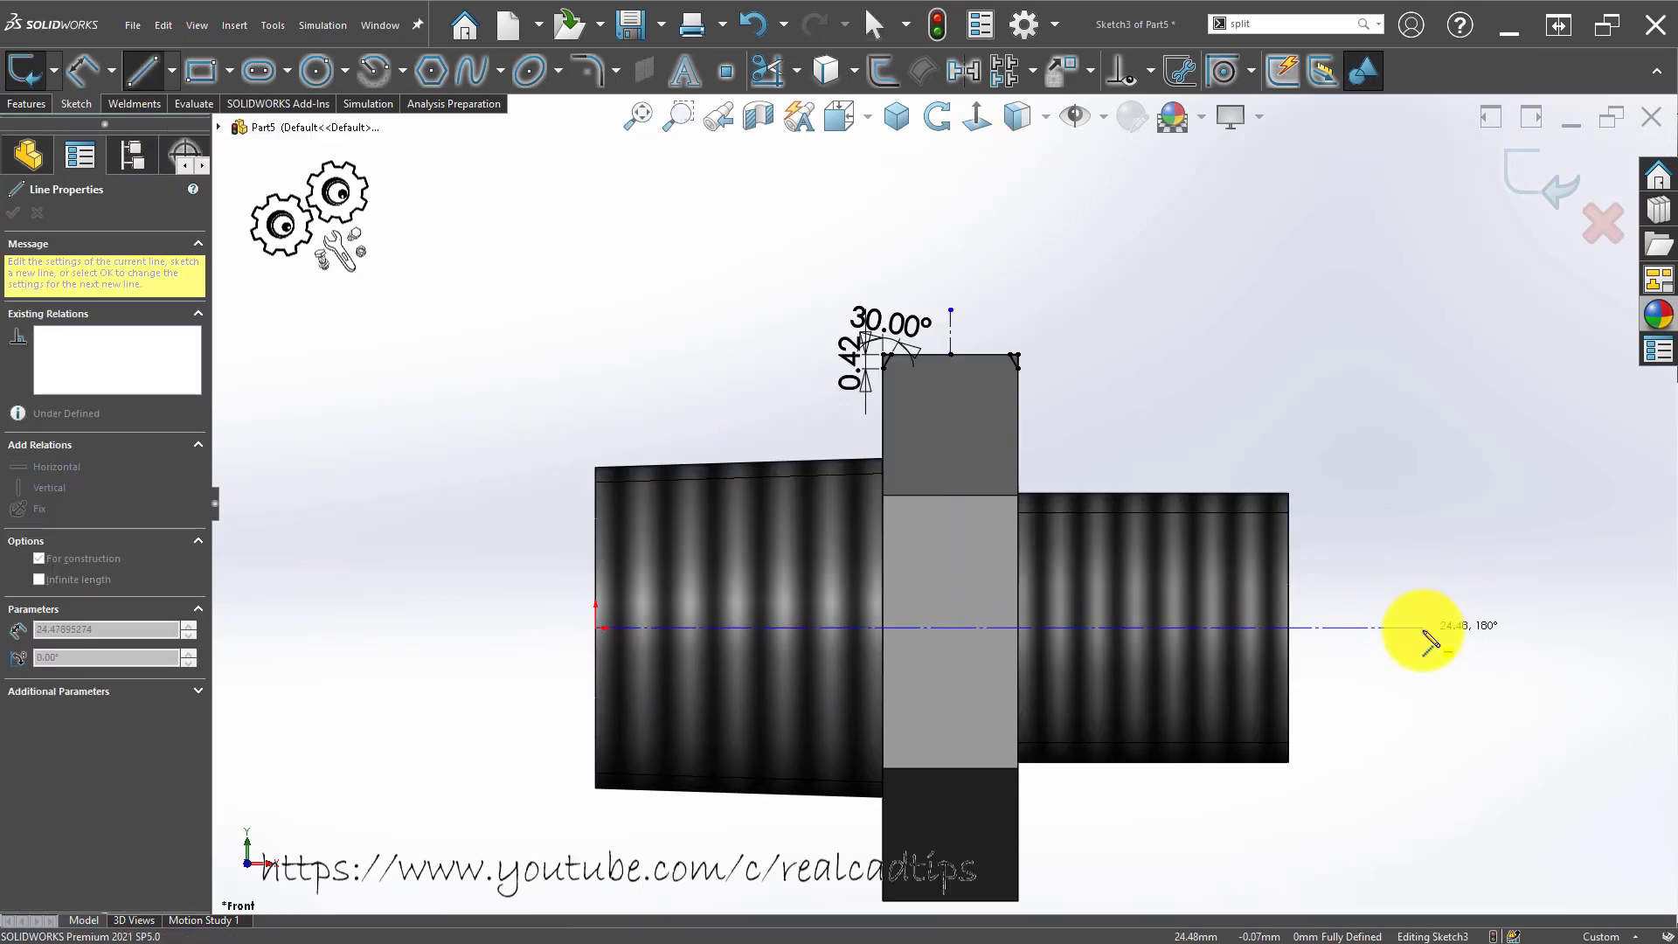
{"action": "left_click", "coordinate": [1424, 628]}
{"action": "key", "text": "Escape"}
{"action": "scroll", "coordinate": [791, 570], "scroll_direction": "up", "scroll_amount": 2}
{"action": "key", "text": "Escape"}
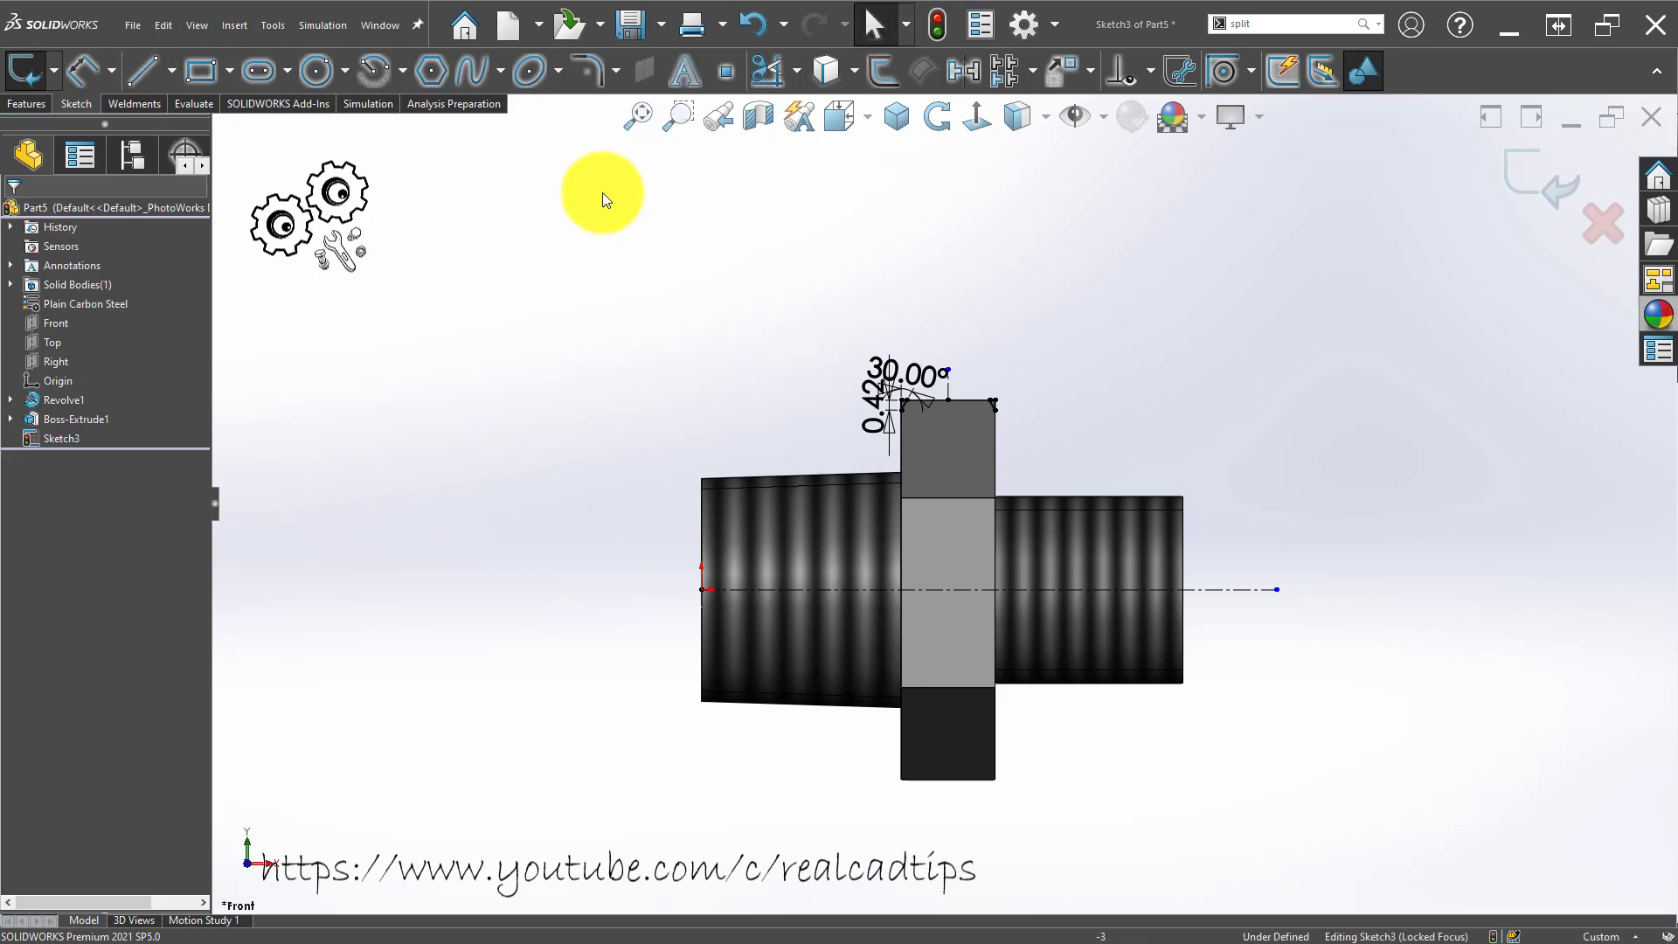
Cut the hexagon's corners with a 360° revolved cut of both triangles about the fitting's horizontal centerline.
{"action": "left_click", "coordinate": [31, 107]}
{"action": "left_click", "coordinate": [329, 71]}
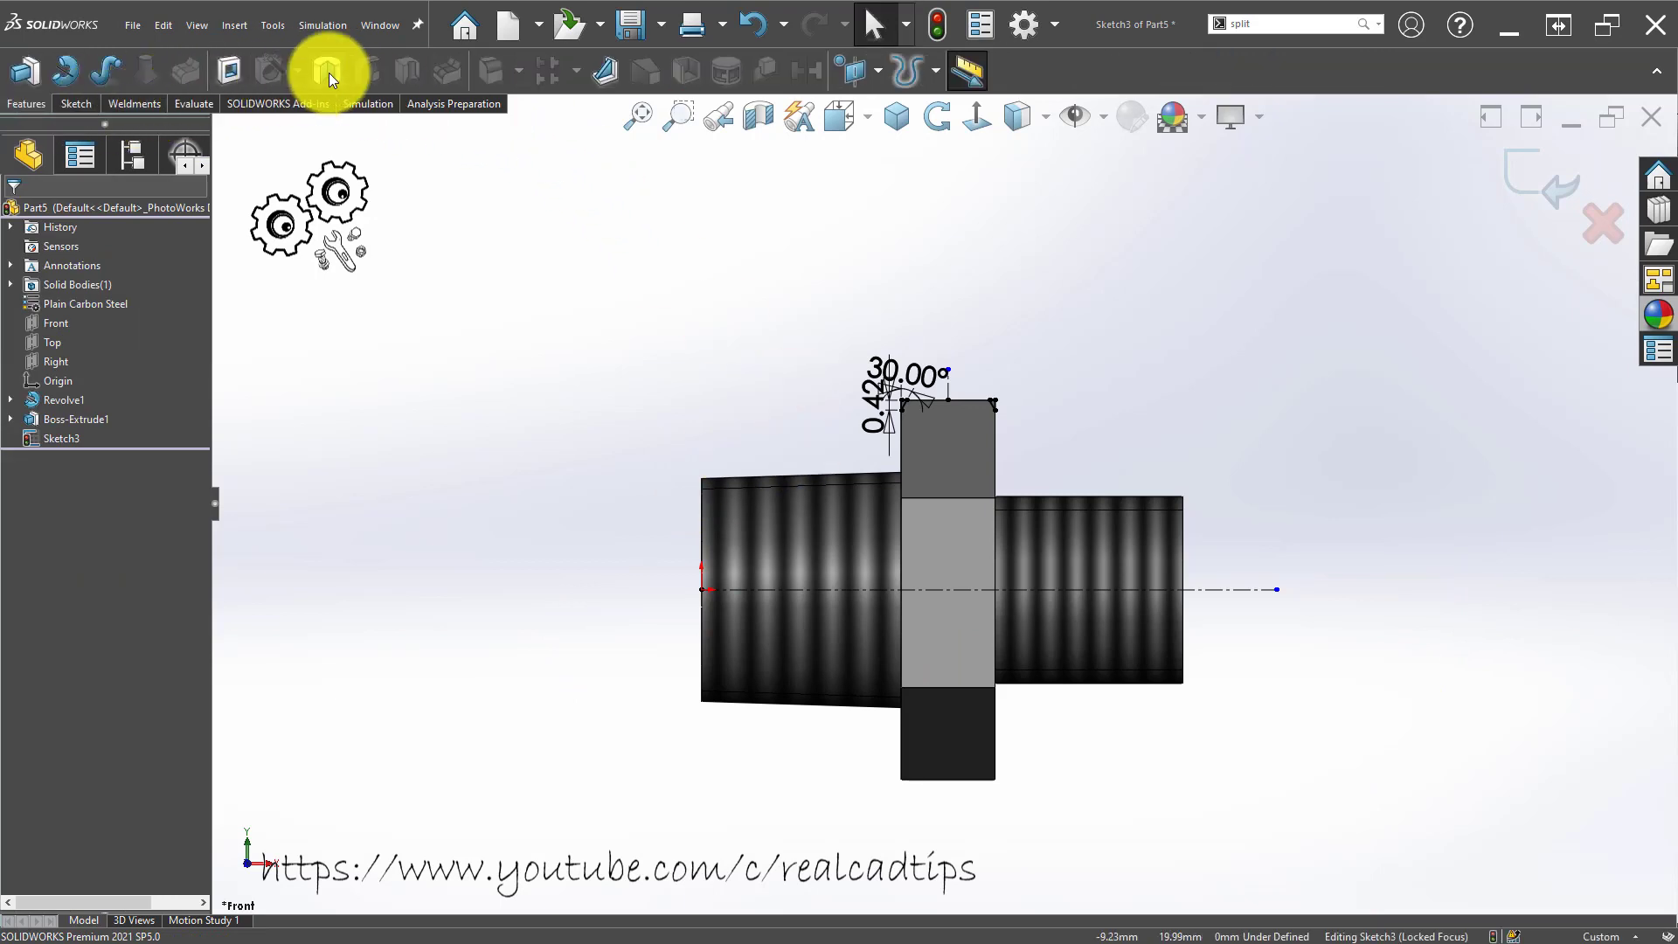
{"action": "left_click", "coordinate": [1040, 591]}
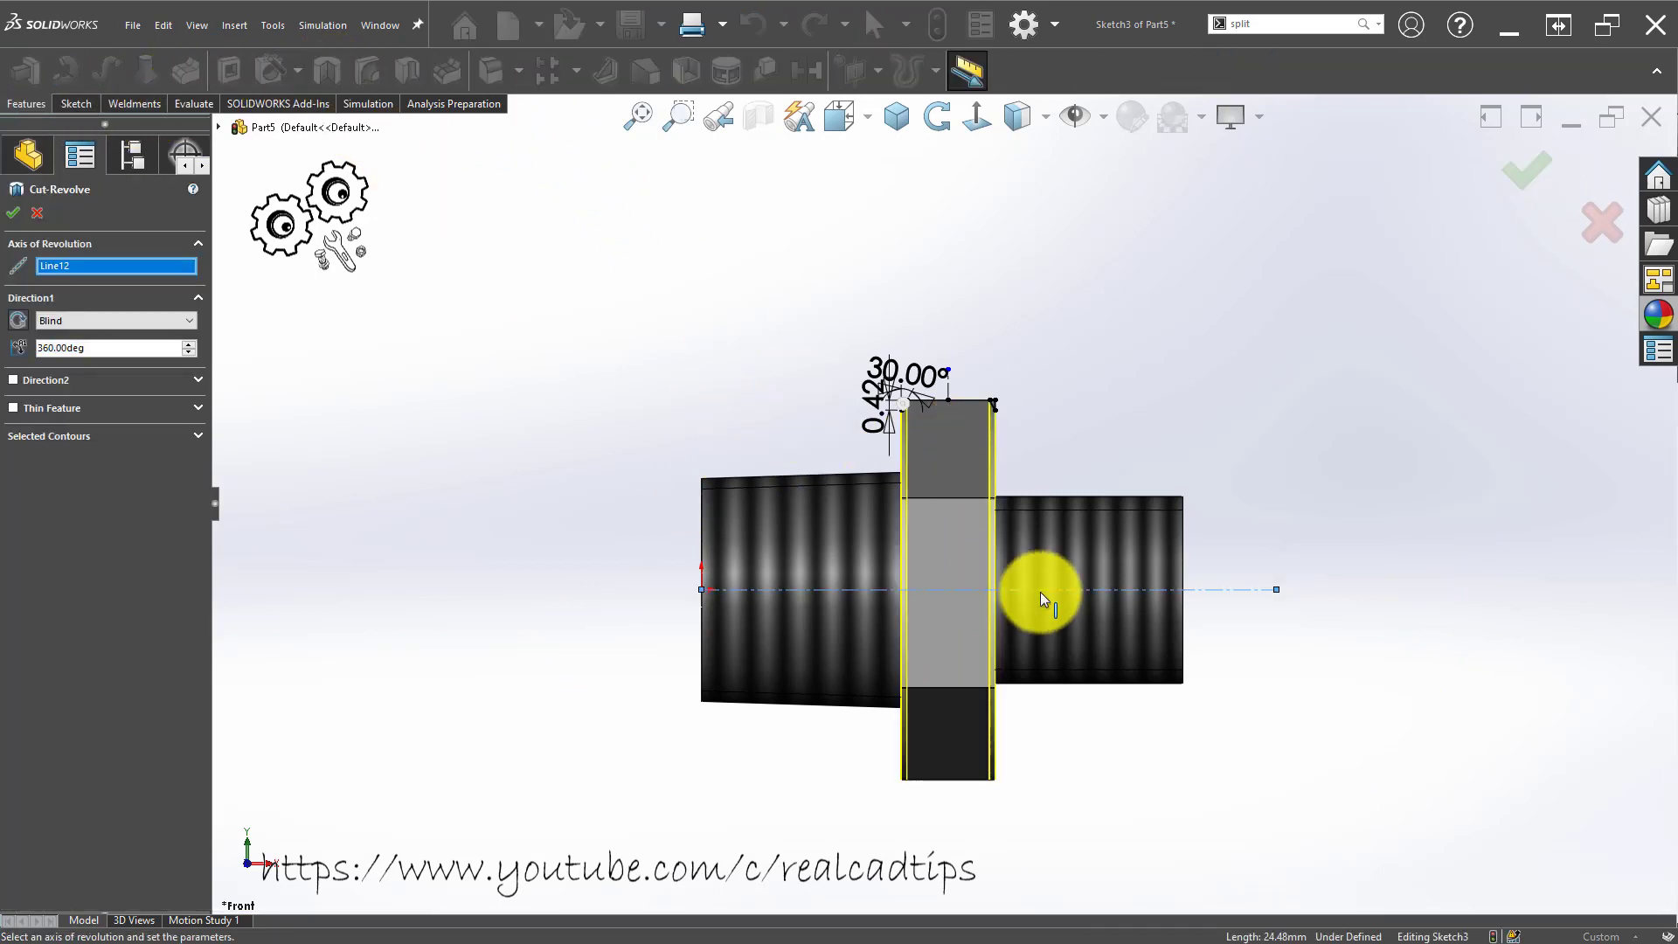
{"action": "left_click", "coordinate": [1528, 166]}
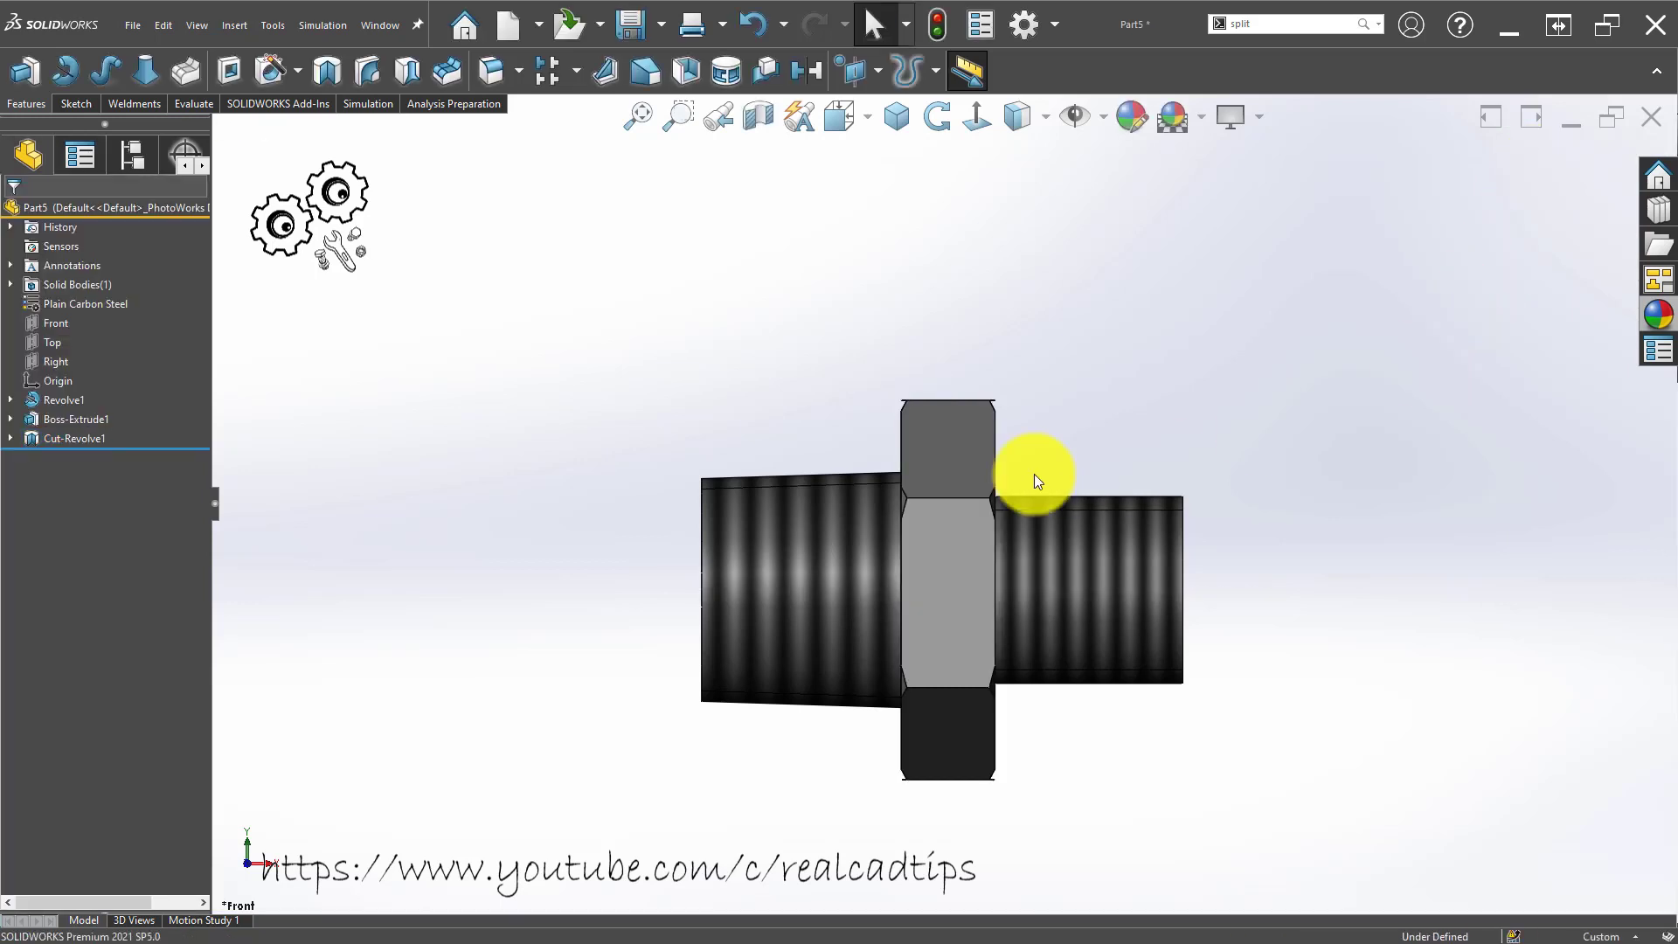
Check the hexagon's cut corner up close and reopen the revolved cut's sketch for editing at the left triangle.
{"action": "scroll", "coordinate": [1009, 429], "scroll_direction": "down", "scroll_amount": 4}
{"action": "middle_click_drag", "start_coordinate": [927, 472], "coordinate": [960, 338]}
{"action": "scroll", "coordinate": [988, 371], "scroll_direction": "down", "scroll_amount": 9}
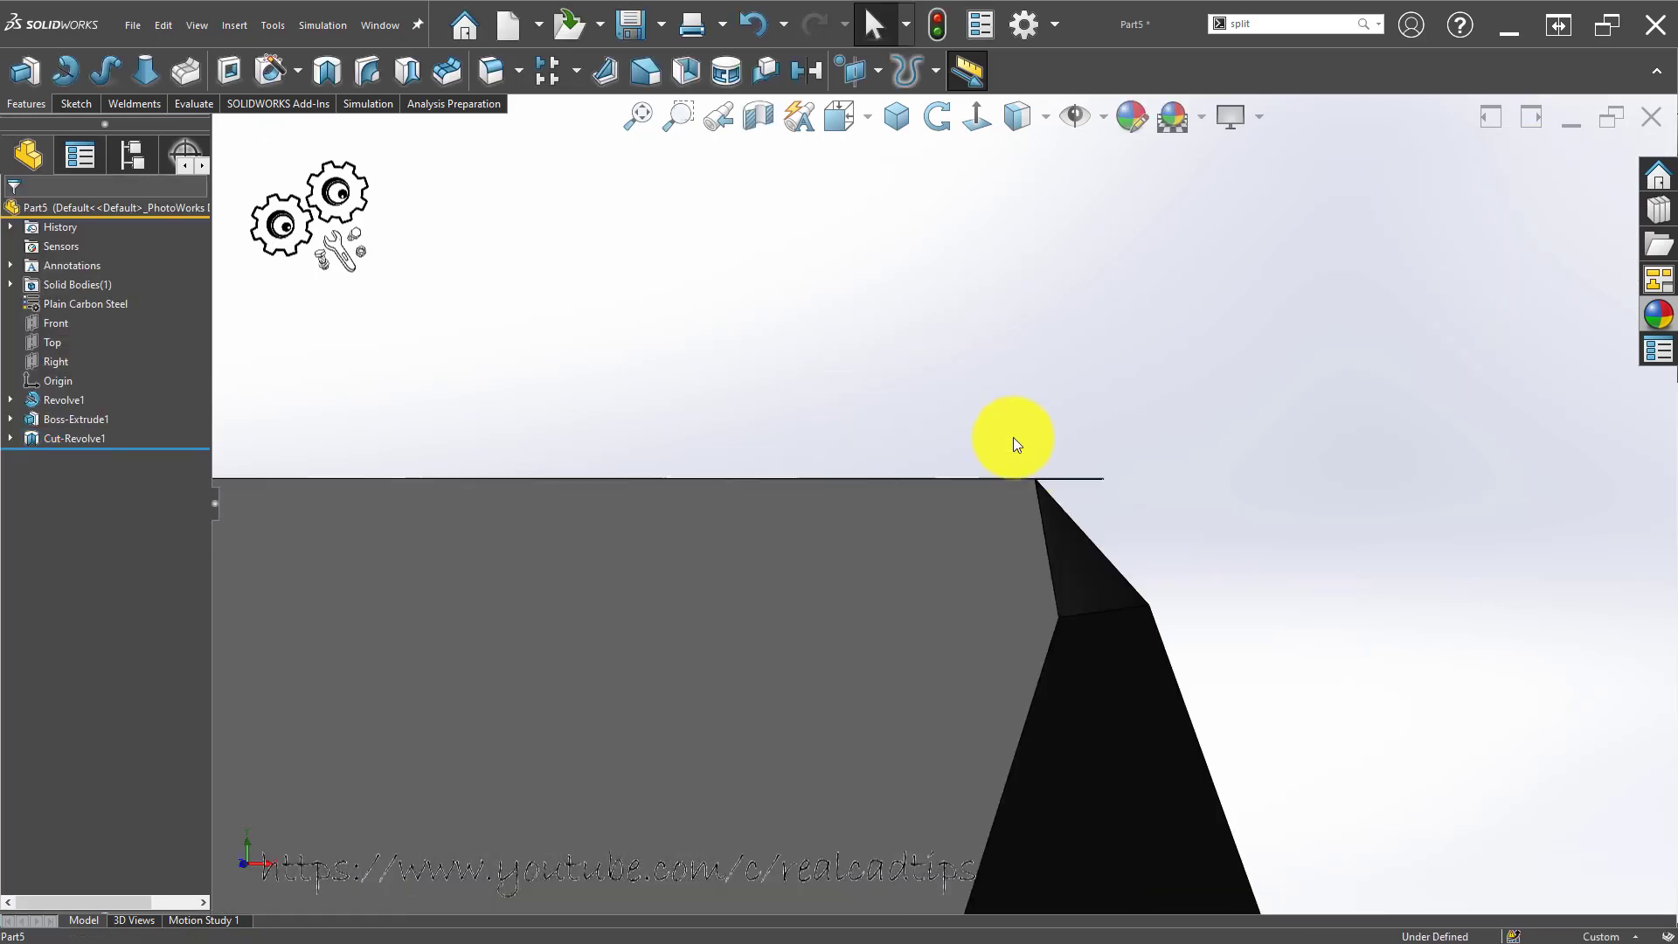
{"action": "middle_click_drag", "start_coordinate": [1052, 523], "coordinate": [975, 297]}
{"action": "left_click", "coordinate": [972, 118]}
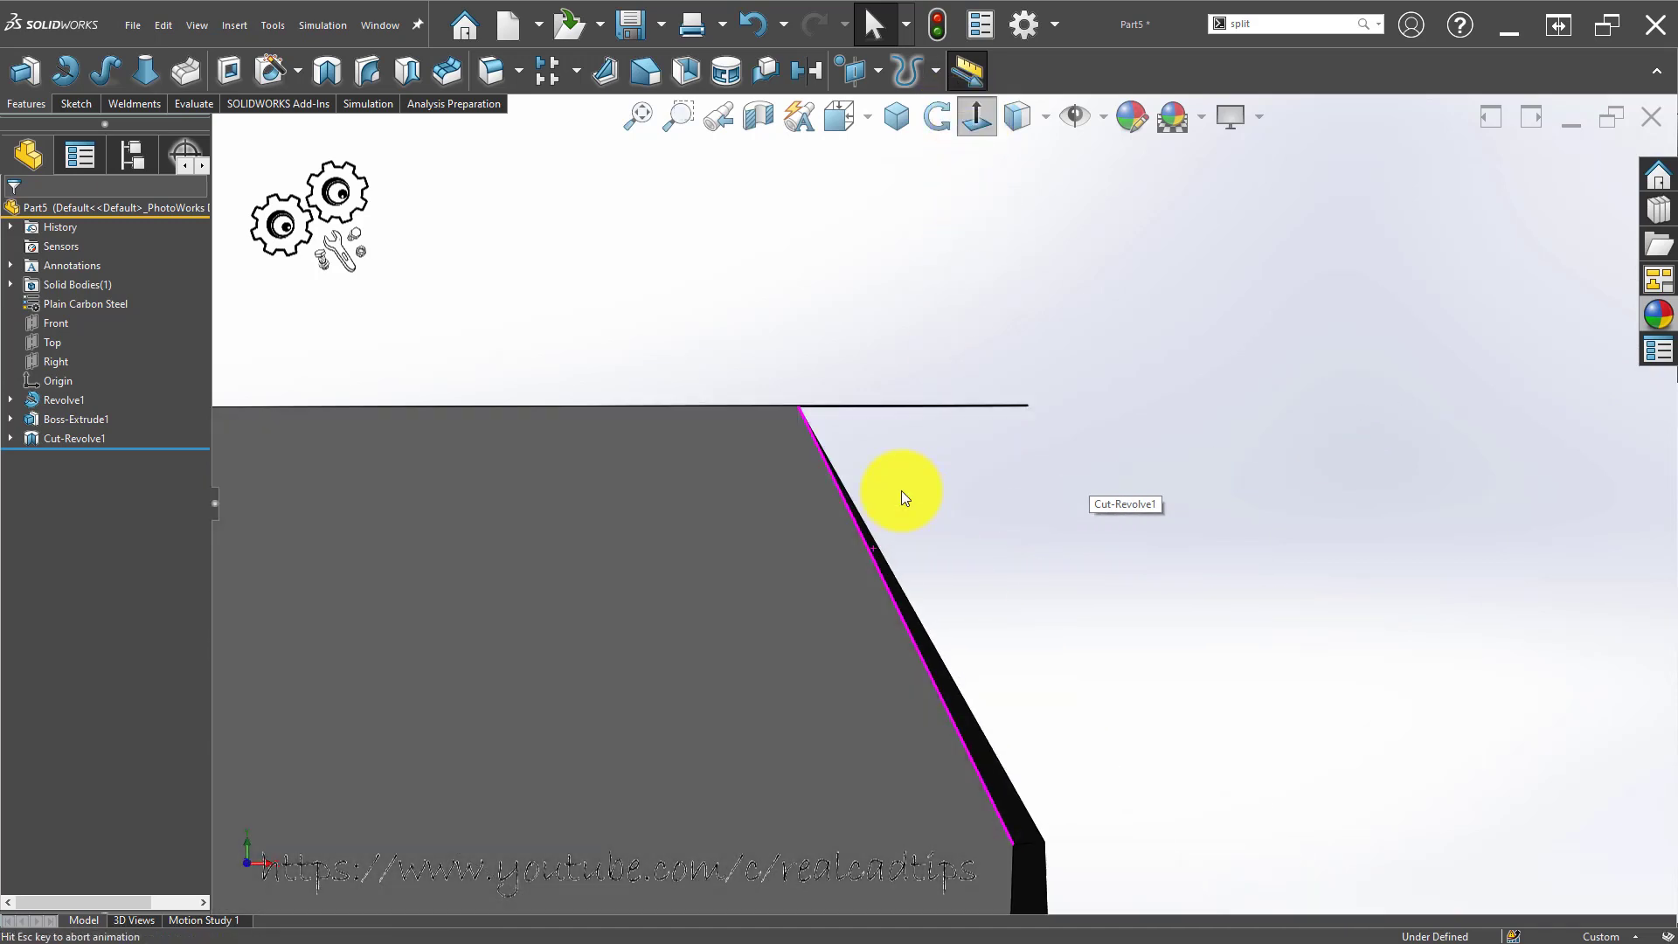
{"action": "left_click", "coordinate": [84, 436]}
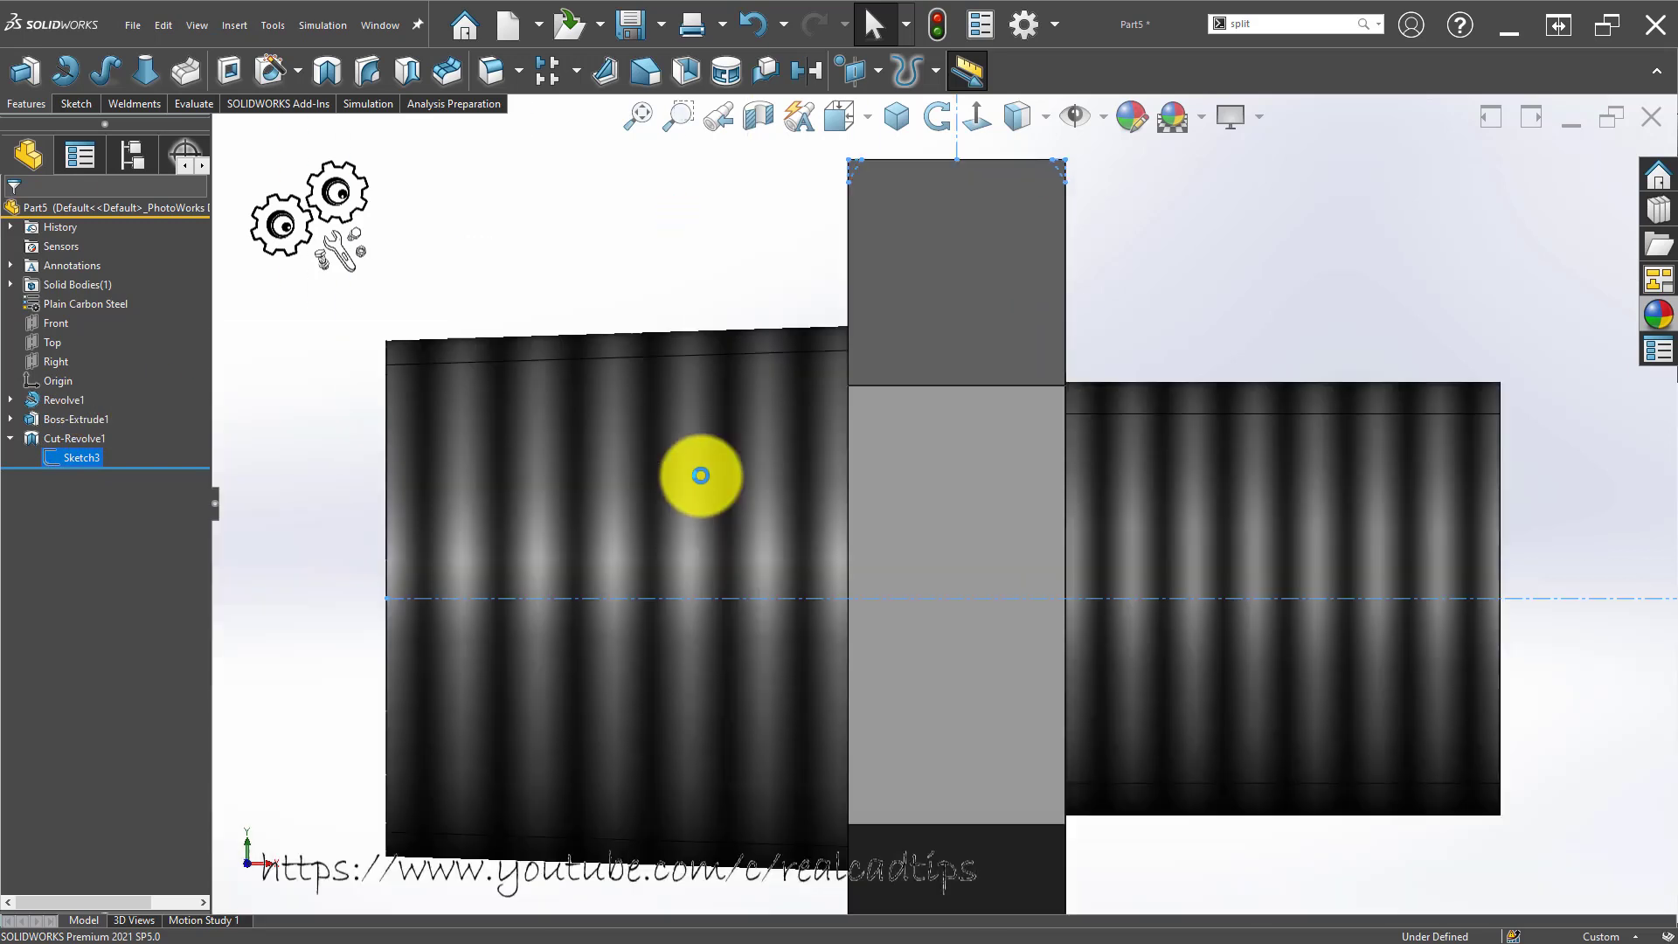
{"action": "scroll", "coordinate": [871, 193], "scroll_direction": "down", "scroll_amount": 10}
{"action": "scroll", "coordinate": [841, 400], "scroll_direction": "down", "scroll_amount": 5}
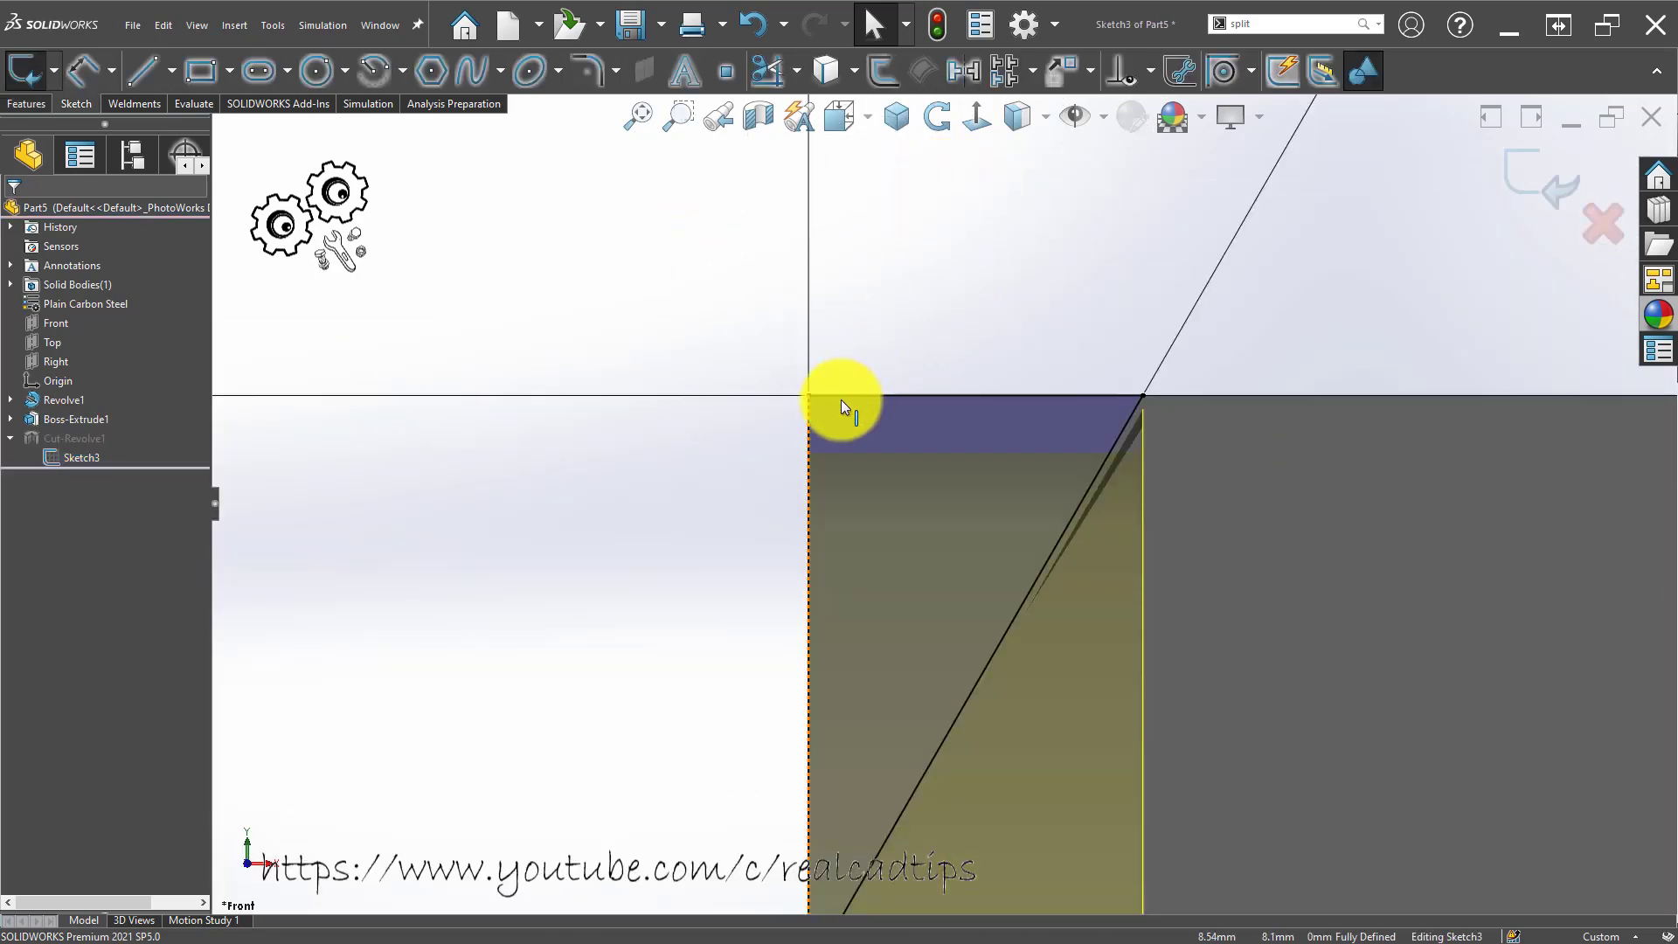
{"action": "scroll", "coordinate": [770, 427], "scroll_direction": "up", "scroll_amount": 8}
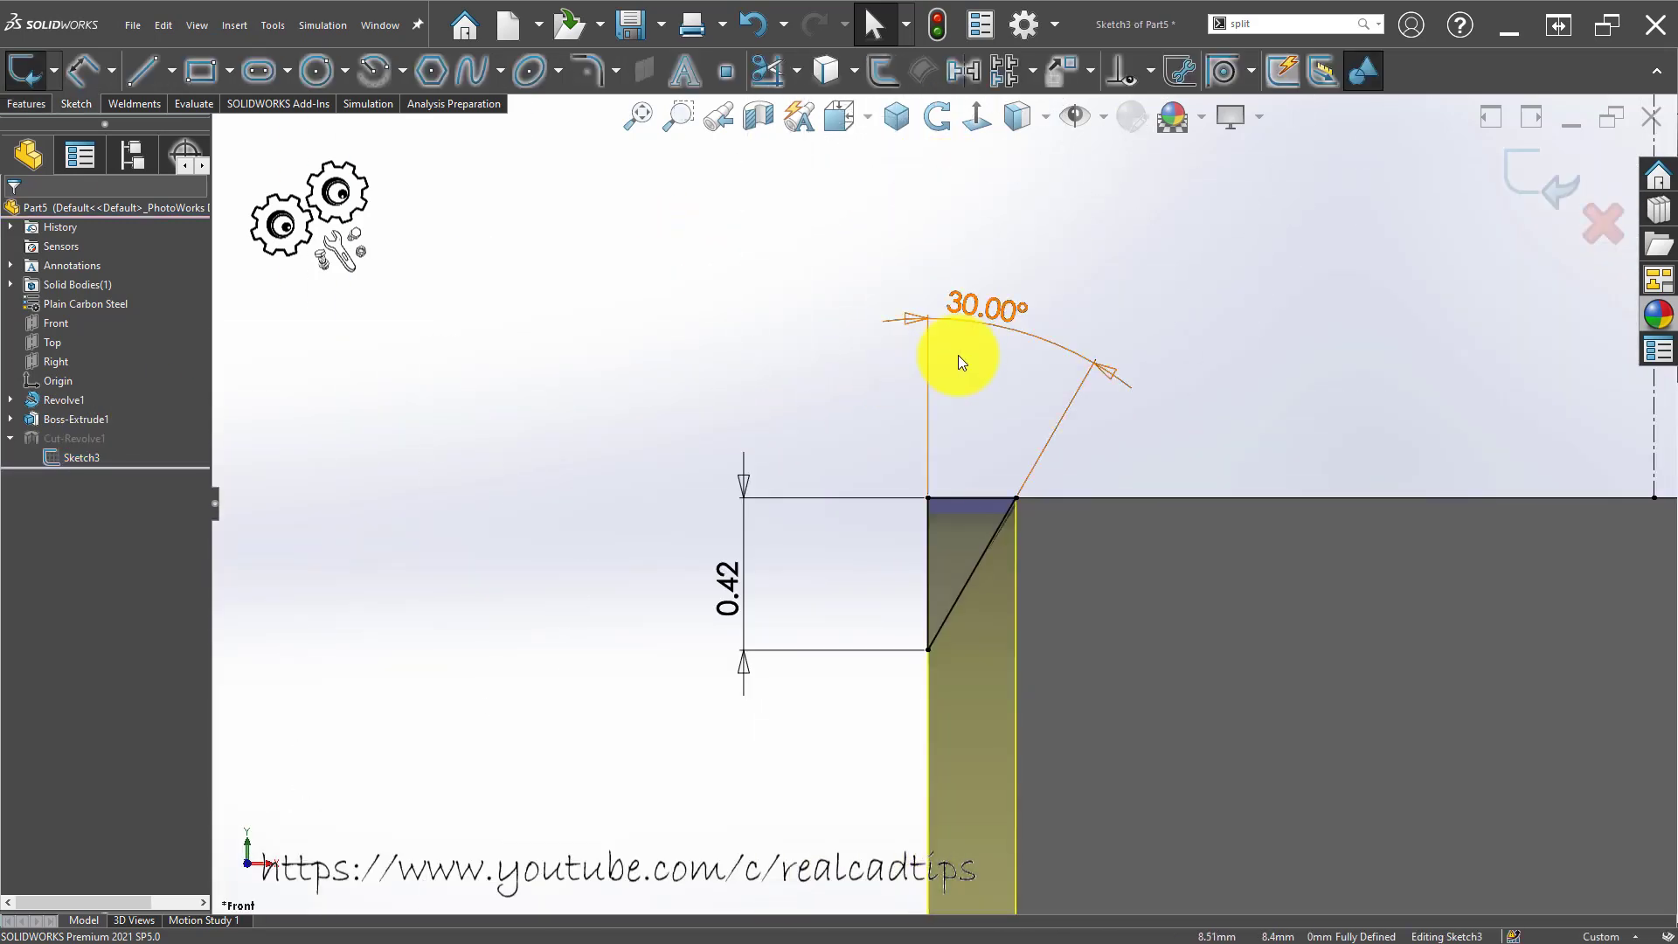
Detach the triangle's outer corner point from the hexagon and raise it above the hexagon's upper edge.
{"action": "left_click_drag", "start_coordinate": [736, 586], "coordinate": [701, 519]}
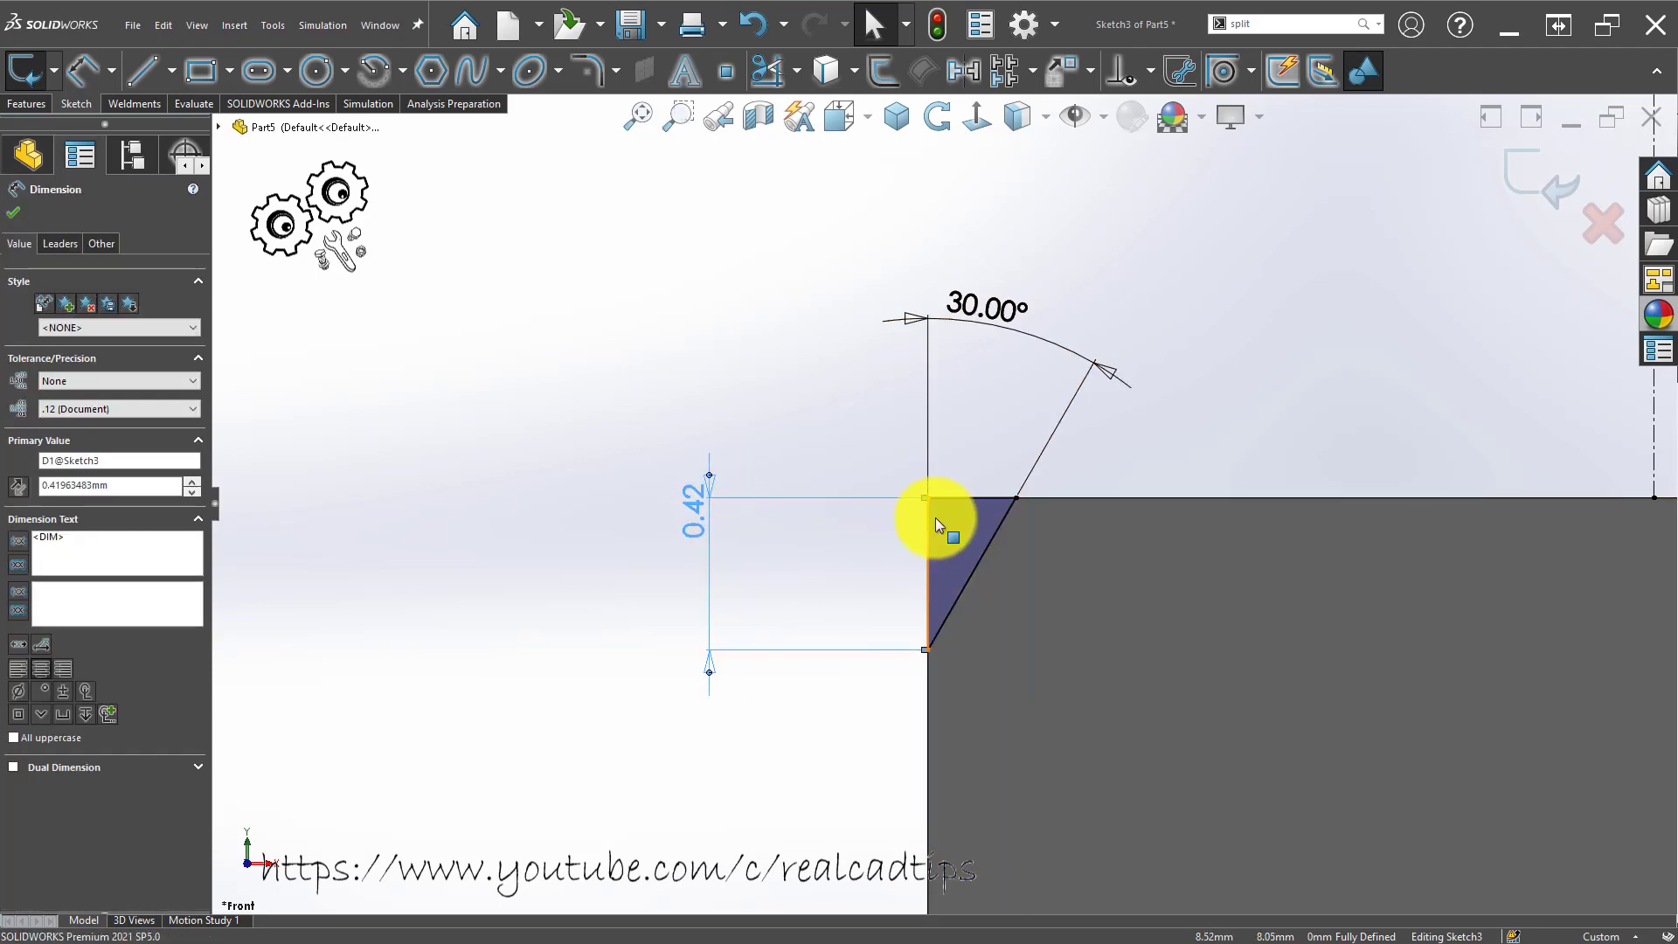
{"action": "scroll", "coordinate": [935, 517], "scroll_direction": "down", "scroll_amount": 5}
{"action": "left_click", "coordinate": [916, 464]}
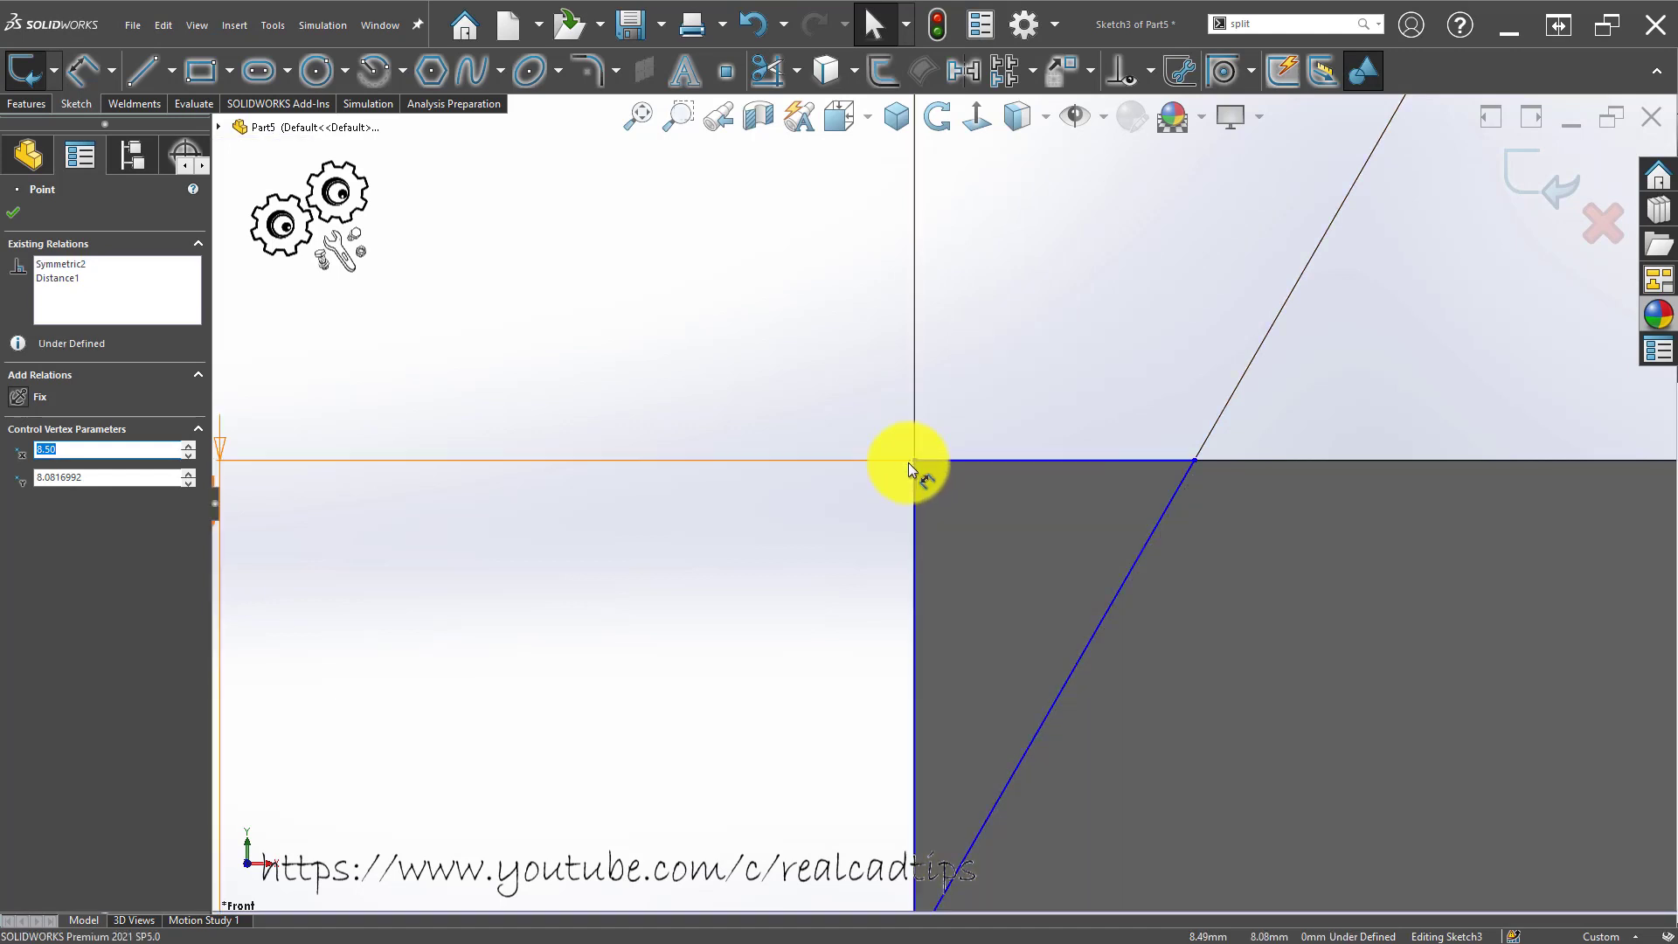
{"action": "left_click_drag", "start_coordinate": [915, 461], "coordinate": [915, 366]}
{"action": "scroll", "coordinate": [939, 514], "scroll_direction": "up", "scroll_amount": 3}
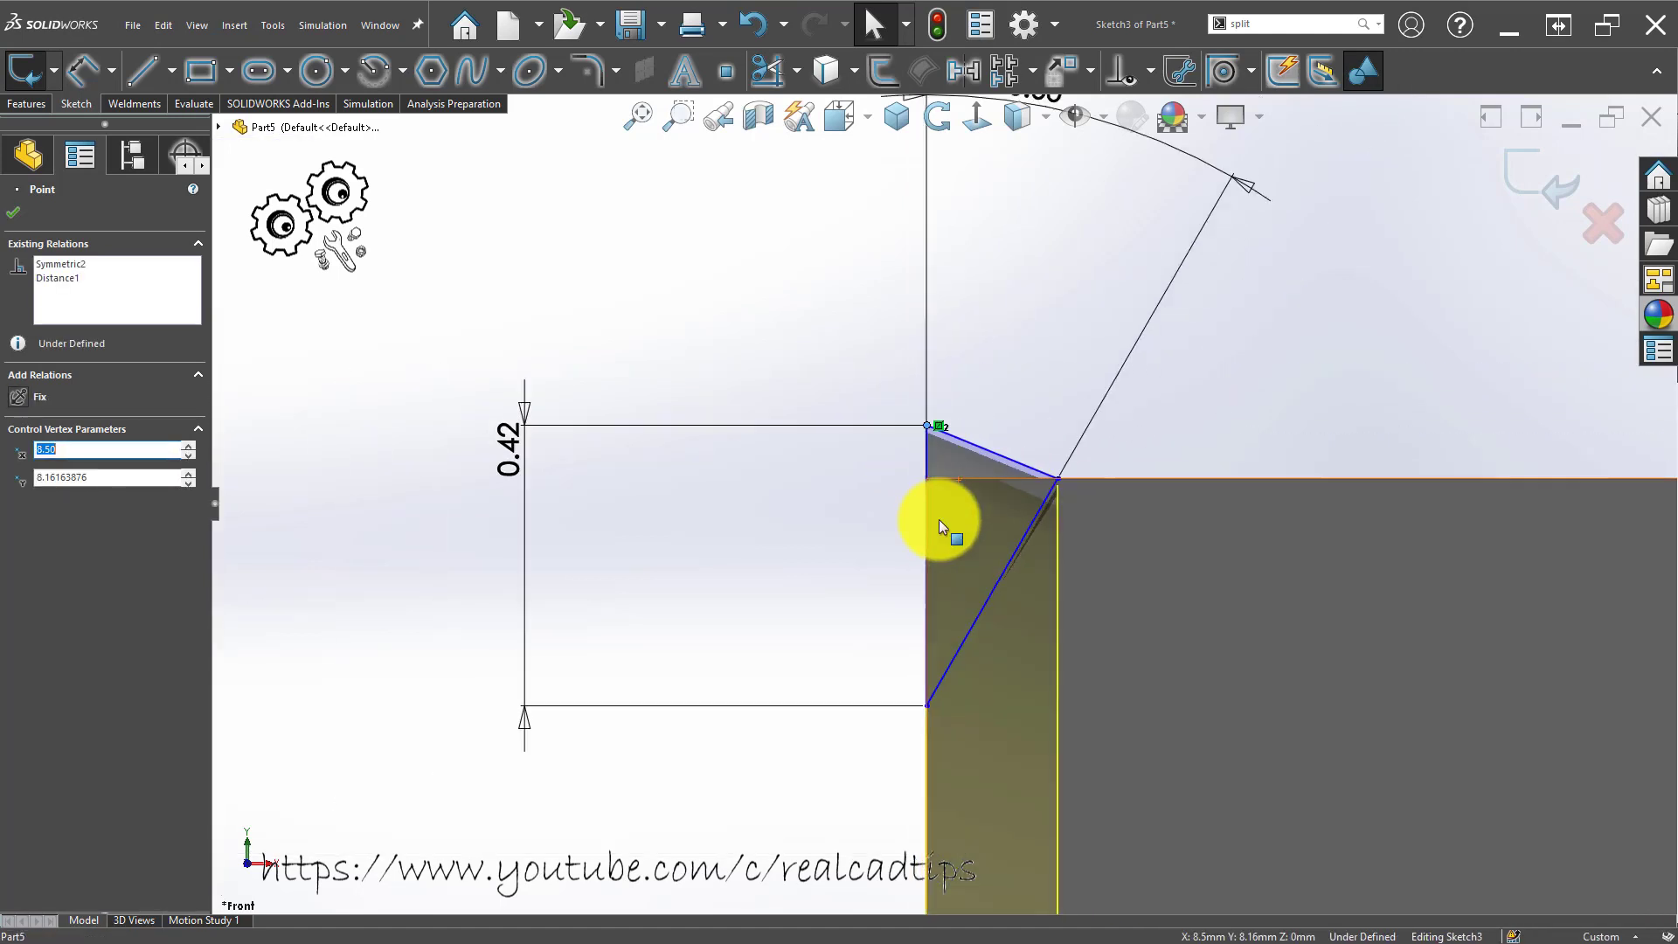
{"action": "key", "text": "Escape"}
Pull the triangle's inner corner off the hexagon's upper edge, then make its outer side vertical and its top side horizontal.
{"action": "mouse_move", "coordinate": [1057, 479]}
{"action": "left_mouse_down"}
{"action": "mouse_move", "coordinate": [1096, 434]}
{"action": "mouse_move", "coordinate": [1096, 465]}
{"action": "left_mouse_up"}
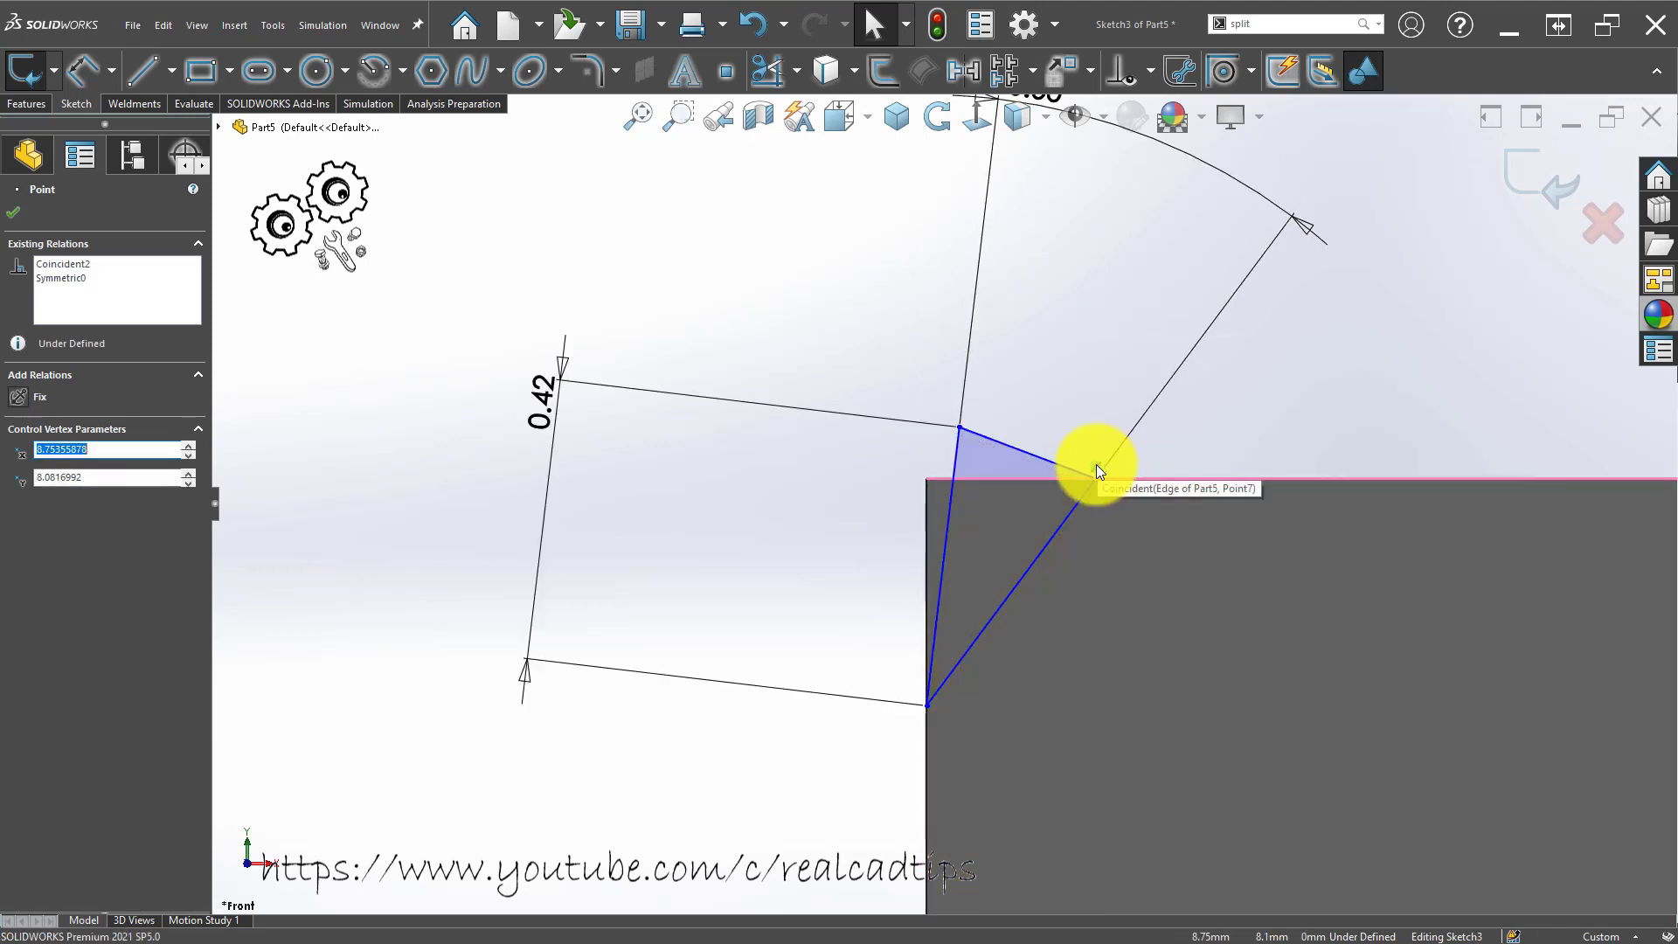
{"action": "left_click", "coordinate": [954, 490]}
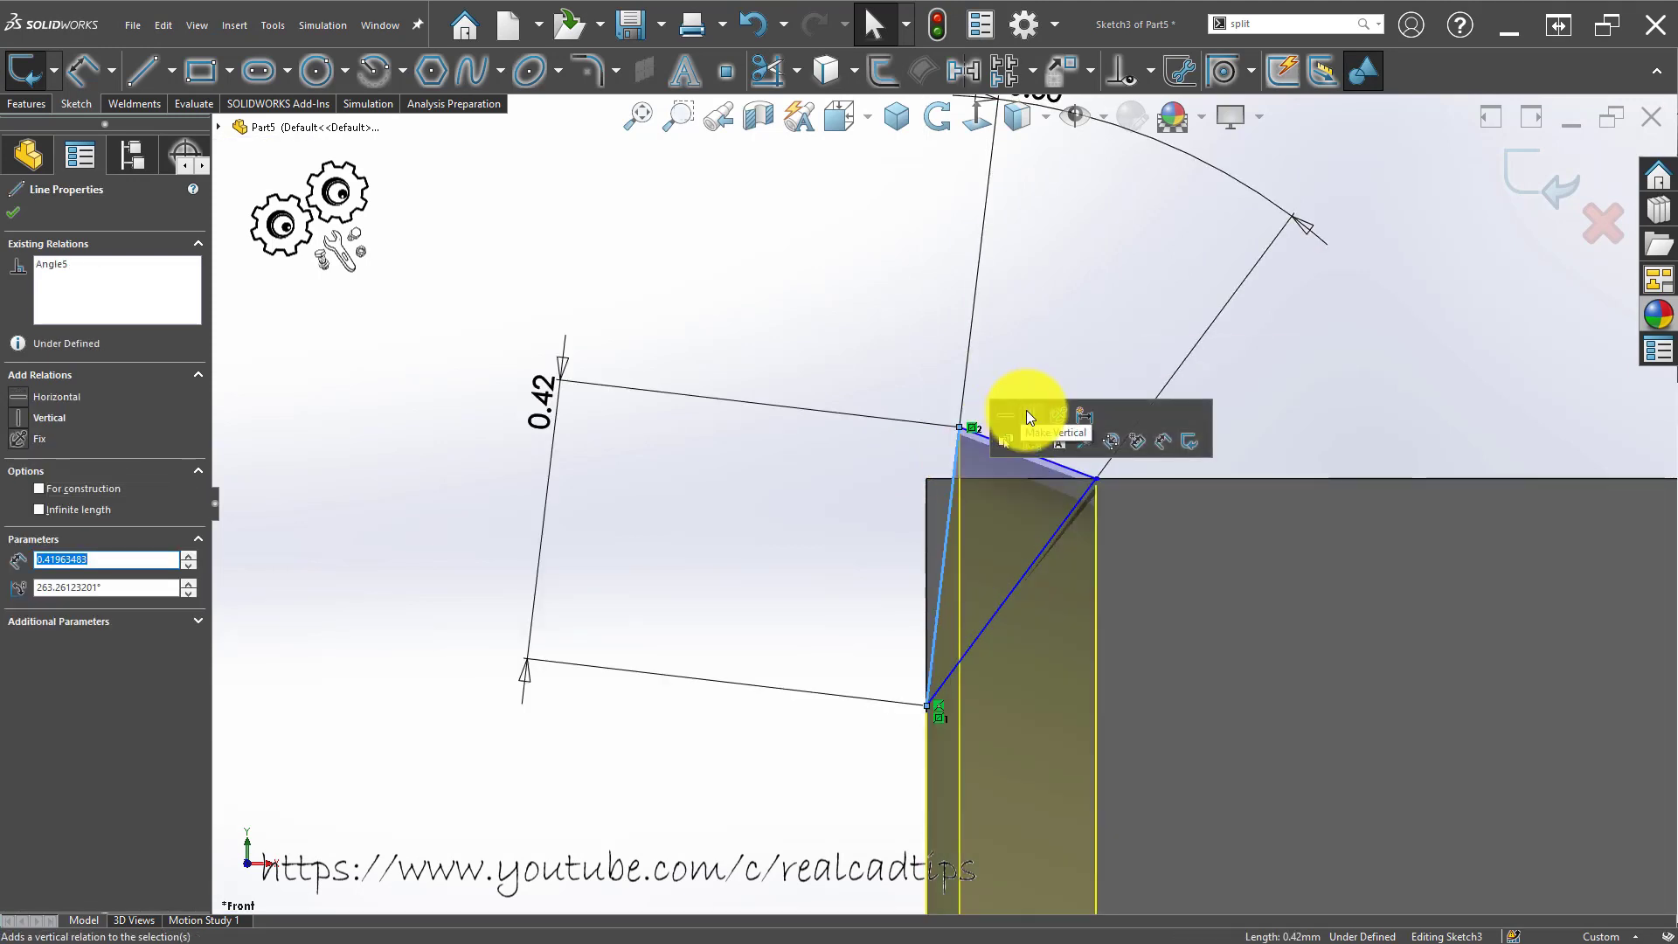
{"action": "left_click", "coordinate": [1026, 411]}
{"action": "left_click", "coordinate": [802, 376]}
{"action": "left_click", "coordinate": [1025, 434]}
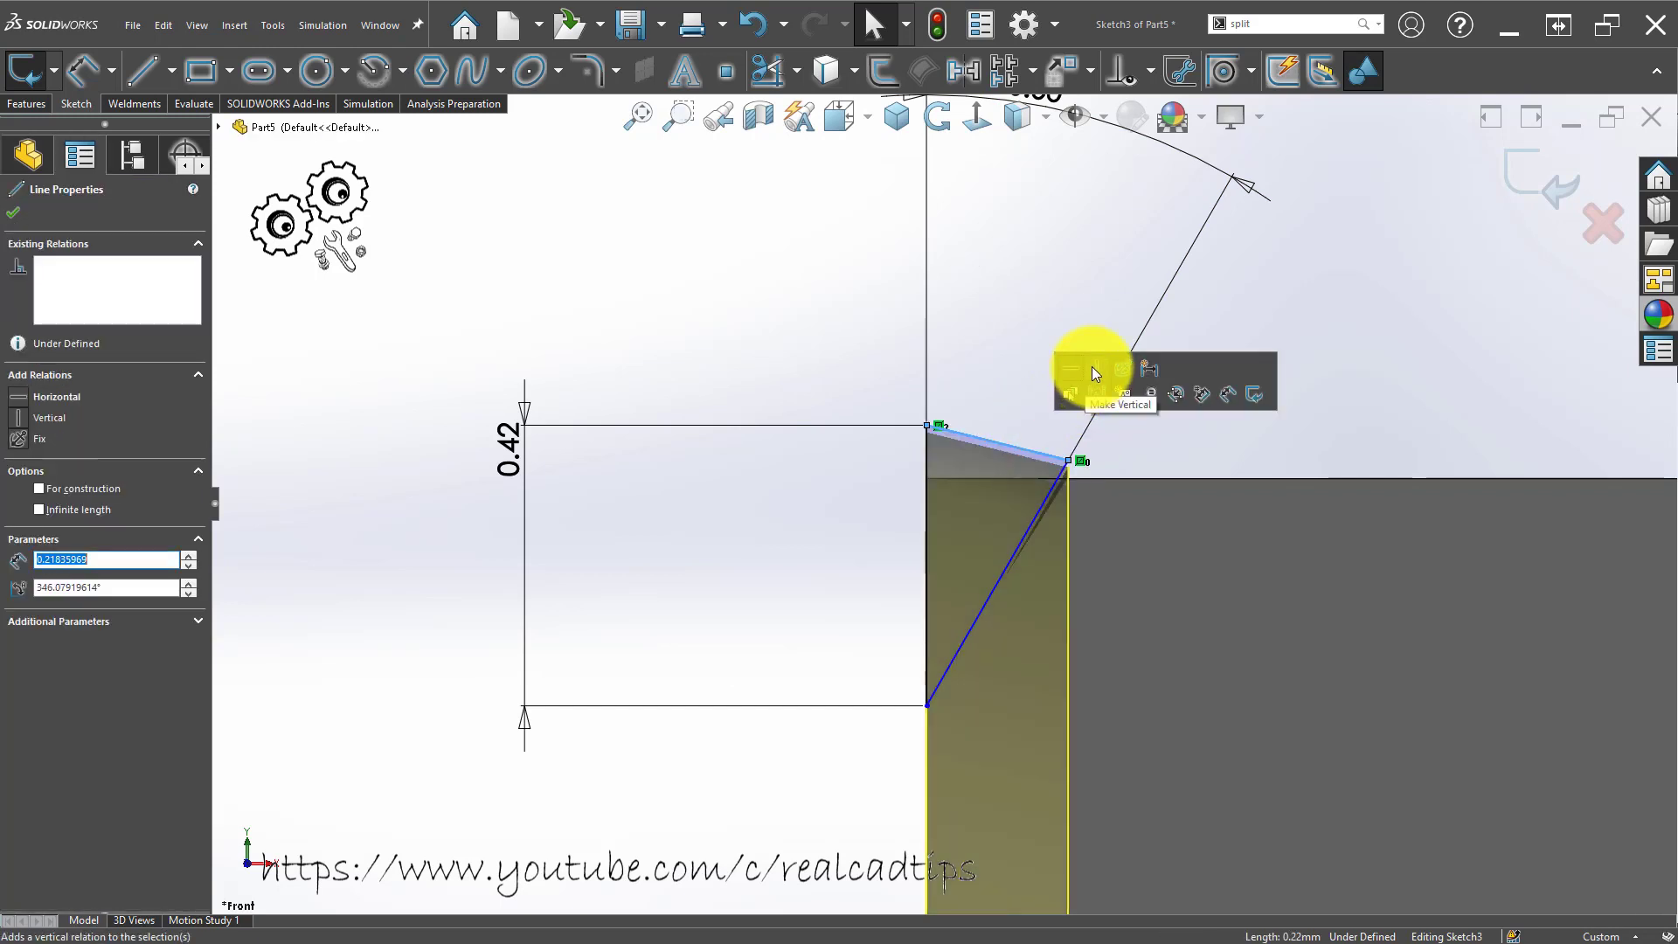
{"action": "left_click", "coordinate": [1070, 372]}
{"action": "left_click", "coordinate": [753, 580]}
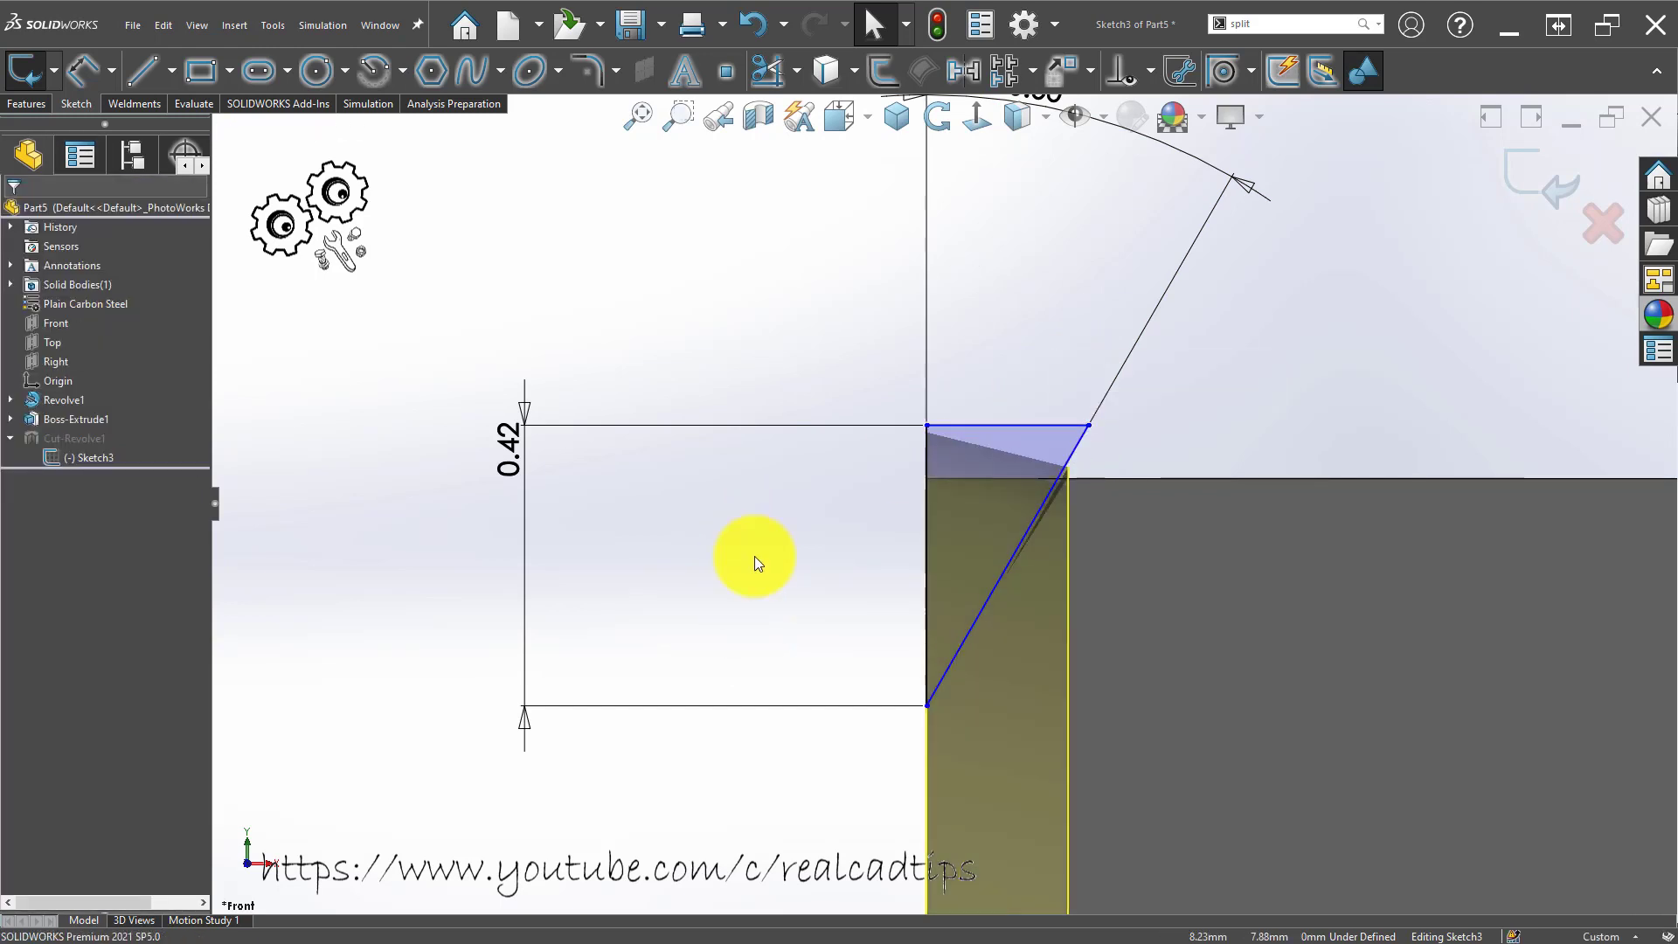
Dimension the triangle's top side from the hexagon's upper edge and set the distance to 1 mm.
{"action": "right_click_drag", "start_coordinate": [755, 556], "coordinate": [757, 493]}
{"action": "left_click", "coordinate": [953, 479]}
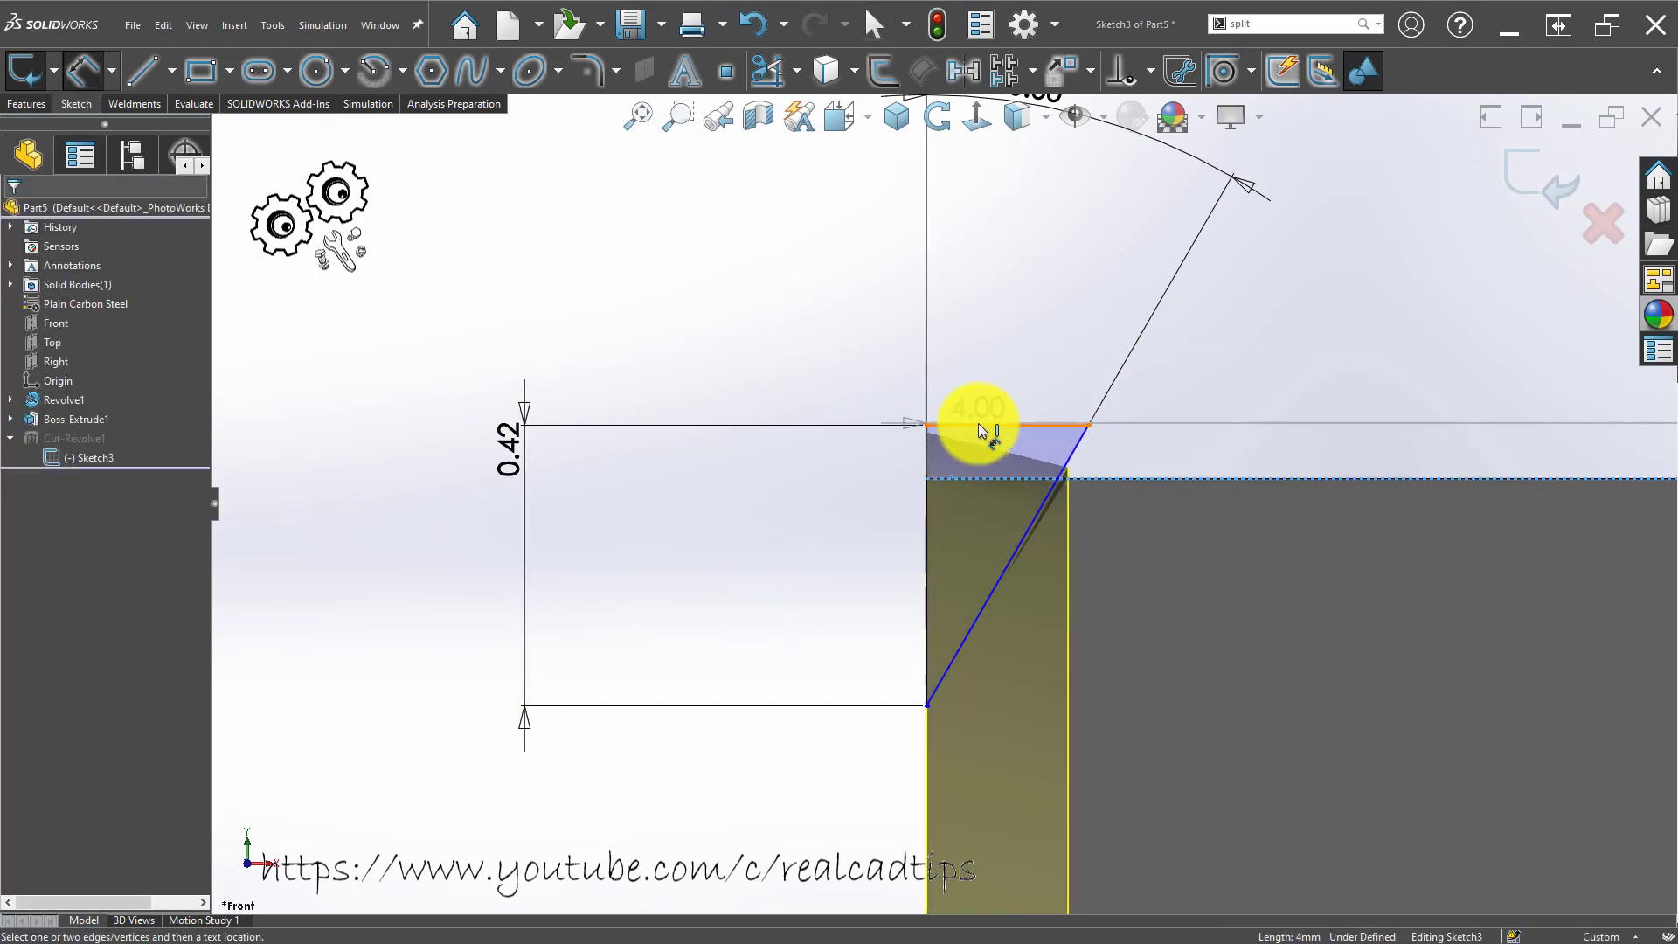
{"action": "left_click", "coordinate": [979, 429]}
{"action": "left_click", "coordinate": [854, 457]}
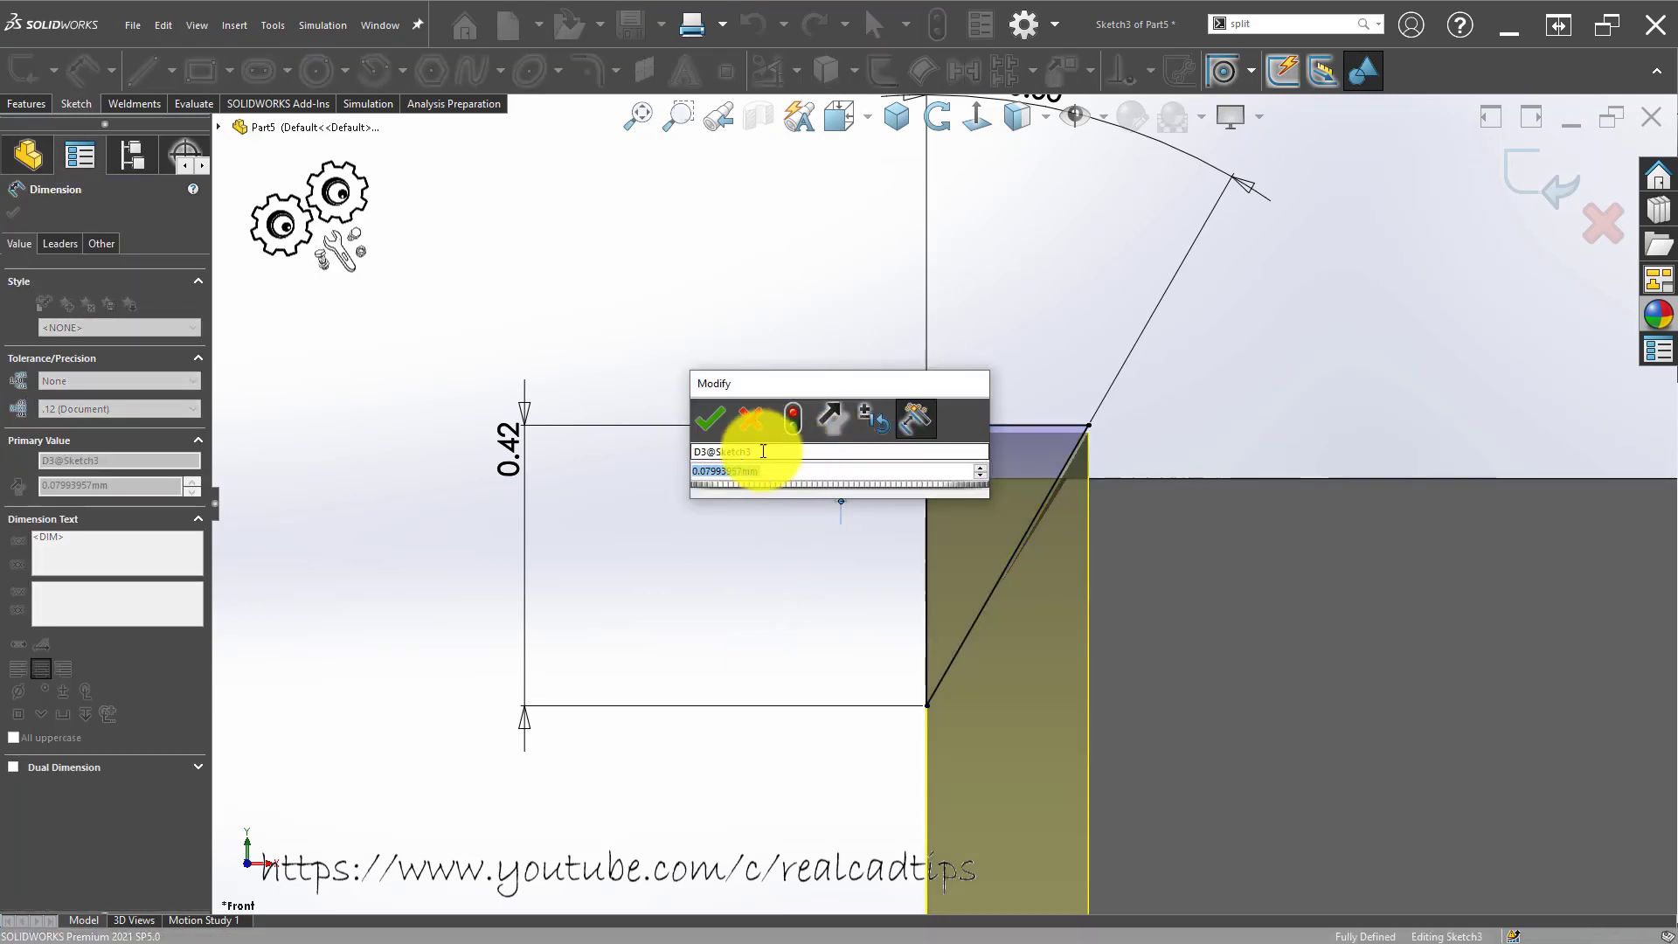
{"action": "left_click", "coordinate": [705, 419]}
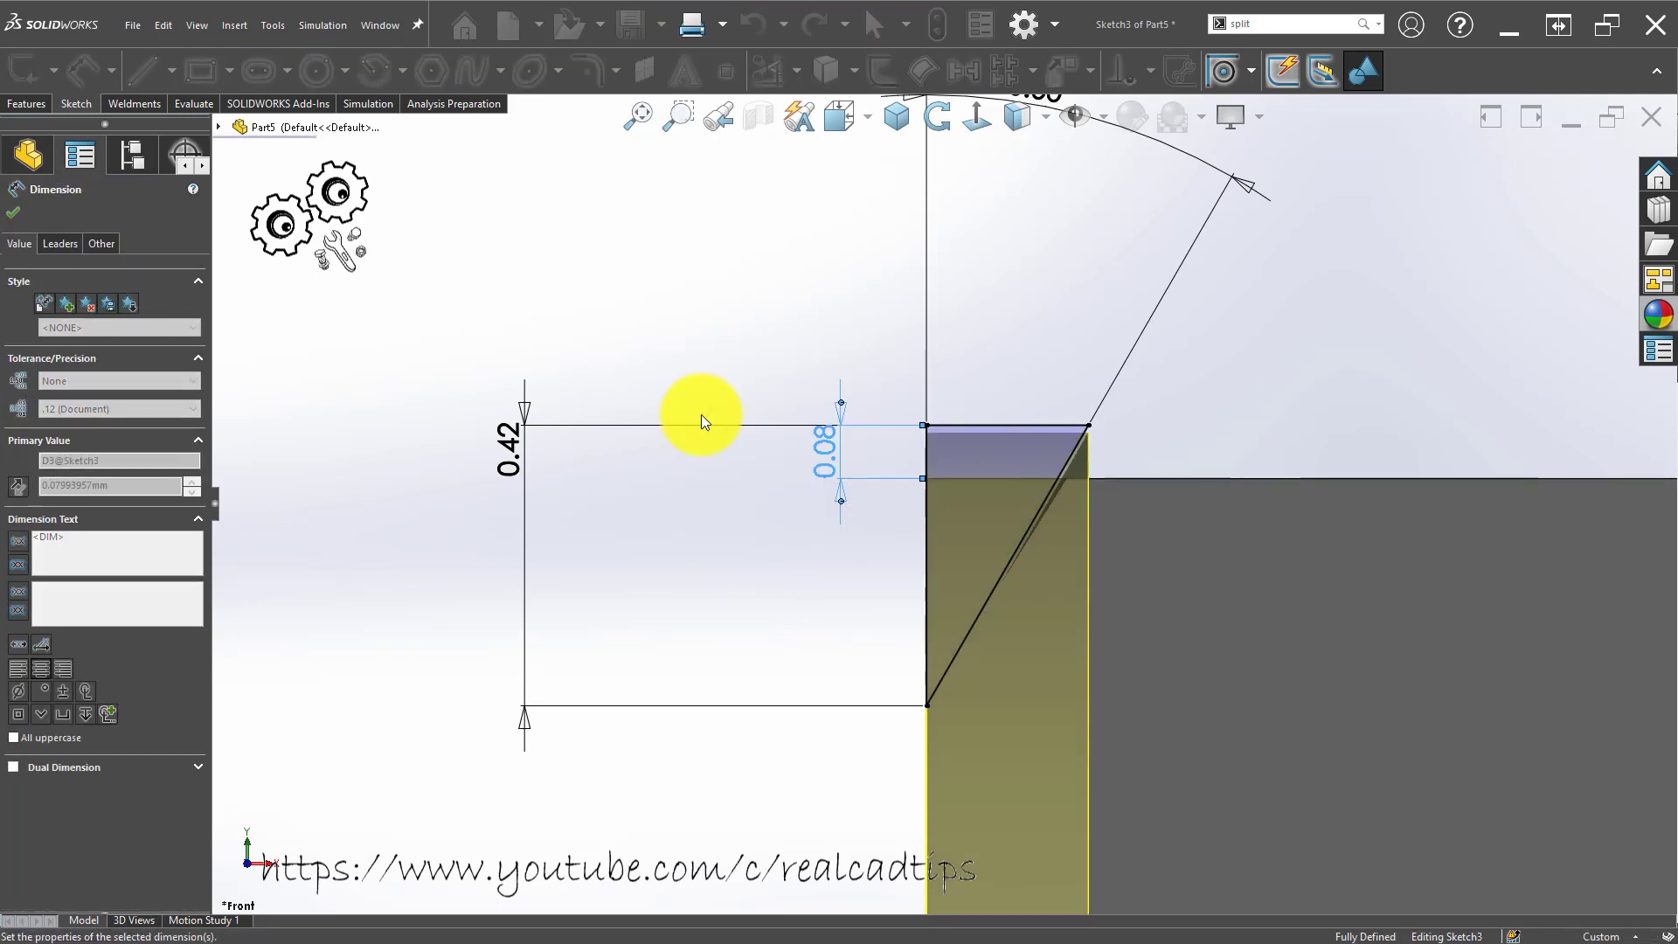
{"action": "scroll", "coordinate": [735, 512], "scroll_direction": "up", "scroll_amount": 7}
{"action": "key", "text": "Escape"}
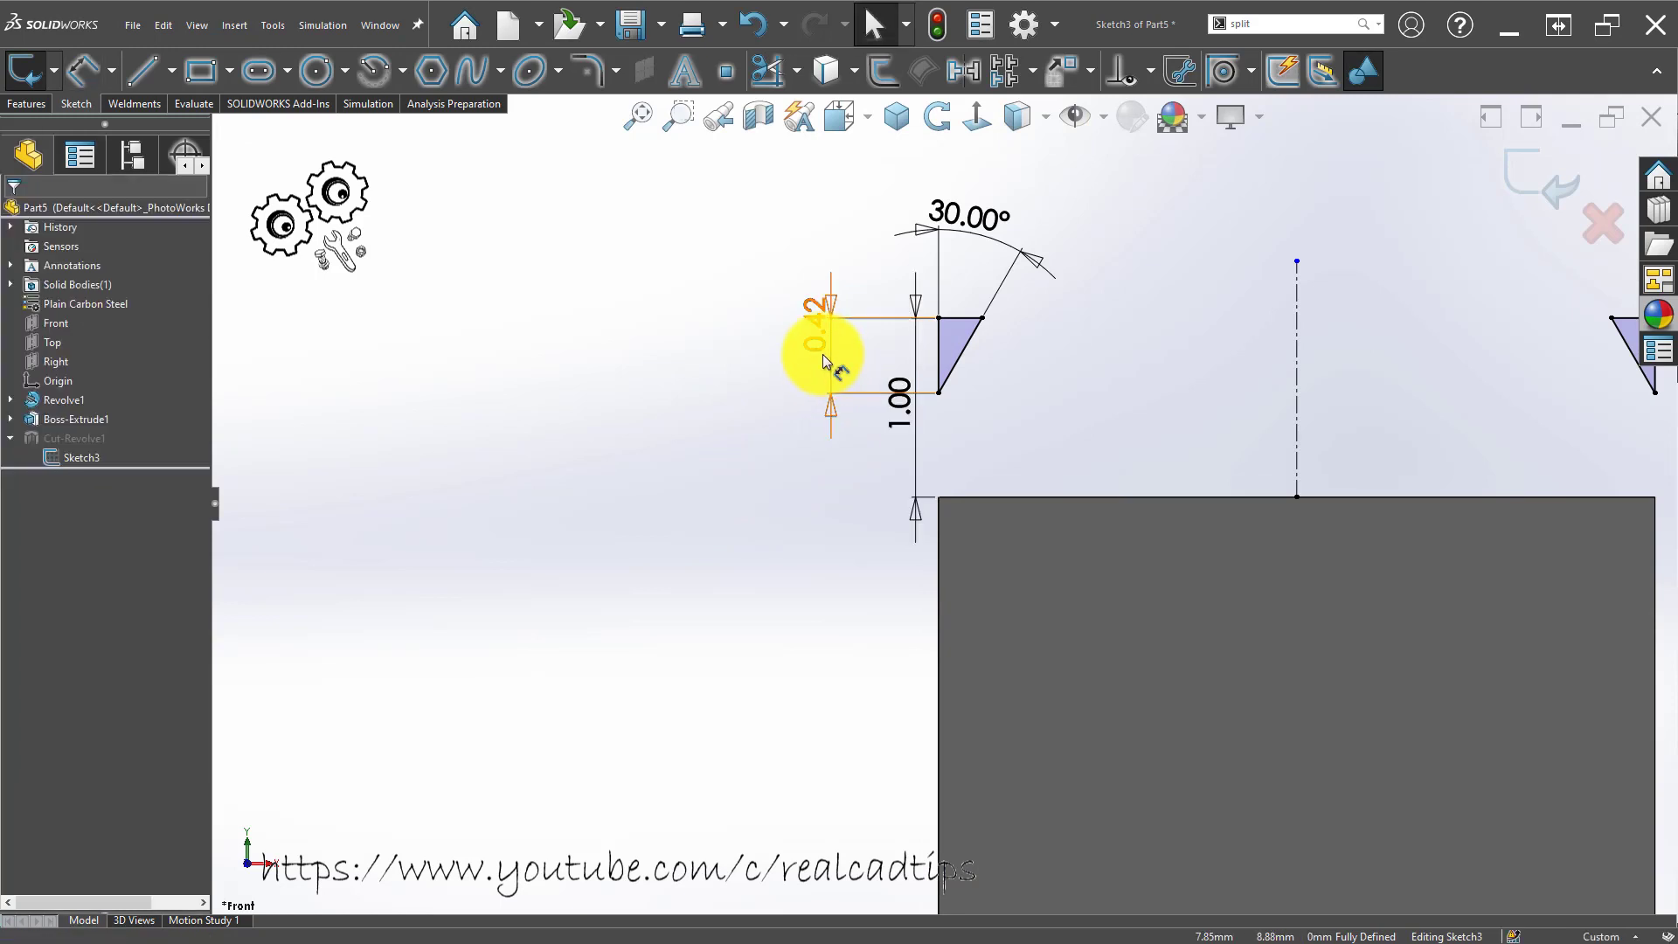
Delete the triangle's 0.42 mm height dimension and move its lower corner down below the hexagon's upper edge.
{"action": "left_click", "coordinate": [774, 348]}
{"action": "key", "text": "Delete"}
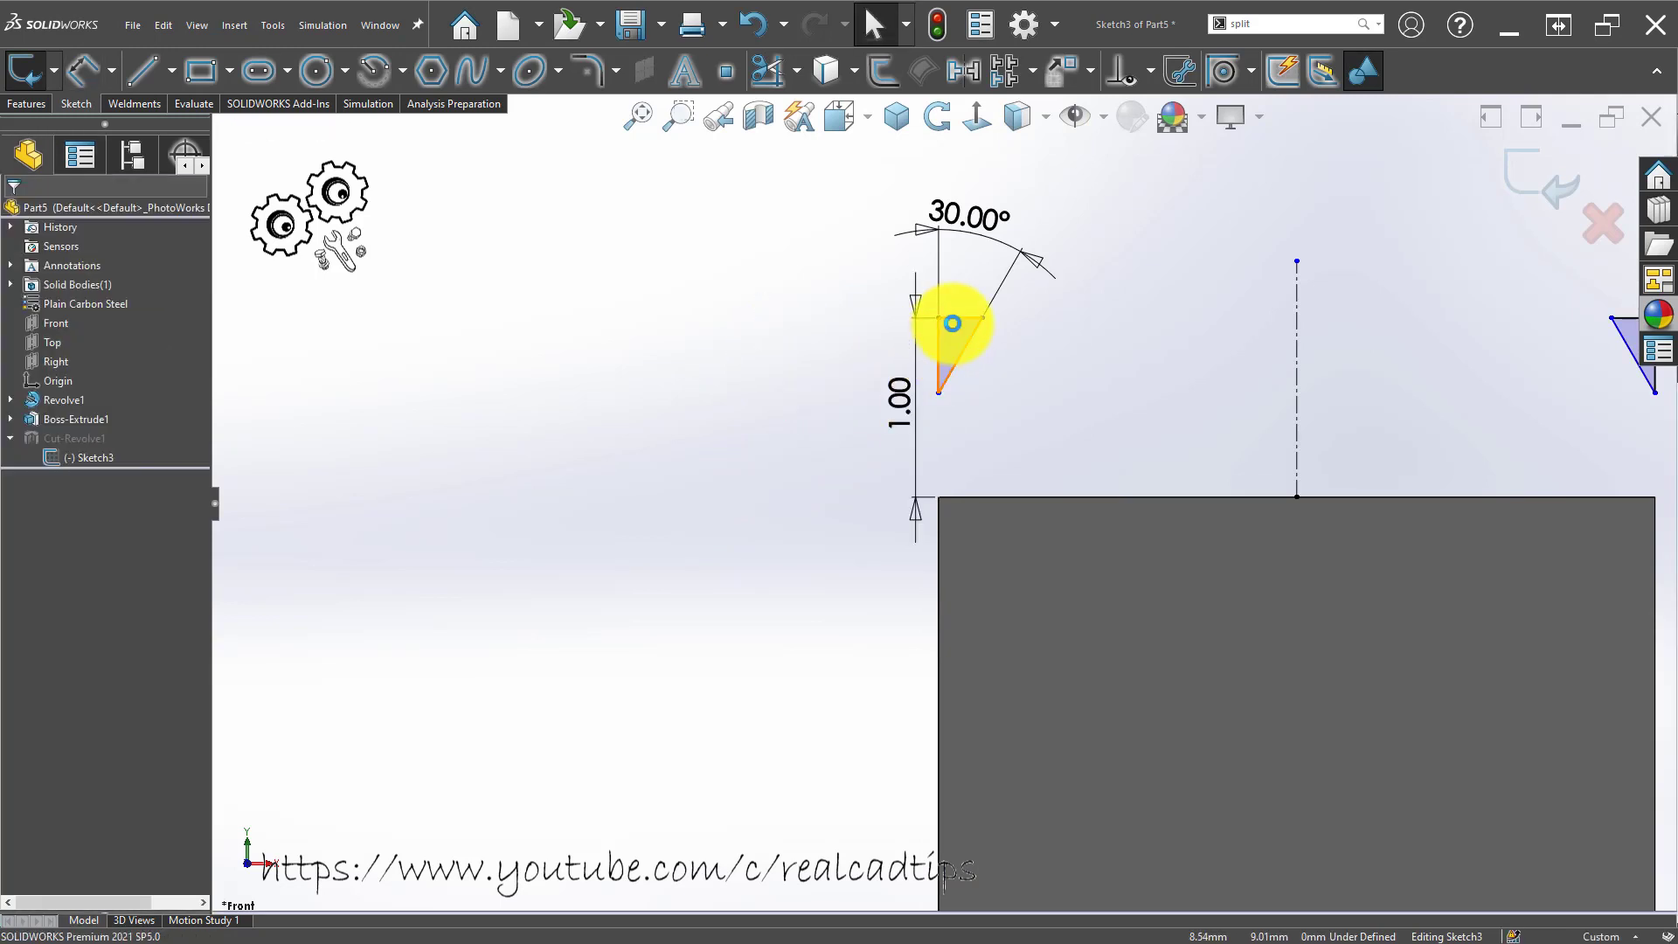
{"action": "mouse_move", "coordinate": [957, 357]}
{"action": "left_mouse_down"}
{"action": "mouse_move", "coordinate": [937, 561]}
{"action": "mouse_move", "coordinate": [953, 518]}
{"action": "left_mouse_up"}
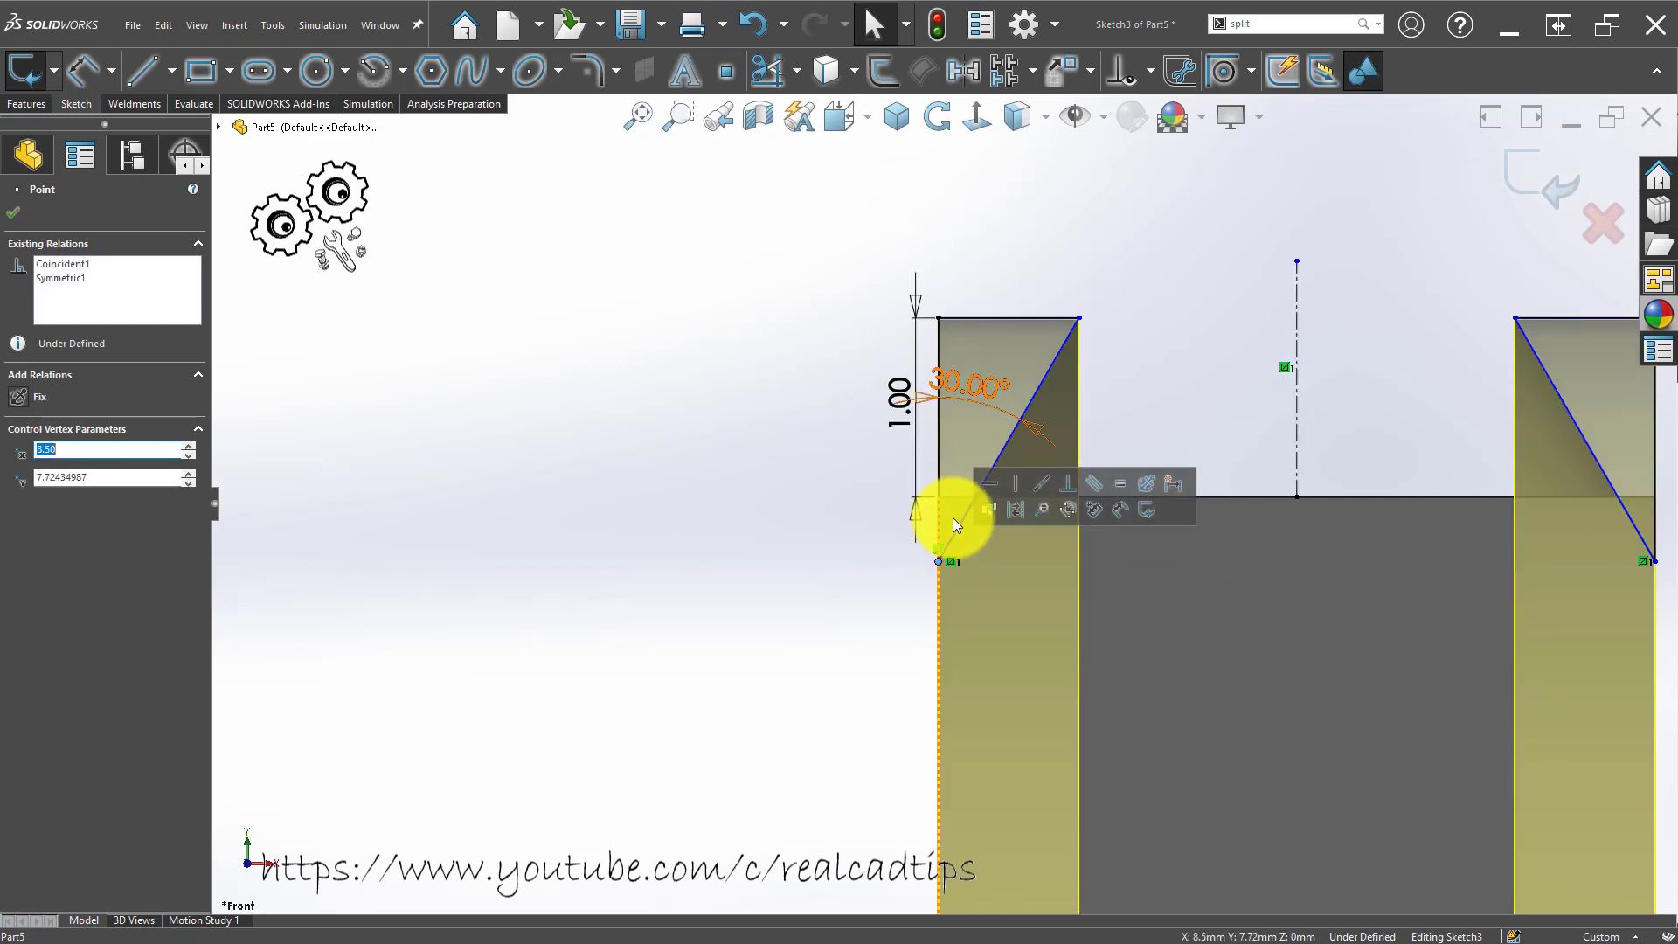
Dimension the depth of the triangle's lower corner below the hexagon's upper edge and finish editing the sketch.
{"action": "scroll", "coordinate": [953, 517], "scroll_direction": "down", "scroll_amount": 5}
{"action": "left_click", "coordinate": [791, 671]}
{"action": "right_click_drag", "start_coordinate": [790, 671], "coordinate": [879, 353]}
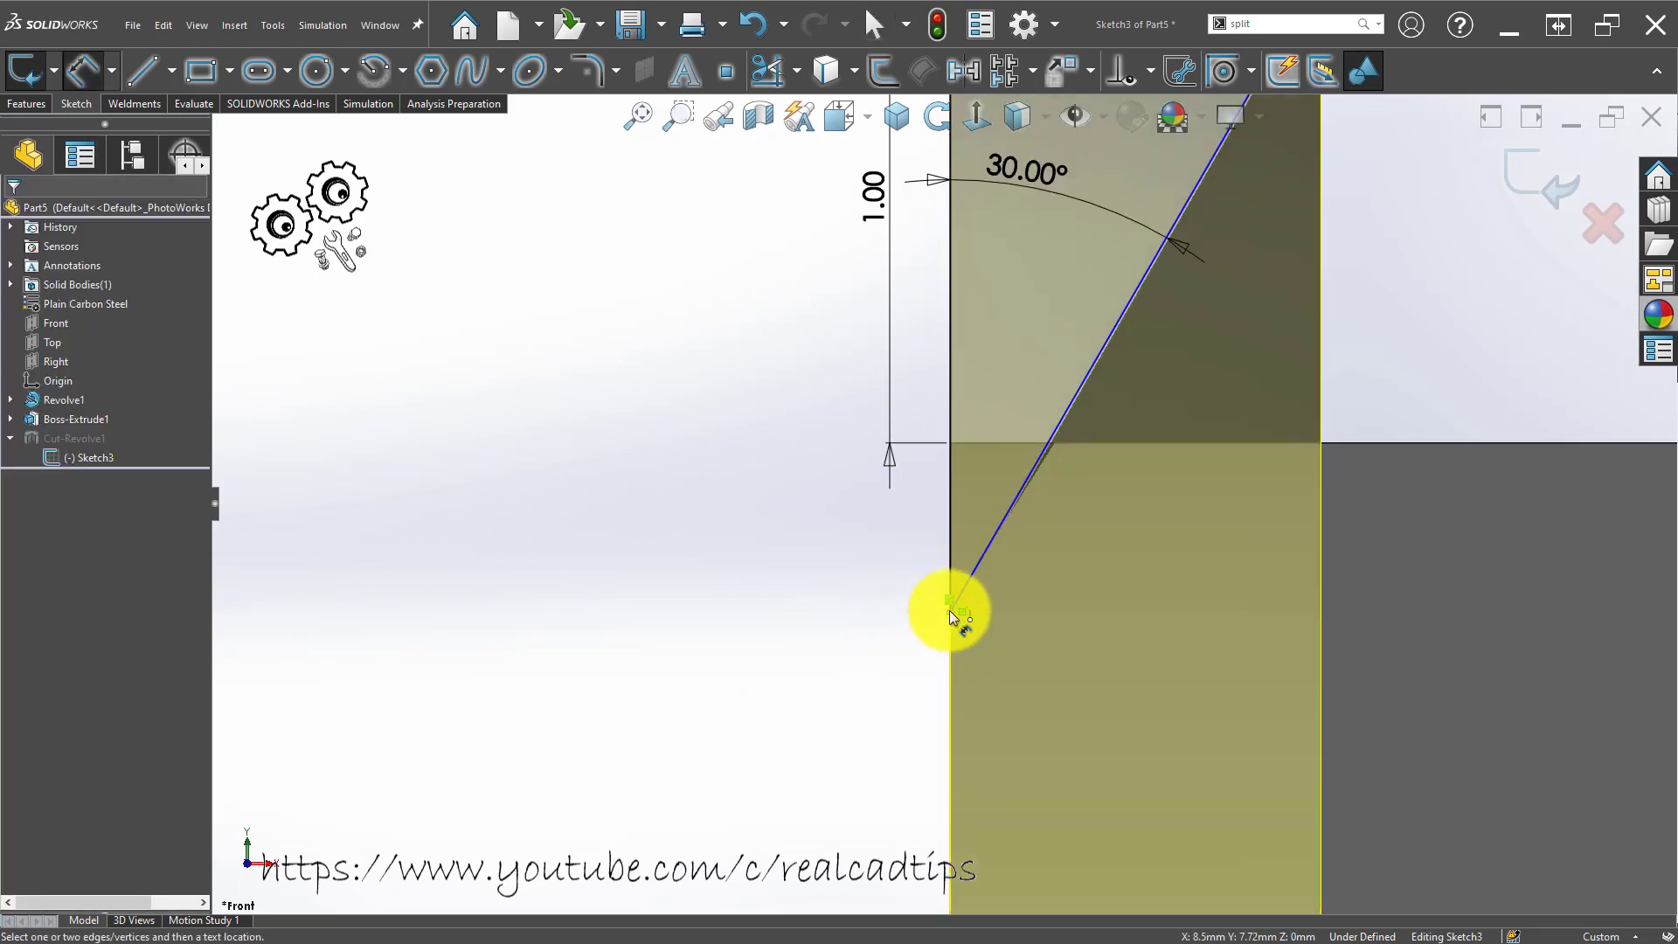
{"action": "left_click", "coordinate": [951, 612]}
{"action": "left_click", "coordinate": [1020, 444]}
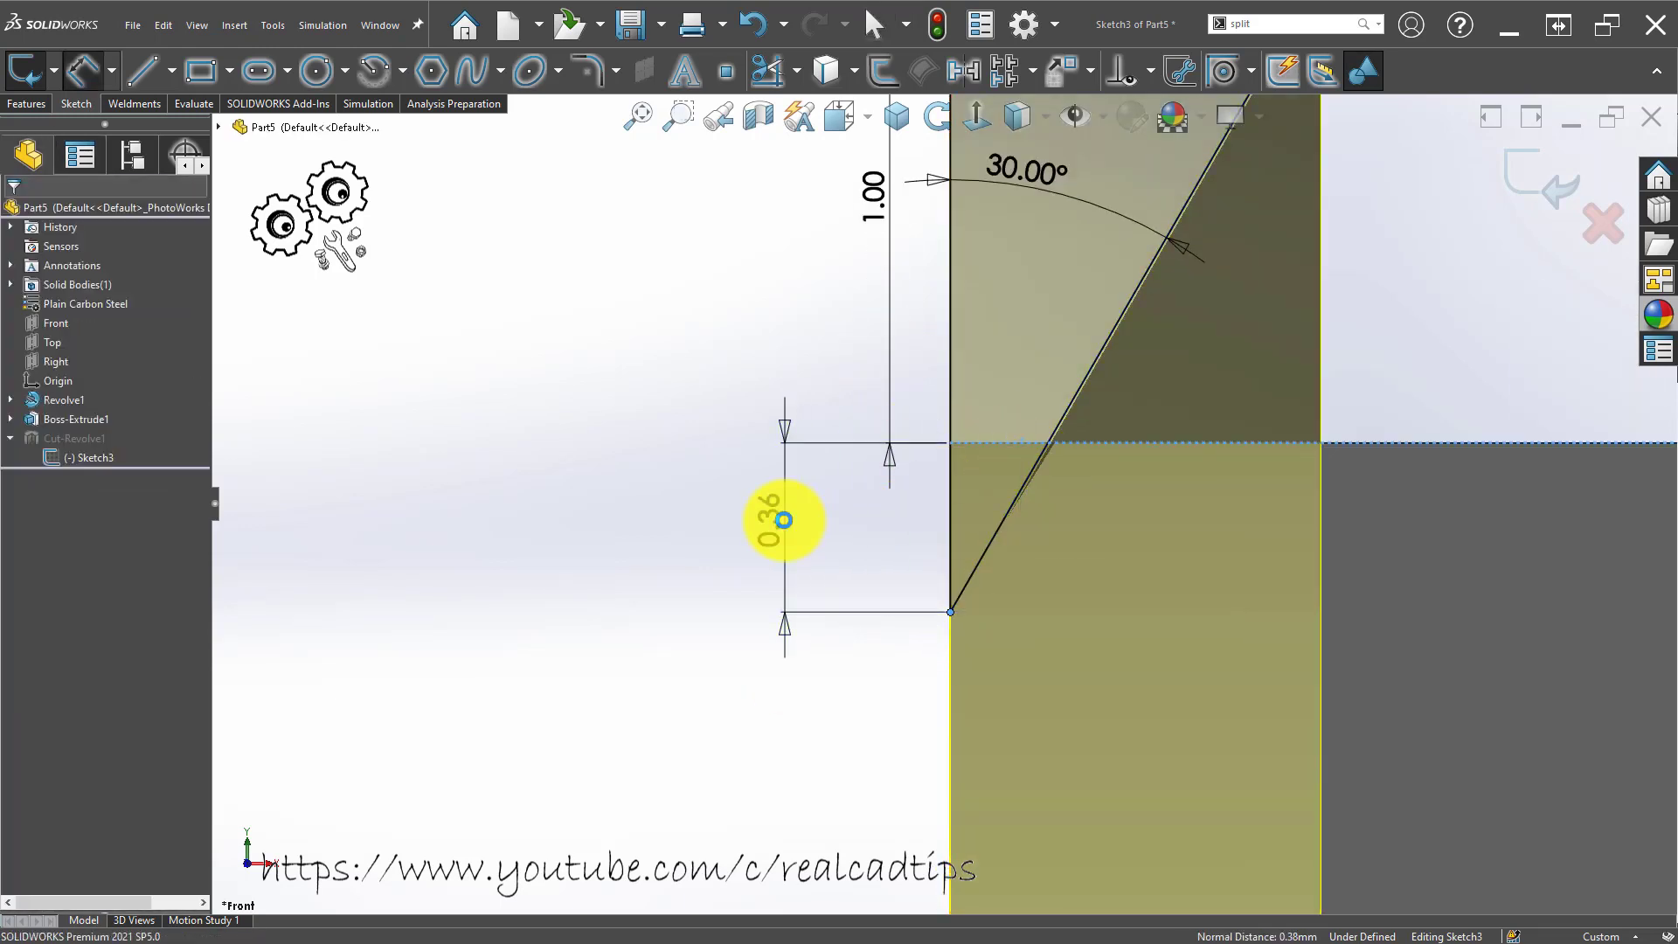
{"action": "left_click", "coordinate": [784, 520]}
{"action": "left_click", "coordinate": [649, 497]}
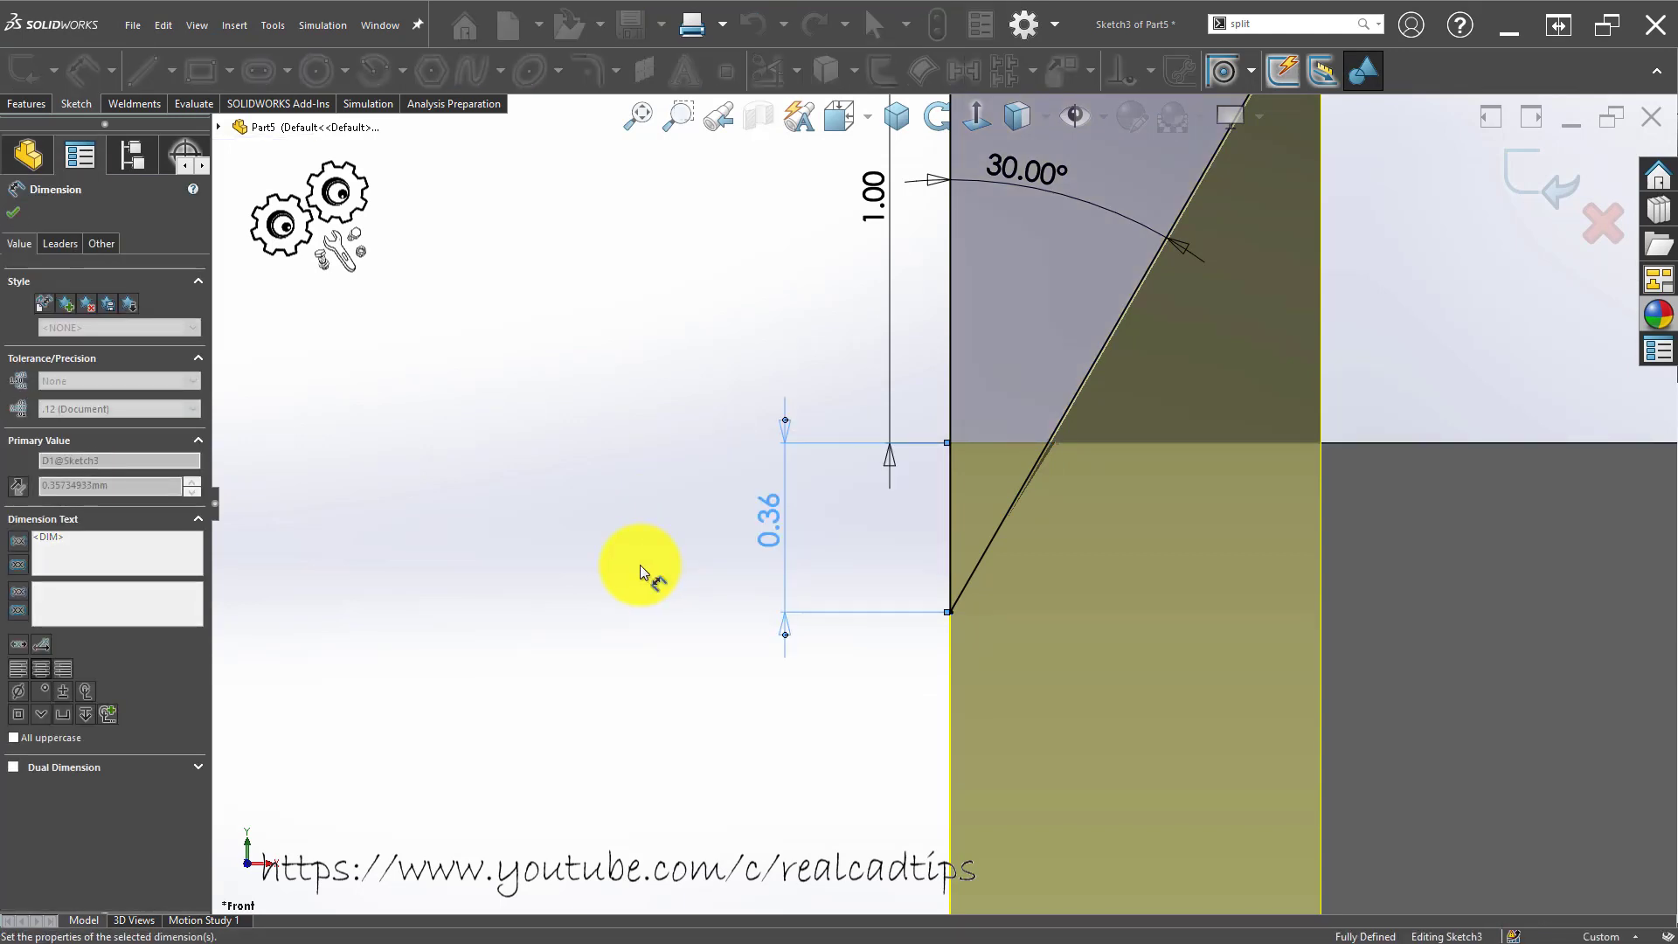
{"action": "key", "text": "Escape"}
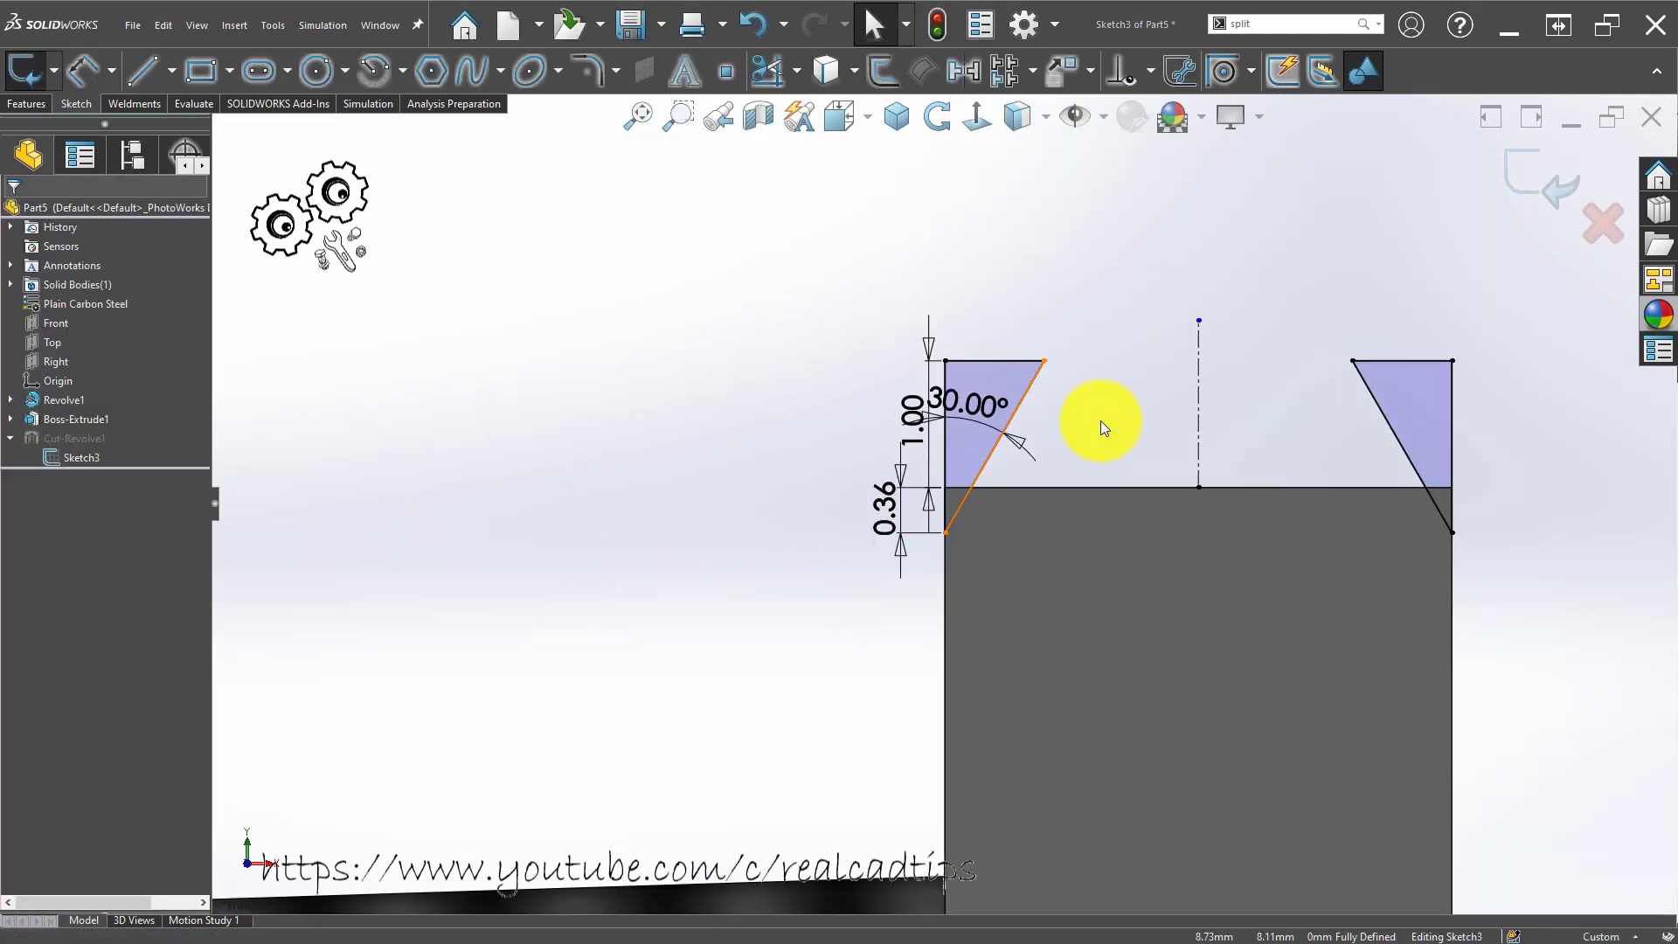
{"action": "left_click", "coordinate": [1533, 173]}
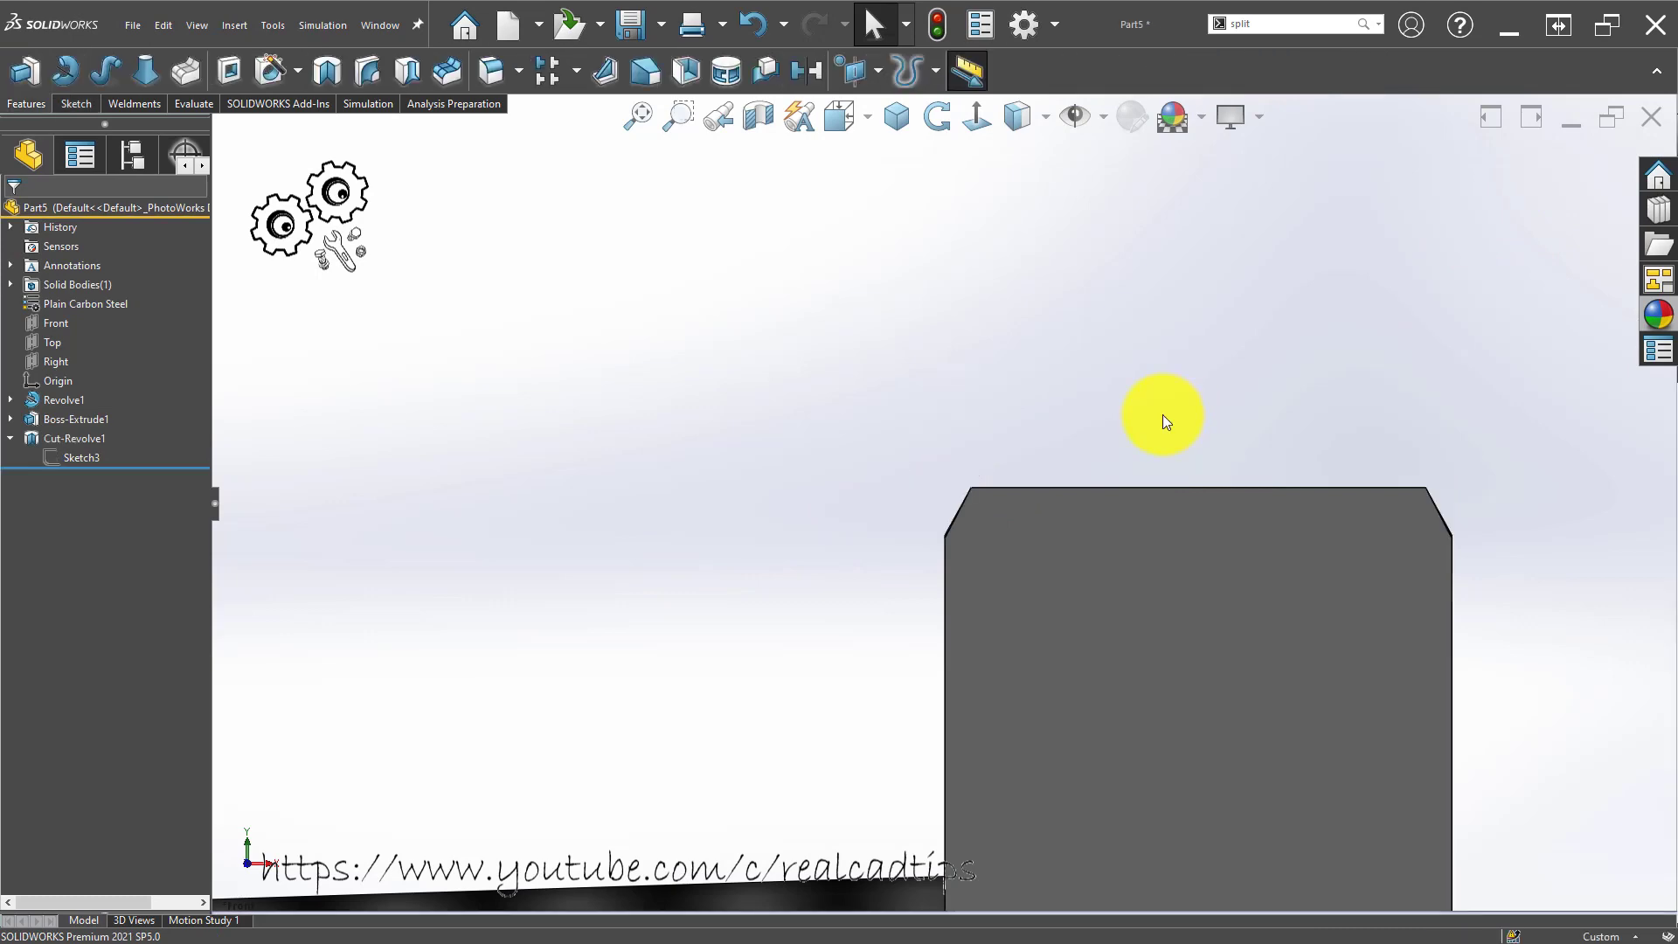
Reopen the revolved cut's sketch, set the lower corner's depth below the hexagon's upper edge to 1 mm, and rebuild the cut.
{"action": "scroll", "coordinate": [913, 526], "scroll_direction": "up", "scroll_amount": 5}
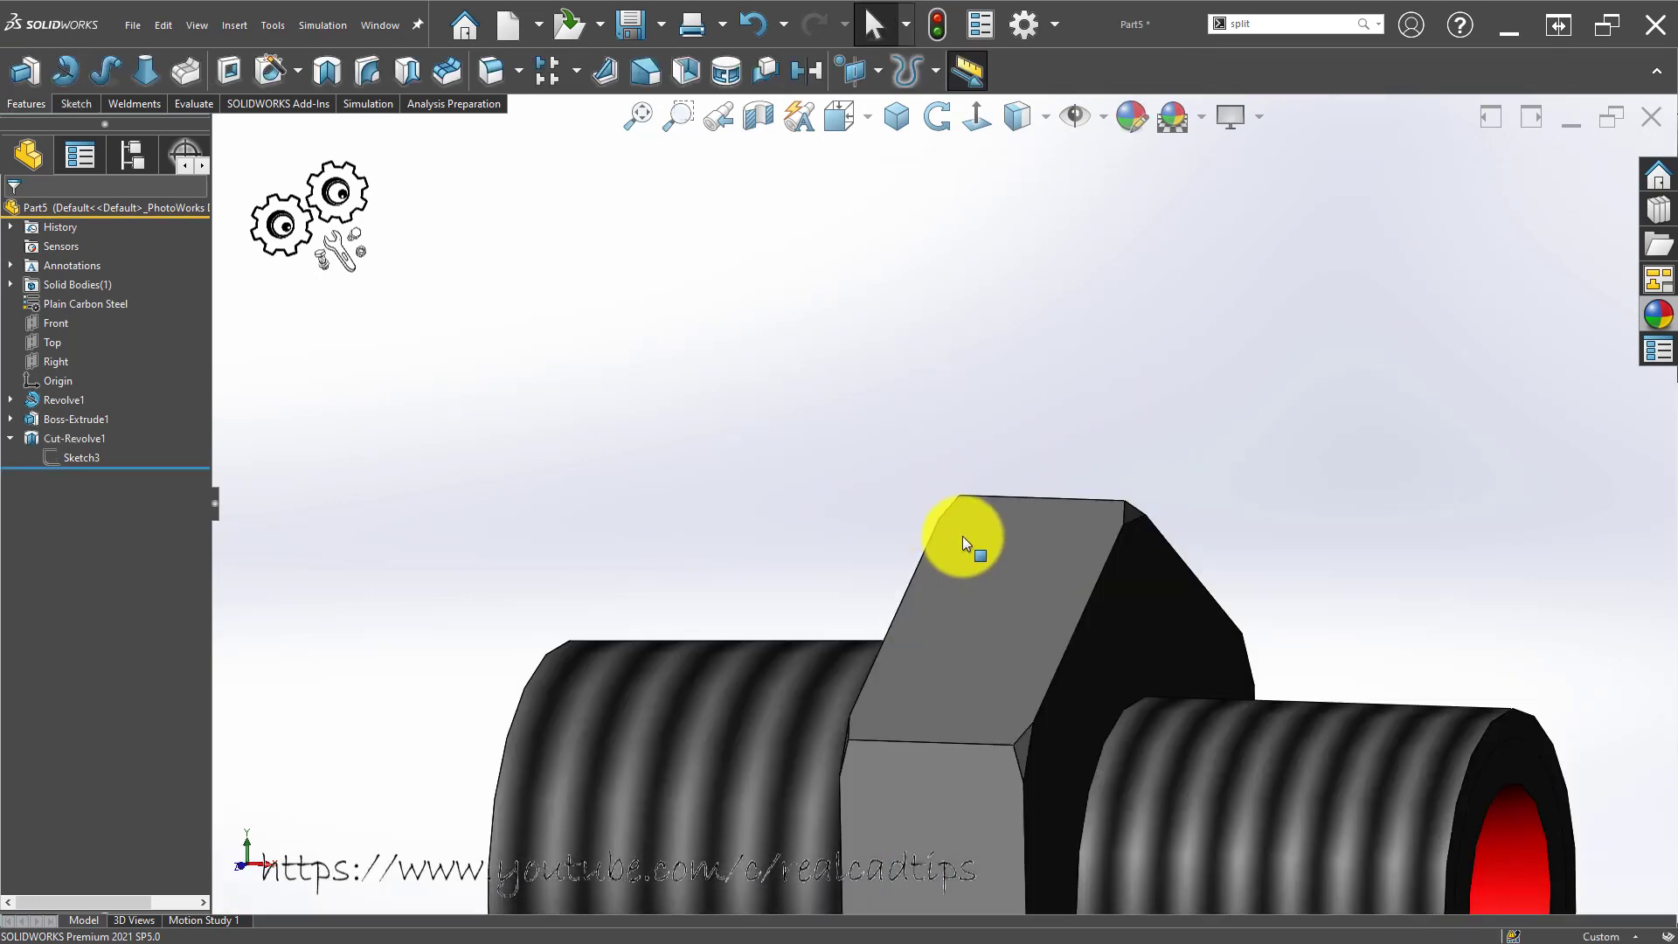
{"action": "middle_click_drag", "start_coordinate": [963, 537], "coordinate": [1083, 499]}
{"action": "scroll", "coordinate": [945, 511], "scroll_direction": "down", "scroll_amount": 5}
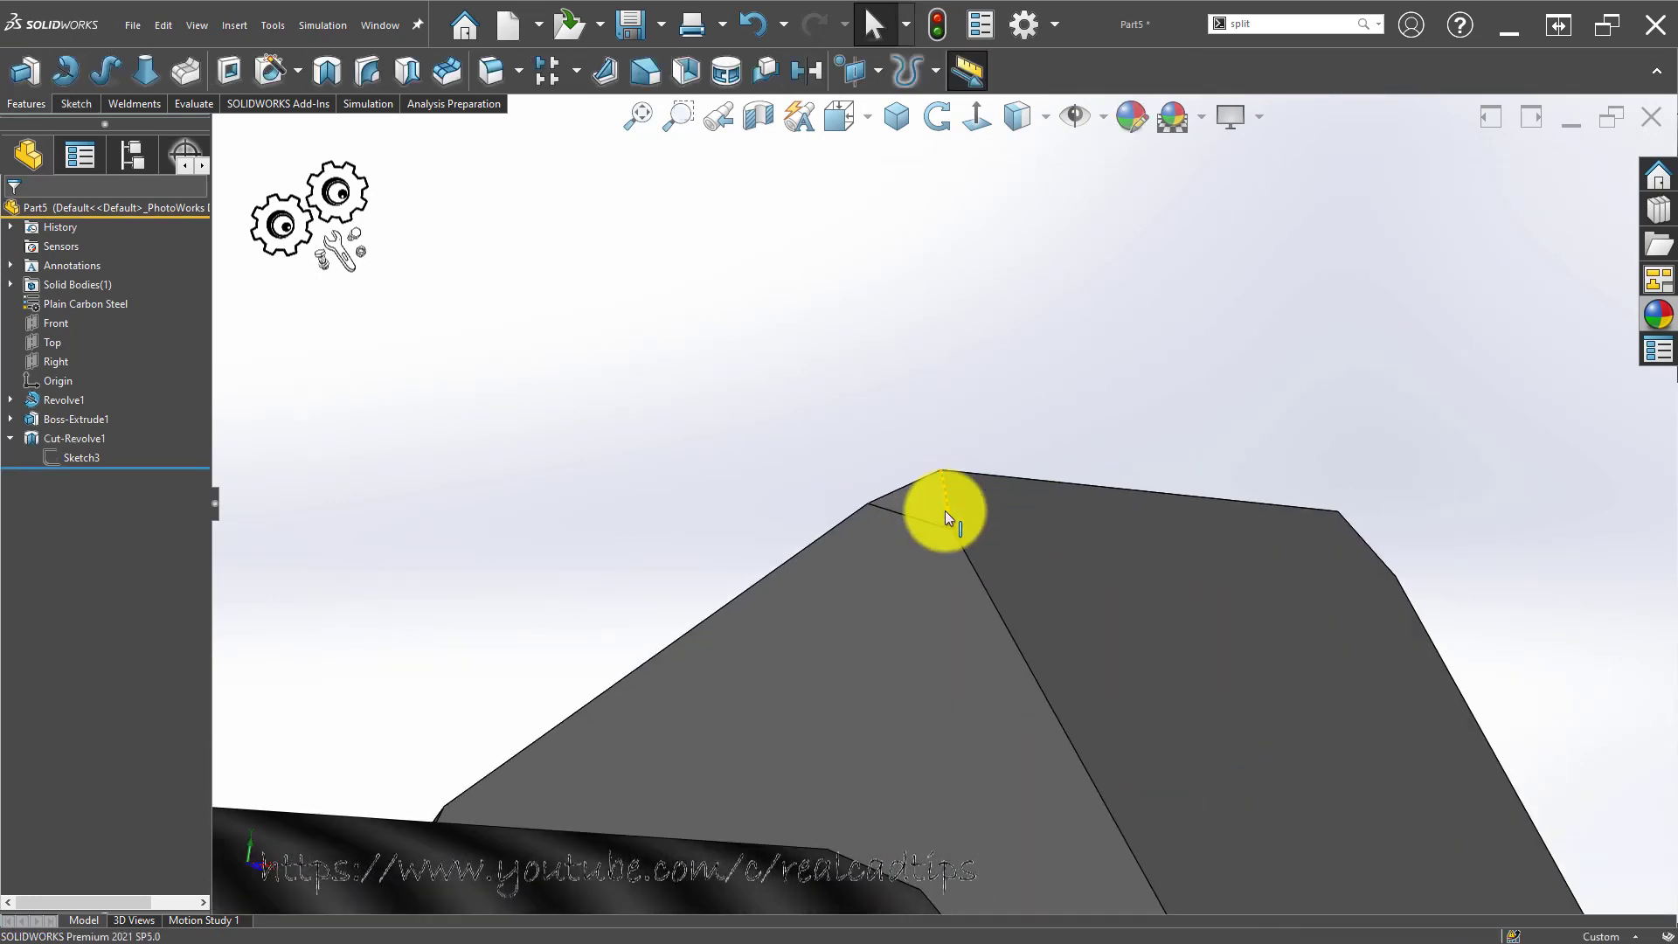
{"action": "left_click", "coordinate": [946, 511]}
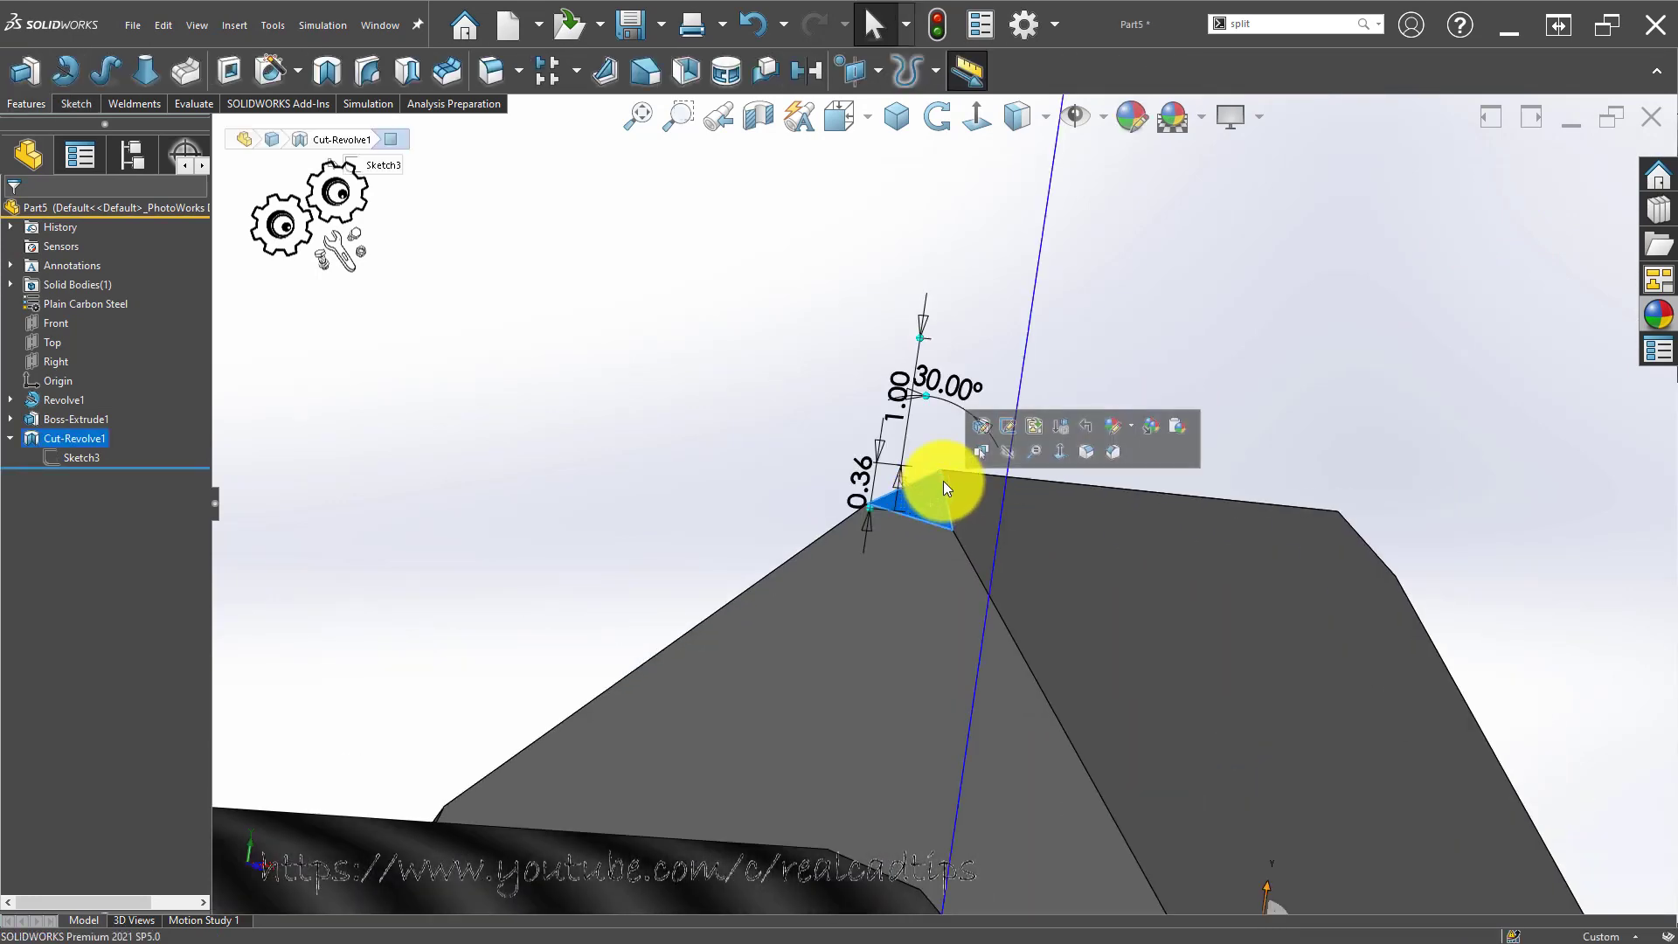
{"action": "left_click", "coordinate": [1004, 424]}
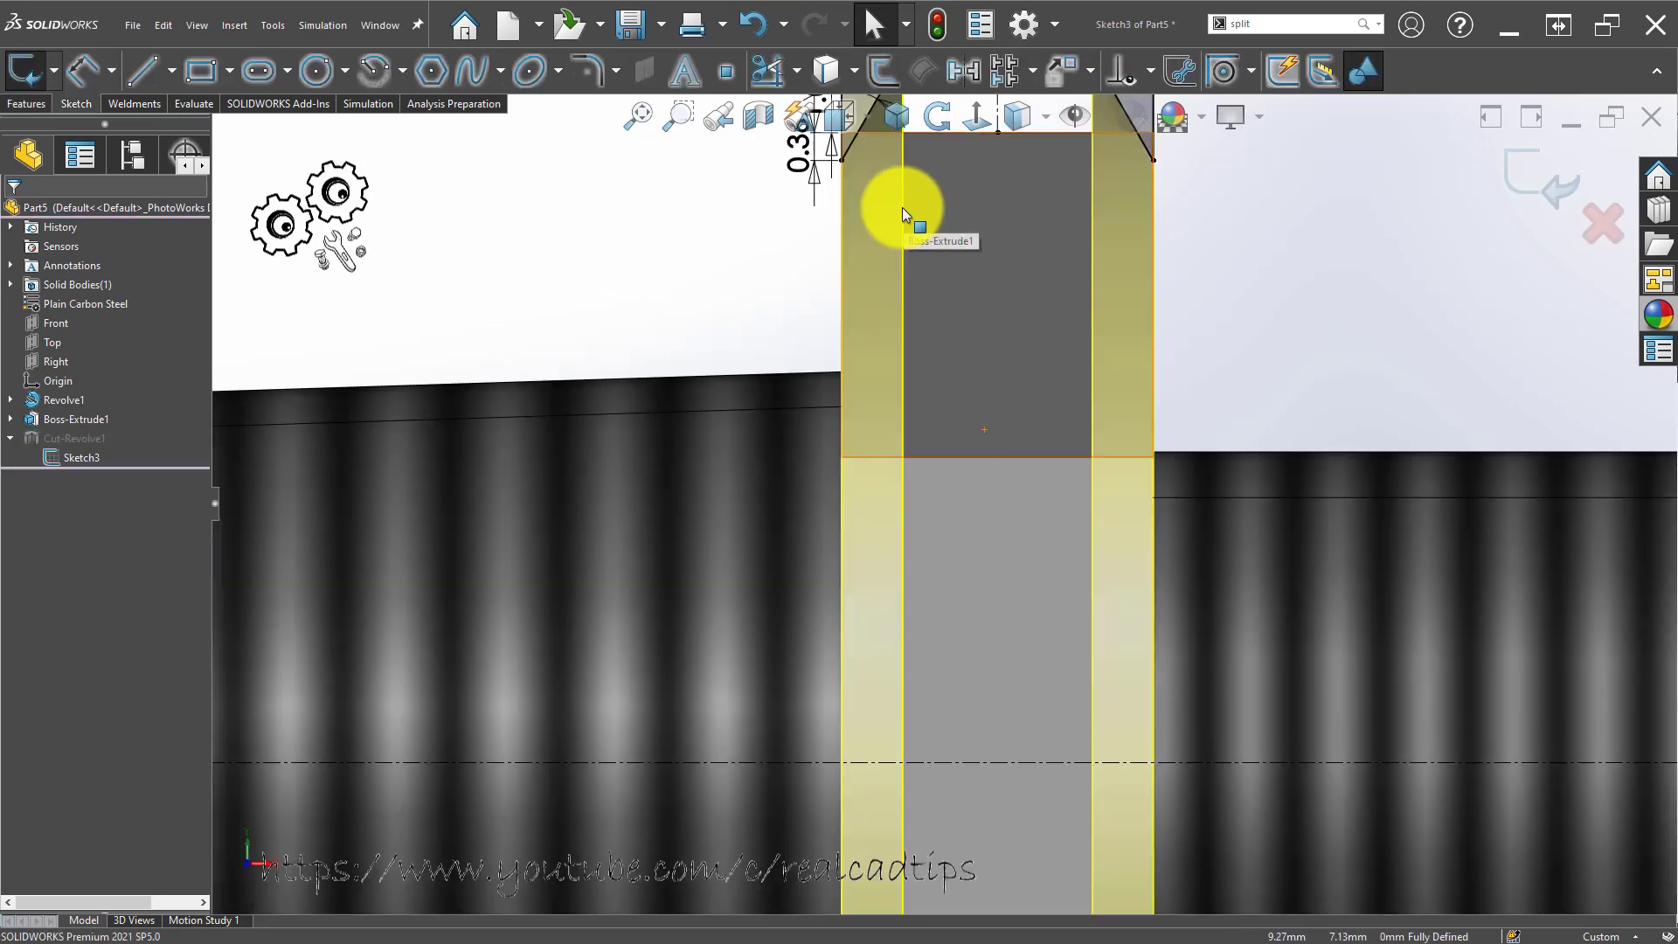
{"action": "scroll", "coordinate": [888, 265], "scroll_direction": "up", "scroll_amount": 5}
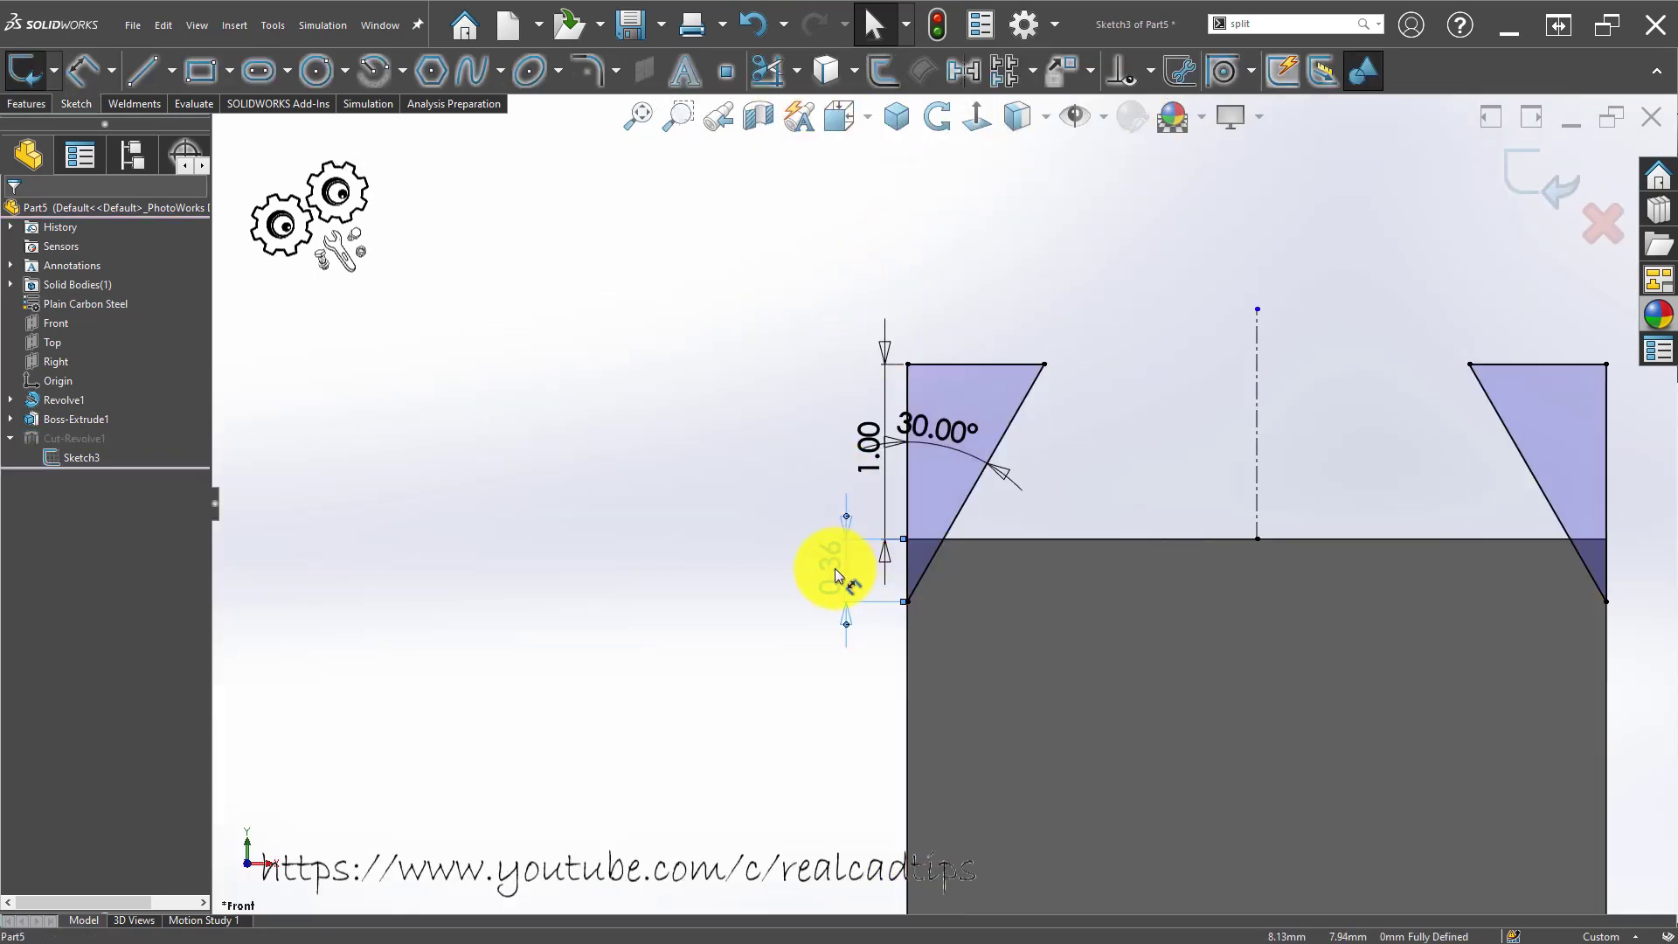
{"action": "double_click", "coordinate": [839, 572]}
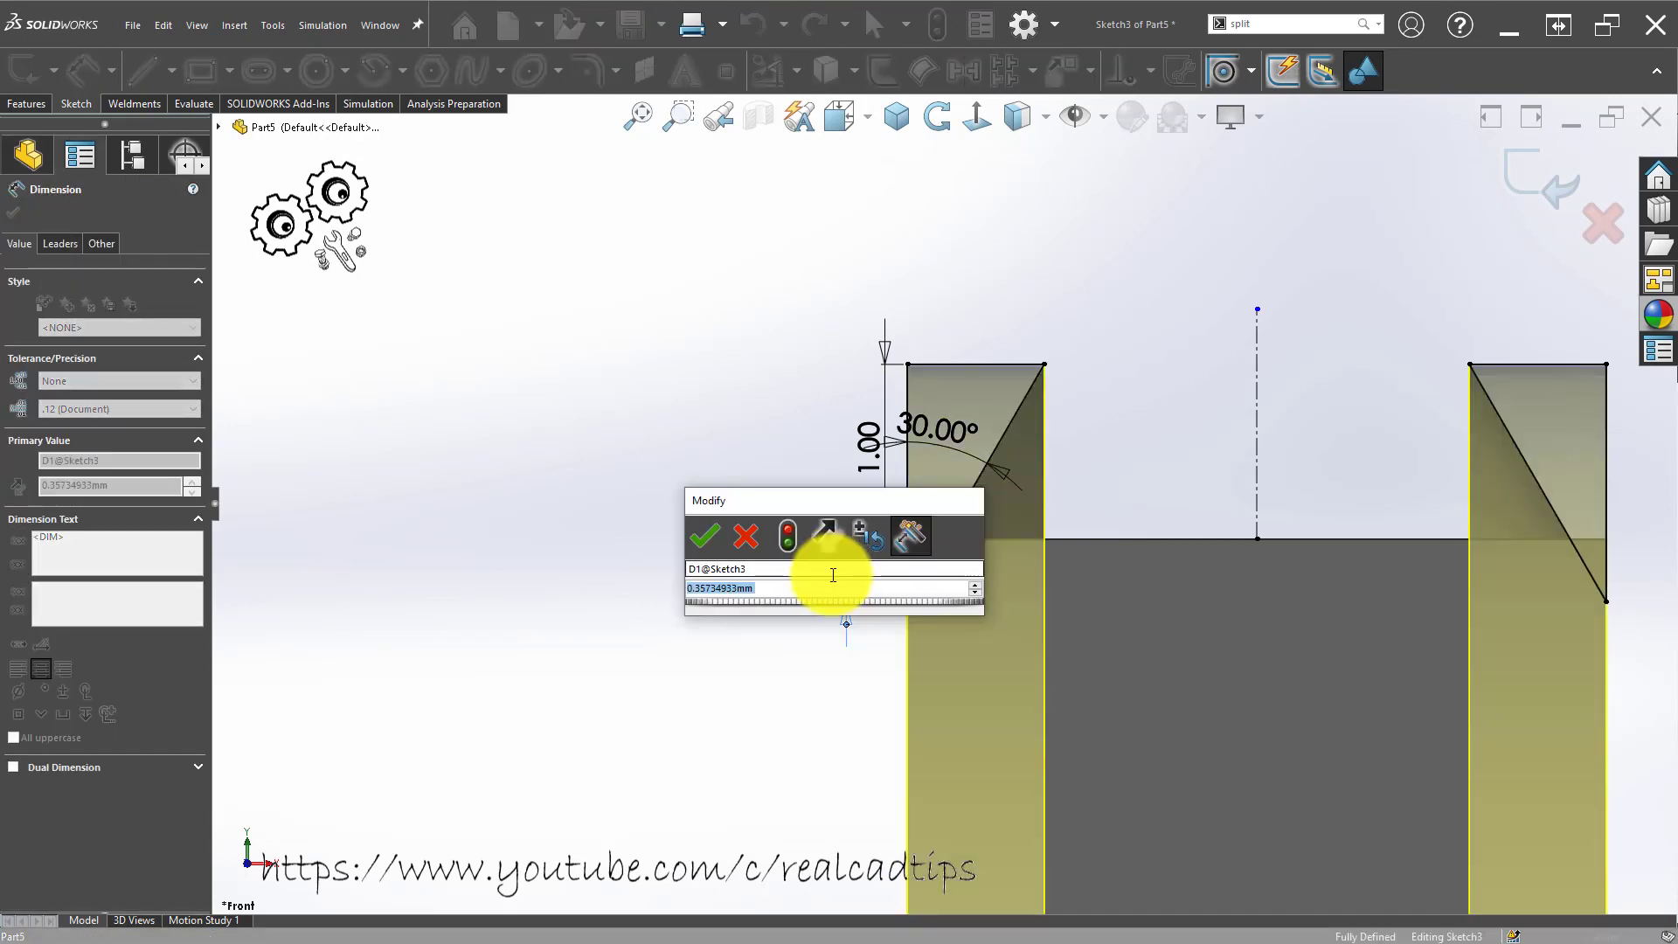
{"action": "type", "text": "1"}
{"action": "key", "text": "Return"}
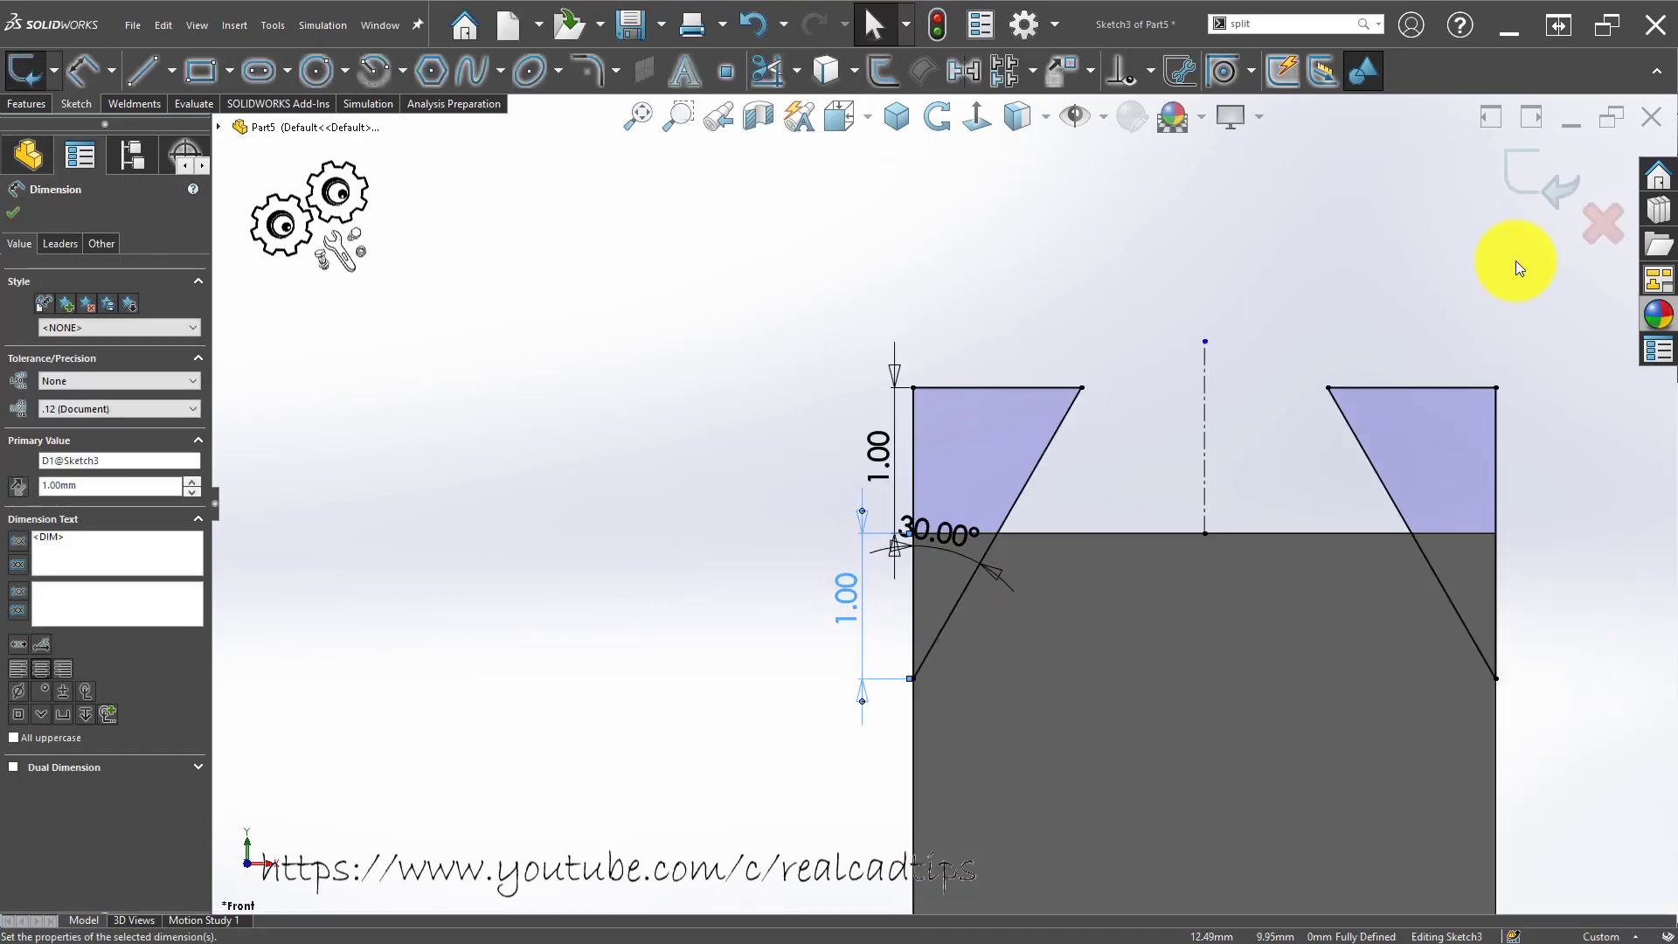
{"action": "left_click", "coordinate": [1517, 171]}
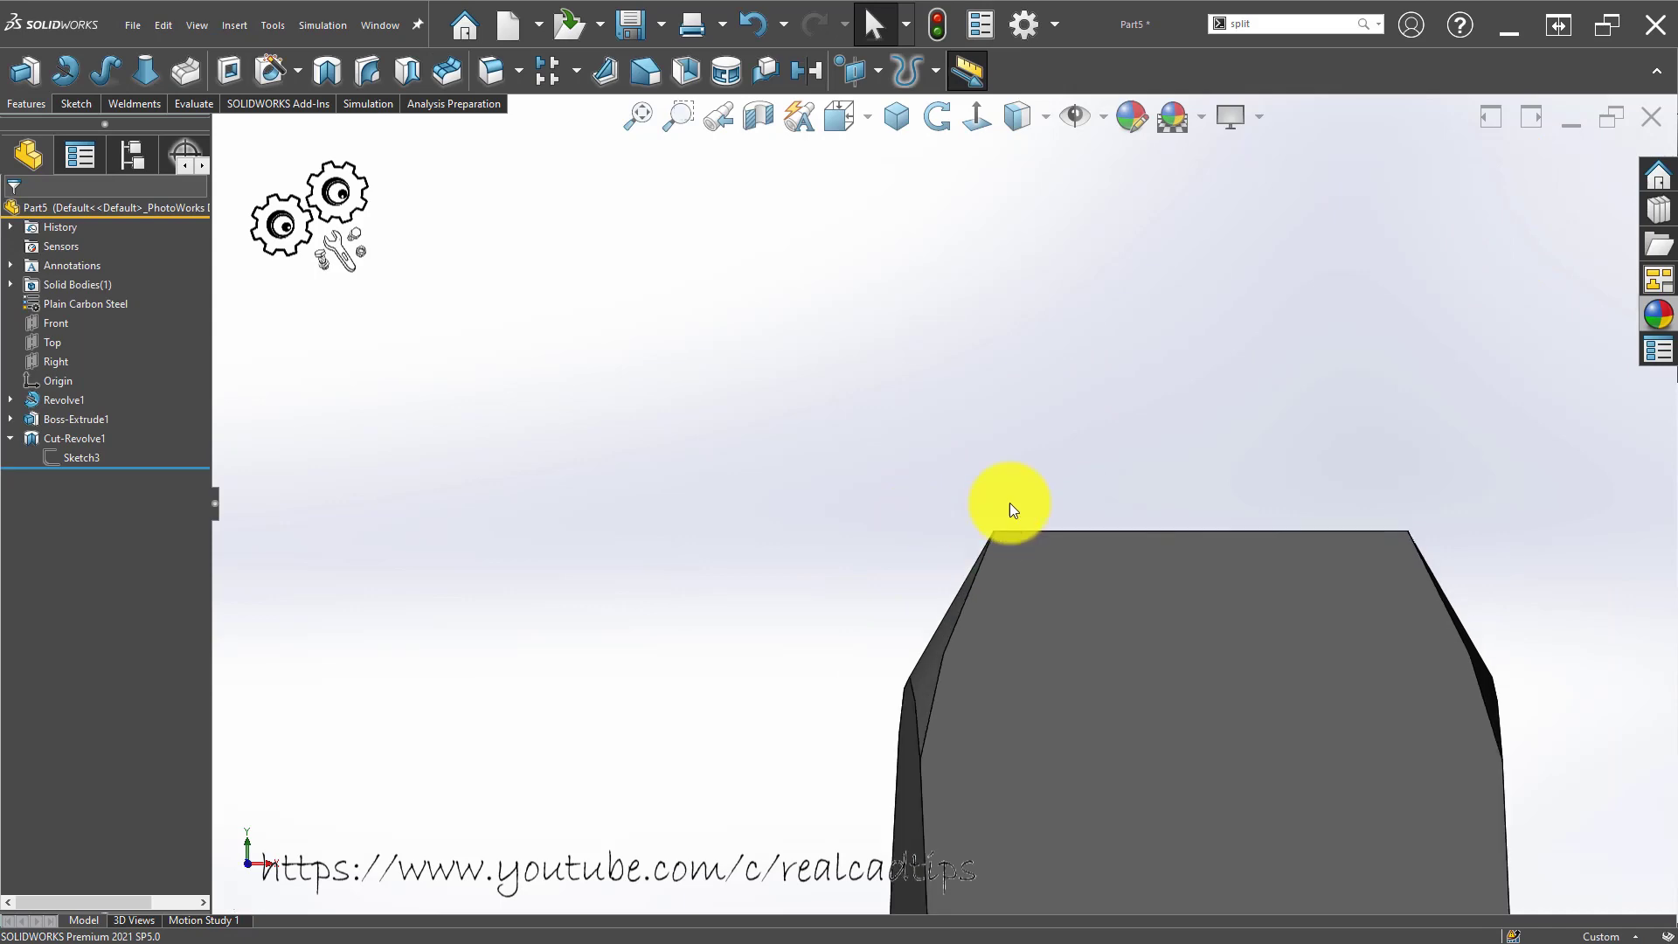
Review the whole fitting with its chamfered hexagon in the isometric view.
{"action": "middle_click_drag", "start_coordinate": [913, 462], "coordinate": [815, 466]}
{"action": "scroll", "coordinate": [822, 459], "scroll_direction": "up", "scroll_amount": 4}
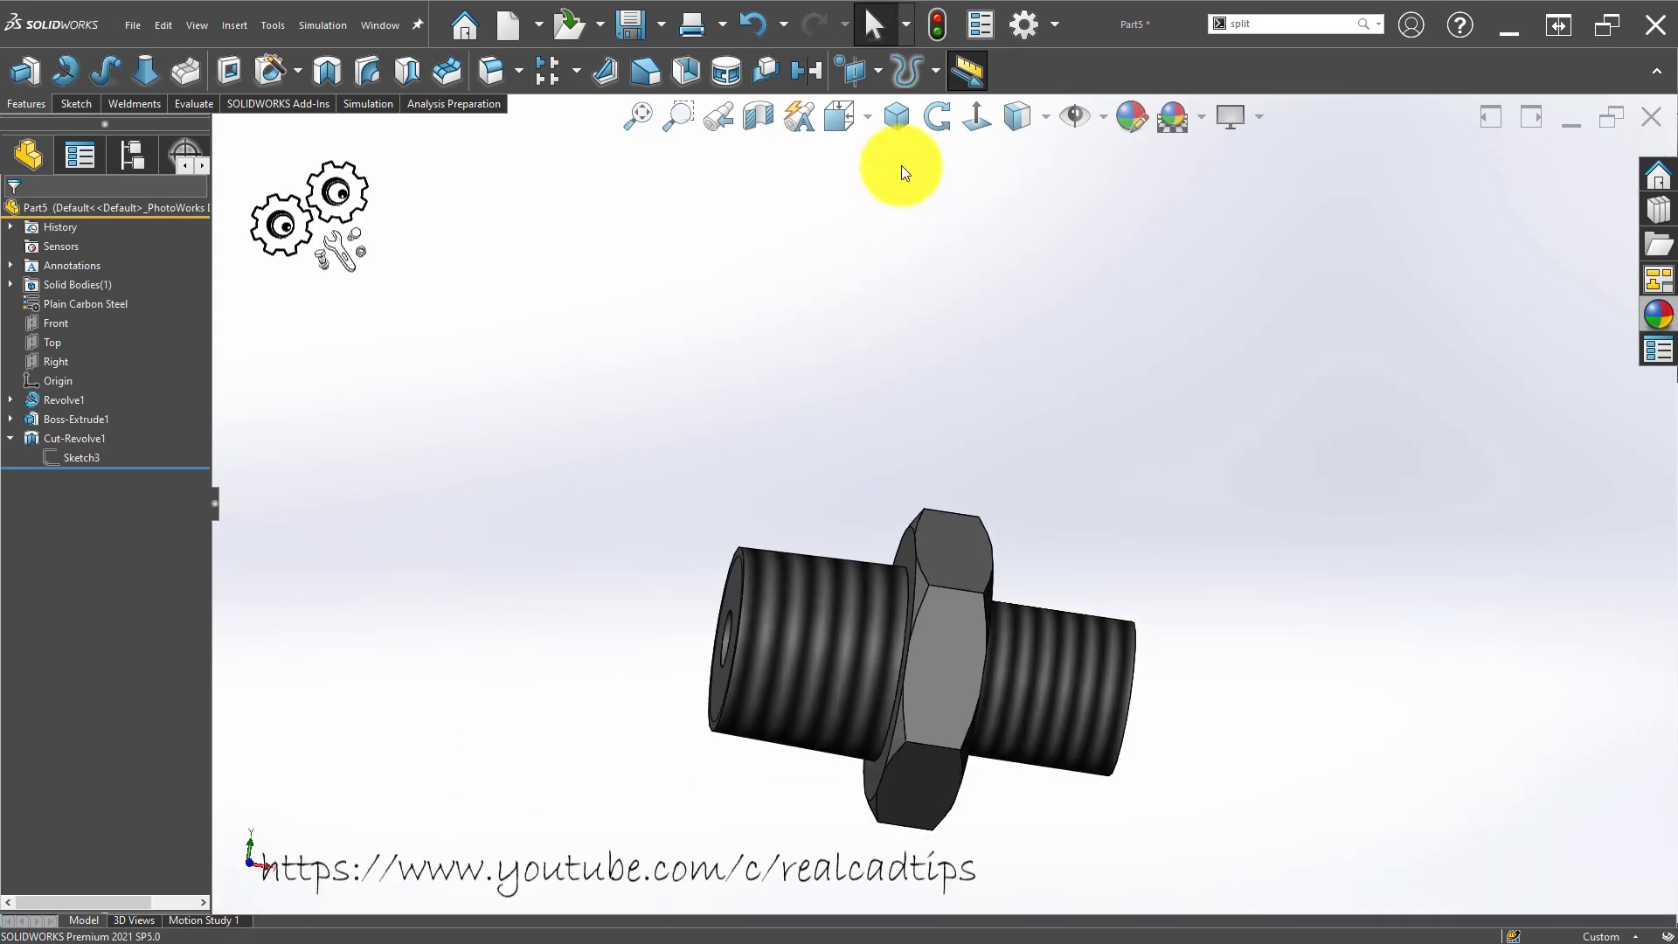
{"action": "left_click", "coordinate": [901, 120]}
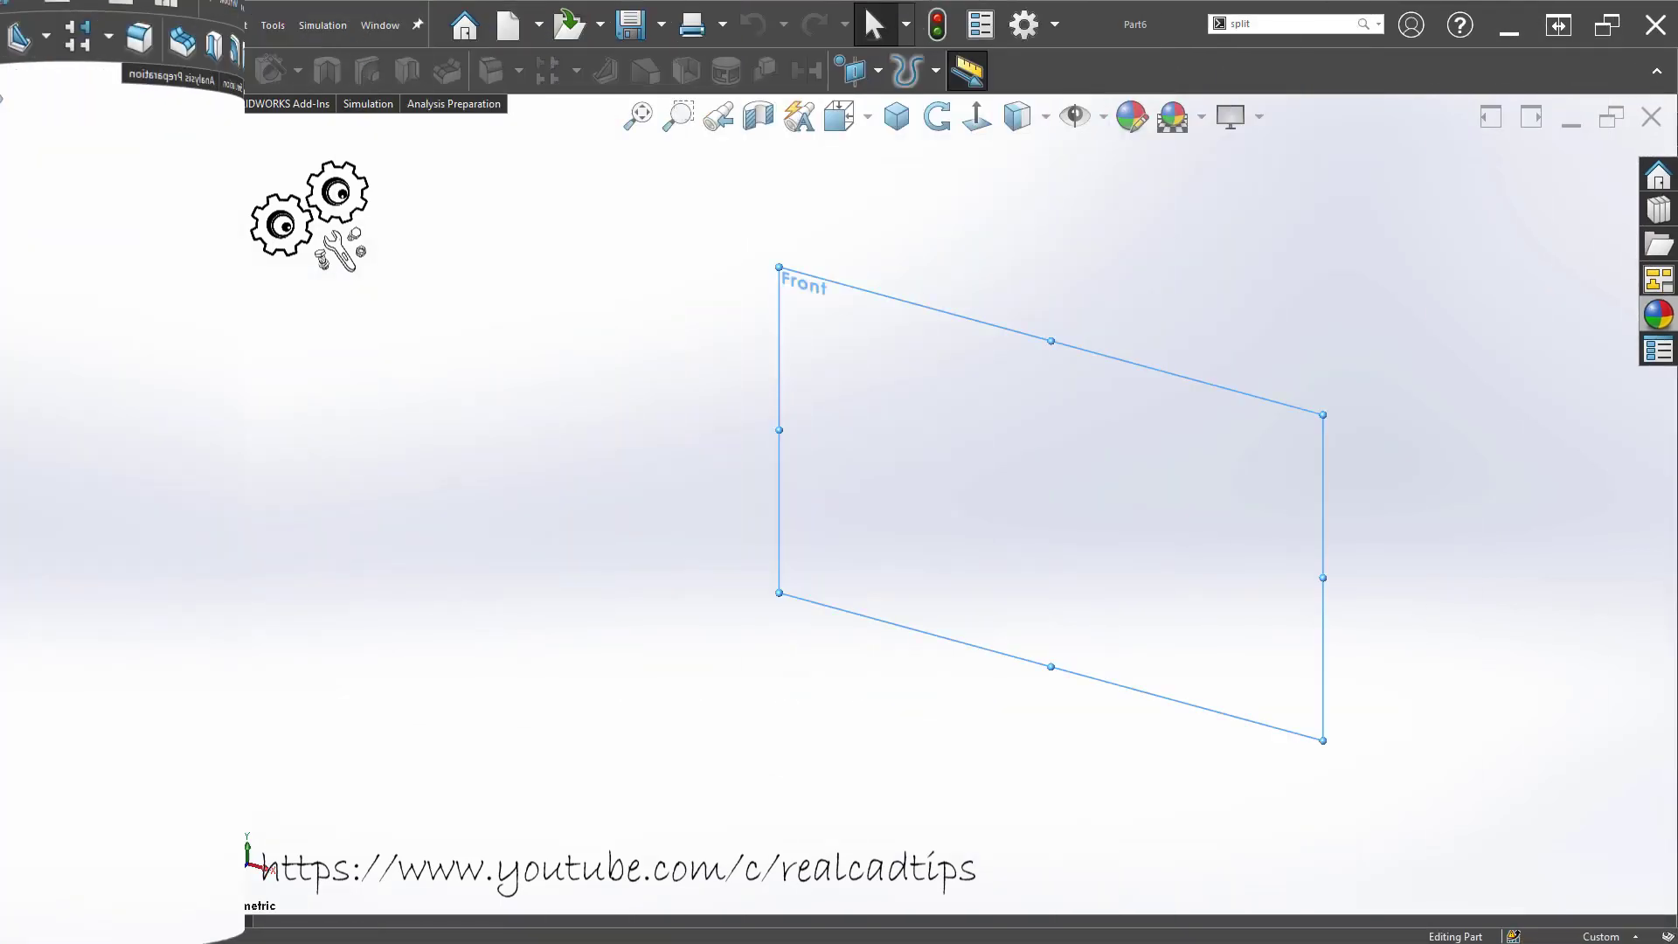
Start a sketch on the new part's Front plane and draw a horizontal centerline about 108 mm long from the origin.
{"action": "left_click", "coordinate": [55, 304]}
{"action": "left_click", "coordinate": [75, 273]}
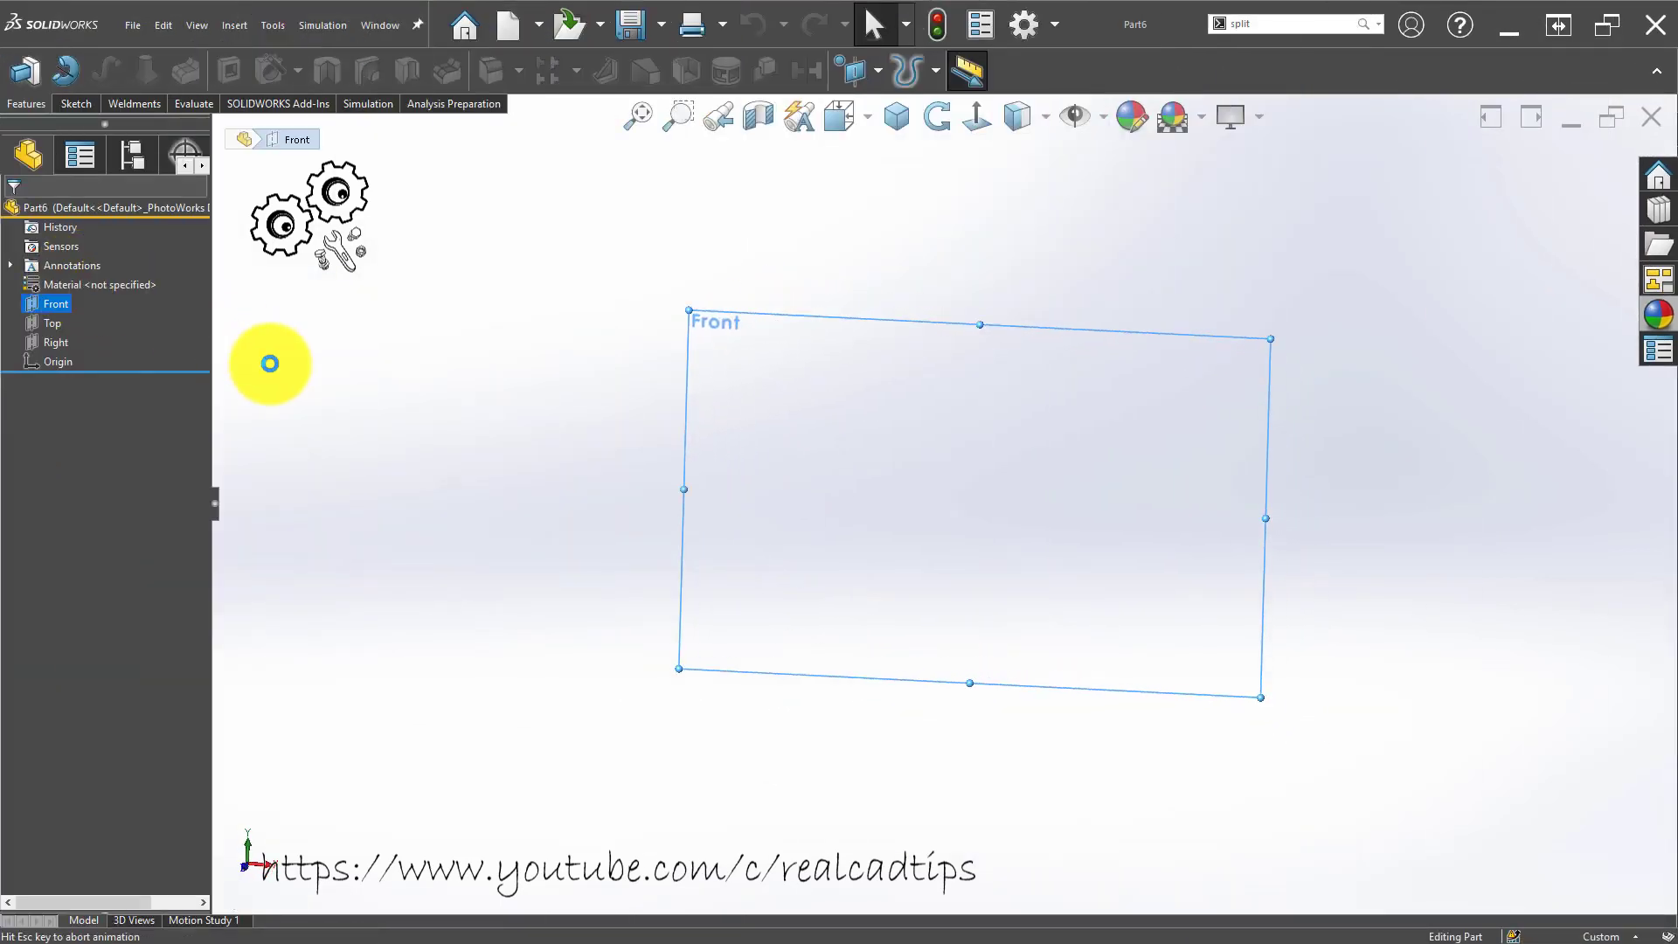
{"action": "left_click", "coordinate": [172, 70]}
{"action": "left_click", "coordinate": [176, 124]}
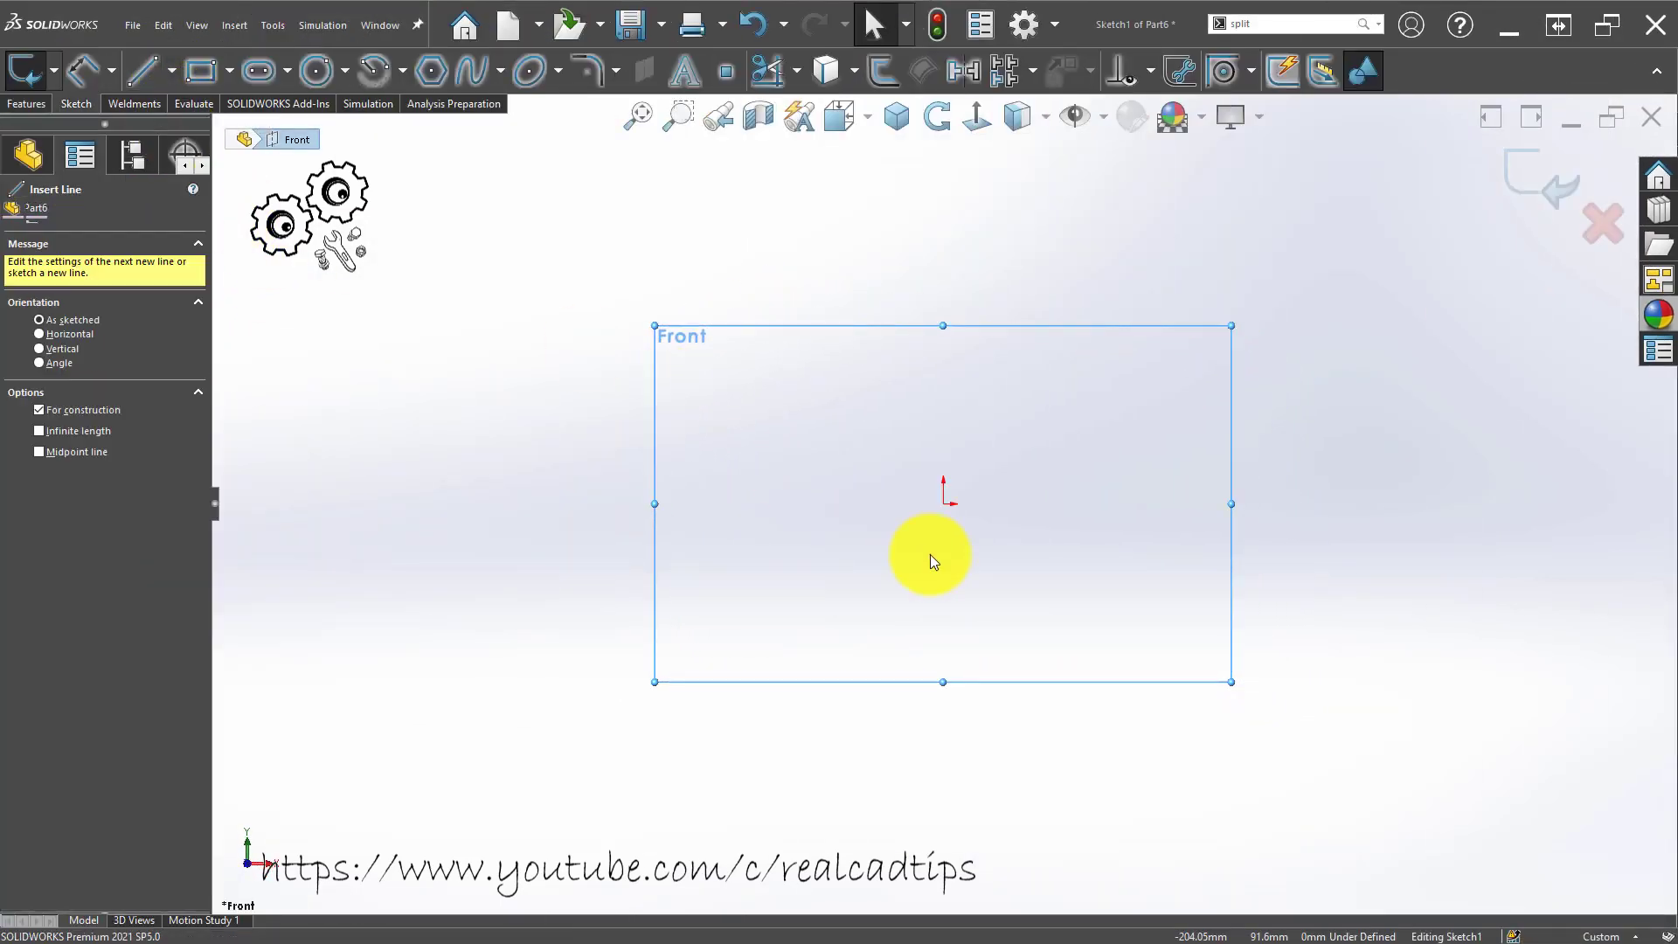
{"action": "left_click", "coordinate": [944, 503]}
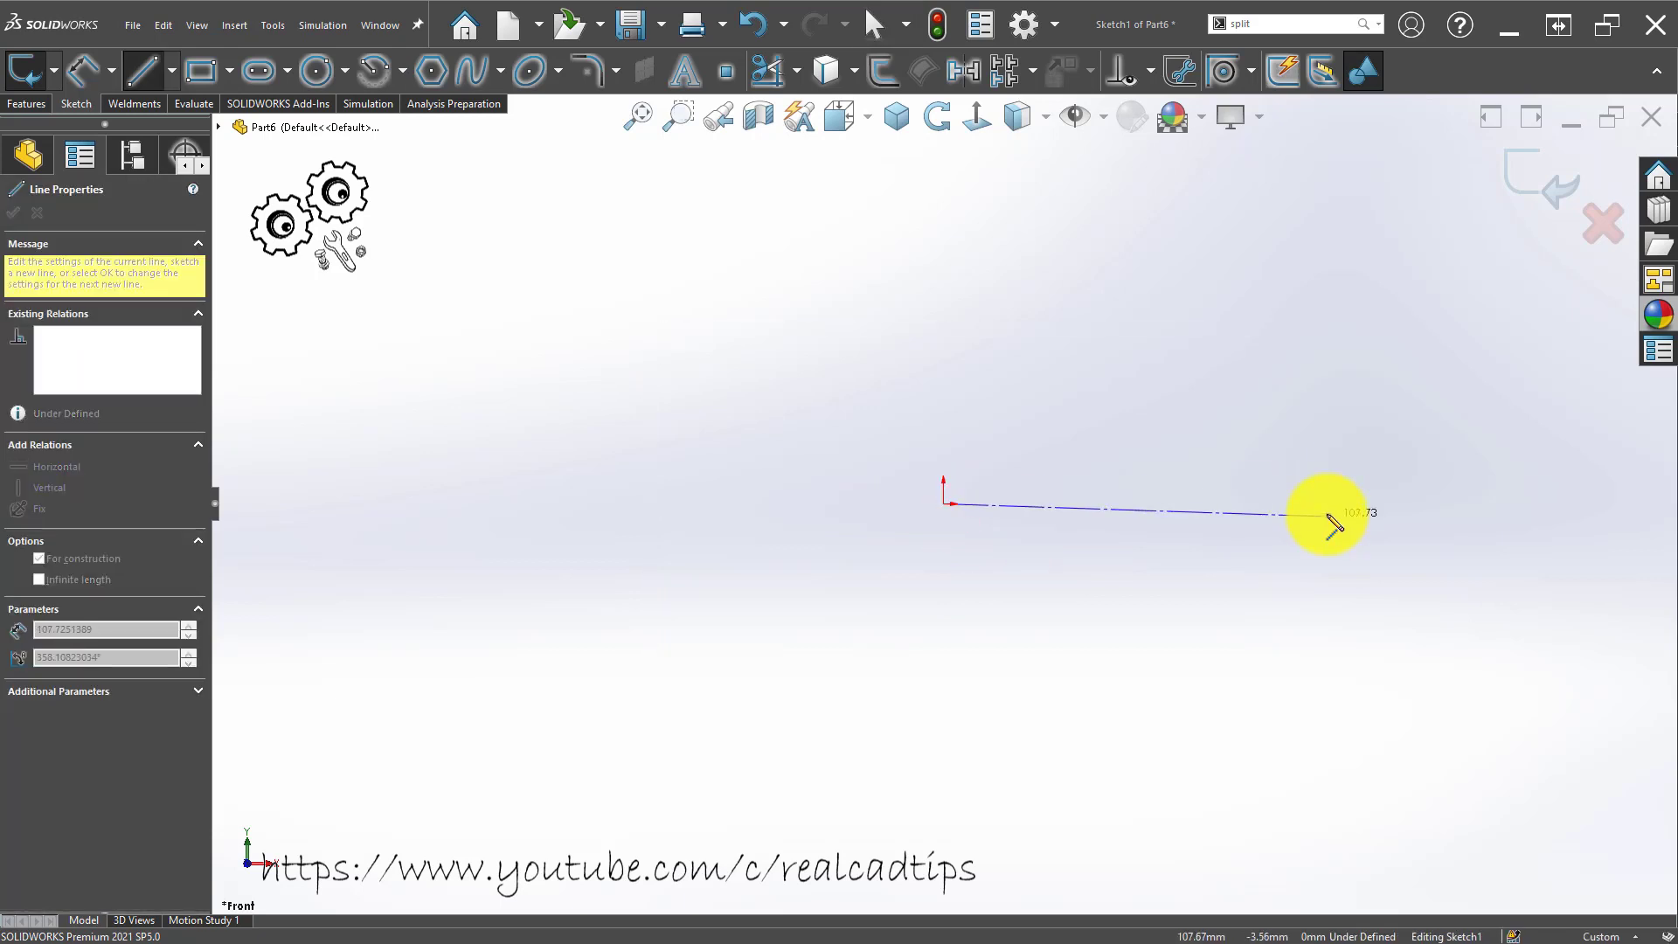
{"action": "left_click", "coordinate": [1329, 504]}
{"action": "key", "text": "Escape"}
{"action": "scroll", "coordinate": [1311, 495], "scroll_direction": "down", "scroll_amount": 4}
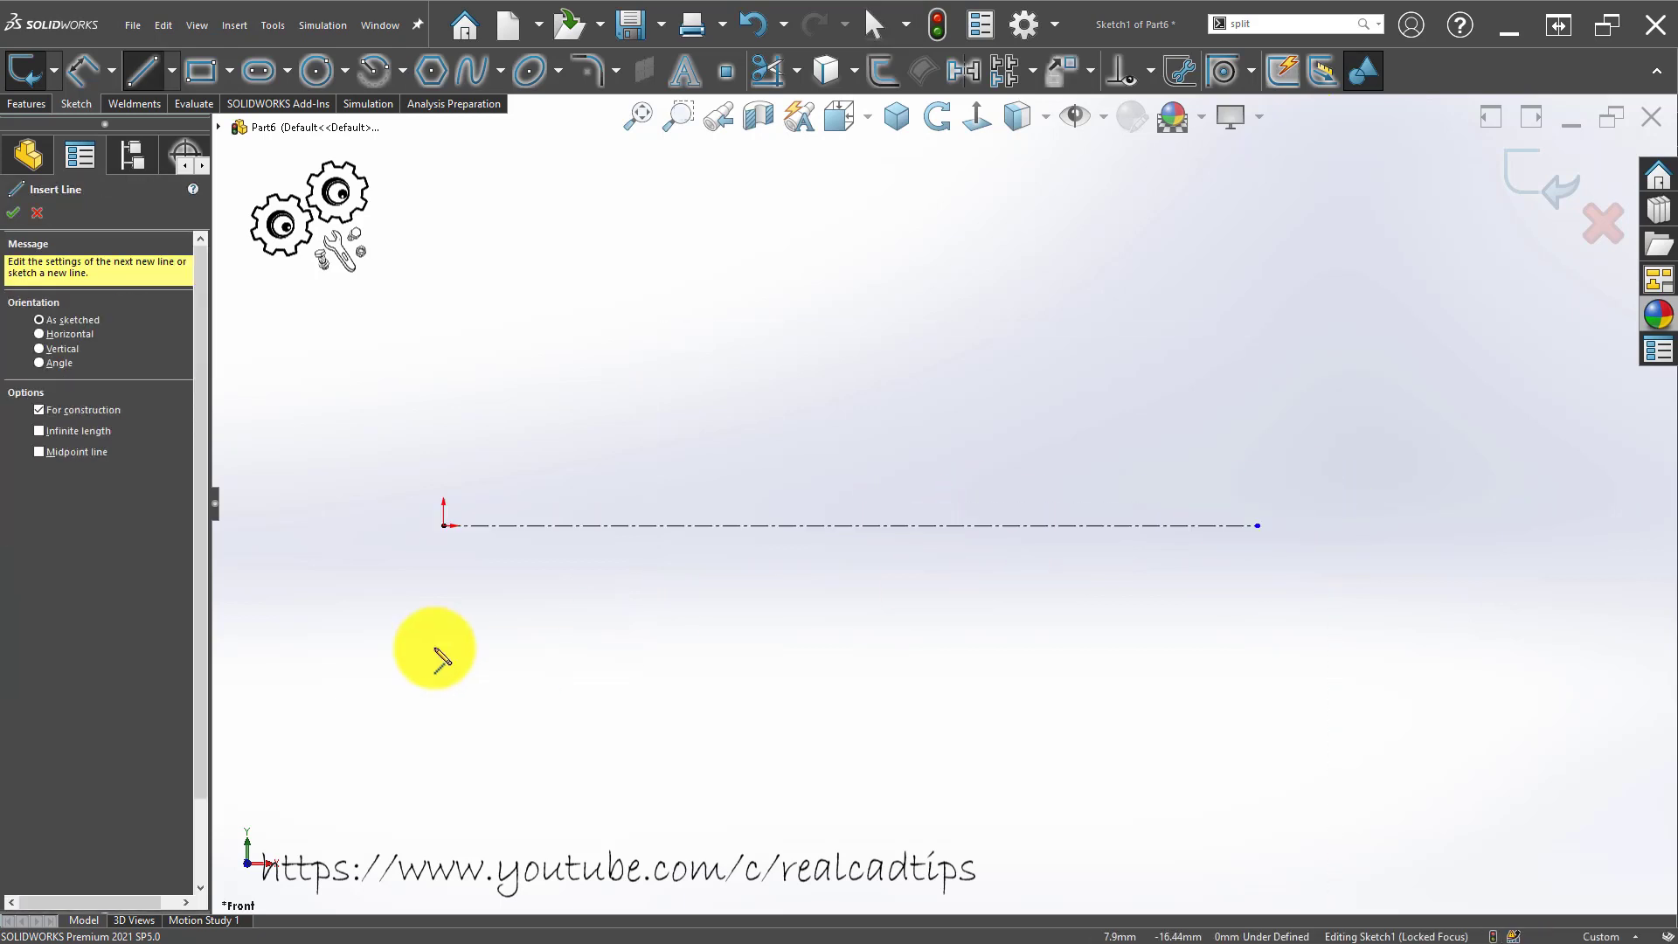
{"action": "key", "text": "Escape"}
Sketch a closed stepped profile with a sloped corner below the centerline, starting with an 18 mm vertical line from the origin and an upper edge about 100 mm long.
{"action": "left_click", "coordinate": [138, 70]}
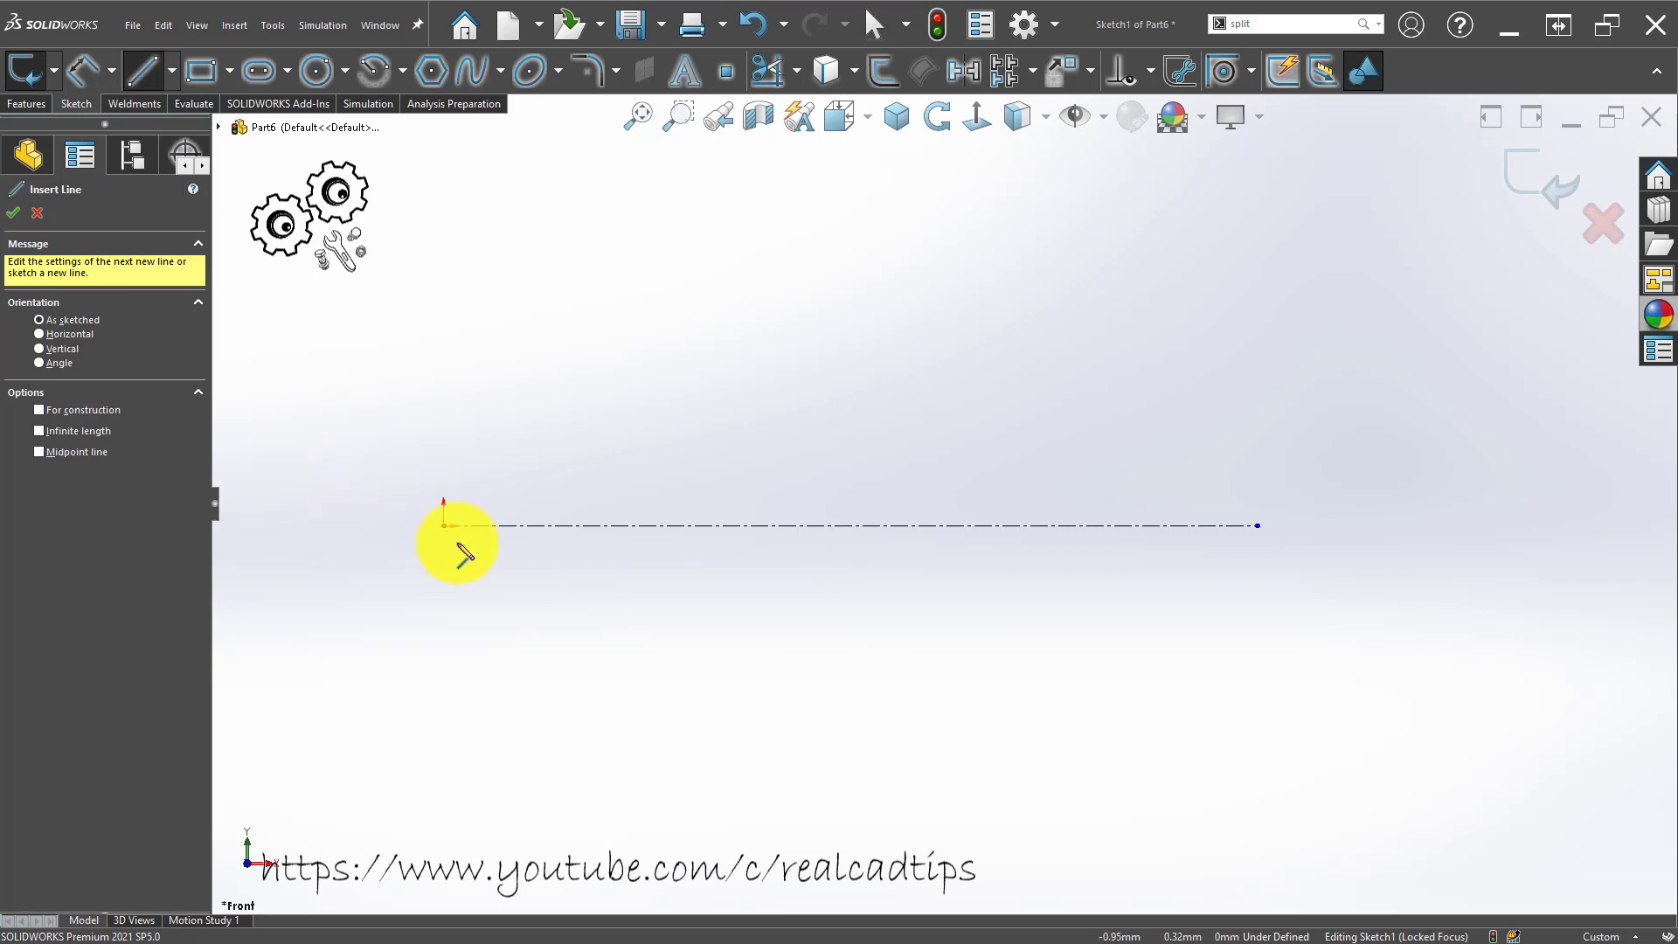
{"action": "key", "text": "z"}
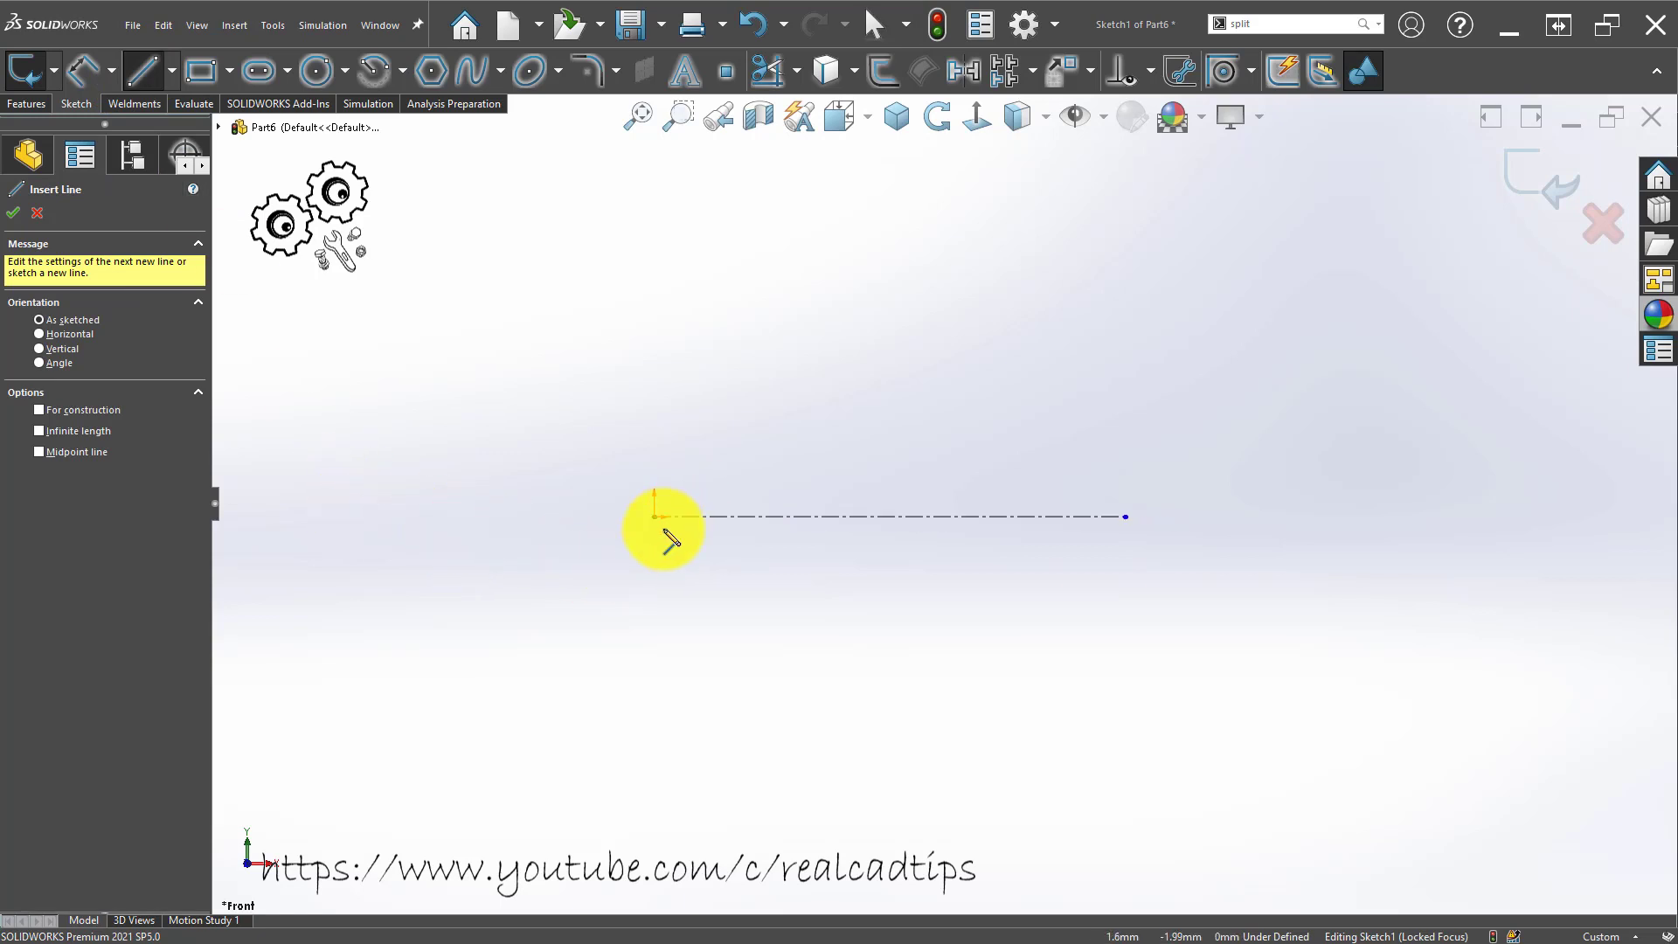
{"action": "left_click", "coordinate": [655, 518]}
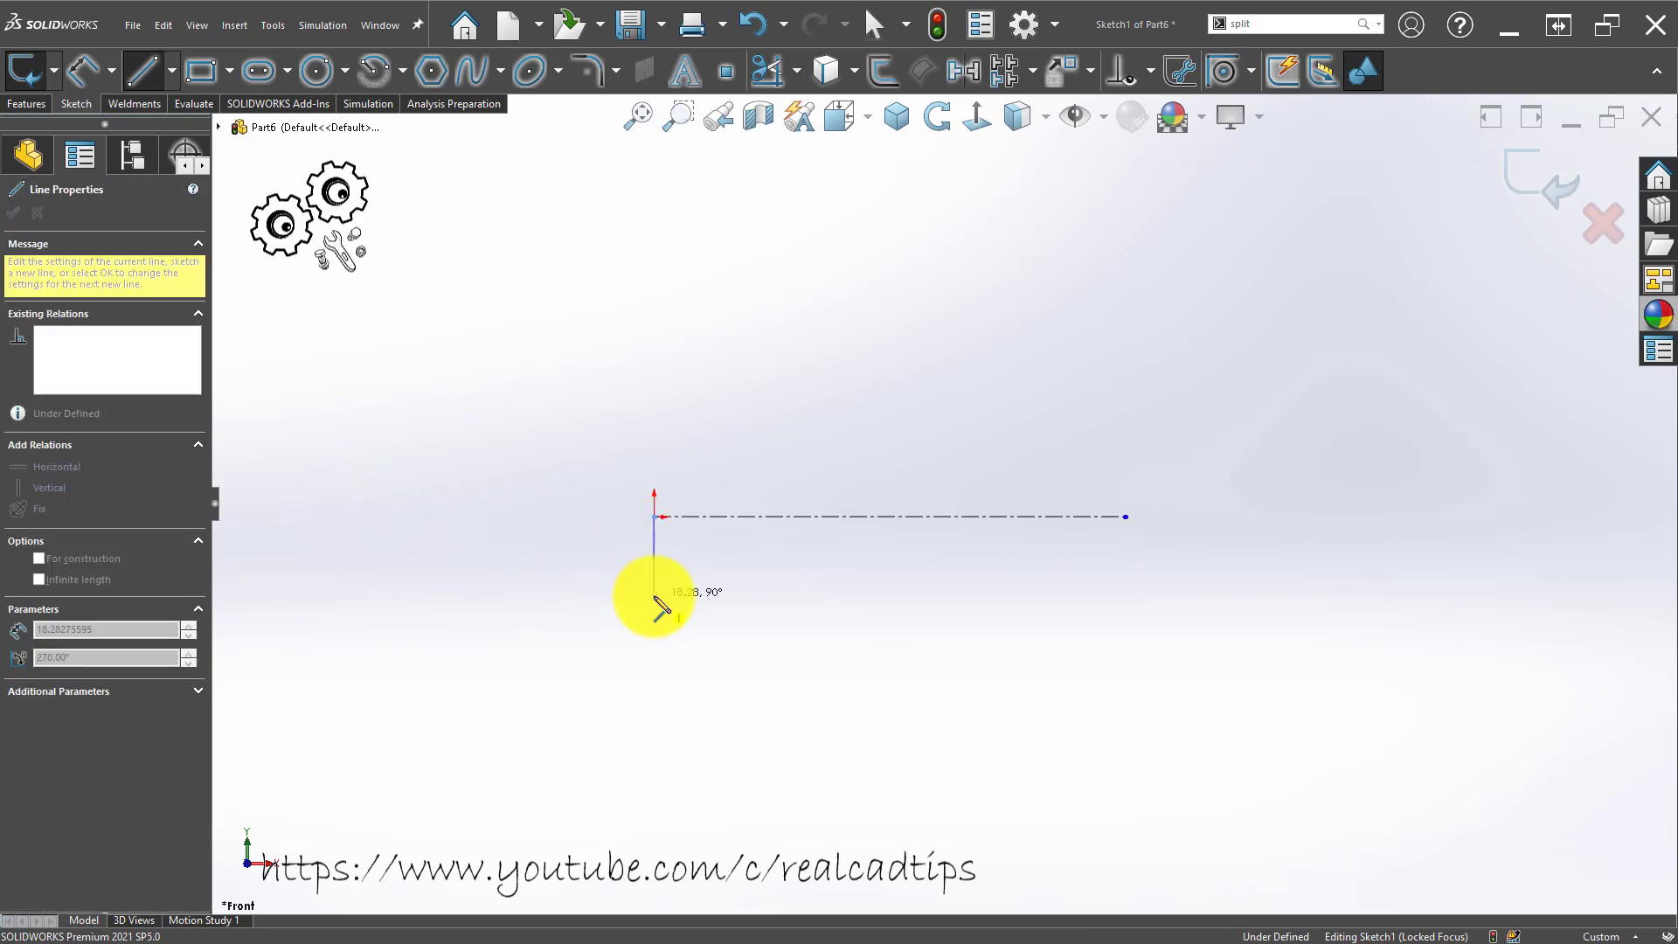
{"action": "left_click", "coordinate": [654, 596]}
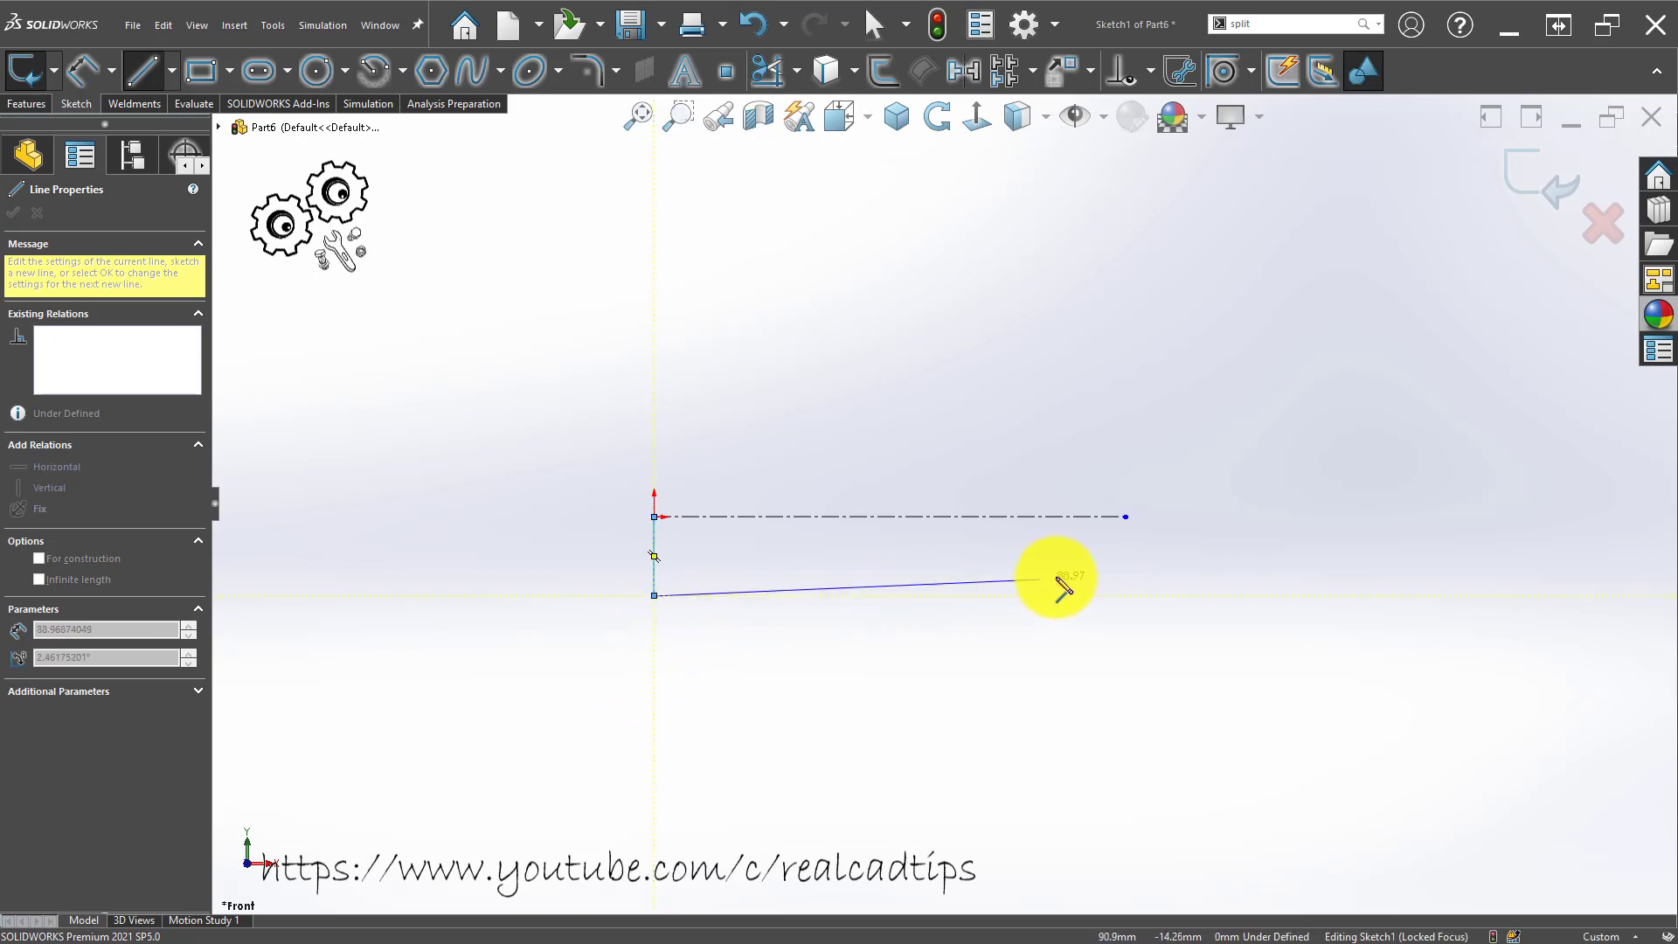
{"action": "left_click", "coordinate": [1090, 596]}
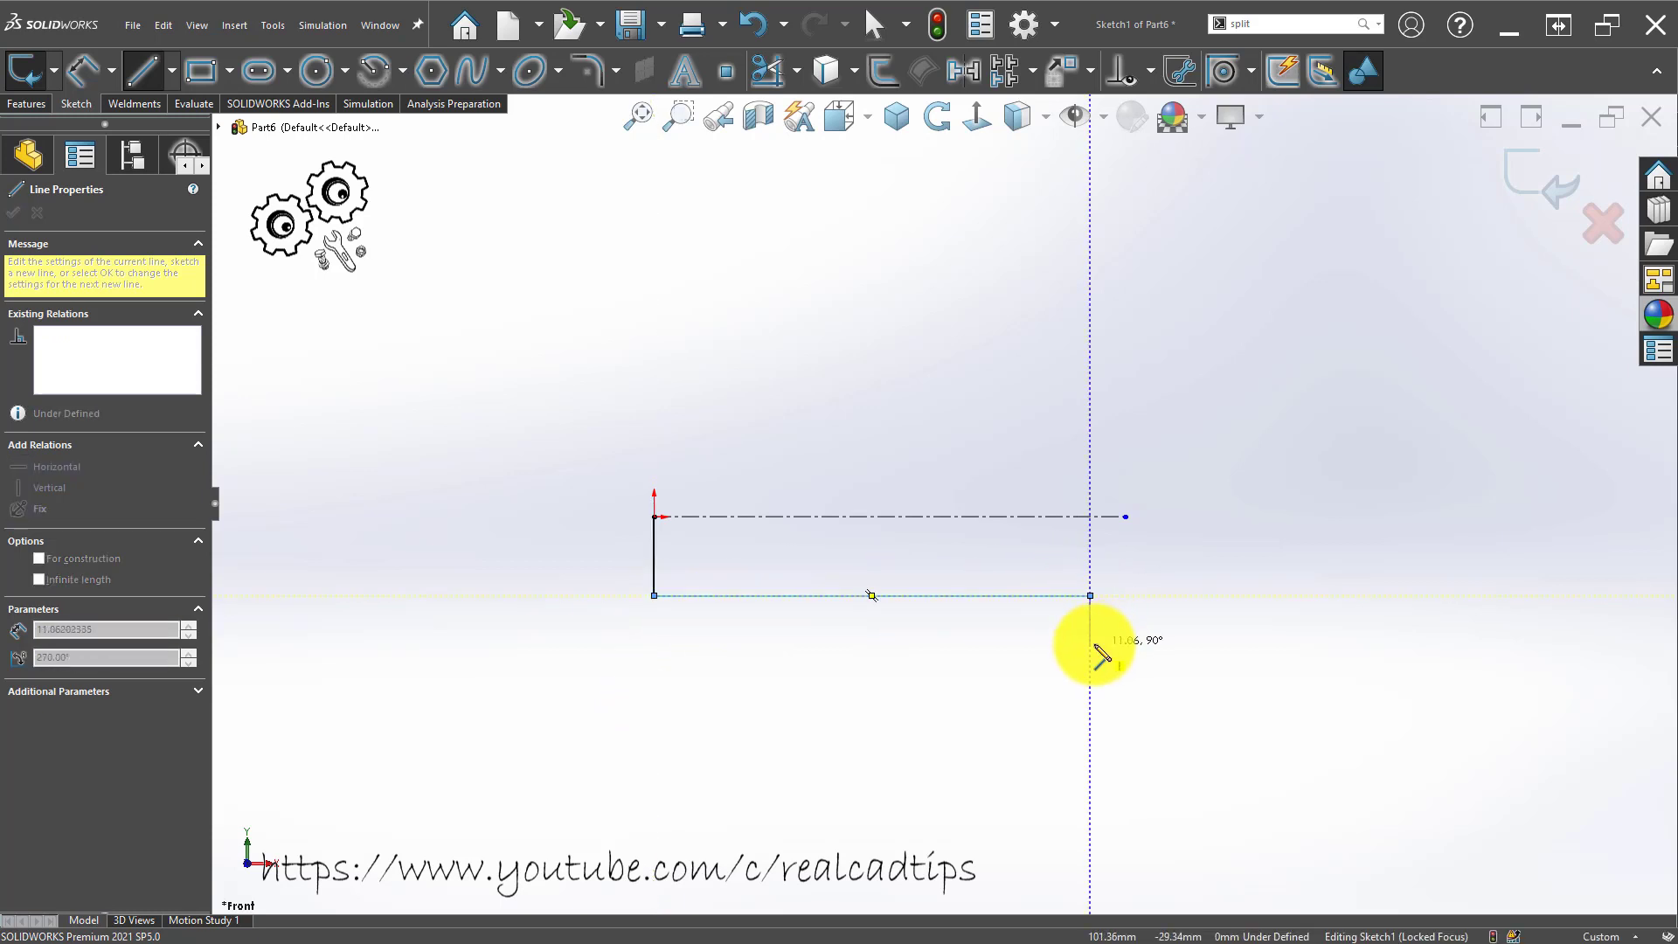
{"action": "left_click", "coordinate": [1090, 643]}
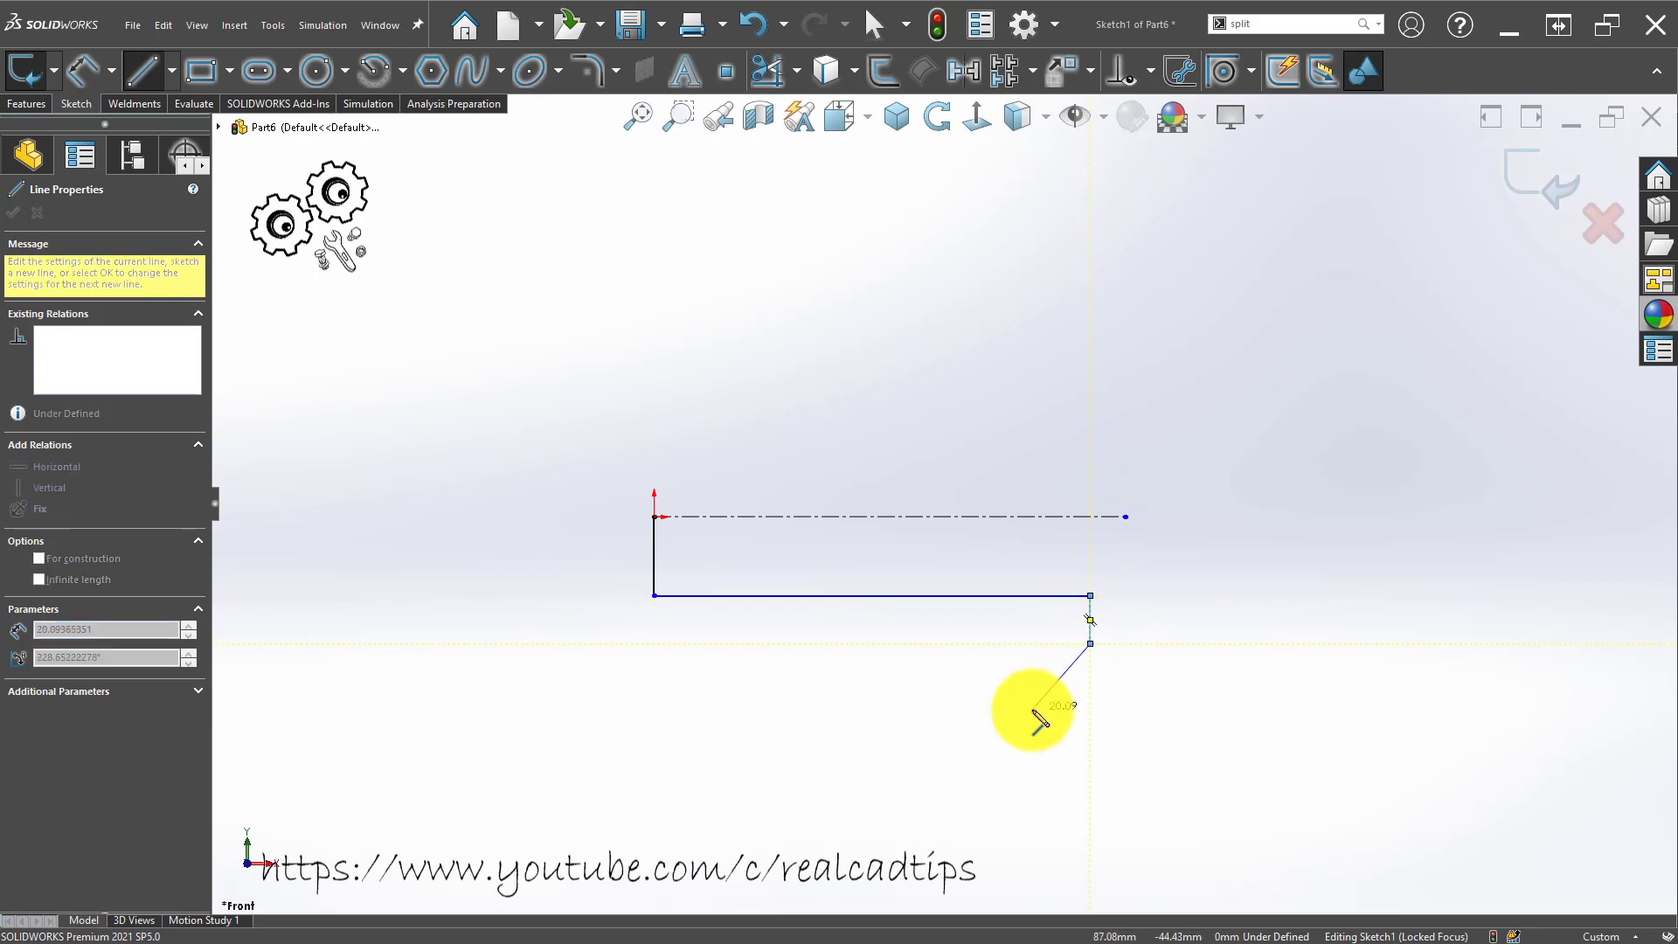
{"action": "left_click", "coordinate": [990, 732]}
{"action": "left_click", "coordinate": [940, 733]}
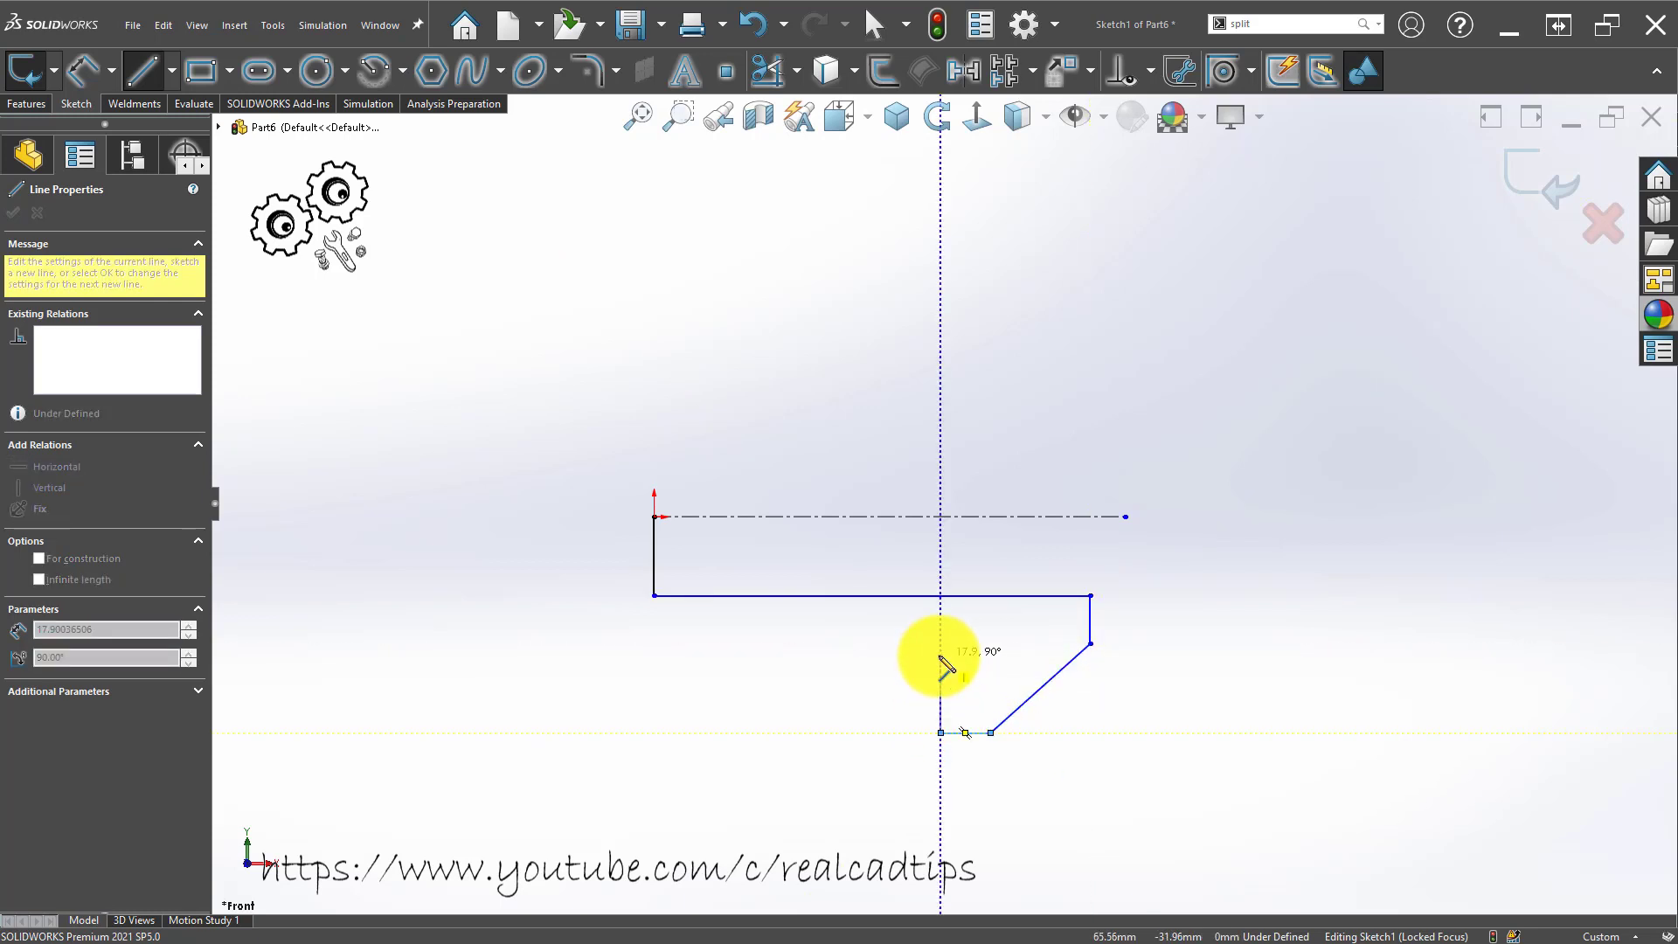
{"action": "left_click", "coordinate": [941, 654]}
{"action": "left_click", "coordinate": [654, 655]}
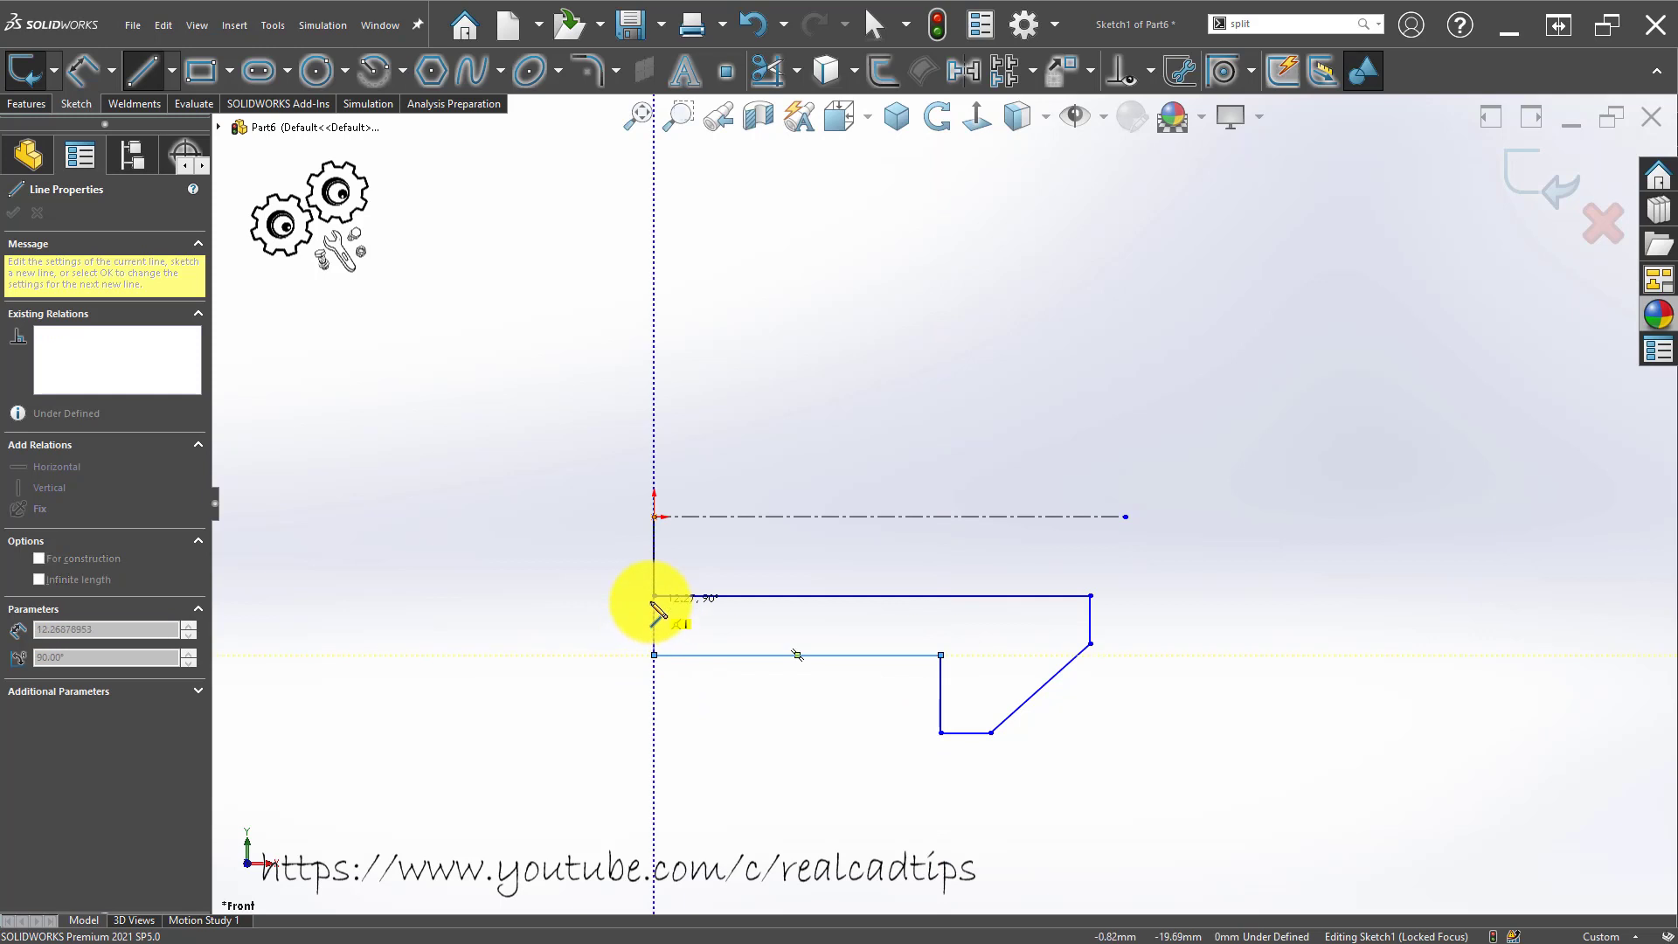
{"action": "left_click", "coordinate": [654, 595]}
{"action": "key", "text": "Escape"}
{"action": "key", "text": "Escape"}
Convert the vertical line between the origin and the profile's upper edge to construction geometry.
{"action": "left_click", "coordinate": [654, 558]}
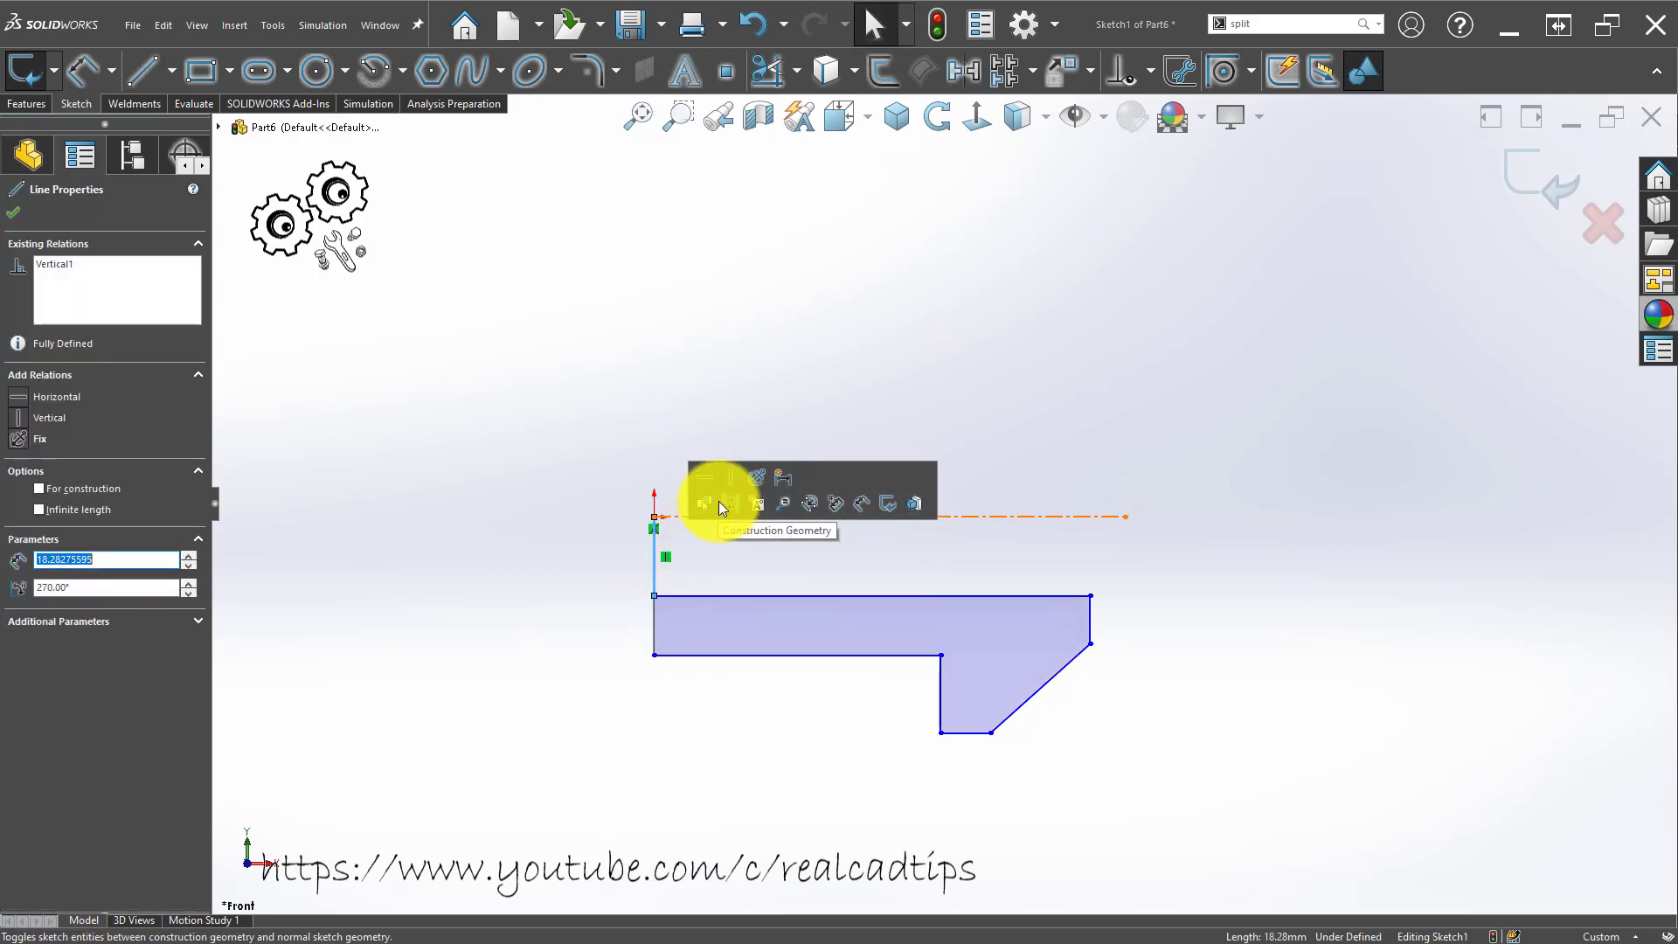
{"action": "left_click", "coordinate": [718, 501]}
{"action": "left_click", "coordinate": [625, 762]}
{"action": "scroll", "coordinate": [947, 633], "scroll_direction": "up", "scroll_amount": 2}
{"action": "scroll", "coordinate": [946, 638], "scroll_direction": "down", "scroll_amount": 4}
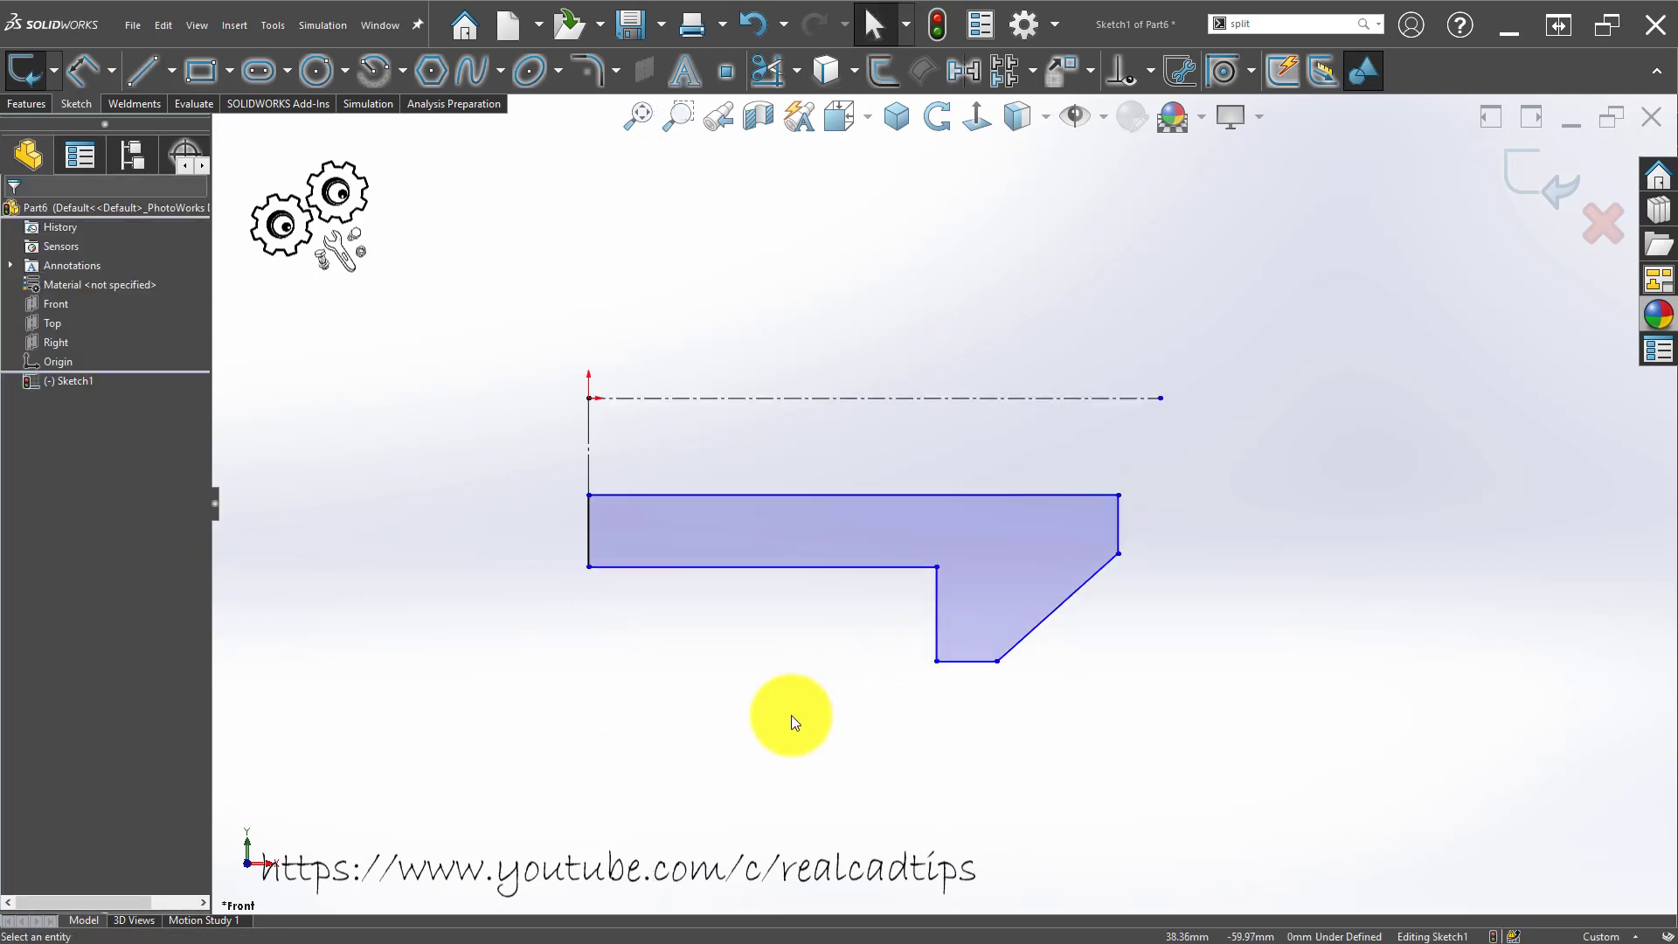
Dimension the profile's upper edge as a diameter about the centerline and set it to 4 mm.
{"action": "right_click_drag", "start_coordinate": [709, 774], "coordinate": [715, 690]}
{"action": "left_click", "coordinate": [777, 496]}
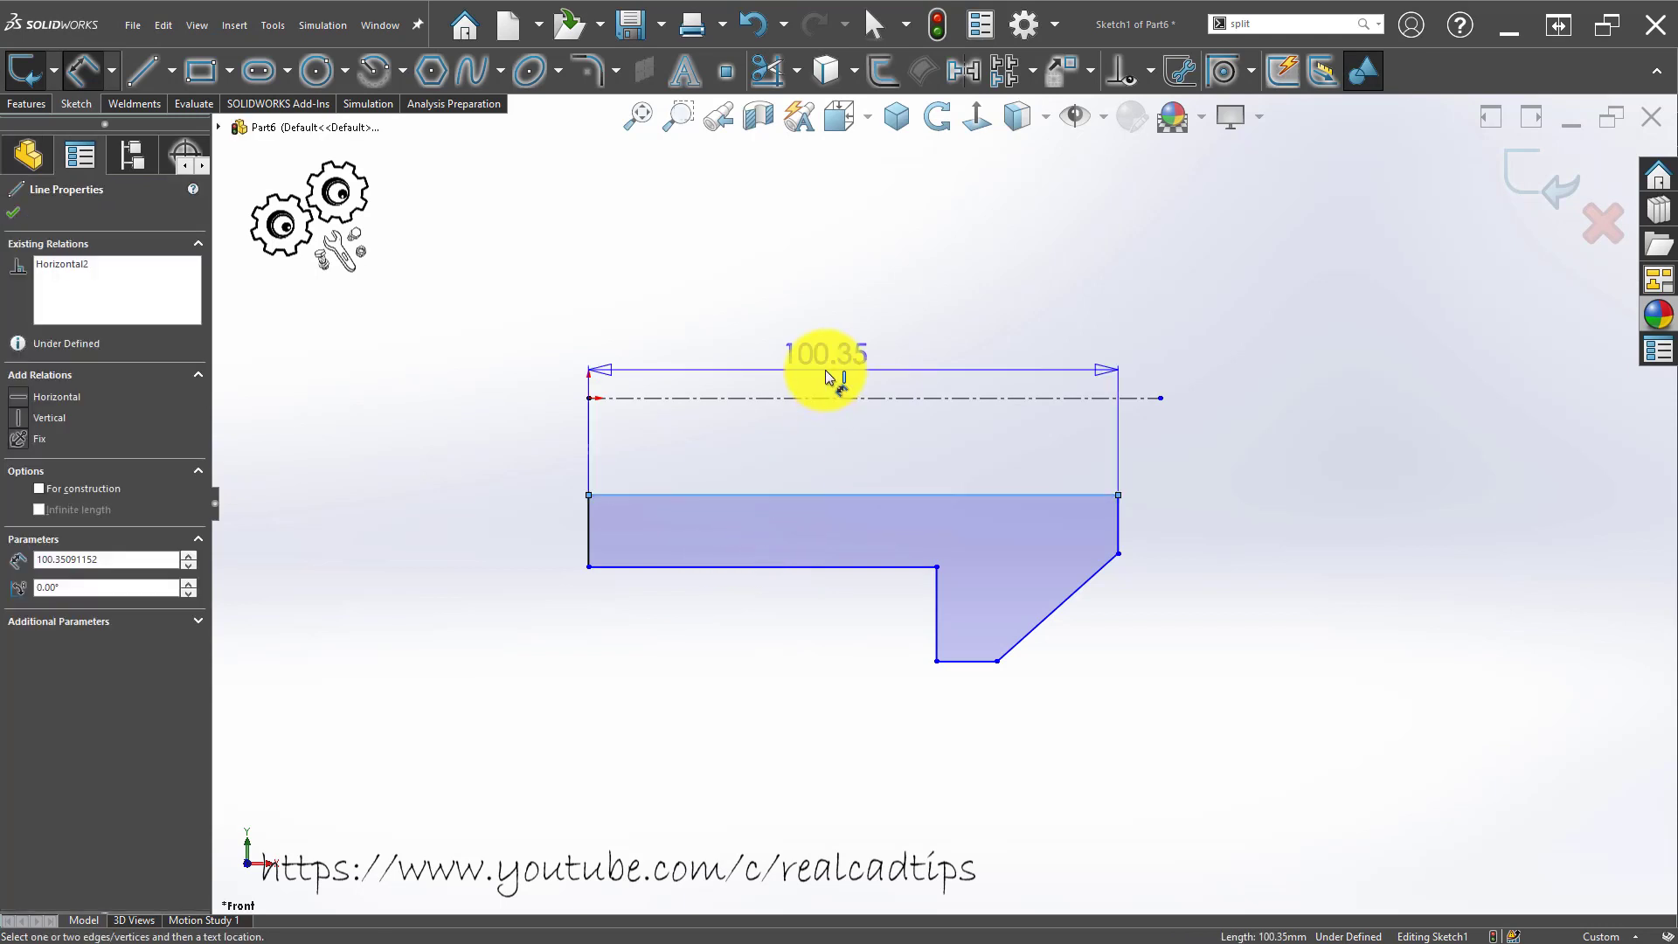
{"action": "left_click", "coordinate": [828, 398]}
{"action": "left_click", "coordinate": [811, 349]}
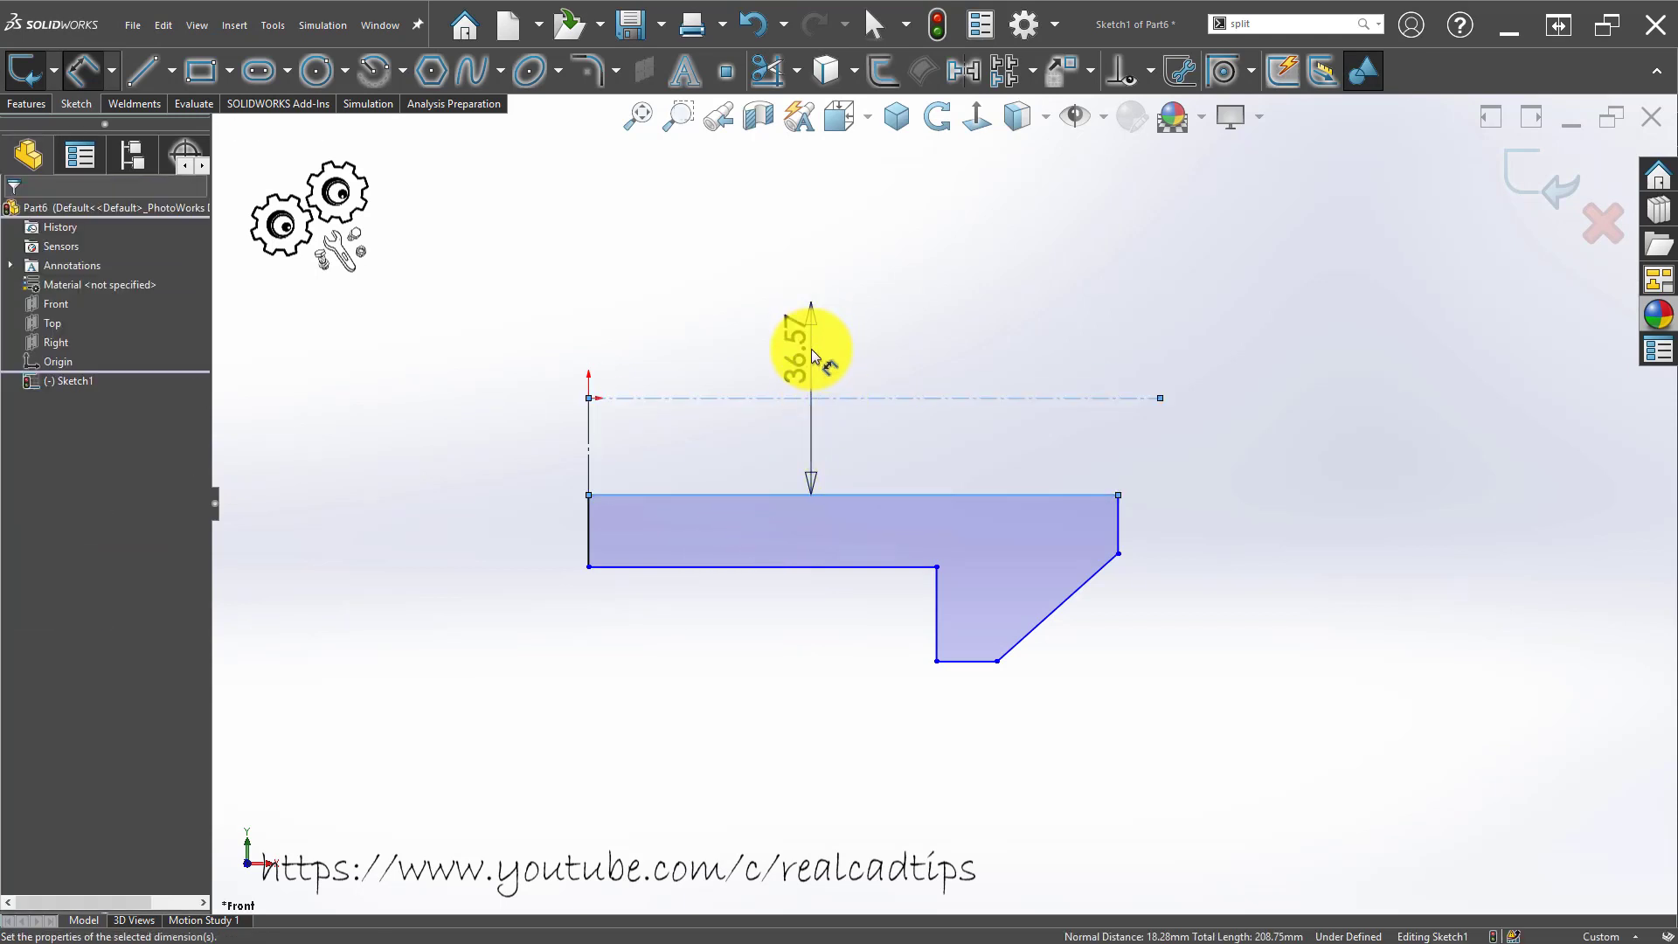
{"action": "type", "text": "4"}
{"action": "key", "text": "Return"}
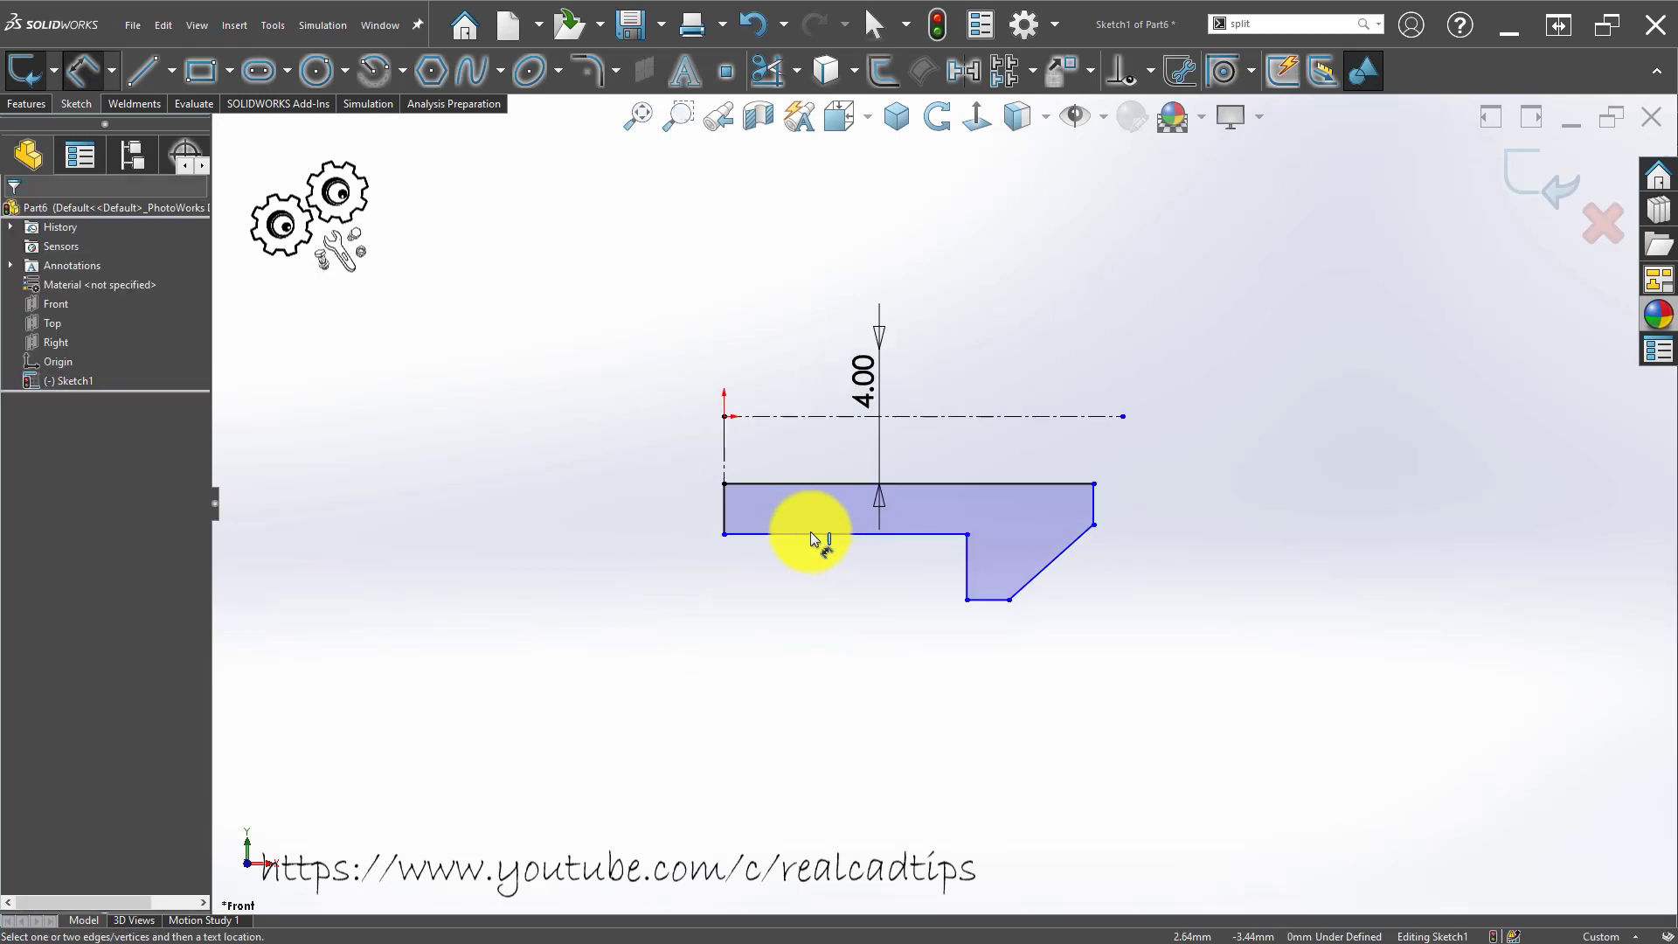
Set the thickness of the profile's thin wall between its two horizontal edges to 0.3 mm.
{"action": "left_click", "coordinate": [810, 534]}
{"action": "left_click", "coordinate": [810, 483]}
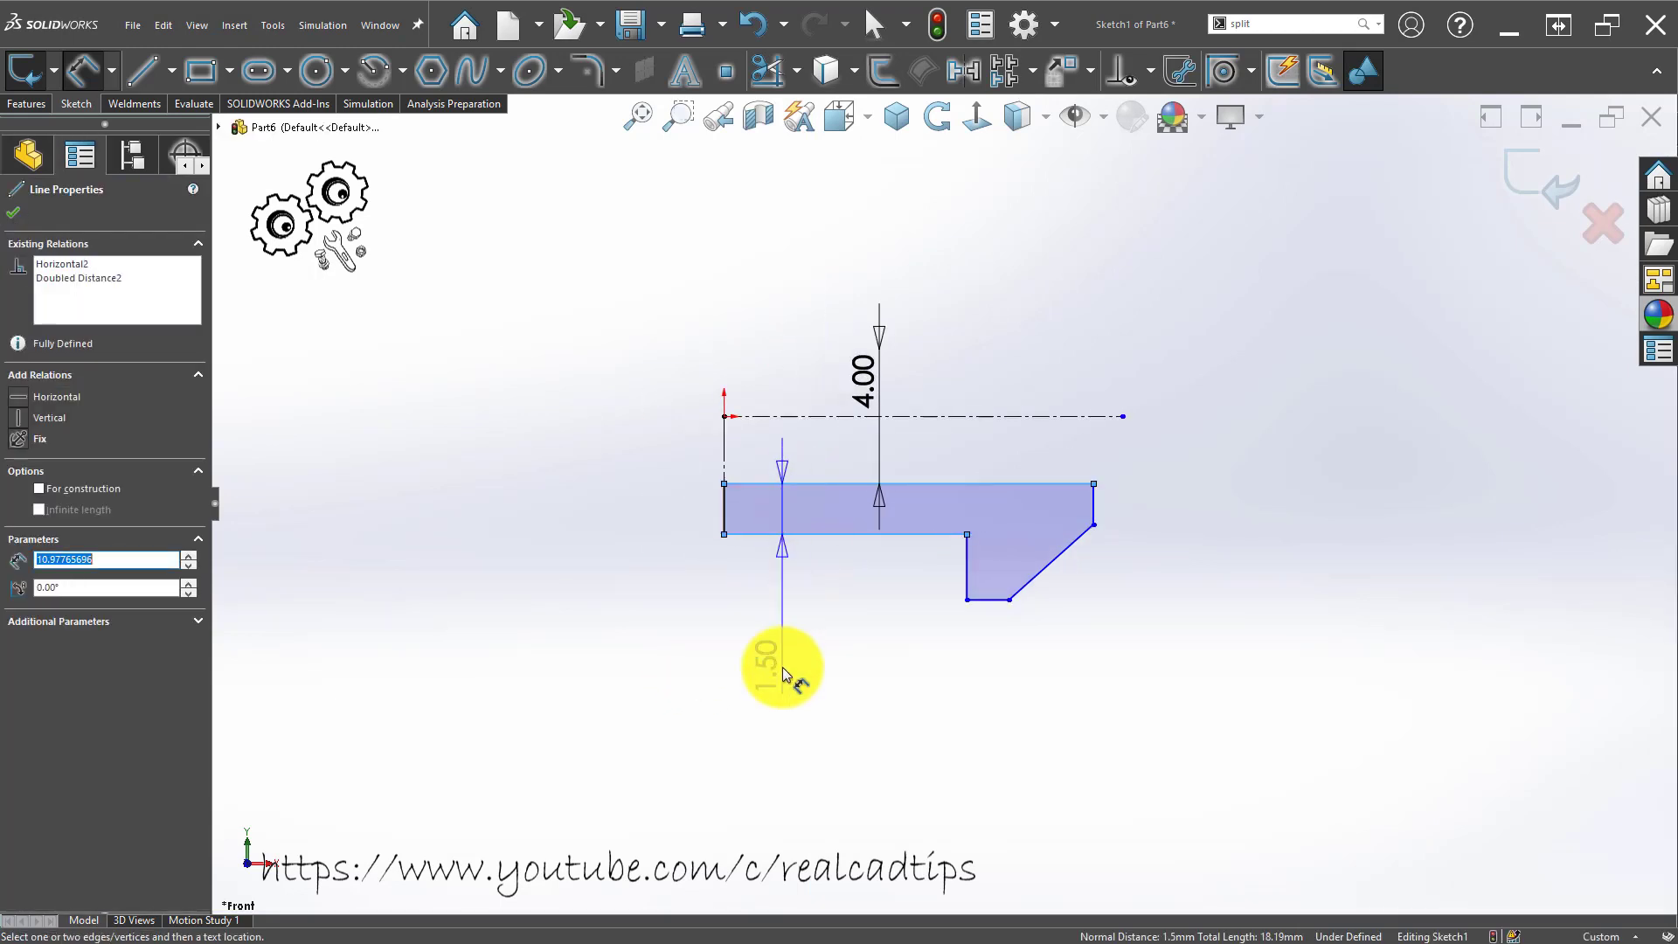
{"action": "left_click", "coordinate": [775, 666]}
{"action": "type", "text": "0.3"}
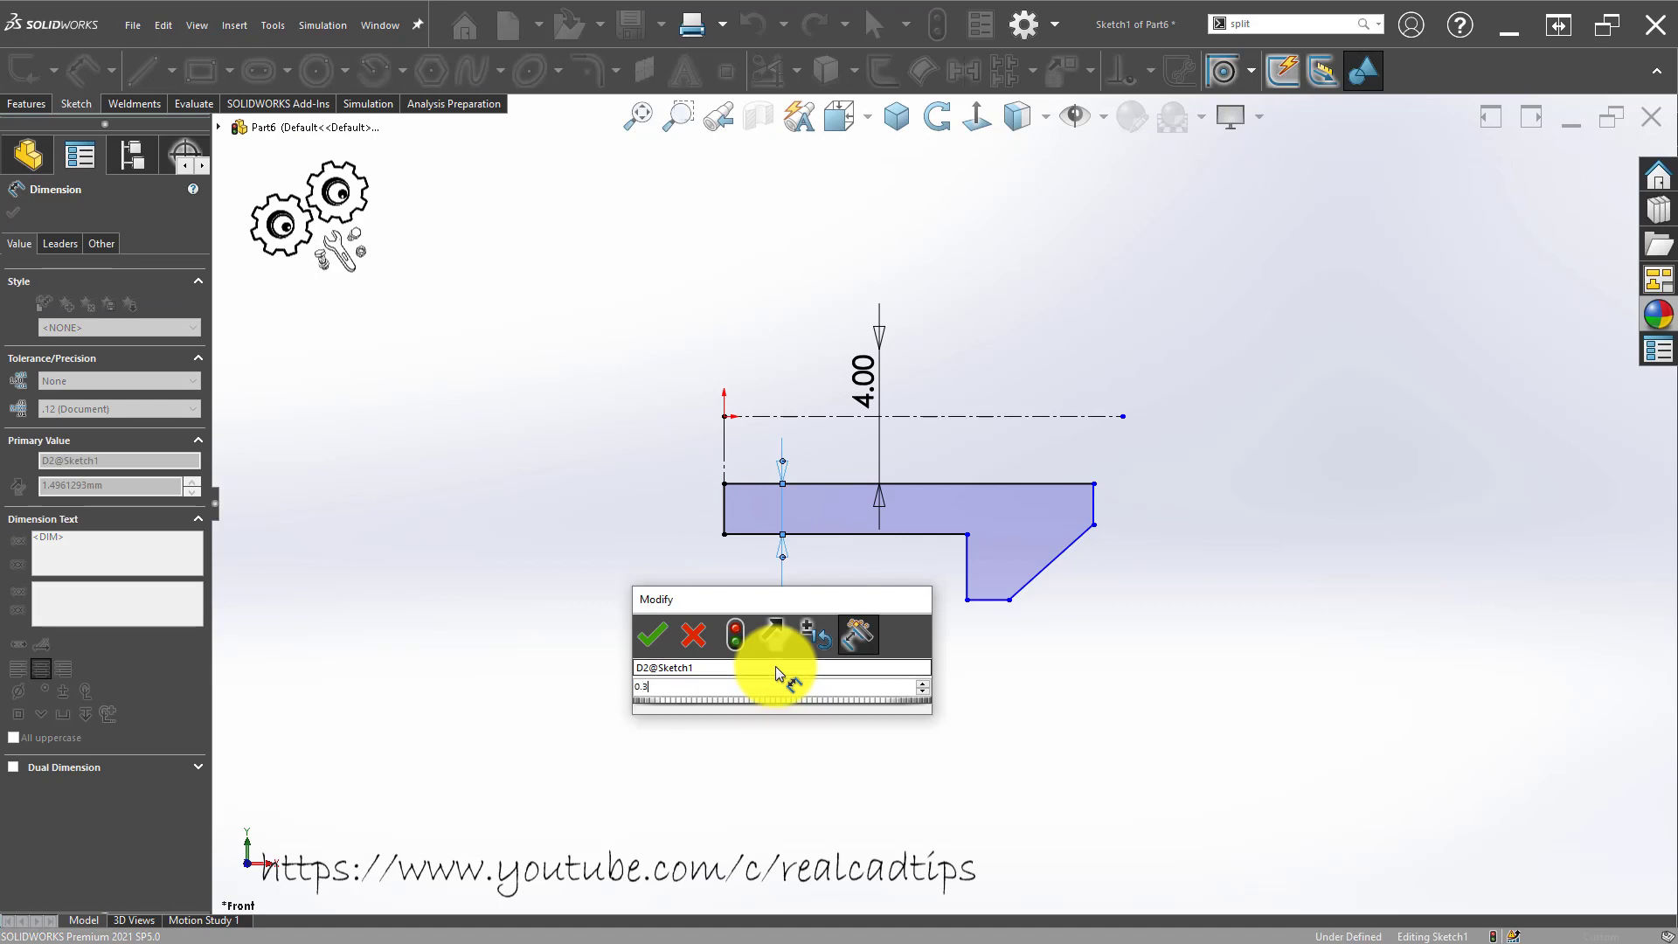
{"action": "key", "text": "Return"}
{"action": "left_click", "coordinate": [776, 669]}
Shorten the undimensioned profile by moving its far end and the step's vertical edge closer to the origin.
{"action": "scroll", "coordinate": [988, 503], "scroll_direction": "down", "scroll_amount": 4}
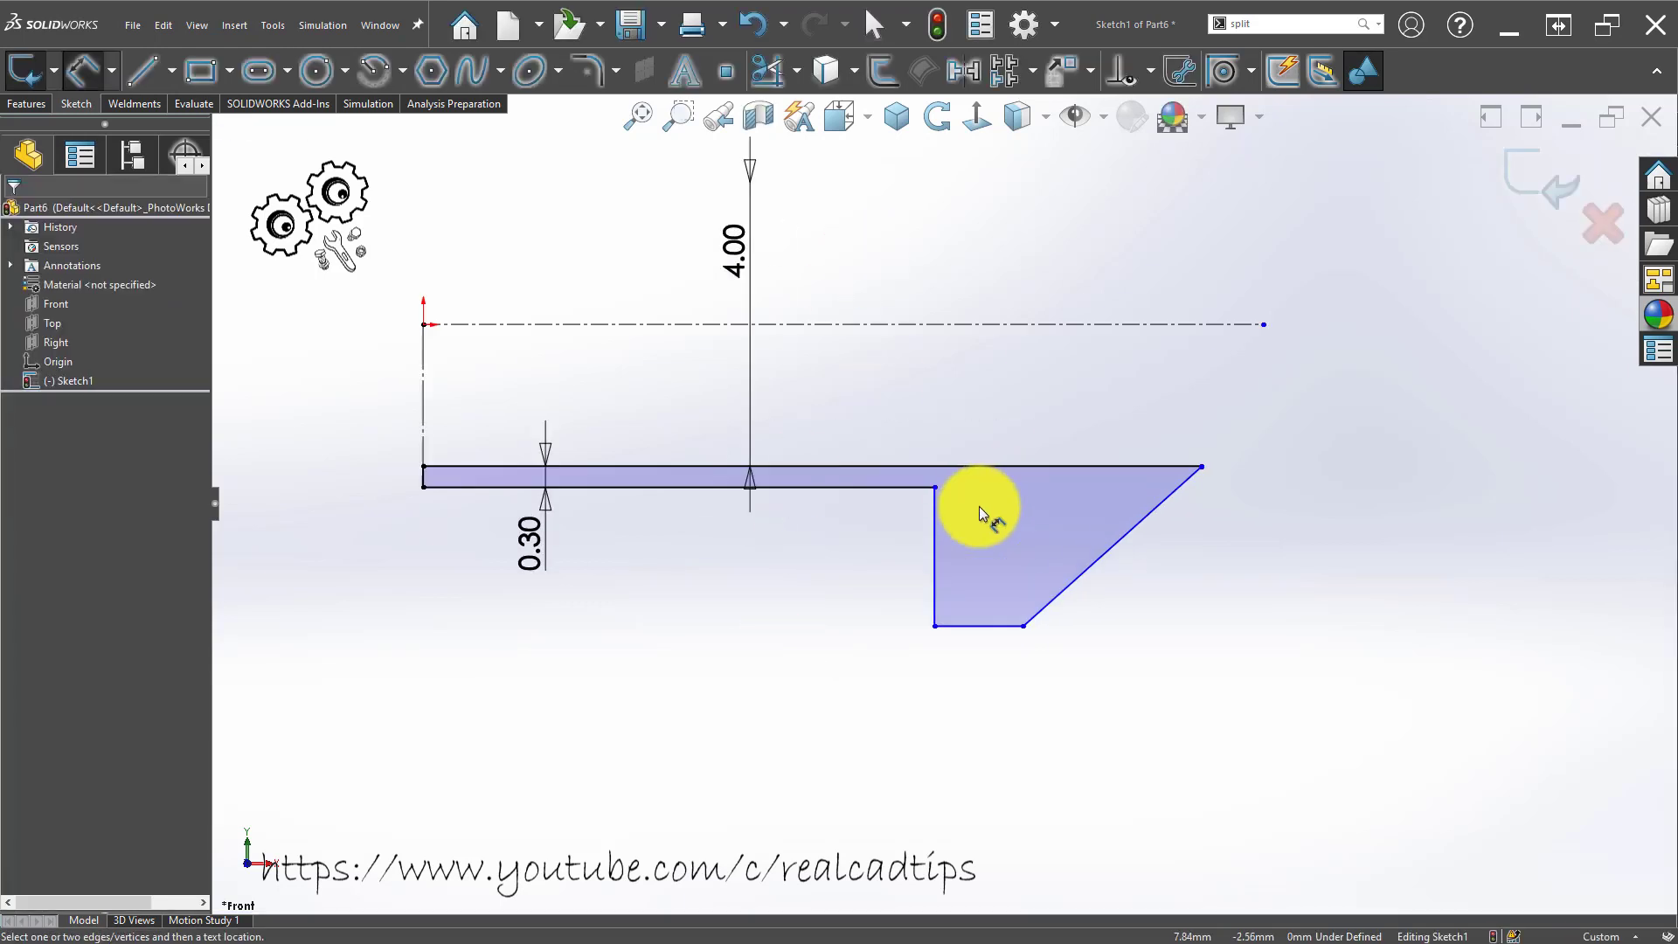
{"action": "key", "text": "Escape"}
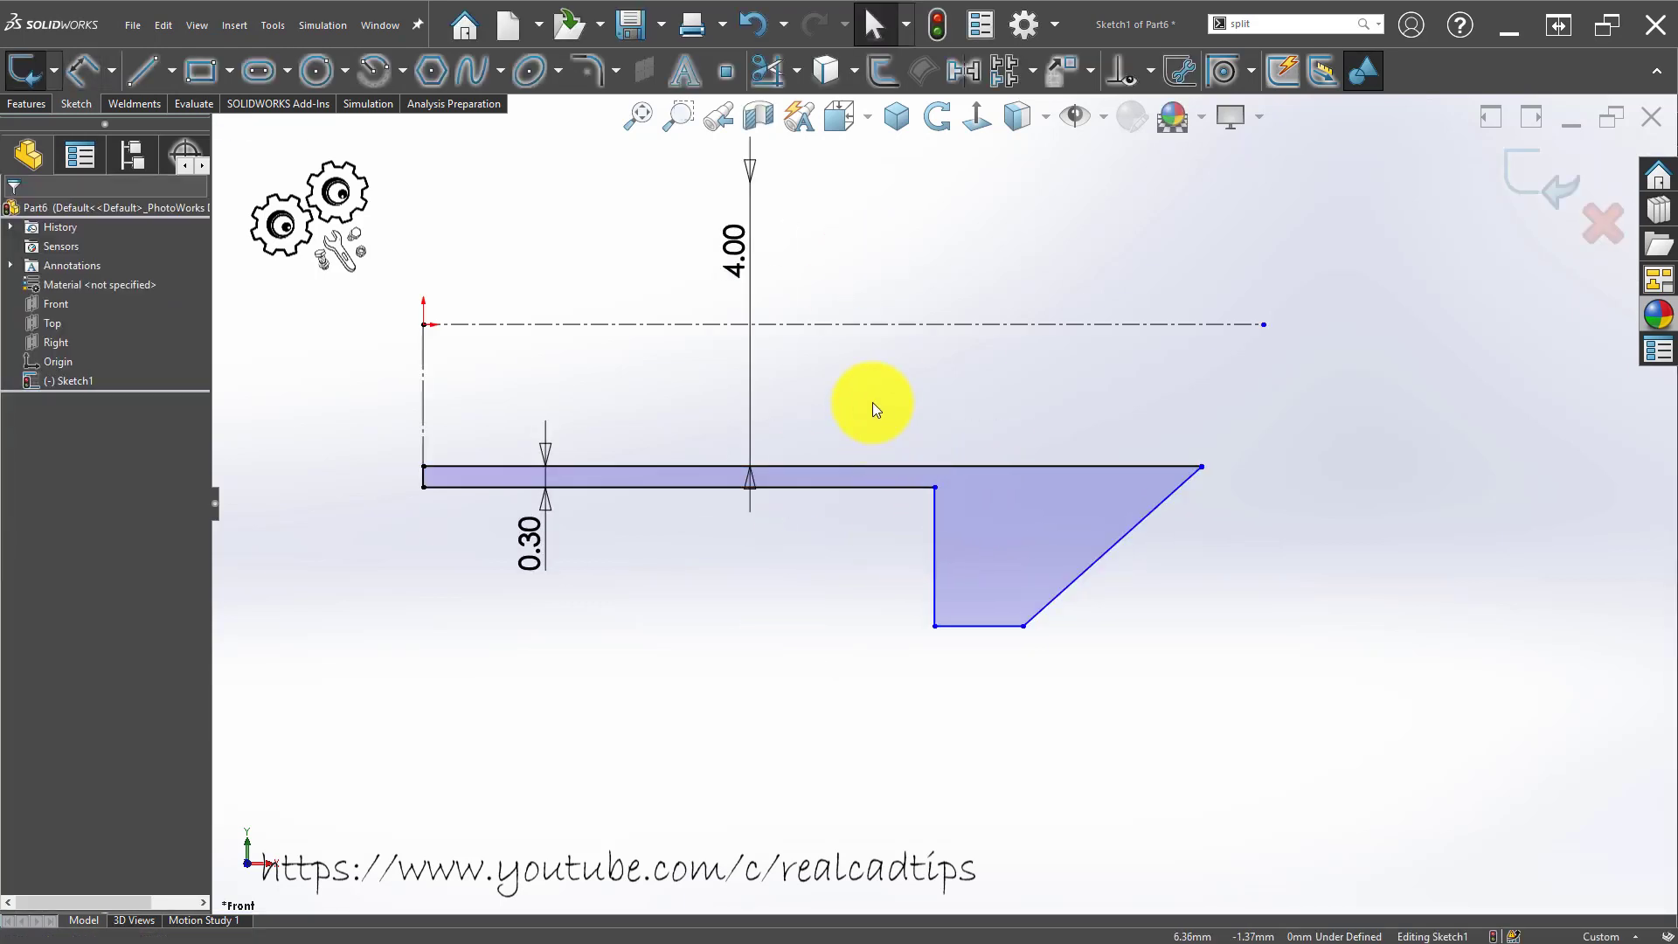
{"action": "mouse_move", "coordinate": [882, 373]}
{"action": "left_mouse_down"}
{"action": "mouse_move", "coordinate": [1152, 645]}
{"action": "mouse_move", "coordinate": [1355, 711]}
{"action": "left_mouse_up"}
{"action": "mouse_move", "coordinate": [936, 524]}
{"action": "left_mouse_down"}
{"action": "mouse_move", "coordinate": [651, 559]}
{"action": "mouse_move", "coordinate": [590, 549]}
{"action": "mouse_move", "coordinate": [588, 563]}
{"action": "left_mouse_up"}
{"action": "left_click", "coordinate": [683, 765]}
Dimension the profile's lowest edge as a diameter about the centerline and set it to 6.5 mm.
{"action": "right_click_drag", "start_coordinate": [682, 765], "coordinate": [656, 699]}
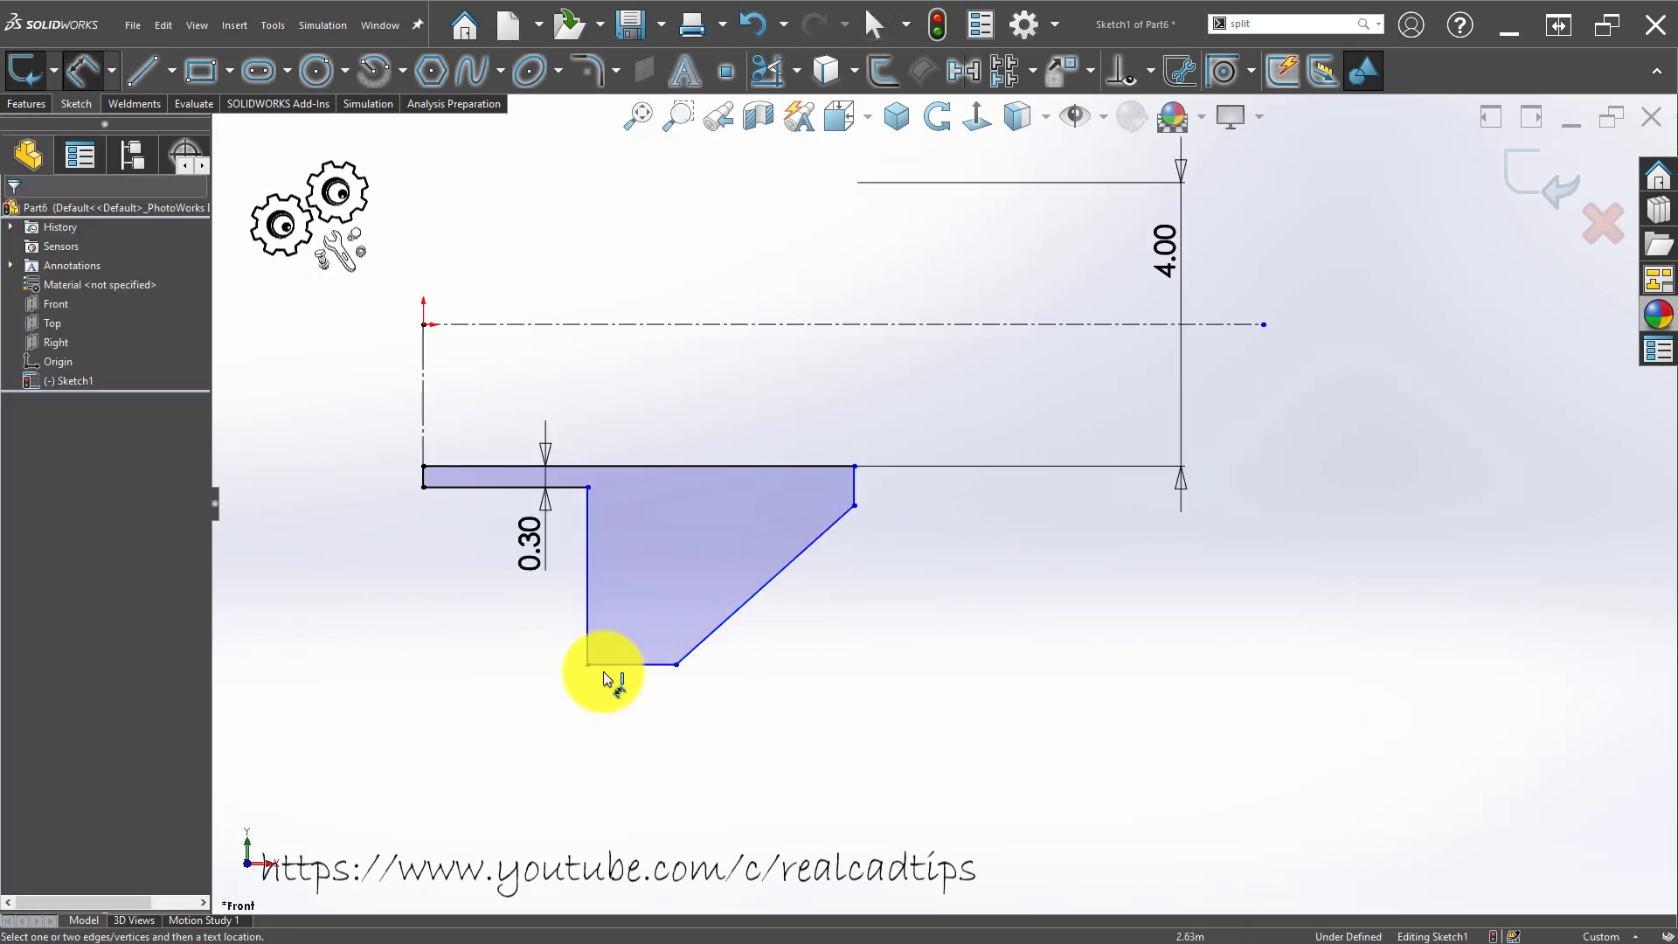
{"action": "left_click", "coordinate": [621, 666]}
{"action": "left_click", "coordinate": [686, 325]}
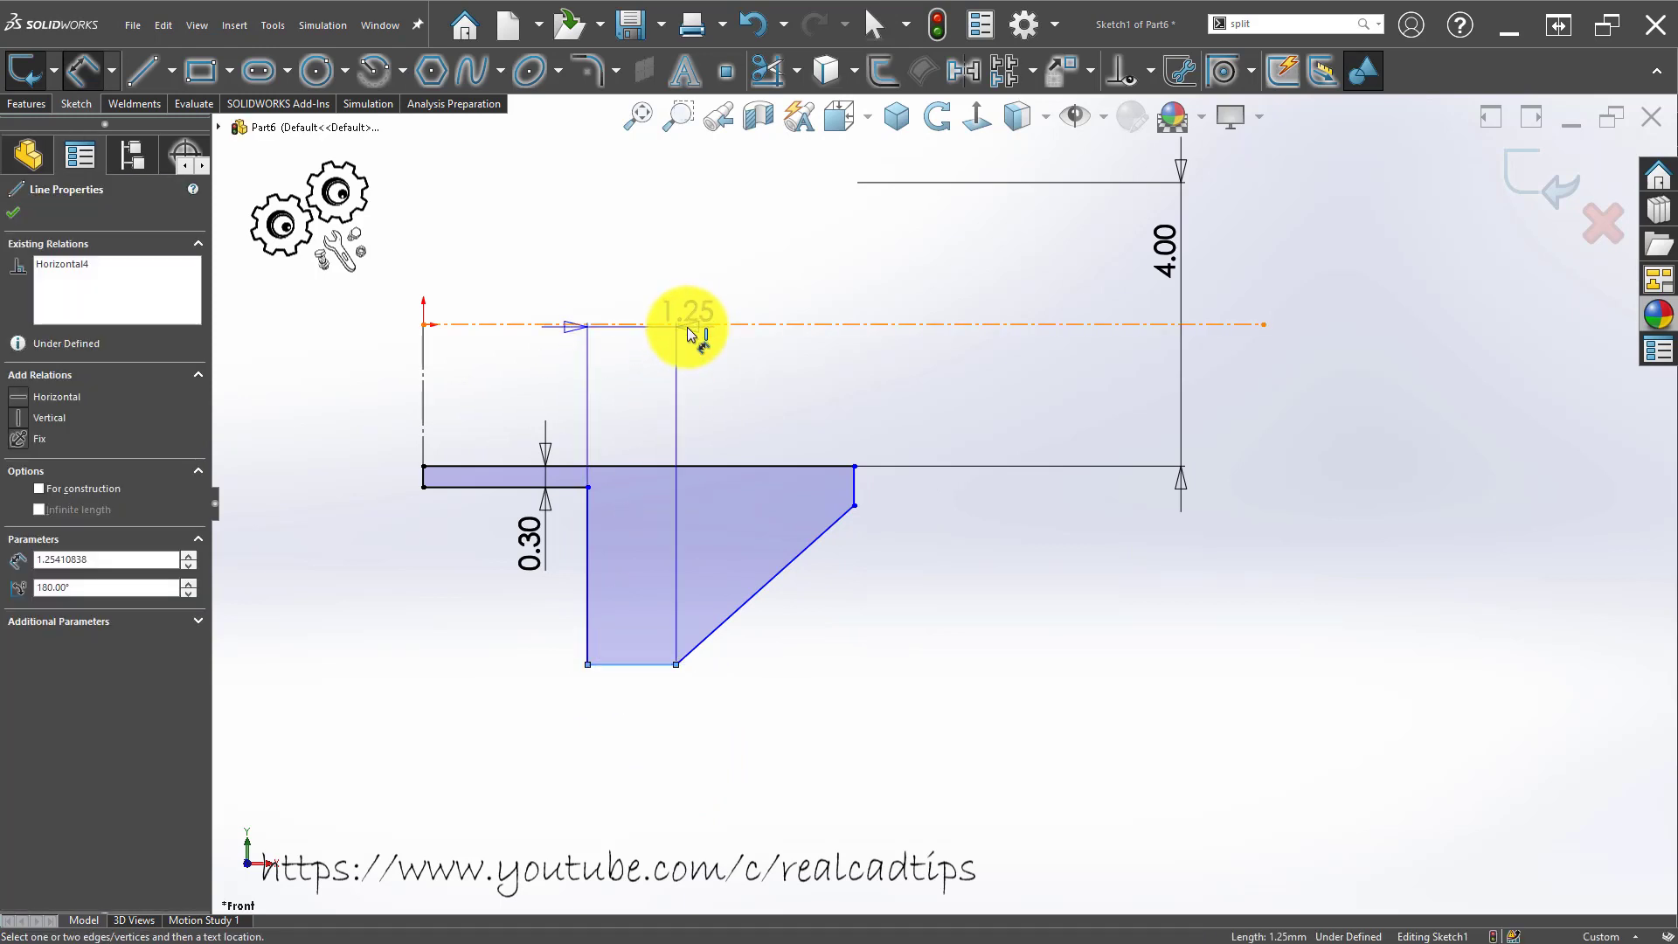
{"action": "left_click", "coordinate": [685, 322]}
{"action": "left_click", "coordinate": [367, 277]}
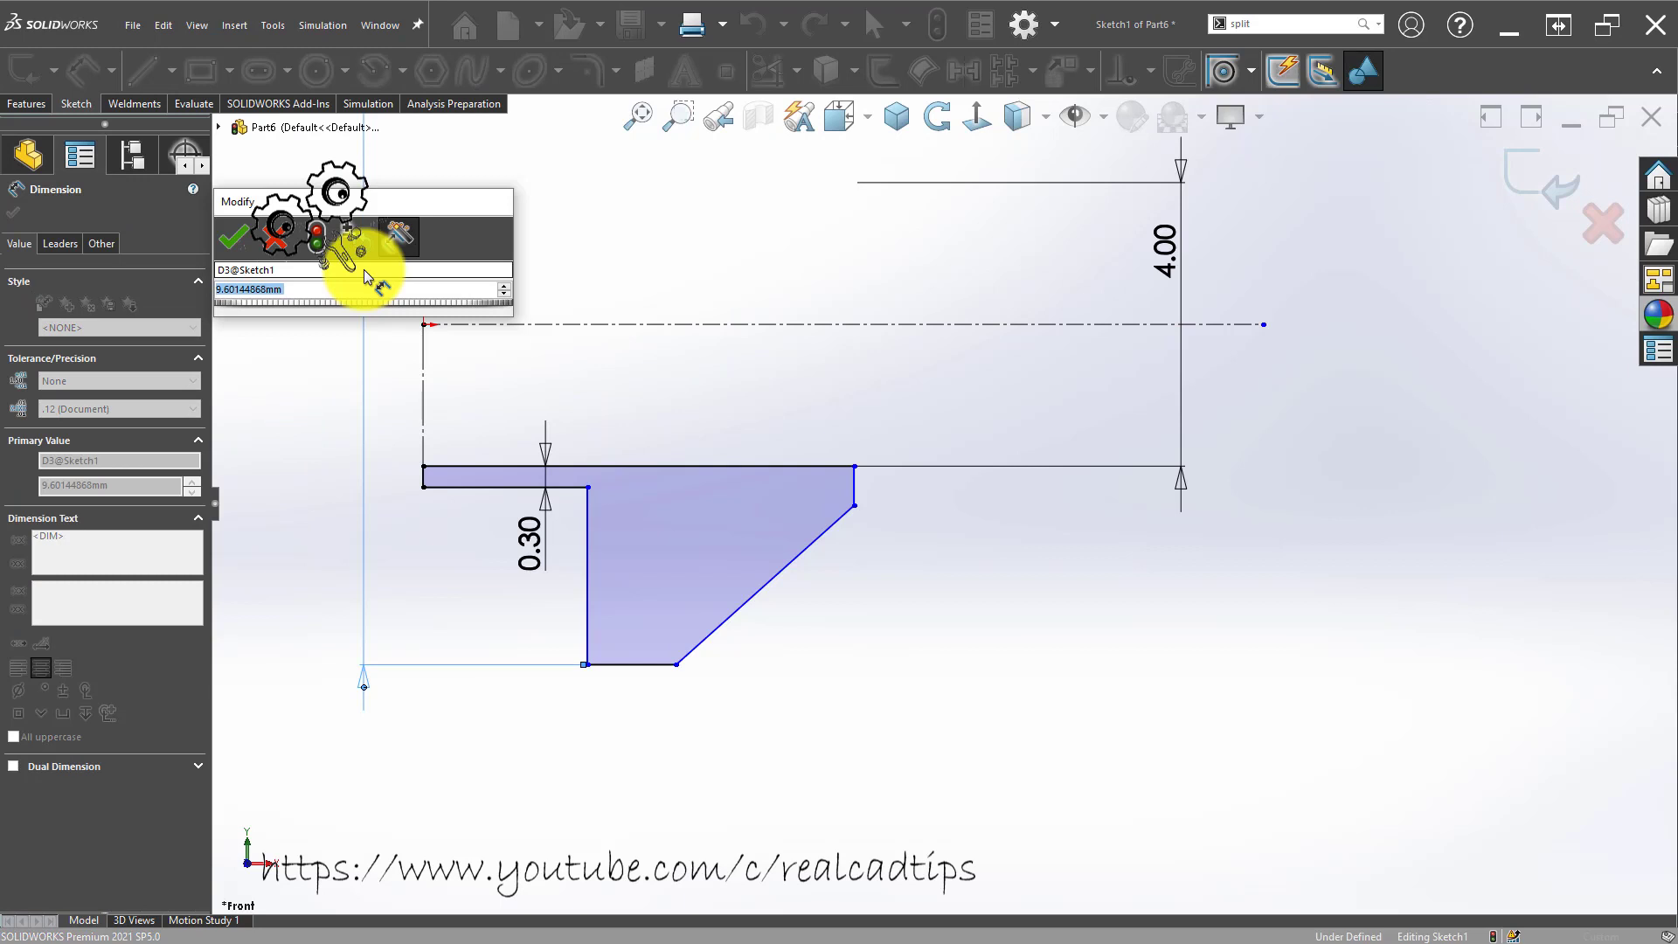
{"action": "type", "text": "6.5"}
{"action": "key", "text": "Return"}
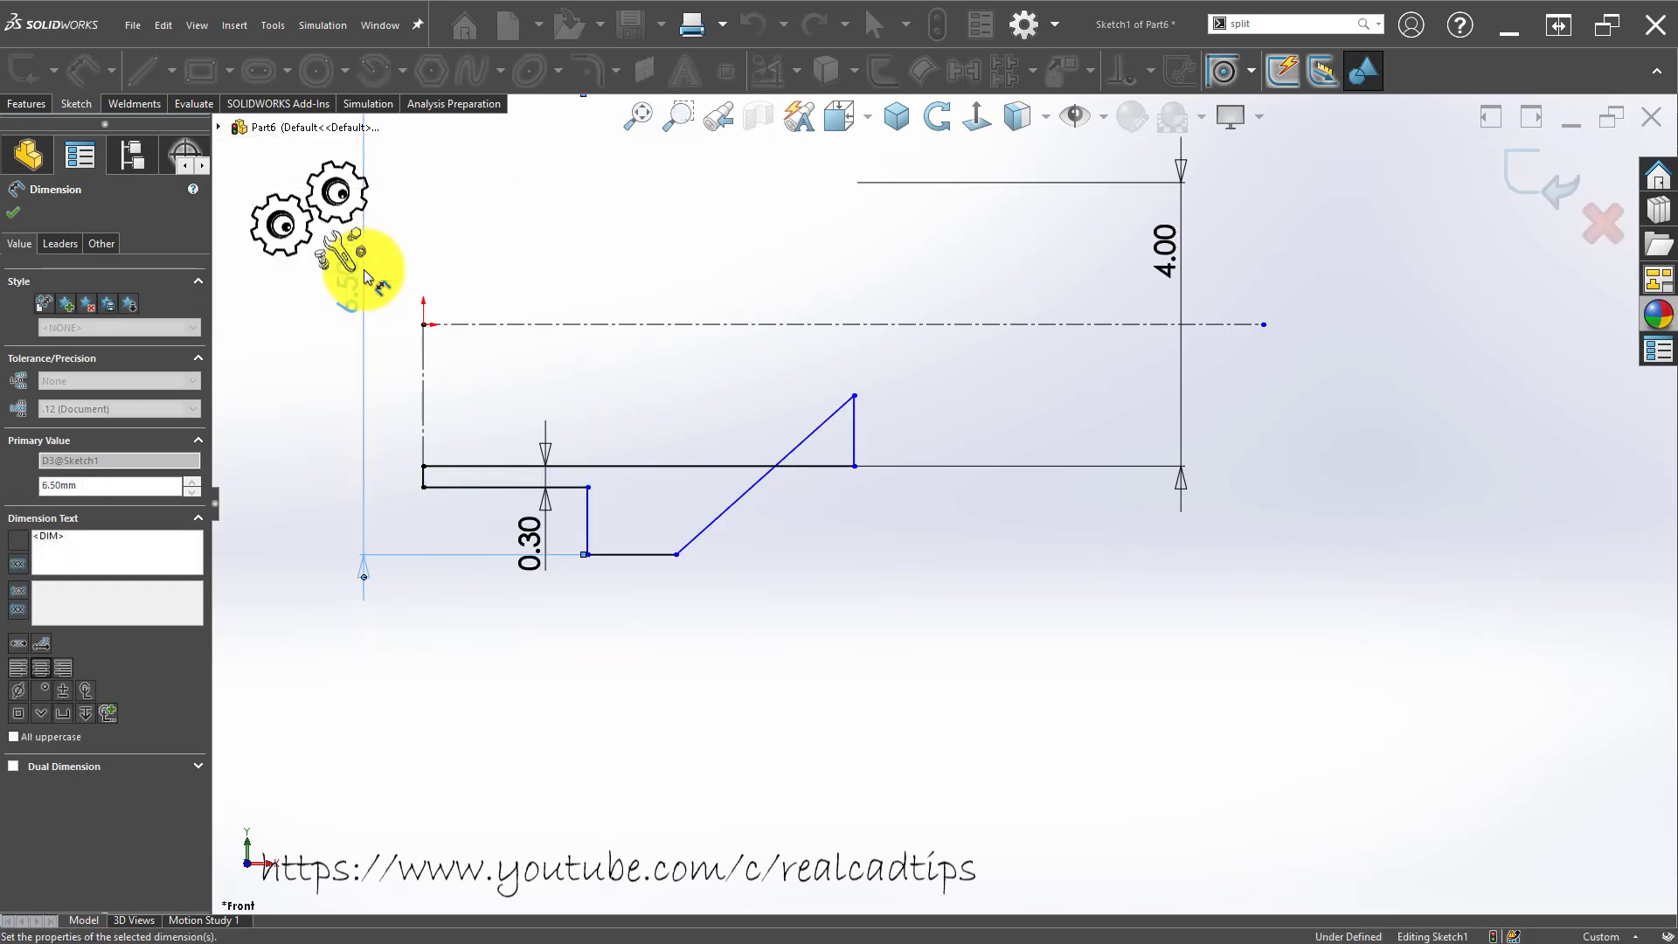
Move the profile's far vertical edge back to about 4.1 mm from the origin, untangling the crossed sloped line.
{"action": "left_click", "coordinate": [780, 529]}
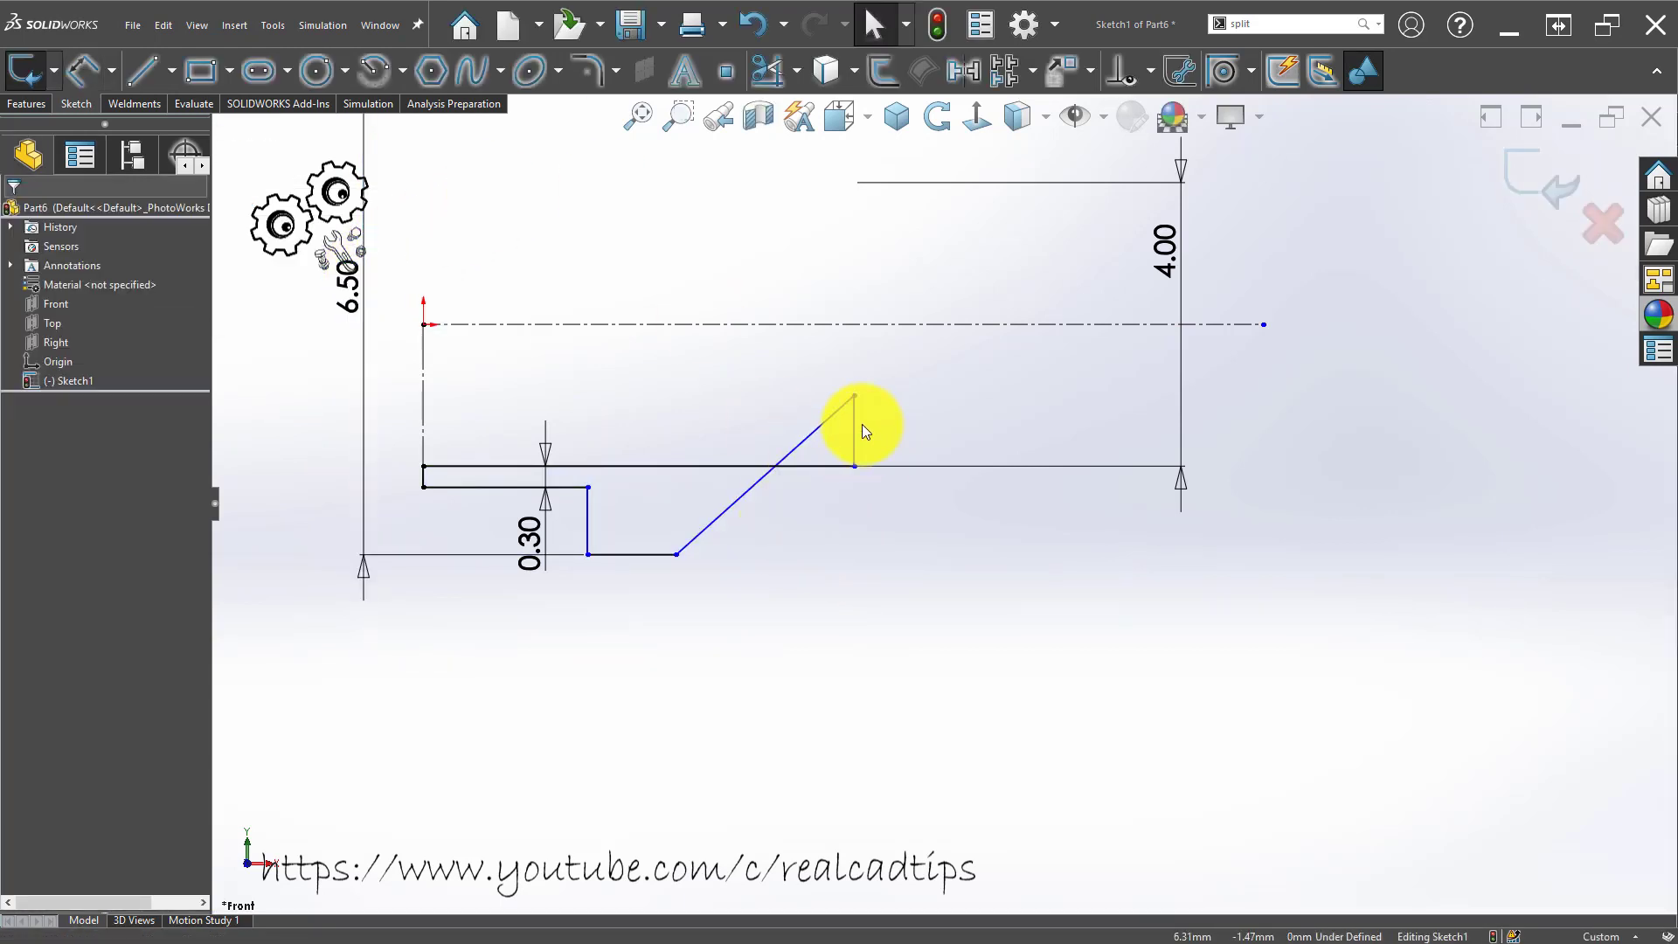
{"action": "mouse_move", "coordinate": [859, 416]}
{"action": "left_mouse_down"}
{"action": "mouse_move", "coordinate": [708, 506]}
{"action": "mouse_move", "coordinate": [718, 495]}
{"action": "left_mouse_up"}
{"action": "left_click", "coordinate": [754, 599]}
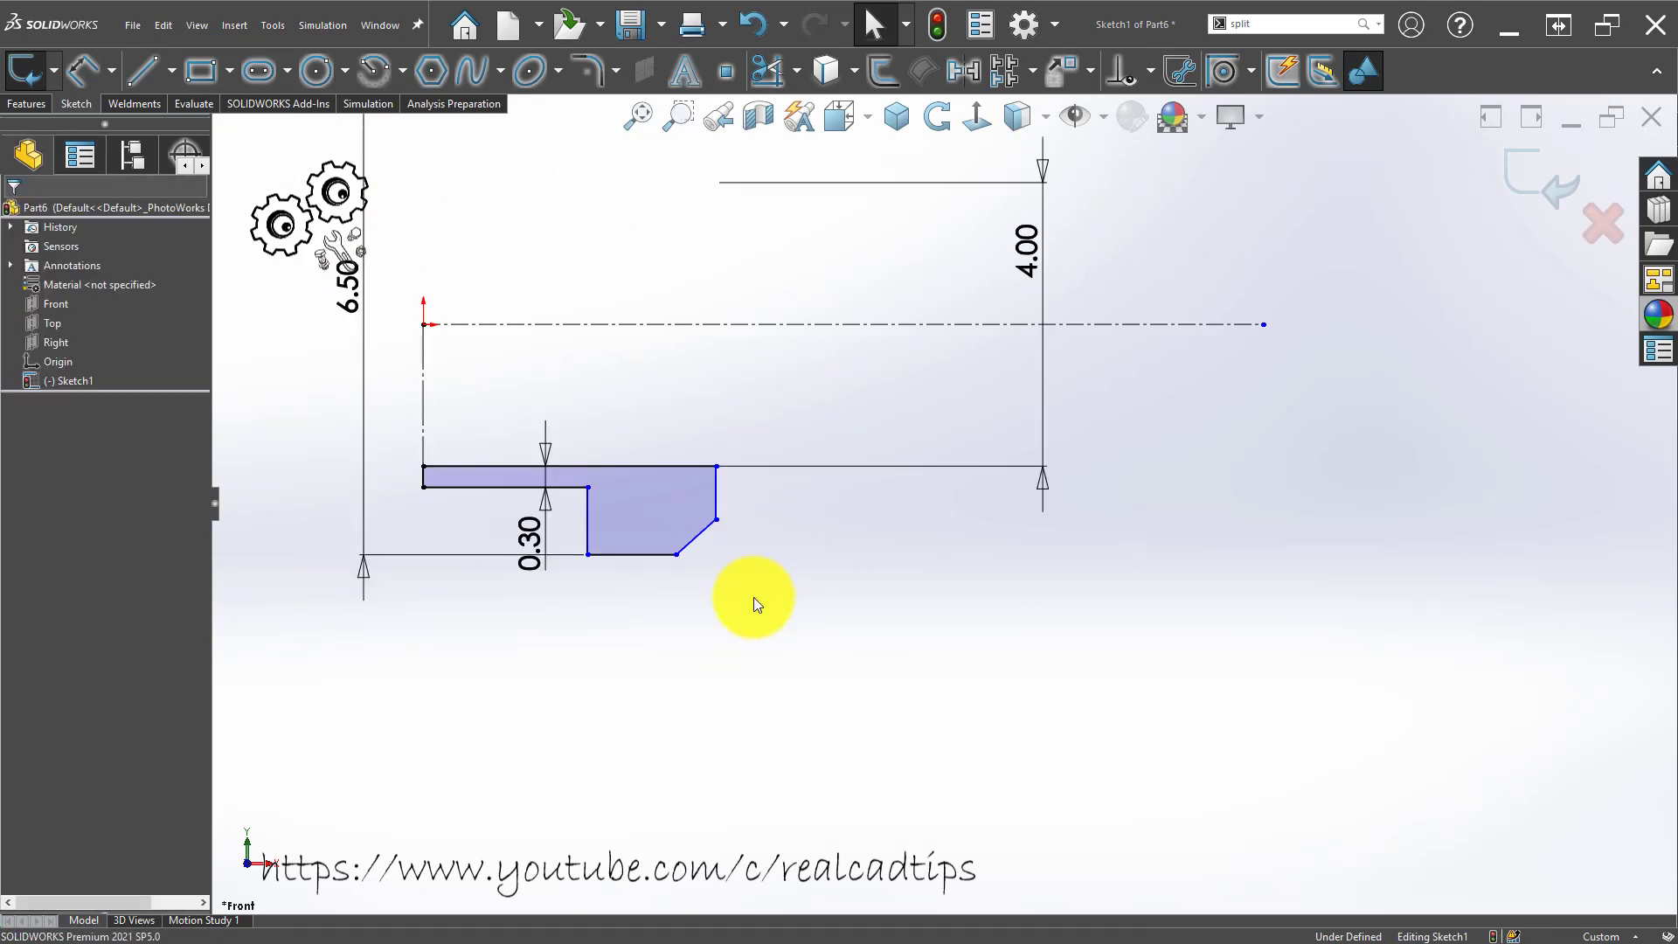
Dimension the upper corner of the sloped edge as a diameter about the centerline and set it to 5 mm.
{"action": "right_click_drag", "start_coordinate": [731, 510], "coordinate": [717, 530]}
{"action": "left_click", "coordinate": [717, 521]}
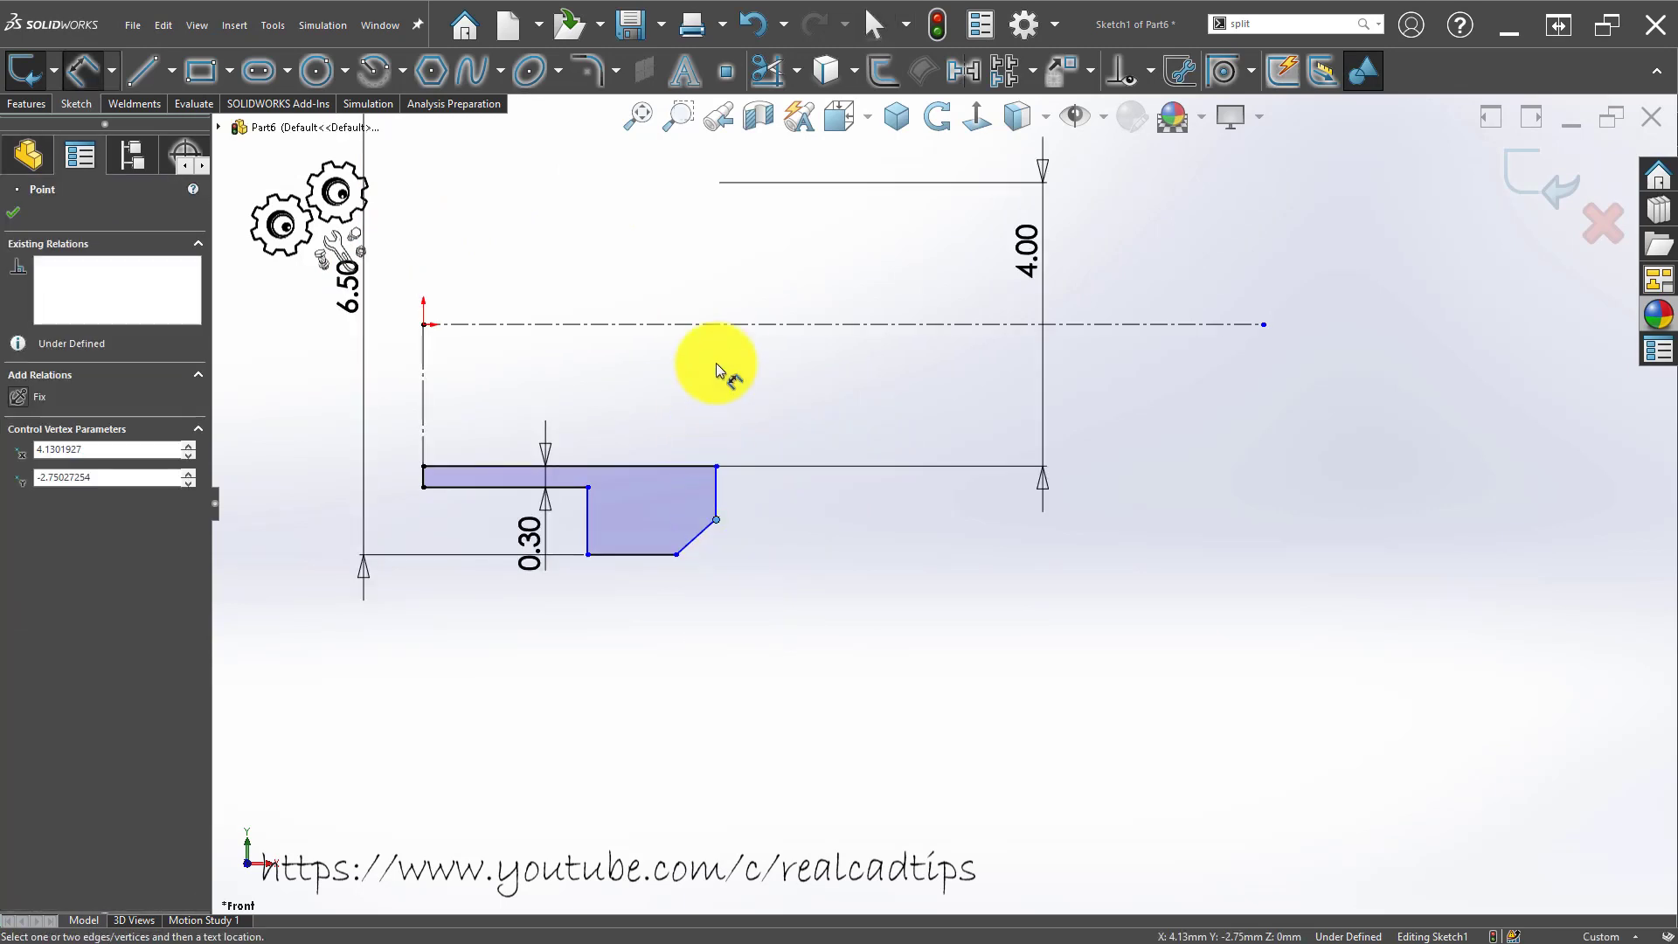
{"action": "left_click", "coordinate": [739, 324]}
{"action": "left_click", "coordinate": [797, 292]}
{"action": "type", "text": "5.50054508mm"}
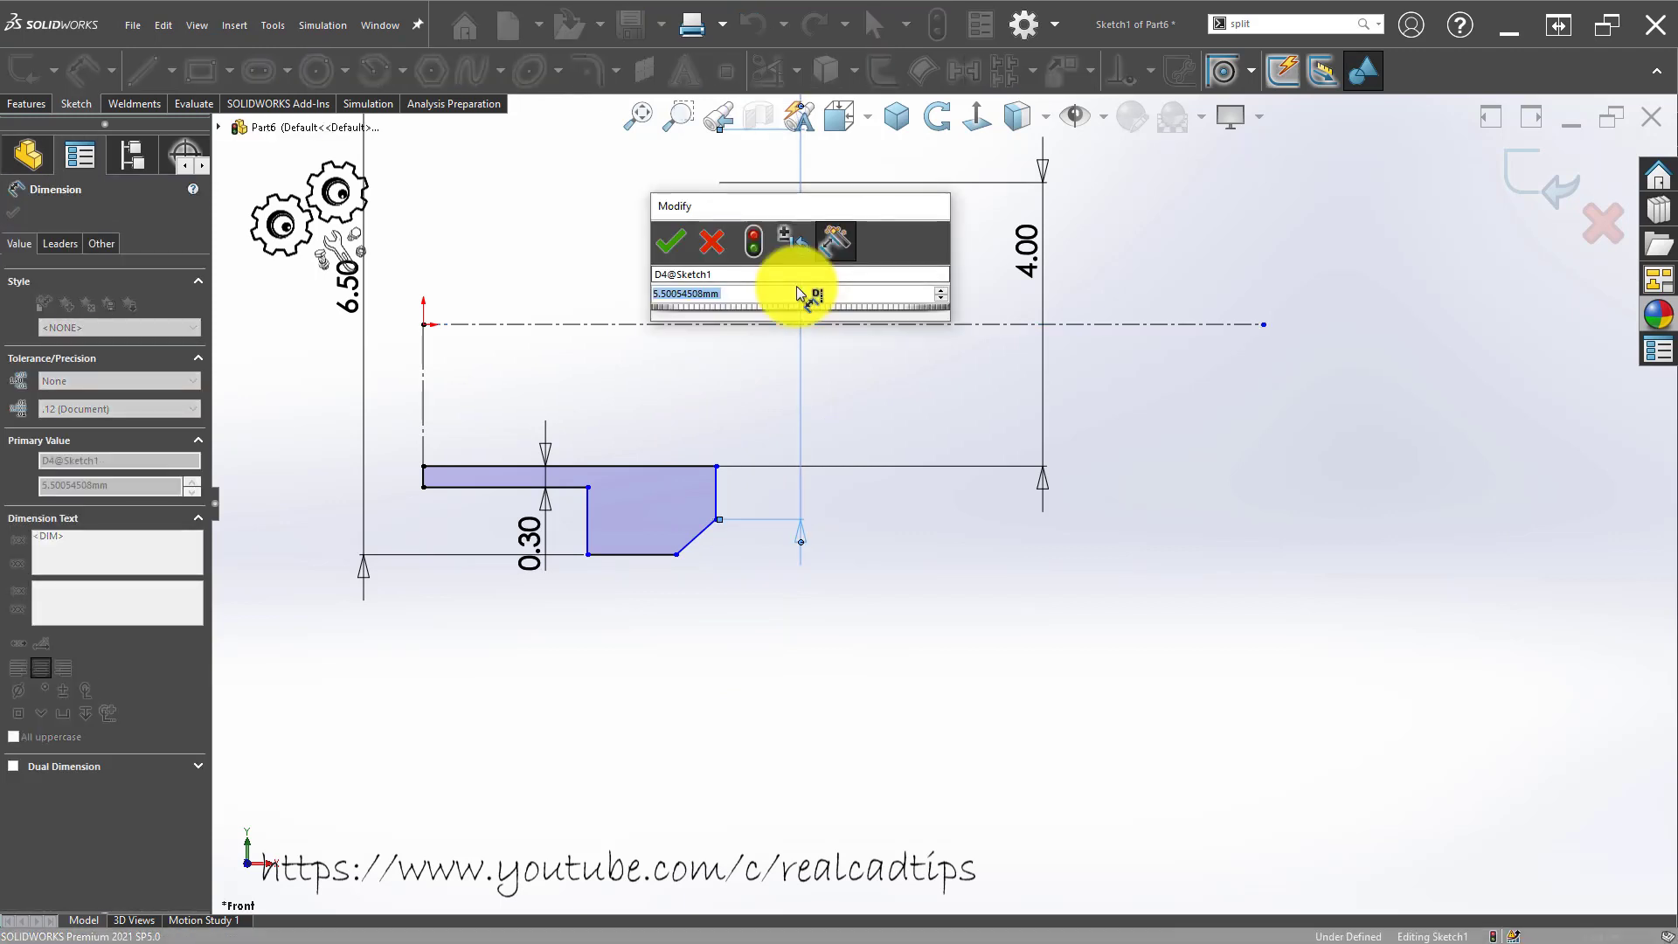
{"action": "key", "text": "Return"}
{"action": "left_click", "coordinate": [752, 618]}
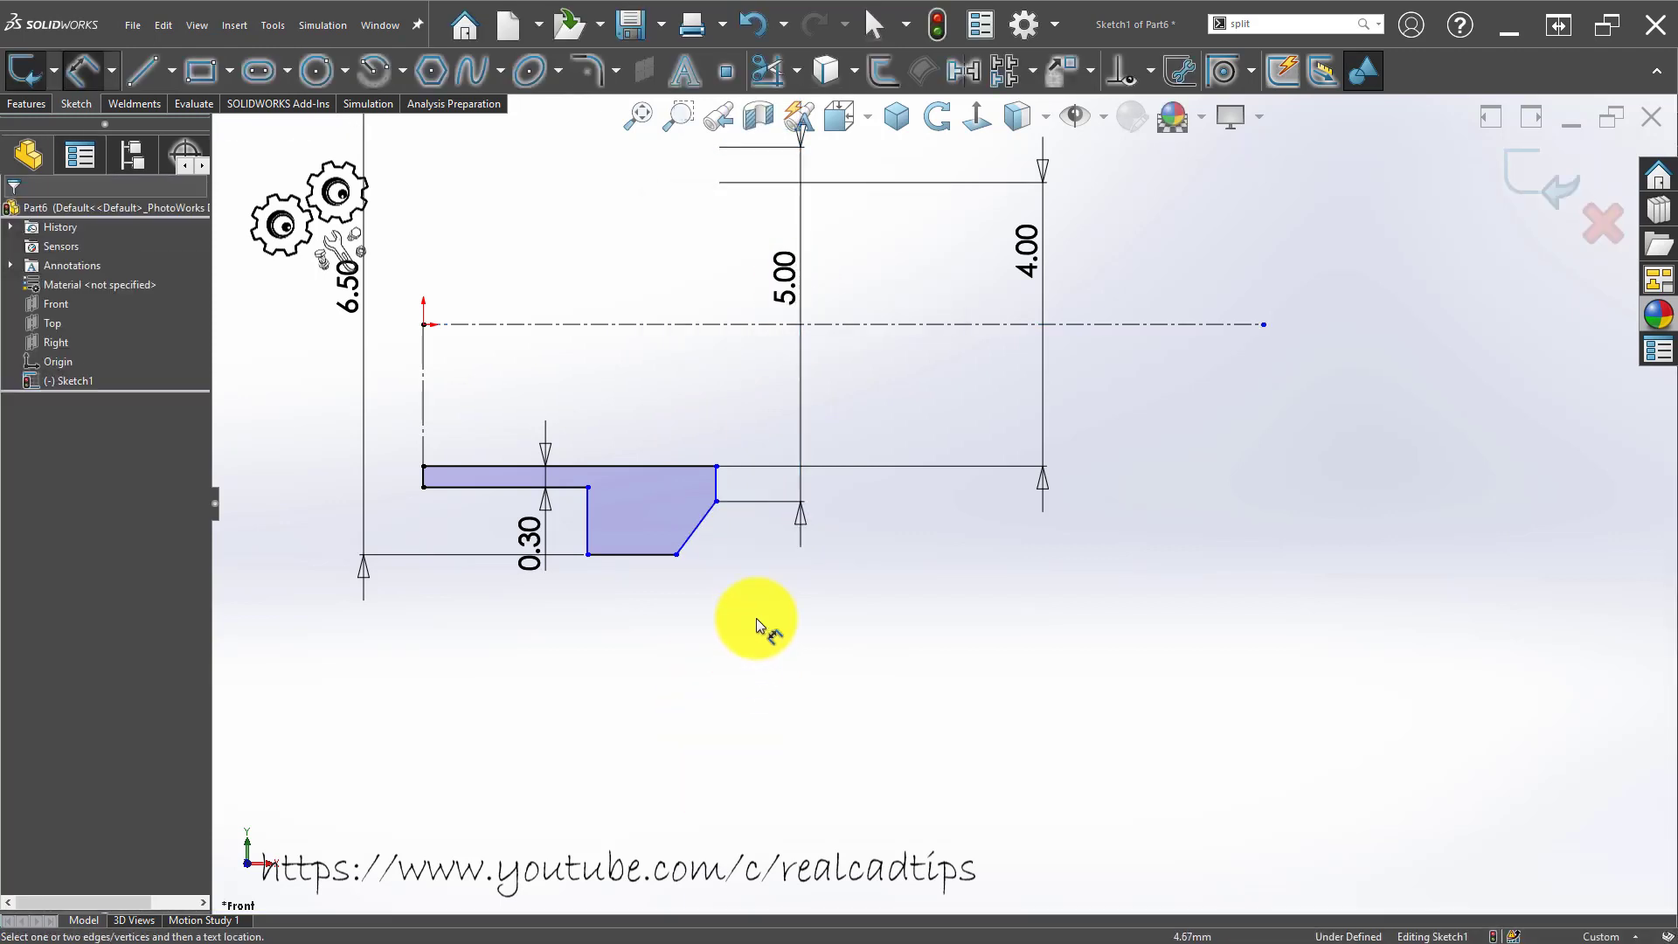
Set the angle between the sloped edge and the profile's lowest edge to 45°.
{"action": "left_click", "coordinate": [705, 514]}
{"action": "left_click", "coordinate": [645, 556]}
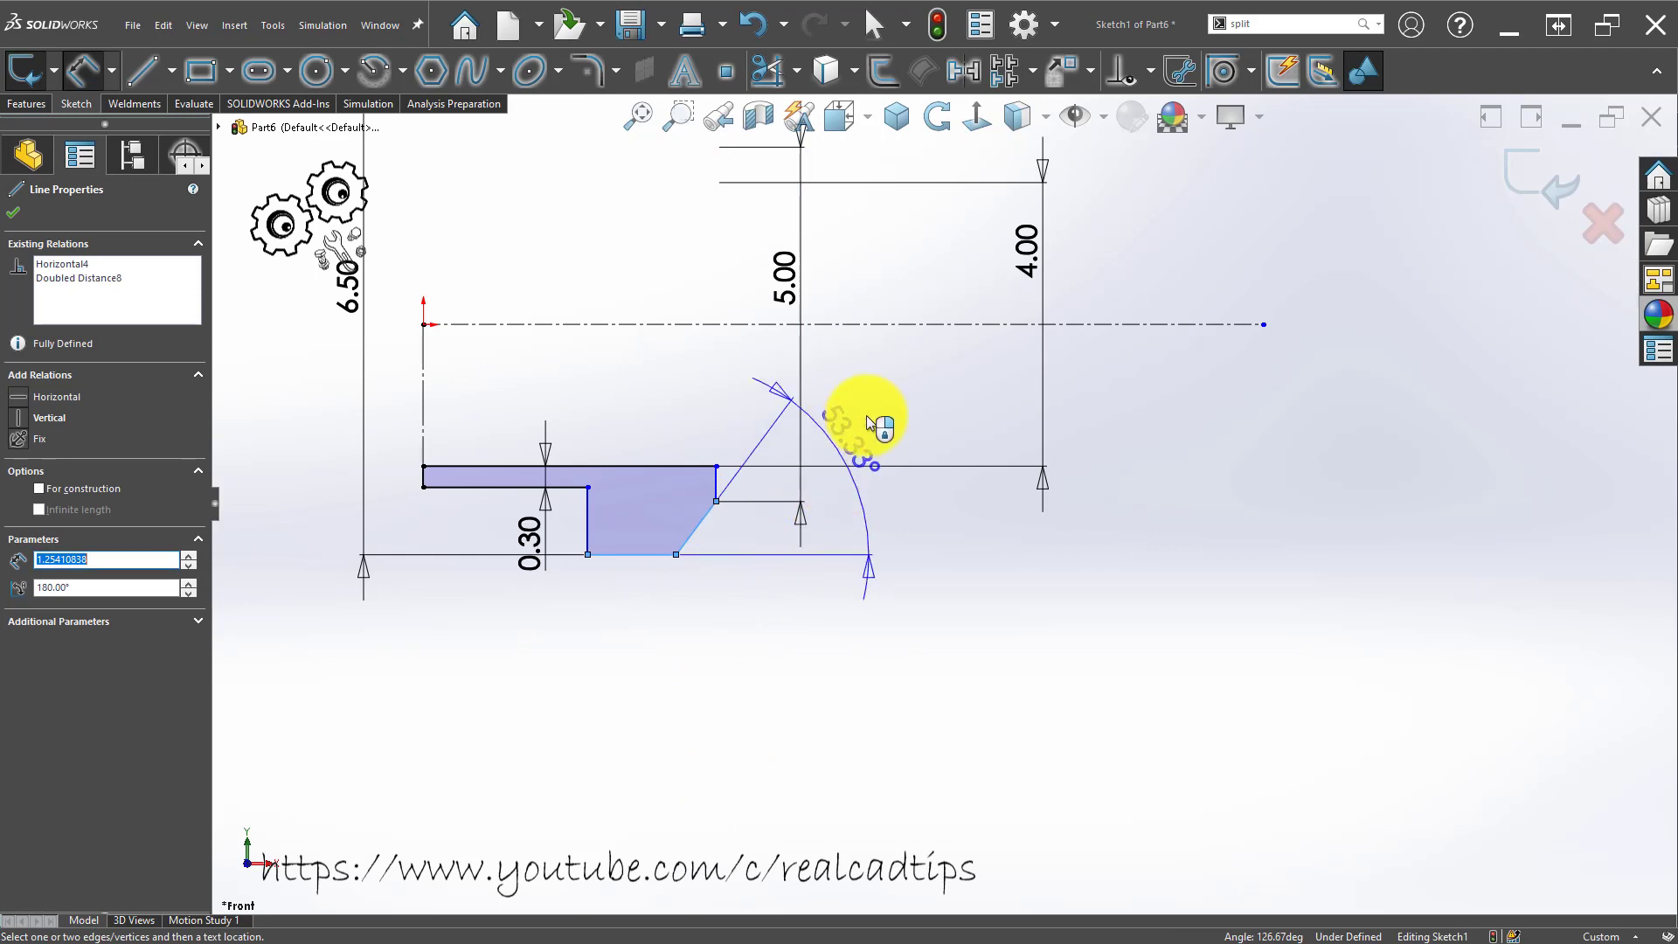
{"action": "left_click", "coordinate": [882, 404]}
{"action": "type", "text": "45"}
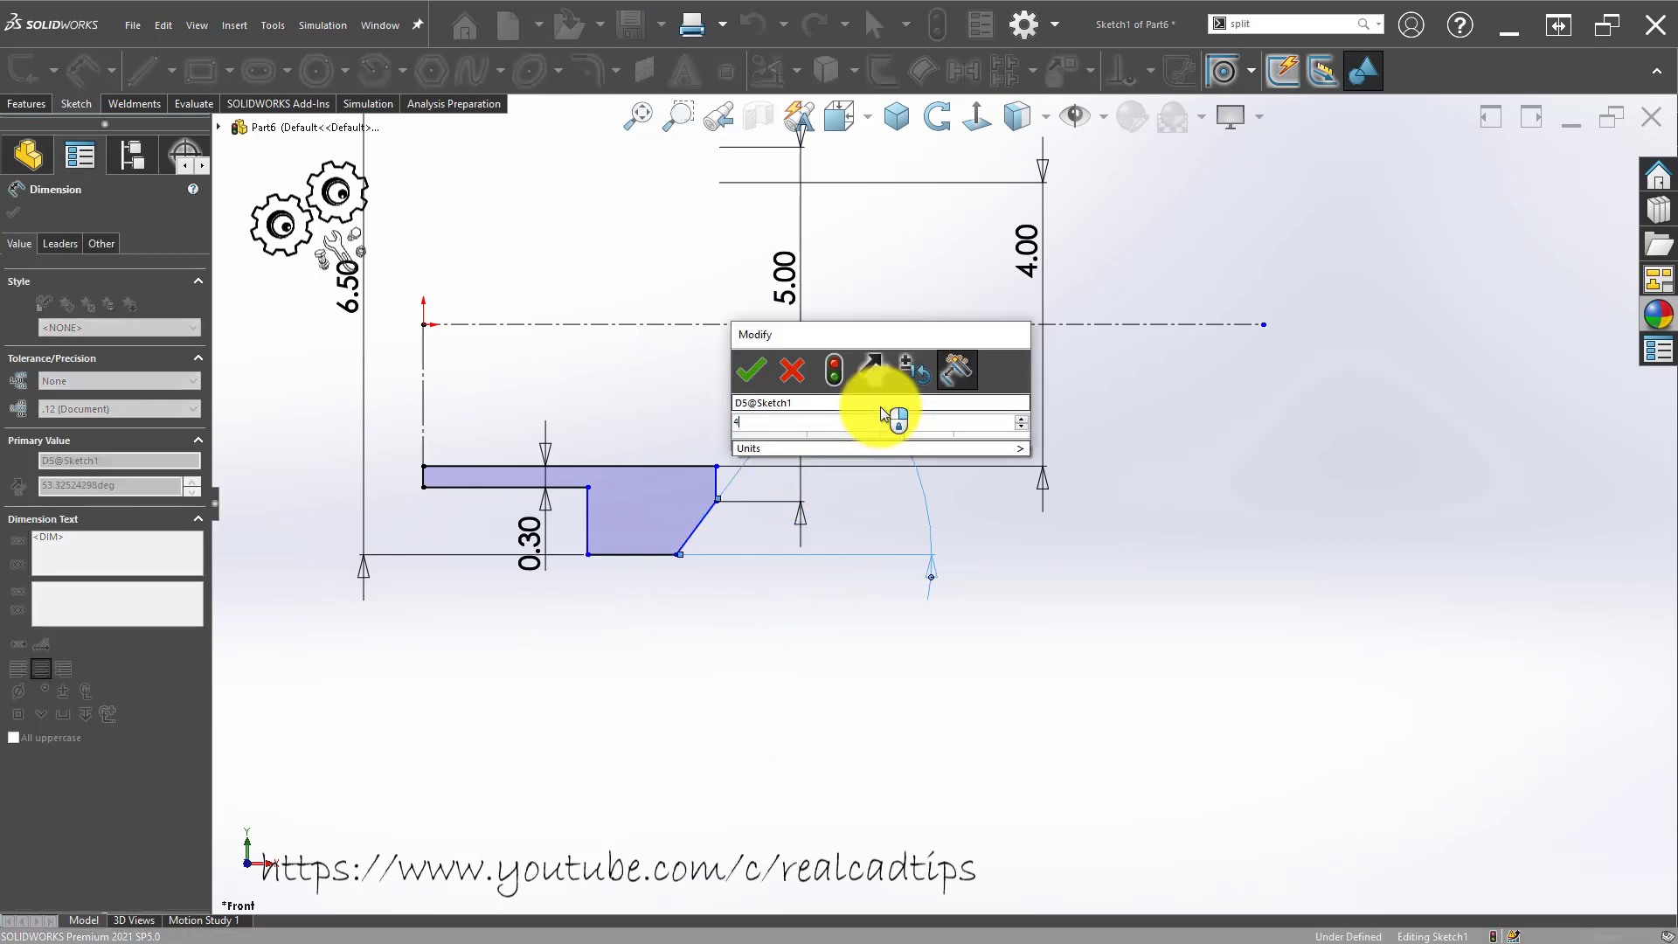
{"action": "key", "text": "Return"}
{"action": "left_click", "coordinate": [699, 711]}
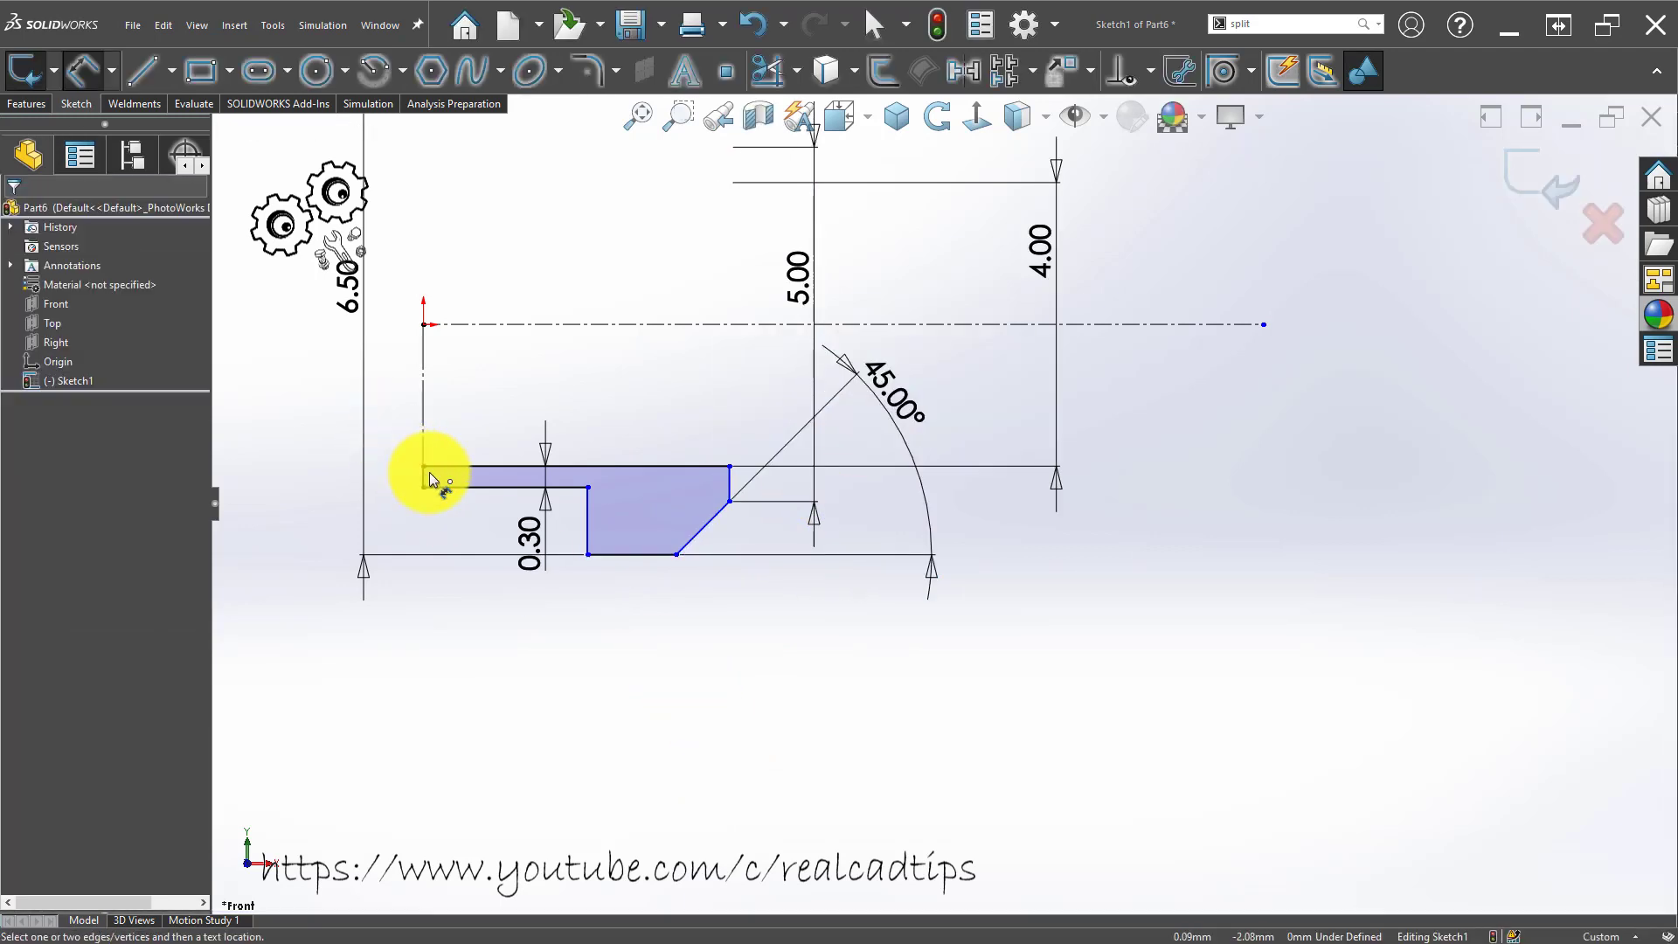
Set the profile's overall length between its two end edges to 3.5 mm.
{"action": "left_click", "coordinate": [425, 481]}
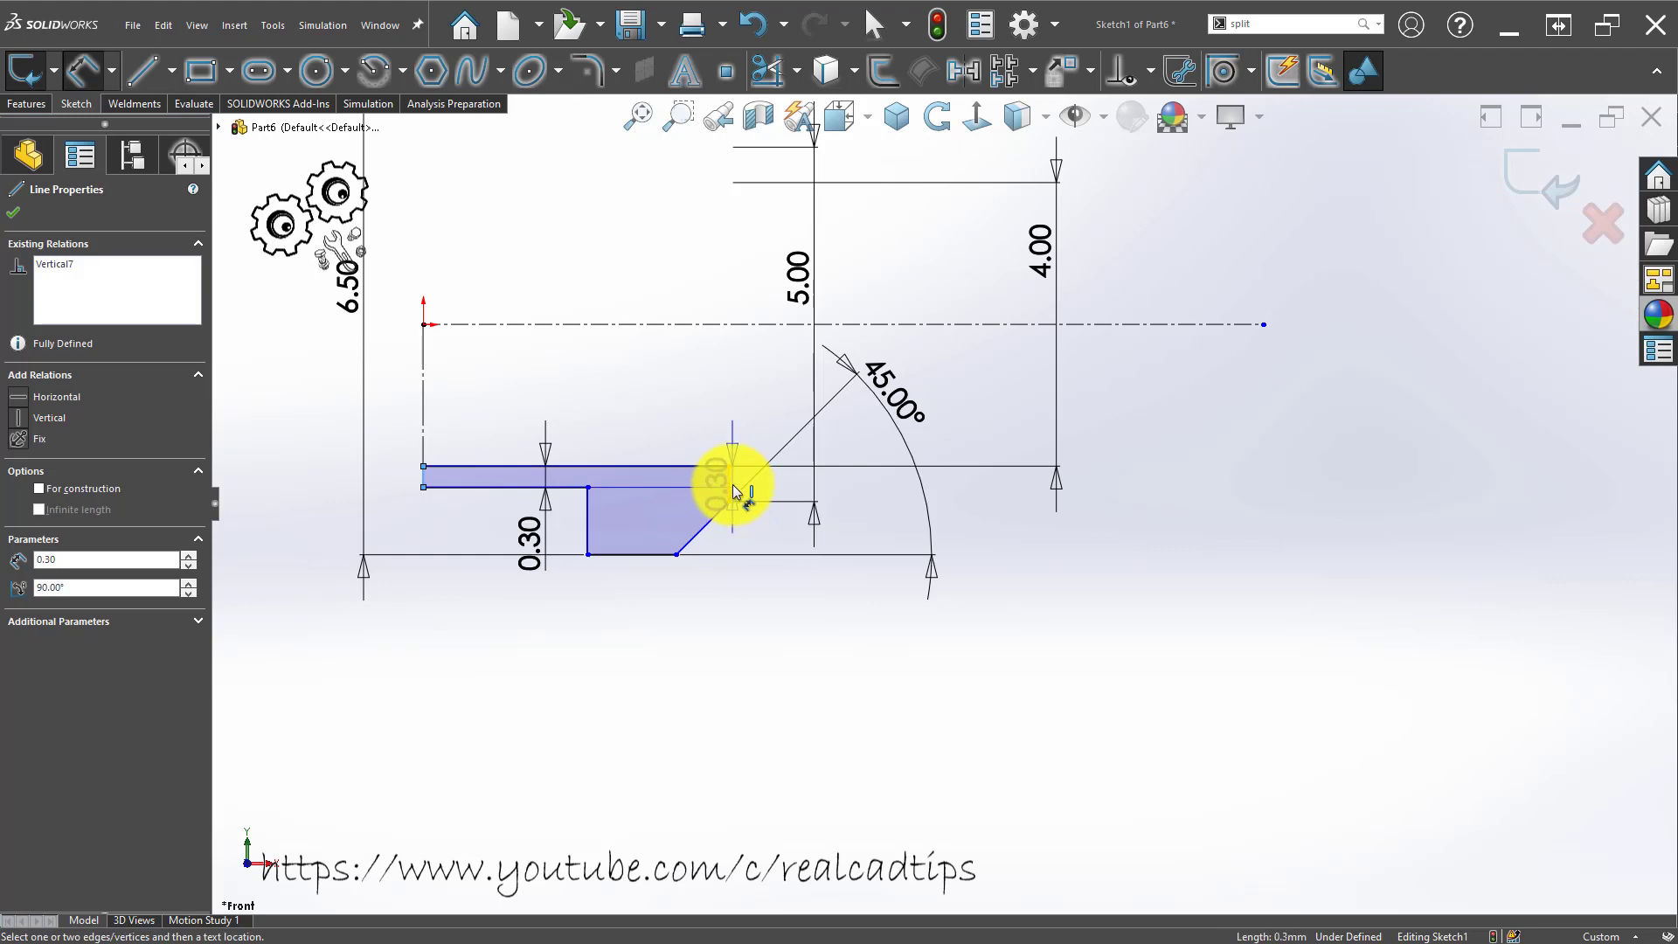
{"action": "left_click", "coordinate": [731, 488]}
{"action": "left_click", "coordinate": [601, 682]}
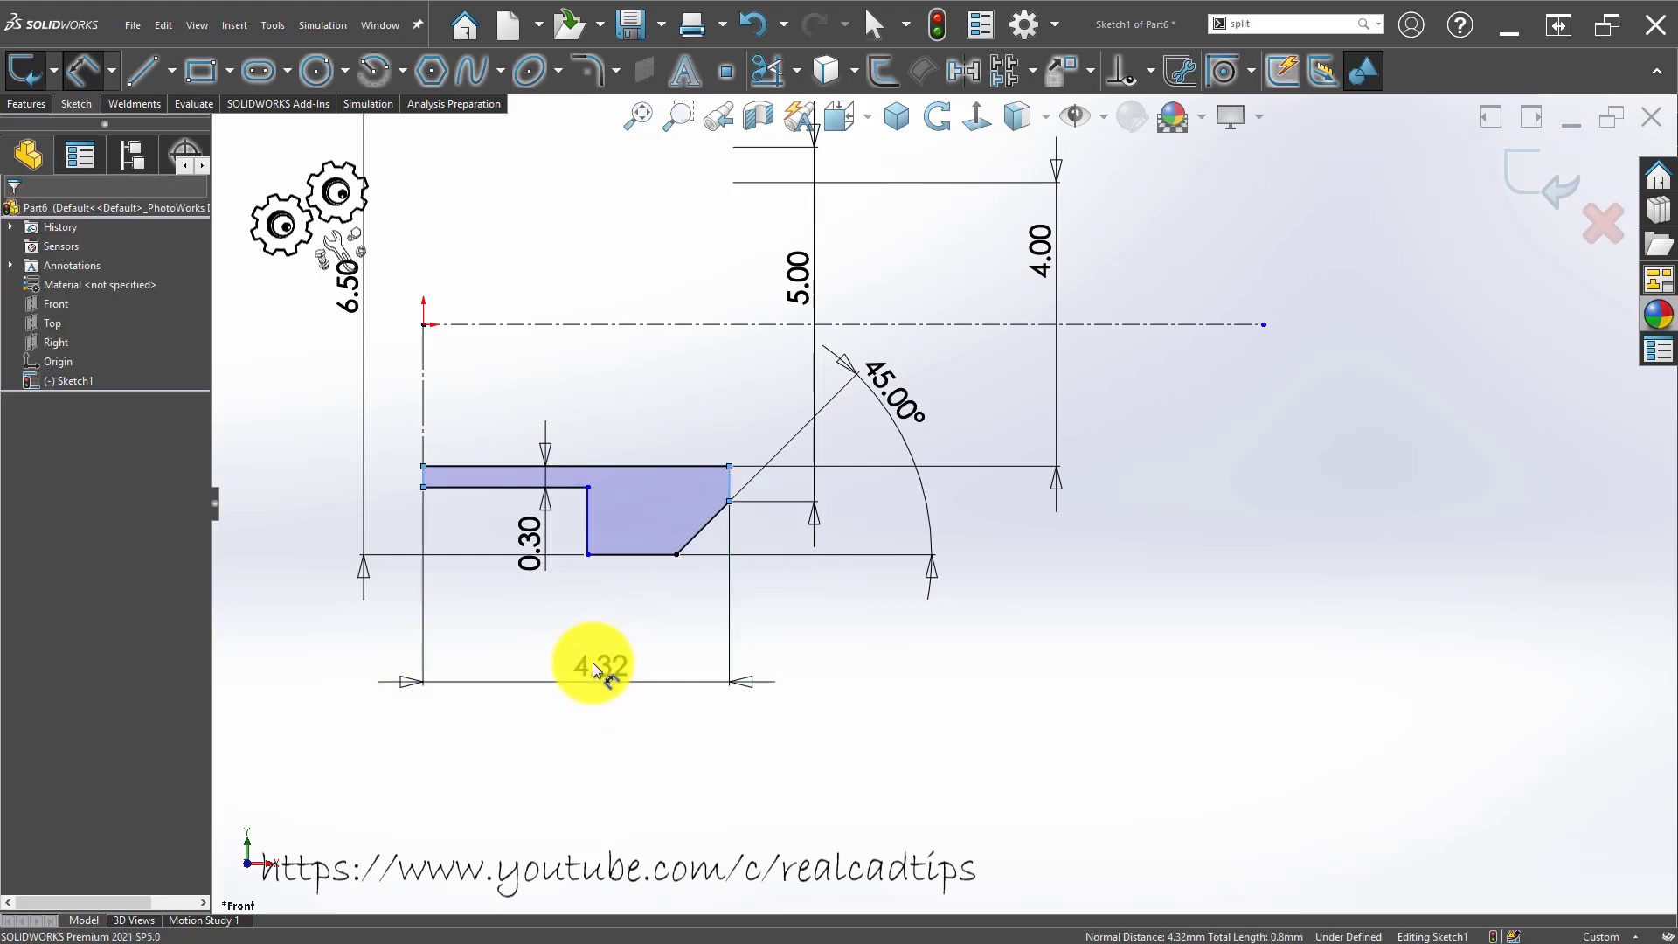
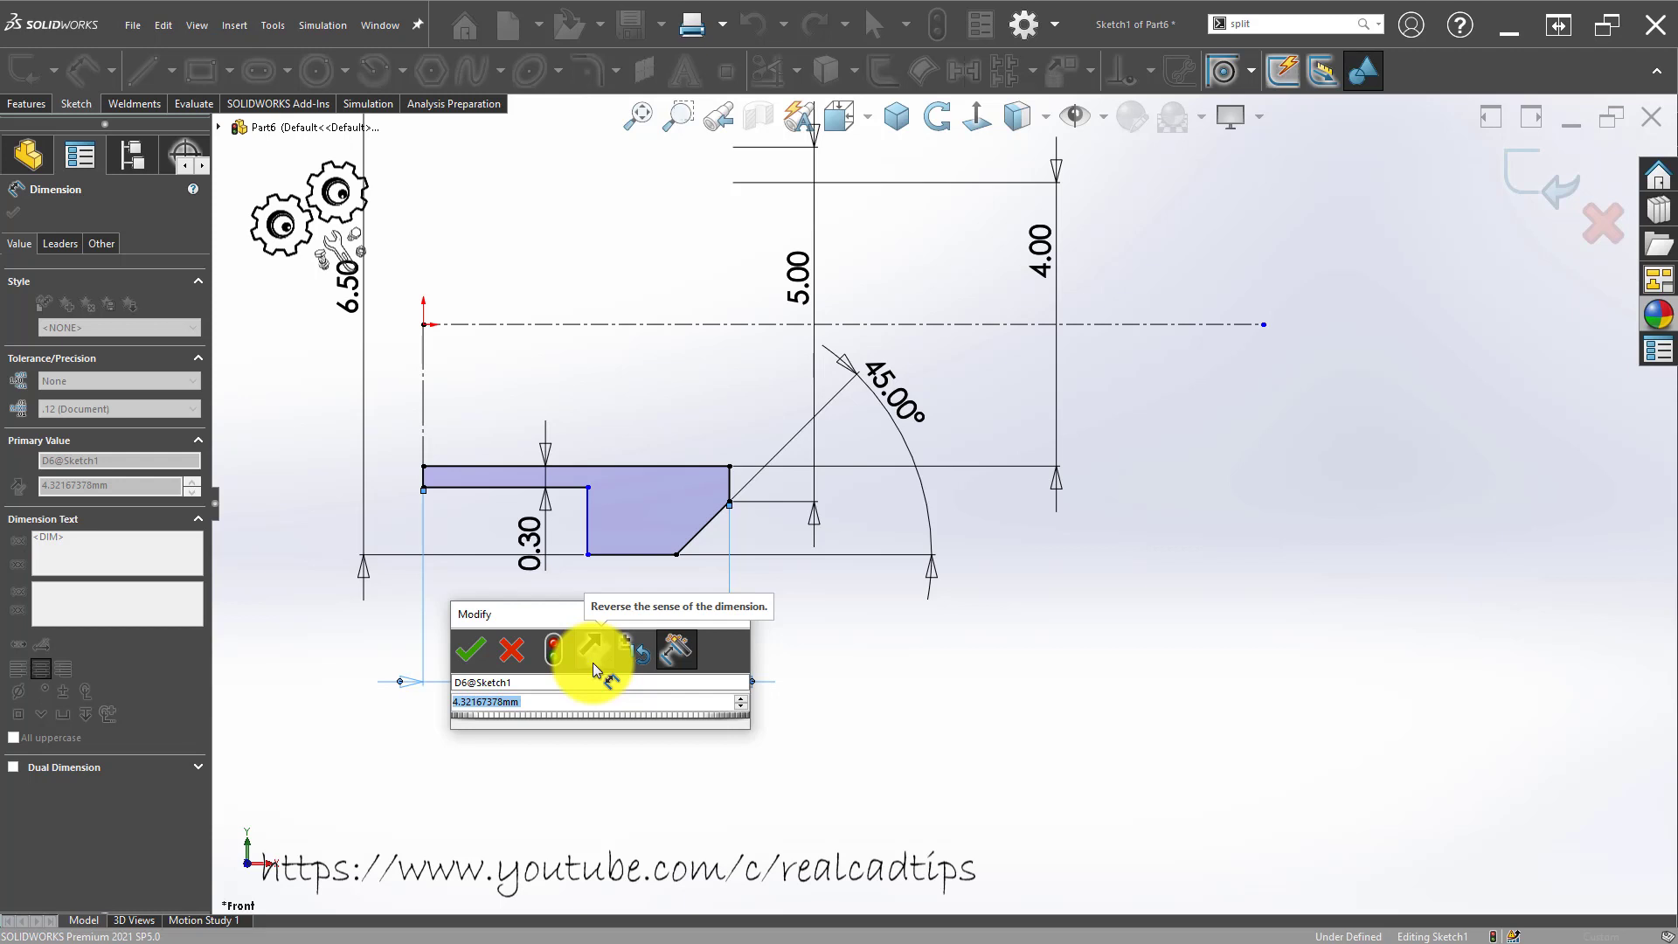
{"action": "type", "text": "3.5"}
{"action": "key", "text": "Return"}
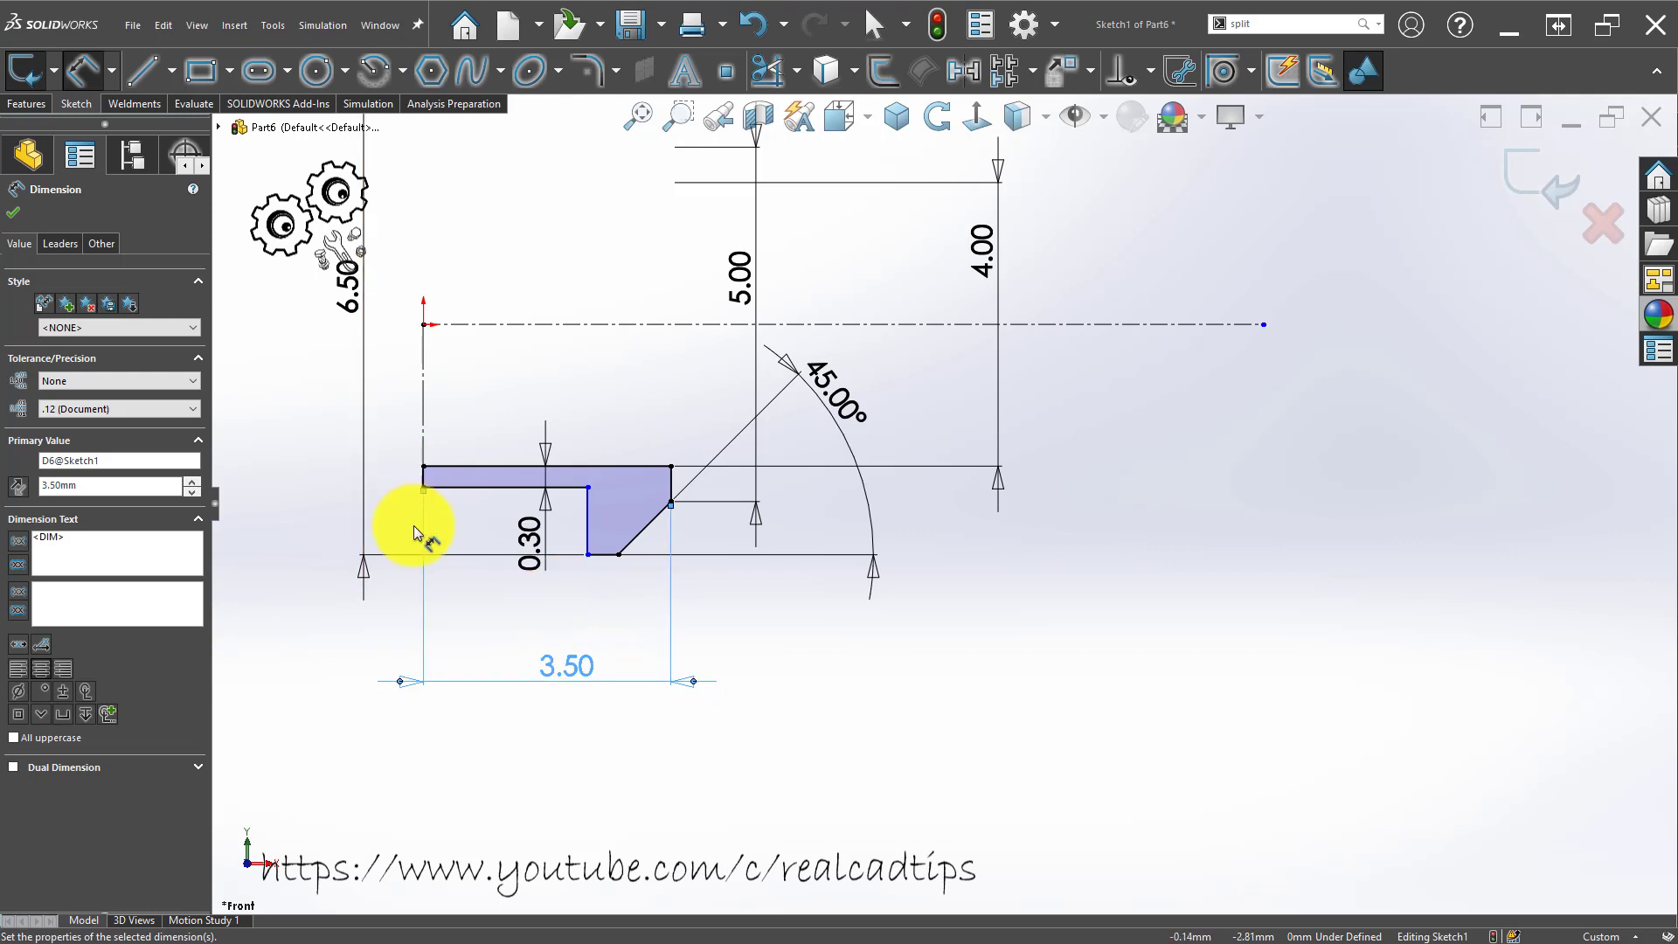
Move the step's vertical edge slightly toward the origin to widen the flange's lowest edge.
{"action": "scroll", "coordinate": [565, 571], "scroll_direction": "down", "scroll_amount": 4}
{"action": "key", "text": "Escape"}
{"action": "left_click_drag", "start_coordinate": [688, 410], "coordinate": [627, 402]}
{"action": "left_click", "coordinate": [563, 611]}
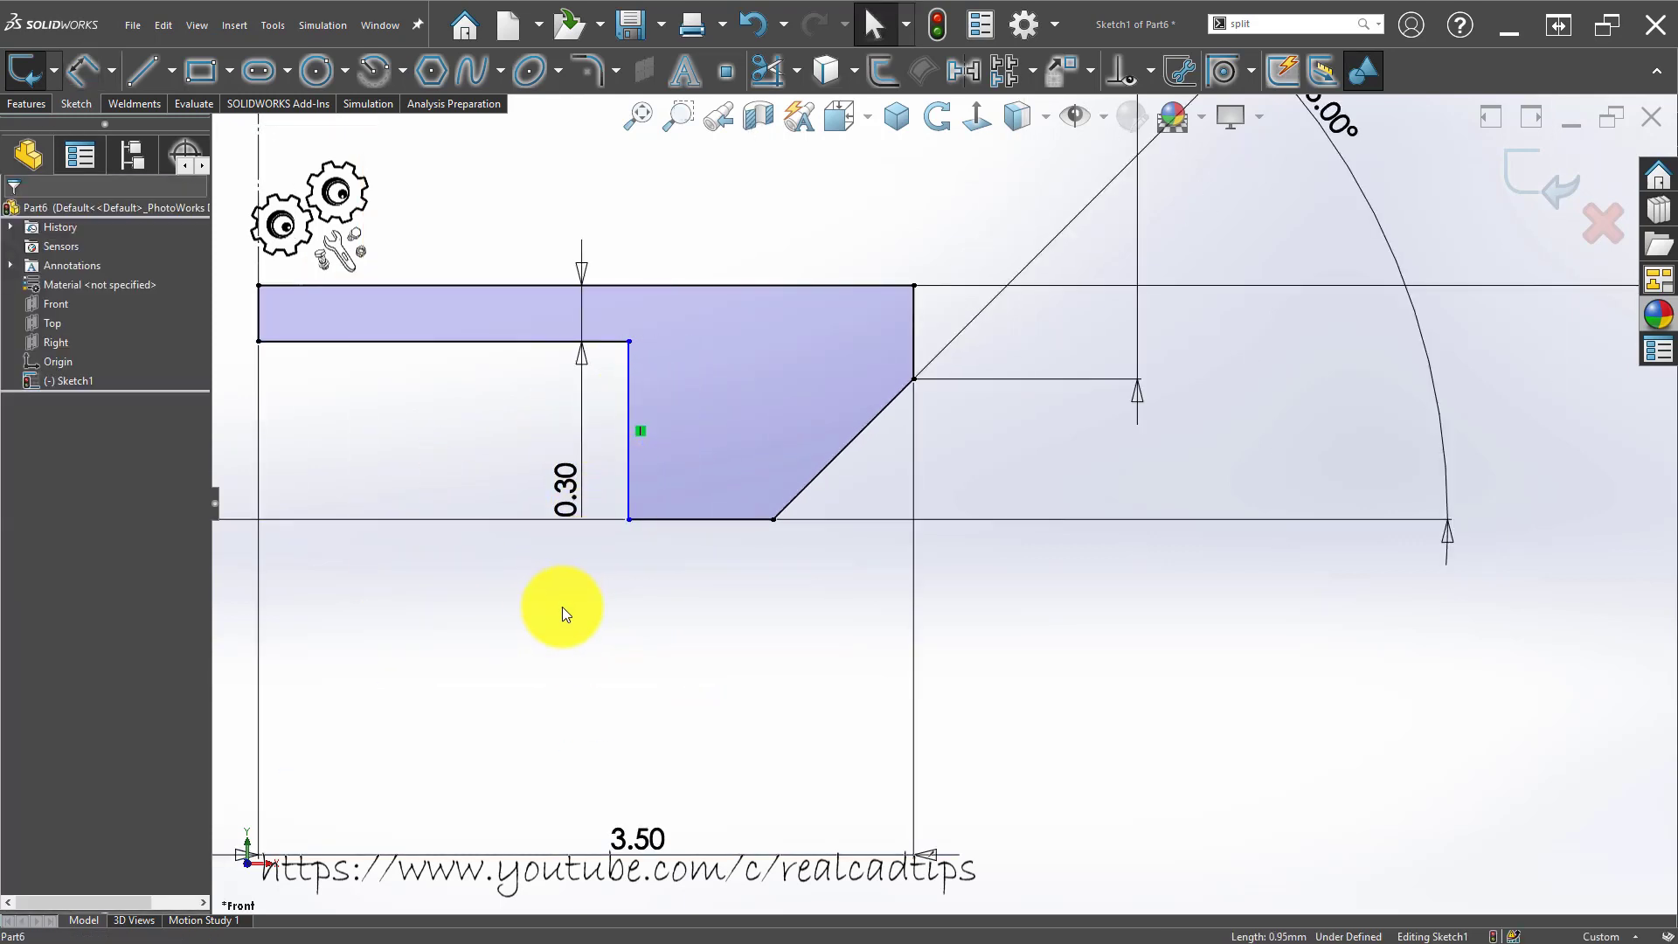
{"action": "key", "text": "f"}
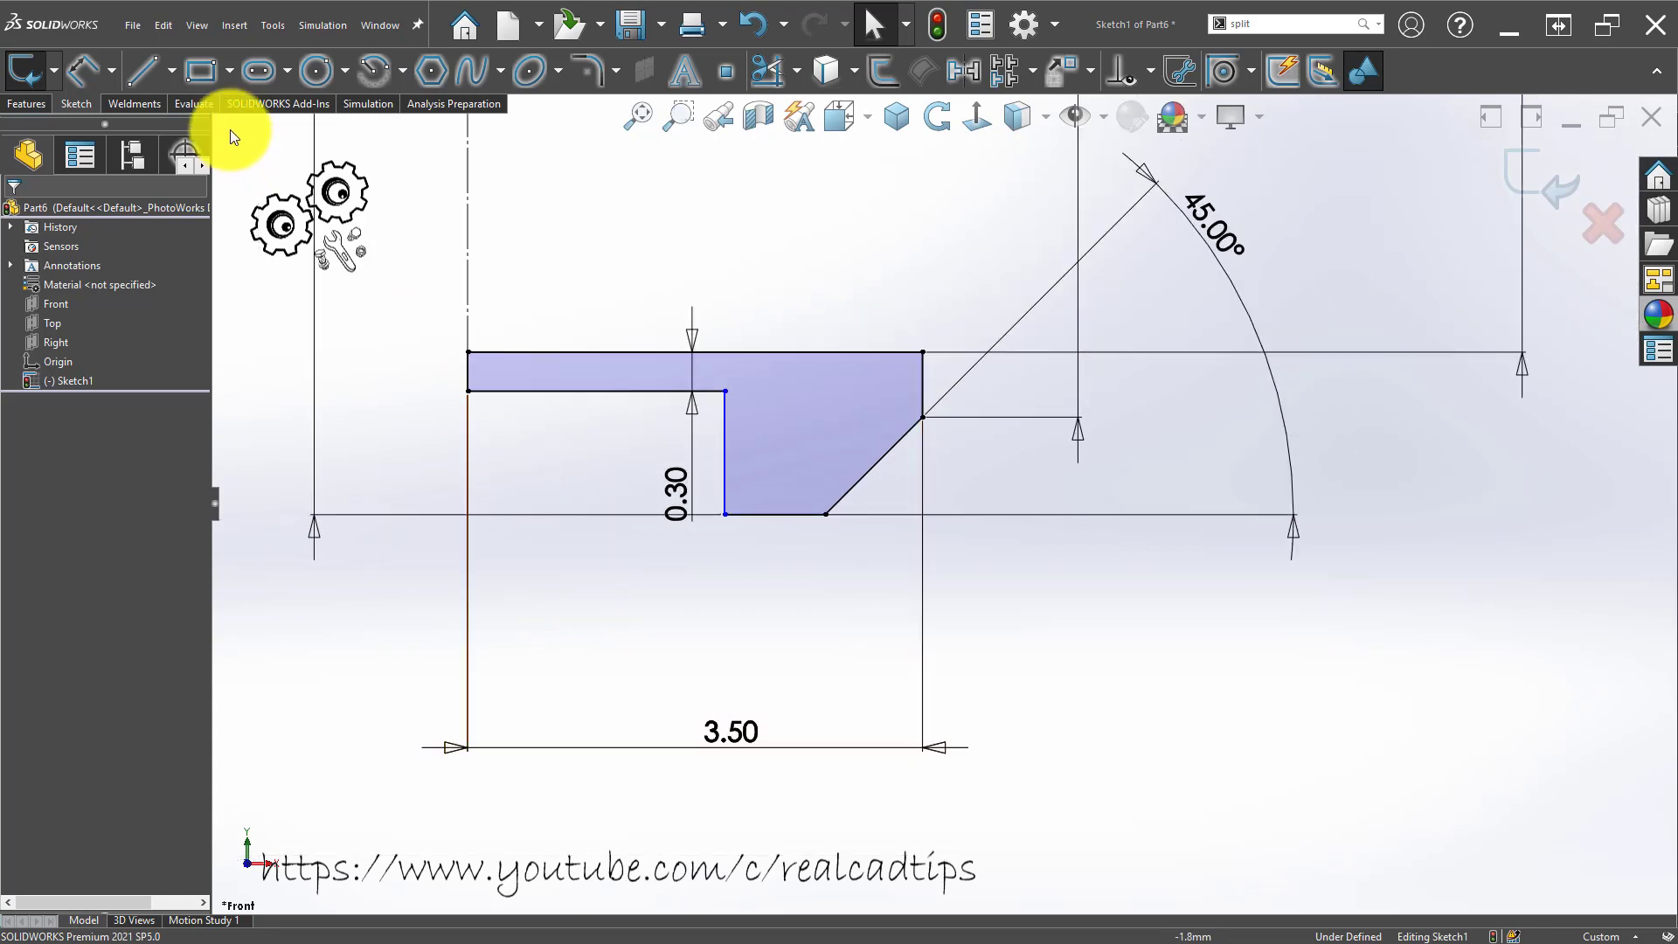
Draw a vertical centerline from the thin wall's free lower corner to the lowest edge's level, continuing horizontally in two segments to the step's corner.
{"action": "left_click", "coordinate": [178, 77]}
{"action": "left_click", "coordinate": [177, 124]}
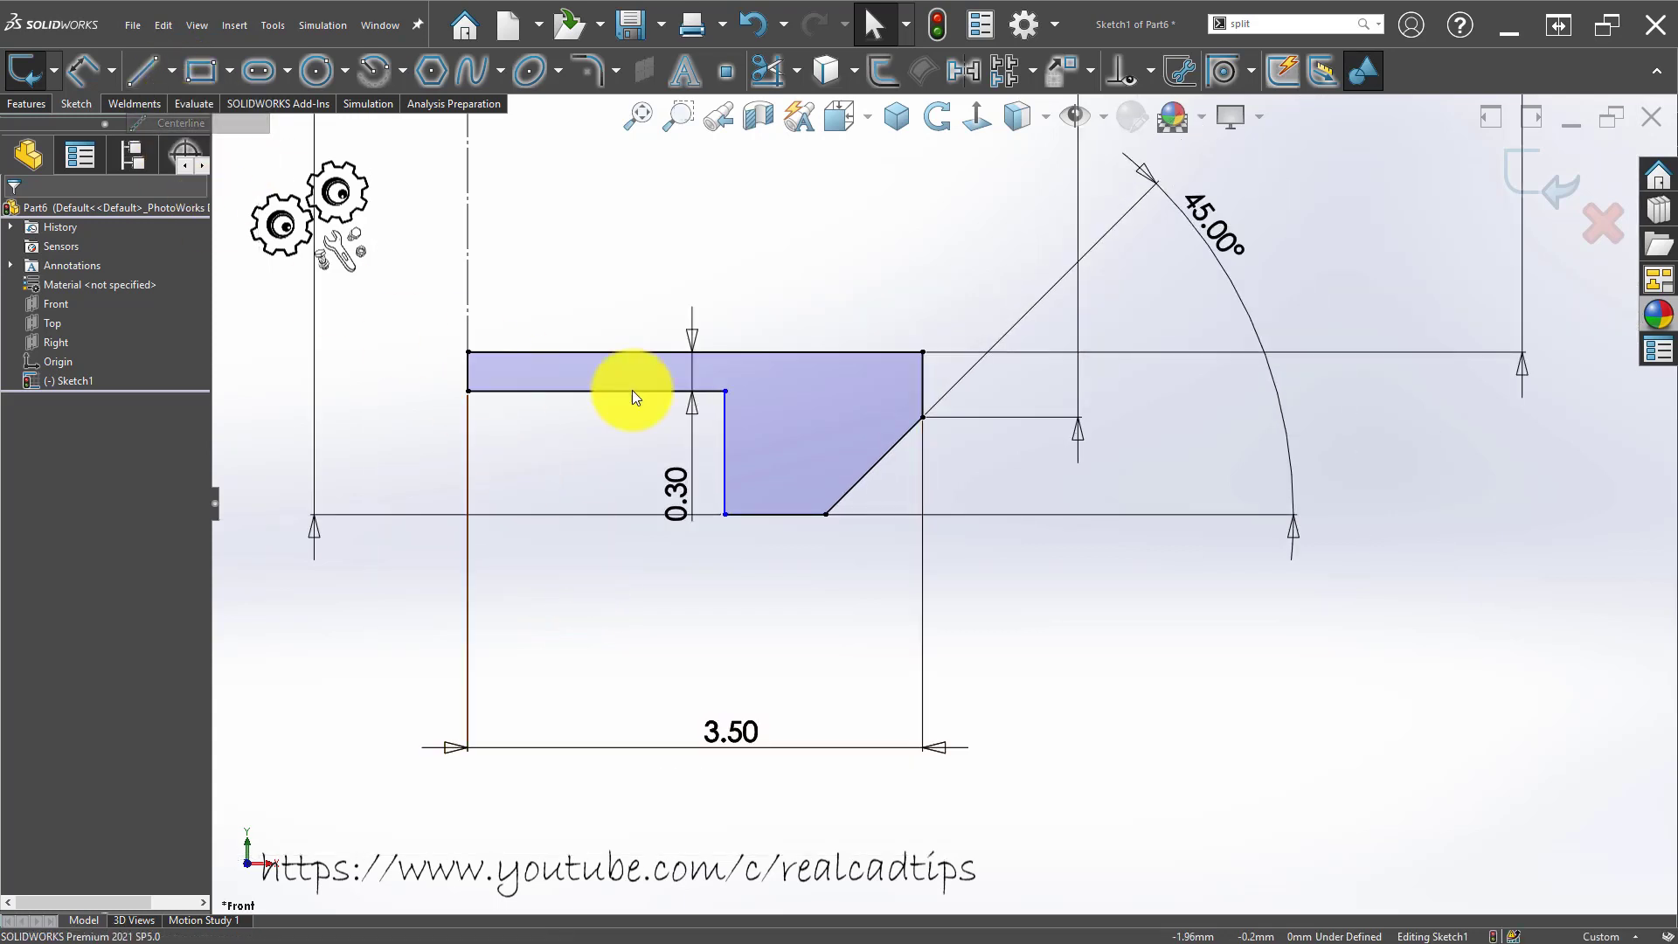
{"action": "left_click", "coordinate": [467, 391]}
{"action": "left_click", "coordinate": [467, 514]}
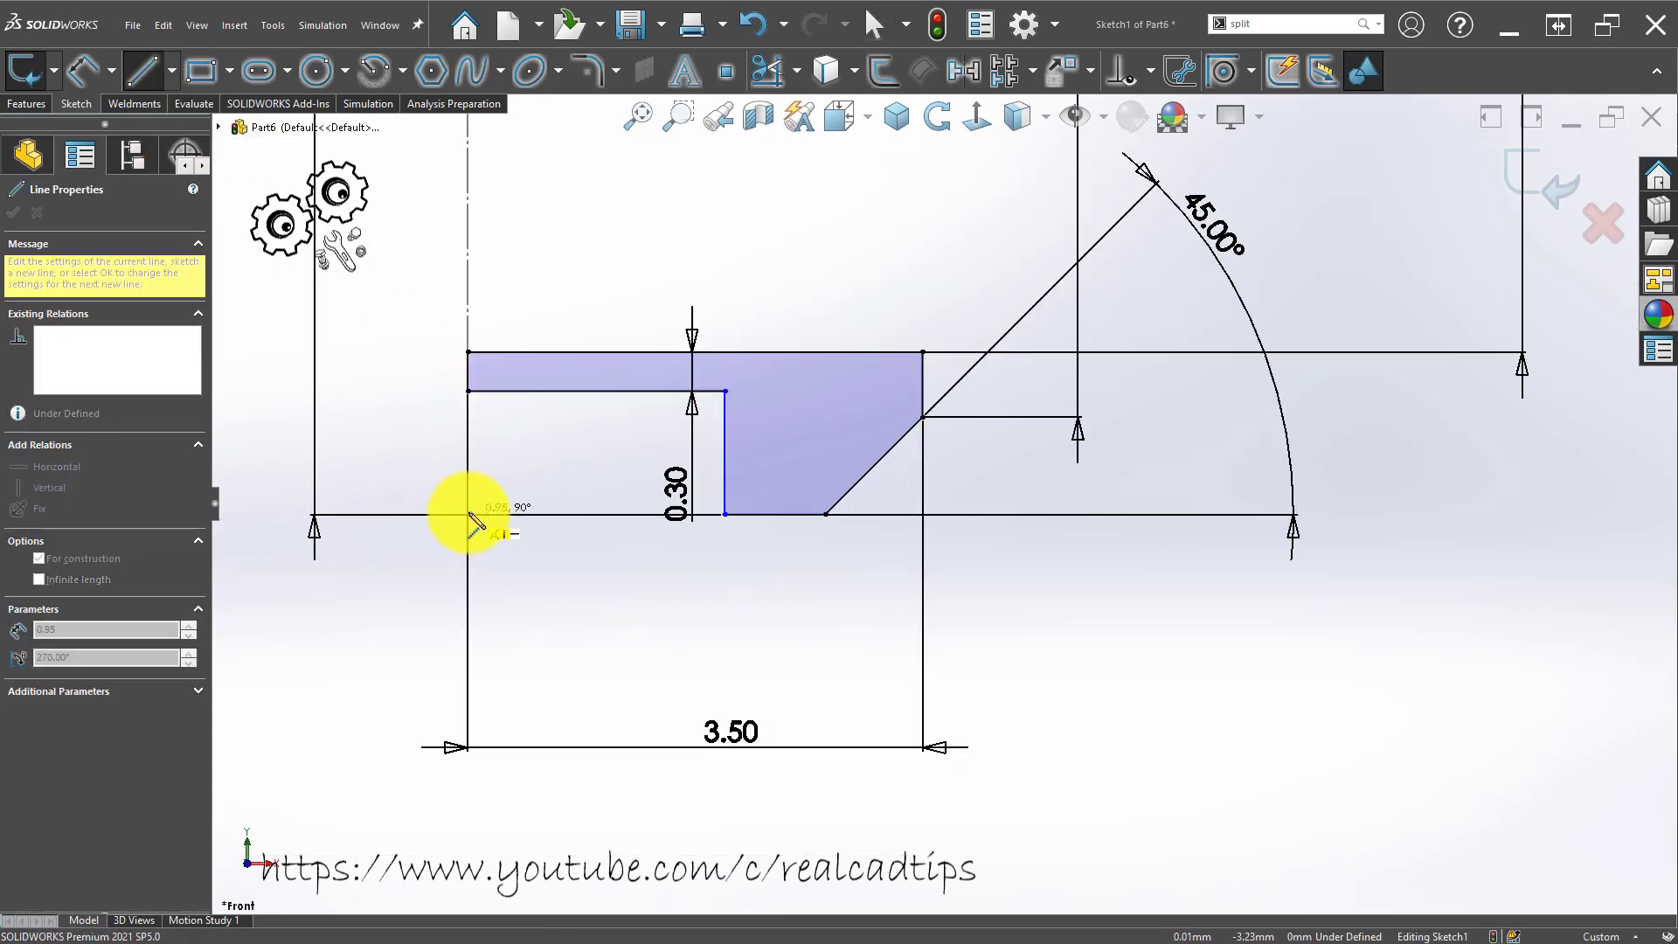
{"action": "left_click", "coordinate": [584, 514]}
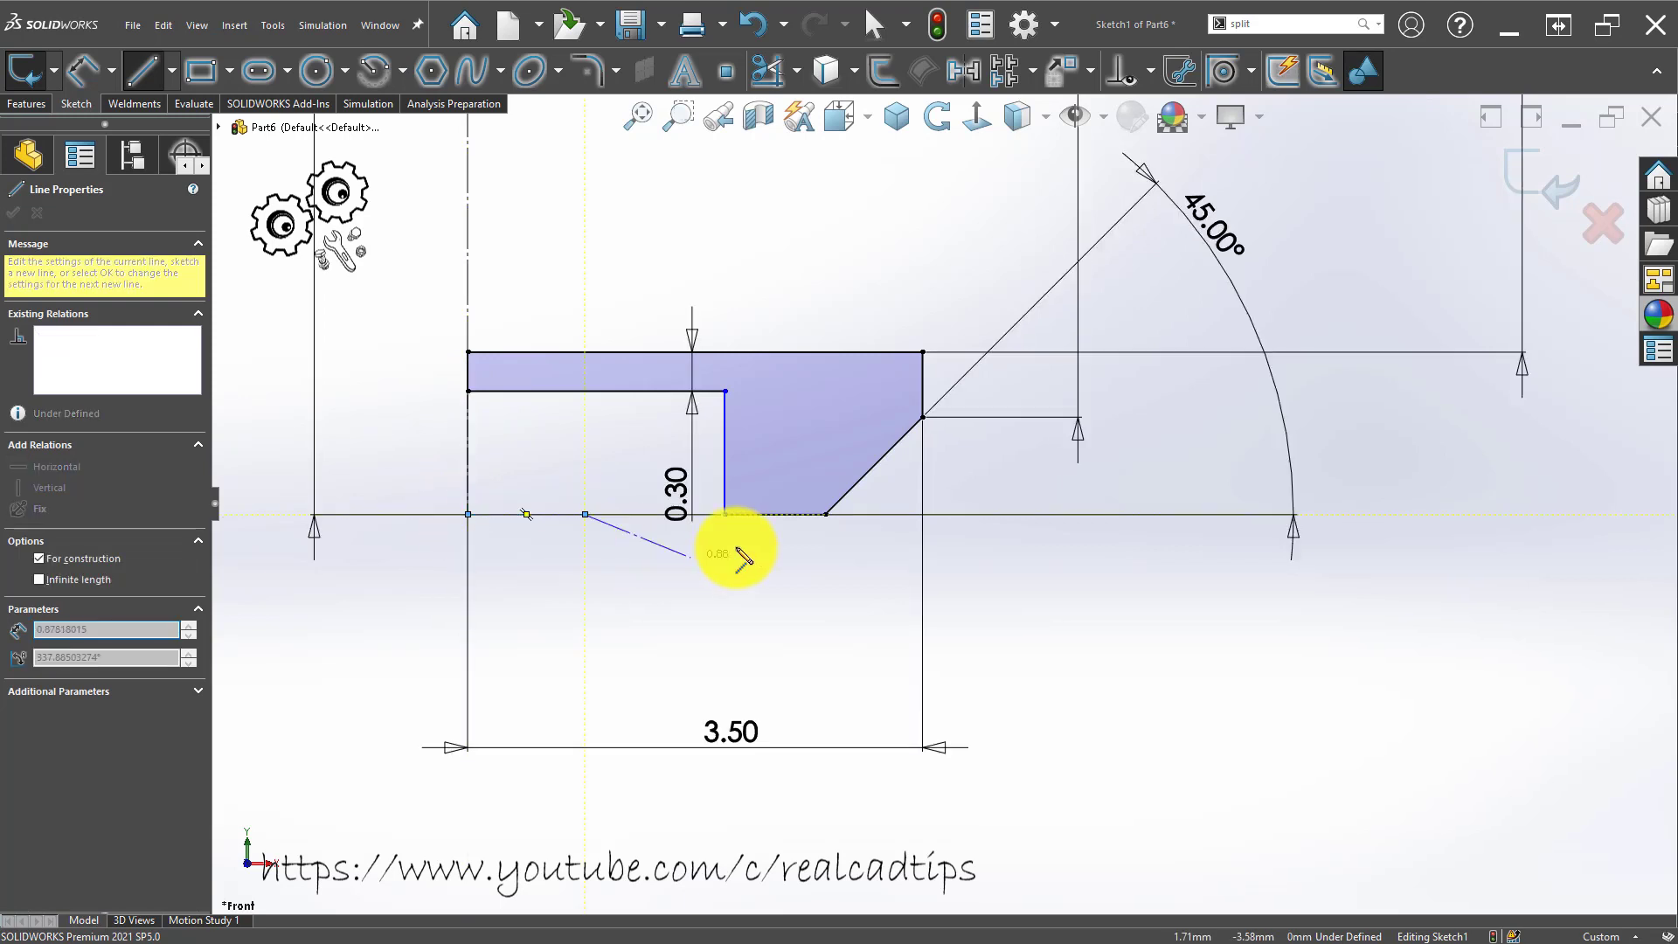
{"action": "left_click", "coordinate": [725, 516]}
{"action": "key", "text": "Escape"}
Make the two horizontal construction segments and the profile's lowest edge equal in length.
{"action": "left_click", "coordinate": [577, 518]}
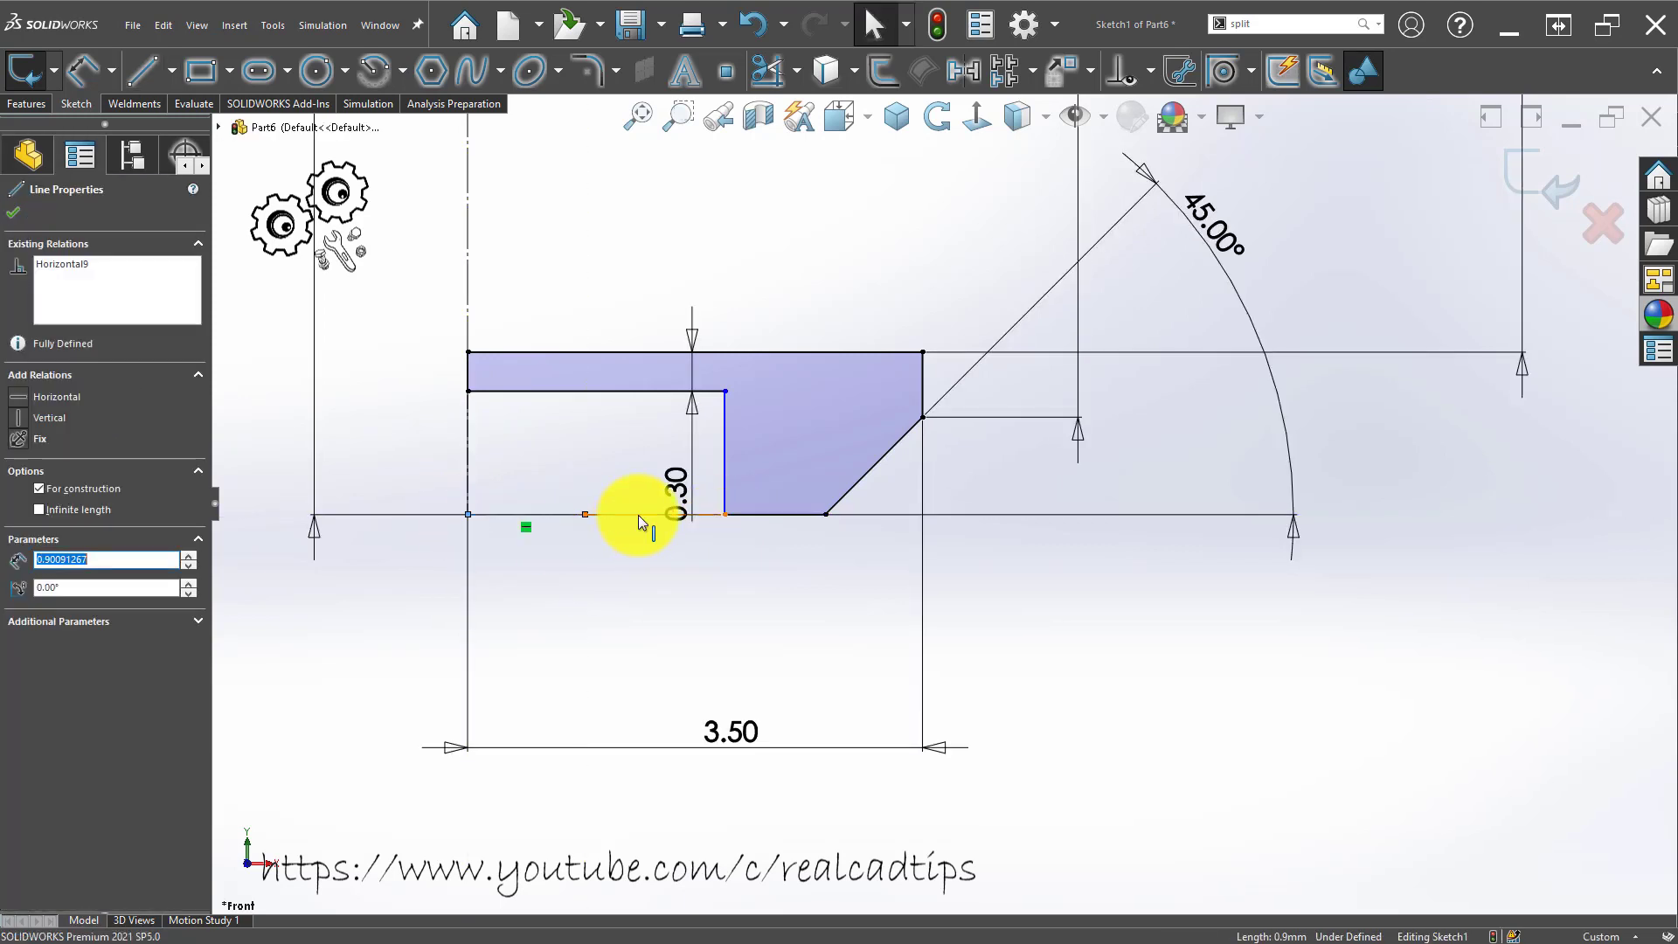
{"action": "left_click", "coordinate": [642, 516], "text": "ctrl"}
{"action": "left_click", "coordinate": [798, 519], "text": "ctrl"}
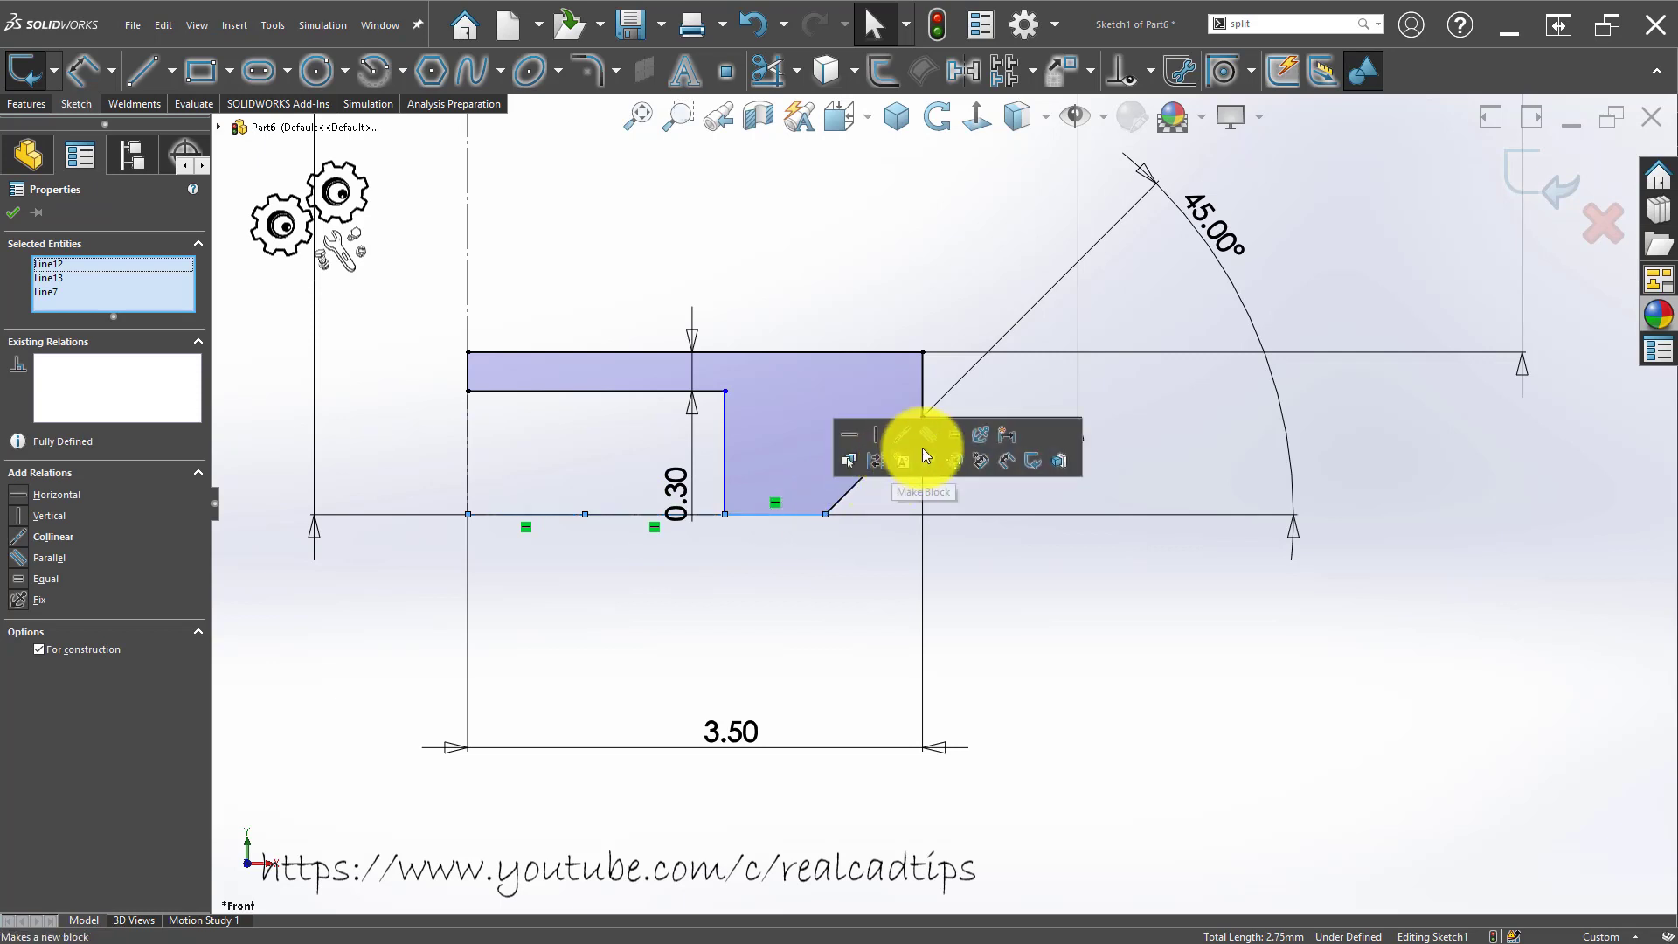
{"action": "left_click", "coordinate": [958, 437]}
{"action": "left_click", "coordinate": [770, 615]}
Revolve the profile 360° about the long horizontal centerline.
{"action": "scroll", "coordinate": [647, 621], "scroll_direction": "up", "scroll_amount": 5}
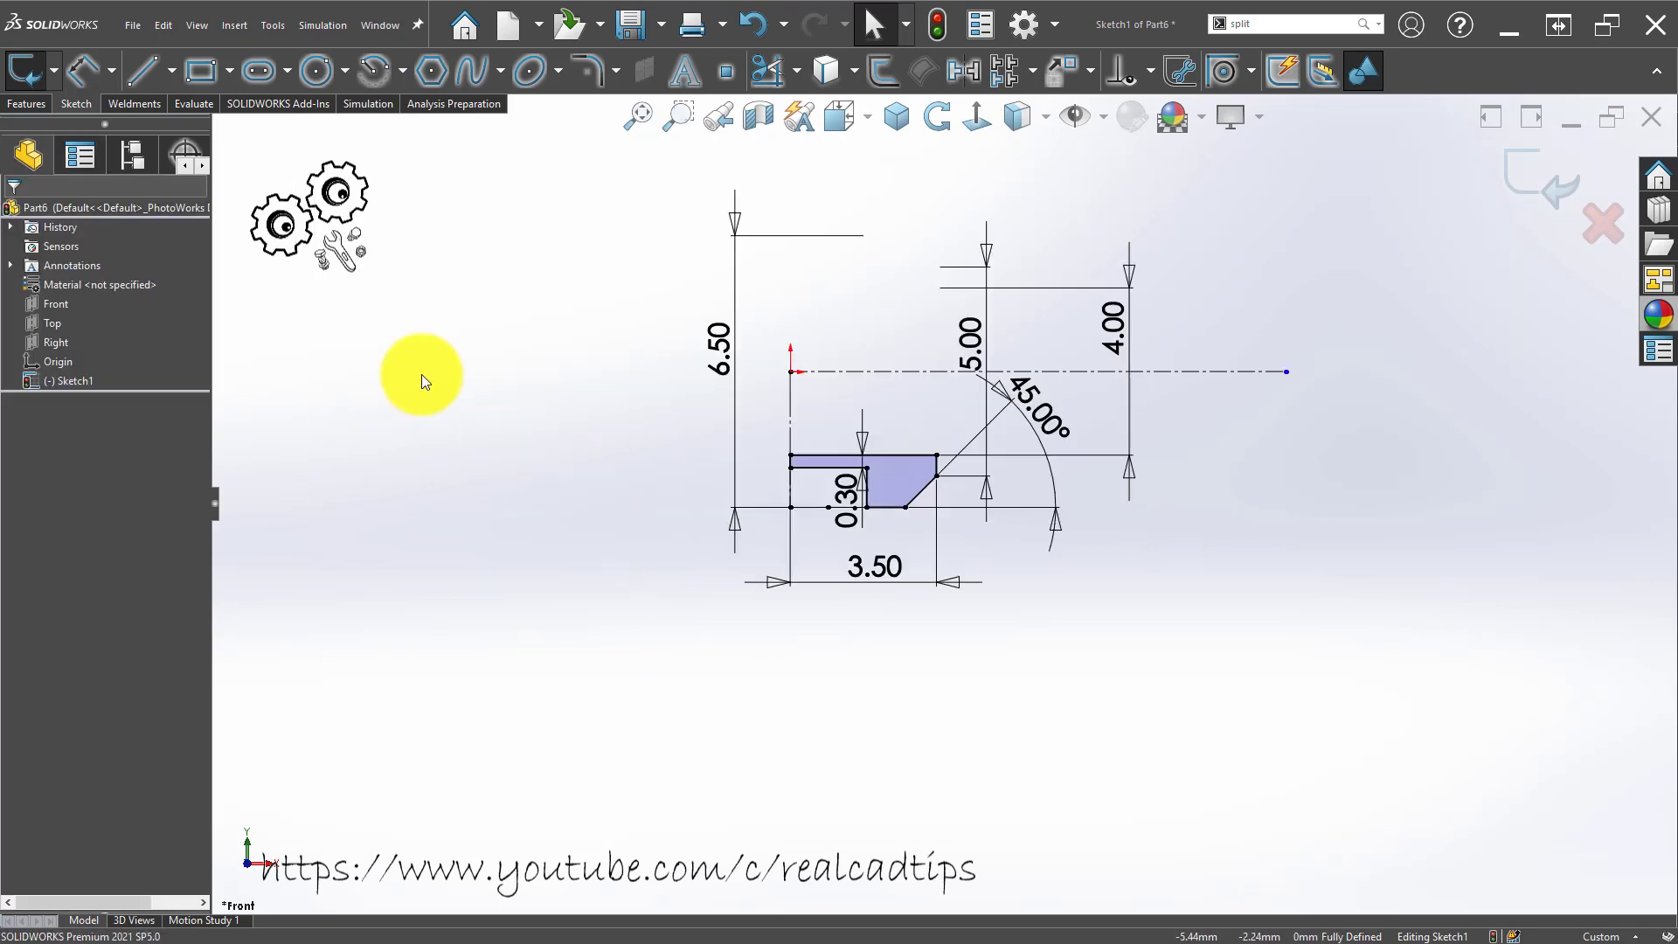
{"action": "left_click", "coordinate": [37, 103]}
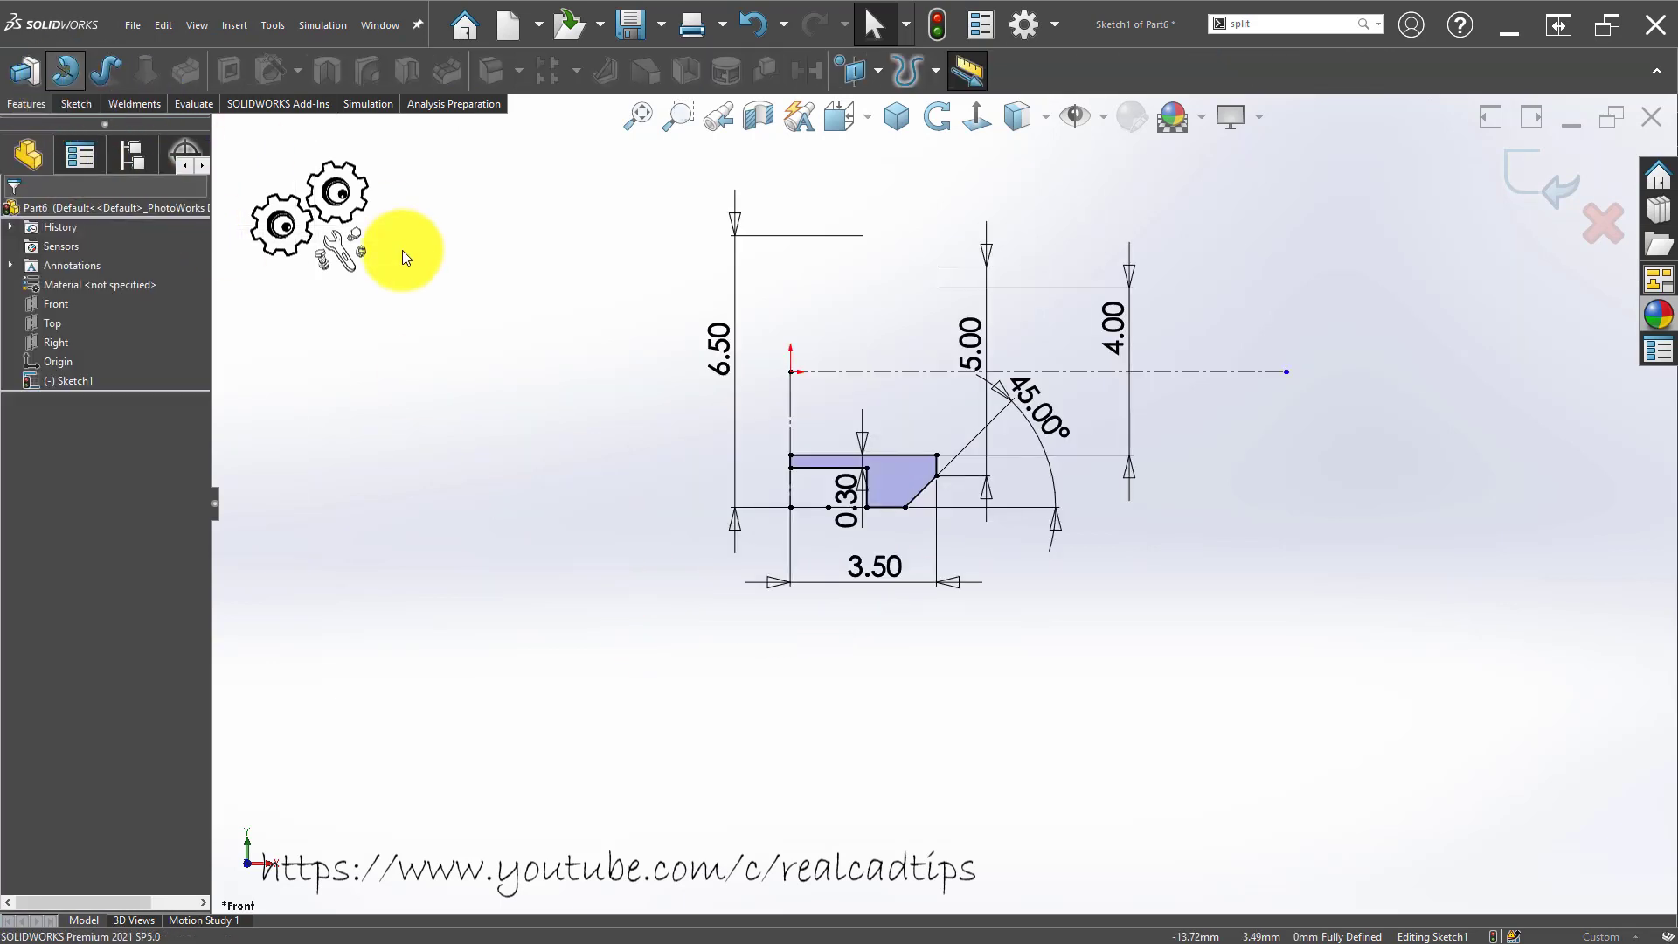
{"action": "left_click", "coordinate": [837, 356]}
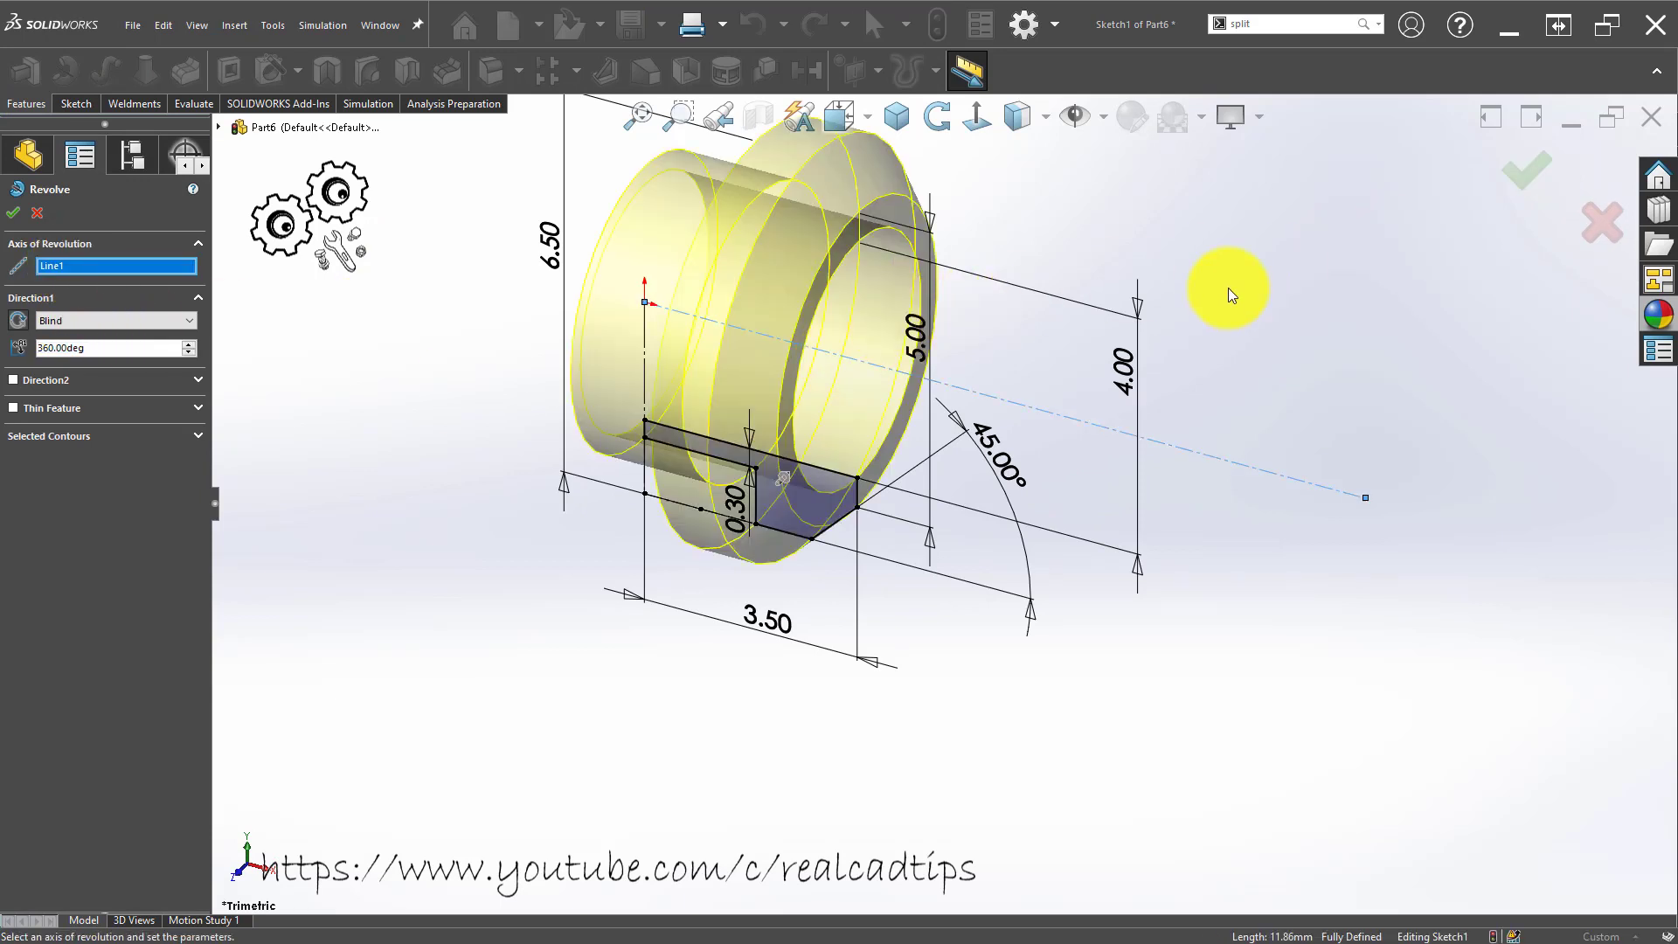
{"action": "middle_click_drag", "start_coordinate": [1229, 289], "coordinate": [1303, 246]}
{"action": "left_click", "coordinate": [1519, 166]}
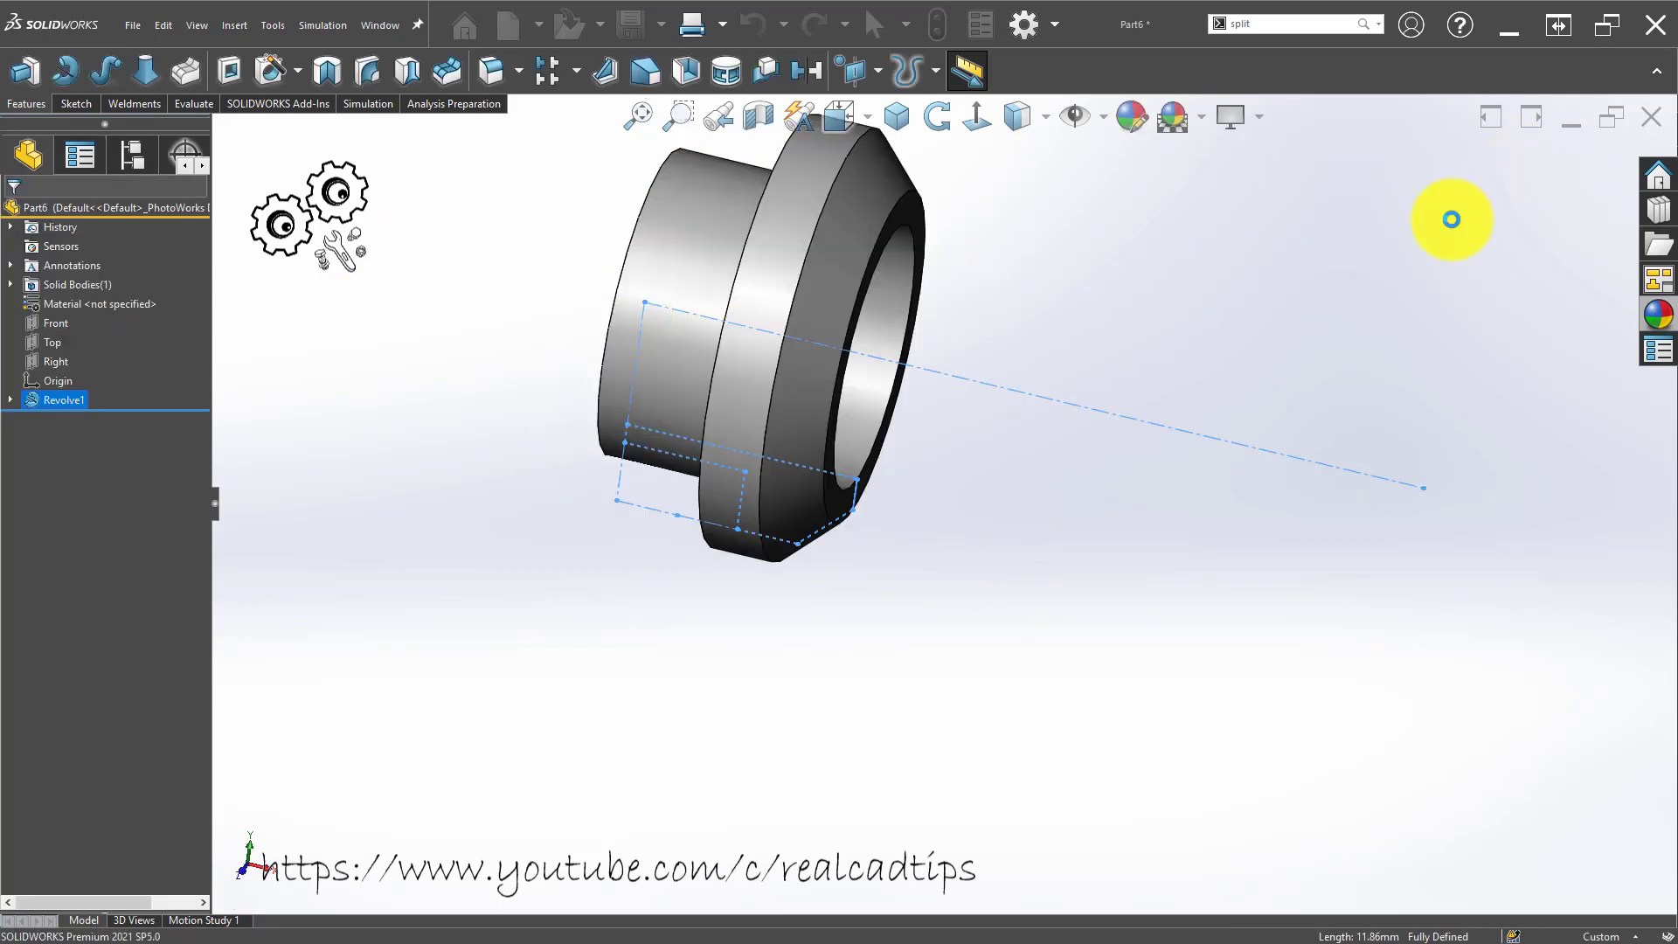
{"action": "middle_click_drag", "start_coordinate": [769, 457], "coordinate": [704, 375]}
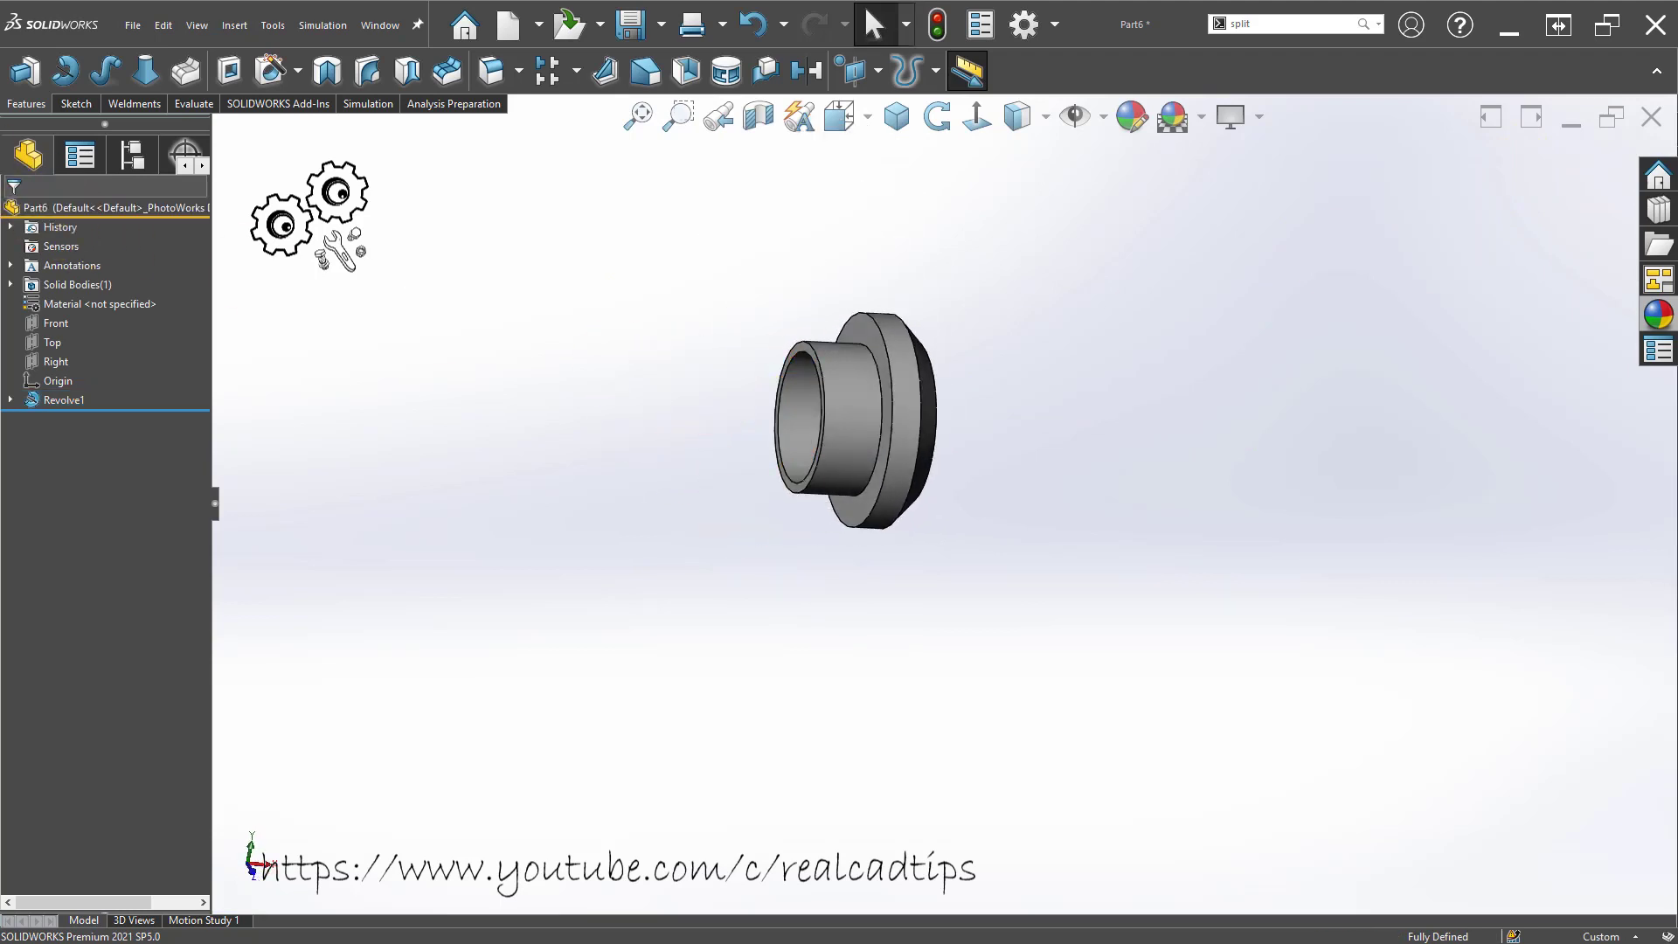
Assign Plain Carbon Steel to the part and set its appearance color to grey, RGB 128, 128, 128.
{"action": "right_click", "coordinate": [100, 303]}
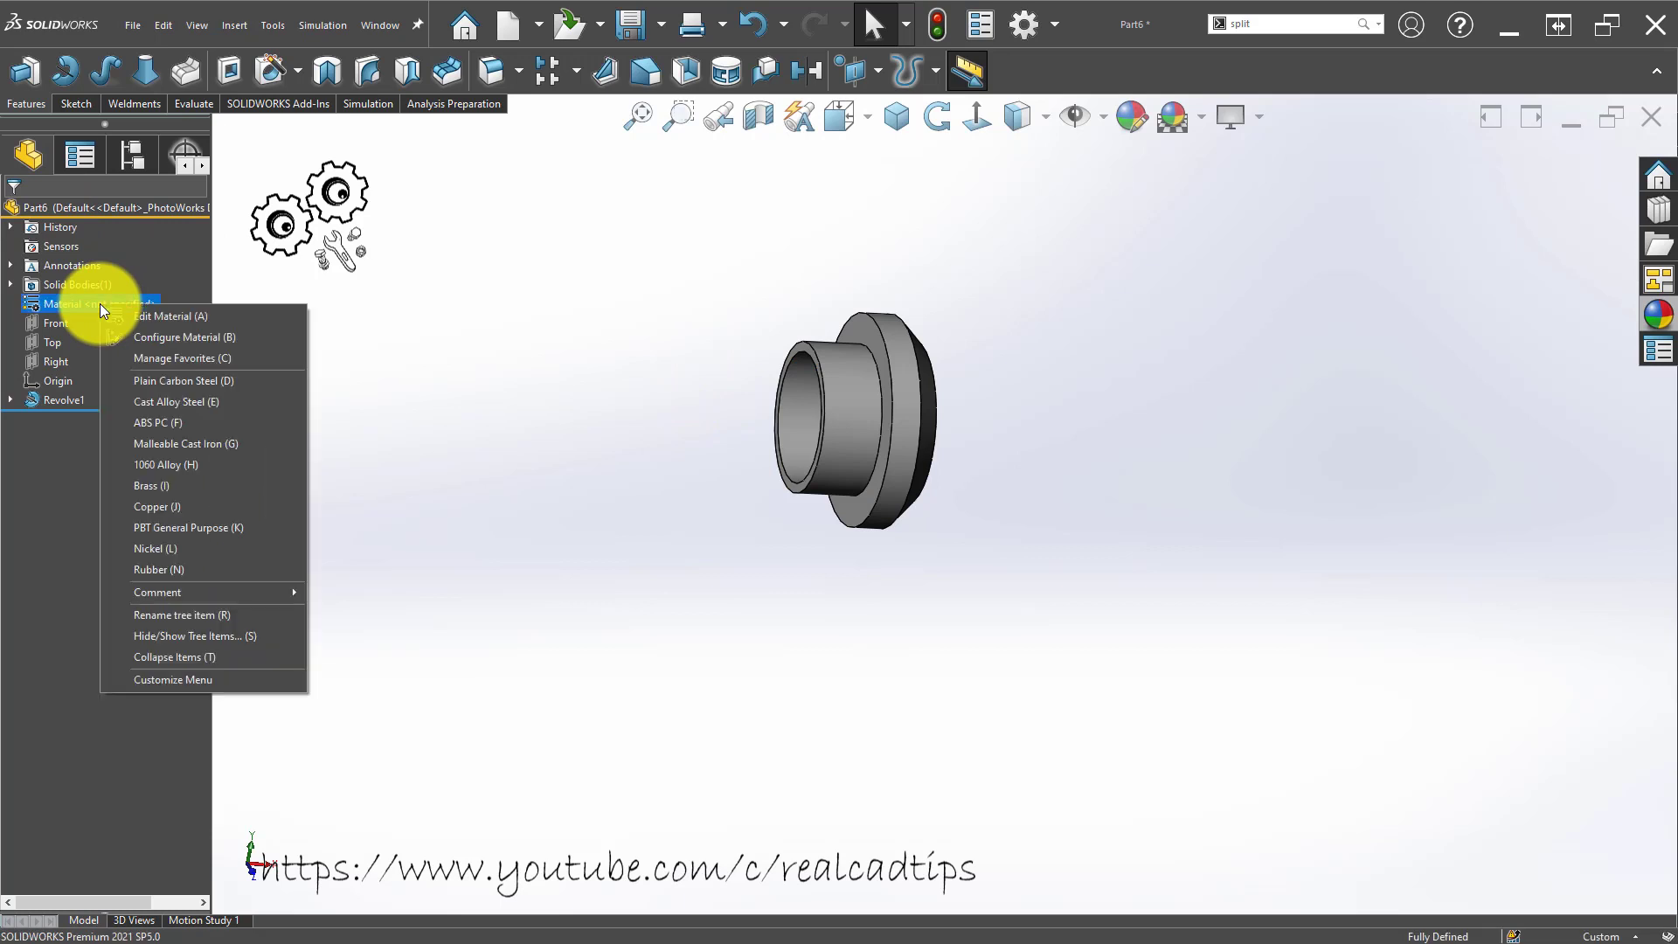
{"action": "left_click", "coordinate": [216, 384]}
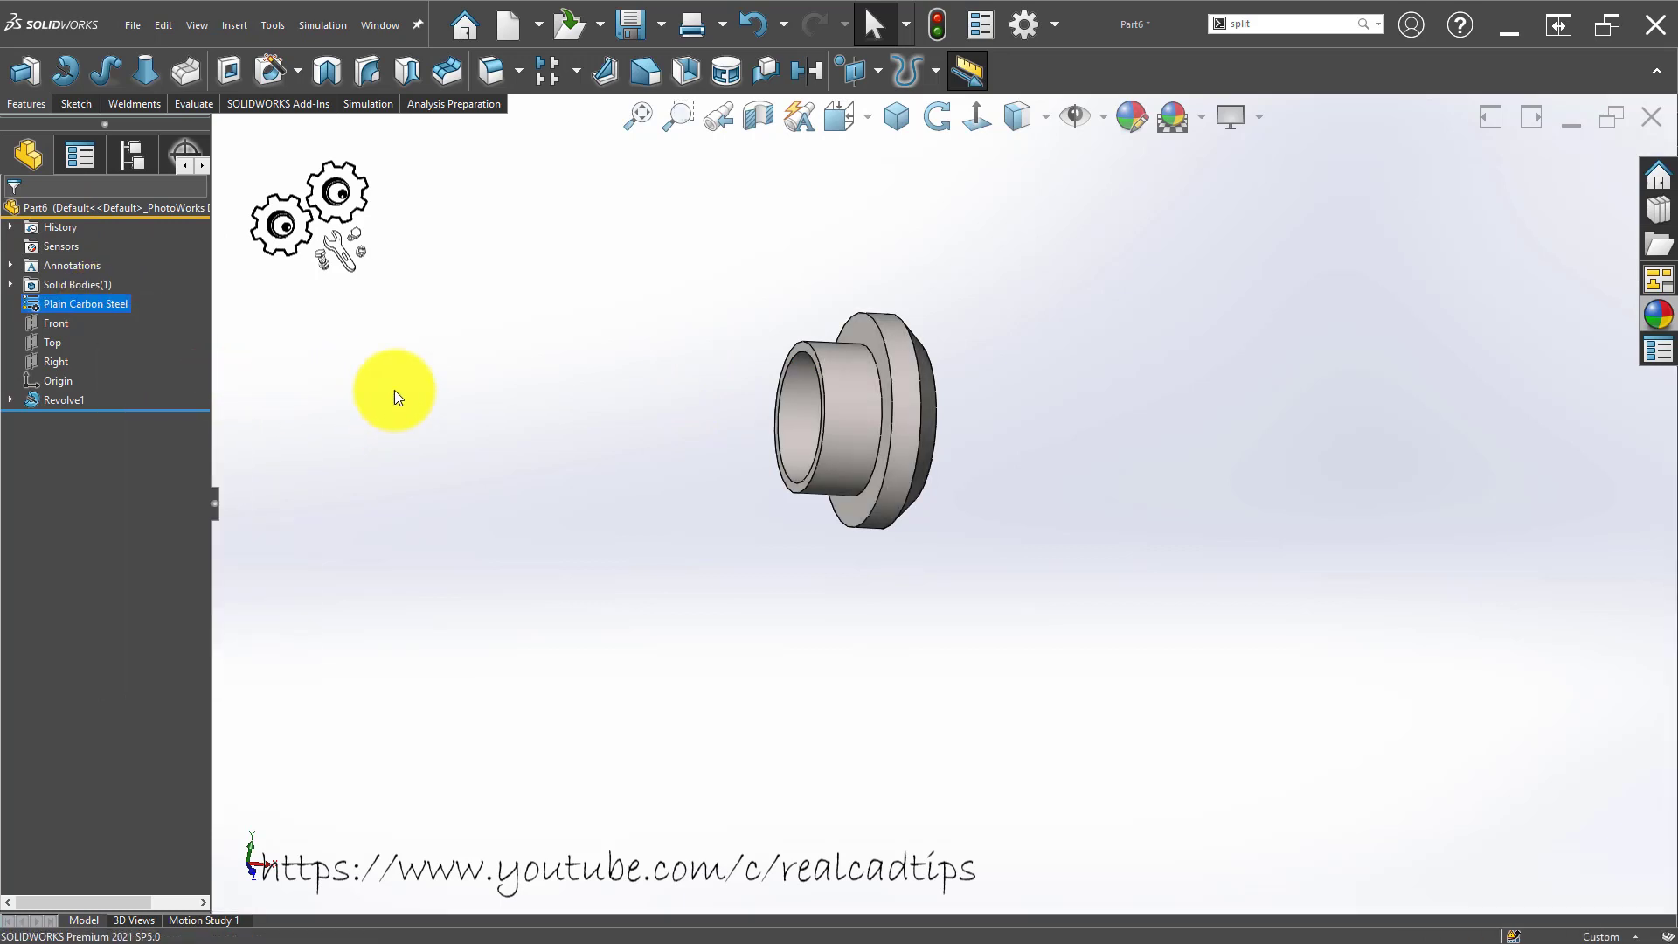
{"action": "right_click", "coordinate": [93, 203]}
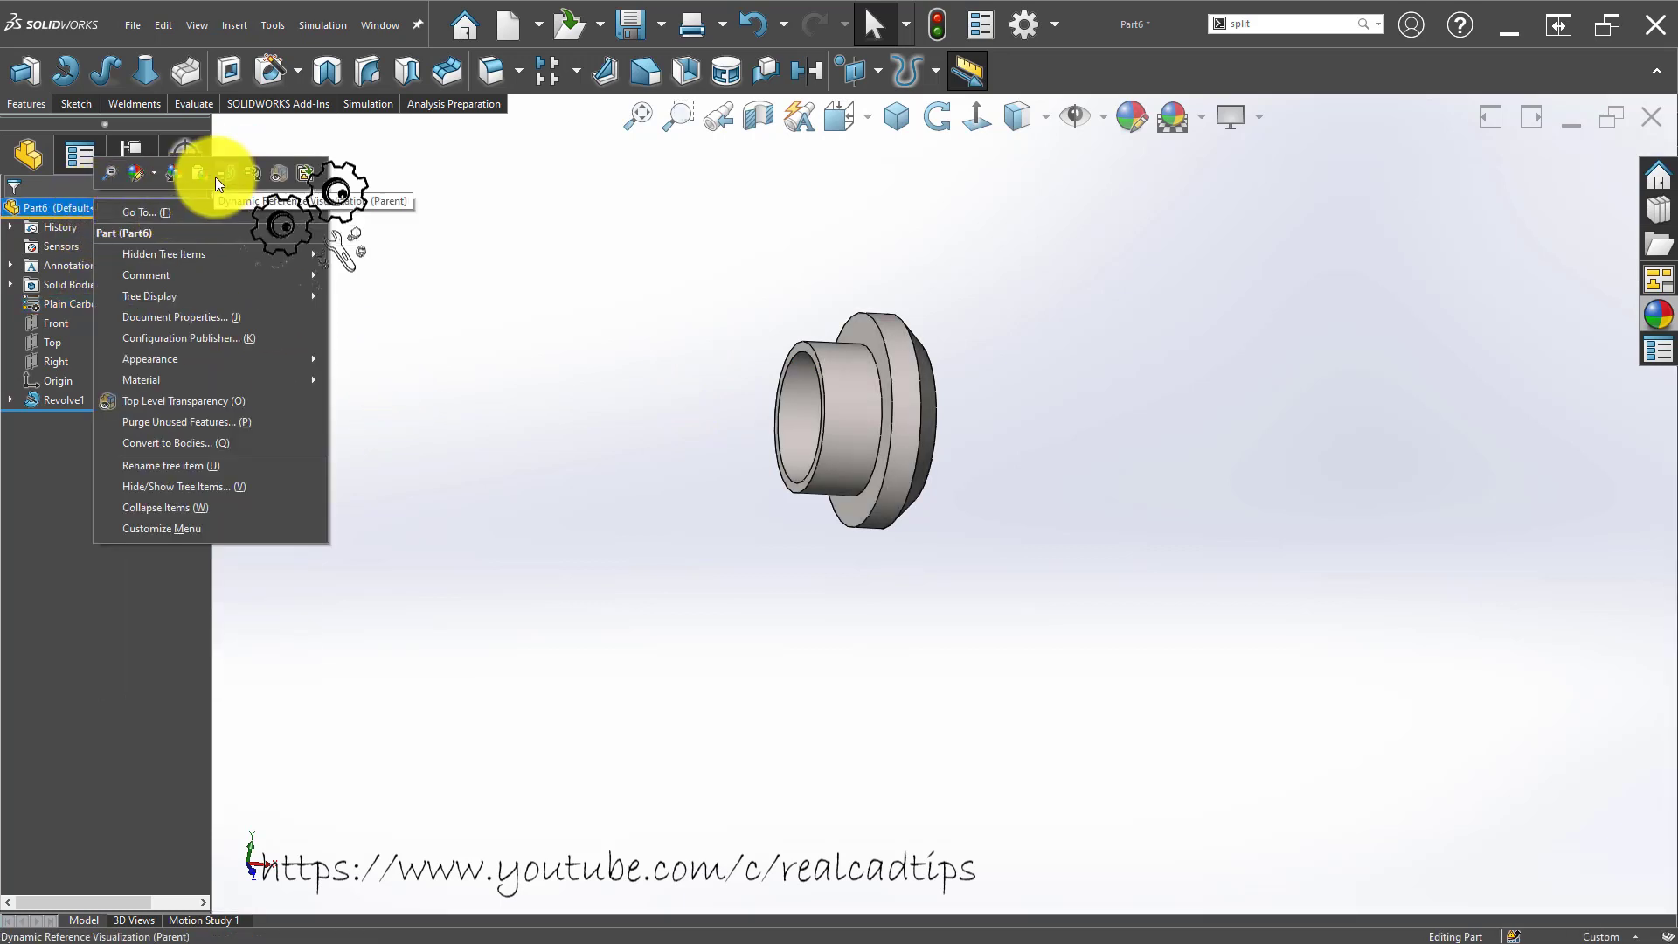
{"action": "left_click", "coordinate": [160, 180]}
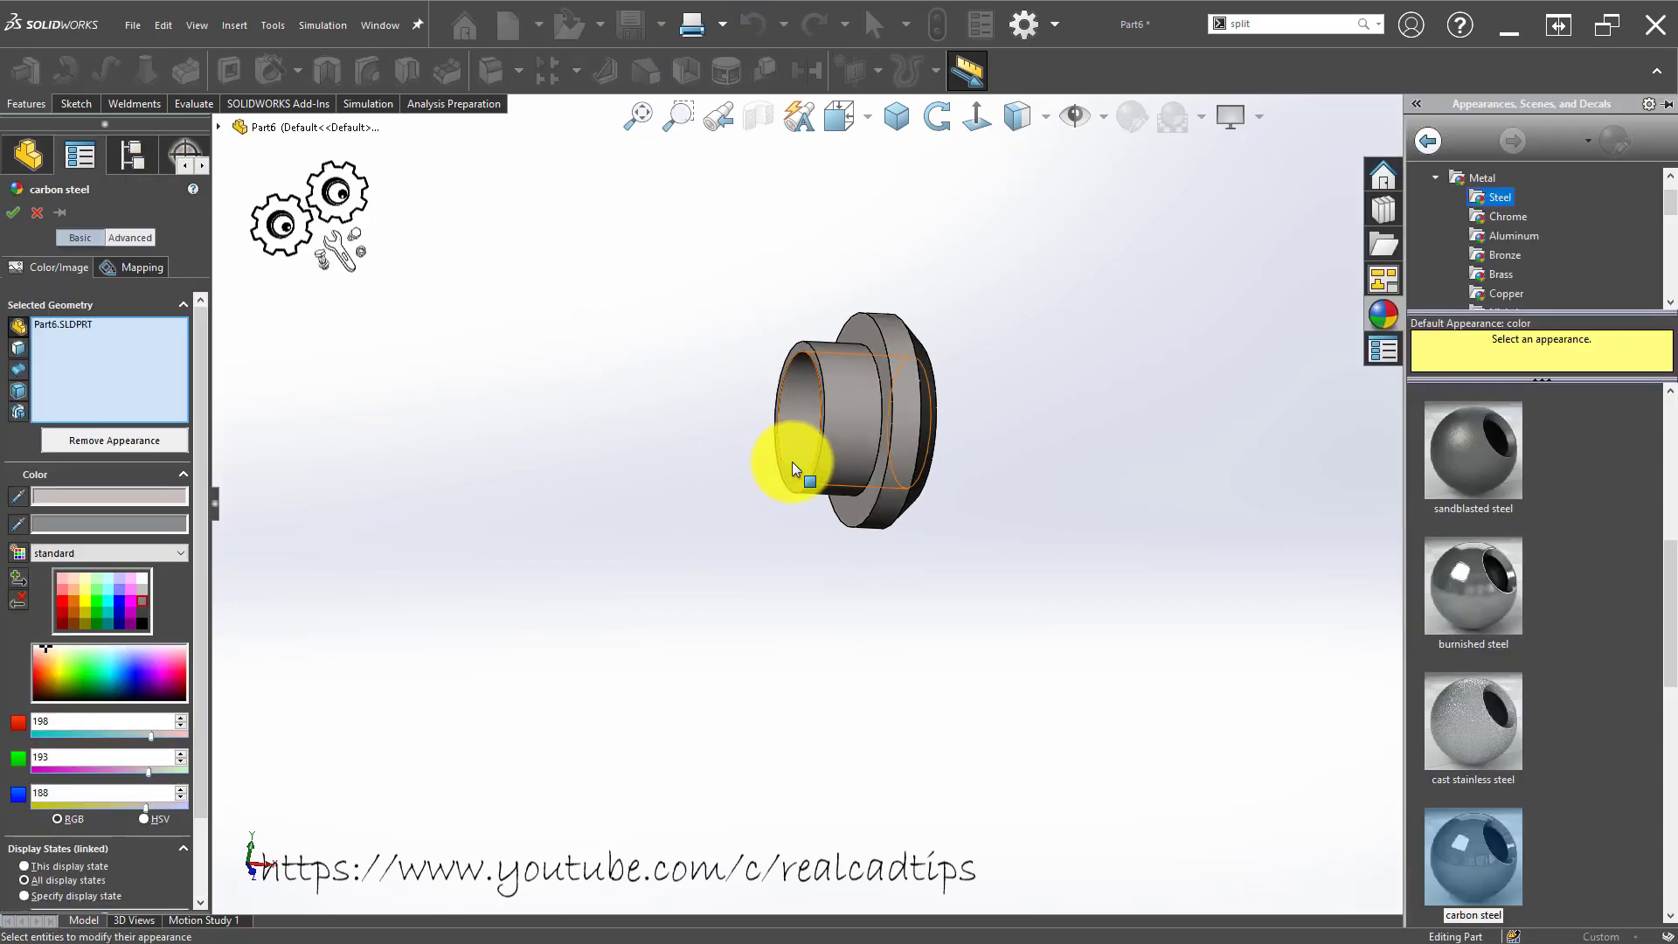
{"action": "left_click", "coordinate": [140, 601]}
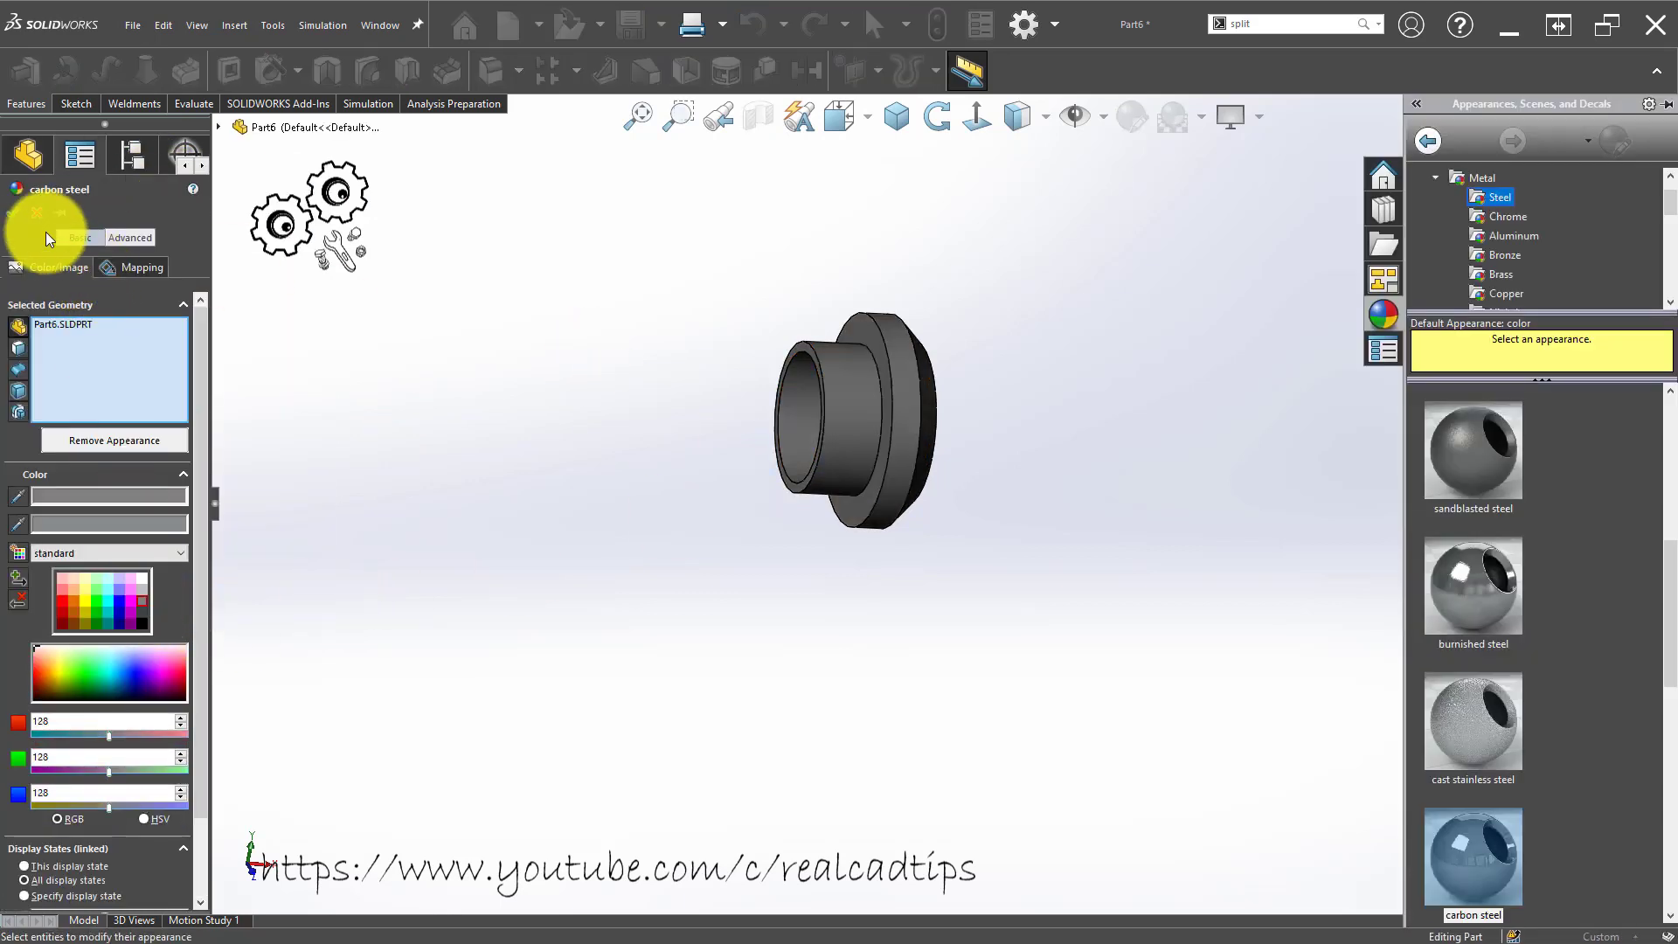
{"action": "left_click", "coordinate": [13, 213]}
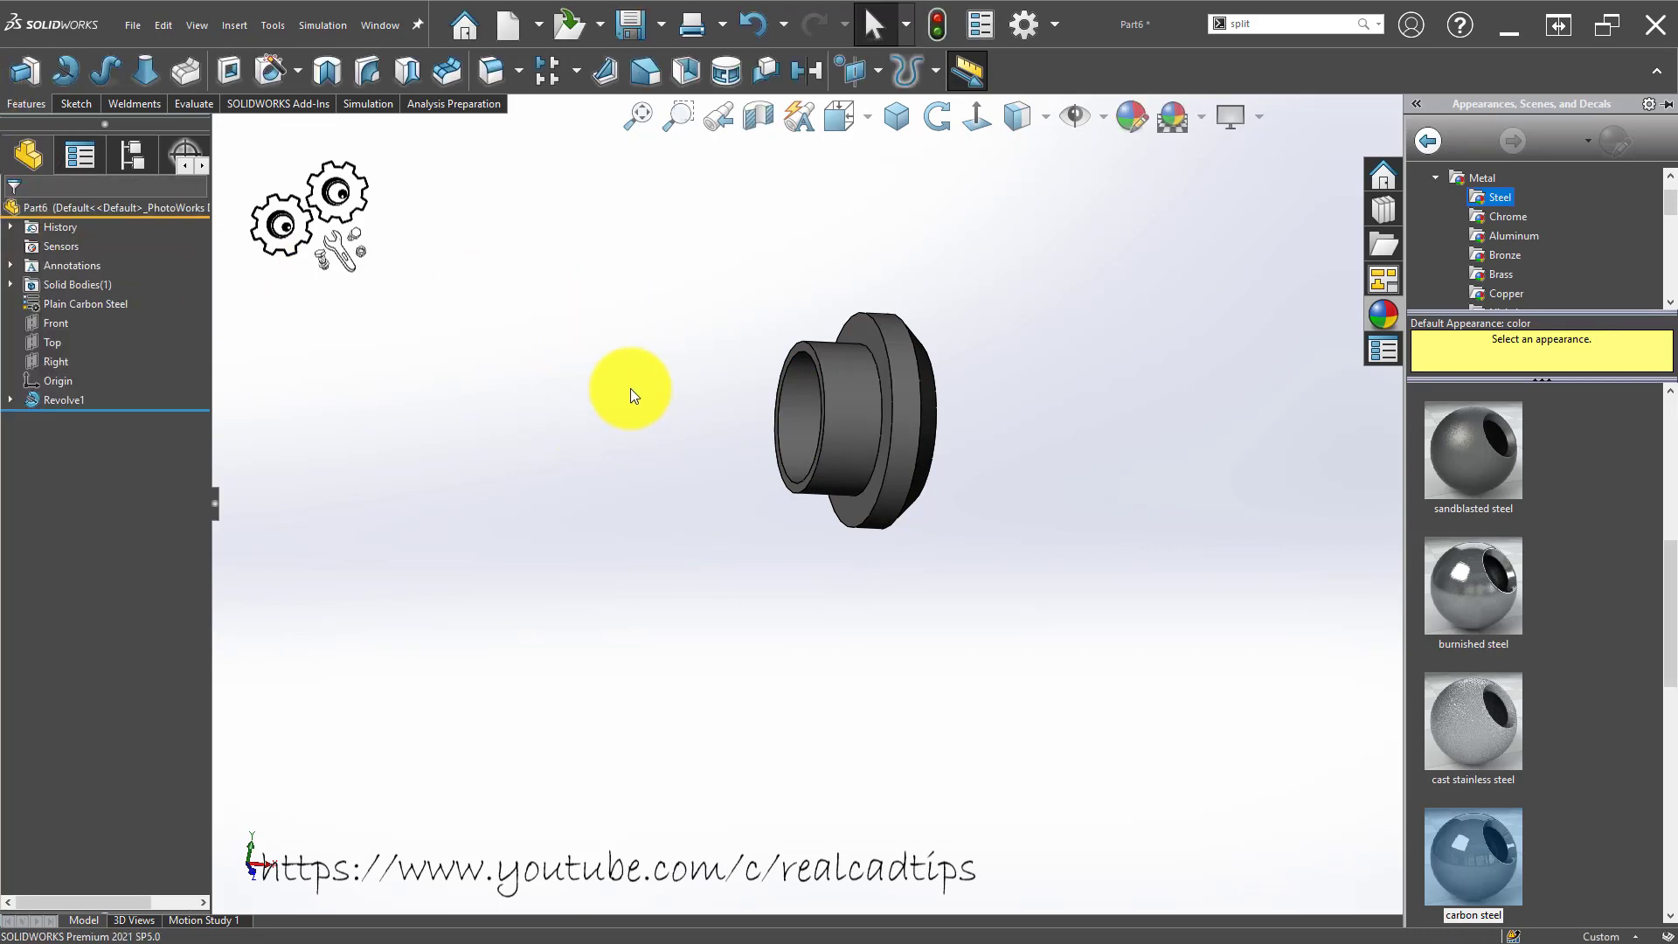
{"action": "left_click", "coordinate": [881, 127]}
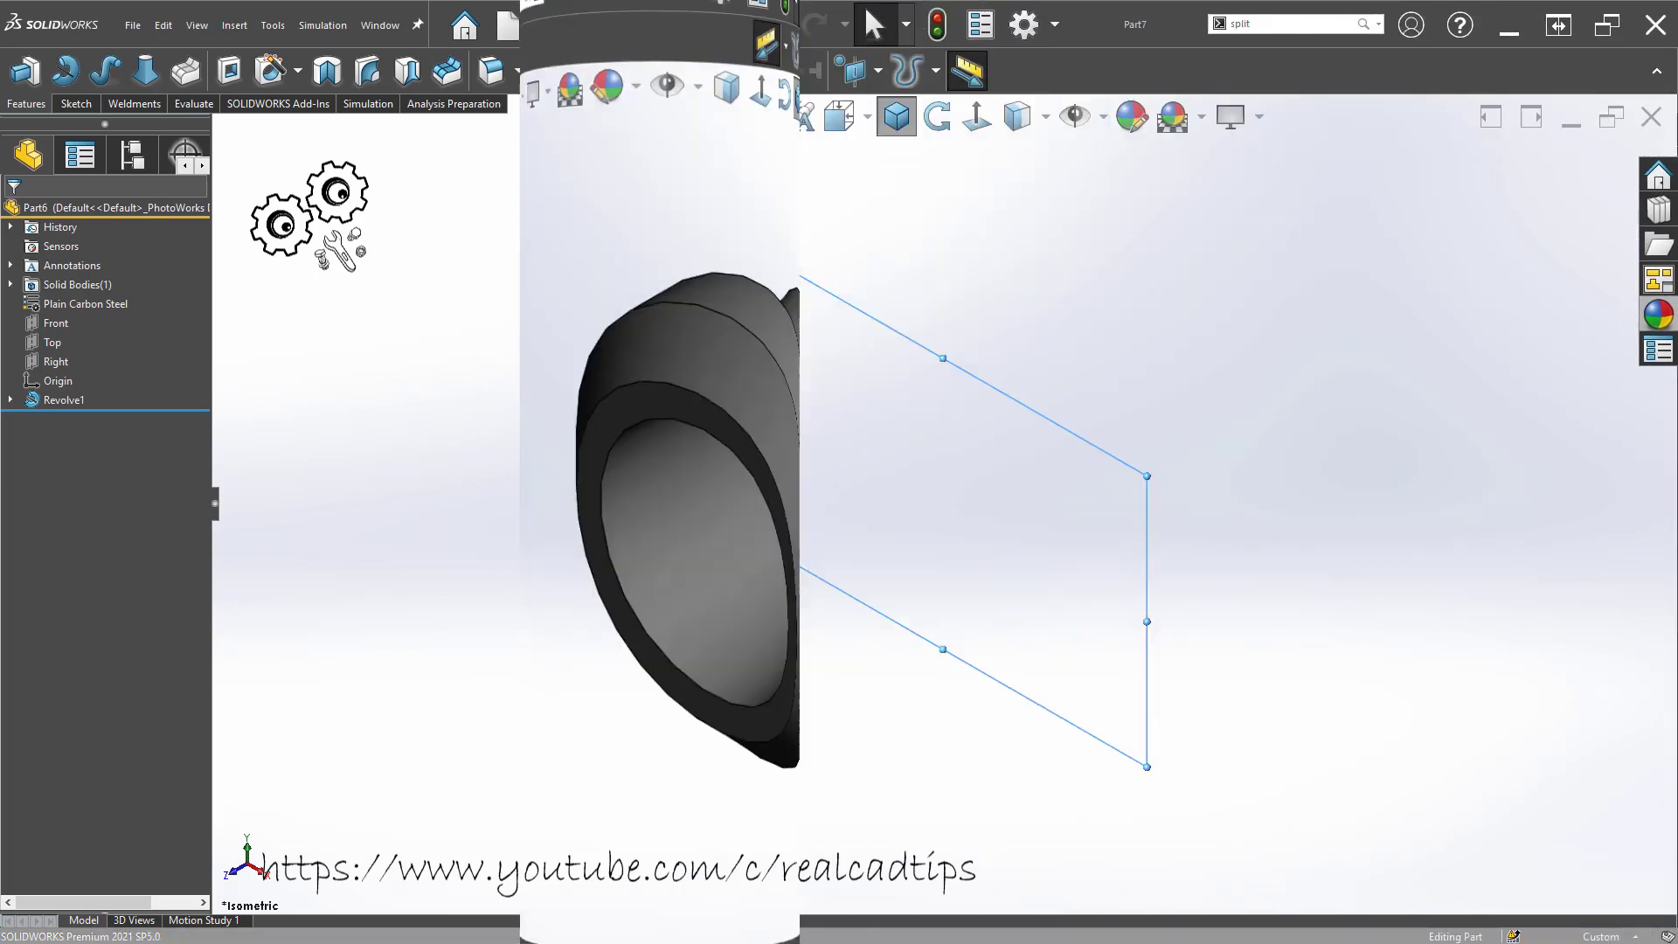
In a new part, sketch a six-sided polygon about 98 mm across flats on the Front plane, centered on the origin with a vertex straight up.
{"action": "right_click", "coordinate": [55, 302]}
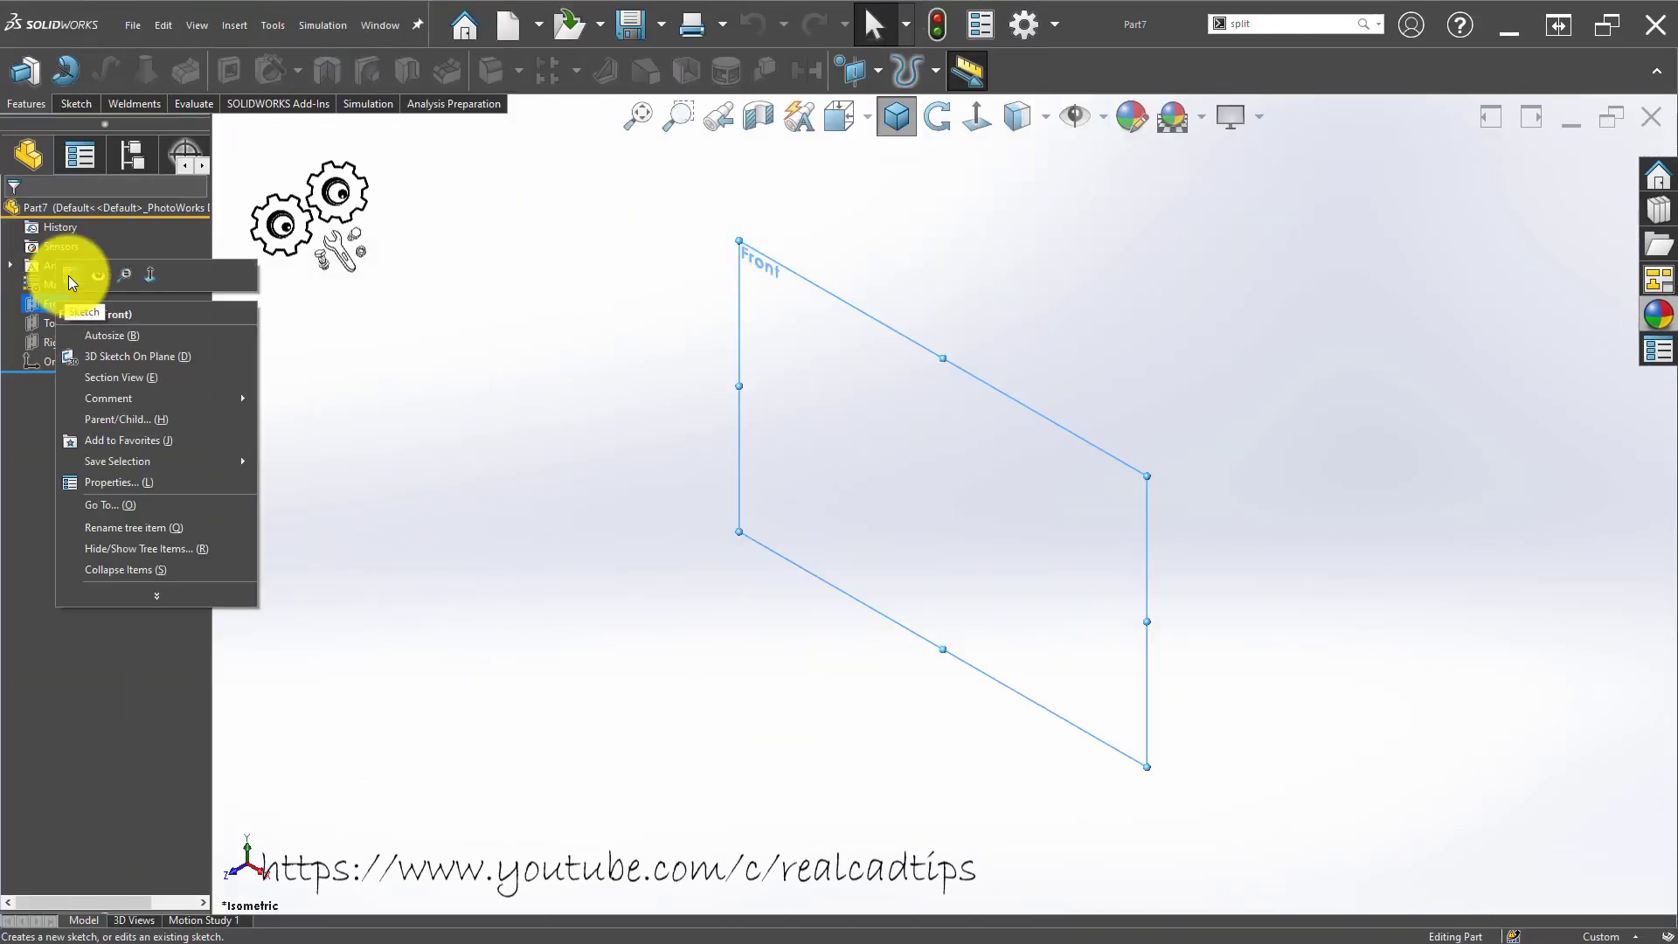
{"action": "left_click", "coordinate": [68, 275]}
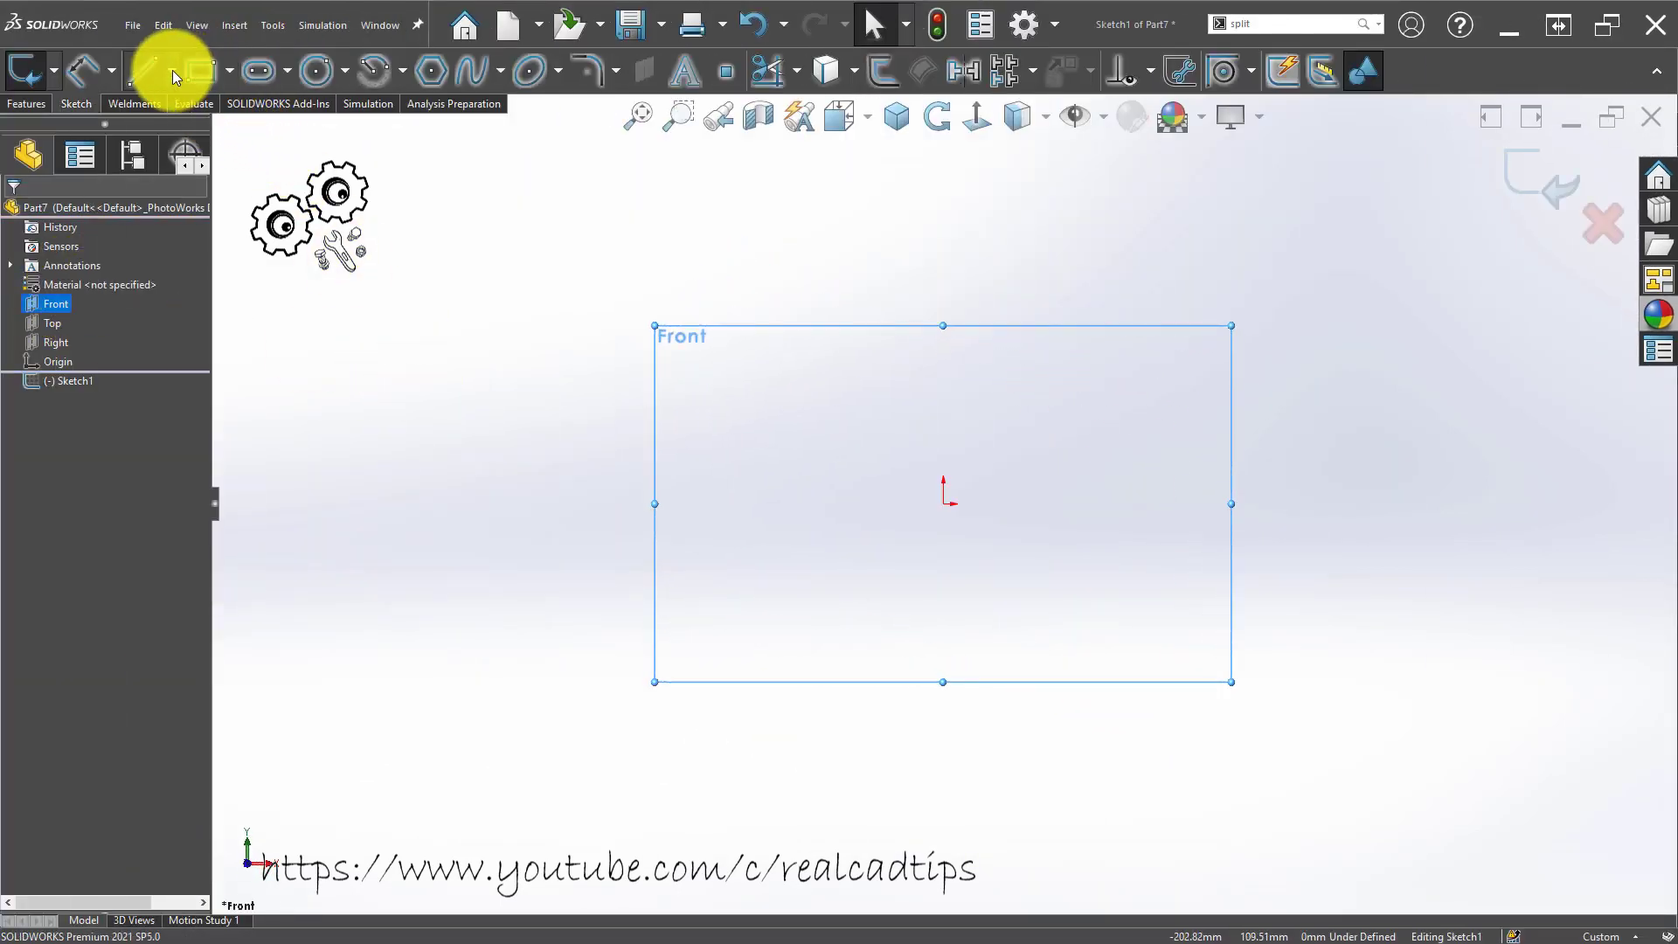
{"action": "left_click", "coordinate": [444, 84]}
{"action": "left_click", "coordinate": [944, 504]}
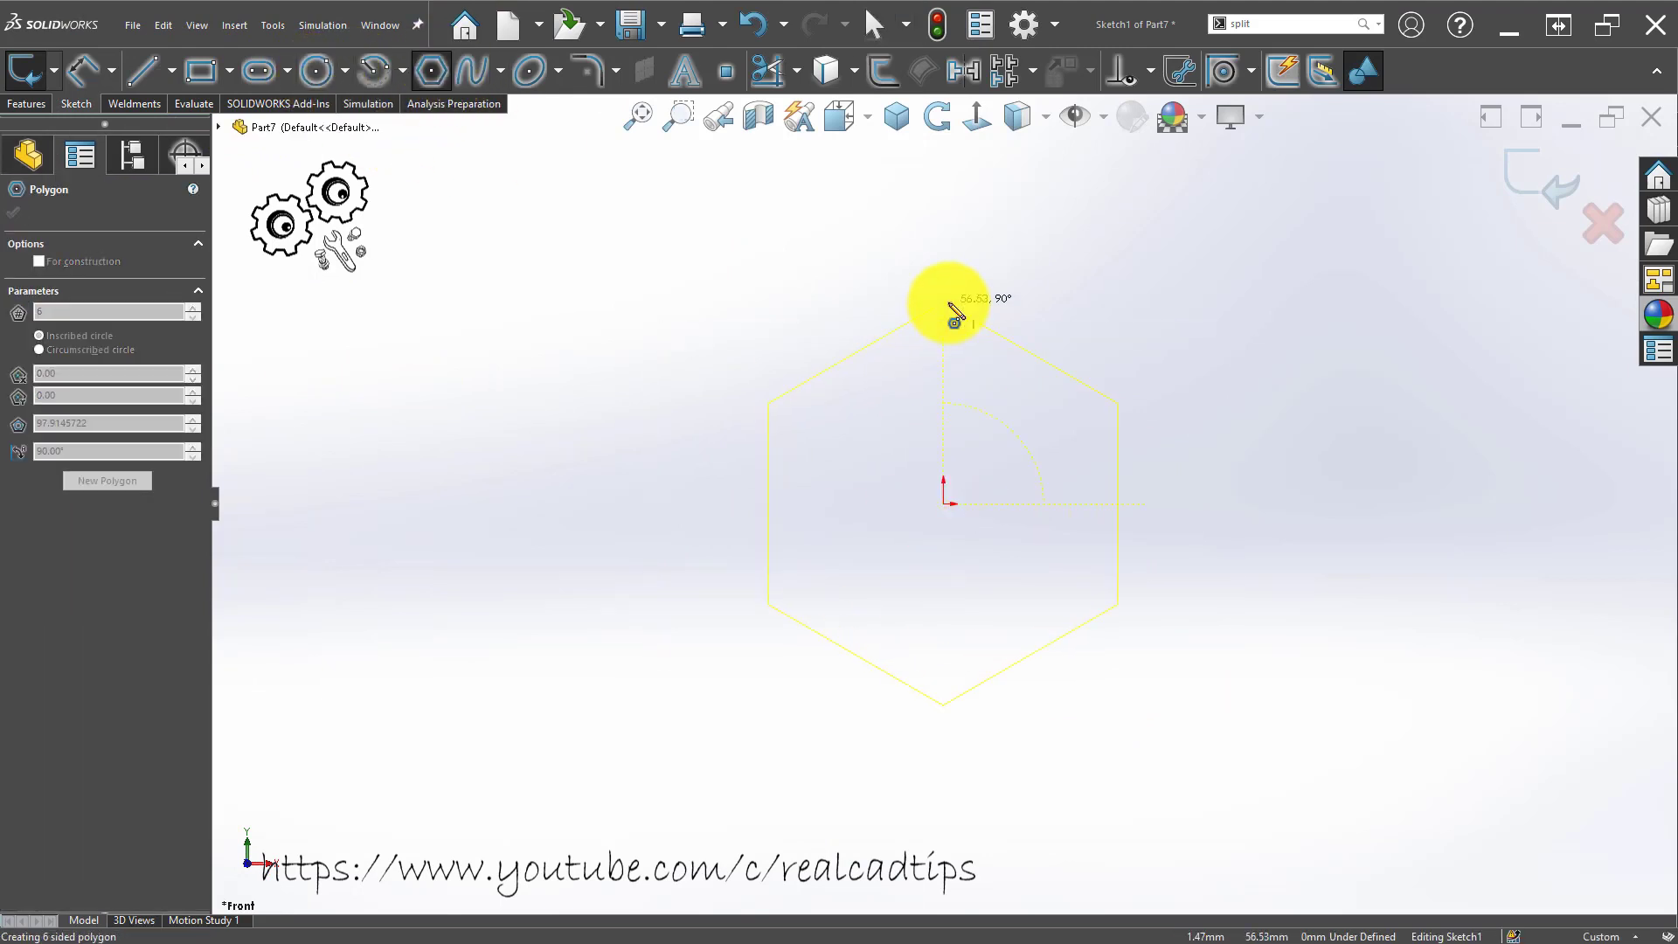
{"action": "left_click", "coordinate": [949, 303]}
Dimension the hexagon 10 mm across its two upright sides and add a vertical relation to one of them.
{"action": "right_click_drag", "start_coordinate": [686, 556], "coordinate": [691, 474]}
{"action": "left_click", "coordinate": [769, 424]}
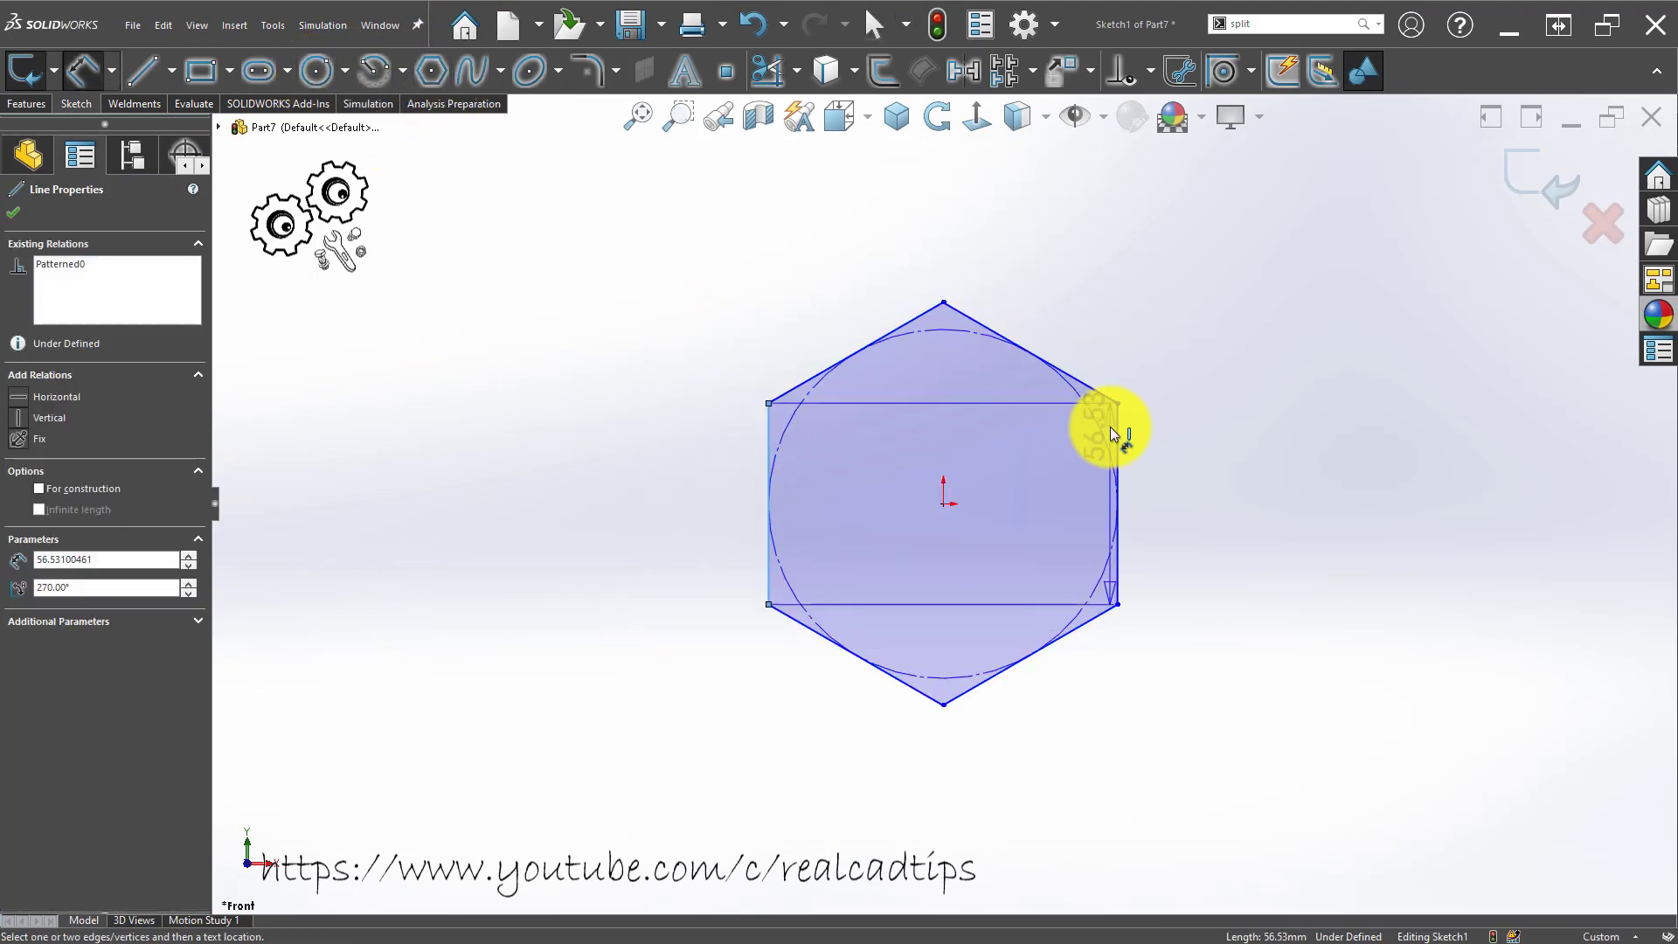
{"action": "left_click", "coordinate": [1116, 421]}
{"action": "left_click", "coordinate": [934, 216]}
{"action": "type", "text": "1"}
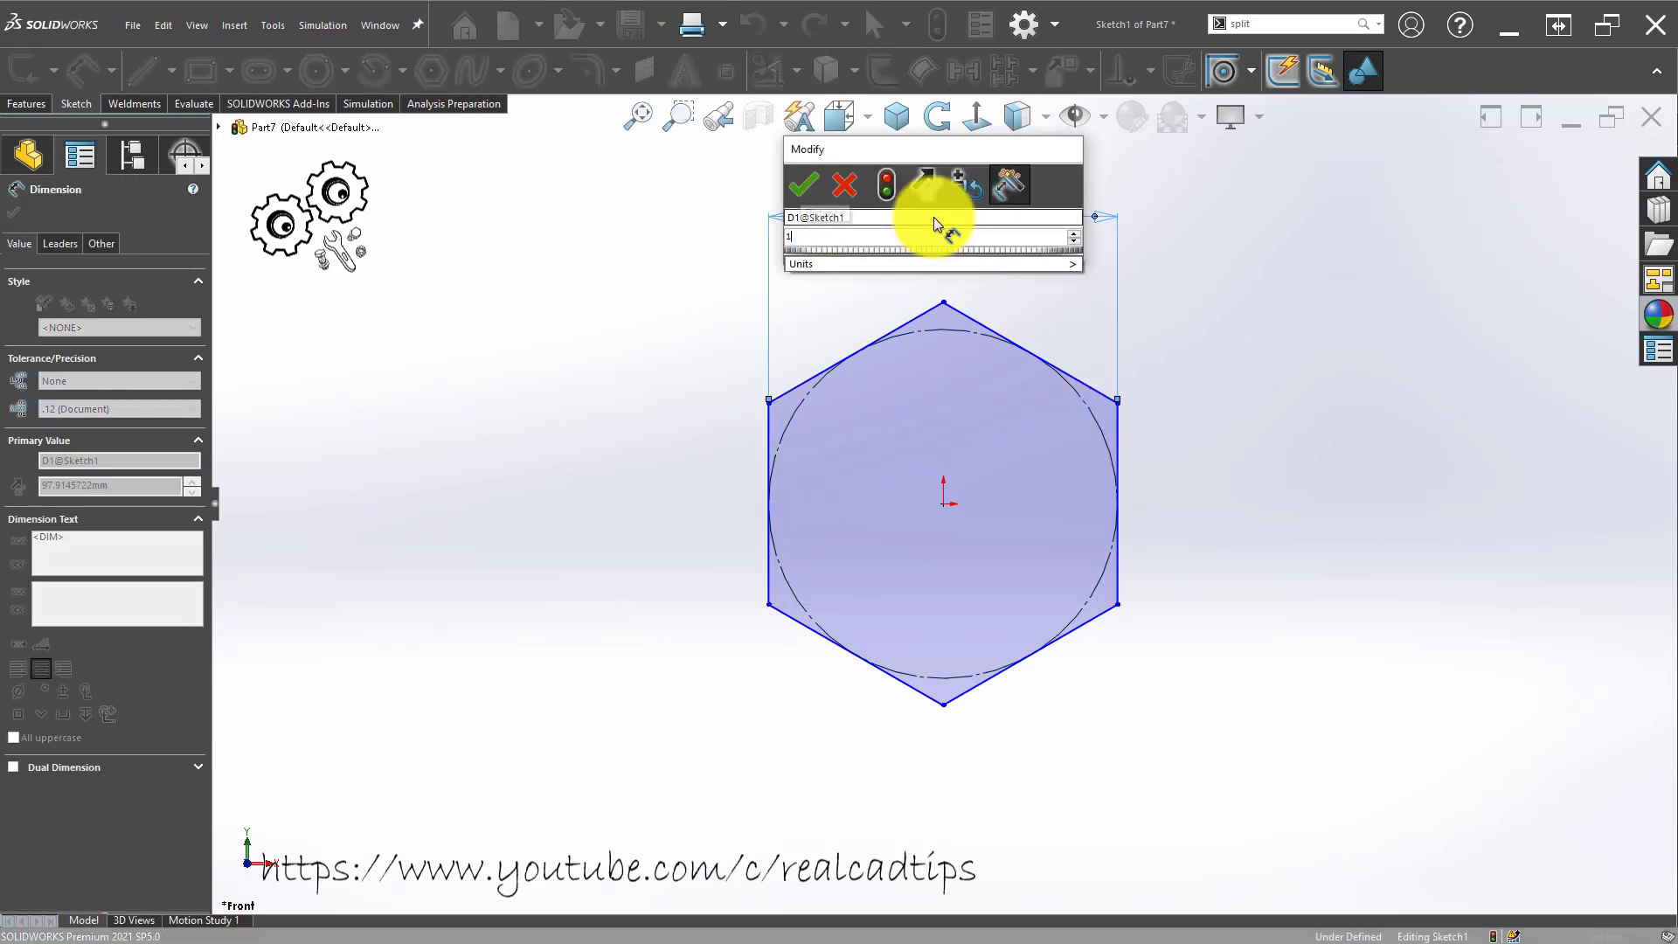
{"action": "type", "text": "0"}
{"action": "key", "text": "Return"}
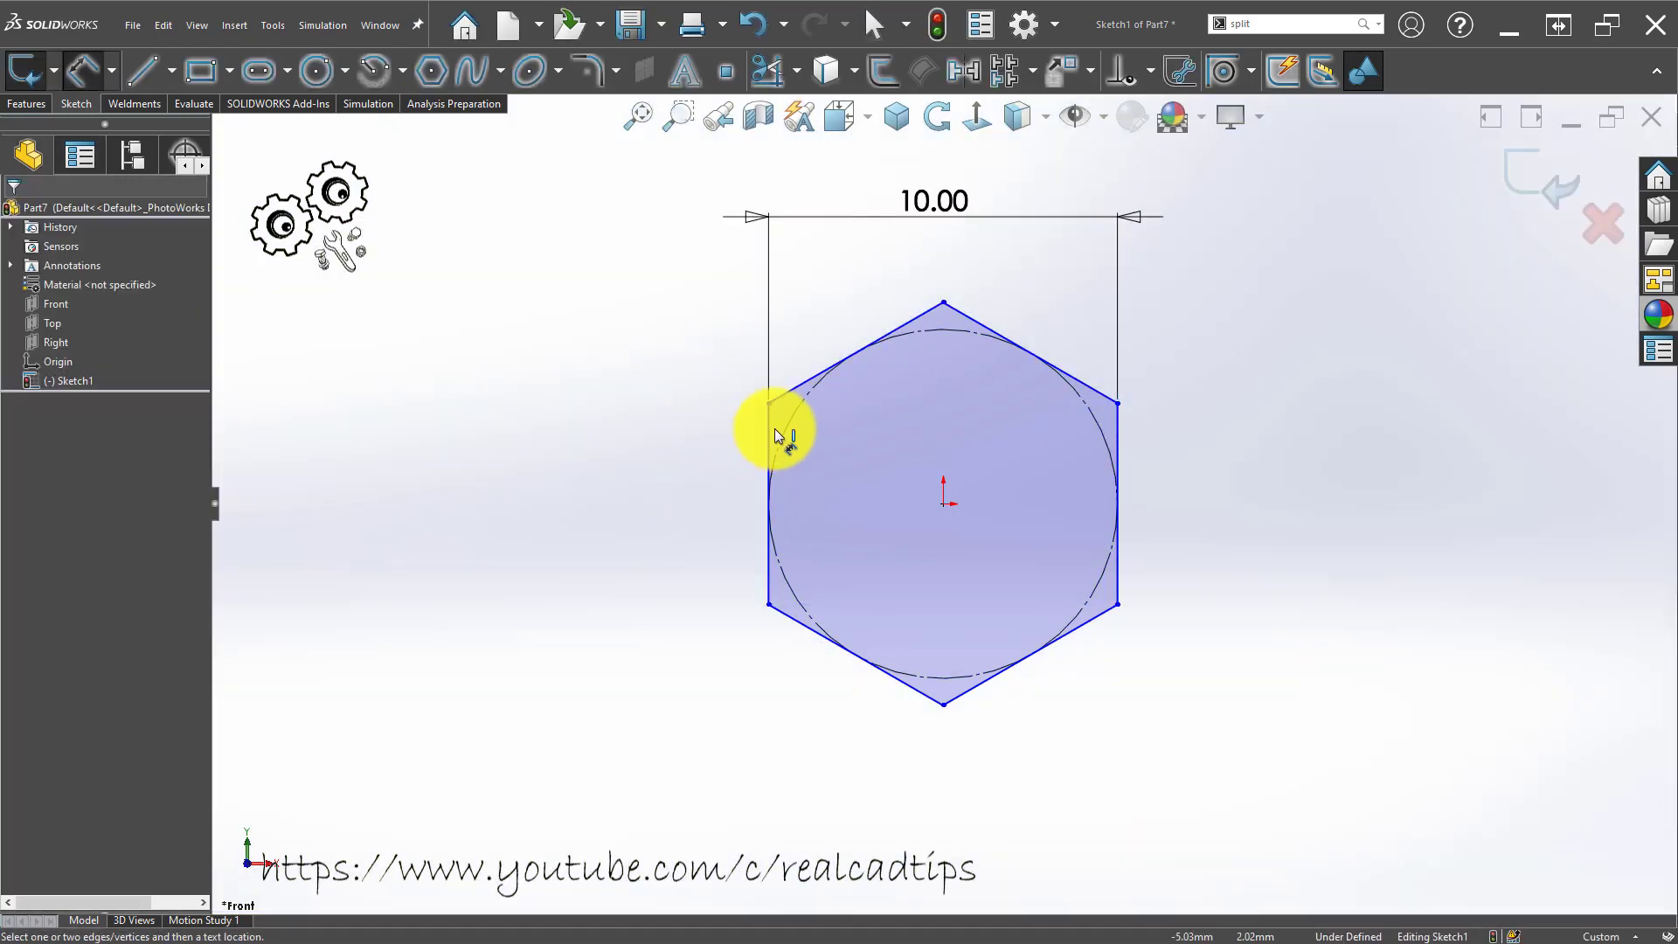
{"action": "key", "text": "Escape"}
{"action": "left_click", "coordinate": [773, 437]}
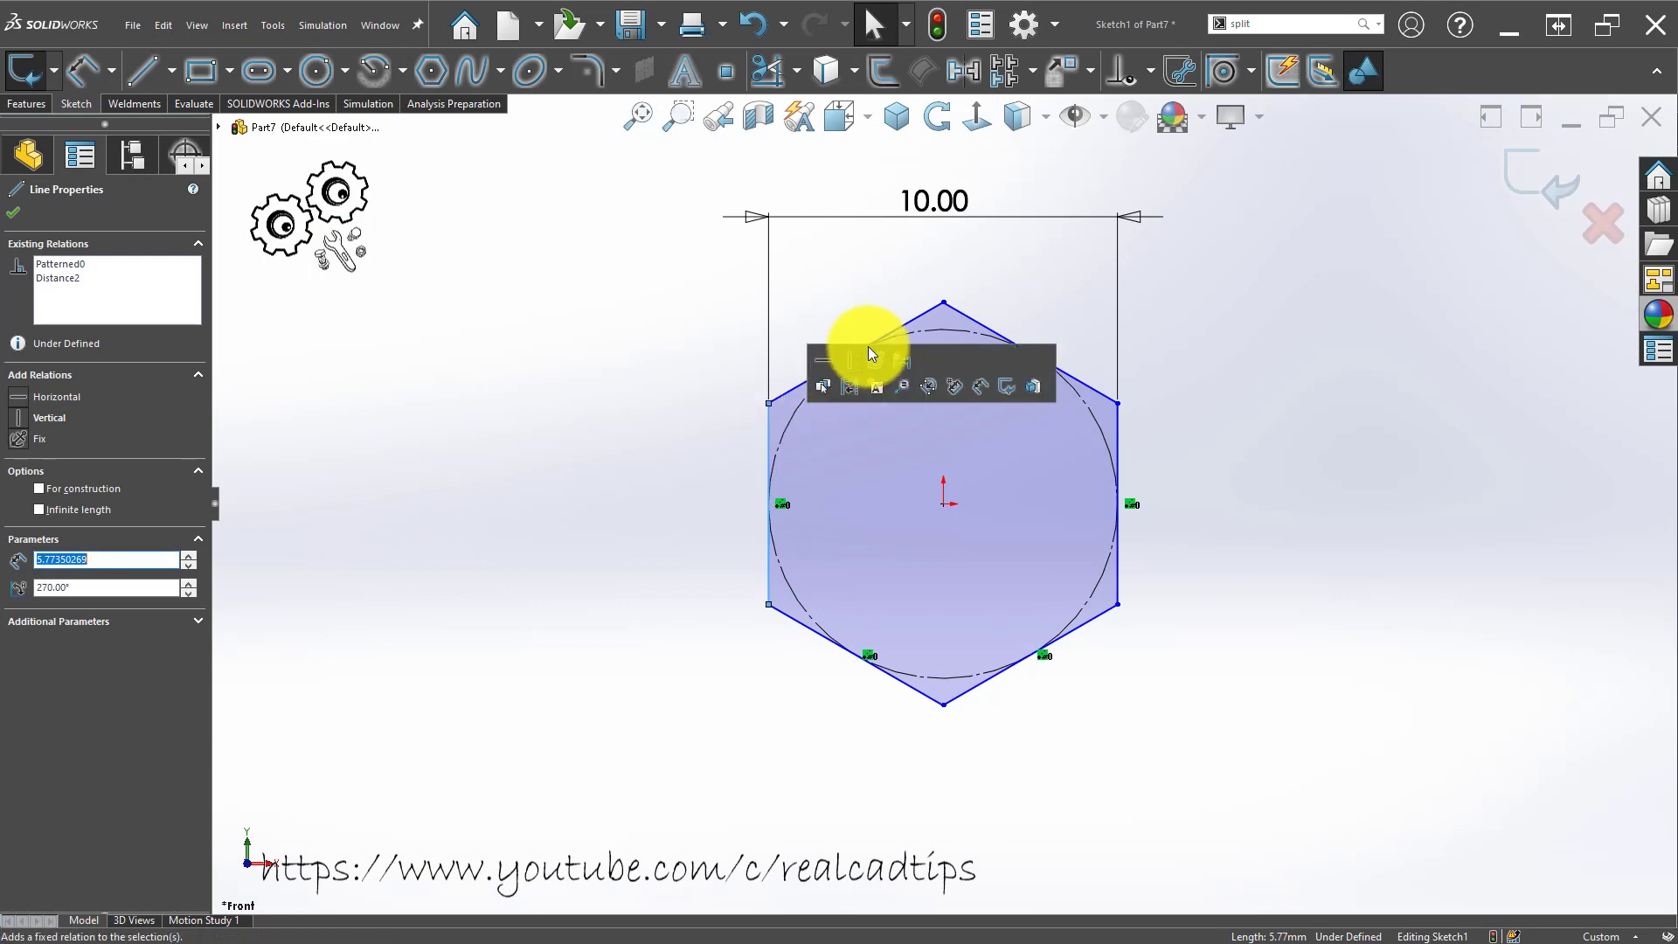
{"action": "left_click", "coordinate": [851, 360]}
Extrude the hexagon to a blind depth of 11 mm in the reversed direction.
{"action": "left_click", "coordinate": [21, 108]}
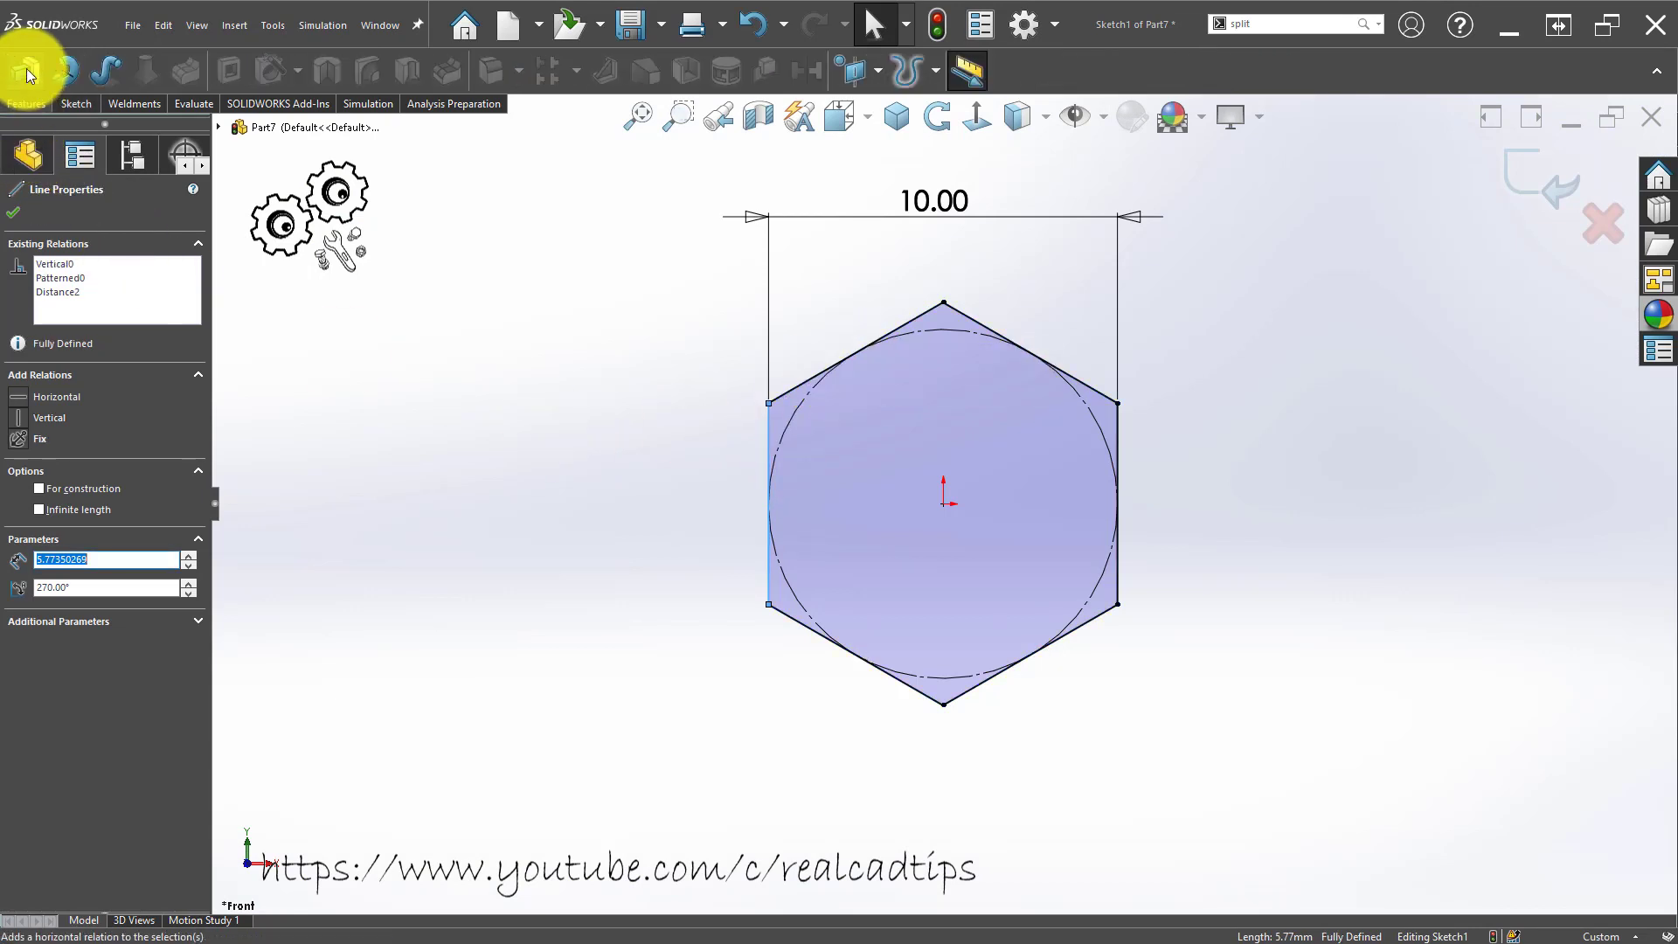
{"action": "left_click", "coordinate": [27, 68]}
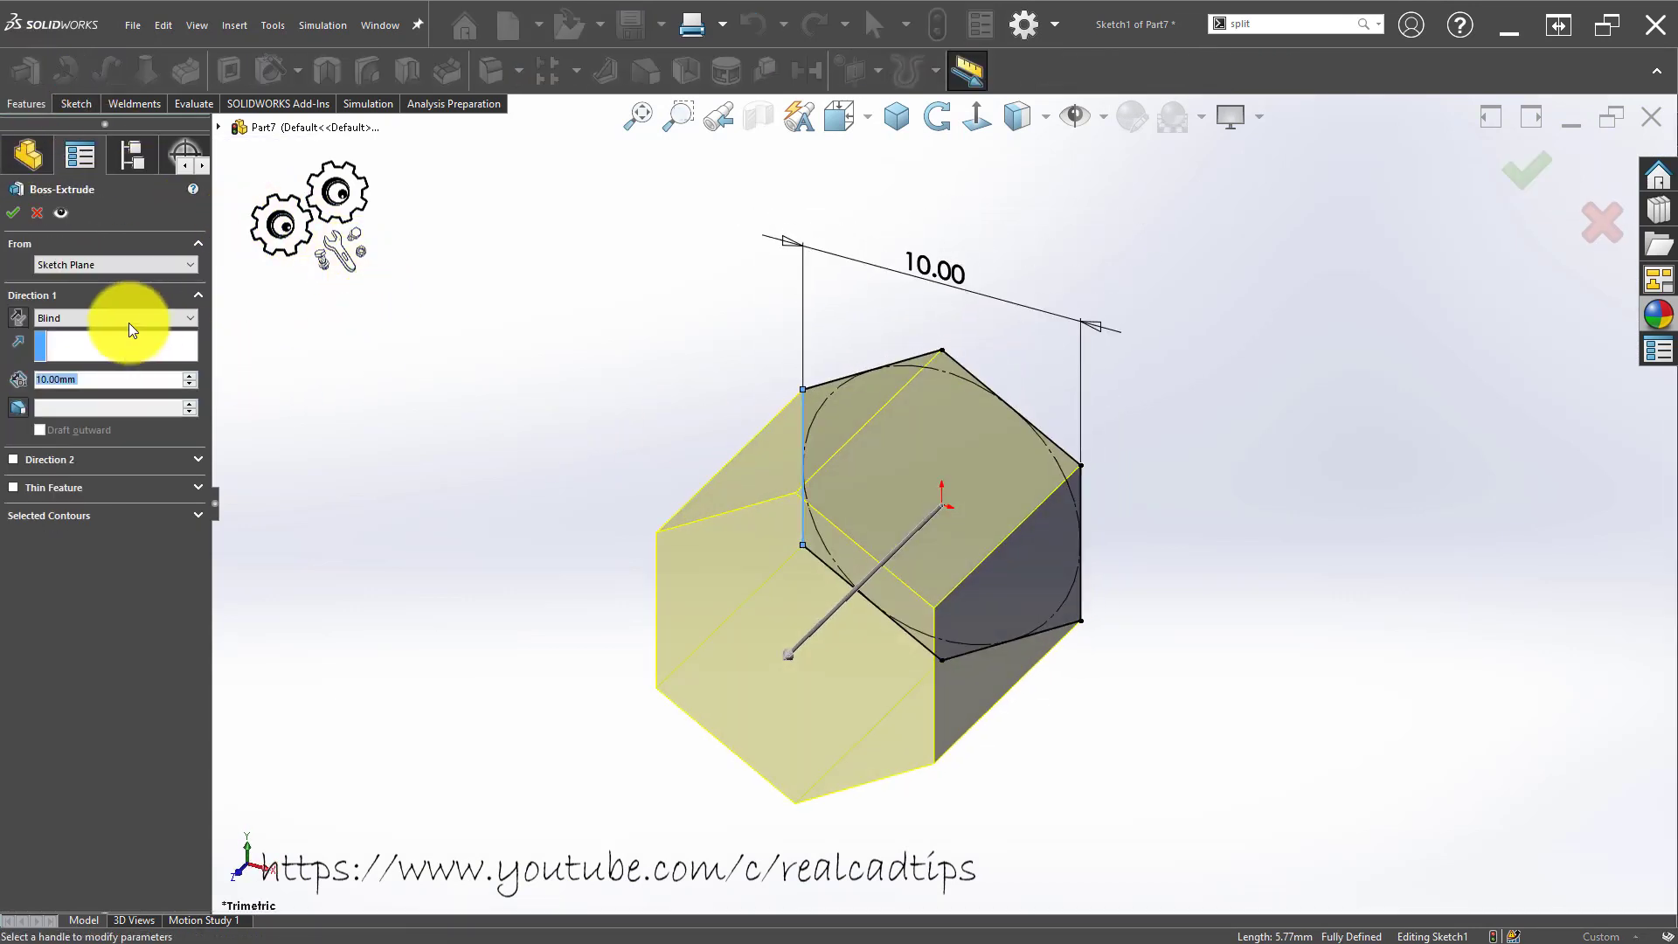
{"action": "left_click", "coordinate": [17, 318]}
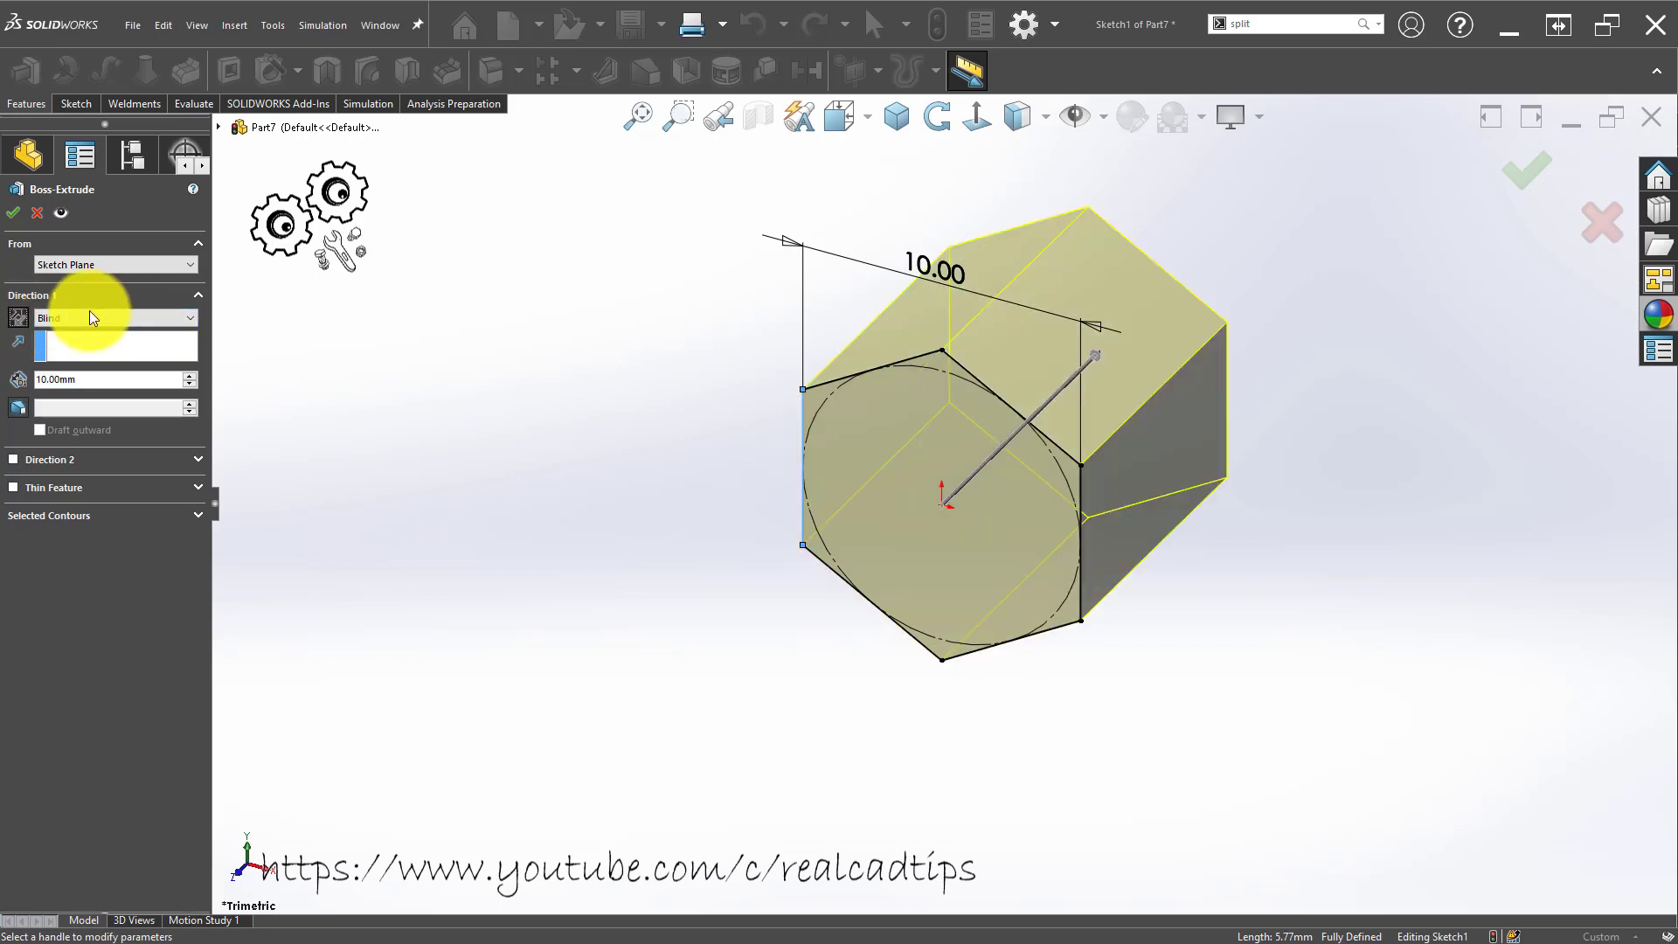
{"action": "left_click_drag", "start_coordinate": [81, 380], "coordinate": [10, 371]}
{"action": "type", "text": "11"}
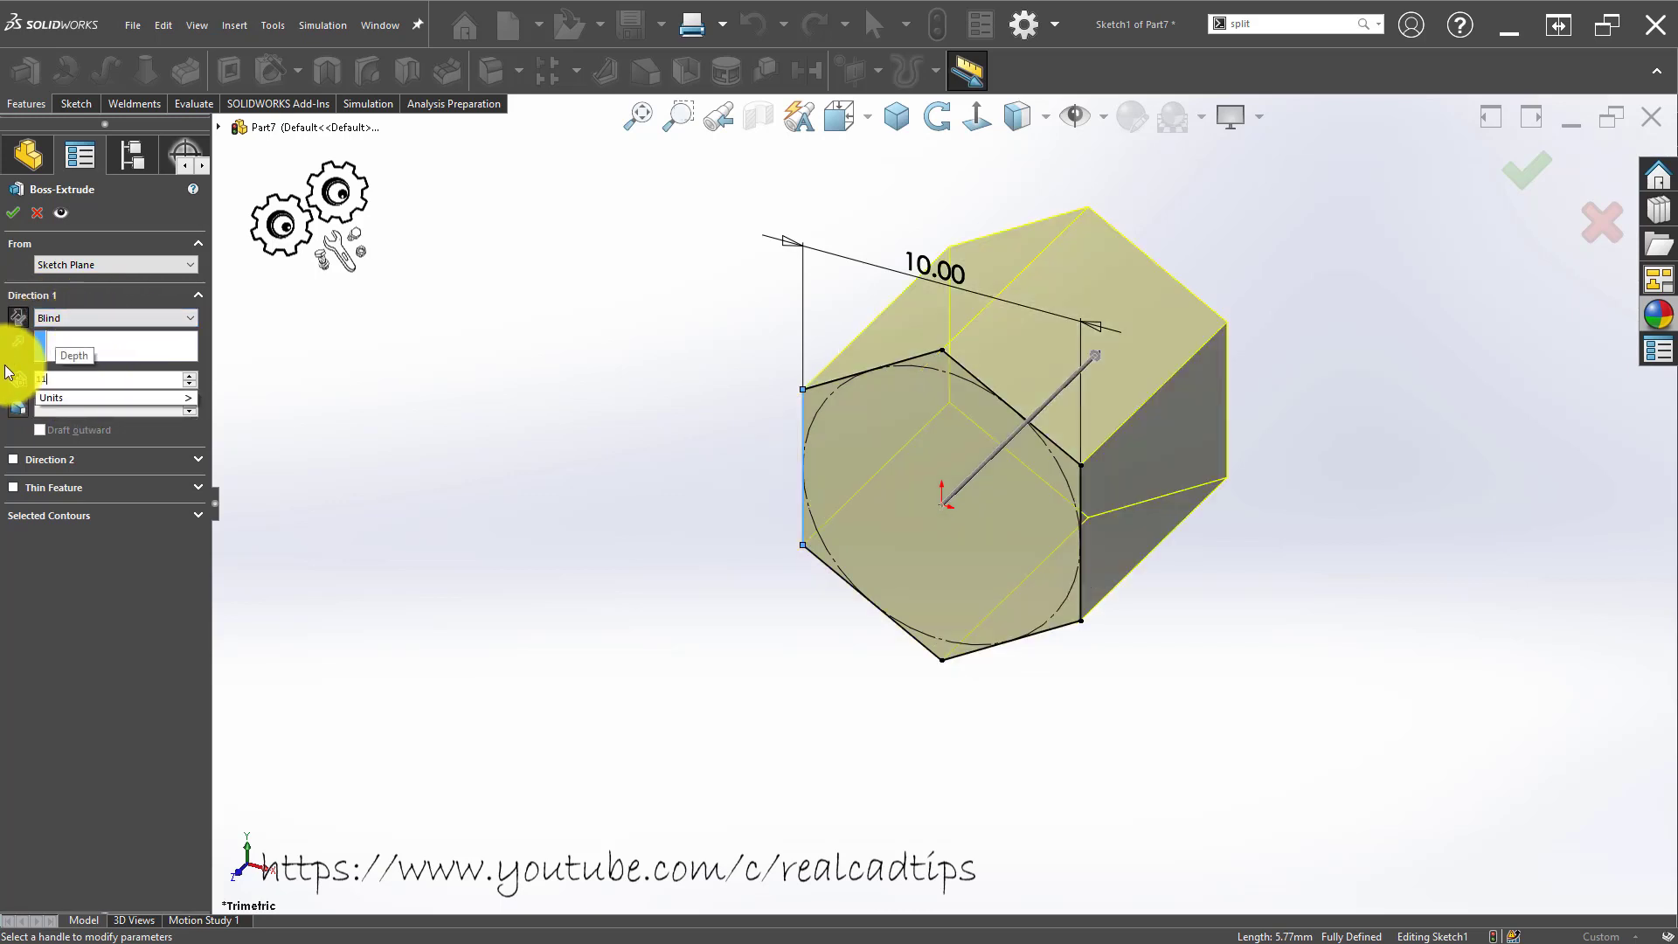
{"action": "key", "text": "Return"}
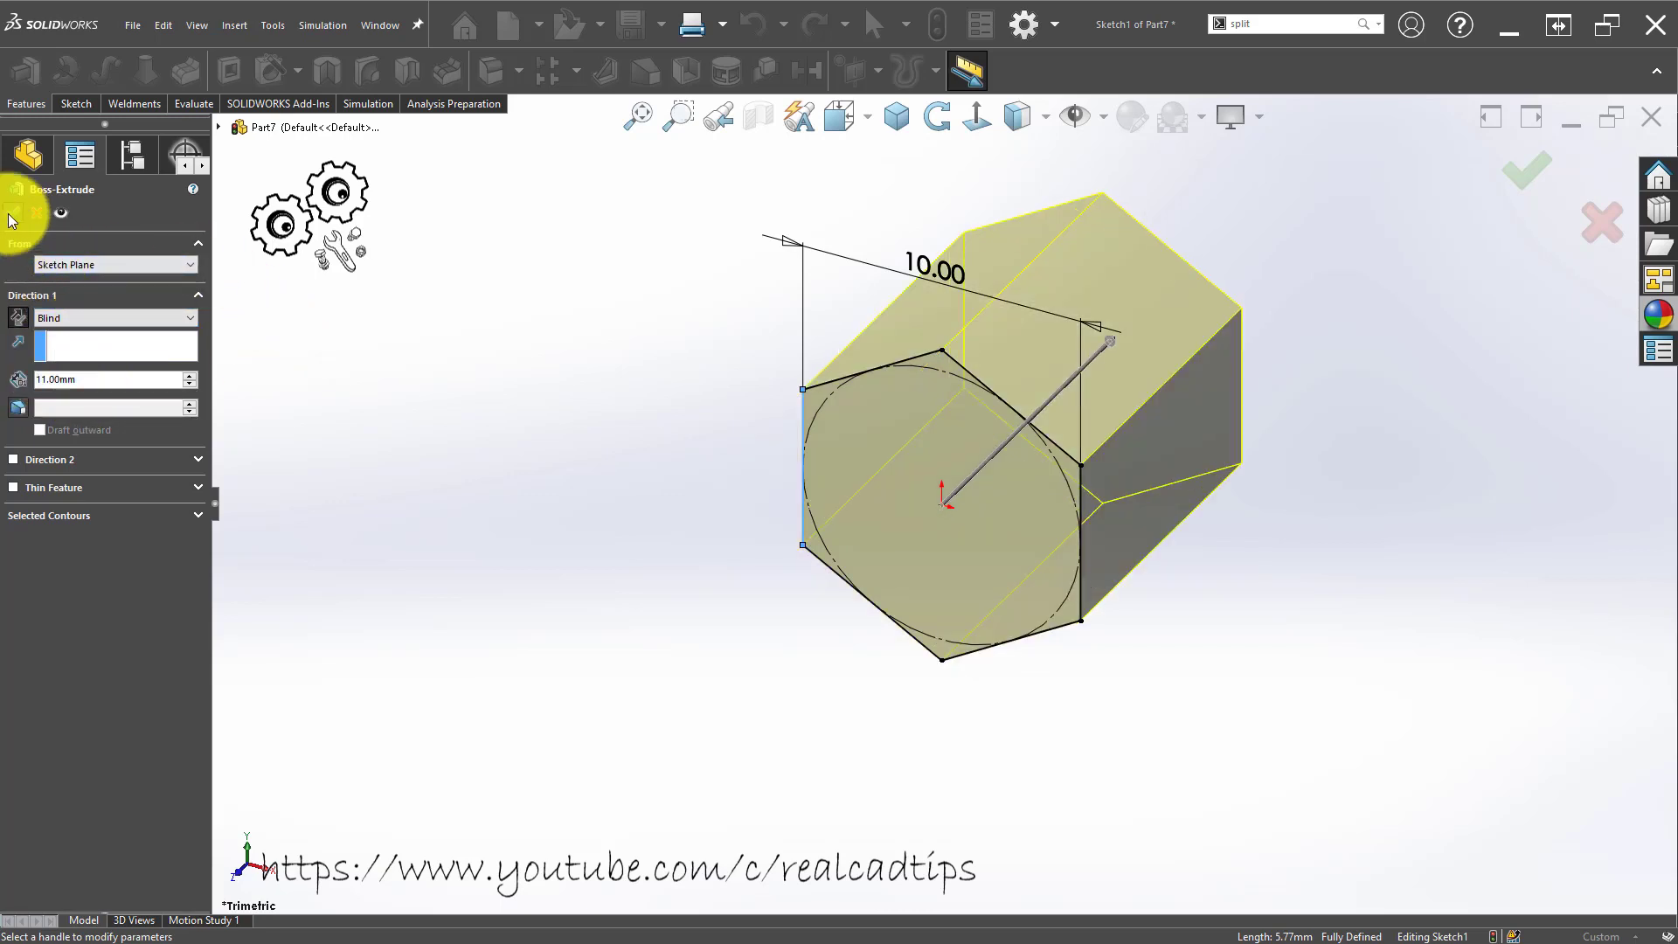
{"action": "left_click", "coordinate": [14, 212]}
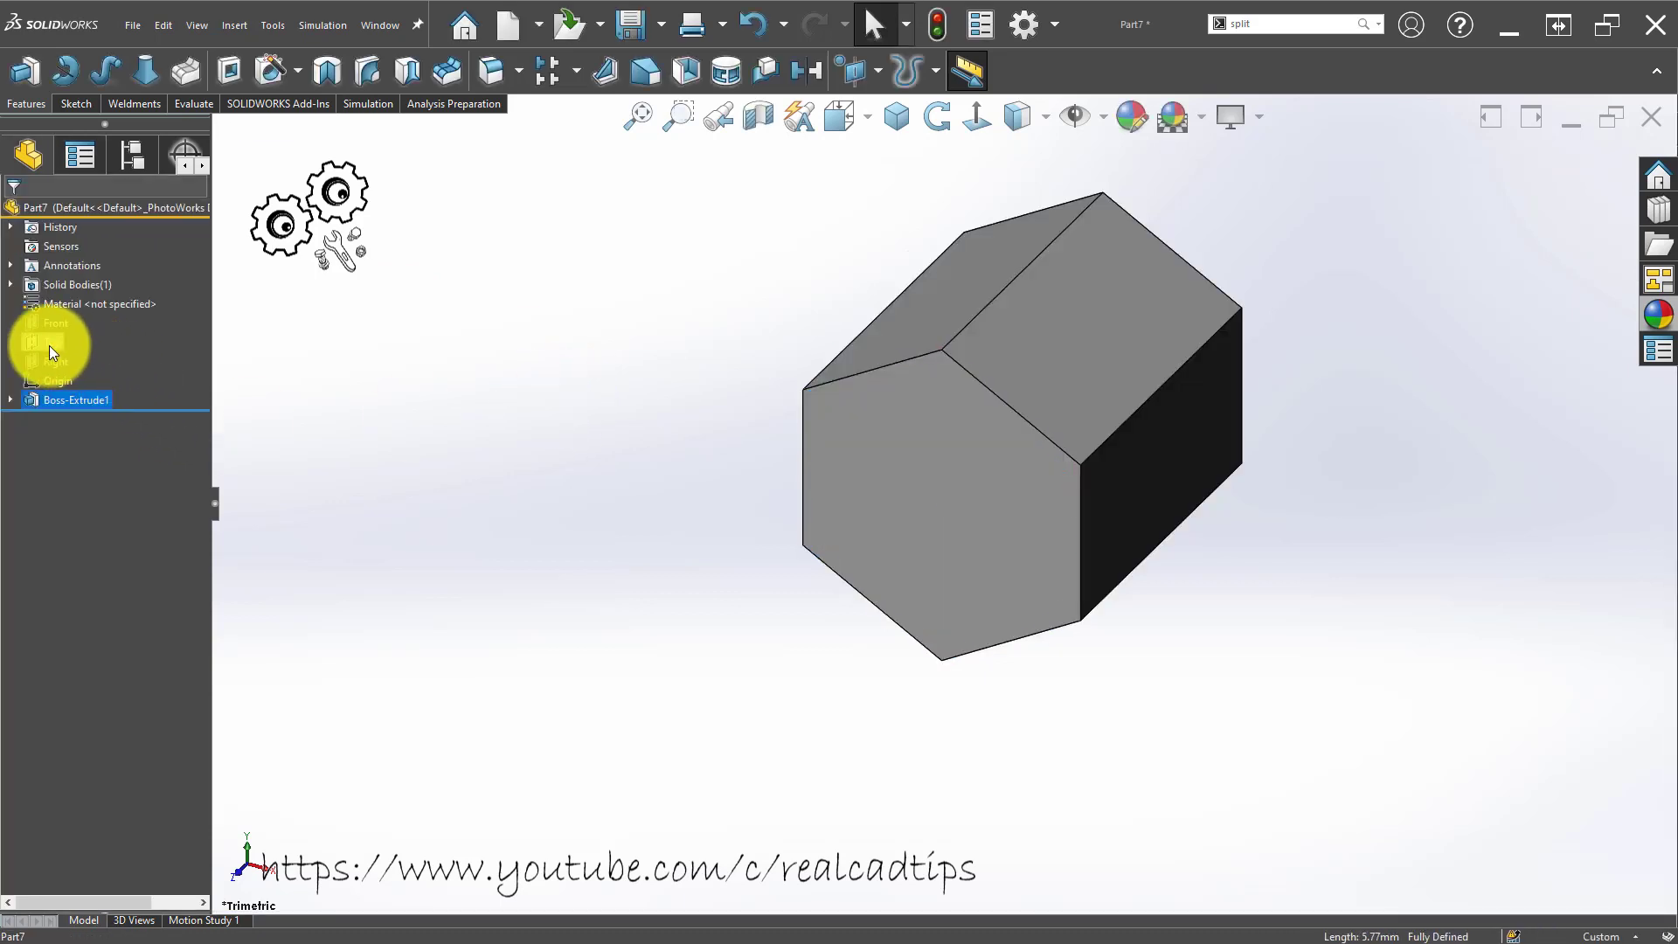
{"action": "left_click", "coordinate": [49, 345]}
{"action": "left_click", "coordinate": [61, 318]}
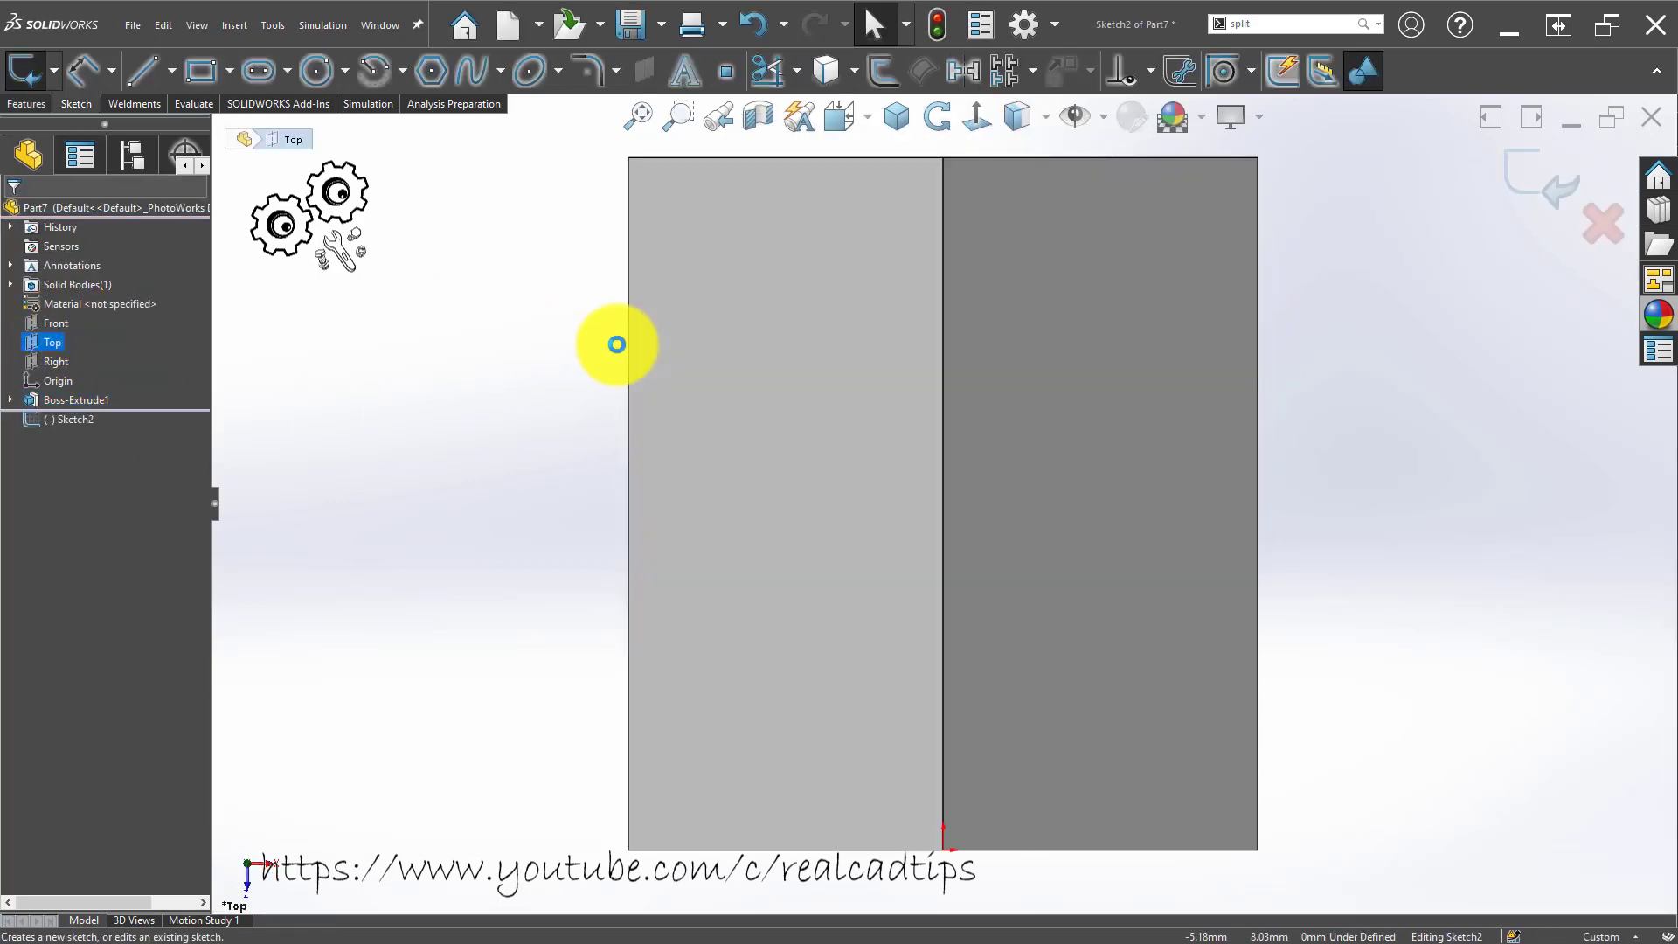
{"action": "scroll", "coordinate": [798, 439], "scroll_direction": "up", "scroll_amount": 5}
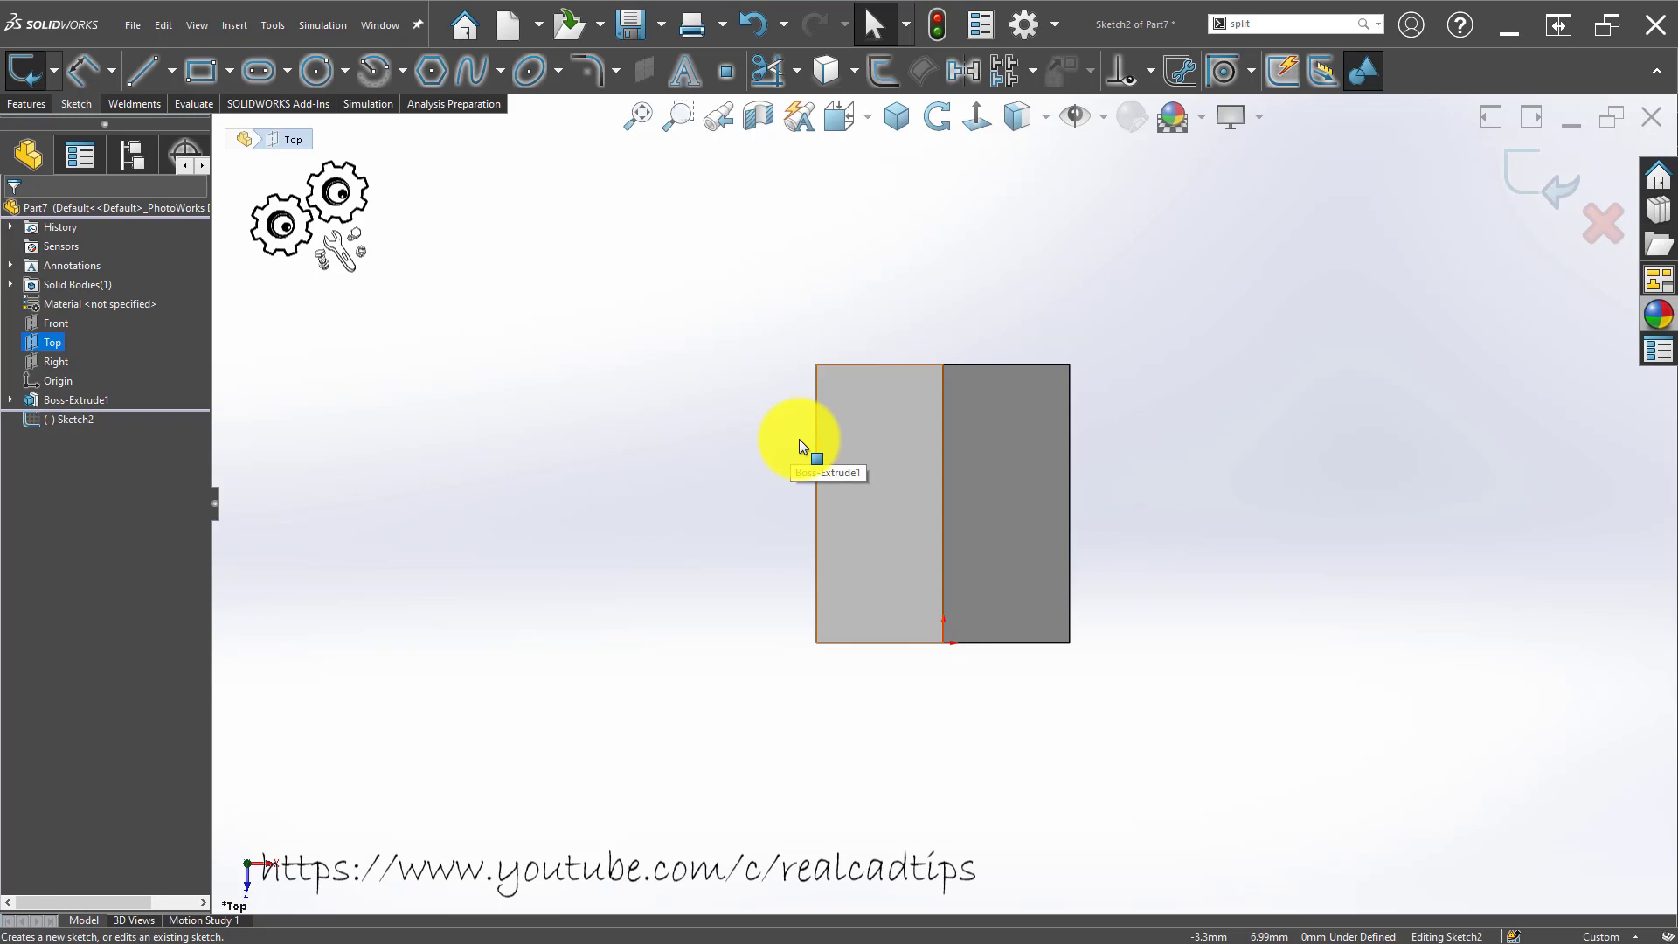
{"action": "left_click", "coordinate": [1603, 221]}
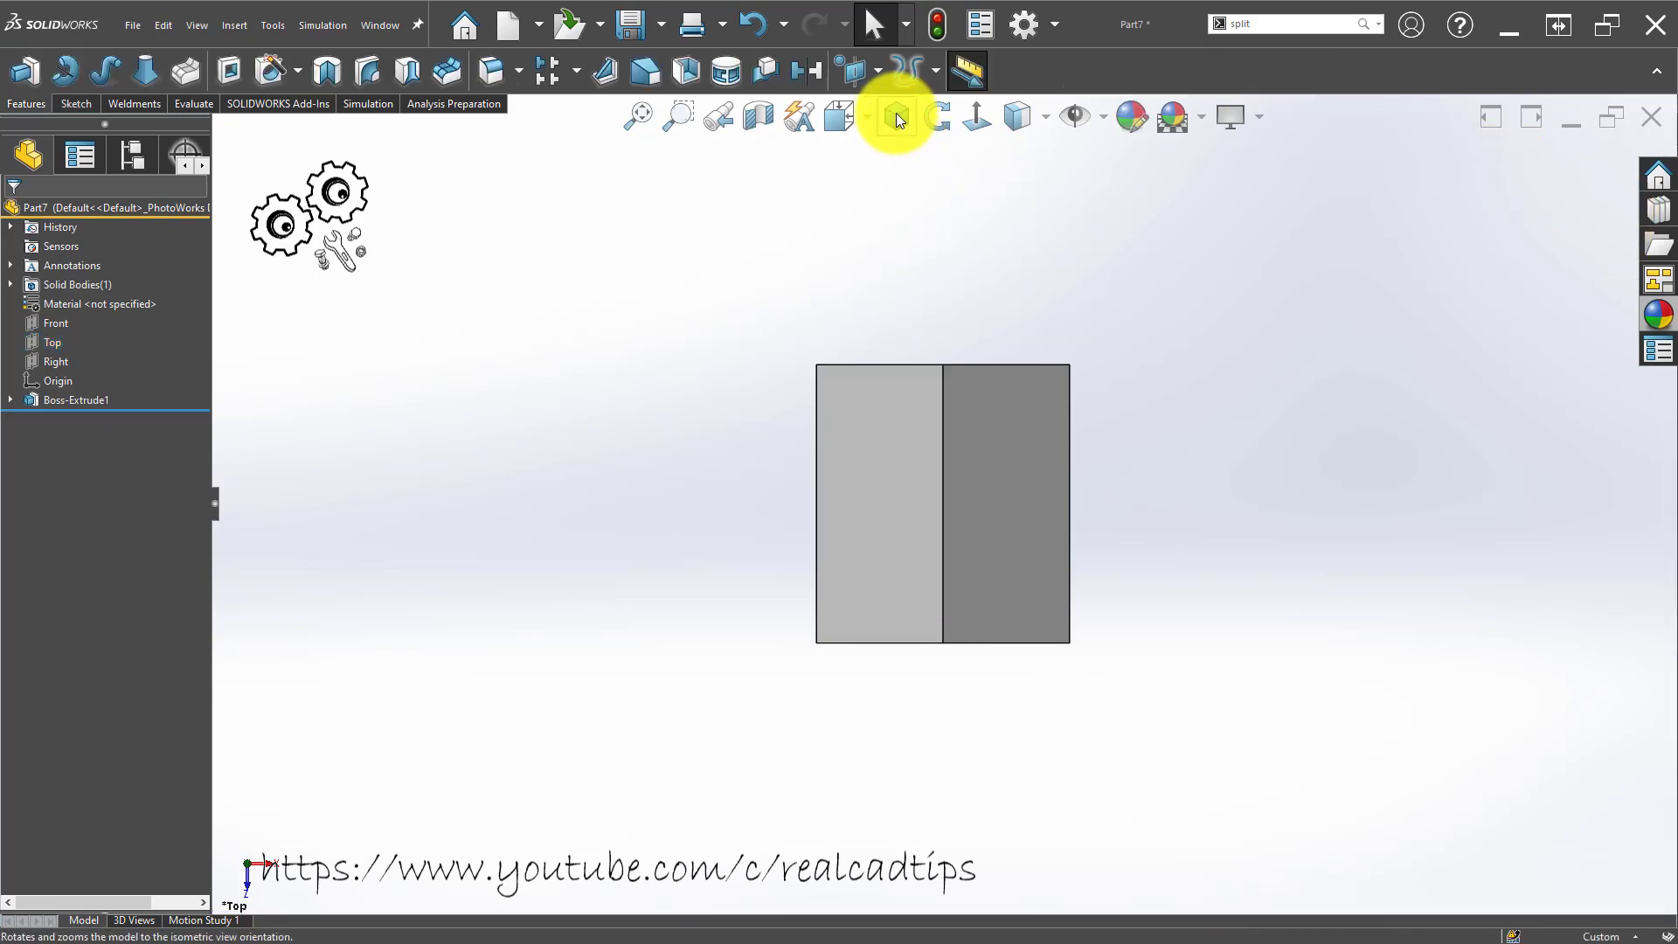
Start a sketch on the Right plane and draw a horizontal centerline about 17.5 mm long from the origin along the body's axis.
{"action": "left_click", "coordinate": [896, 114]}
{"action": "left_click", "coordinate": [50, 363]}
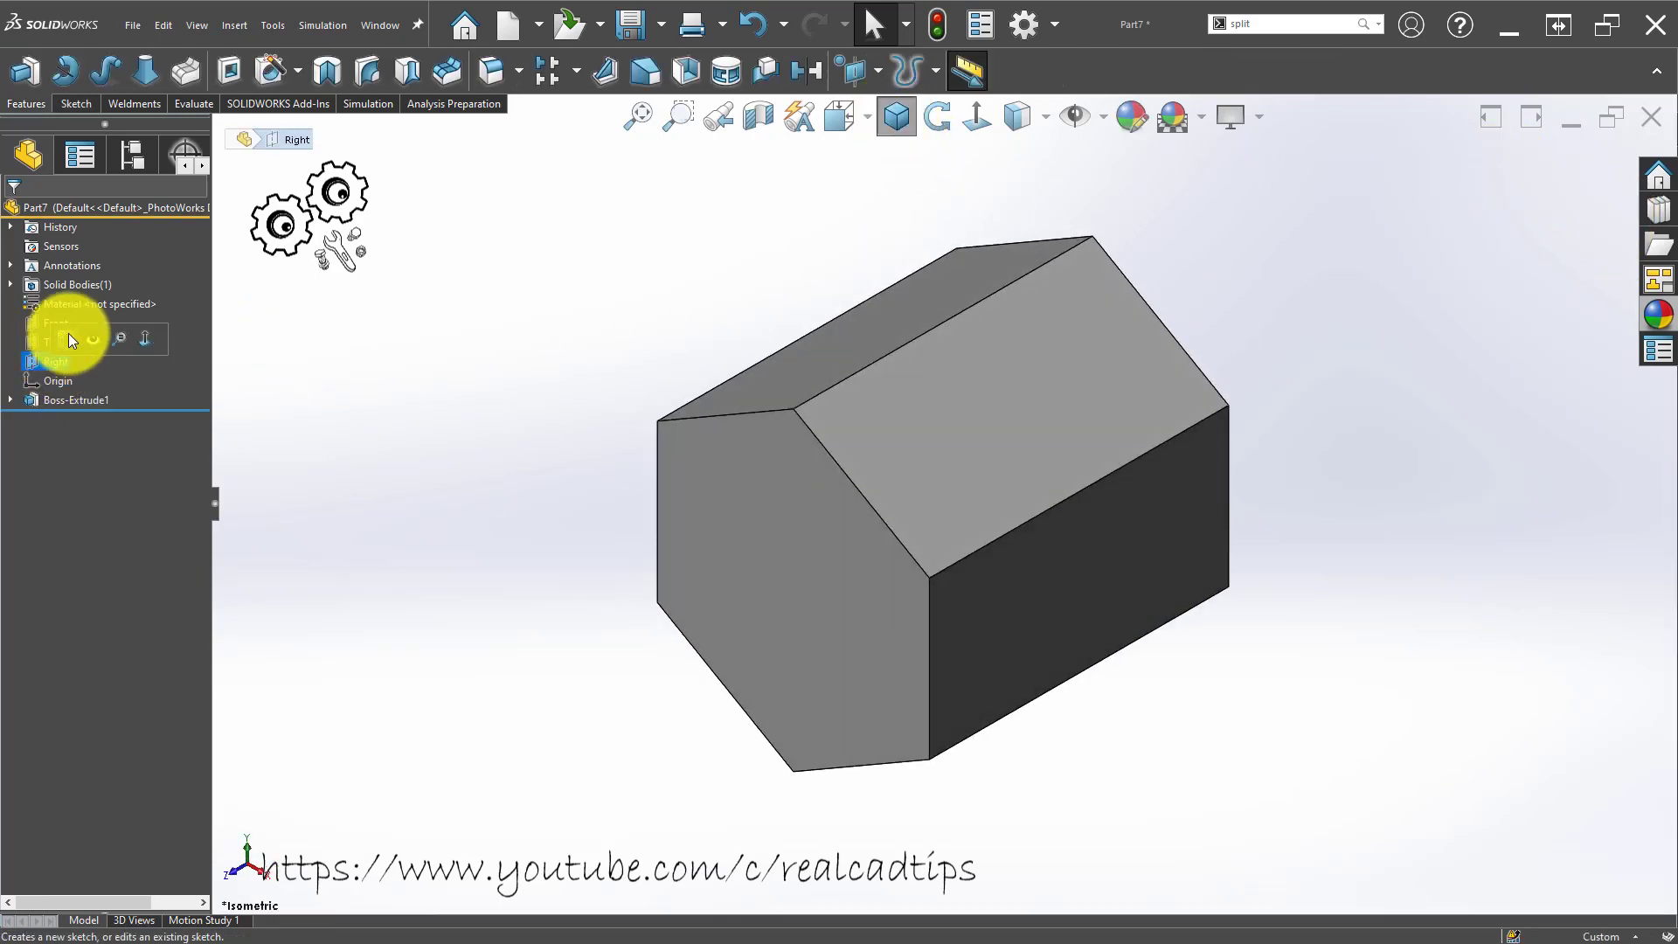
{"action": "left_click", "coordinate": [69, 333]}
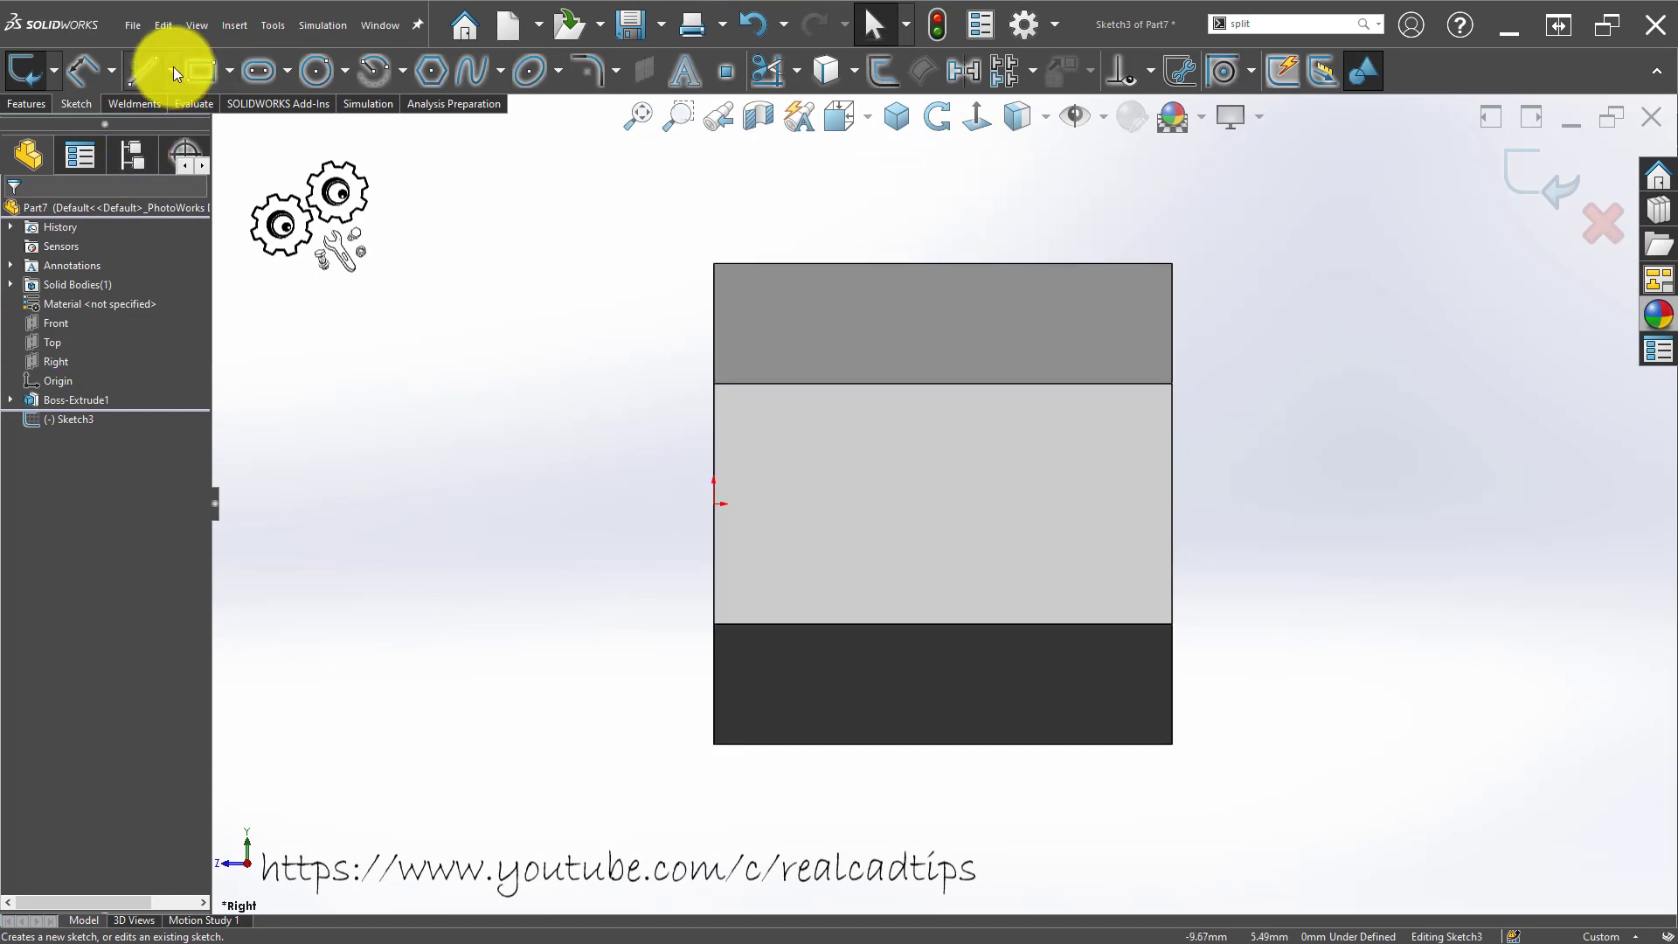
{"action": "left_click", "coordinate": [174, 70]}
{"action": "left_click", "coordinate": [187, 130]}
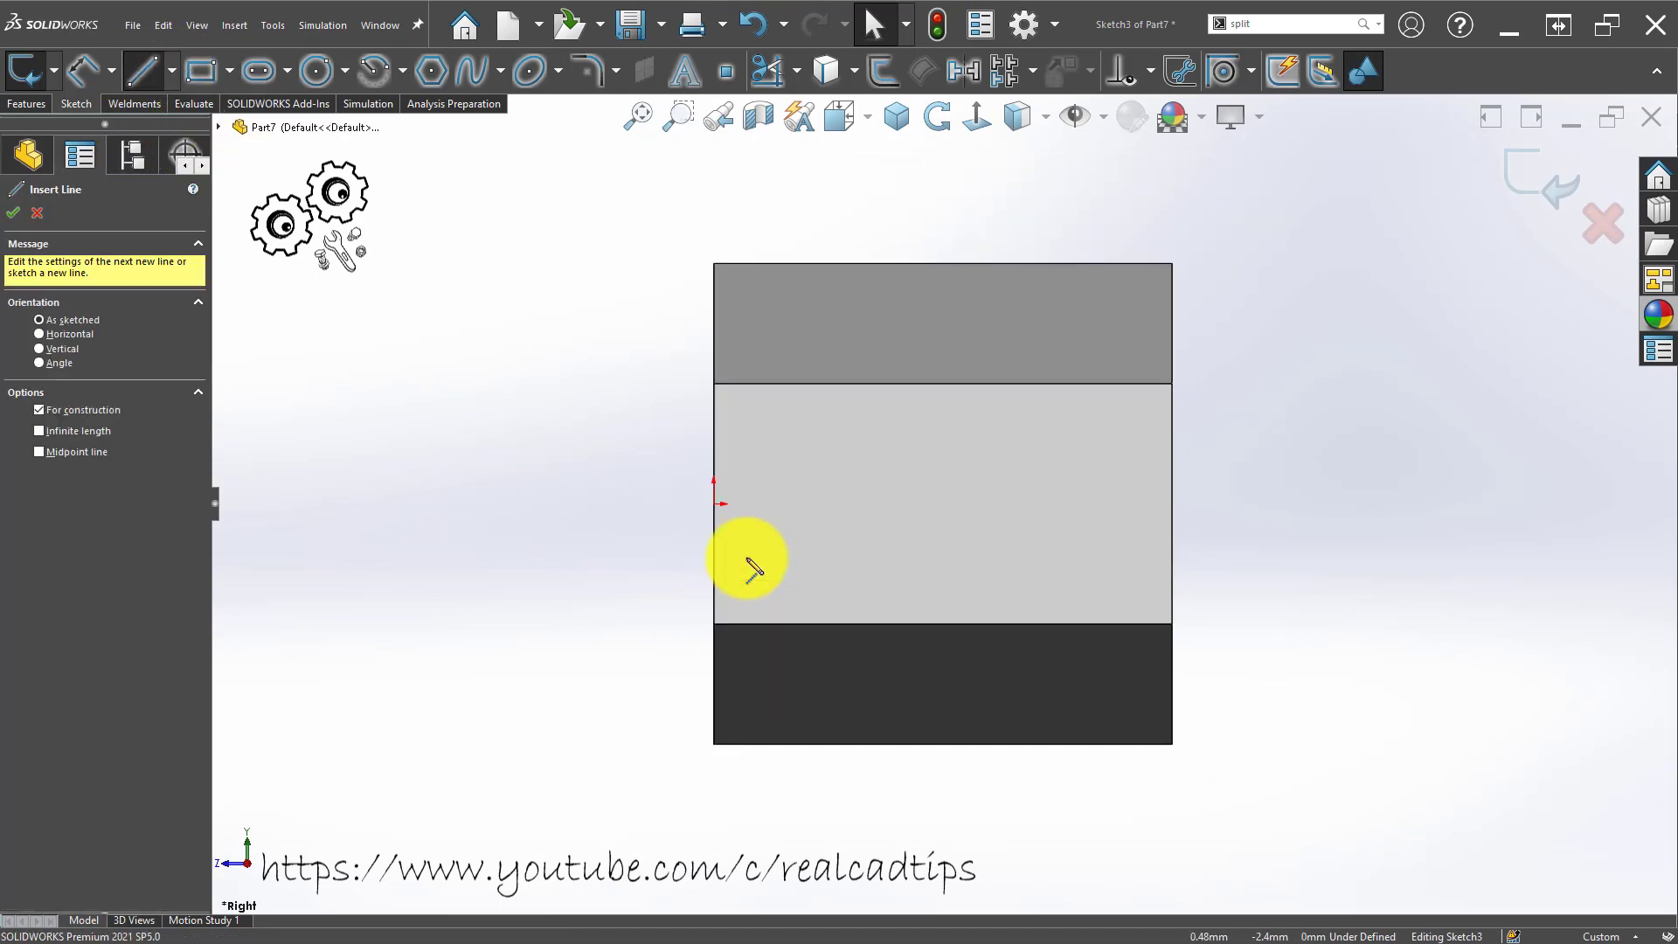
{"action": "left_click", "coordinate": [716, 505]}
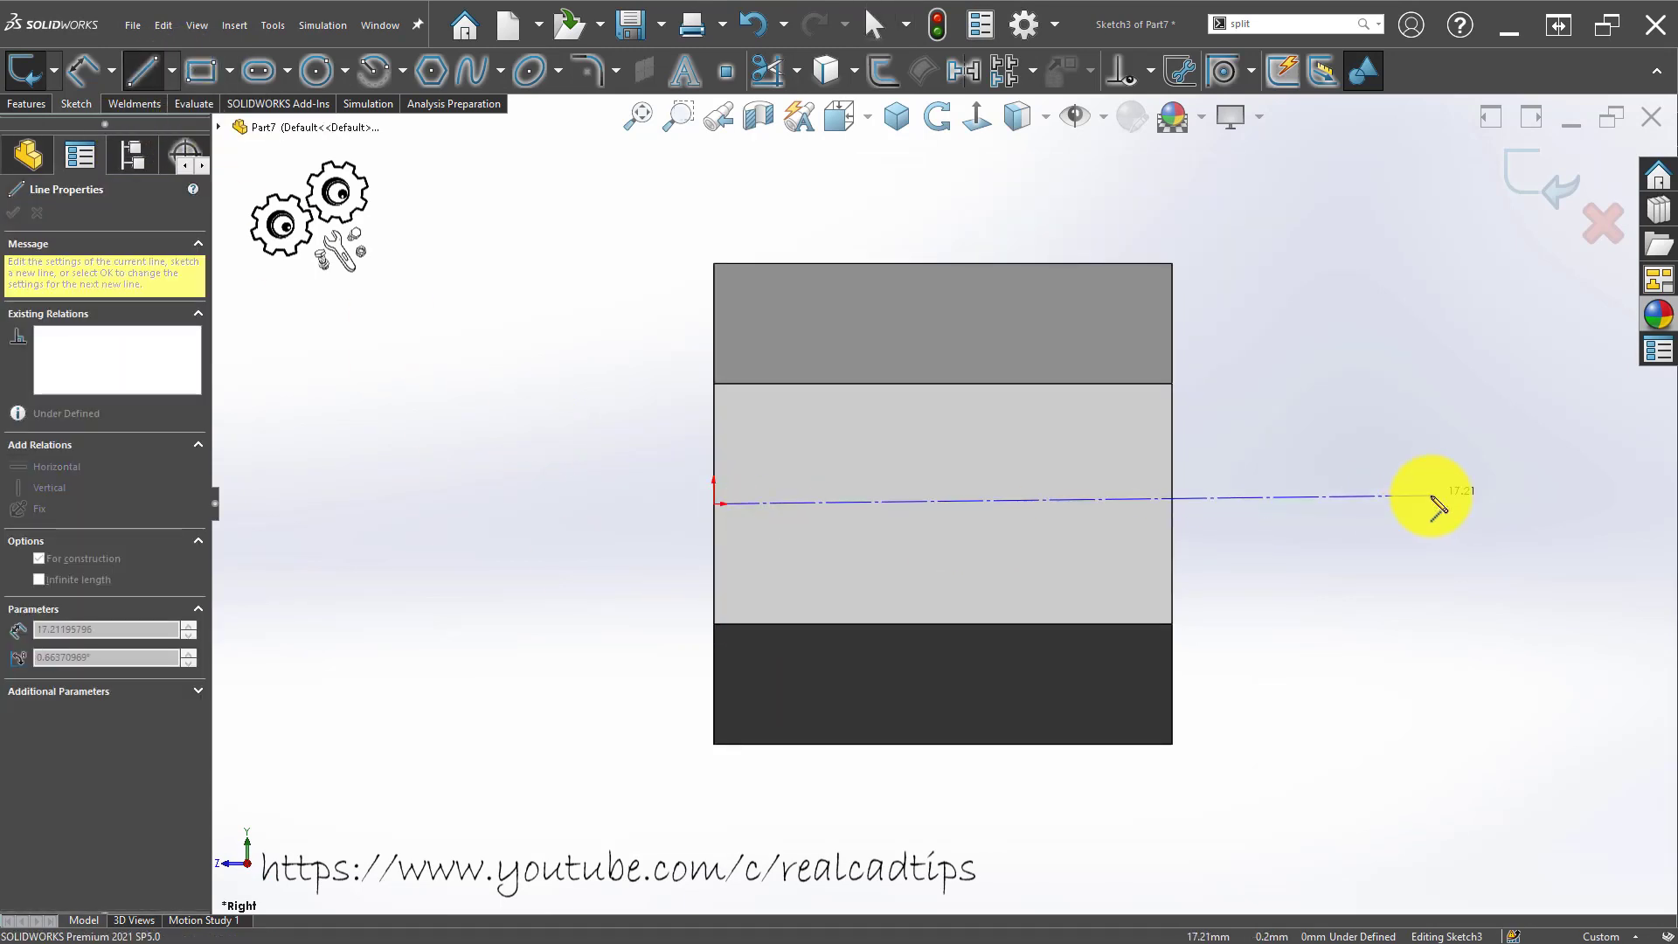
{"action": "double_click", "coordinate": [1442, 504]}
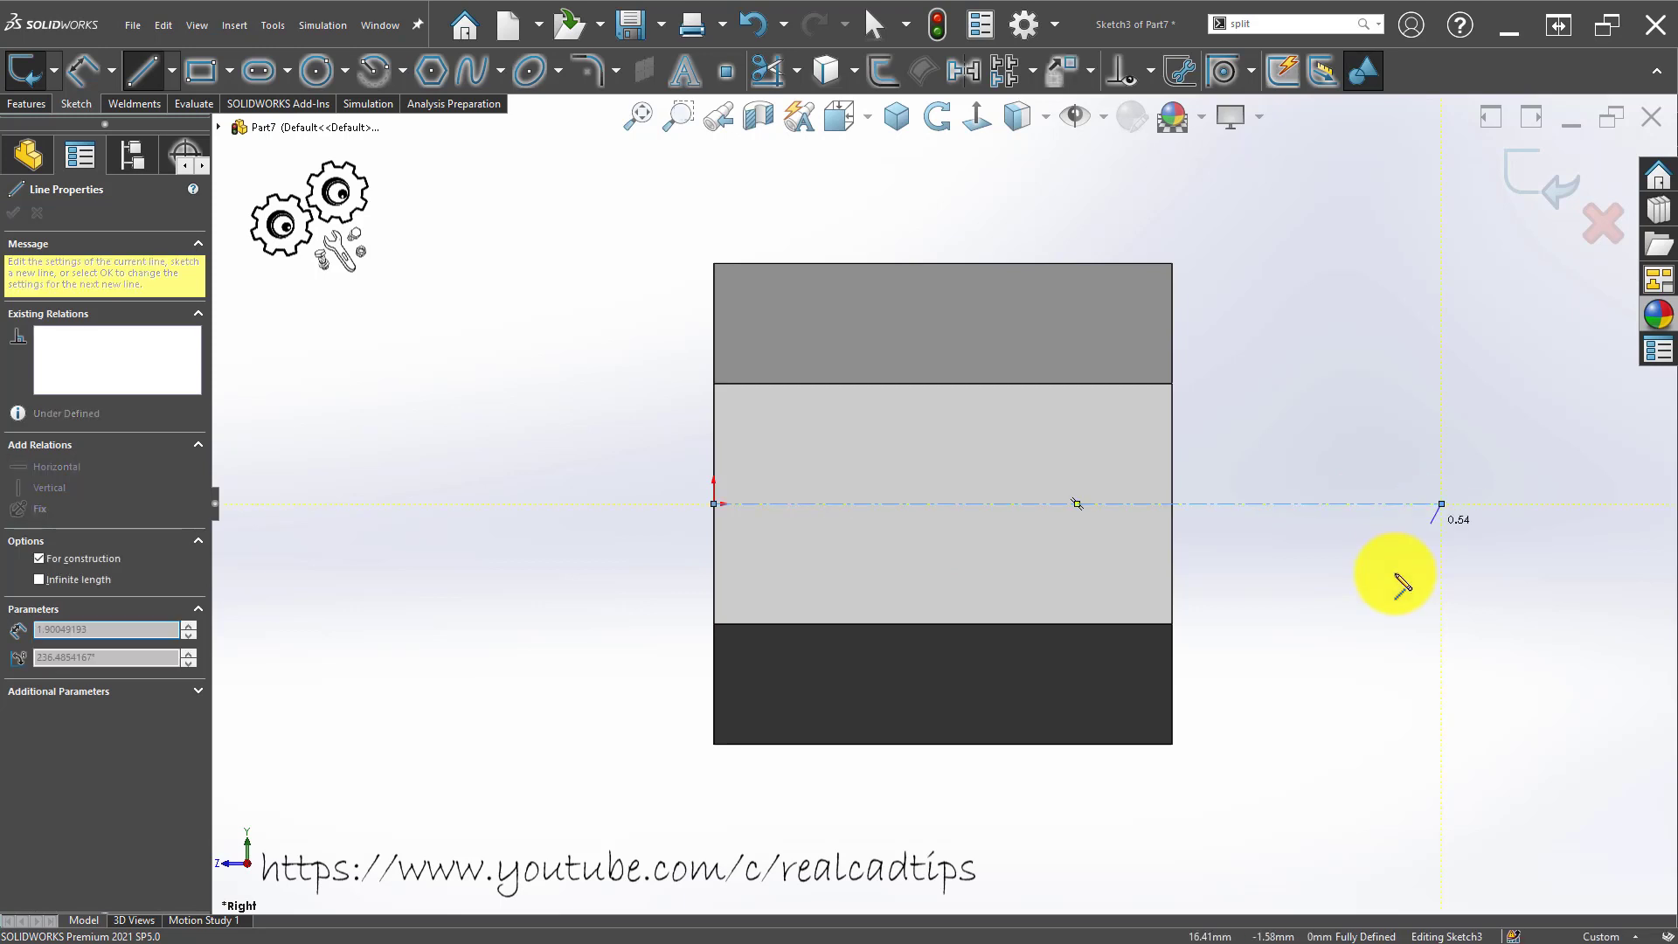
{"action": "key", "text": "Escape"}
Show hidden lines and sketch a closed 11 mm long half profile below the centerline, about 3.7 mm deep, with a slanted step up to a shallower end.
{"action": "left_click", "coordinate": [1037, 112]}
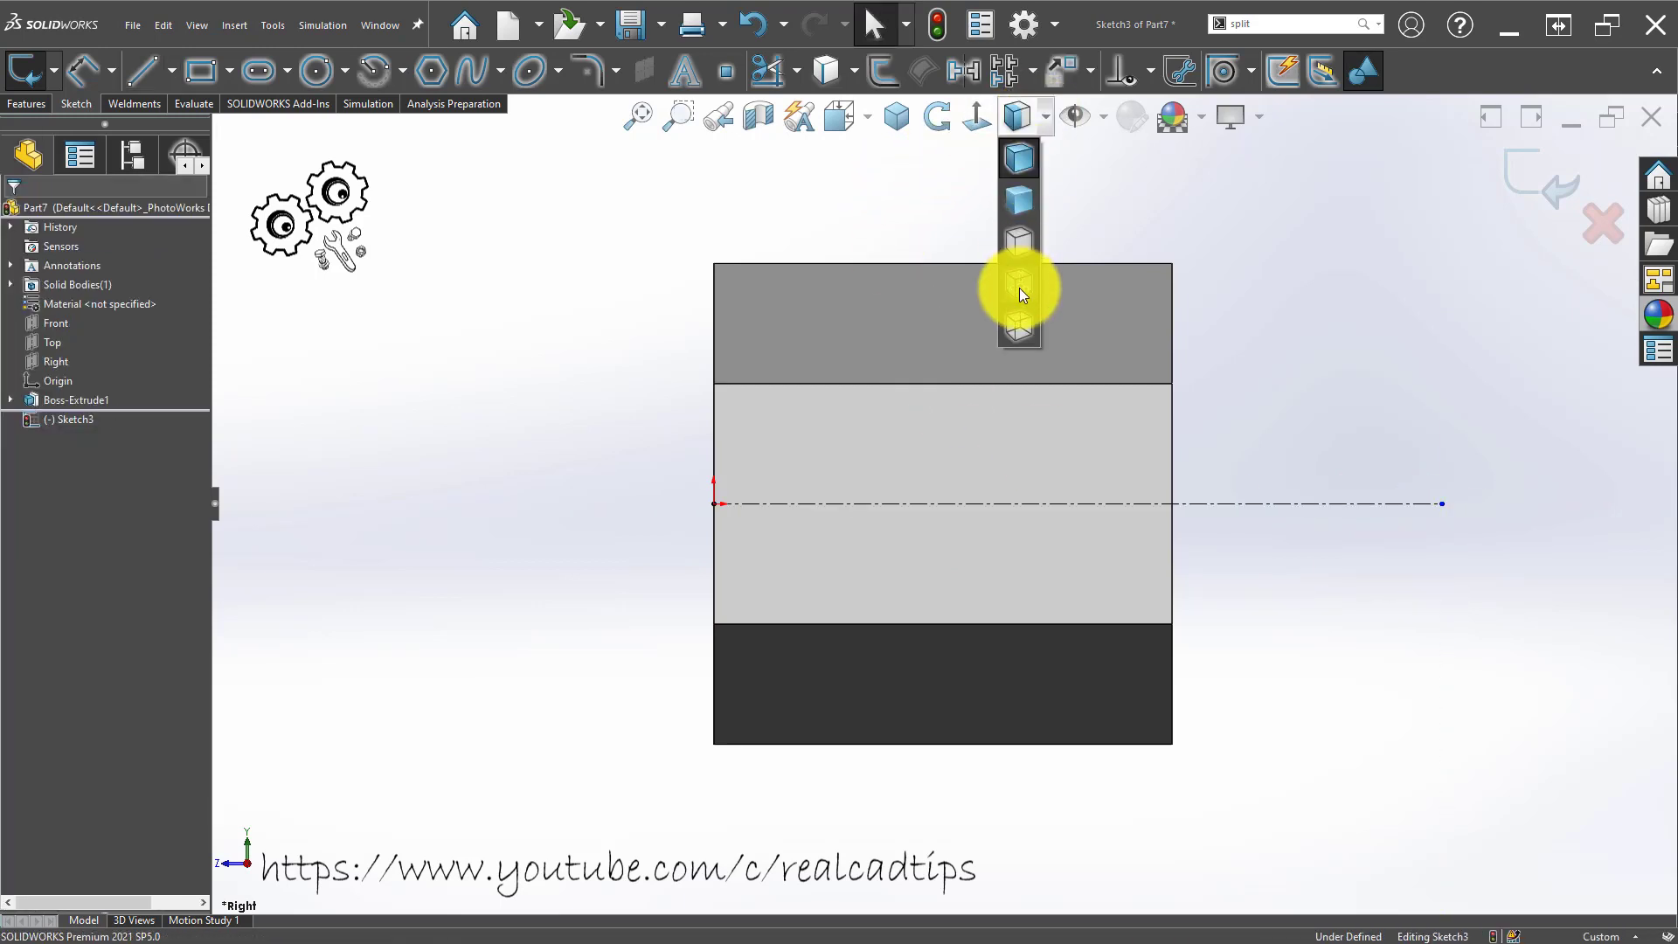
{"action": "left_click", "coordinate": [1020, 287]}
{"action": "scroll", "coordinate": [1184, 536], "scroll_direction": "up", "scroll_amount": 2}
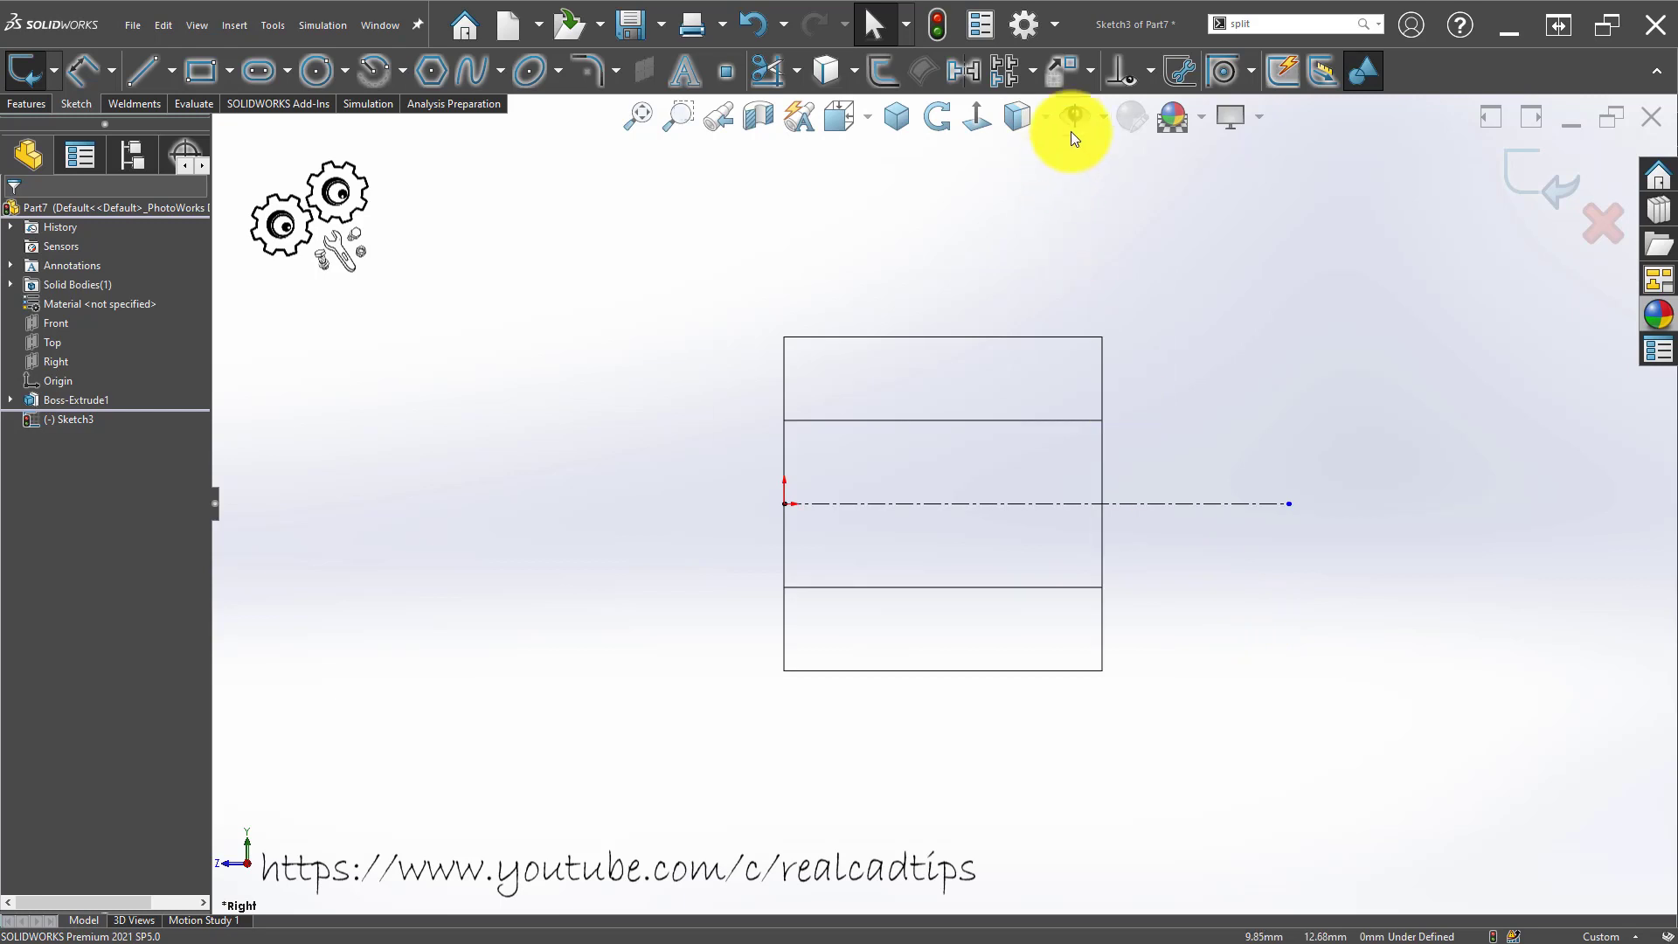
{"action": "scroll", "coordinate": [1011, 660], "scroll_direction": "down", "scroll_amount": 2}
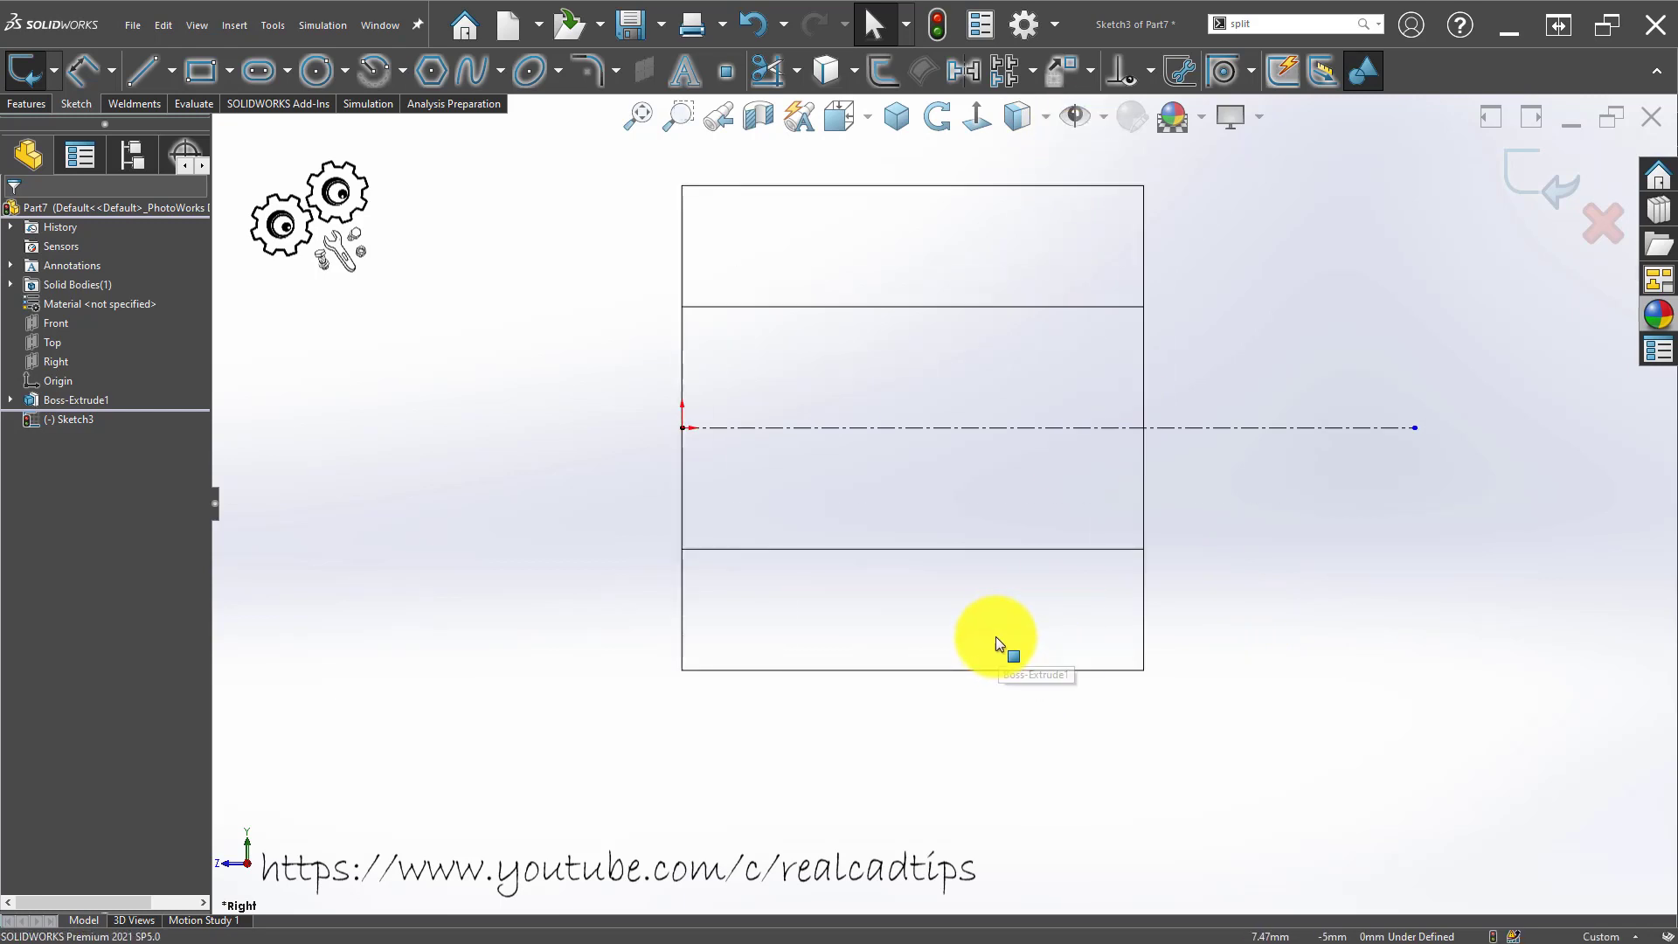
{"action": "left_click", "coordinate": [144, 70]}
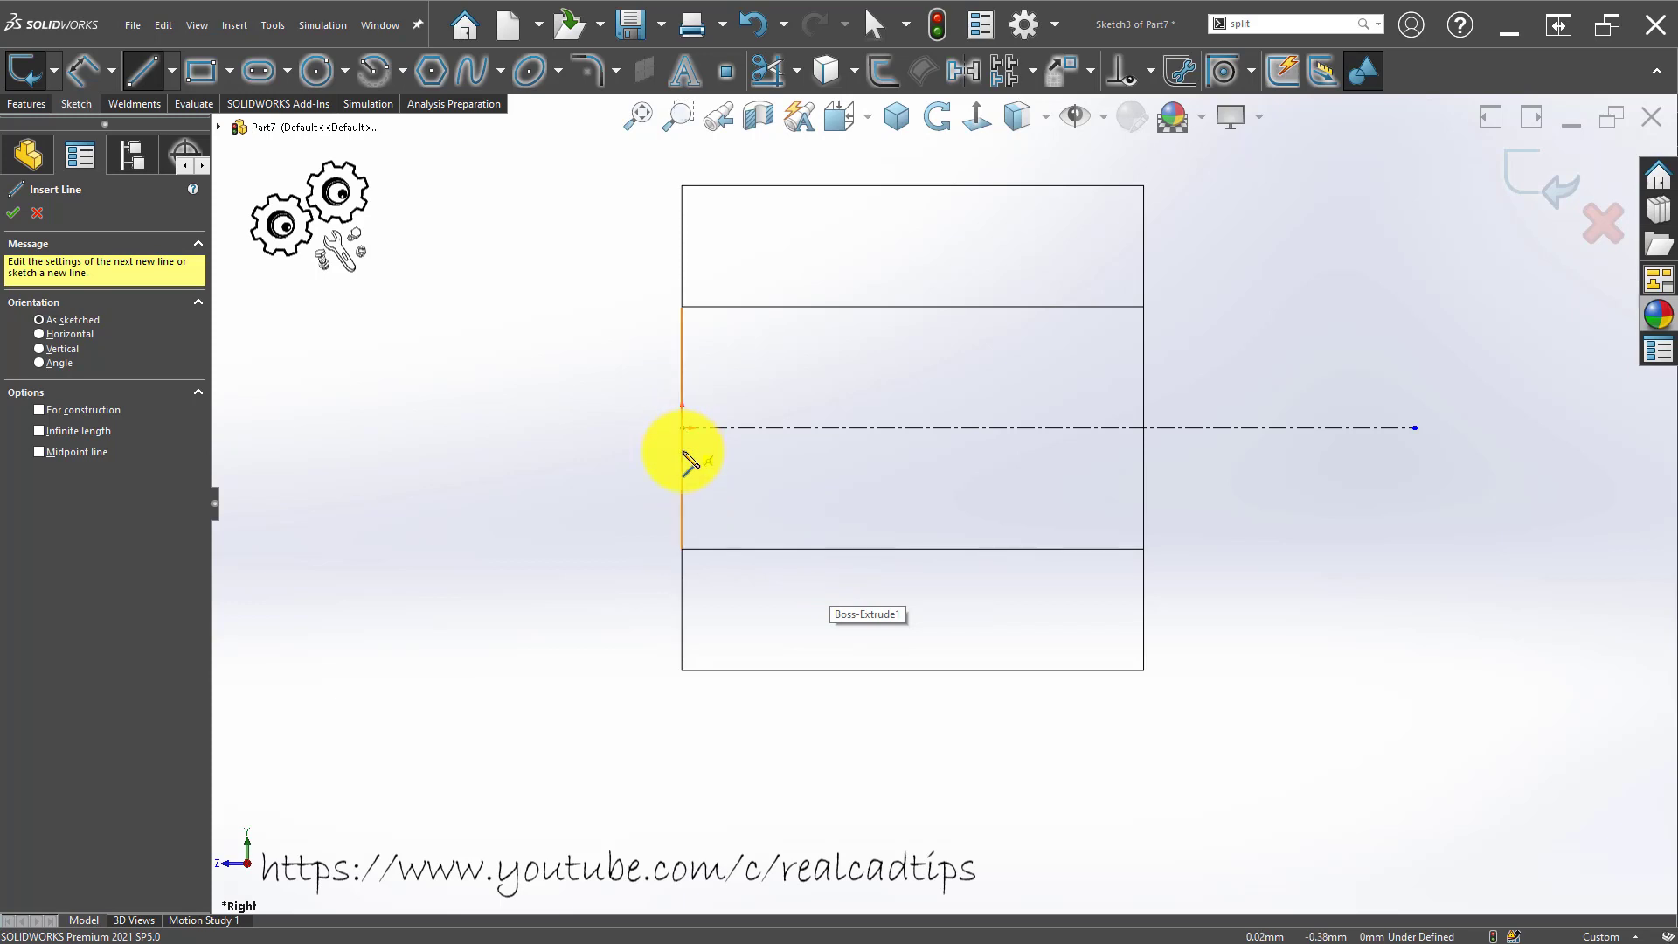
{"action": "left_click", "coordinate": [683, 428]}
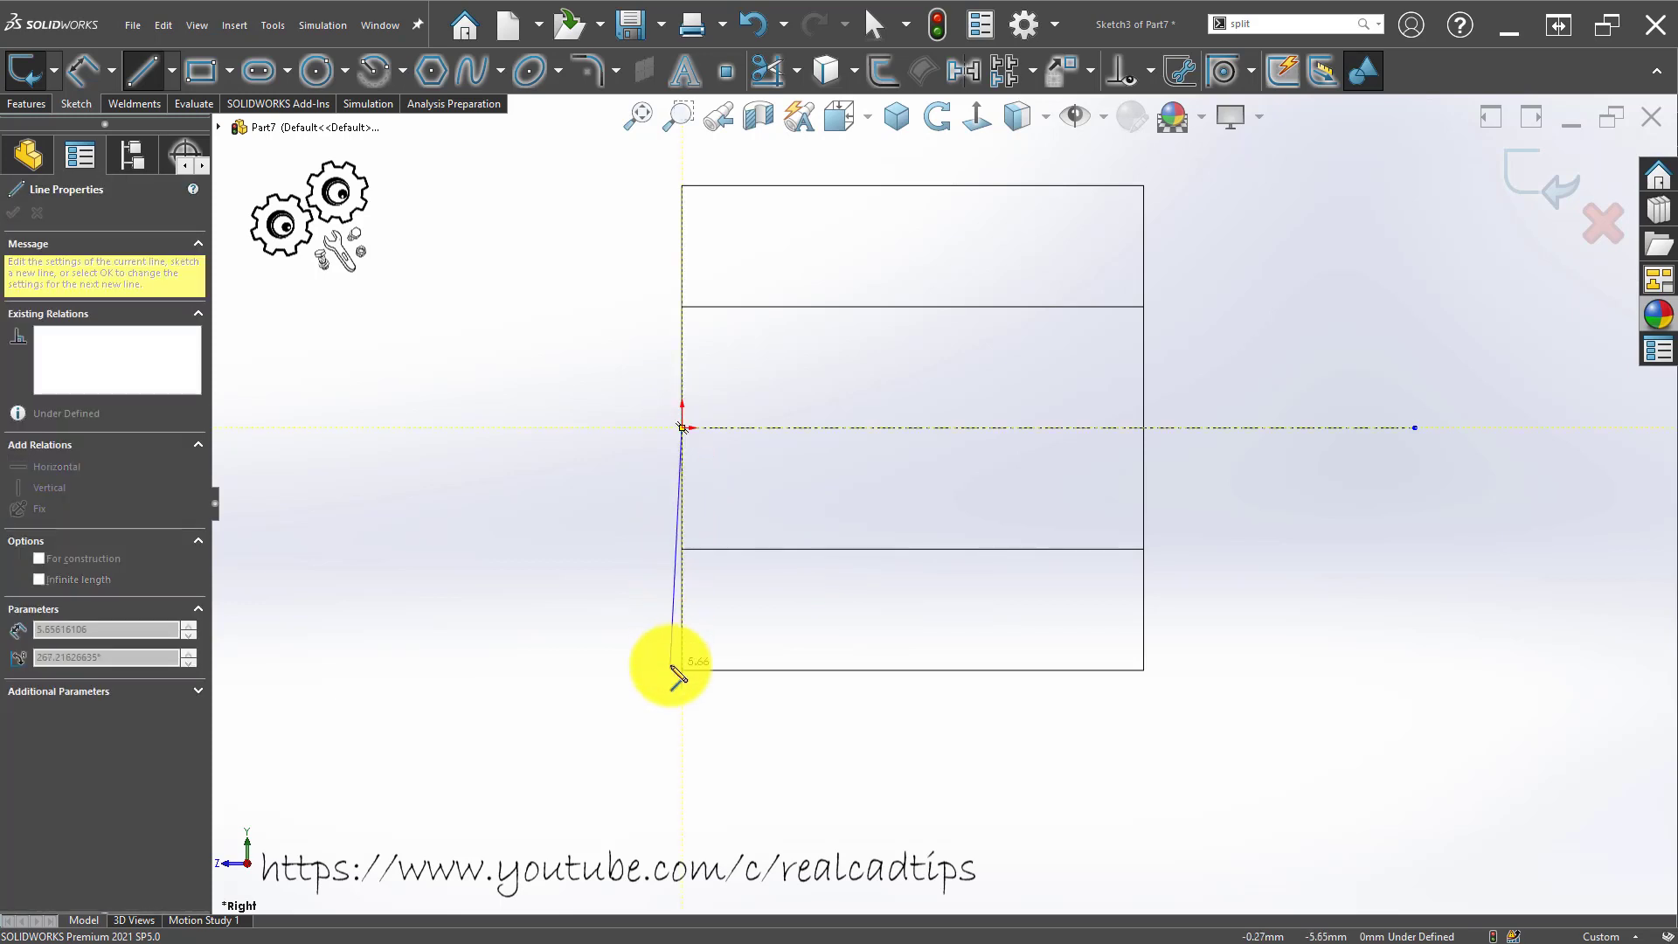
{"action": "left_click", "coordinate": [682, 583]}
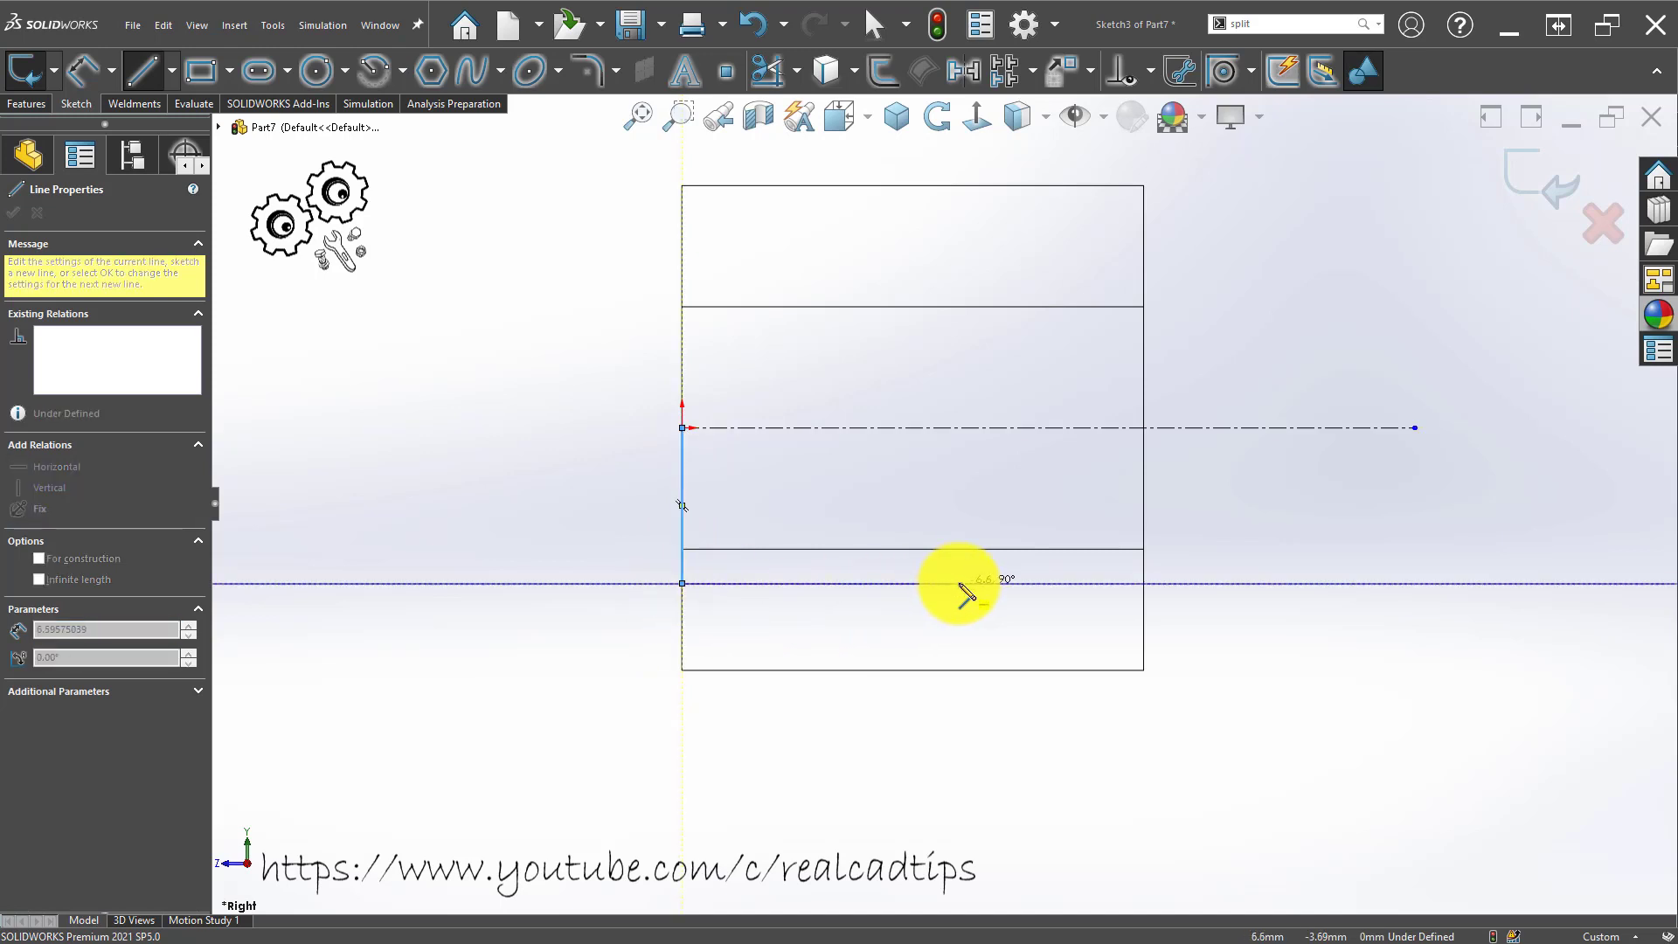
{"action": "left_click", "coordinate": [1017, 583]}
{"action": "left_click", "coordinate": [1052, 526]}
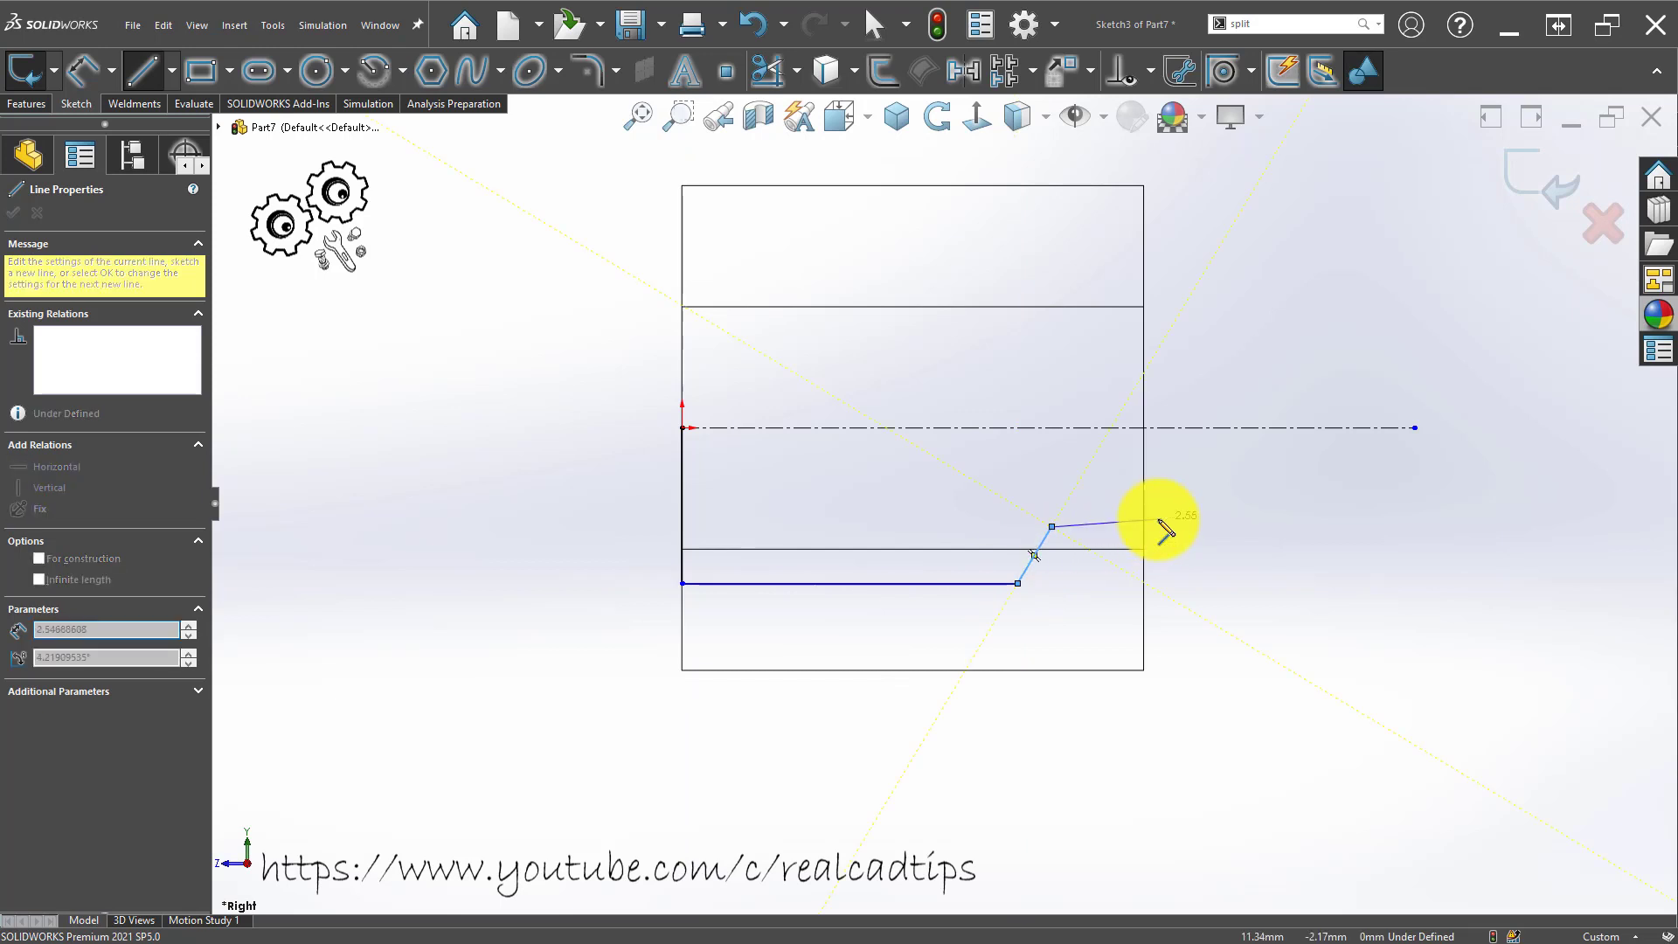
{"action": "left_click", "coordinate": [1143, 526]}
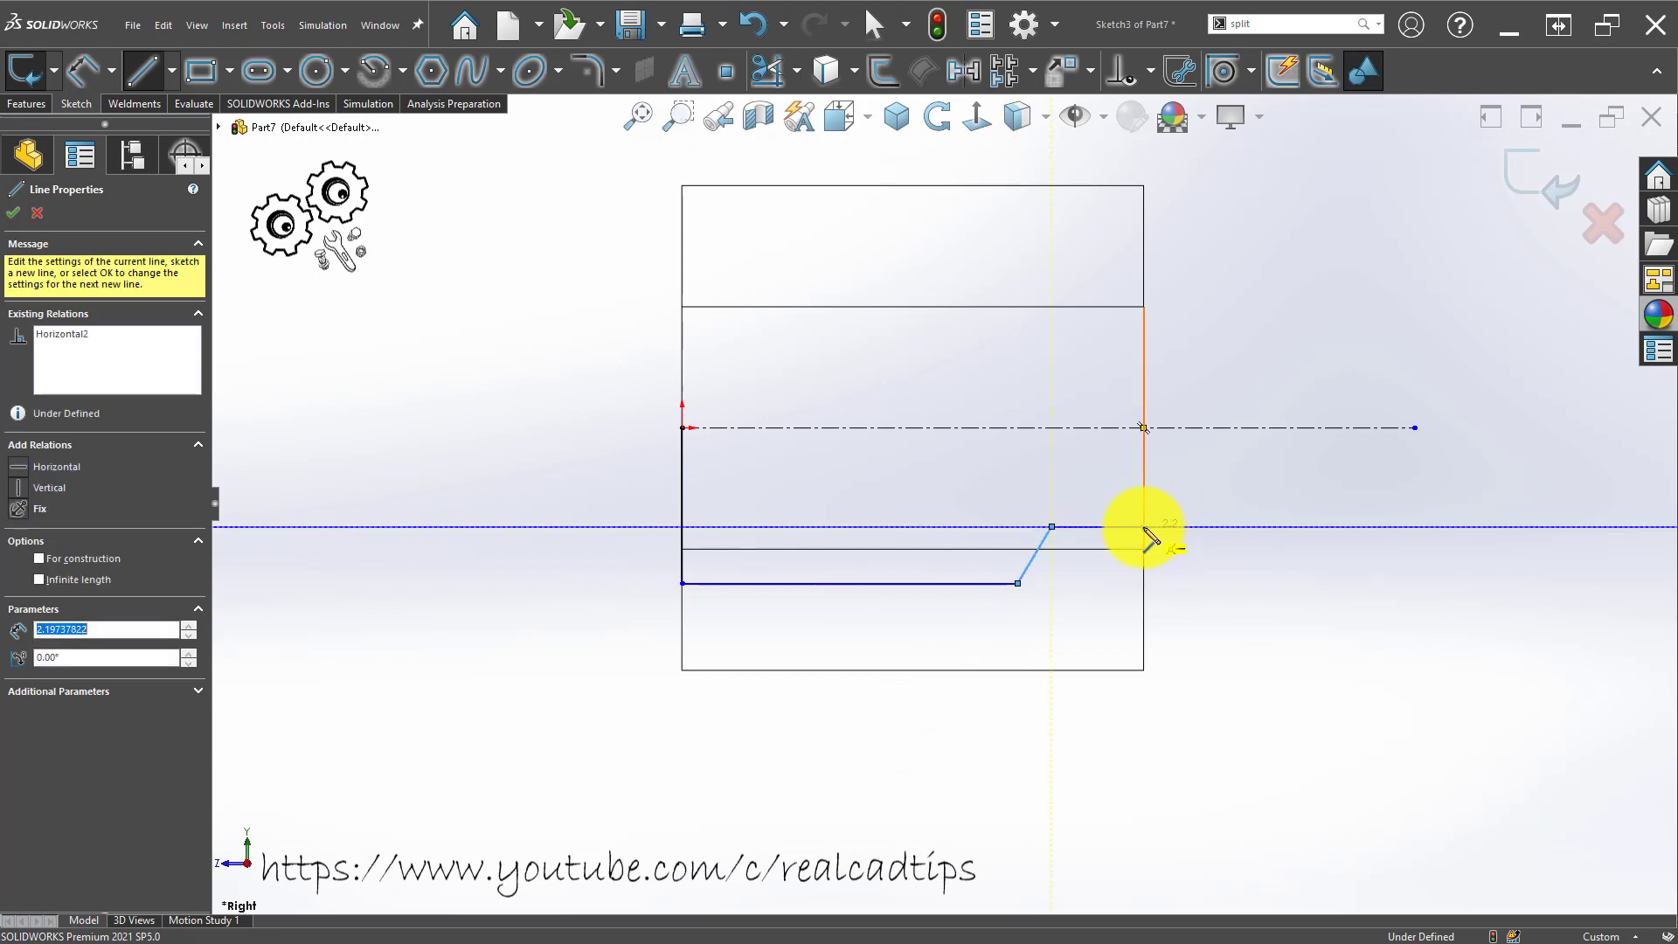
{"action": "left_click", "coordinate": [1144, 427]}
{"action": "left_click", "coordinate": [682, 428]}
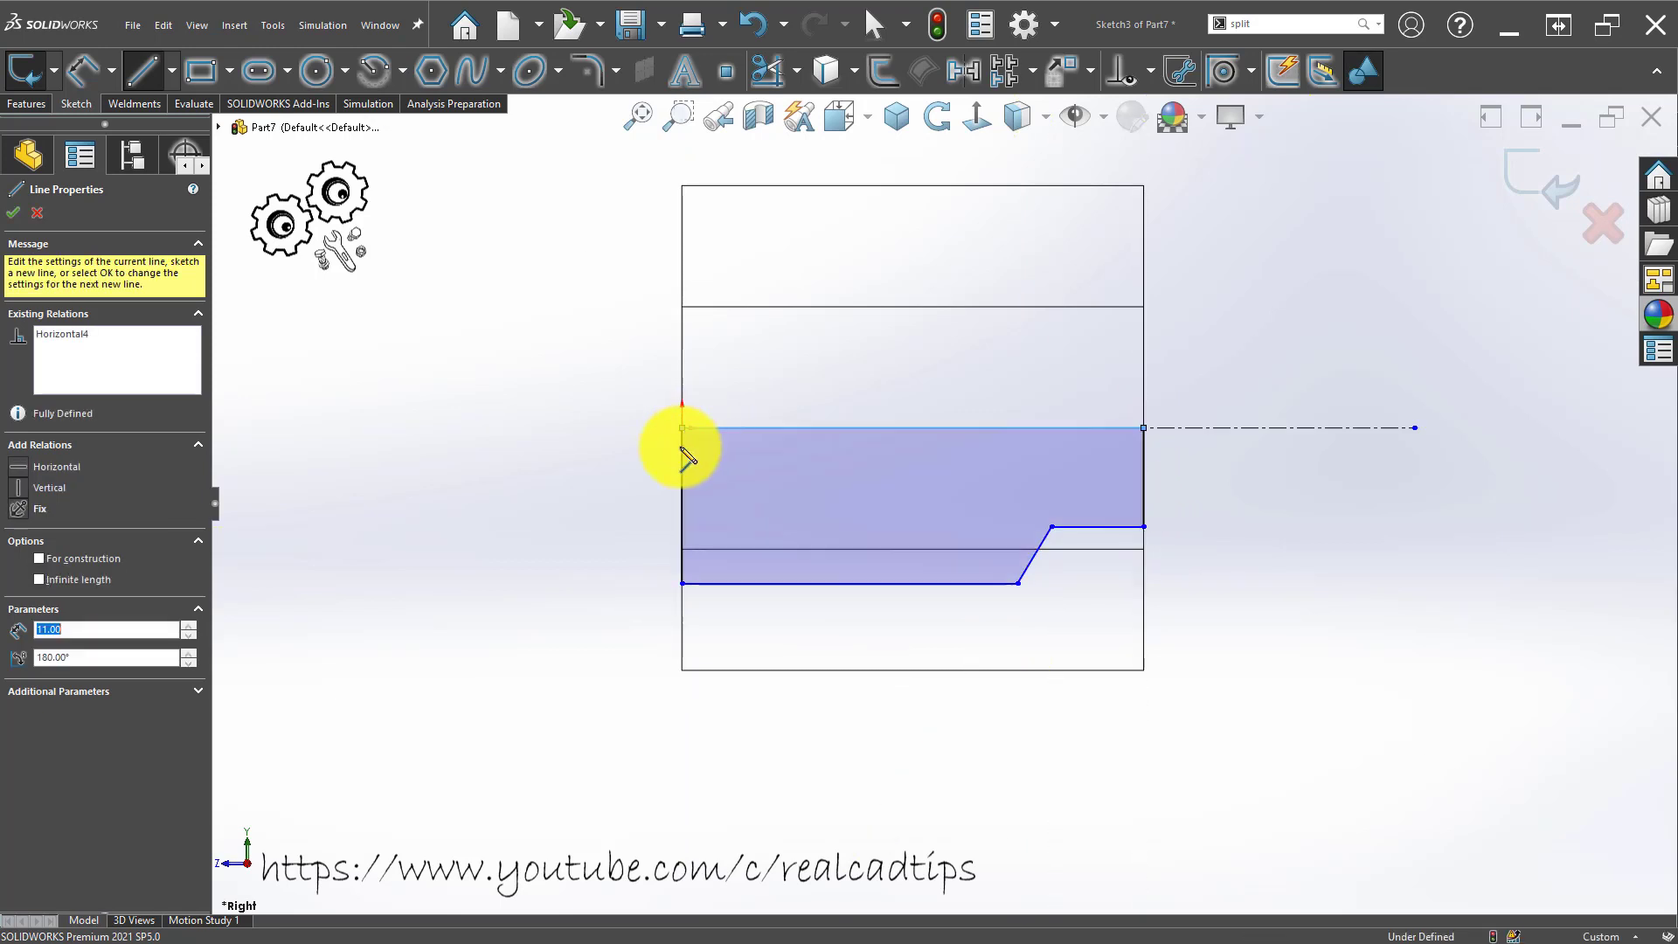
{"action": "key", "text": "Escape"}
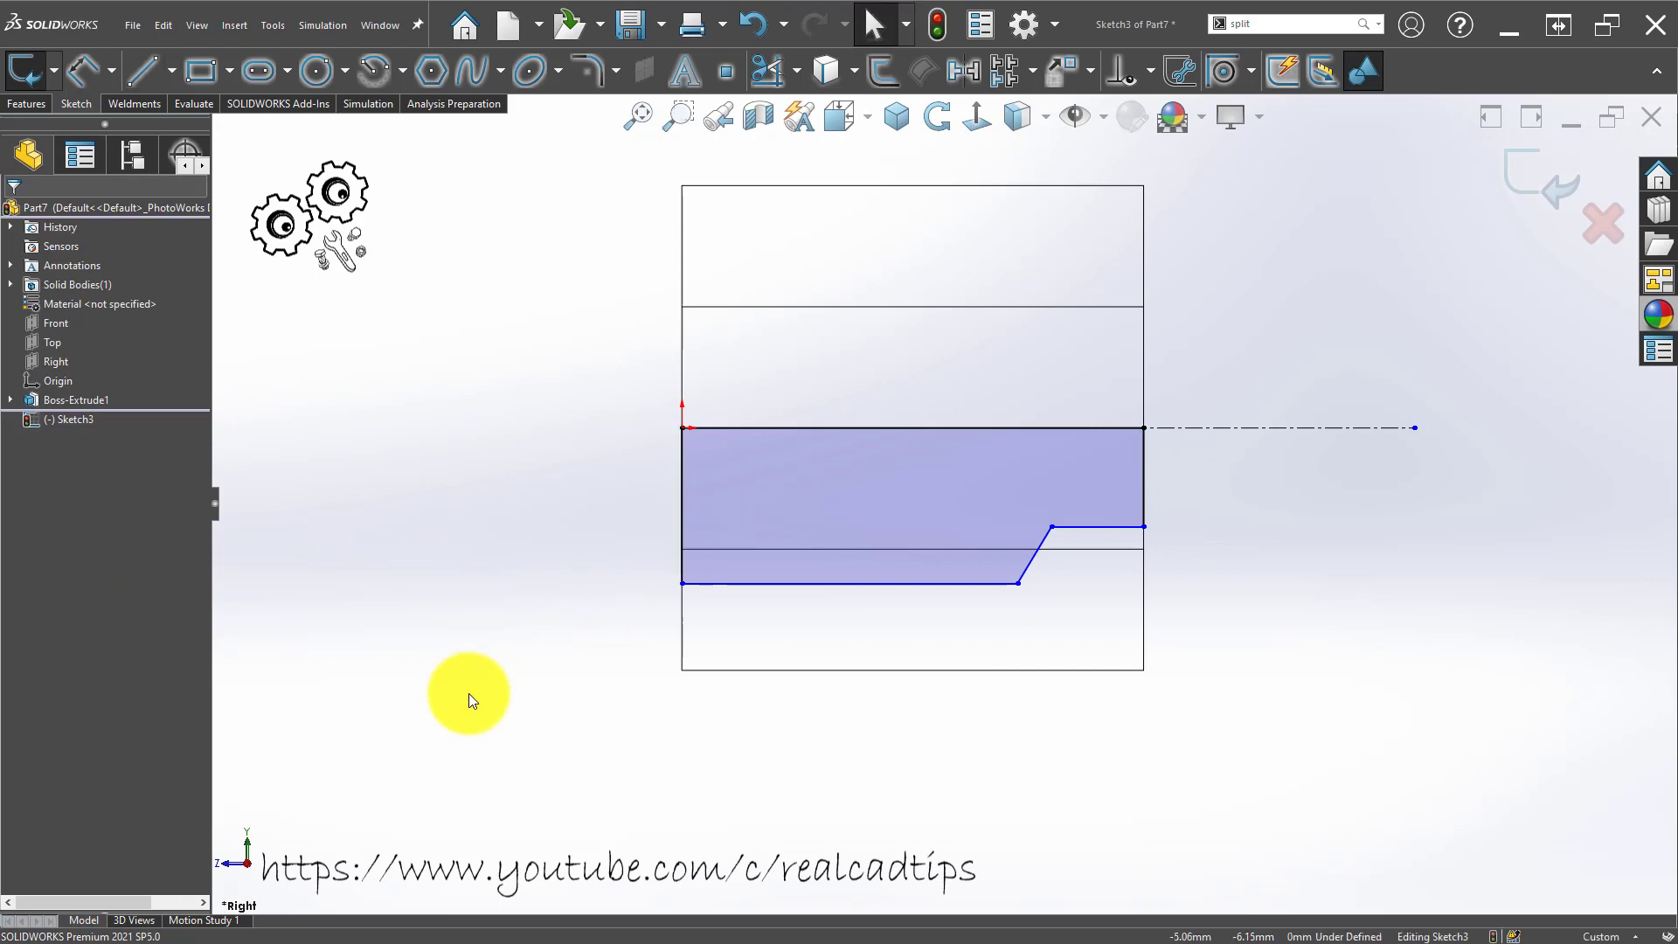
Dimension the angle between the slanted line and the long lower horizontal line as 45°.
{"action": "right_click_drag", "start_coordinate": [469, 694], "coordinate": [469, 611]}
{"action": "left_click", "coordinate": [1040, 548]}
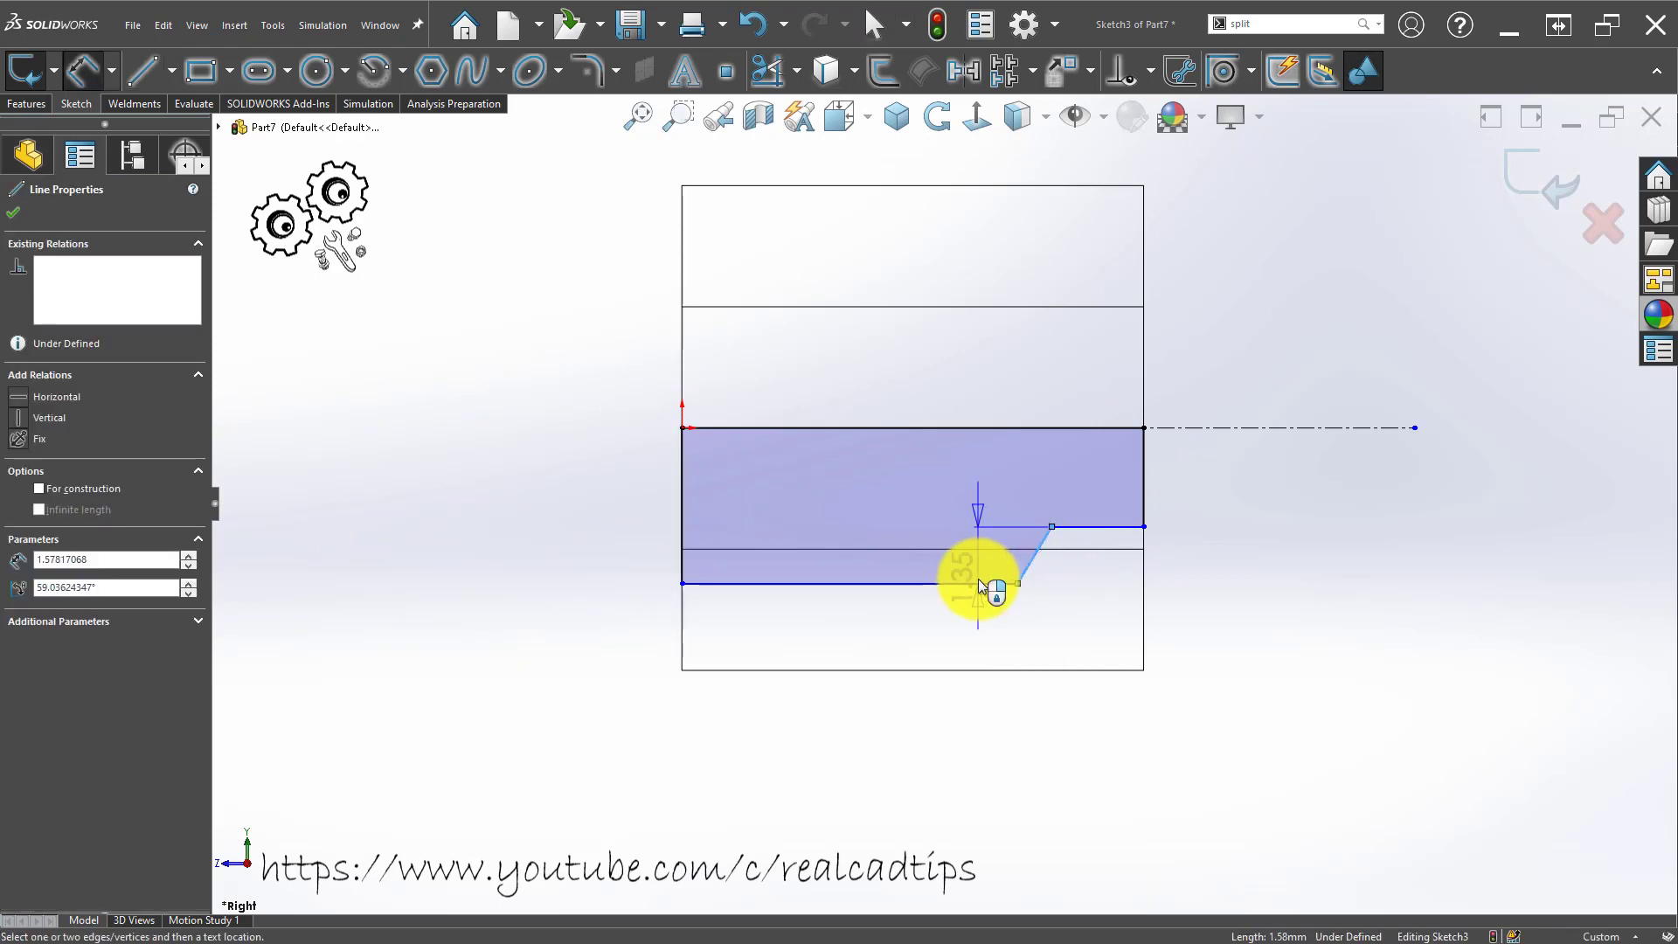
{"action": "left_click", "coordinate": [981, 583]}
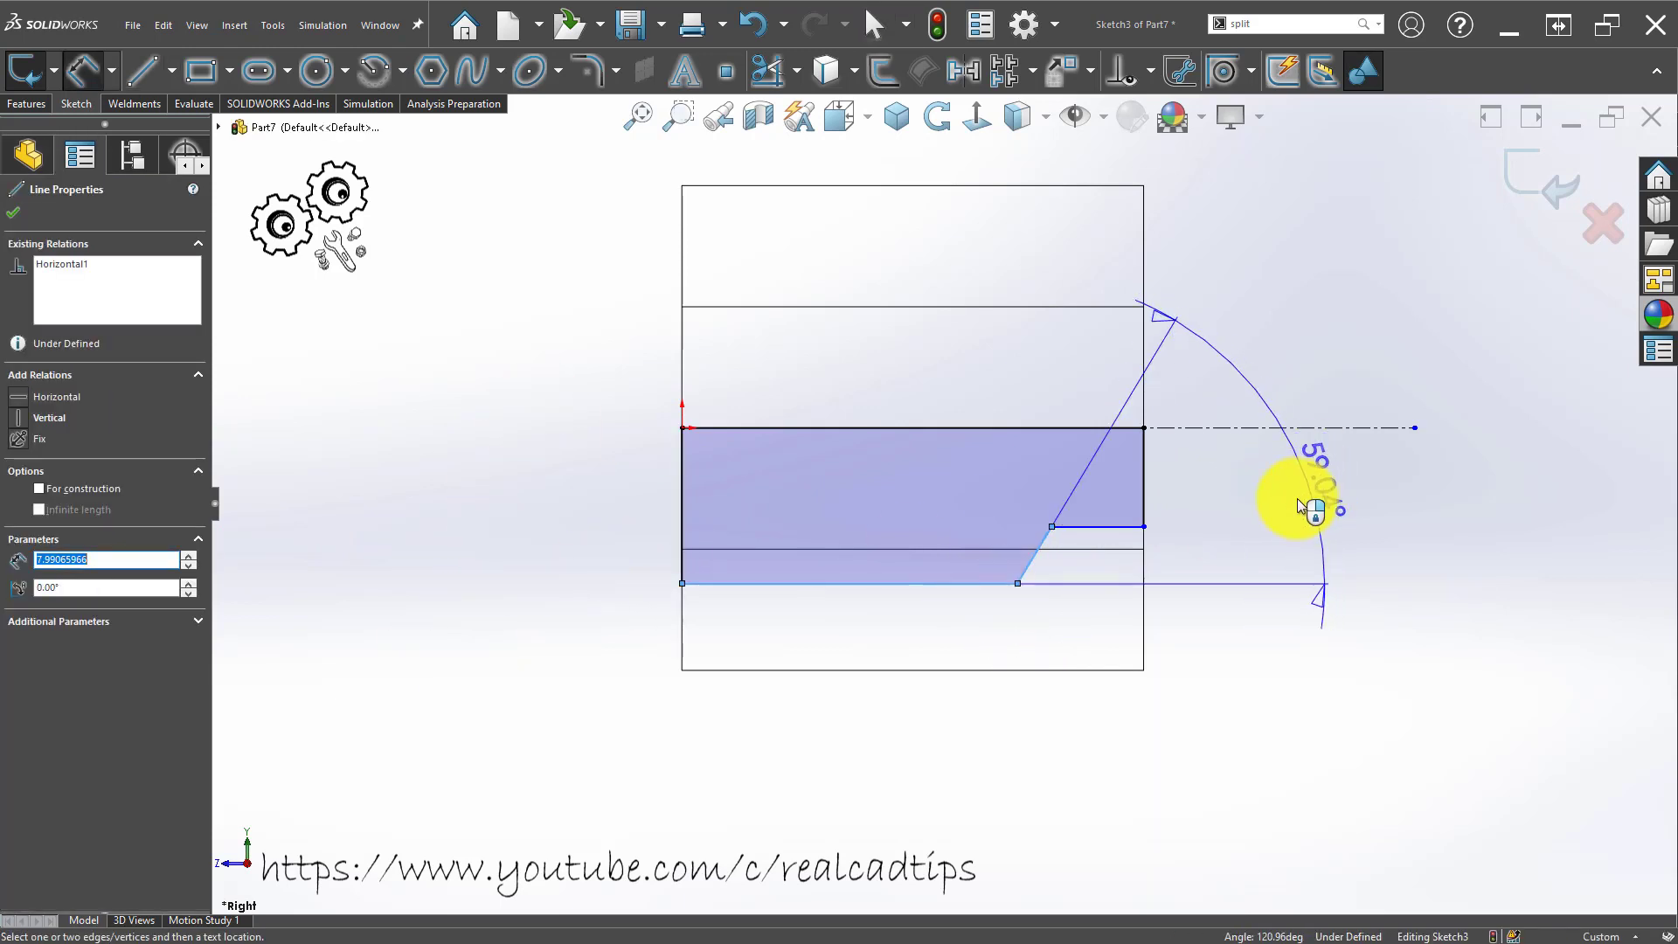
{"action": "left_click", "coordinate": [1267, 423]}
{"action": "key", "text": "Return"}
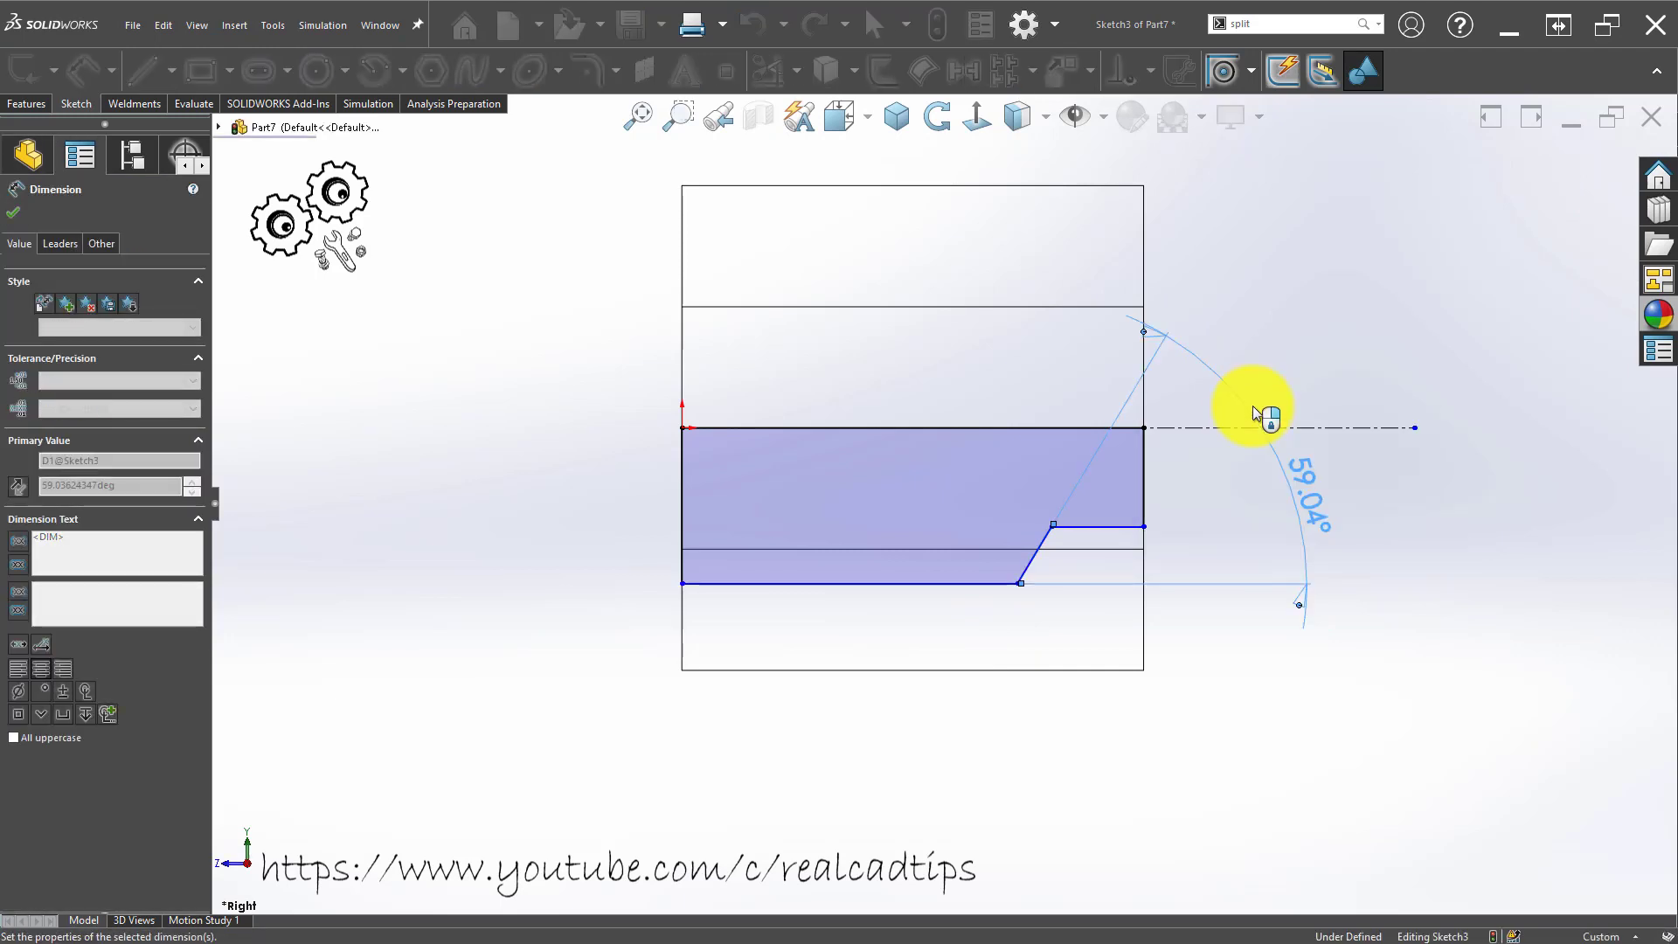
{"action": "left_click", "coordinate": [306, 528]}
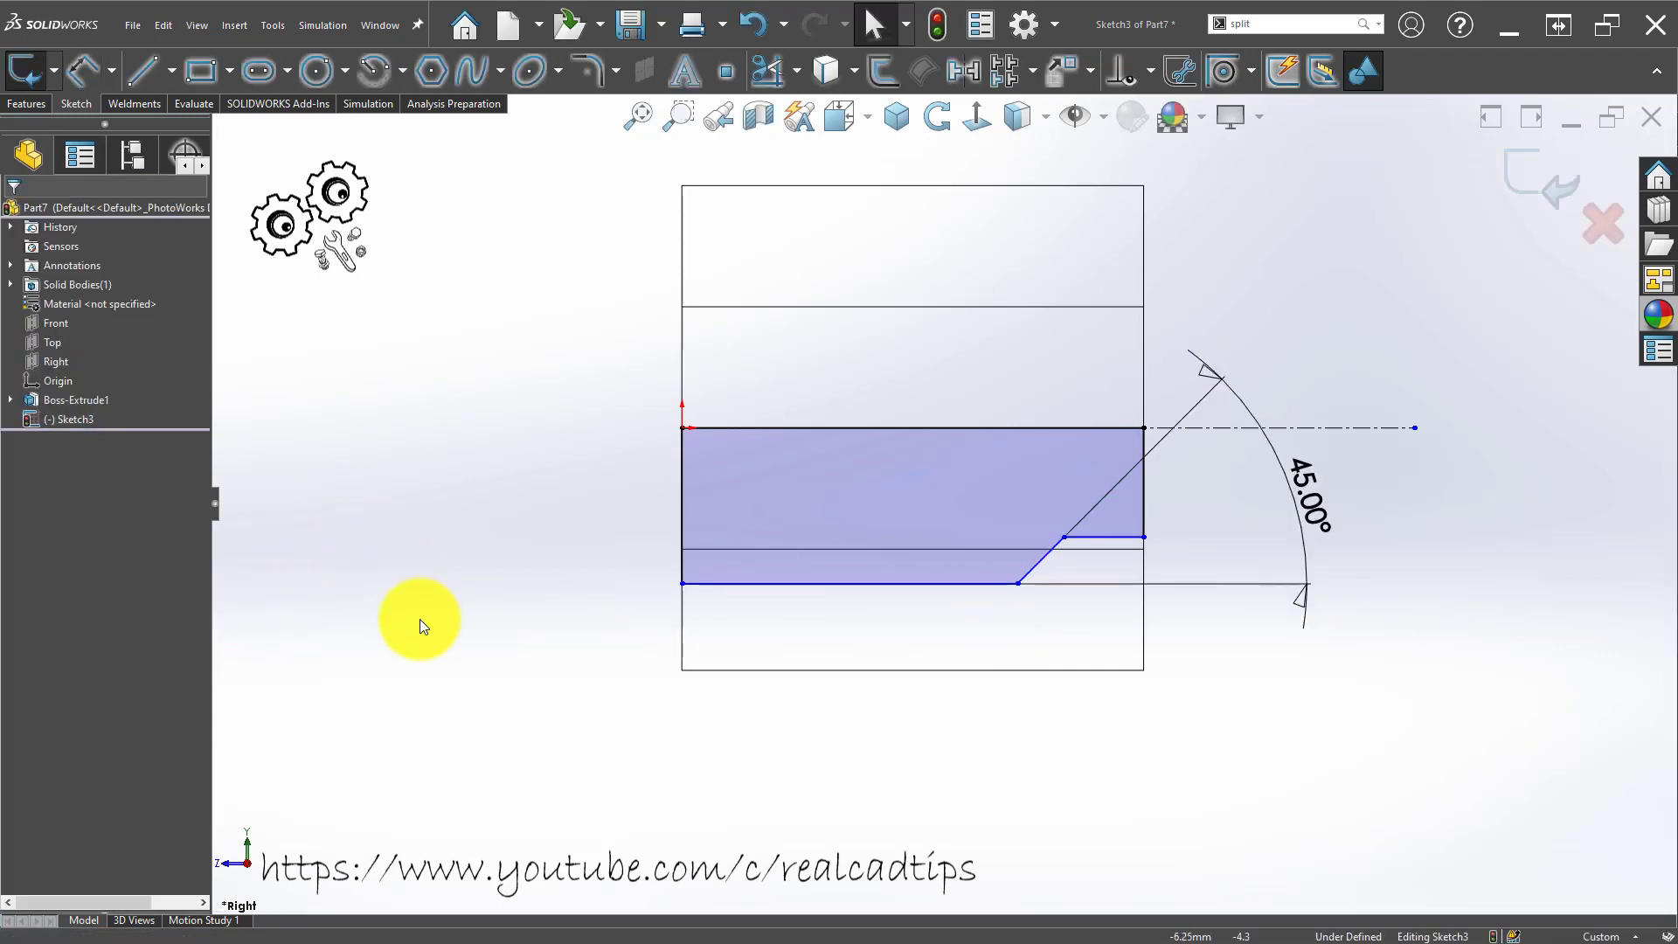
Dimension the deeper section of the profile as a 6.80 mm diameter about the centerline.
{"action": "right_click_drag", "start_coordinate": [420, 619], "coordinate": [480, 280]}
{"action": "left_click", "coordinate": [729, 584]}
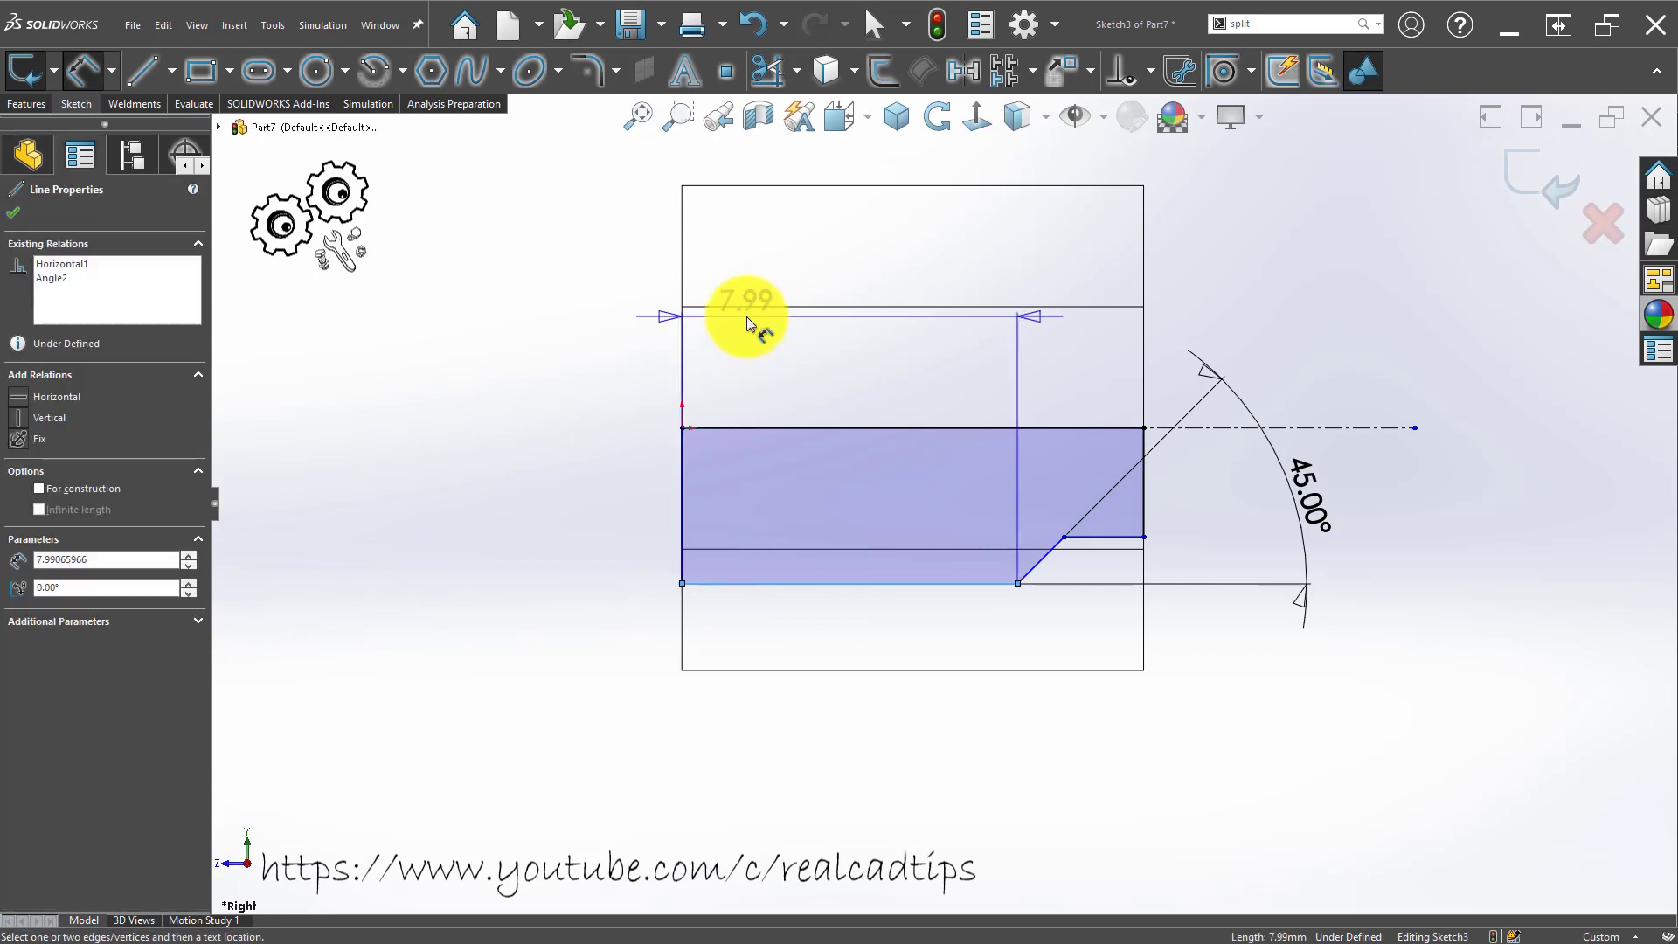
{"action": "left_click", "coordinate": [1221, 427]}
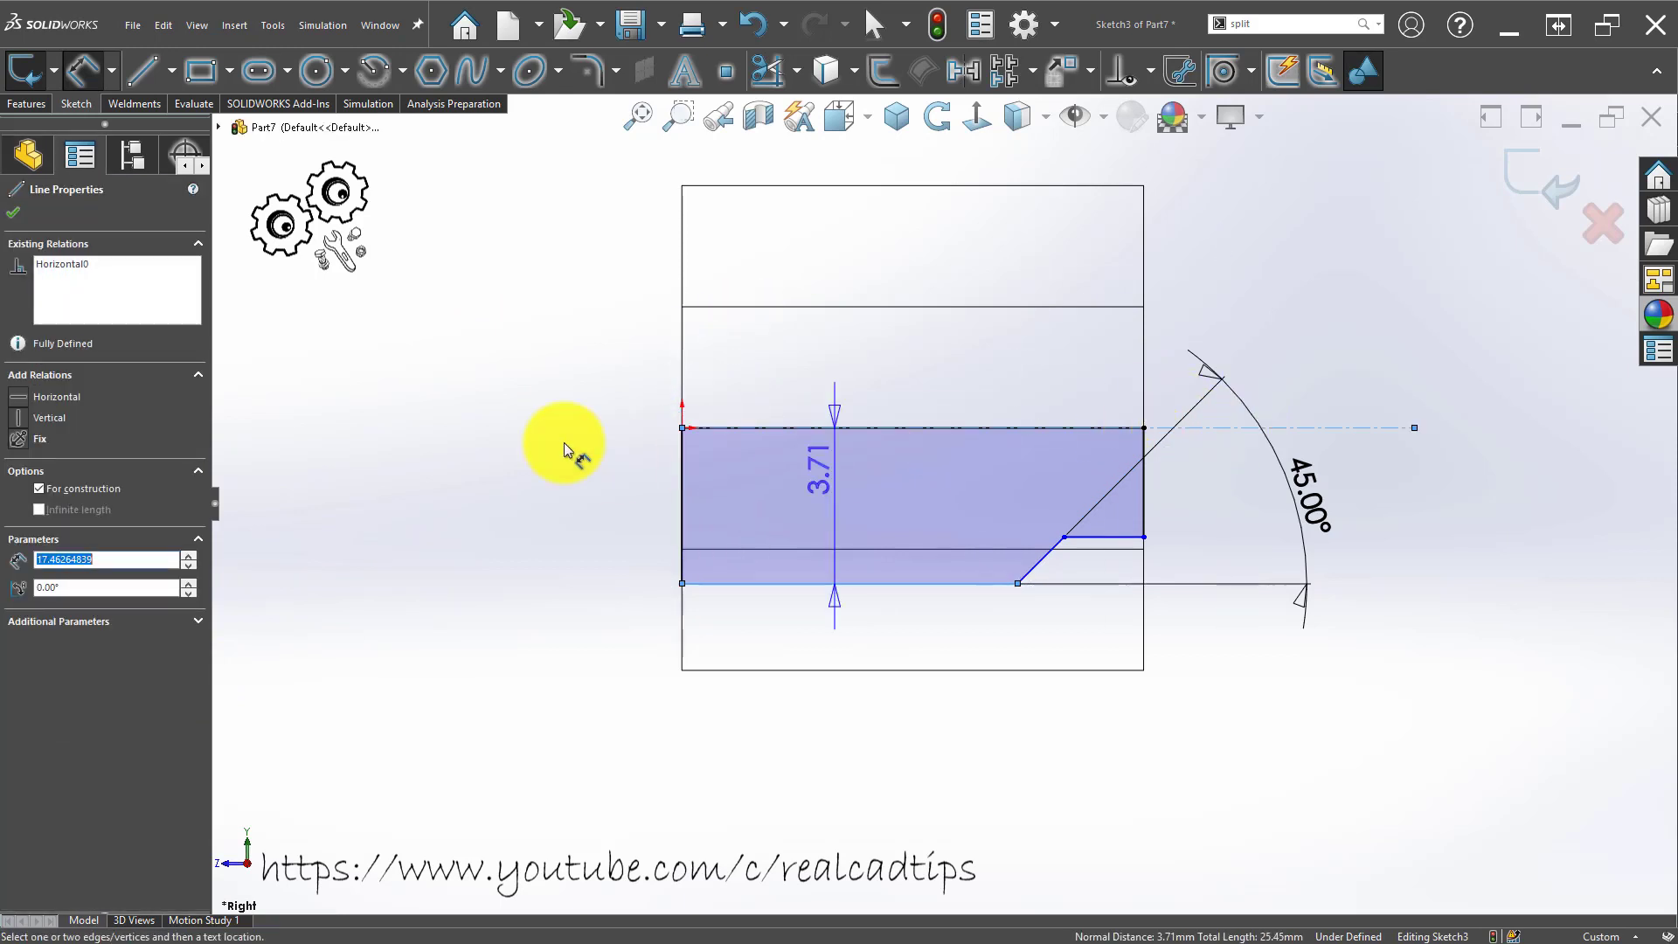
{"action": "left_click", "coordinate": [512, 386]}
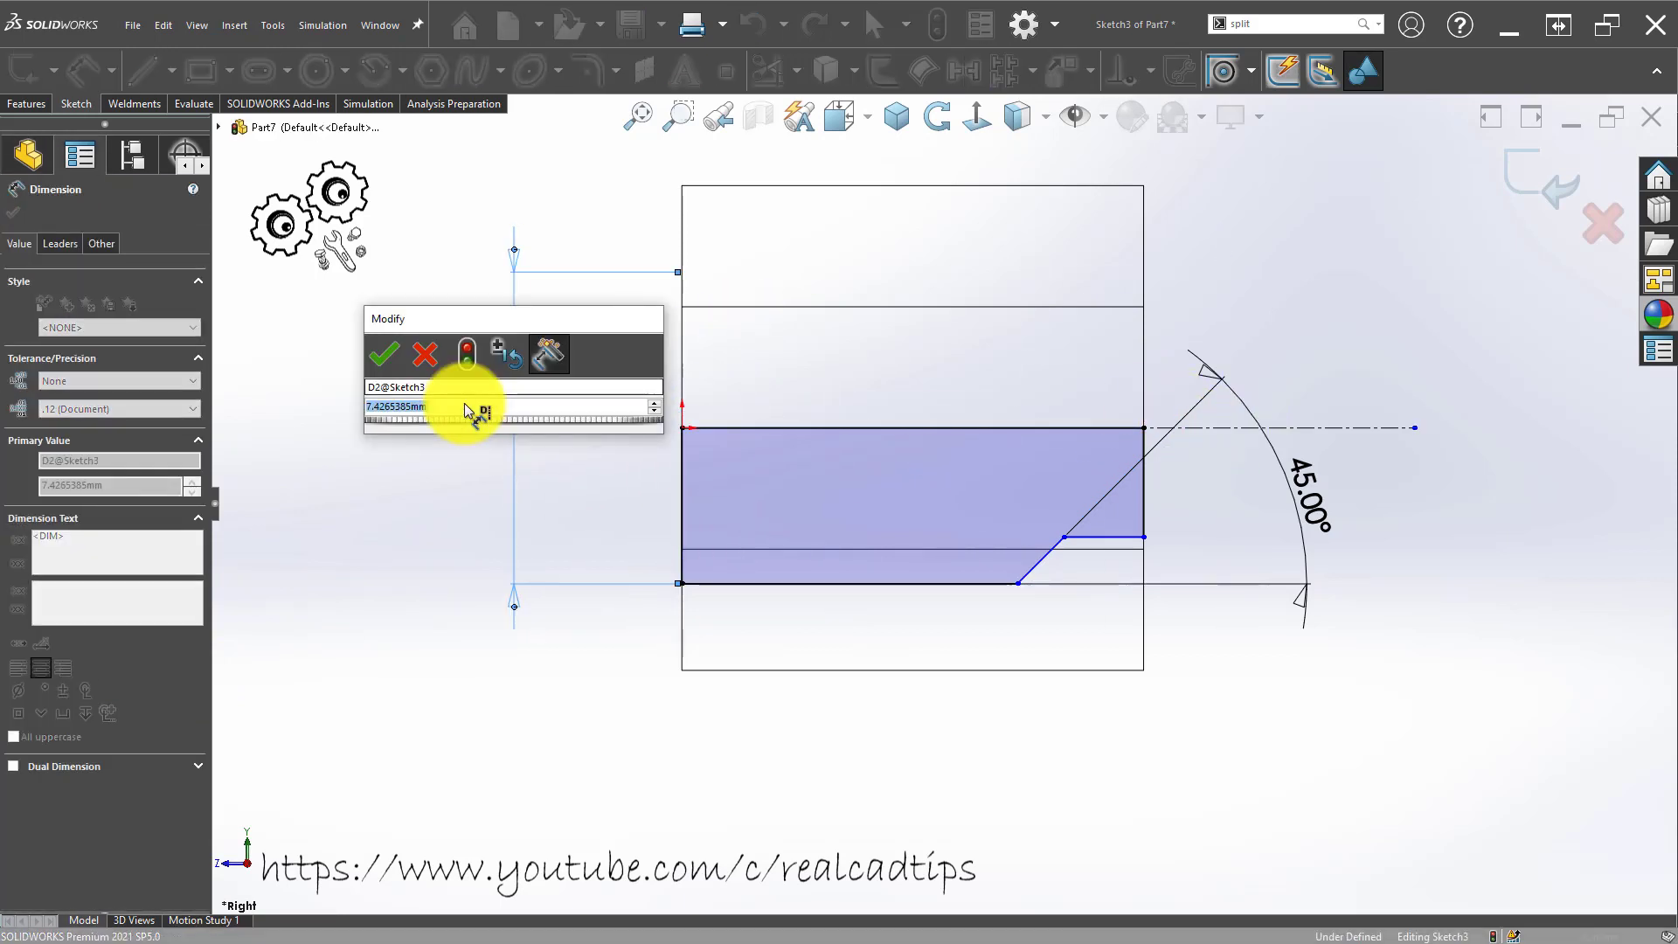
{"action": "type", "text": "6.6"}
{"action": "key", "text": "Return"}
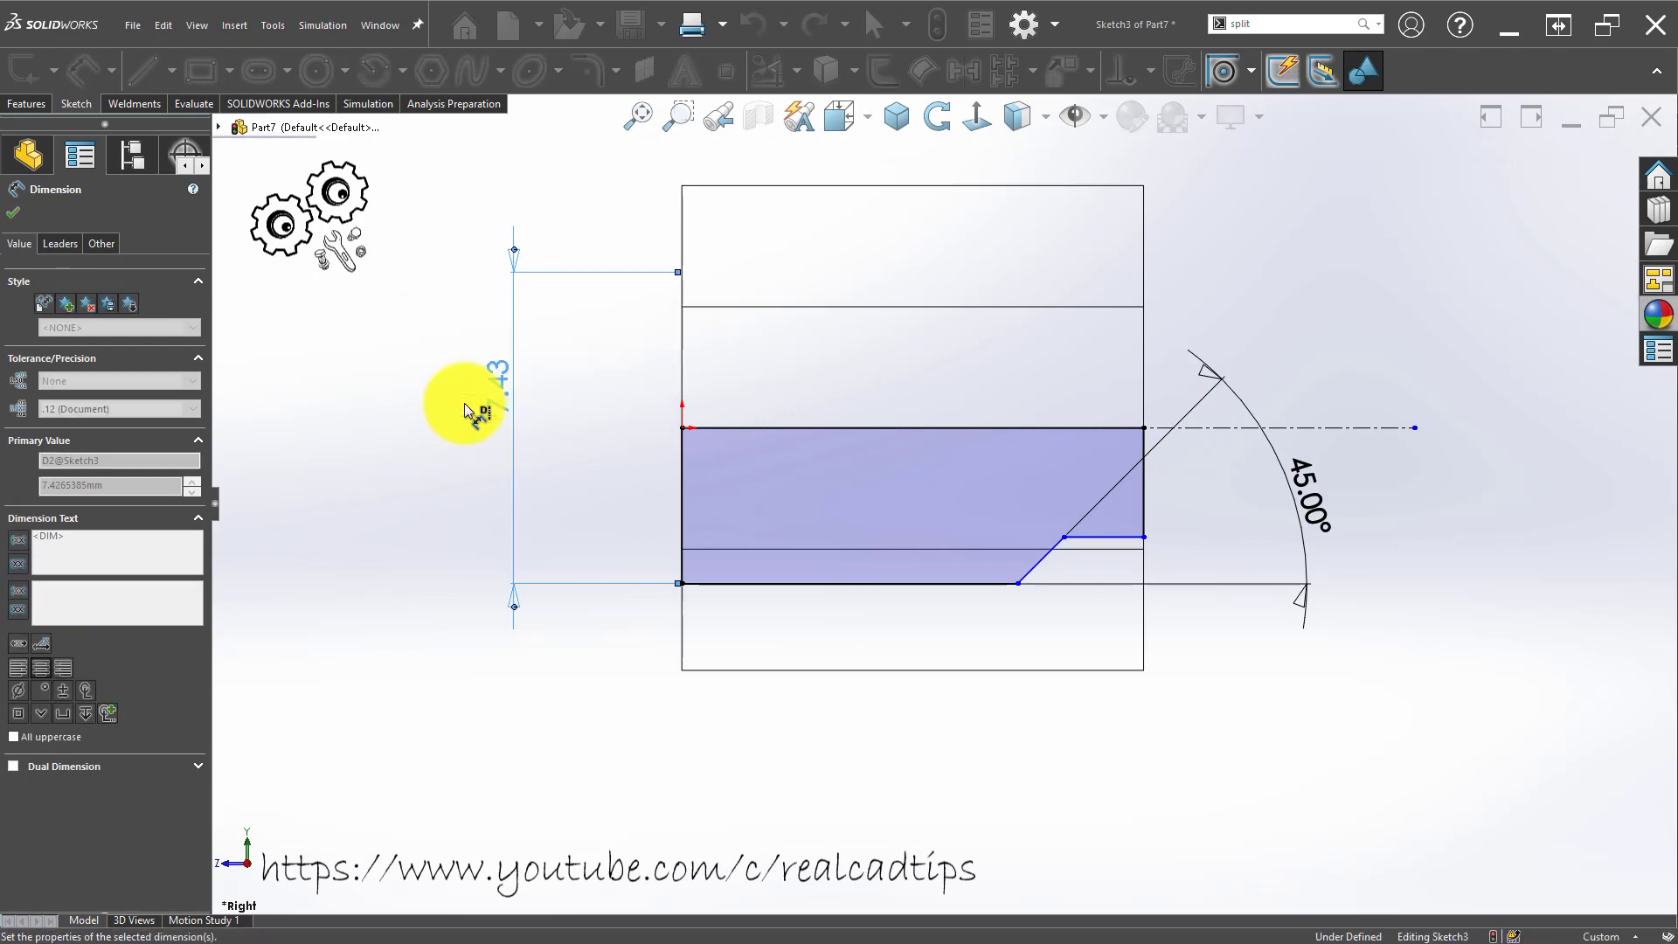
{"action": "left_click", "coordinate": [455, 617]}
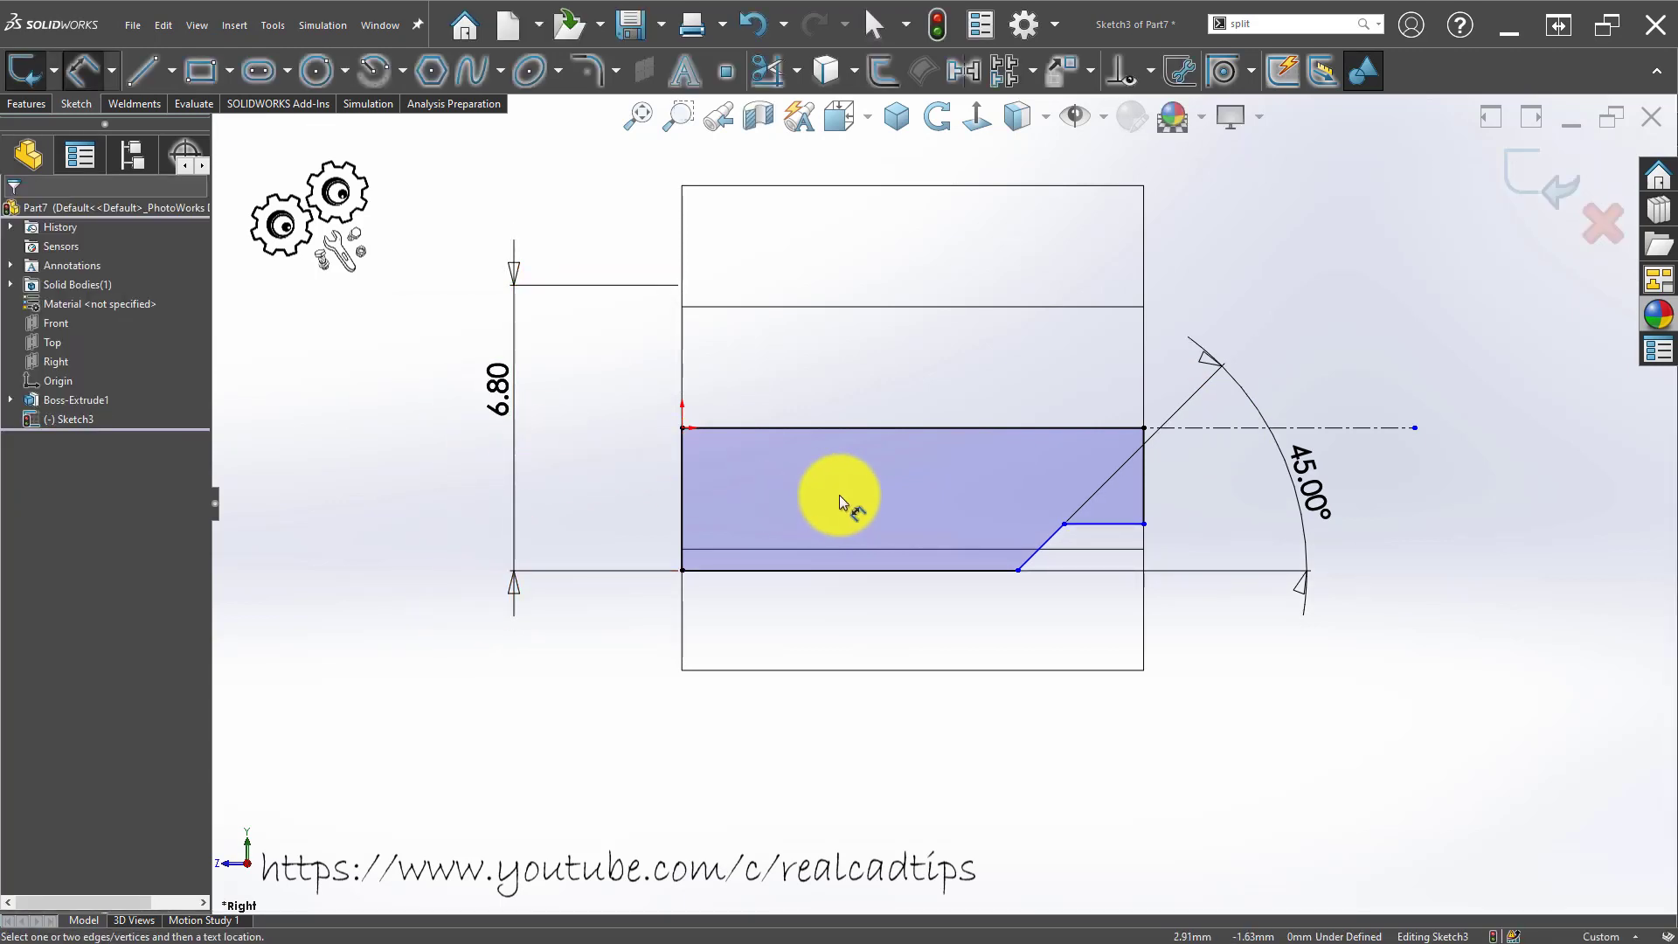
Dimension the shallower end section of the profile as a 4 mm diameter about the centerline.
{"action": "left_click", "coordinate": [1106, 526]}
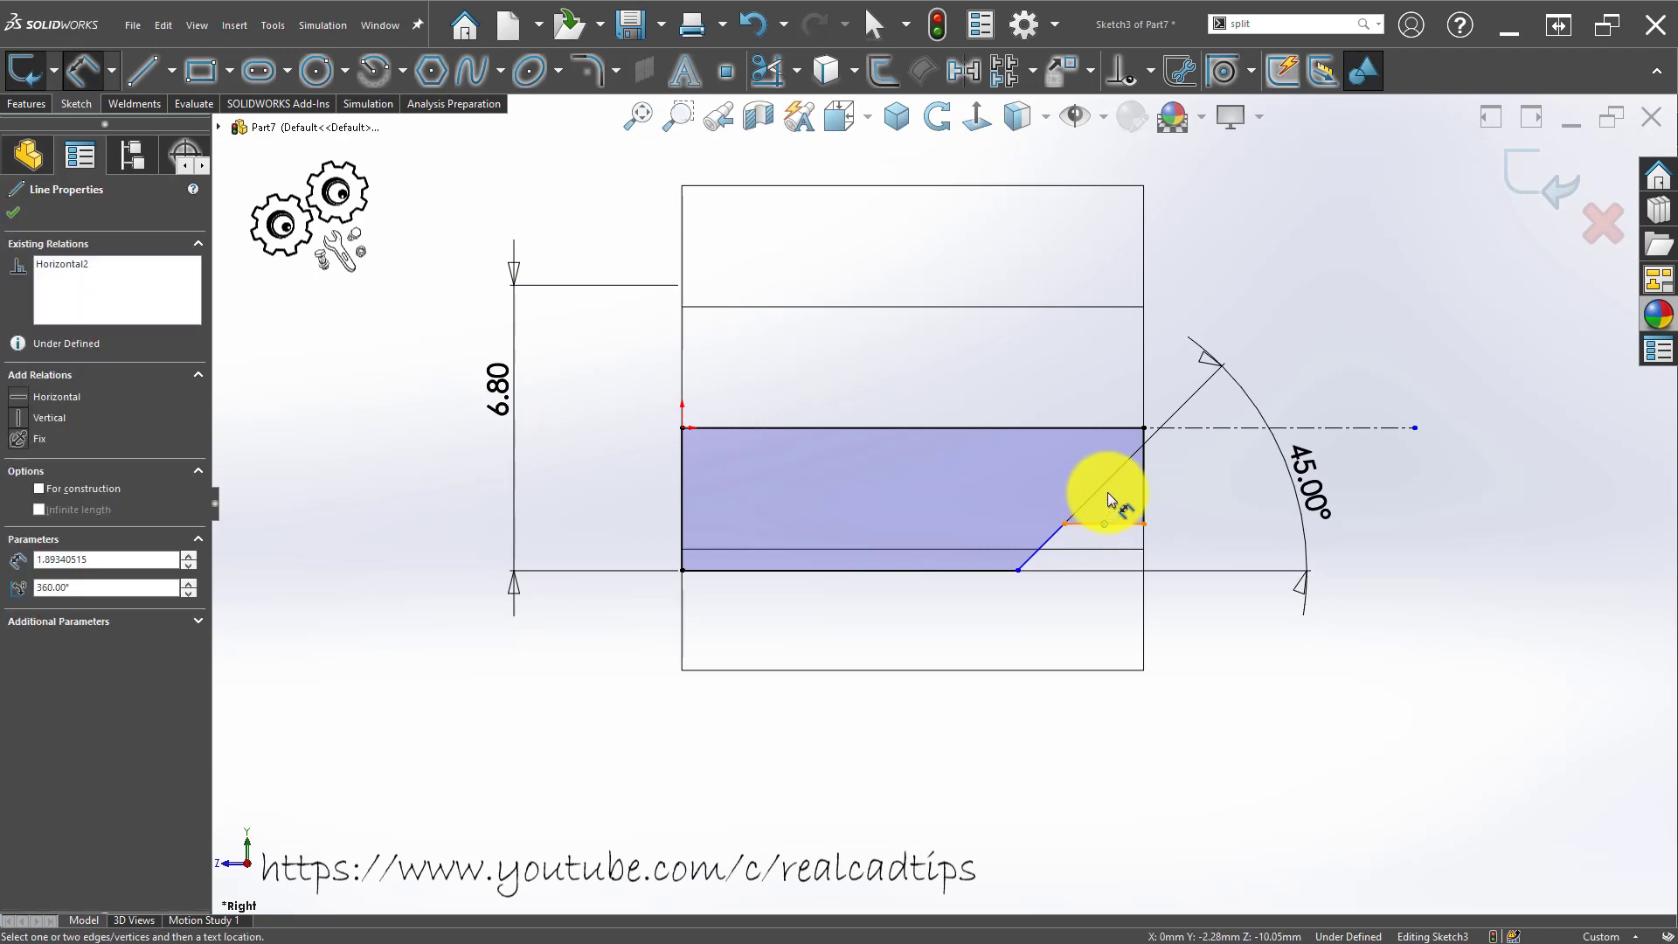
{"action": "left_click", "coordinate": [1180, 429]}
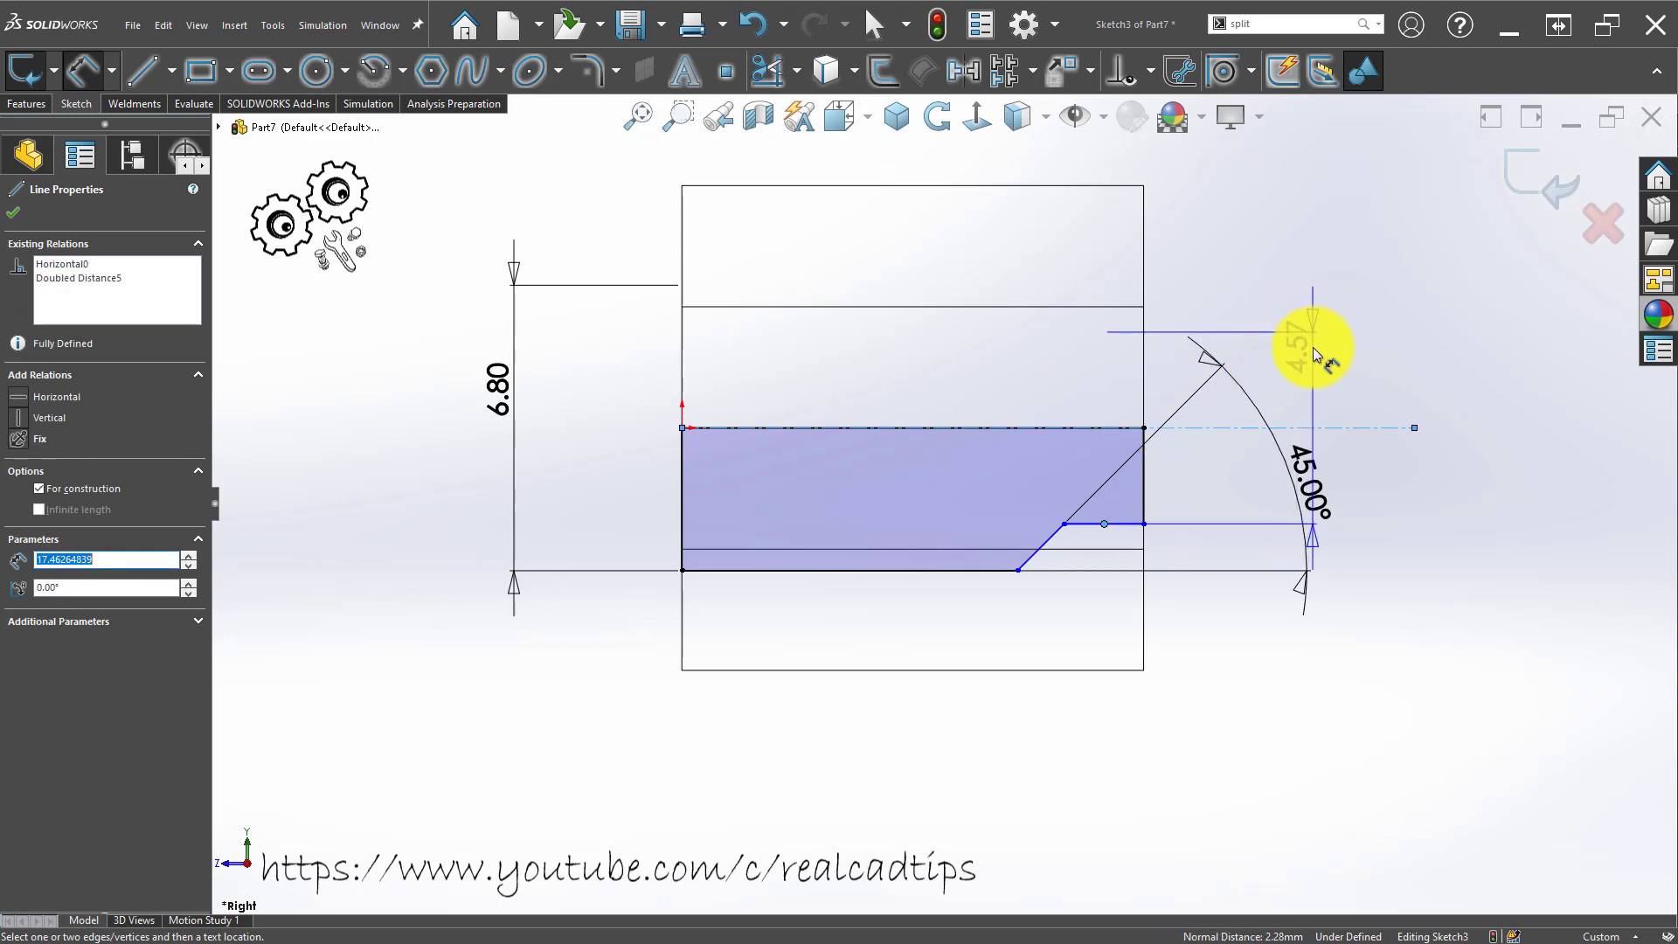
{"action": "left_click", "coordinate": [1277, 352]}
{"action": "type", "text": "4"}
{"action": "key", "text": "Return"}
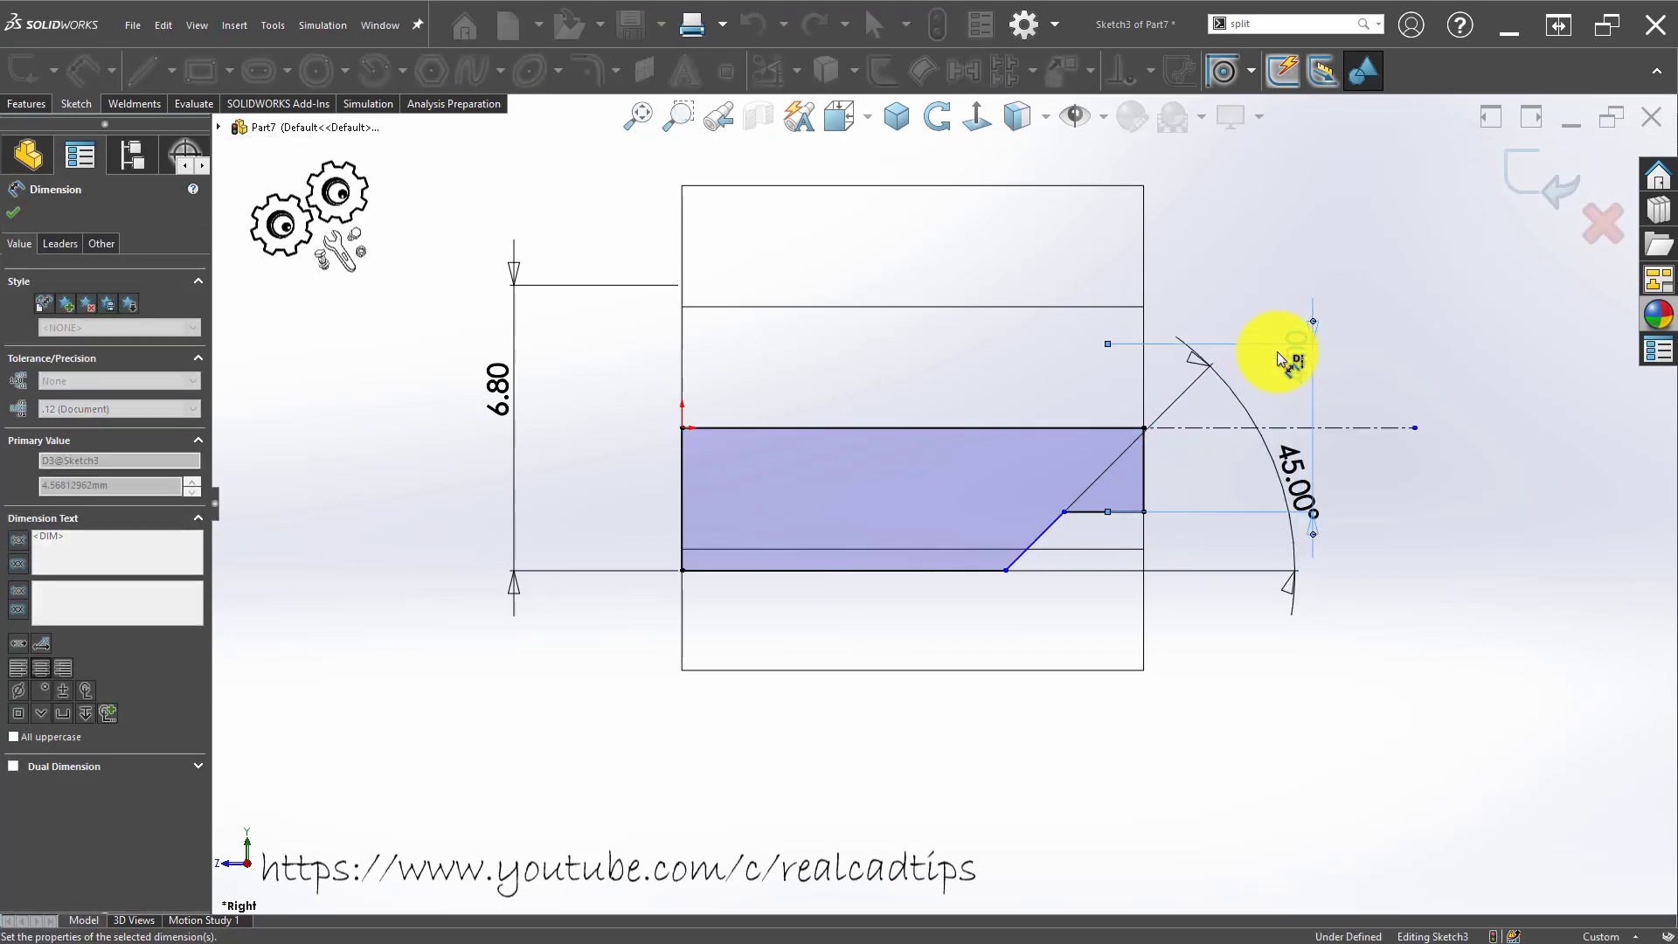
{"action": "left_click", "coordinate": [1244, 704]}
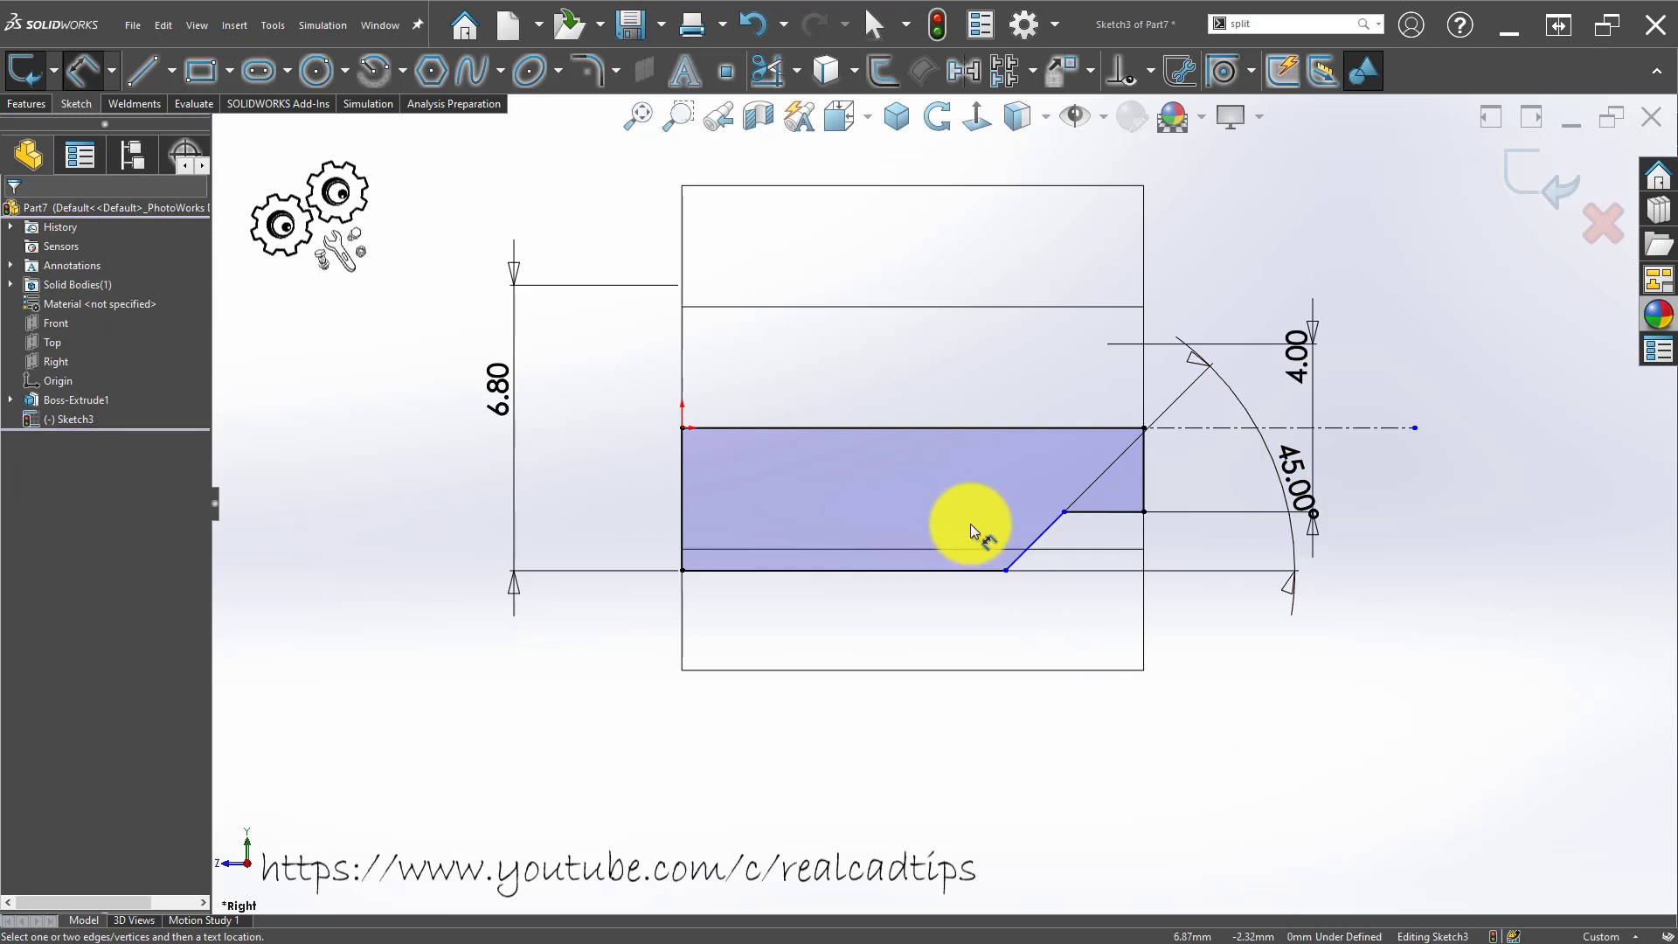
Dimension the long lower horizontal line of the profile as 8 mm.
{"action": "left_click", "coordinate": [822, 574]}
{"action": "left_click", "coordinate": [821, 636]}
{"action": "type", "text": "8"}
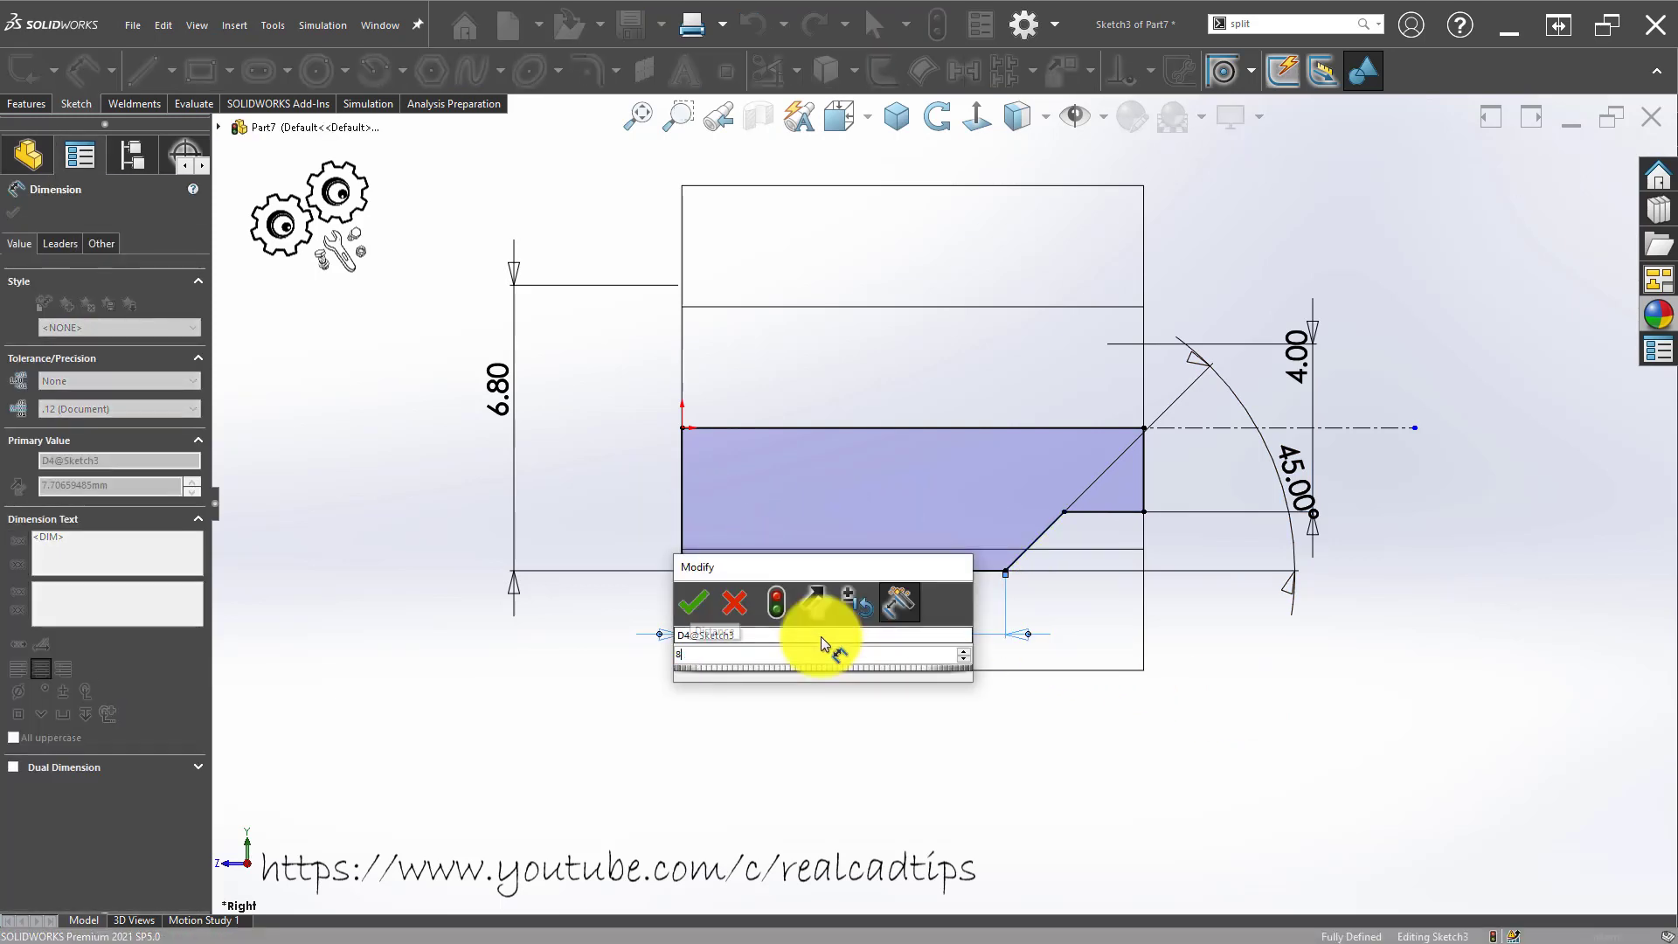
{"action": "key", "text": "Return"}
{"action": "key", "text": "Escape"}
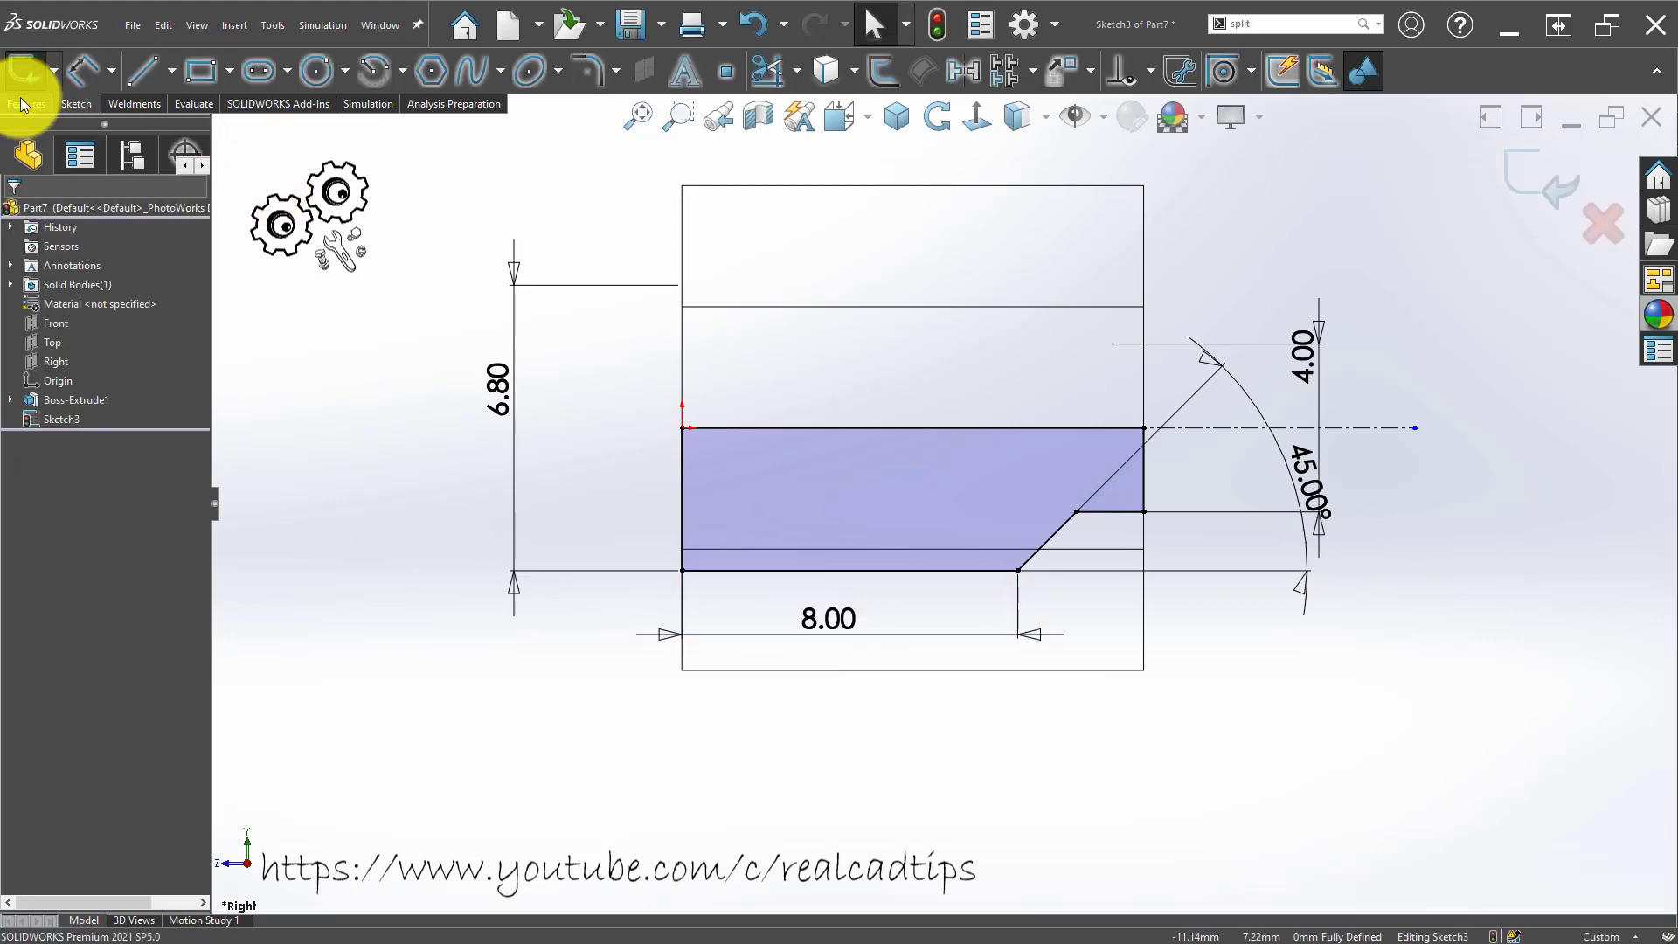
Restore the Shaded With Edges display and cut the profile through the hexagonal body with a 360° Revolved Cut around the centerline.
{"action": "left_click", "coordinate": [22, 104]}
{"action": "left_click", "coordinate": [892, 118]}
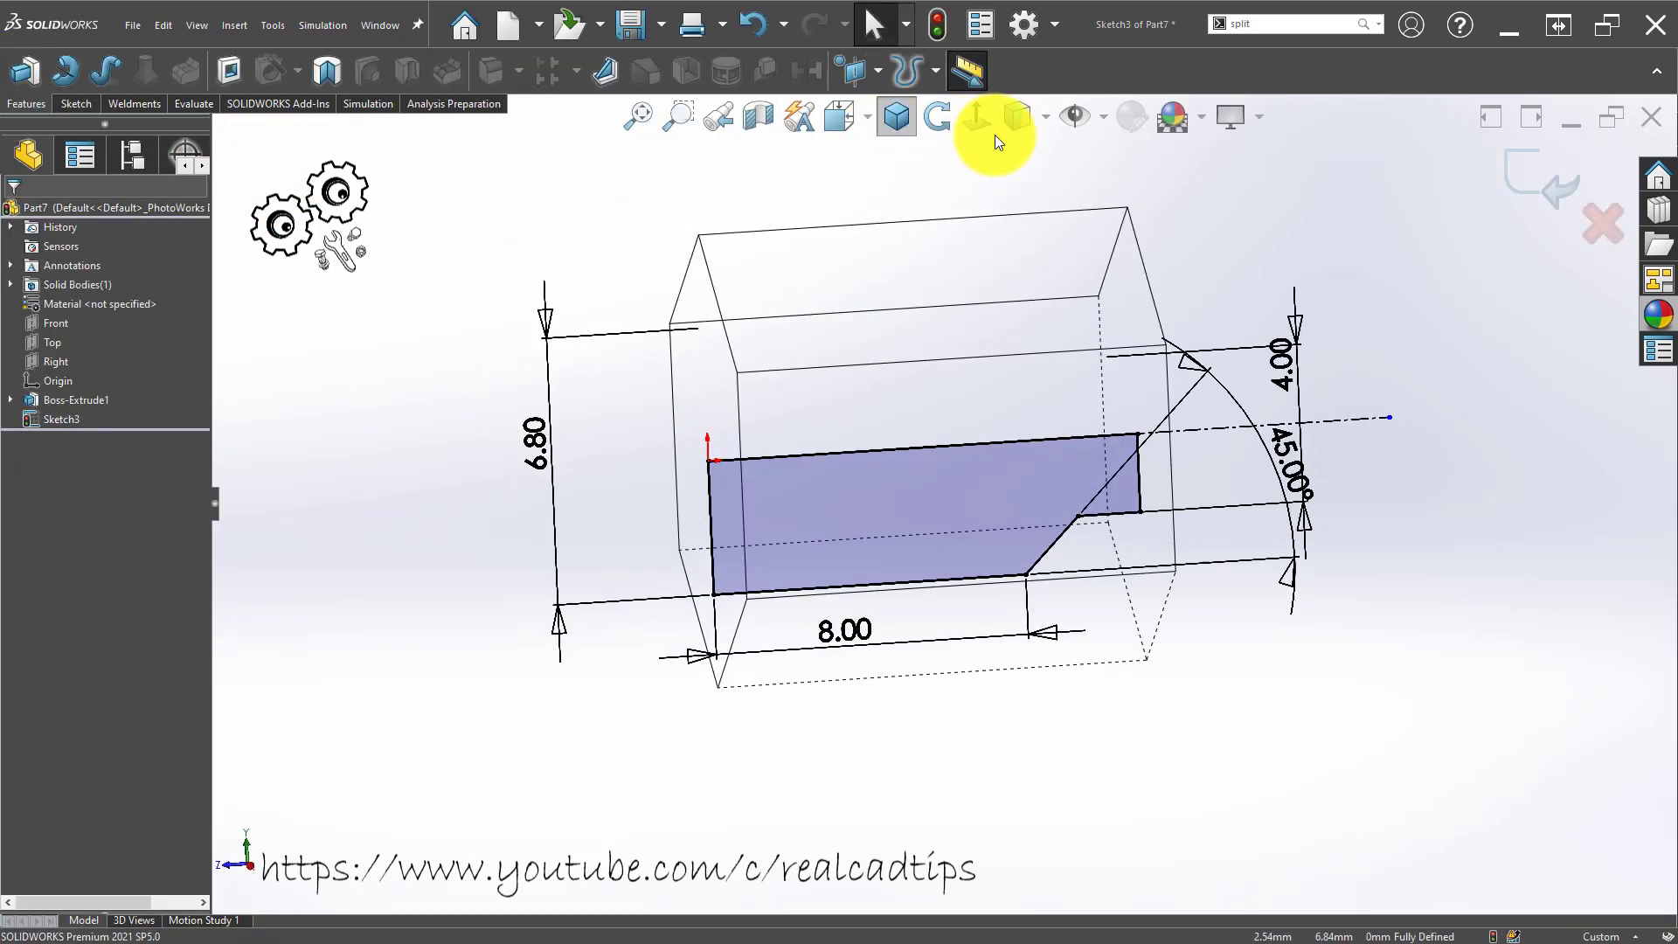
{"action": "left_click", "coordinate": [1021, 117]}
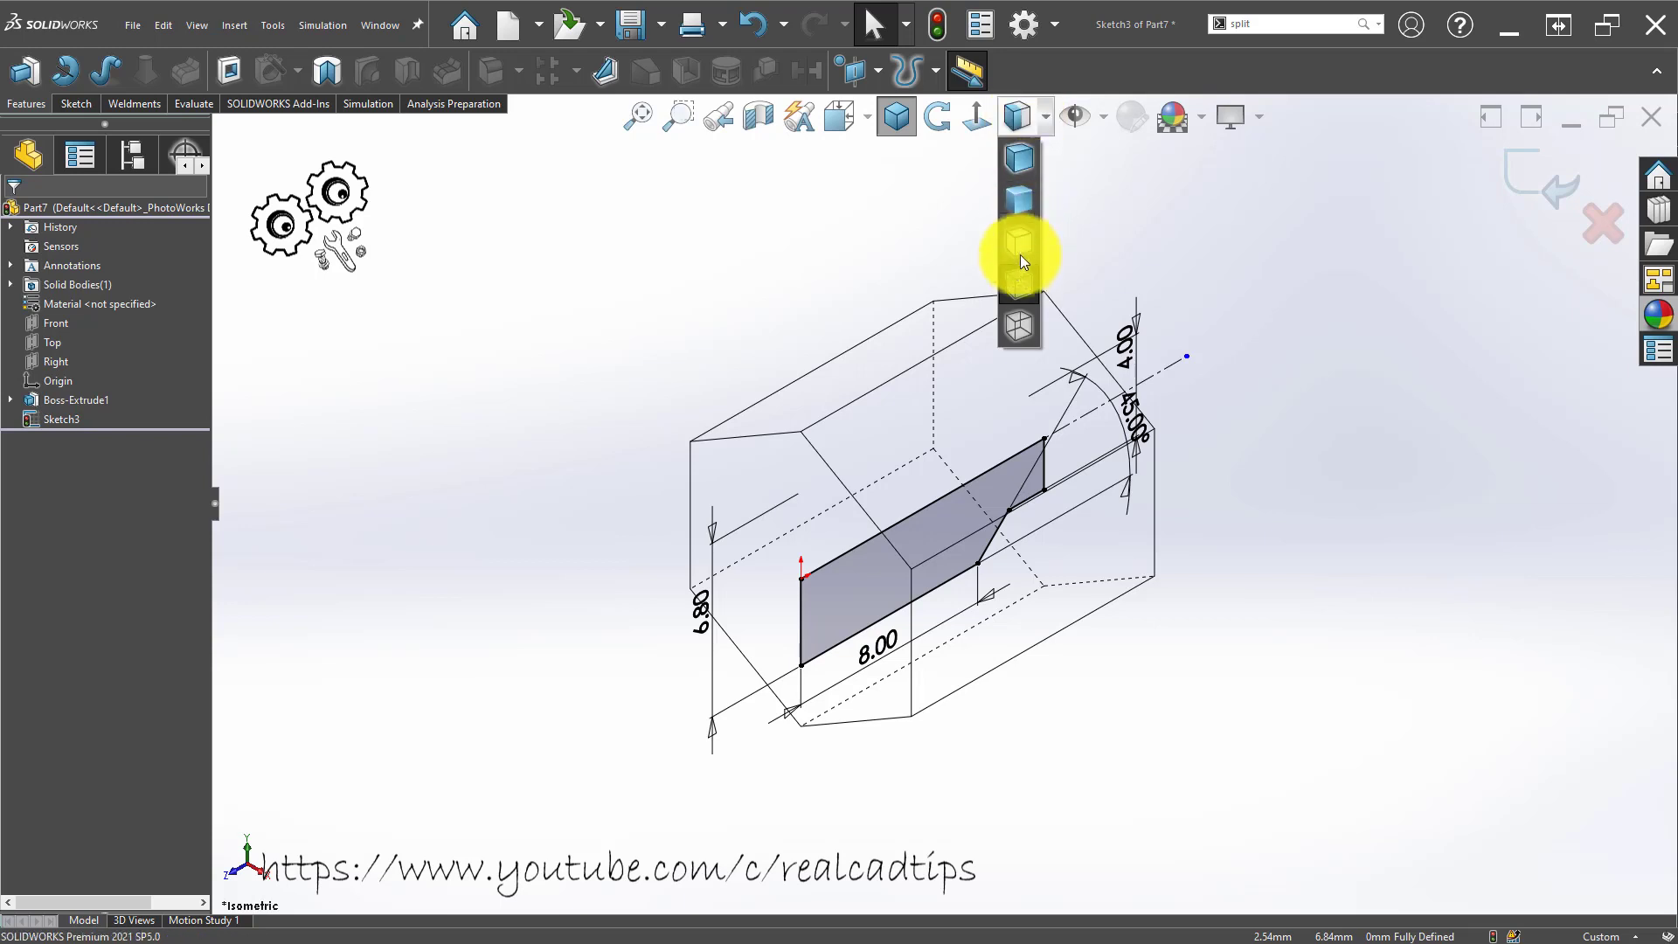
{"action": "left_click", "coordinate": [1021, 159]}
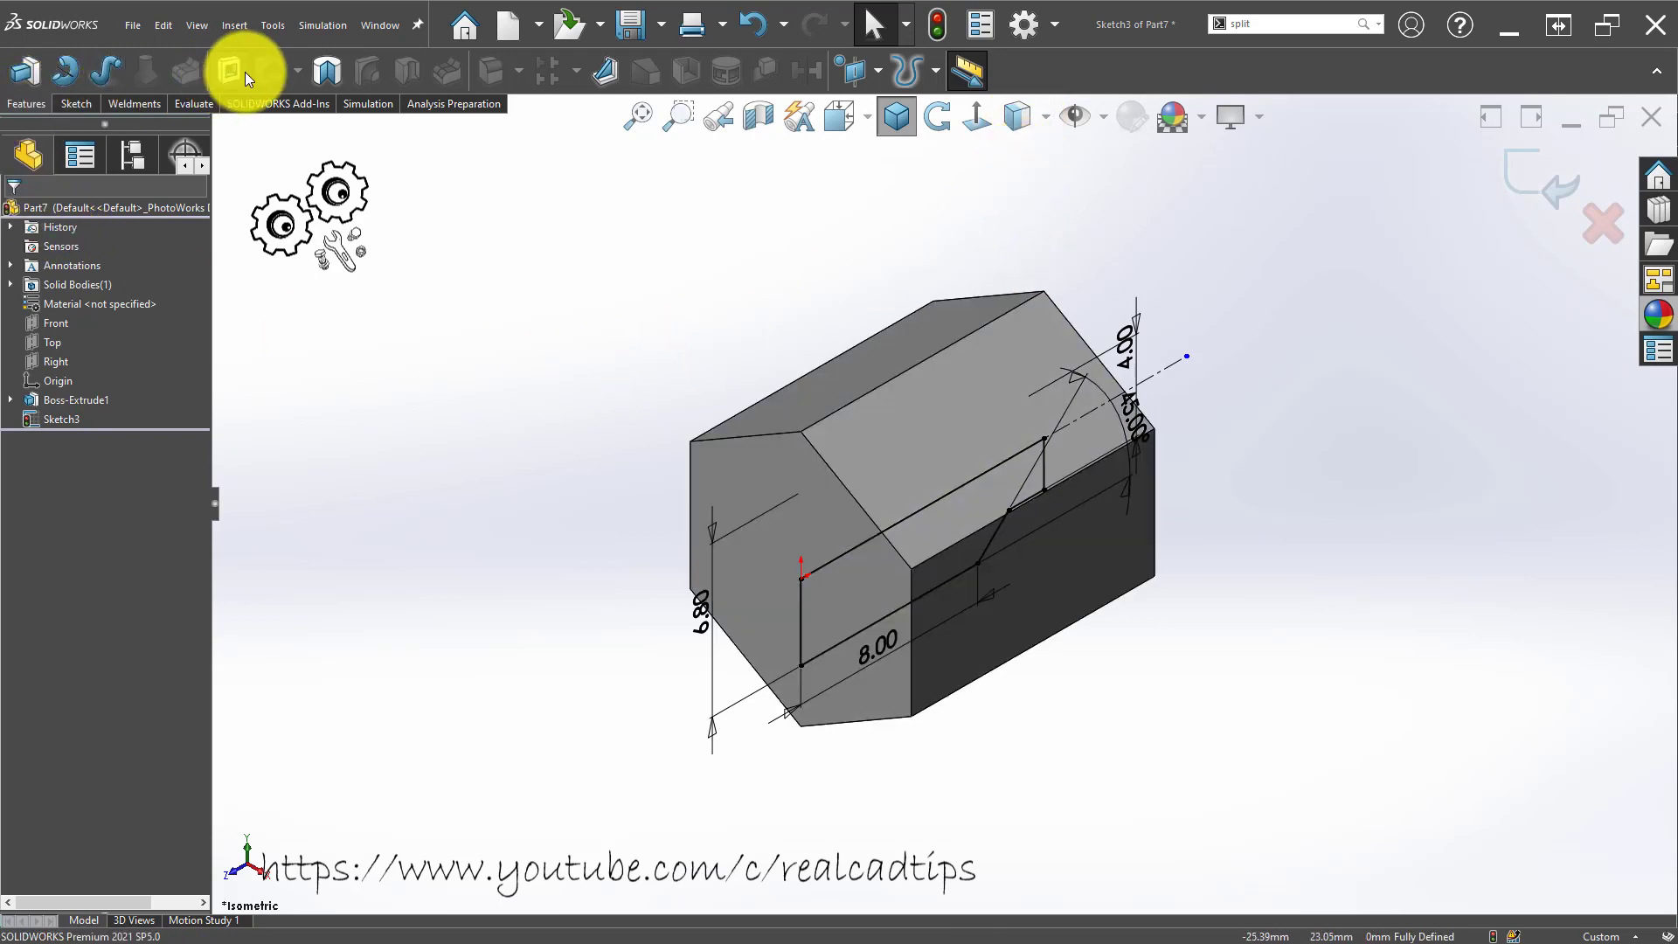
{"action": "left_click", "coordinate": [331, 75]}
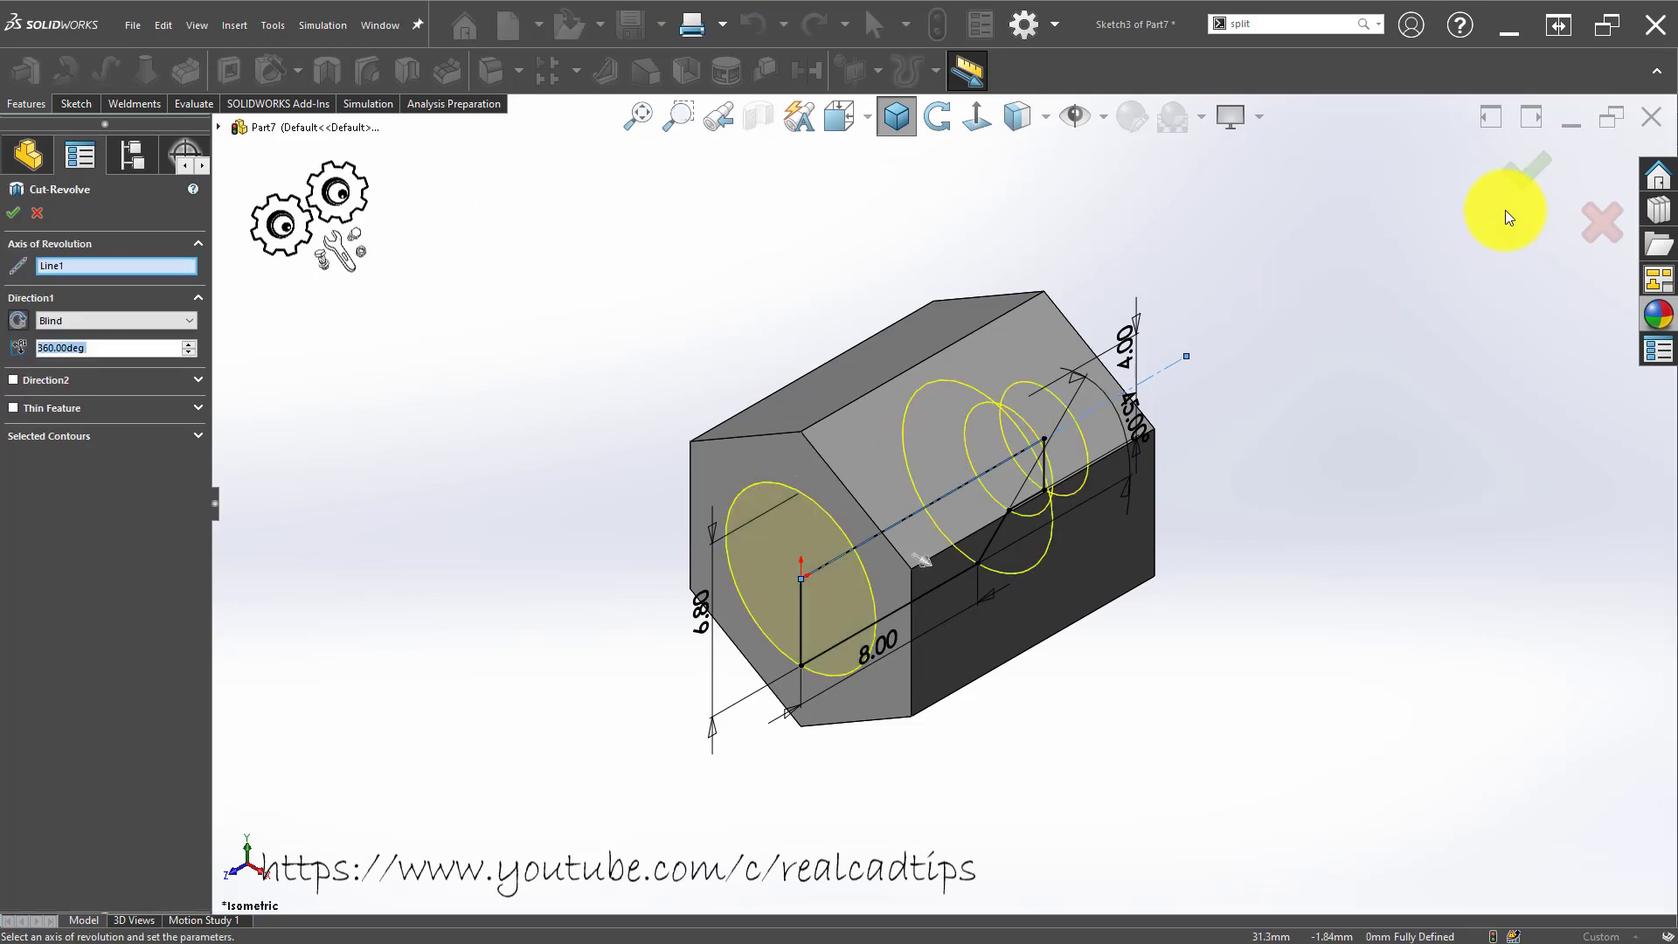
{"action": "left_click", "coordinate": [1525, 166]}
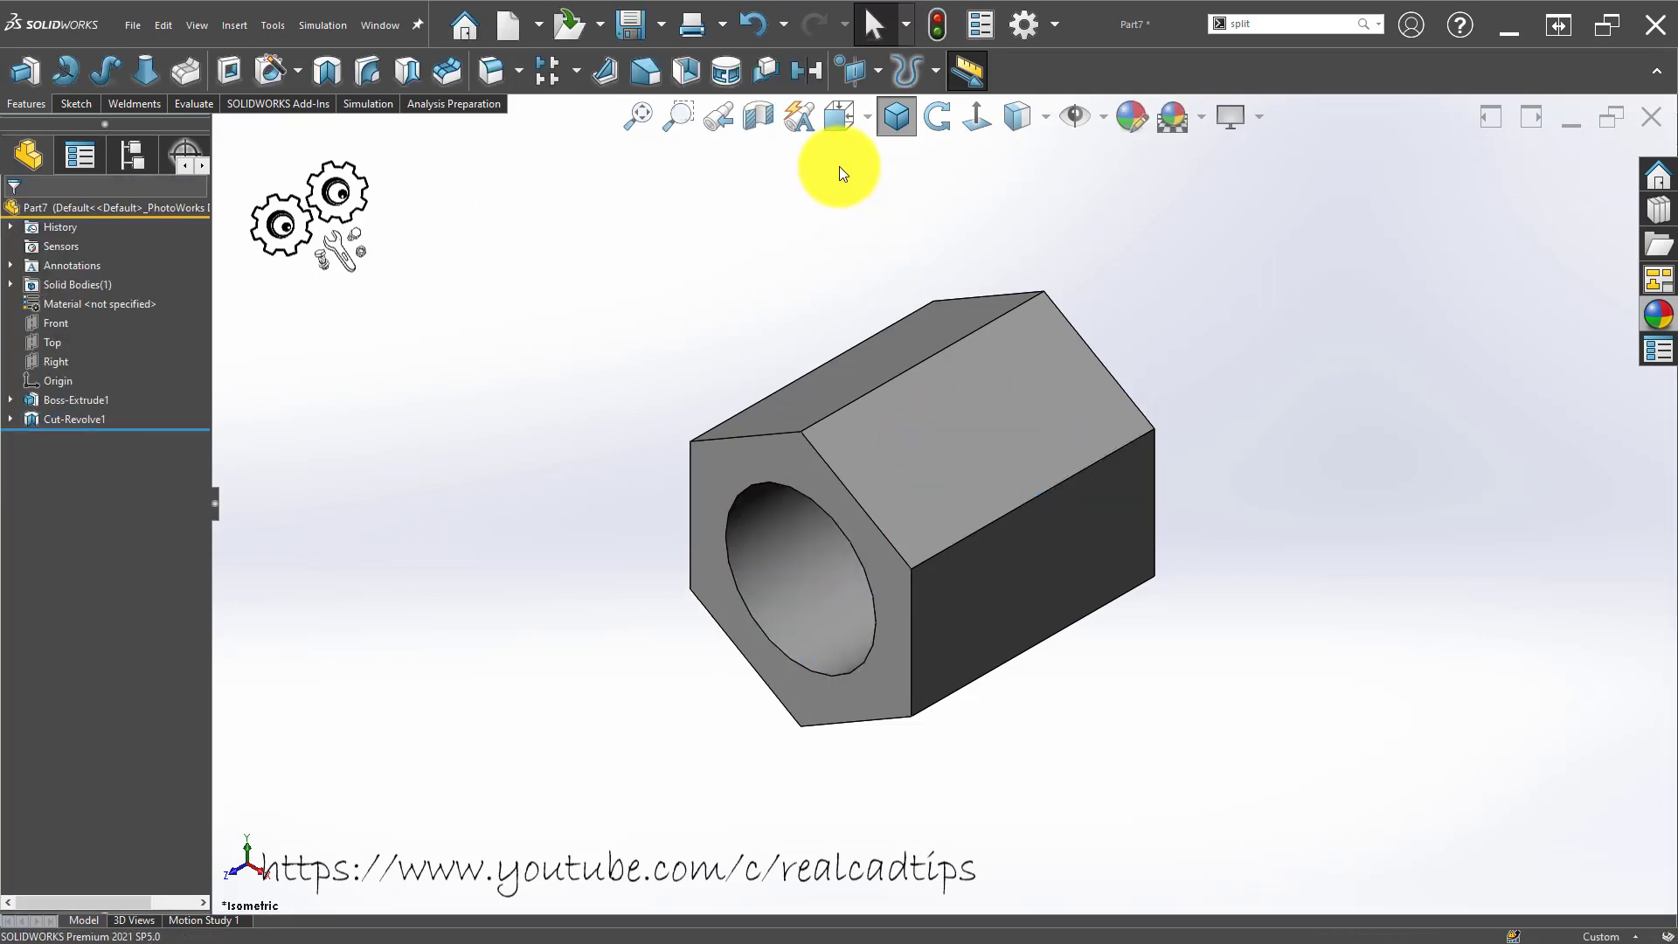
Add a cosmetic thread with an 8 mm diameter to the circular edge of the wider bore opening, ending Up to Next.
{"action": "middle_click_drag", "start_coordinate": [1010, 458], "coordinate": [985, 255]}
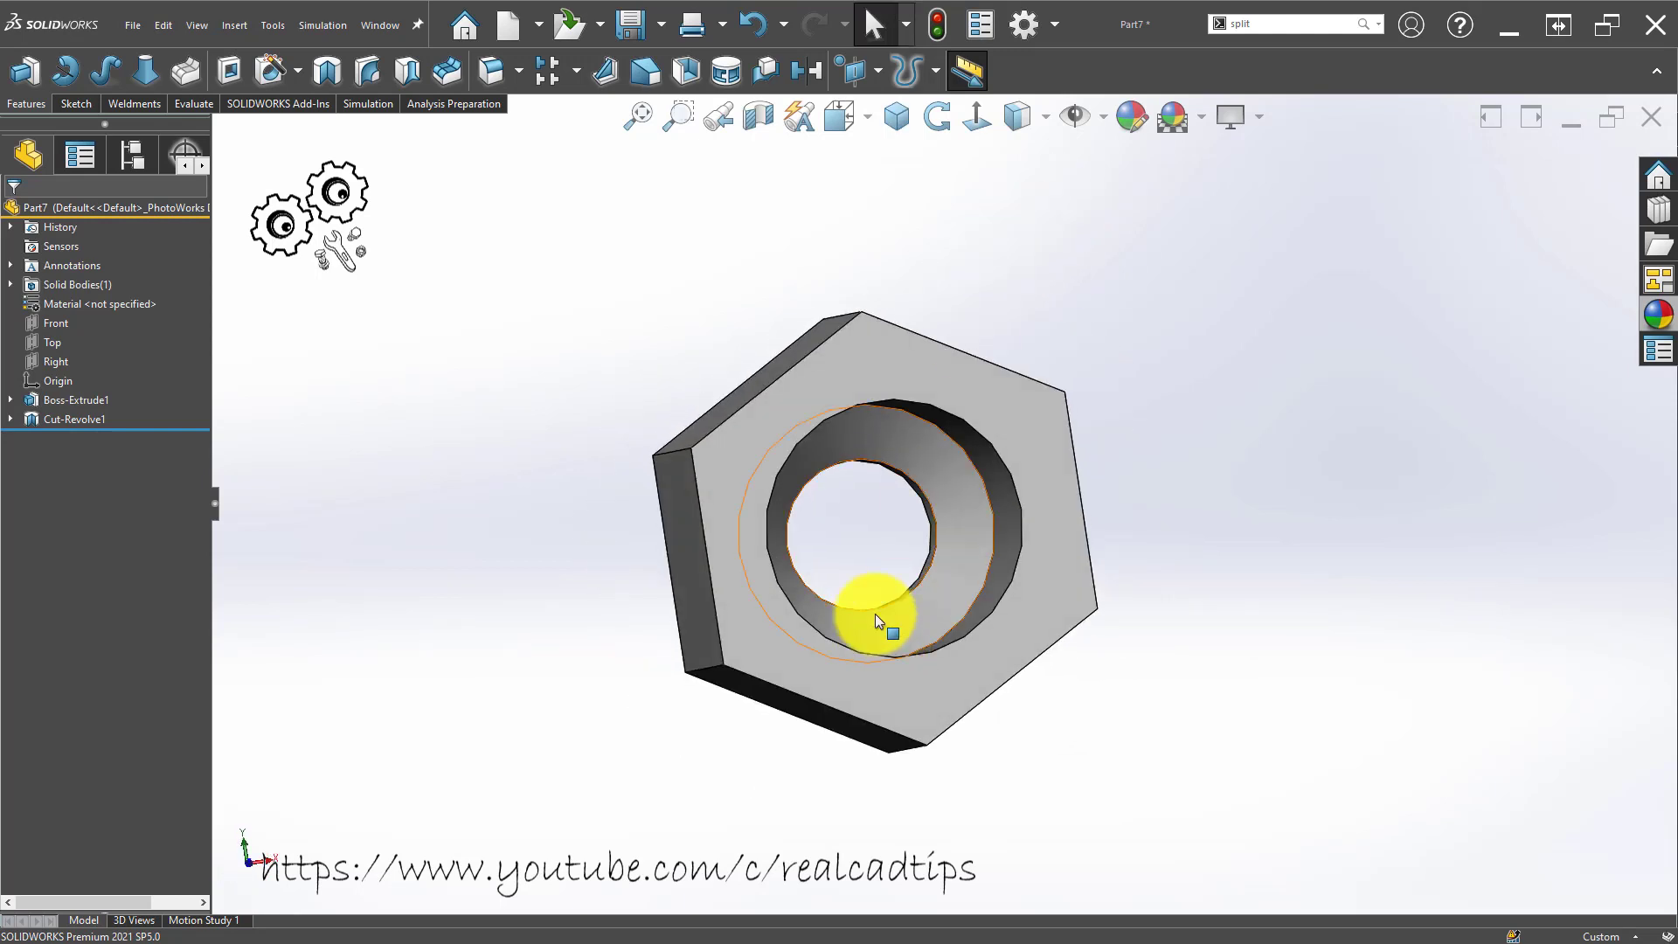
{"action": "scroll", "coordinate": [874, 614], "scroll_direction": "down", "scroll_amount": 1}
{"action": "scroll", "coordinate": [837, 524], "scroll_direction": "up", "scroll_amount": 3}
{"action": "middle_click_drag", "start_coordinate": [843, 510], "coordinate": [699, 510]}
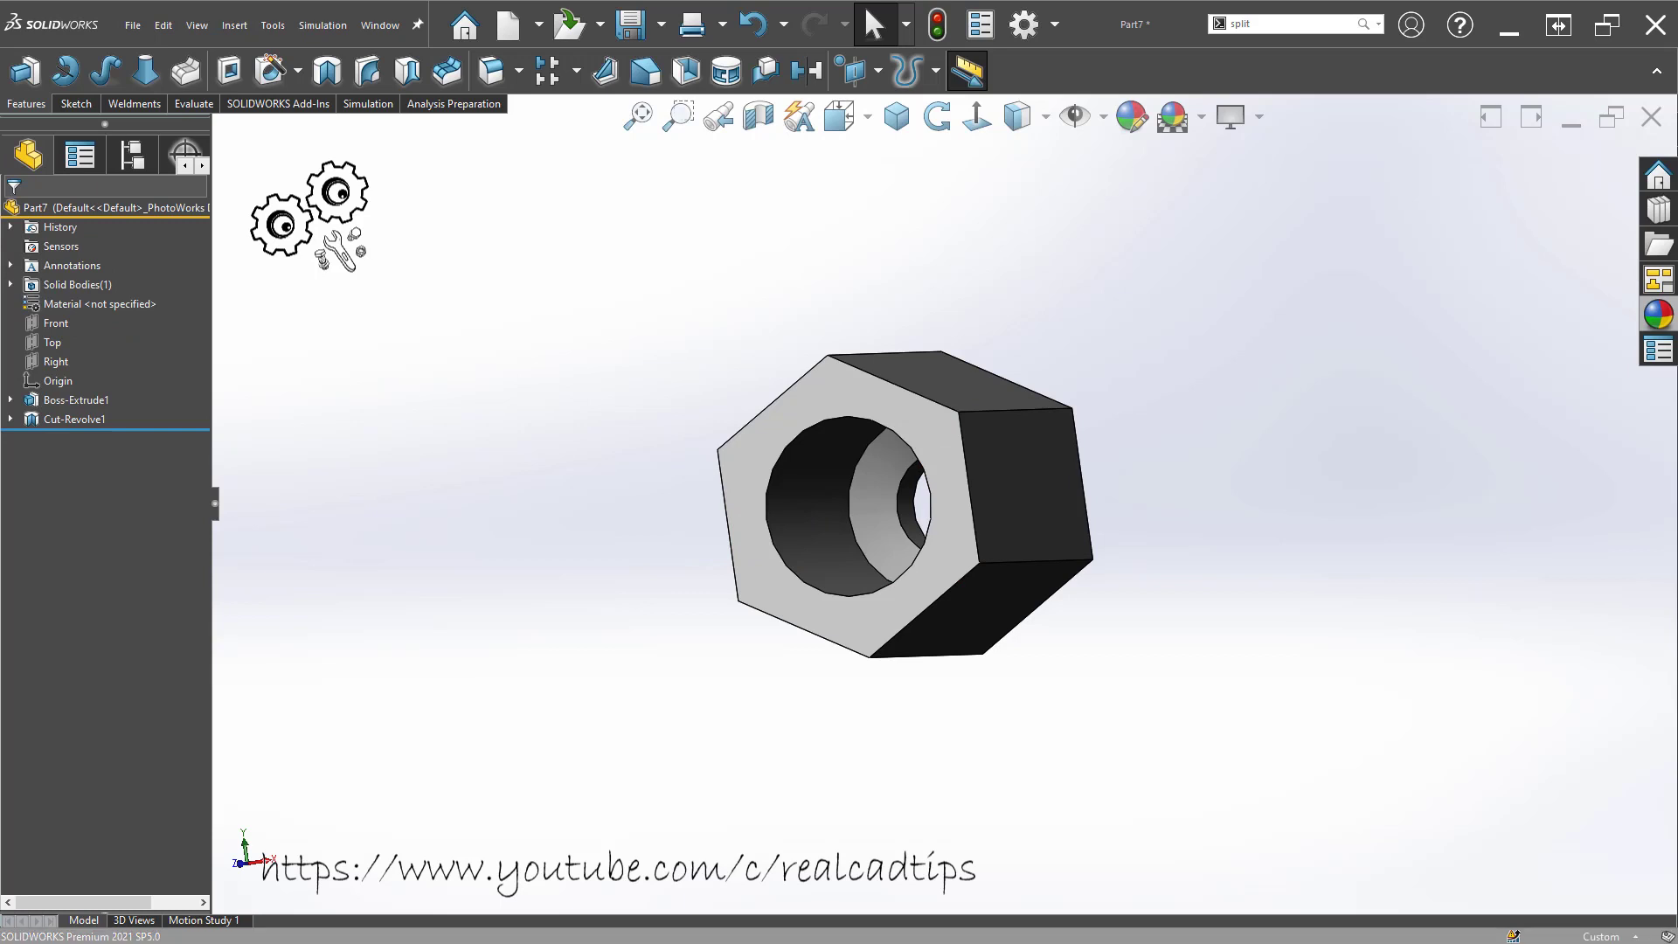
{"action": "left_click", "coordinate": [233, 28]}
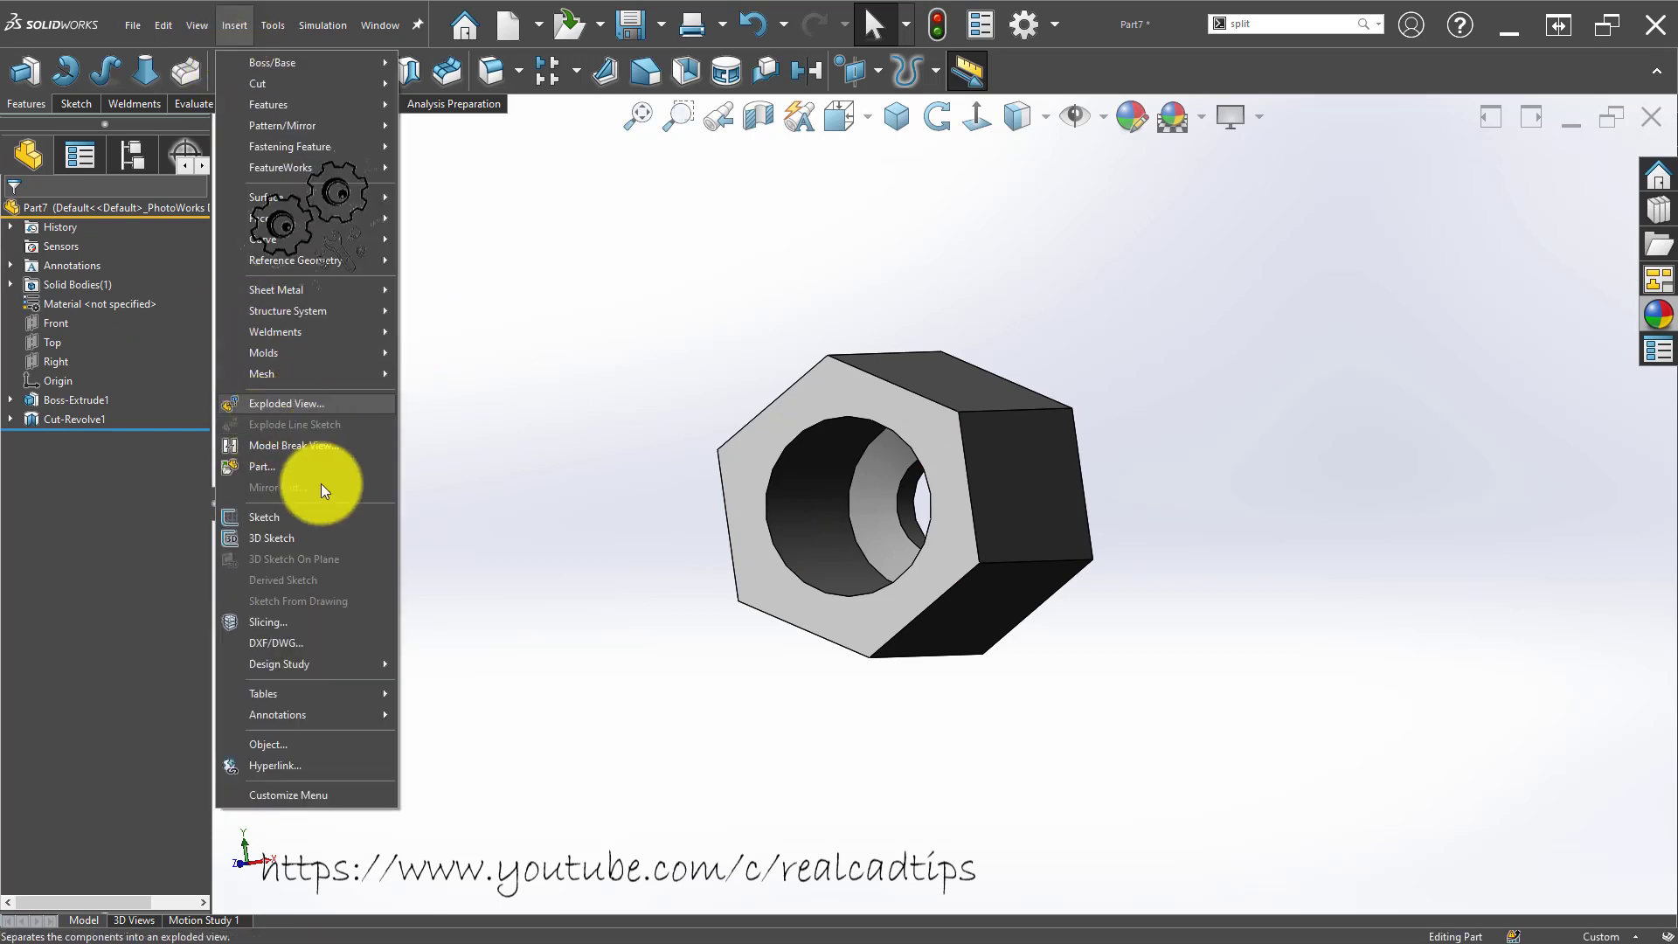
{"action": "mouse_move", "coordinate": [310, 715]}
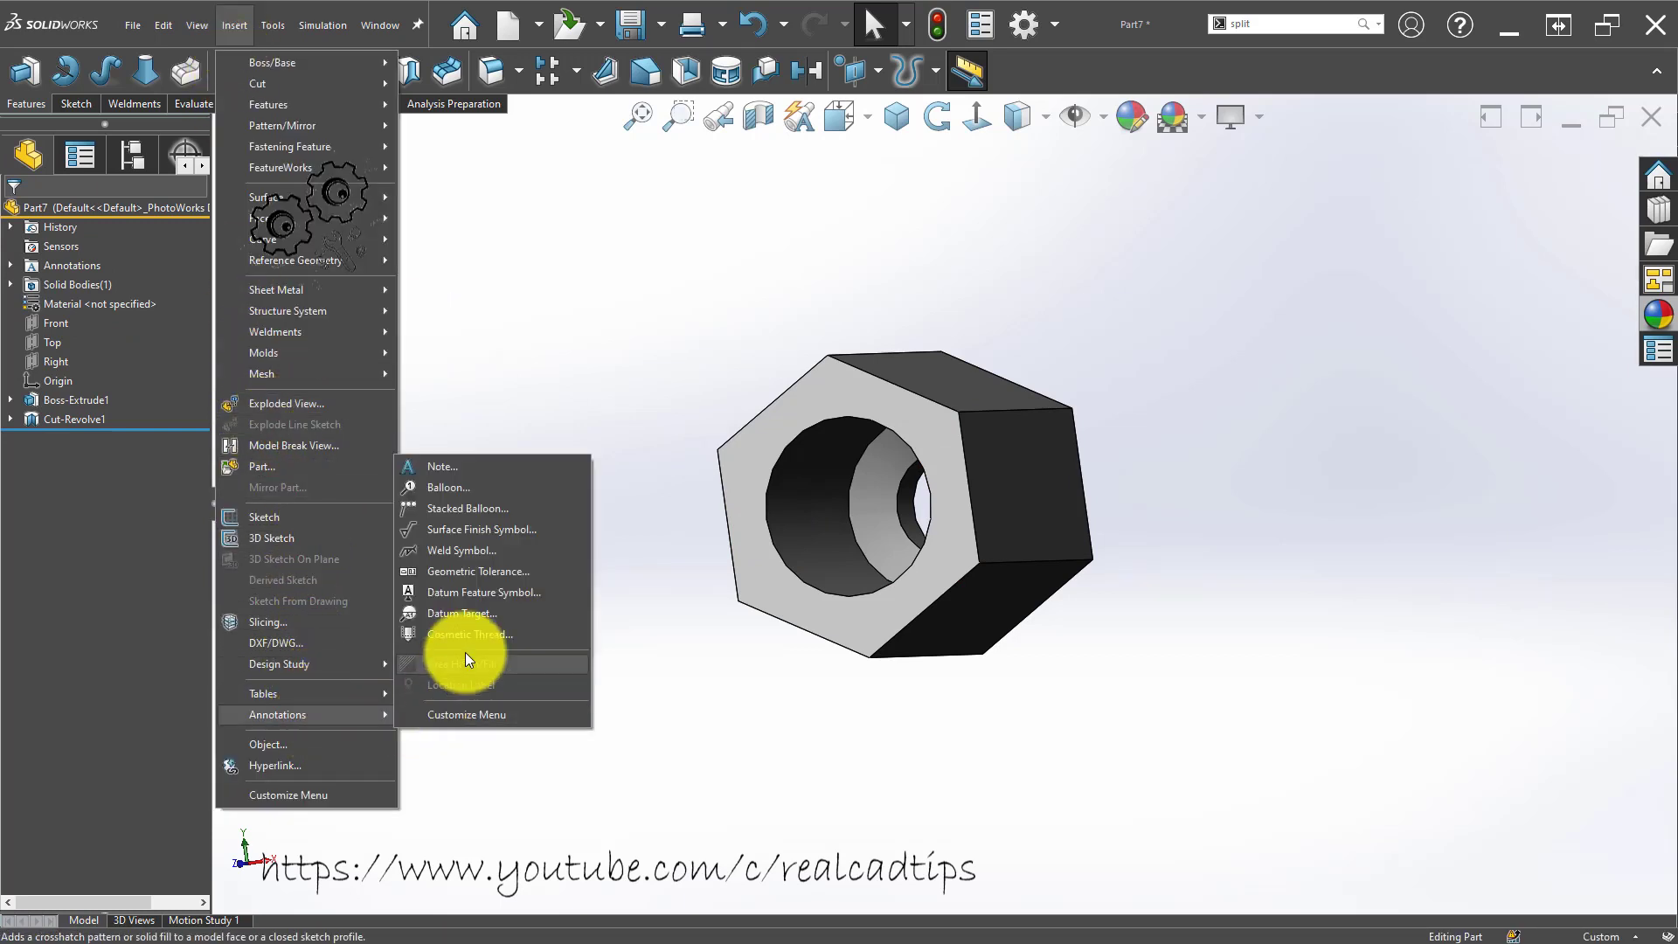
{"action": "left_click", "coordinate": [474, 637]}
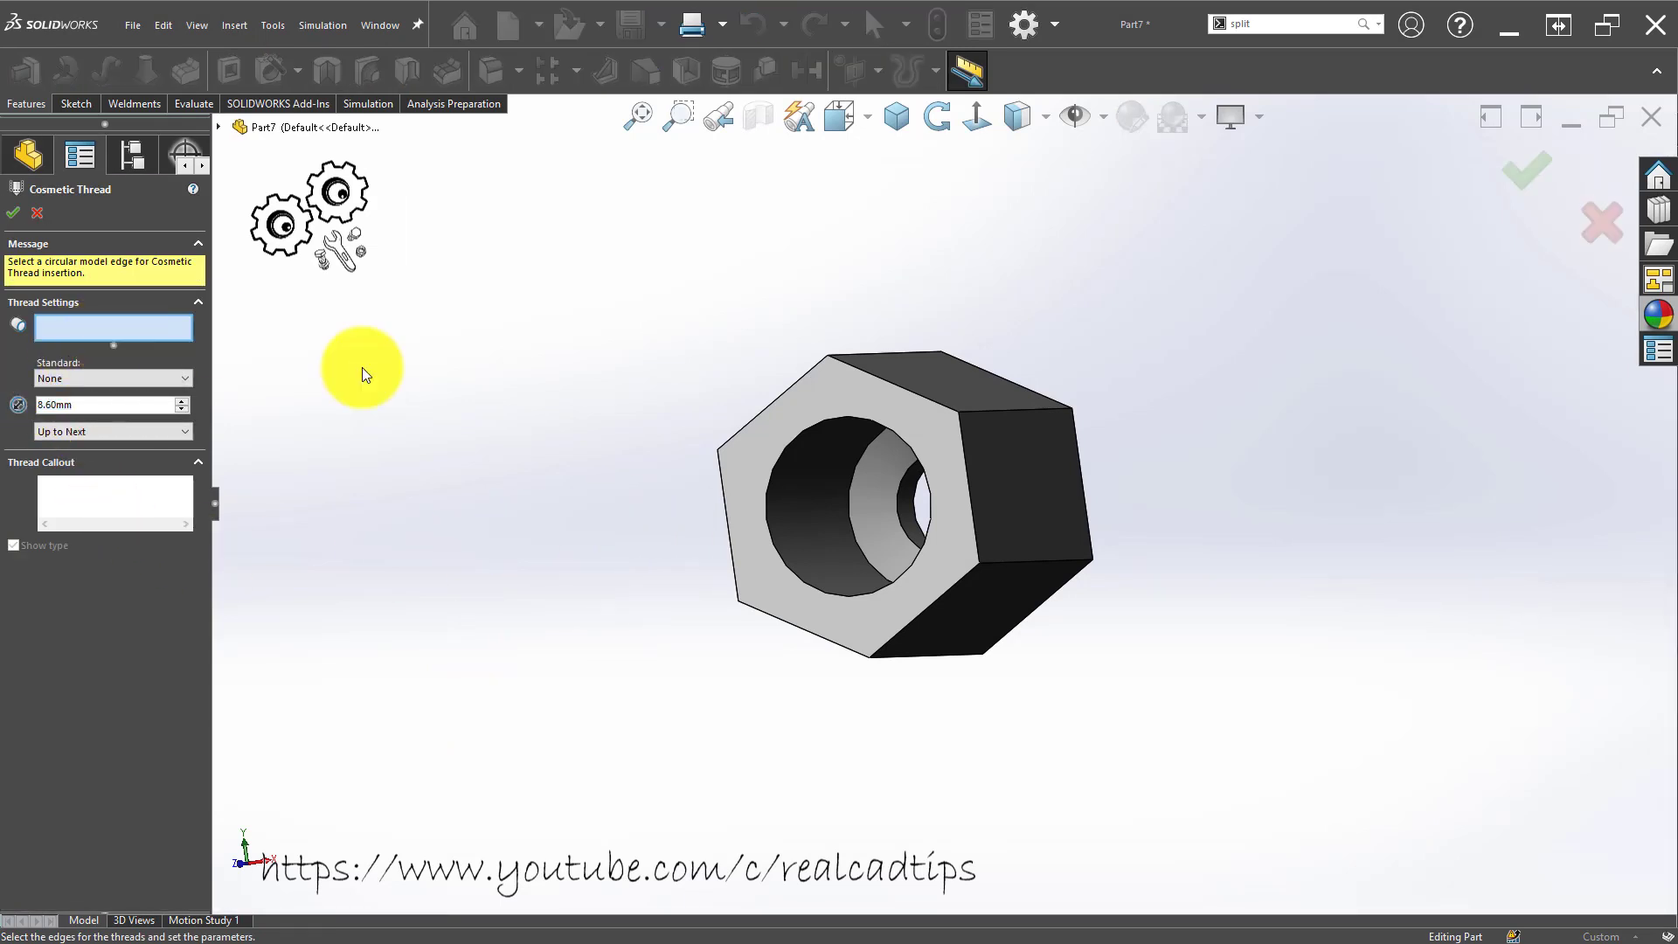
{"action": "left_click", "coordinate": [819, 426]}
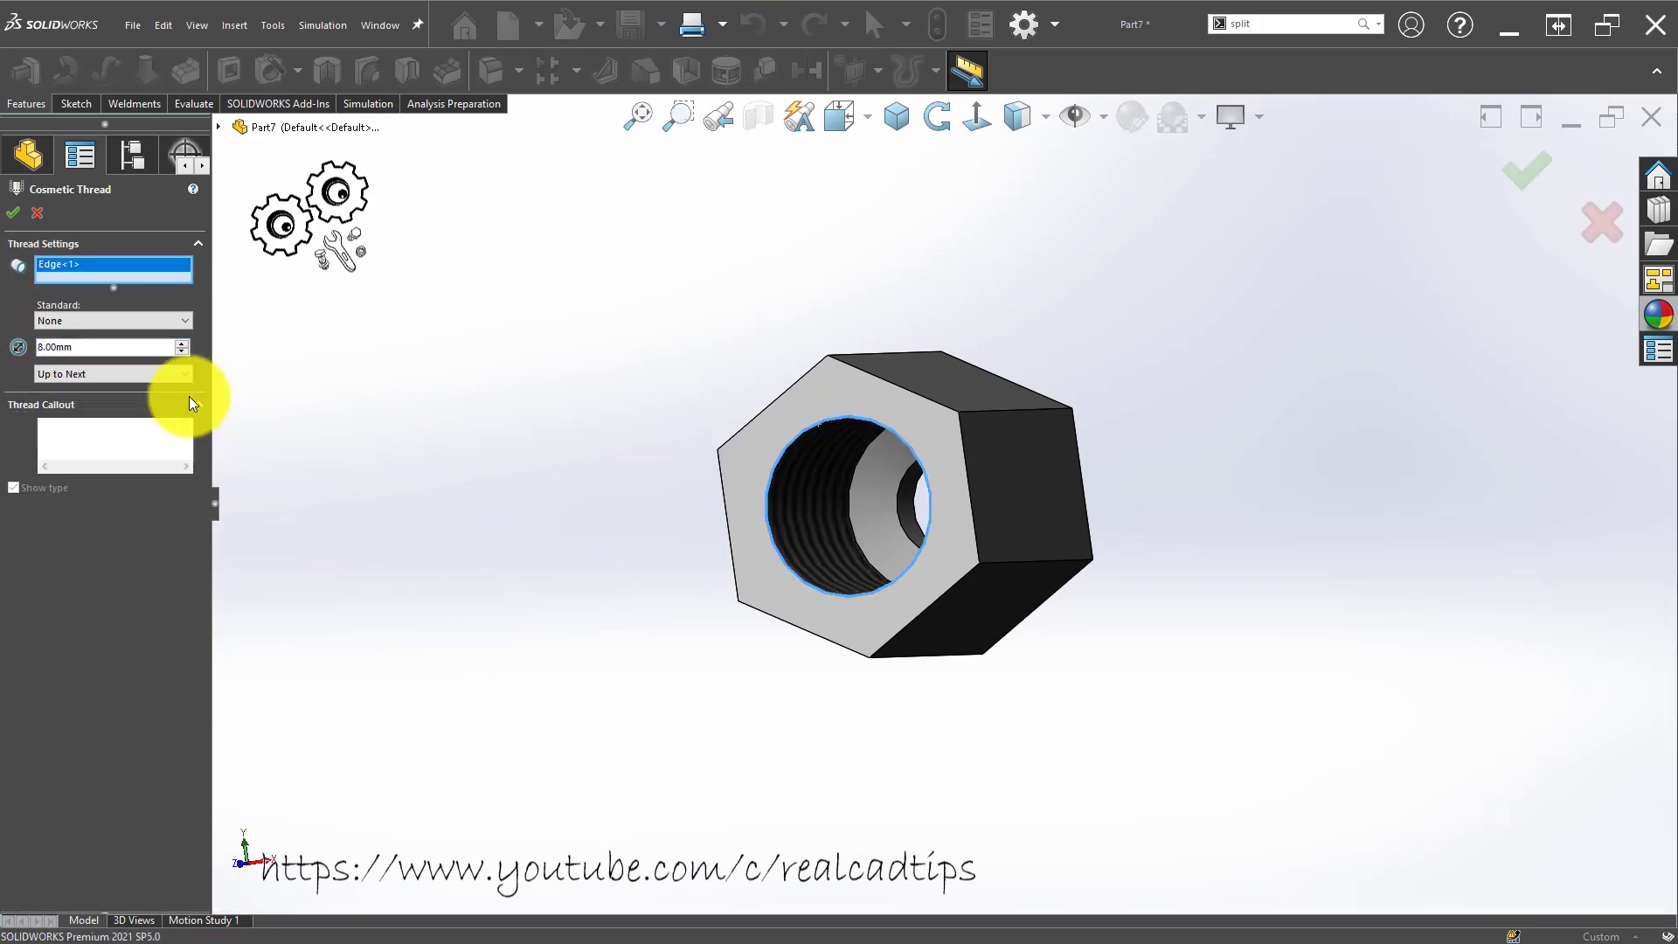
{"action": "left_click", "coordinate": [119, 349]}
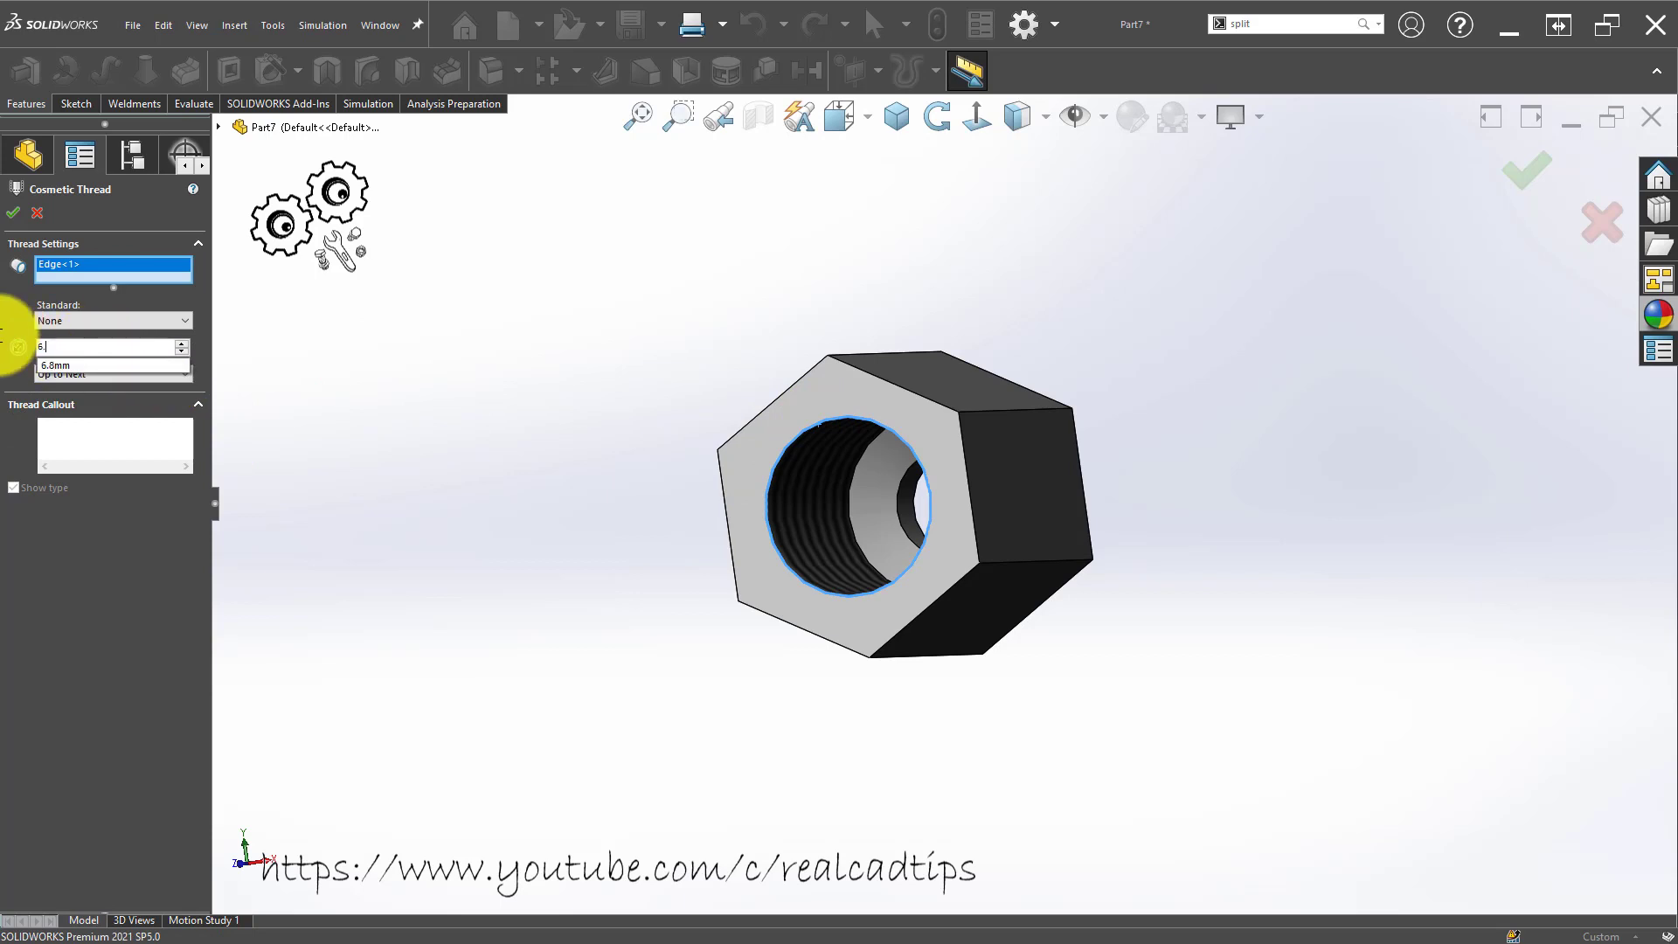
{"action": "key", "text": "Return"}
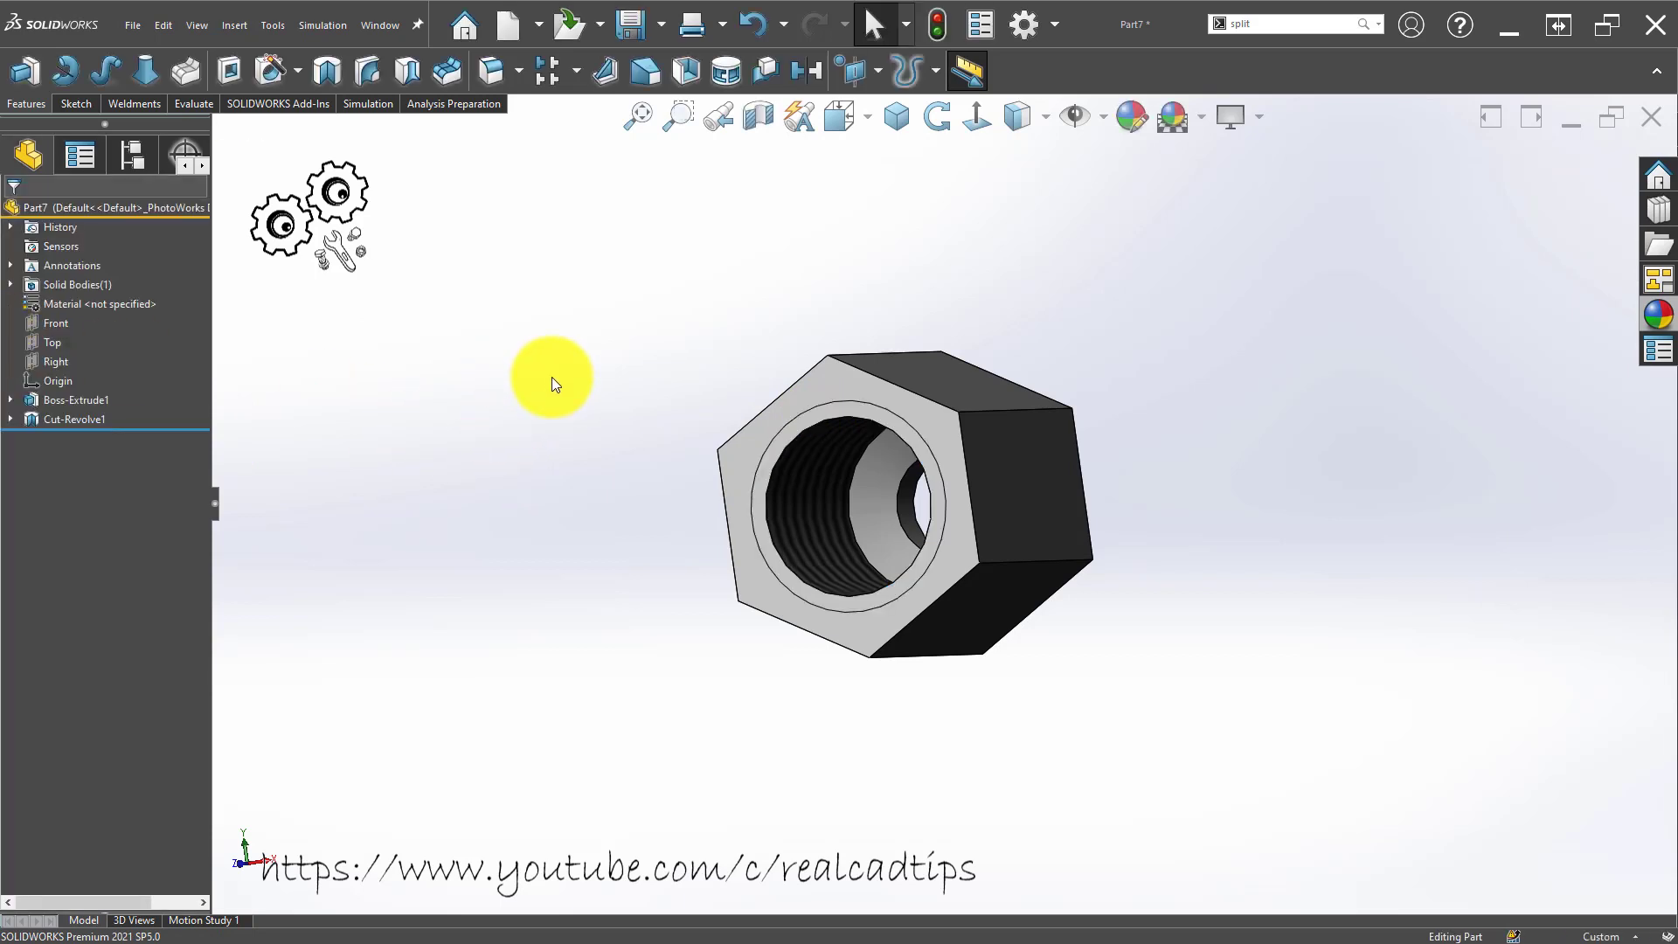
Edit the cosmetic thread under the revolved cut and enter M8x1.0 as its thread callout.
{"action": "middle_click_drag", "start_coordinate": [428, 479], "coordinate": [368, 476]}
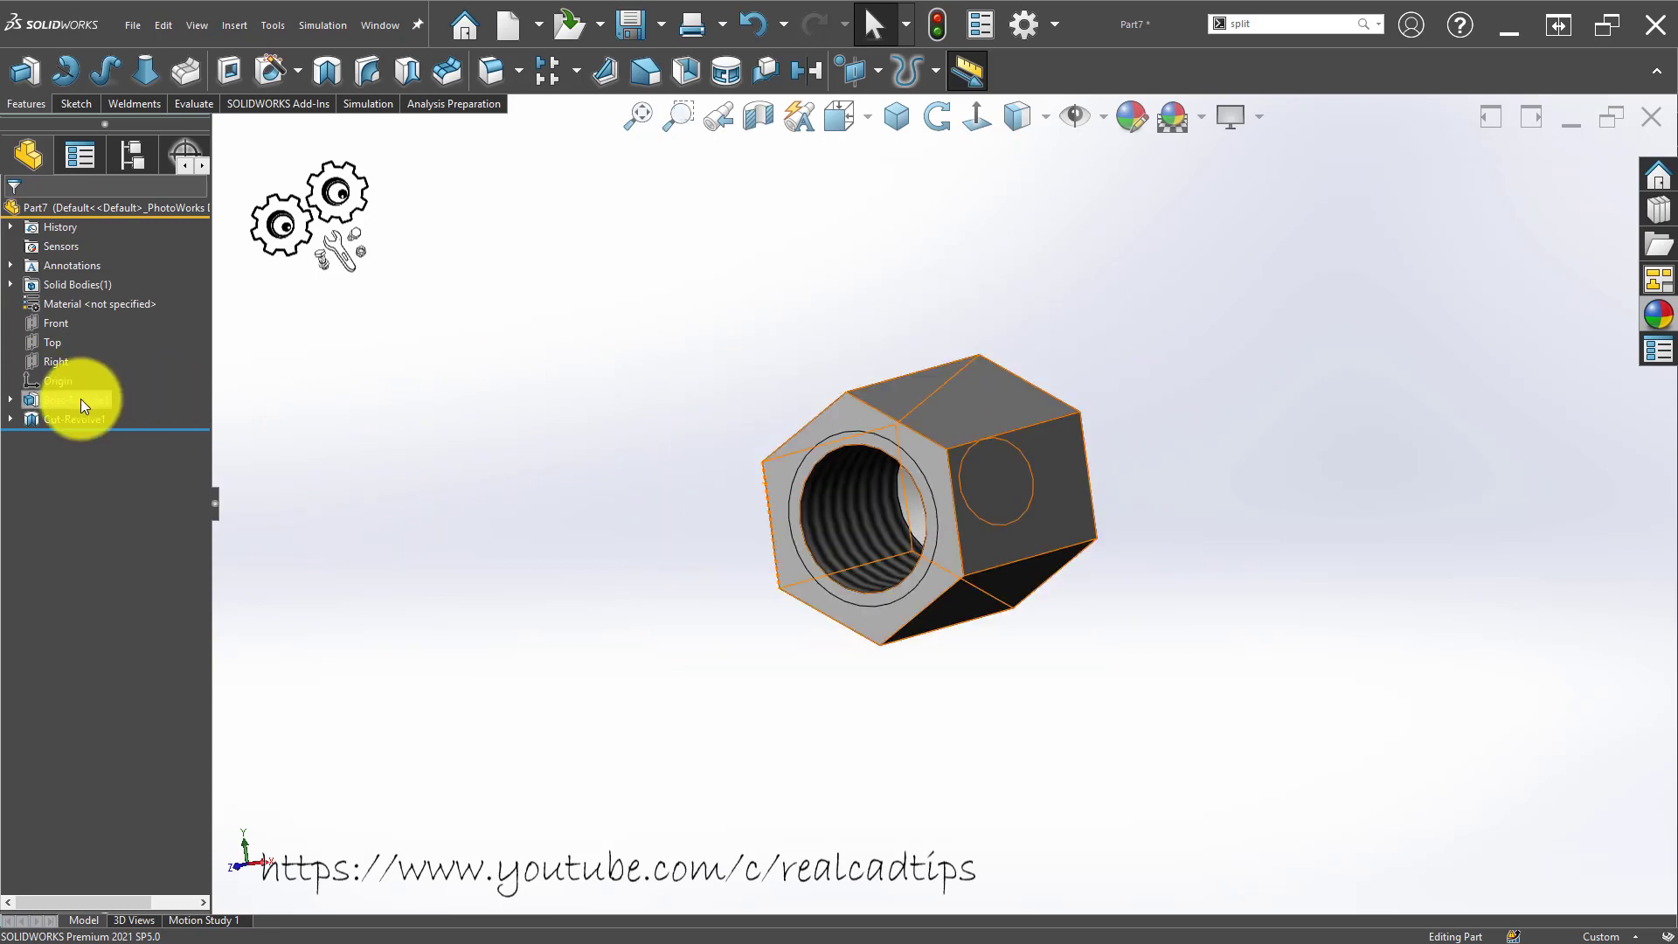
{"action": "left_click", "coordinate": [80, 400]}
{"action": "left_click", "coordinate": [77, 439]}
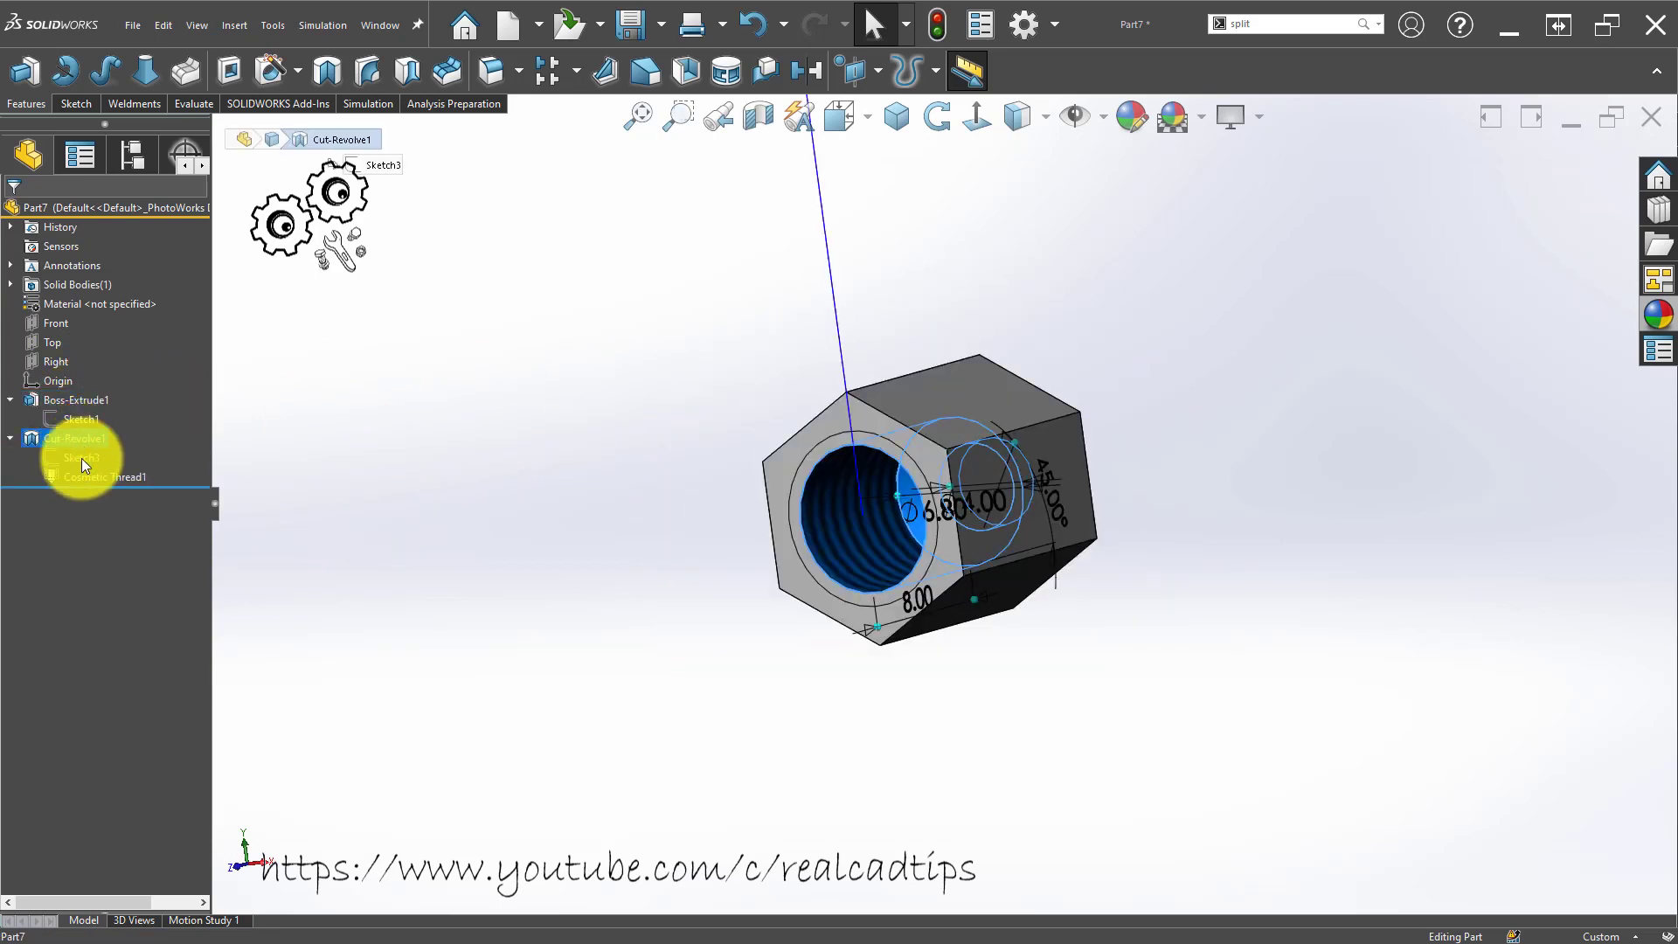
{"action": "left_click", "coordinate": [88, 474]}
{"action": "right_click", "coordinate": [87, 473]}
{"action": "left_click", "coordinate": [121, 428]}
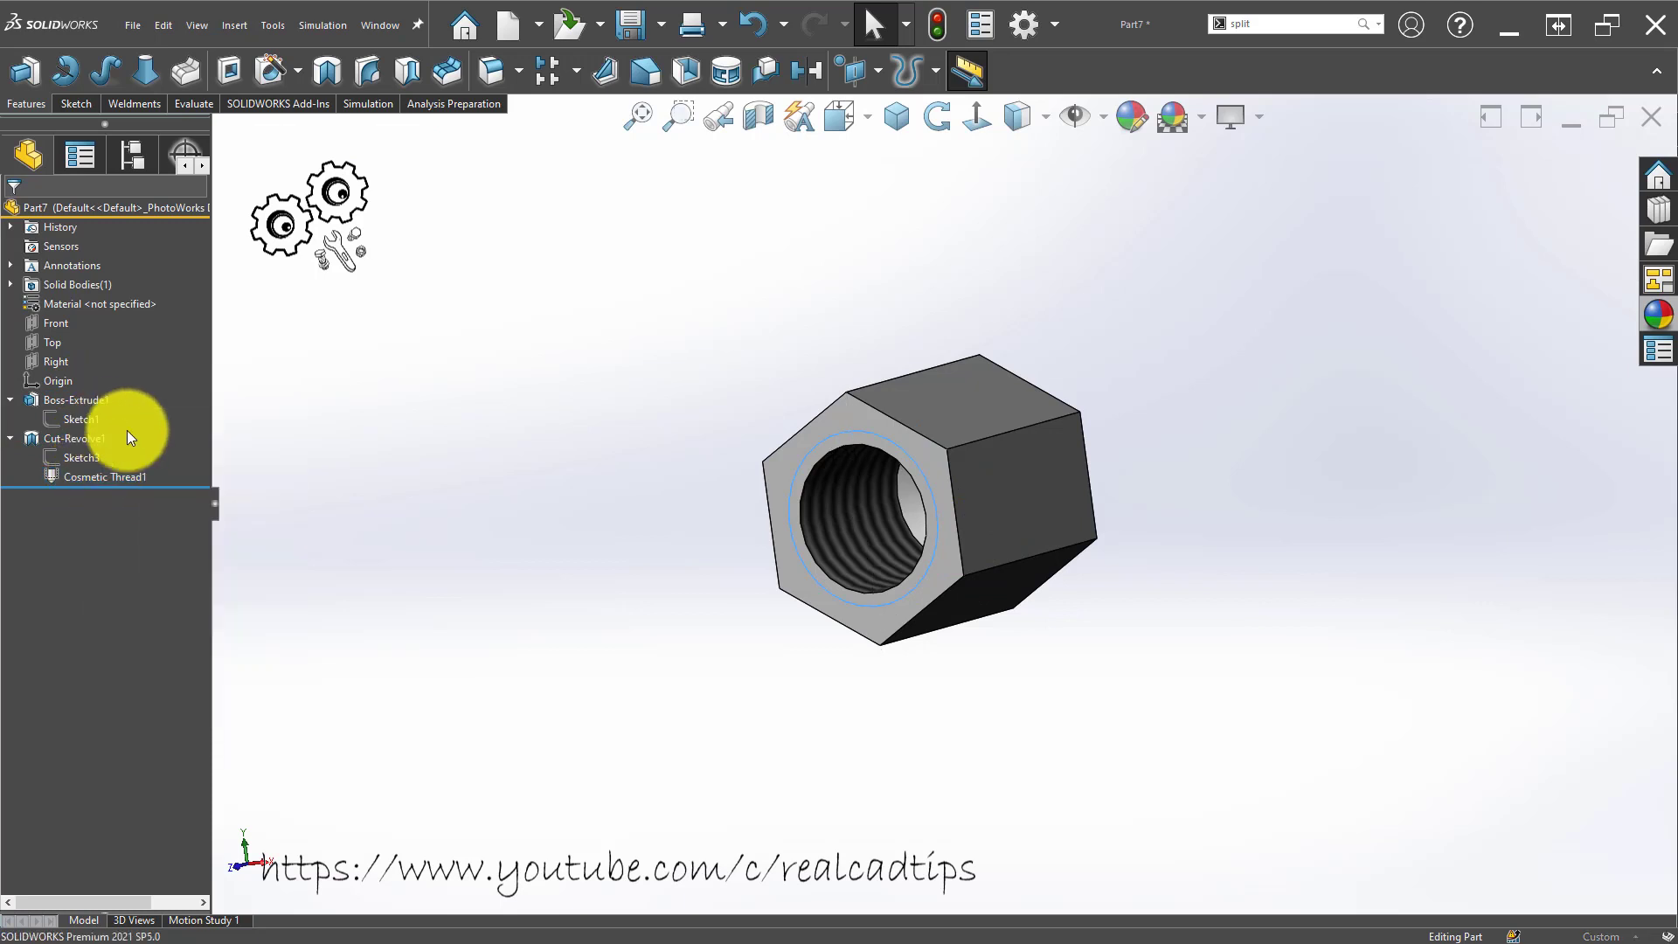
{"action": "left_click", "coordinate": [101, 441]}
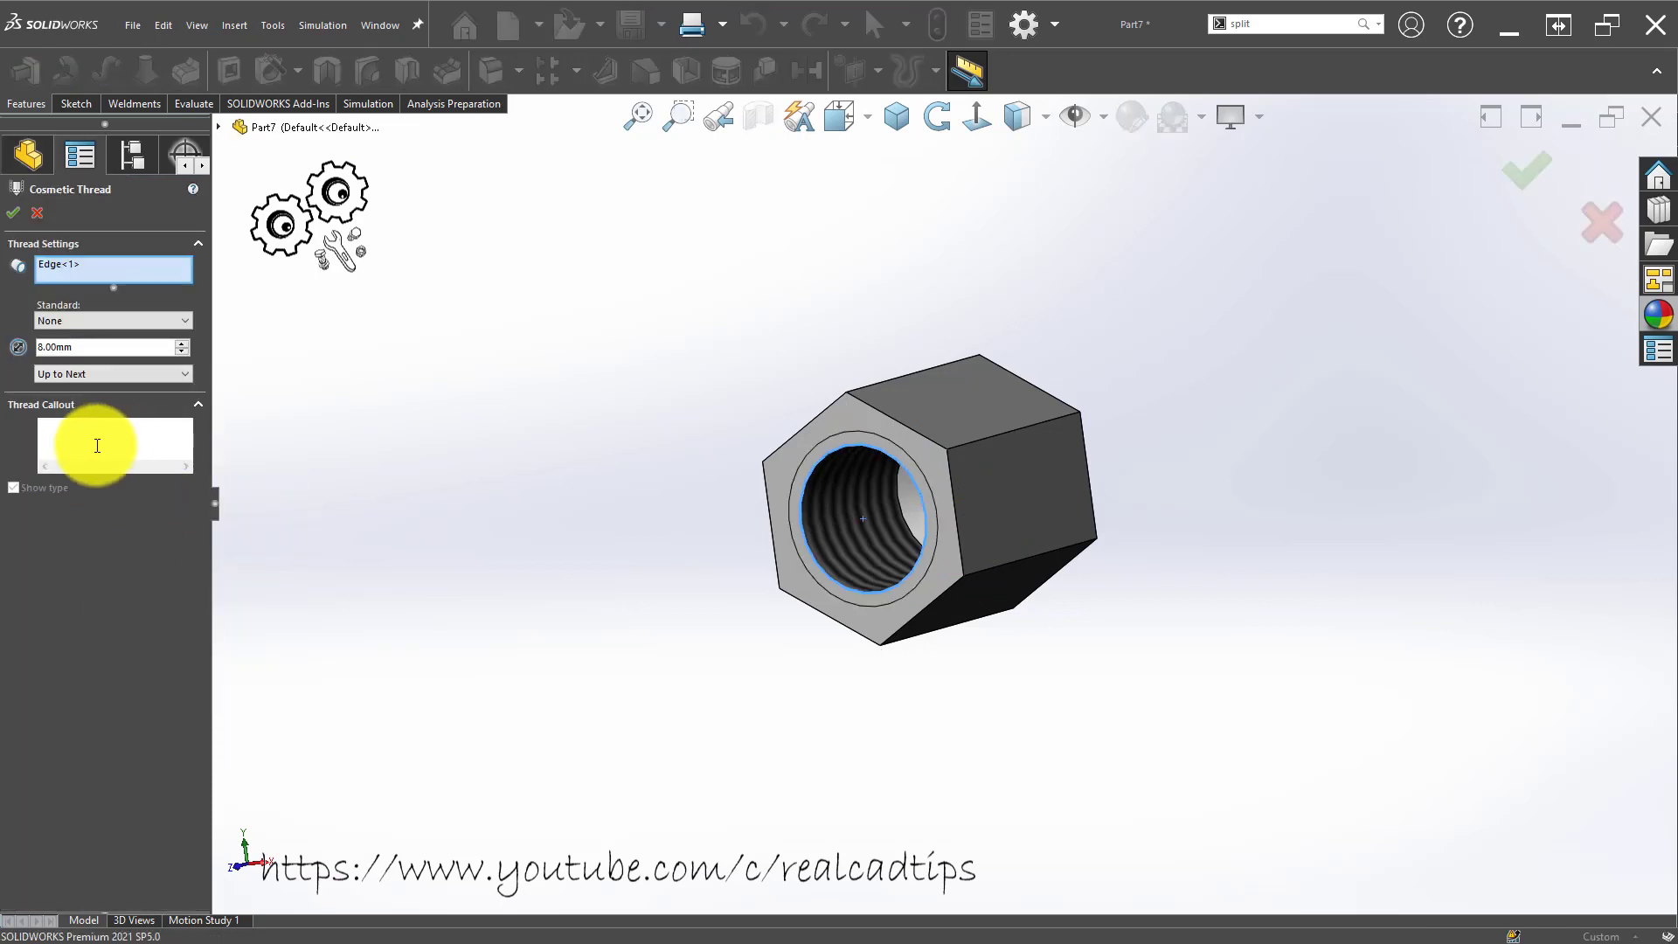
{"action": "type", "text": "M8x1.0"}
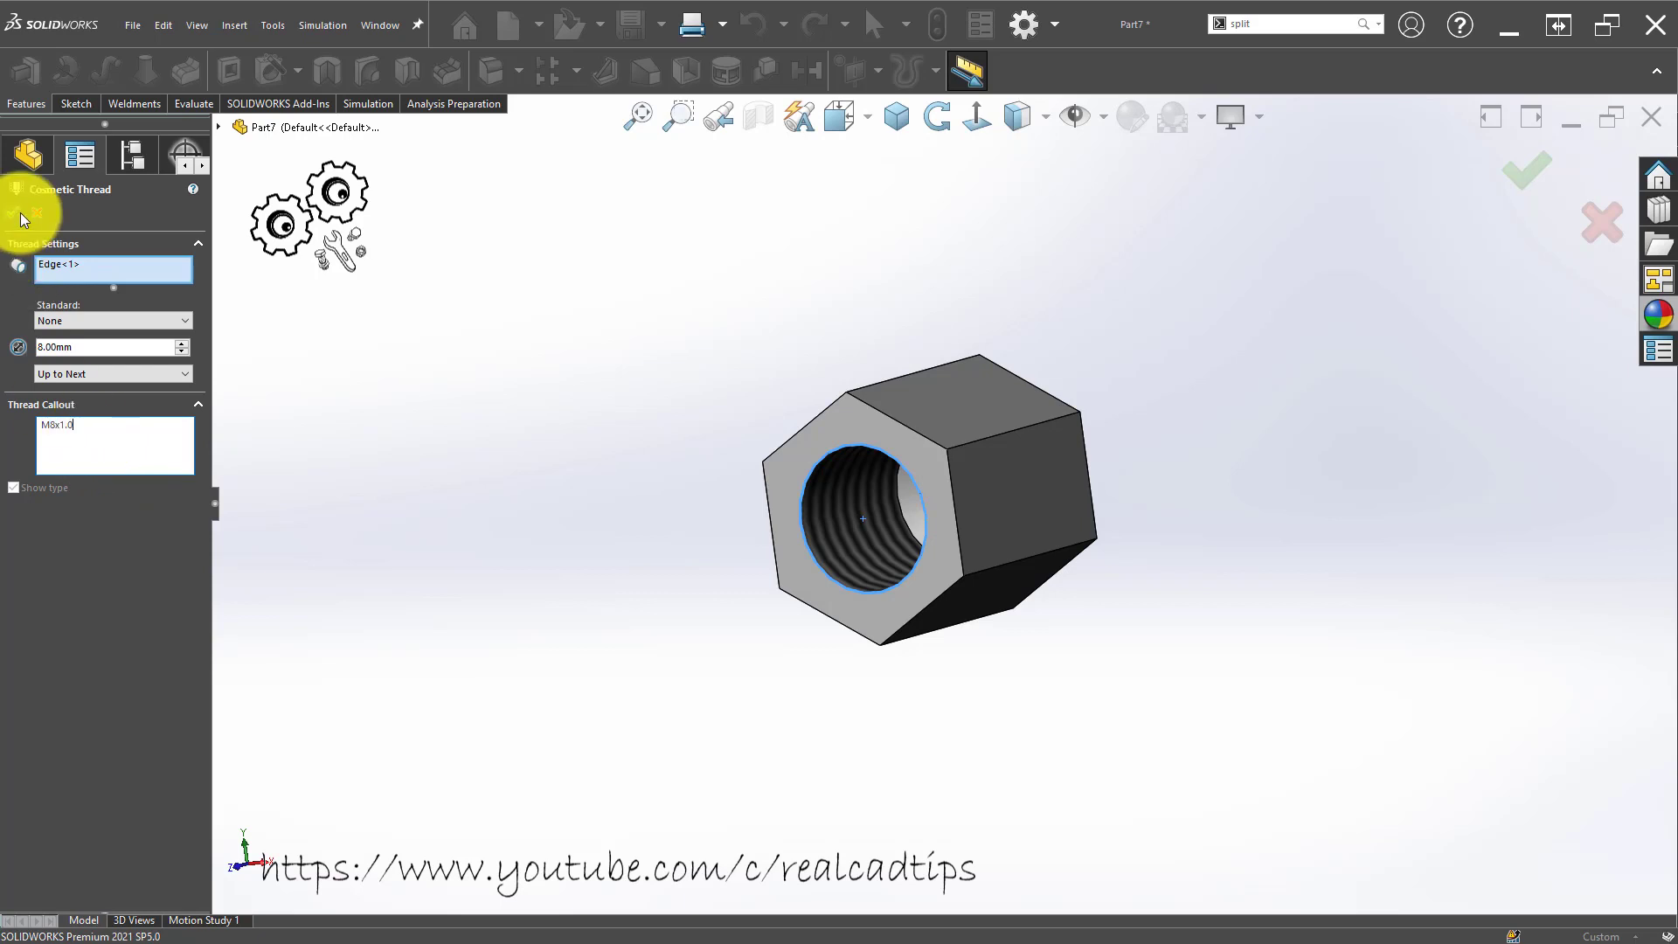
{"action": "left_click", "coordinate": [20, 214]}
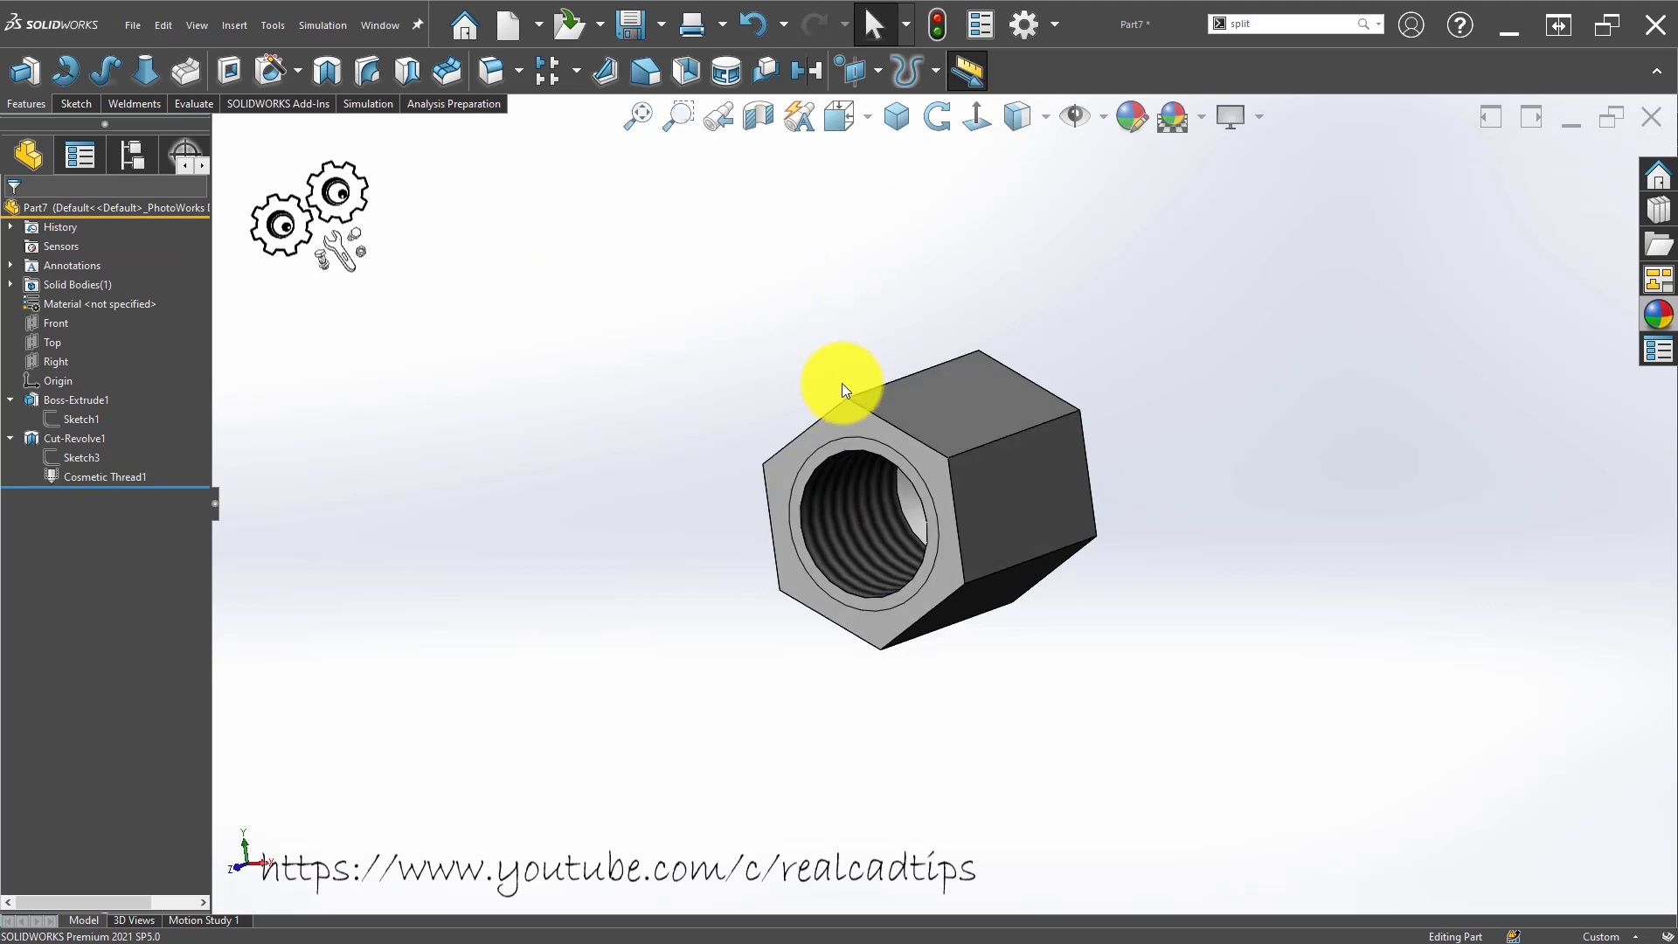
Assign Plain Carbon Steel as the material of the threaded hexagonal part.
{"action": "middle_click_drag", "start_coordinate": [607, 339], "coordinate": [577, 348]}
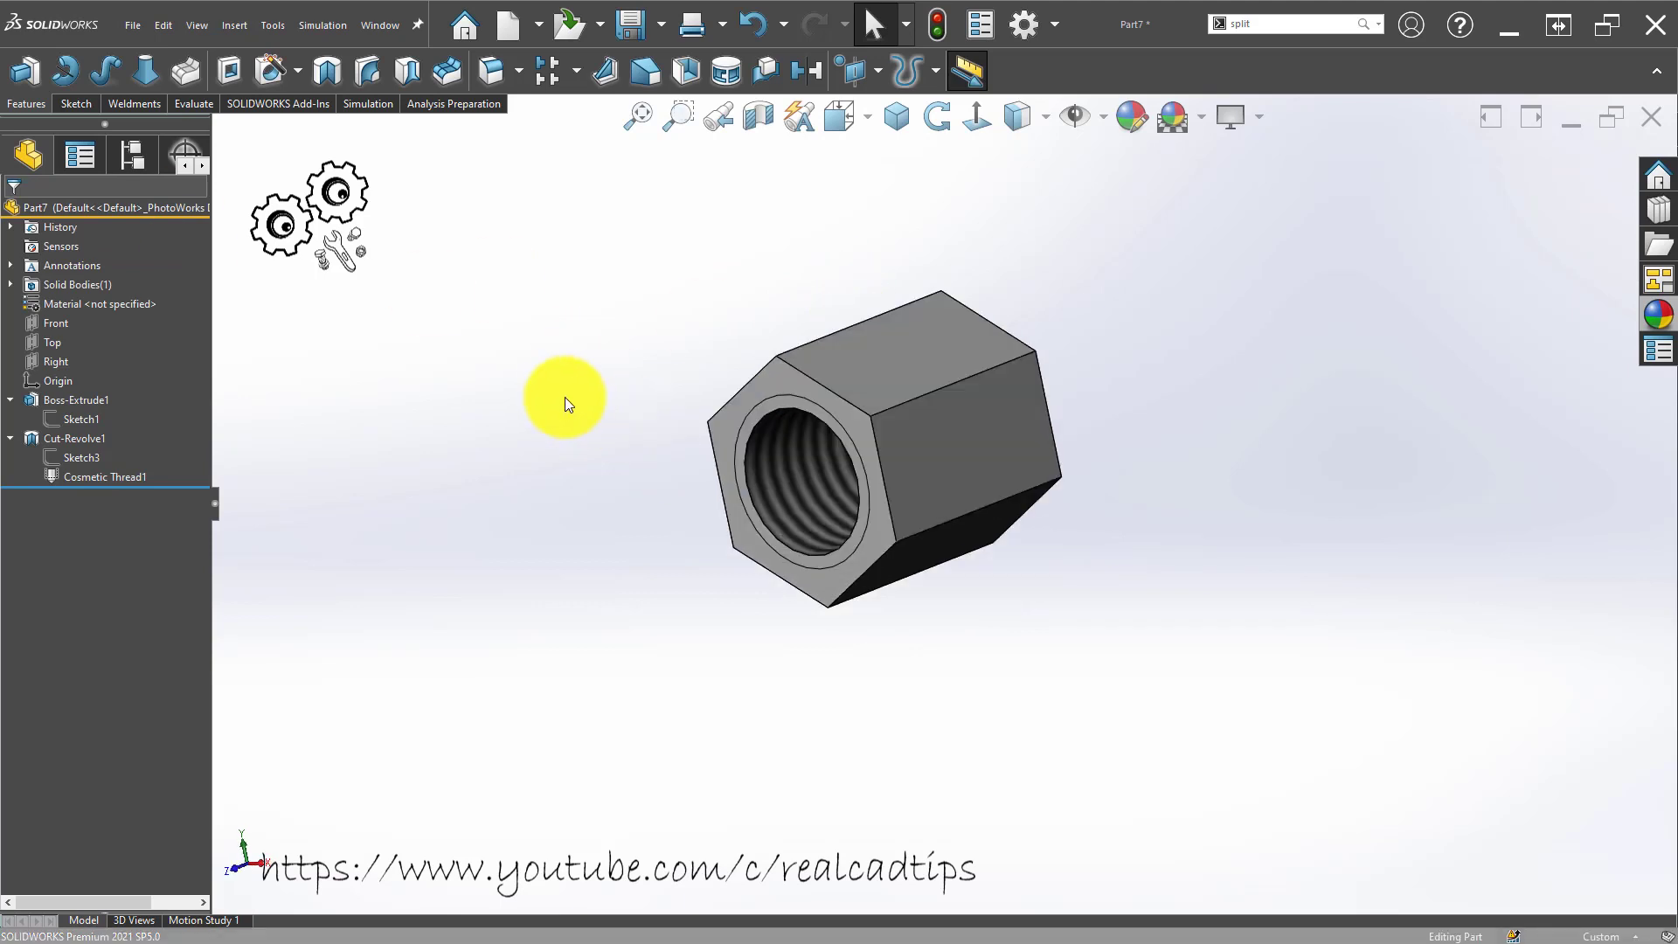
{"action": "left_click", "coordinate": [103, 306]}
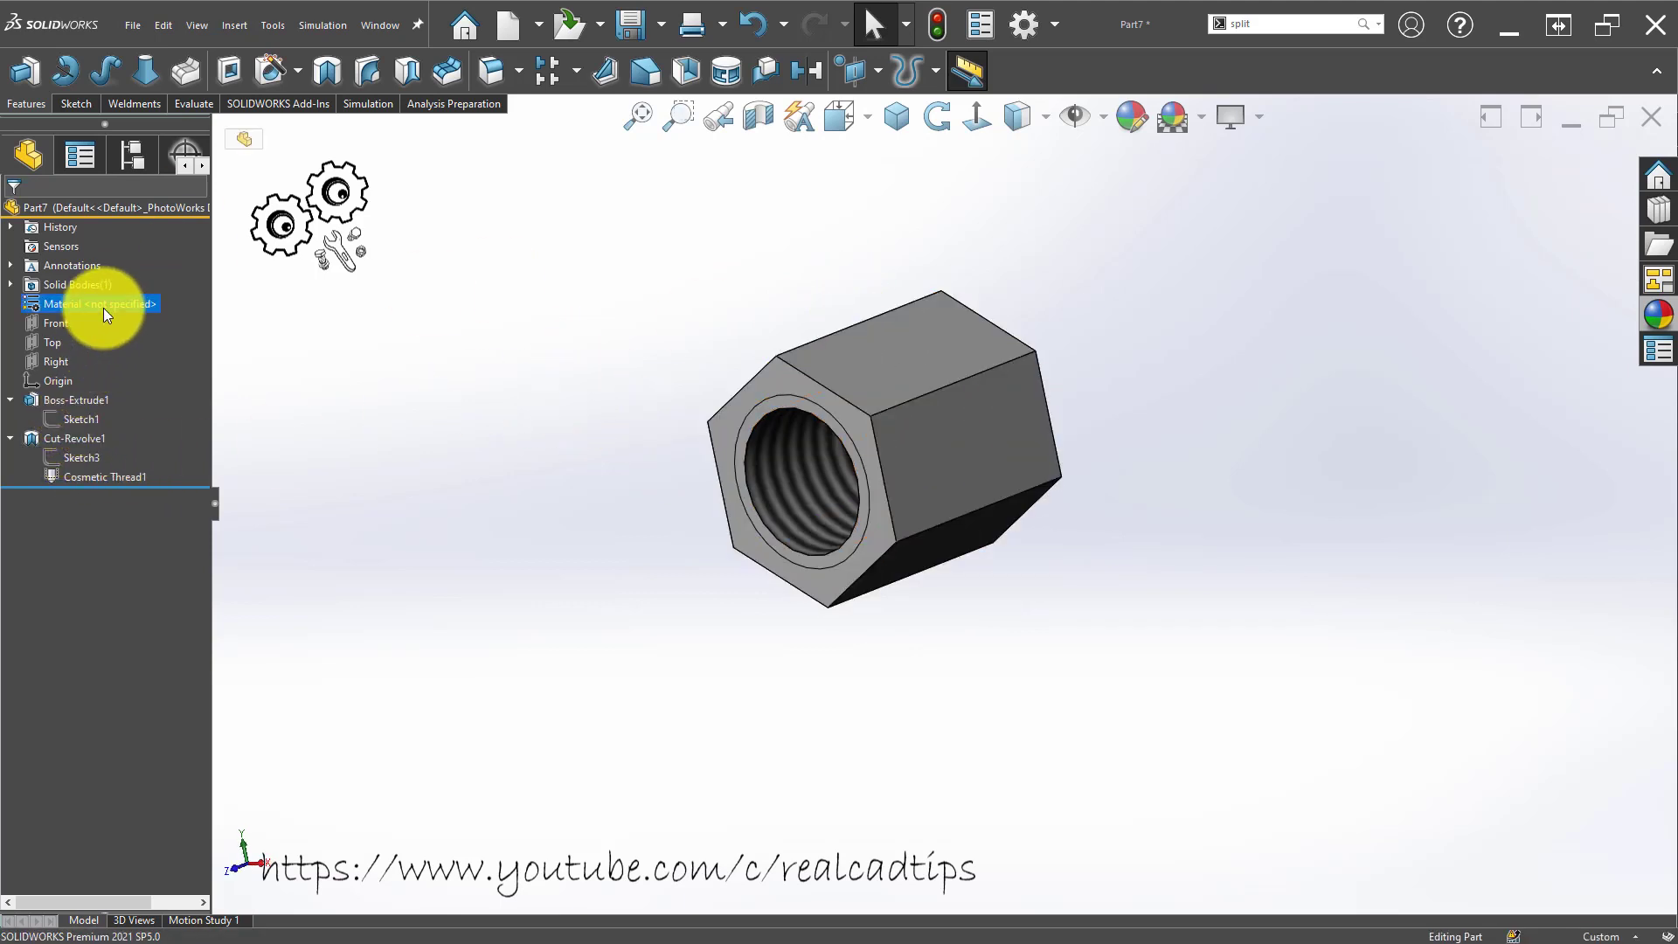
{"action": "right_click", "coordinate": [103, 308]}
{"action": "left_click", "coordinate": [208, 385]}
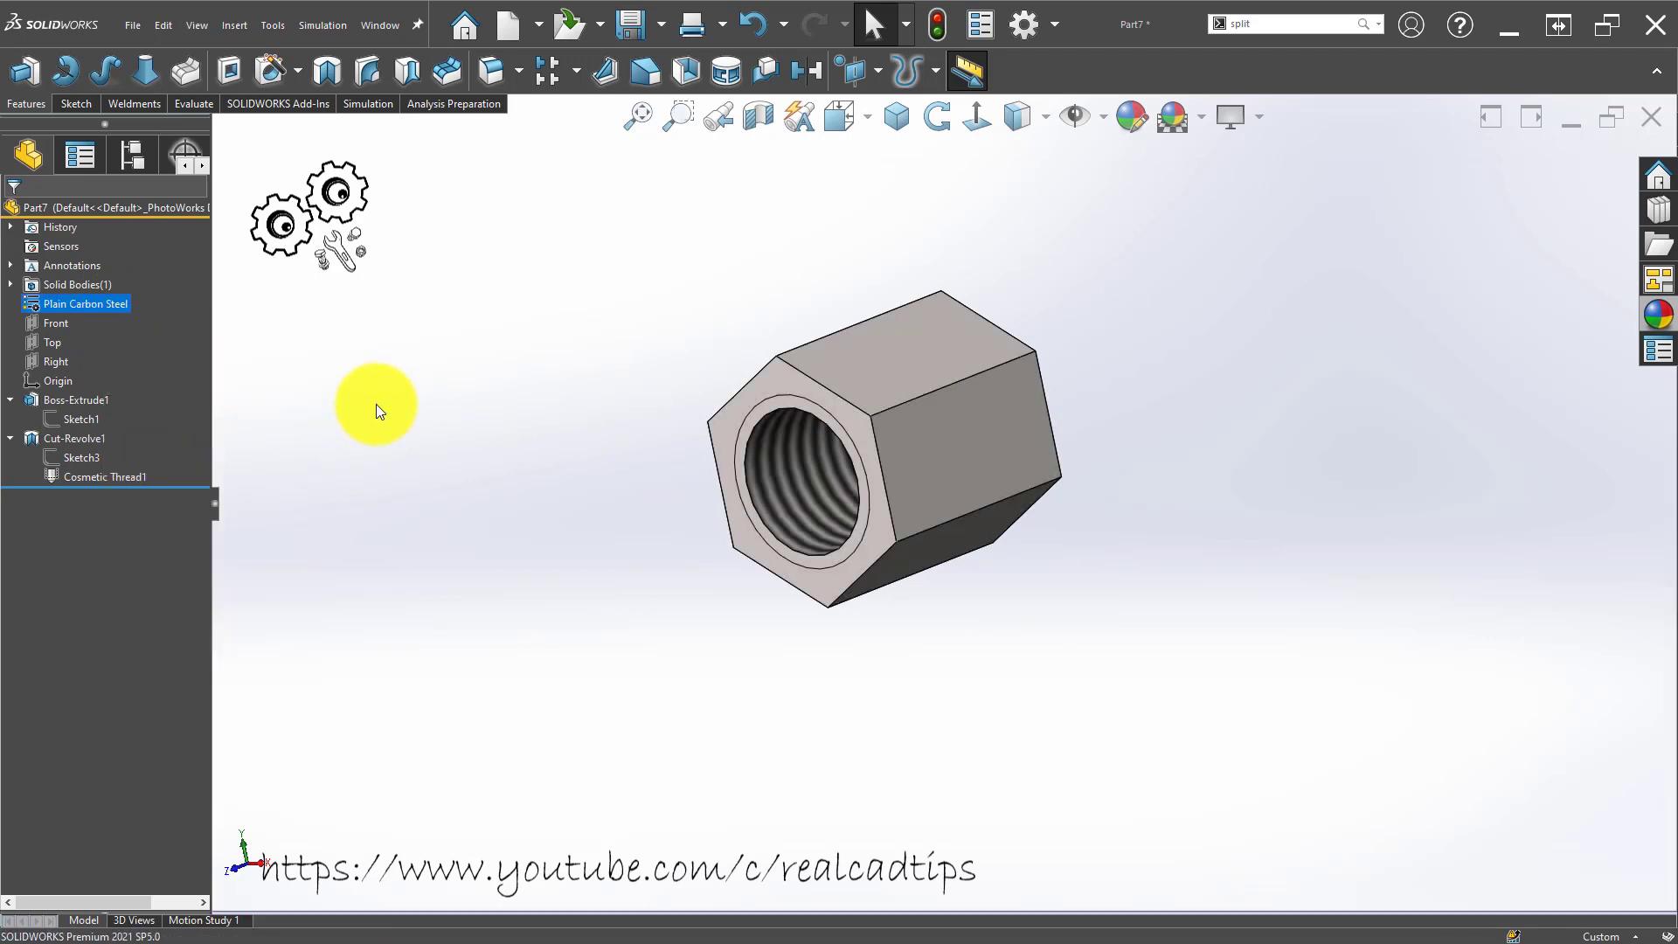
{"action": "left_click", "coordinate": [561, 464]}
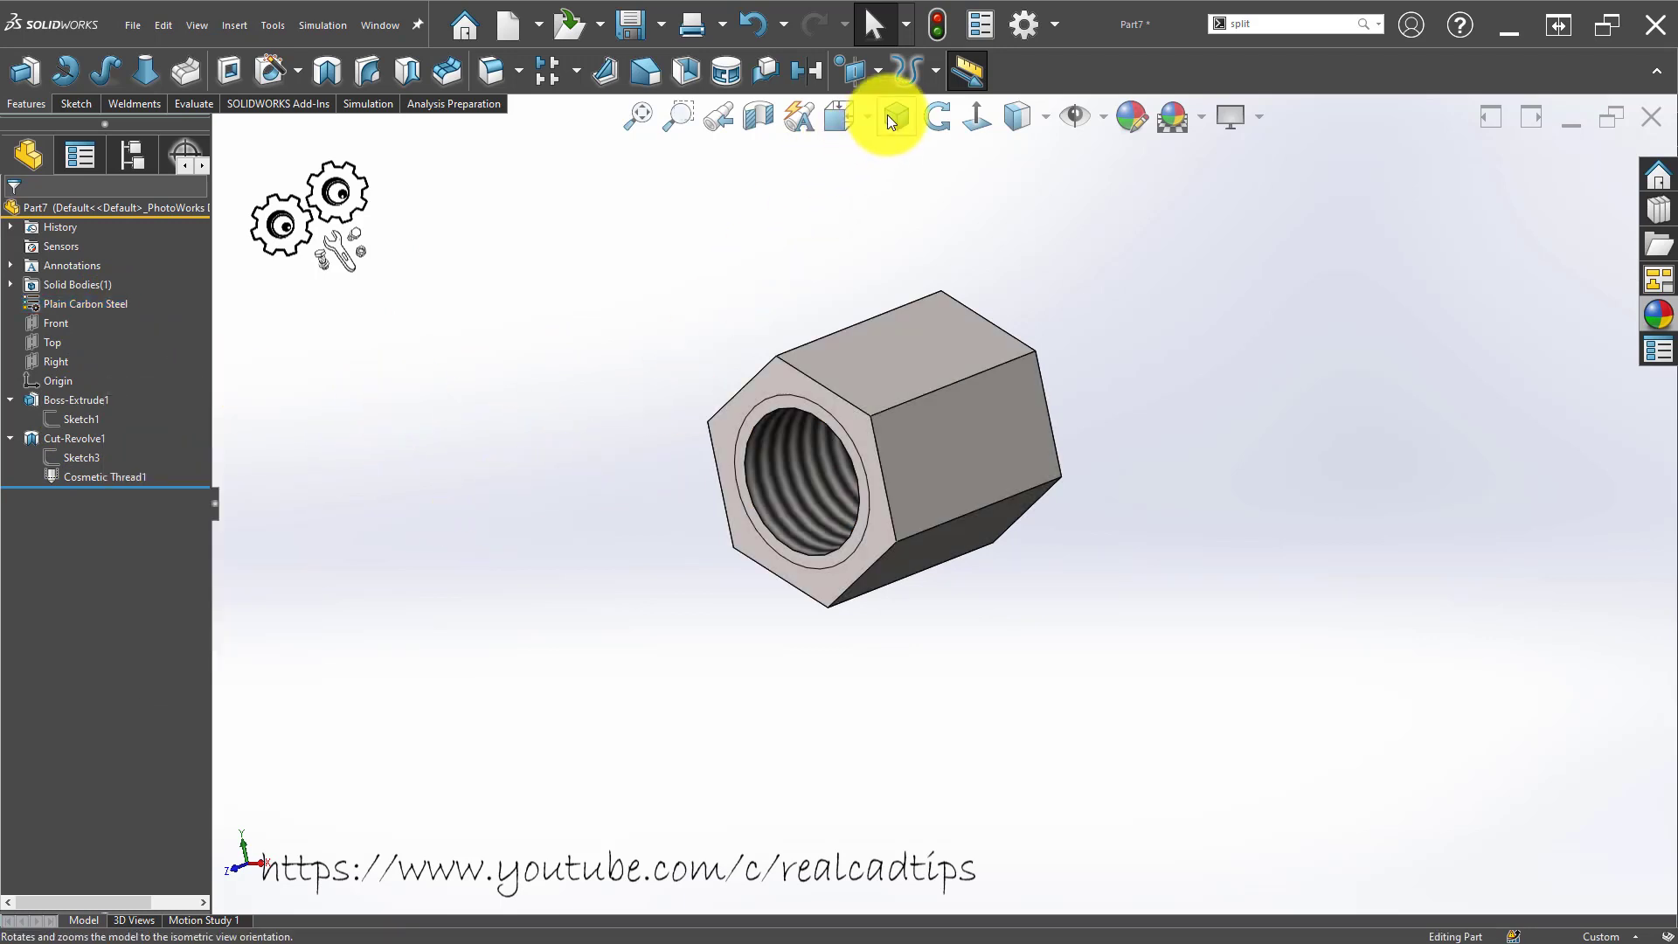
Show the hexagonal part in a section view cut along the Right plane.
{"action": "left_click", "coordinate": [760, 119]}
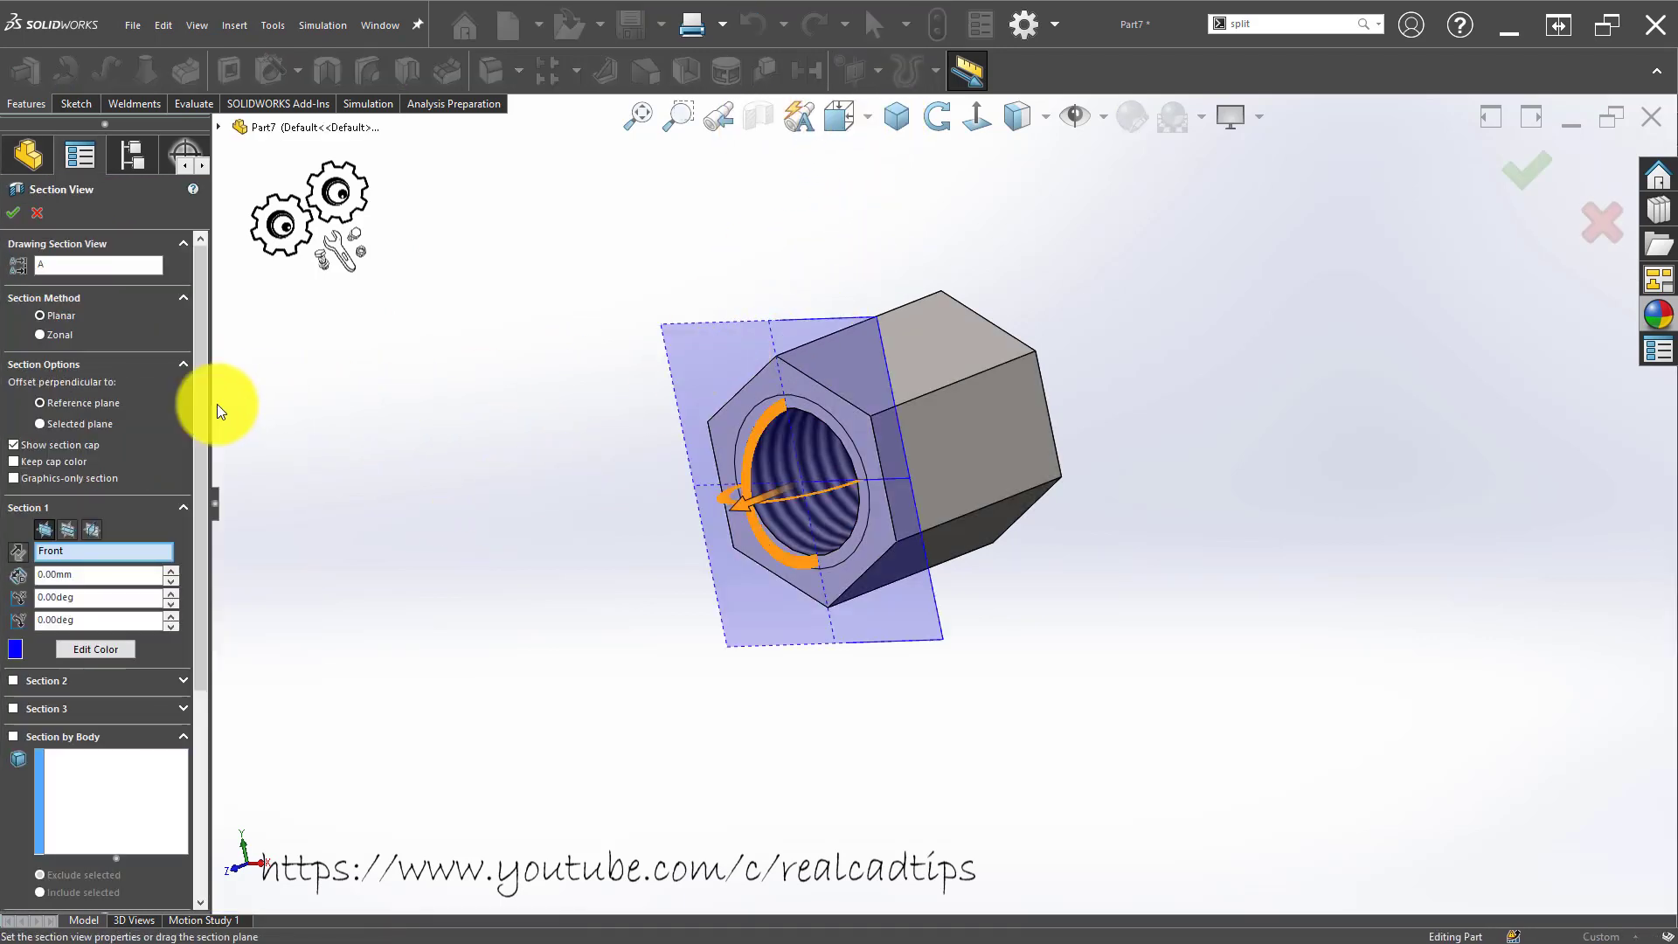
{"action": "left_click", "coordinate": [70, 529]}
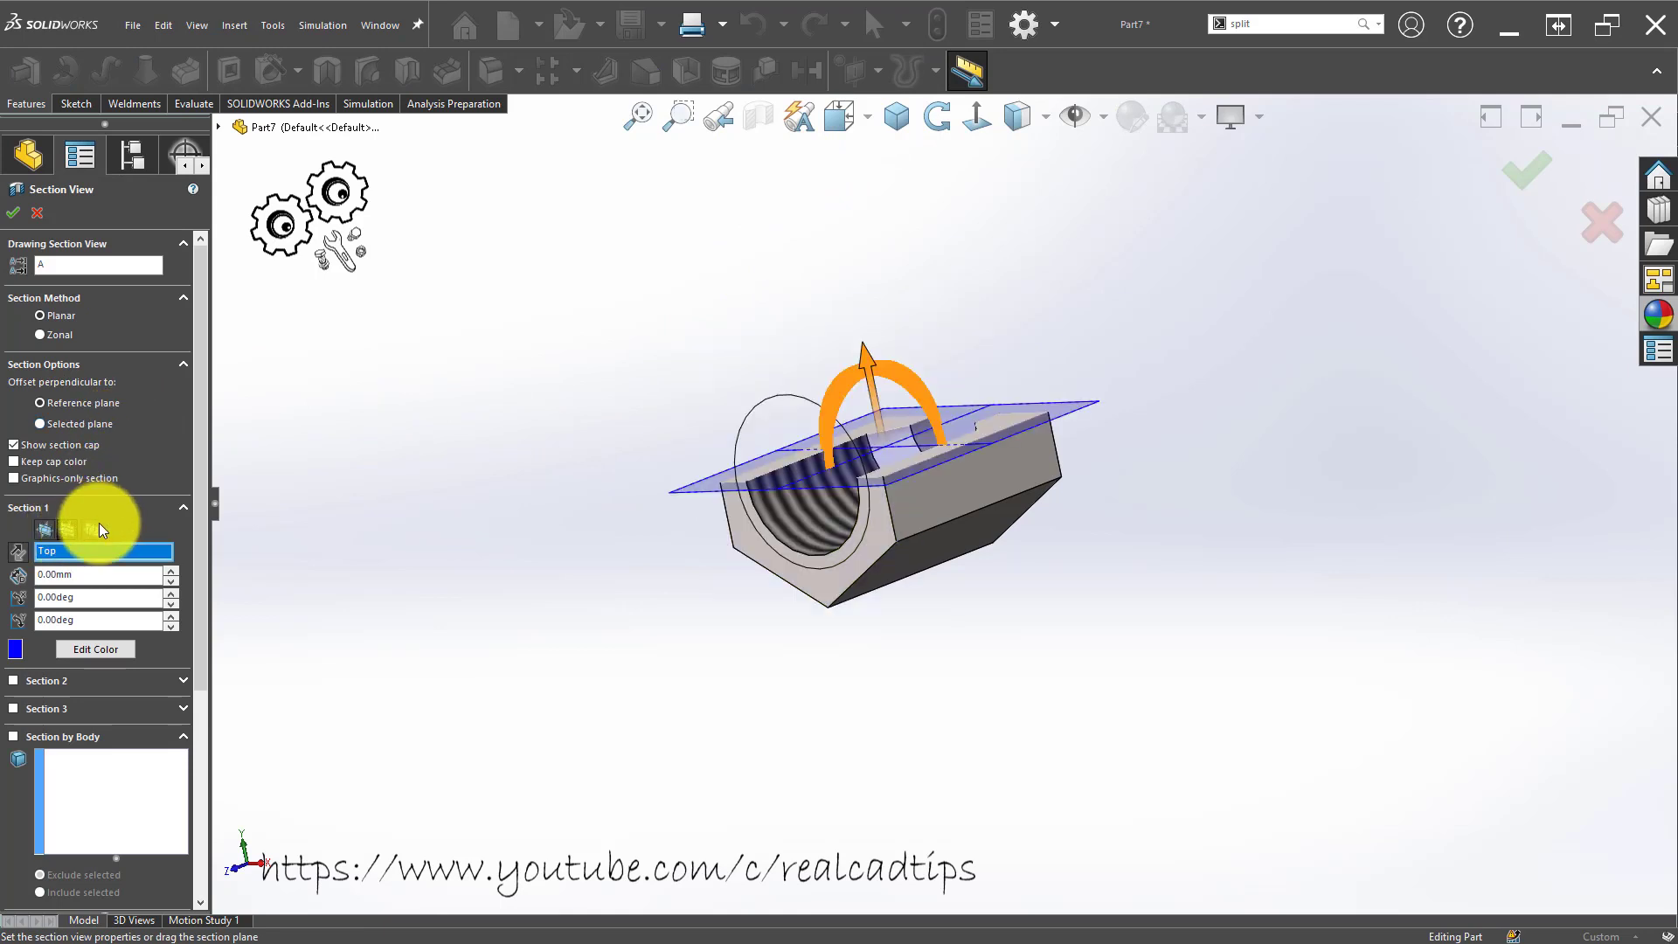
{"action": "left_click", "coordinate": [98, 524]}
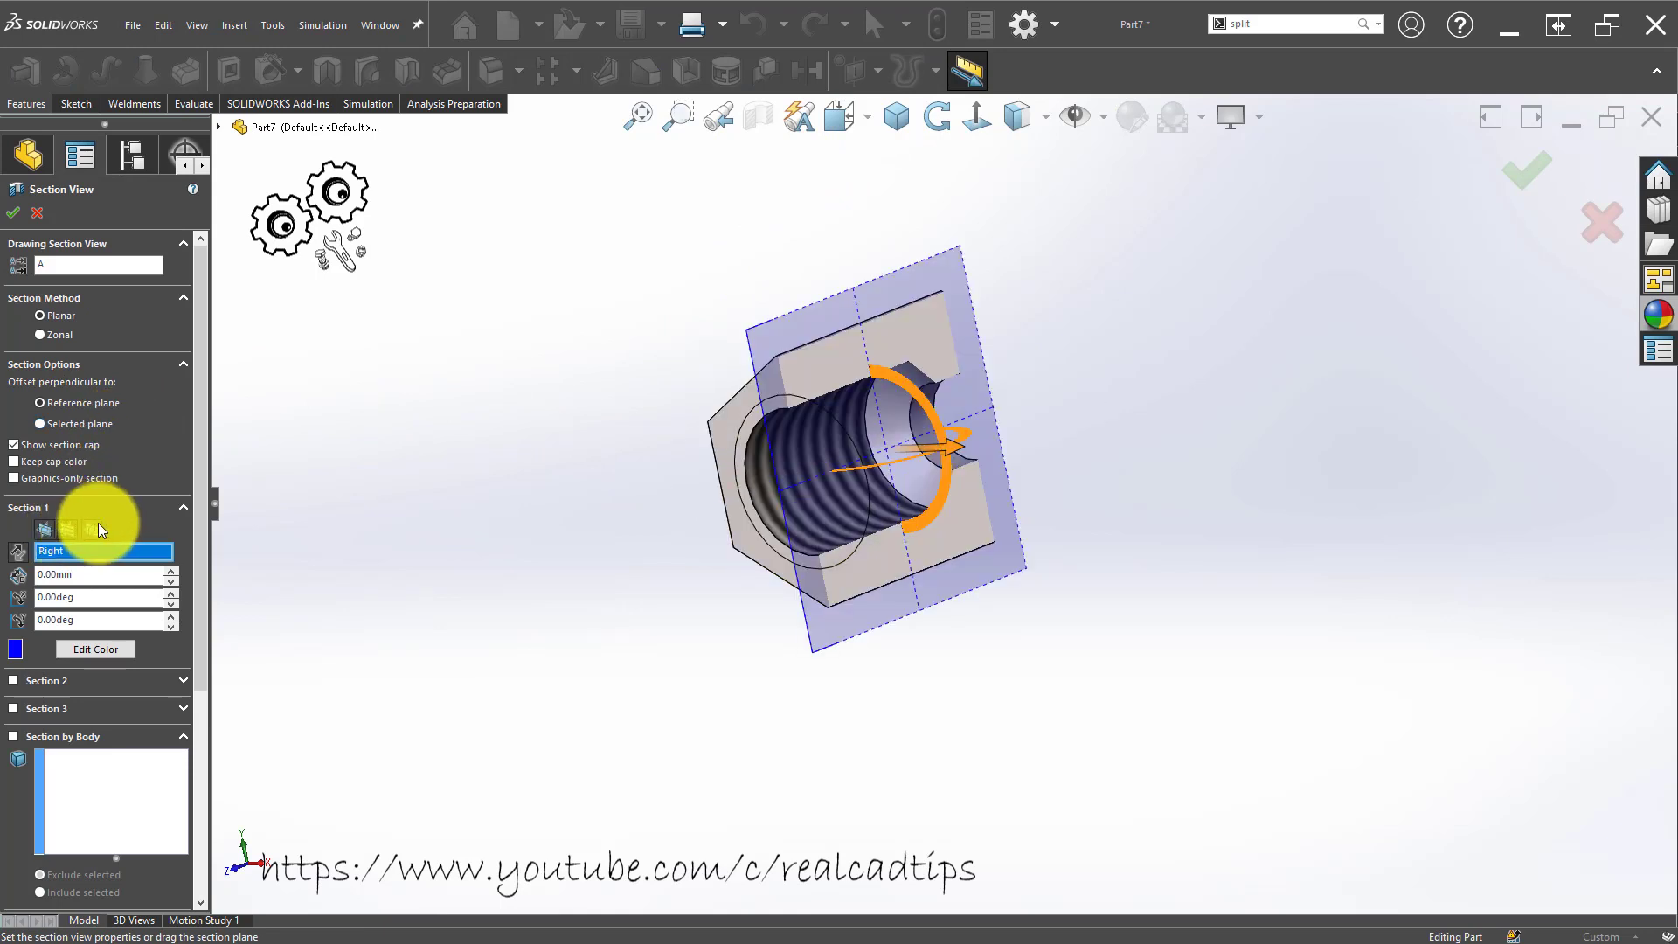
{"action": "left_click", "coordinate": [1509, 171]}
Examine the sectioned bore's thread and conical transition, turn off the section view and restore the isometric orientation.
{"action": "left_click", "coordinate": [979, 124]}
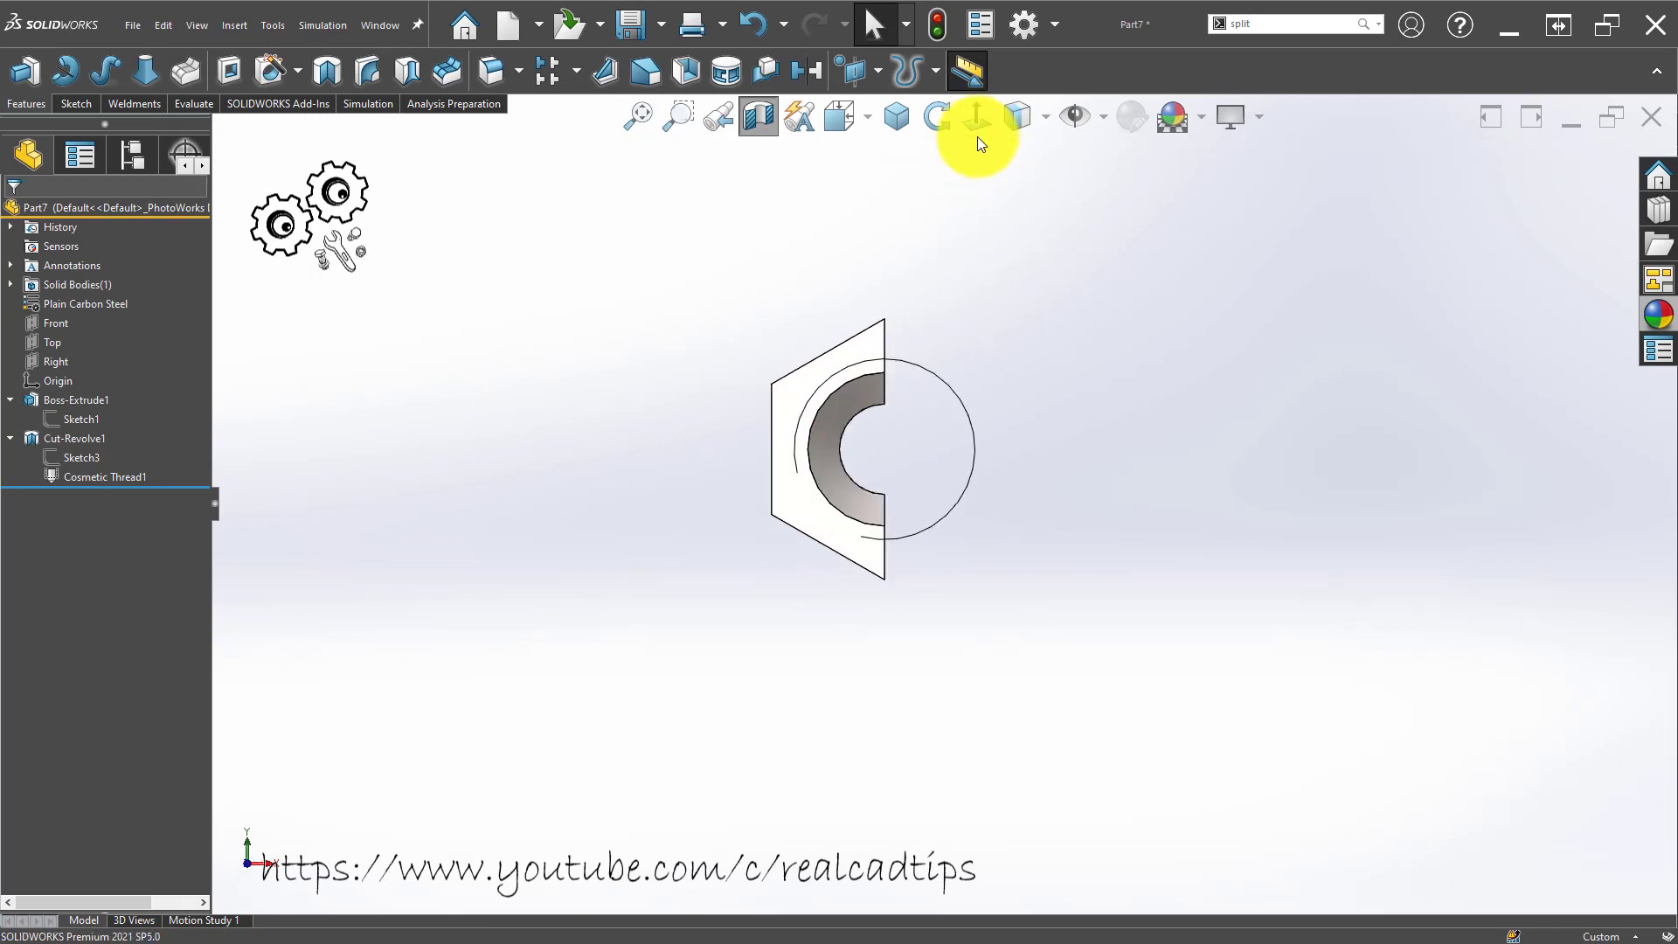
{"action": "scroll", "coordinate": [1136, 455], "scroll_direction": "up", "scroll_amount": 3}
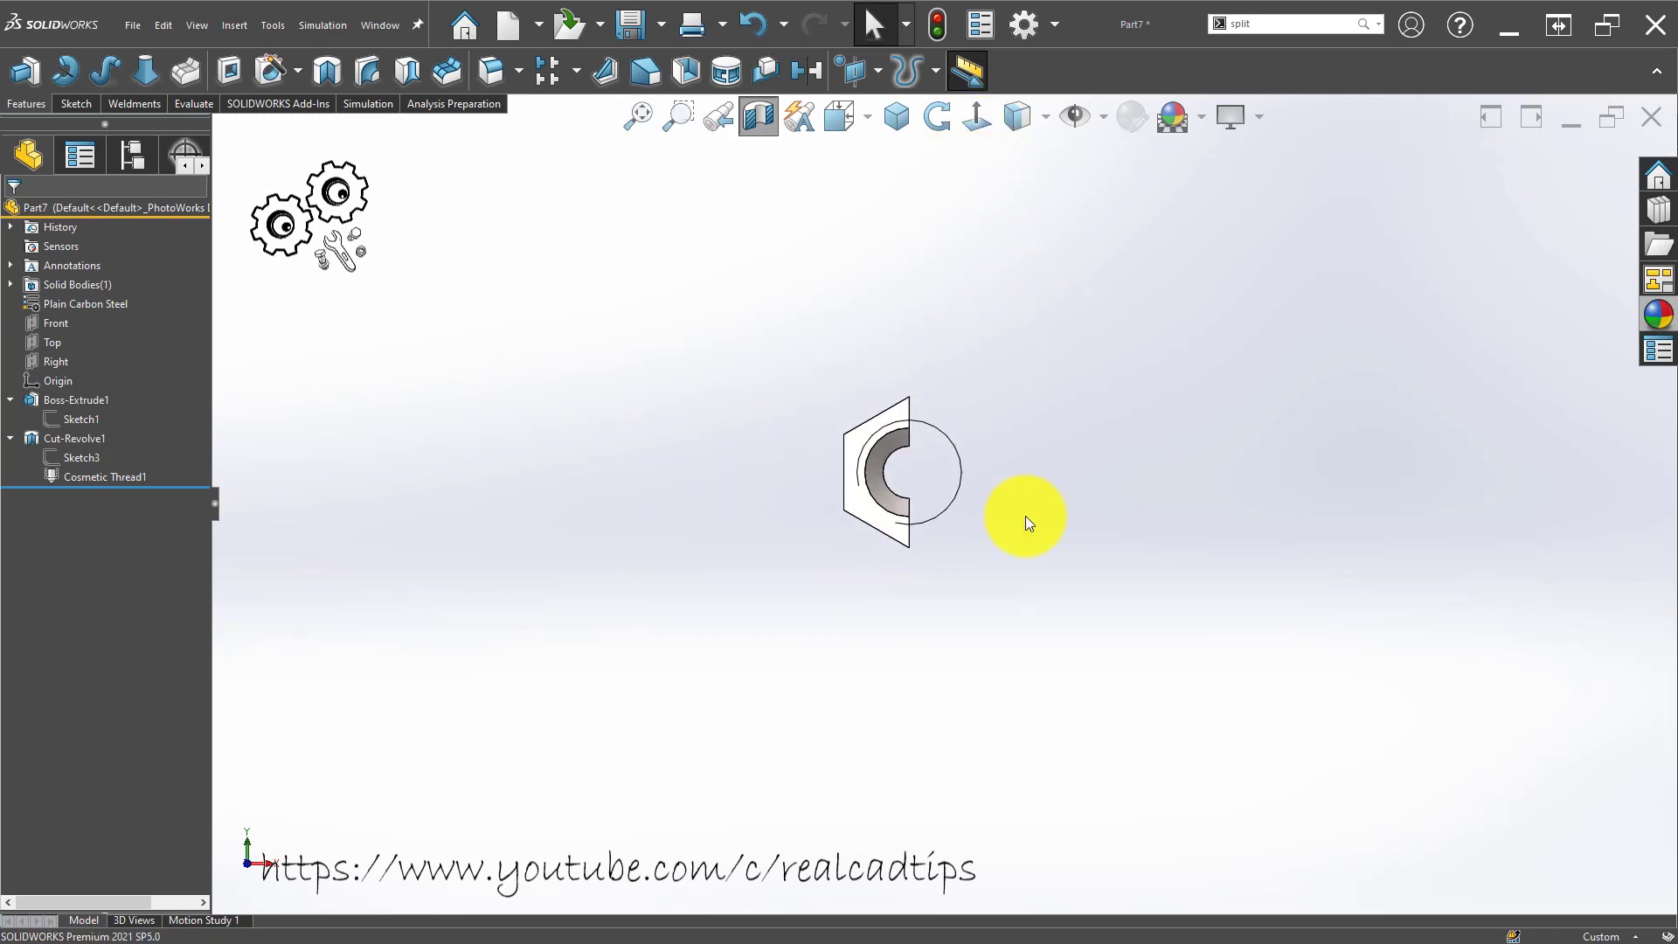
{"action": "middle_click_drag", "start_coordinate": [1026, 515], "coordinate": [839, 521]}
{"action": "scroll", "coordinate": [1020, 379], "scroll_direction": "down", "scroll_amount": 6}
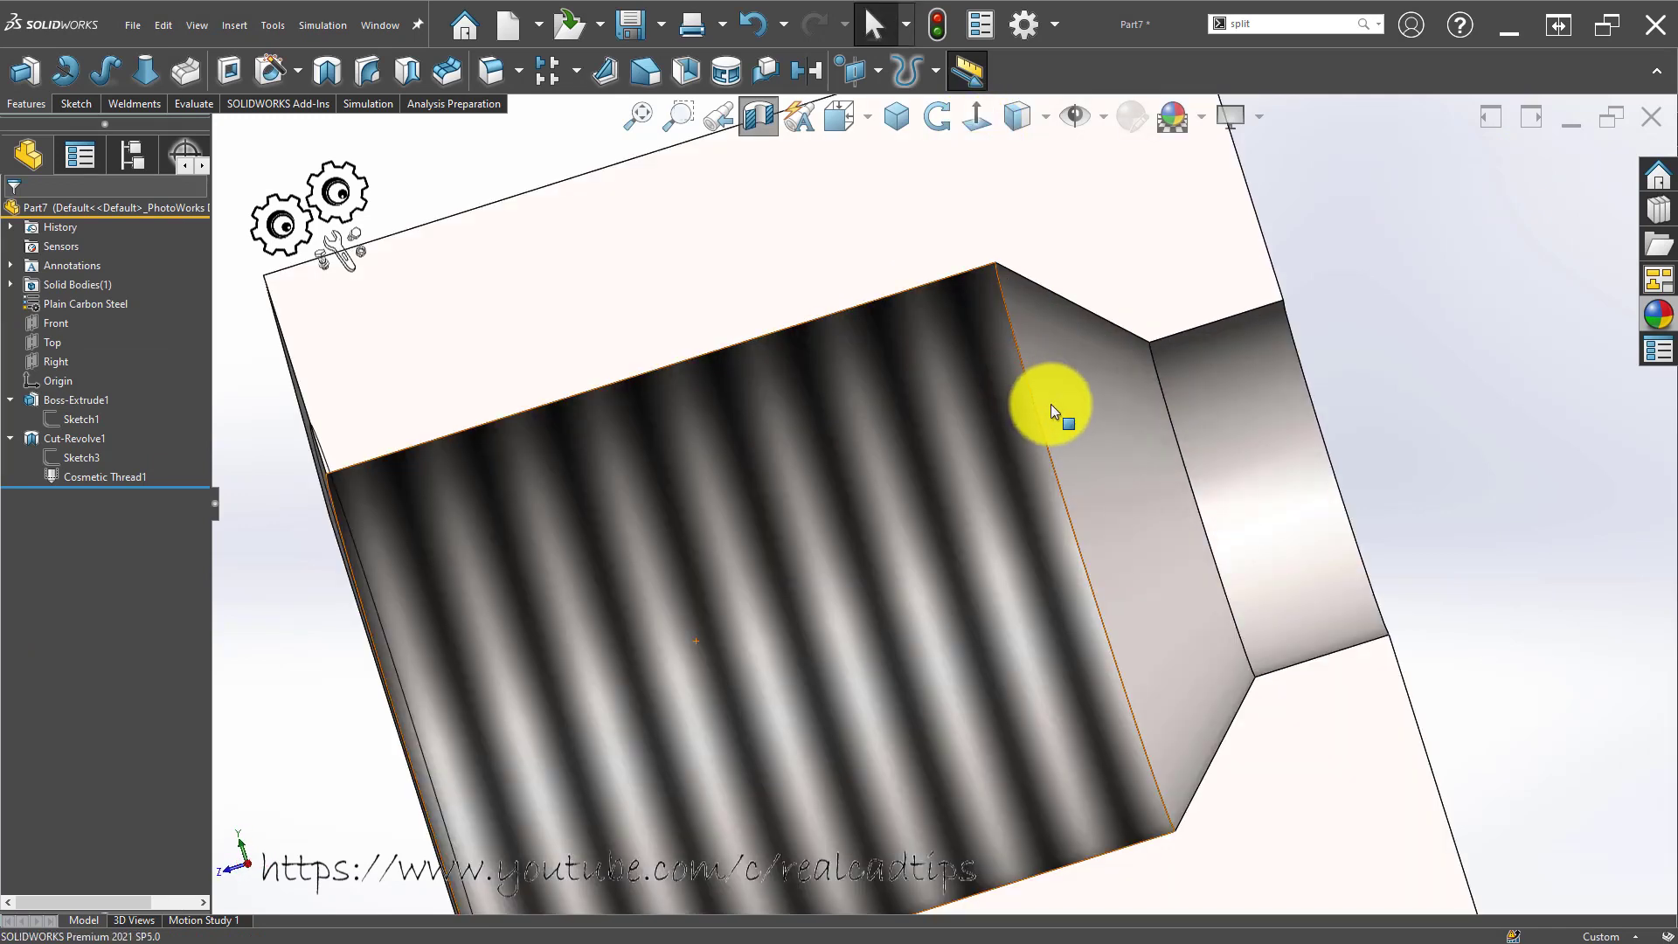
{"action": "left_click", "coordinate": [1094, 416]}
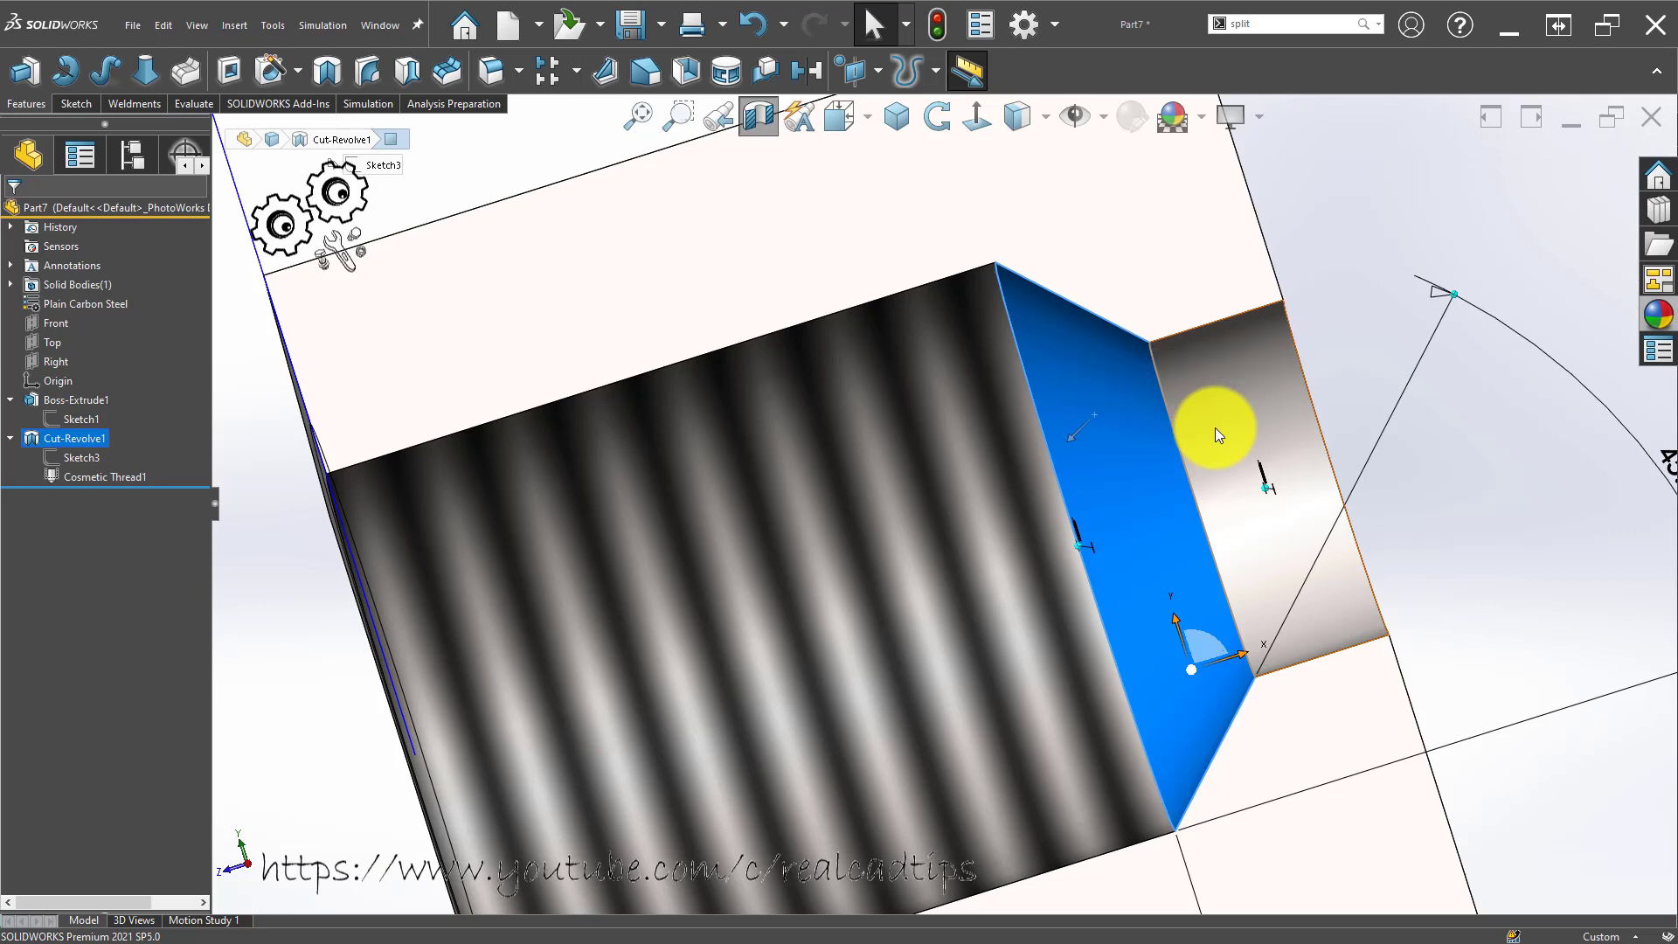
{"action": "scroll", "coordinate": [1124, 413], "scroll_direction": "up", "scroll_amount": 5}
{"action": "left_click", "coordinate": [1152, 339]}
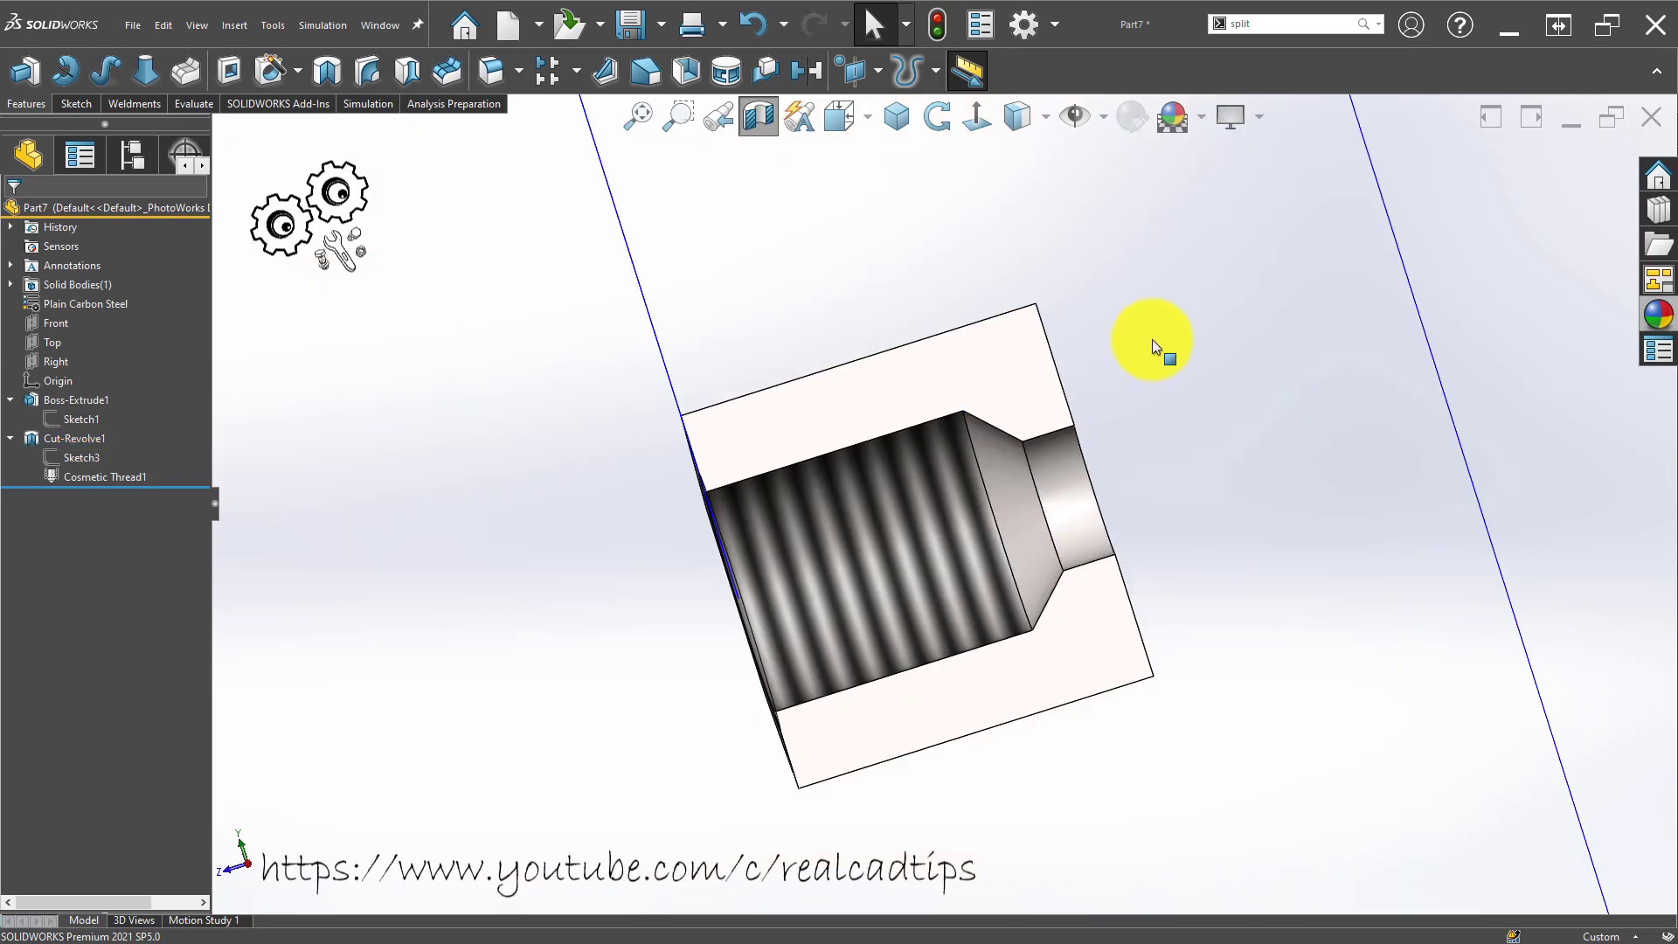
{"action": "left_click", "coordinate": [758, 115]}
{"action": "scroll", "coordinate": [754, 416], "scroll_direction": "up", "scroll_amount": 3}
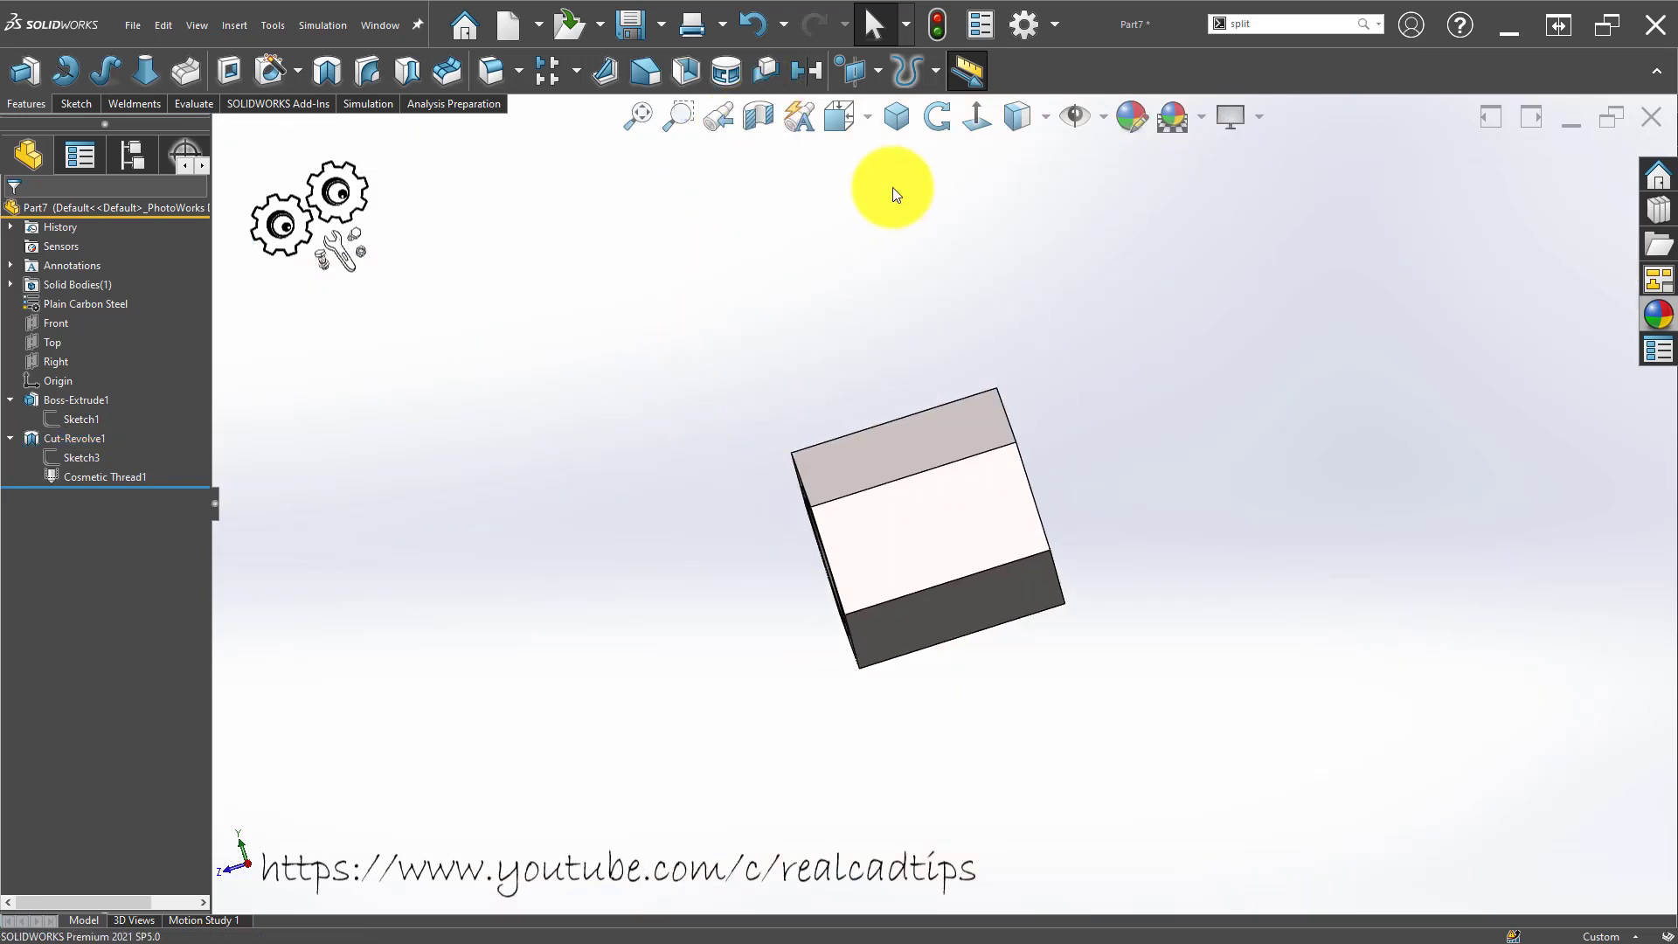
{"action": "left_click", "coordinate": [896, 117]}
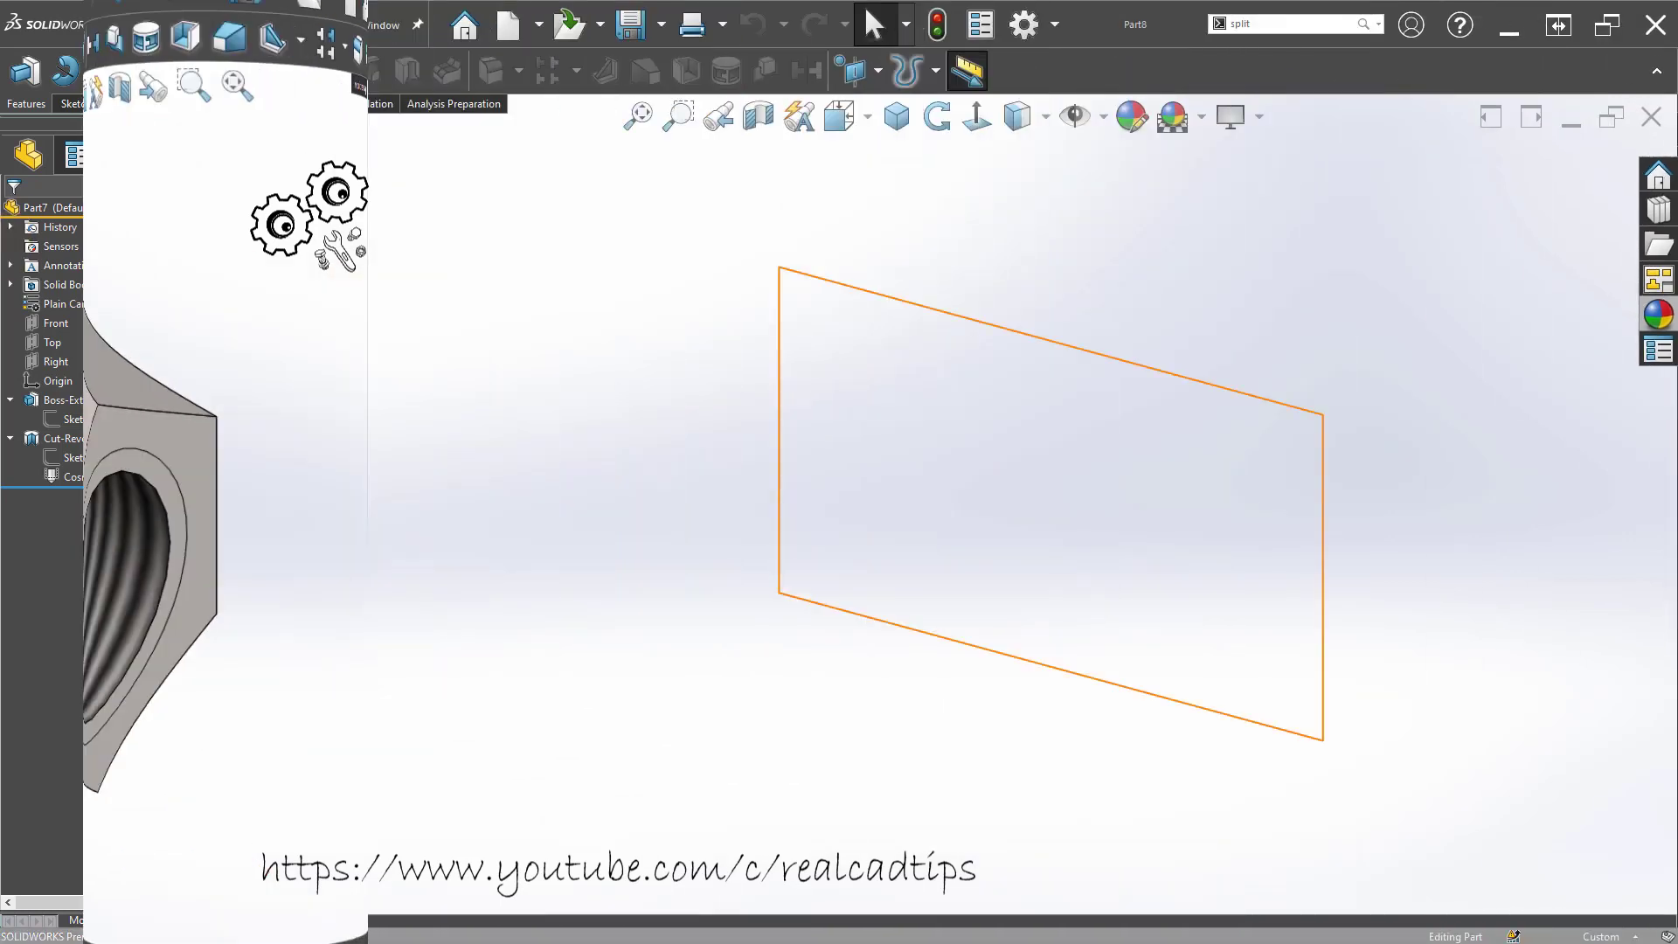
Start a sketch on the new part's Front plane and draw a thin horizontal rectangle about 78 mm long above the origin.
{"action": "left_click", "coordinate": [56, 303]}
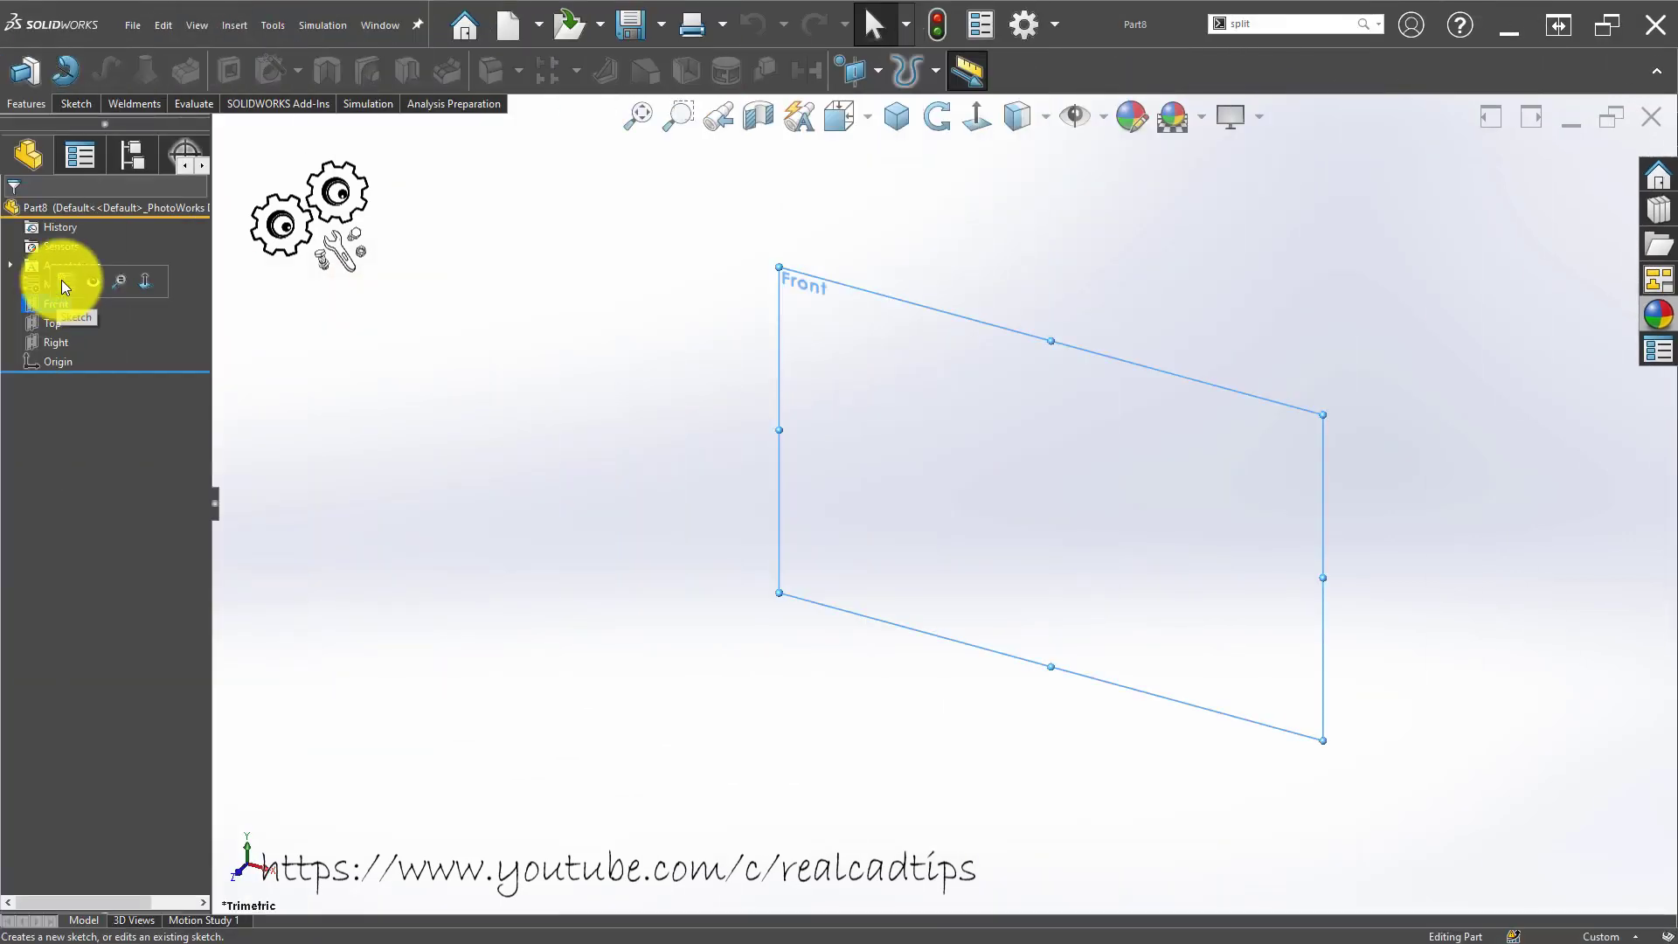
{"action": "left_click", "coordinate": [194, 80]}
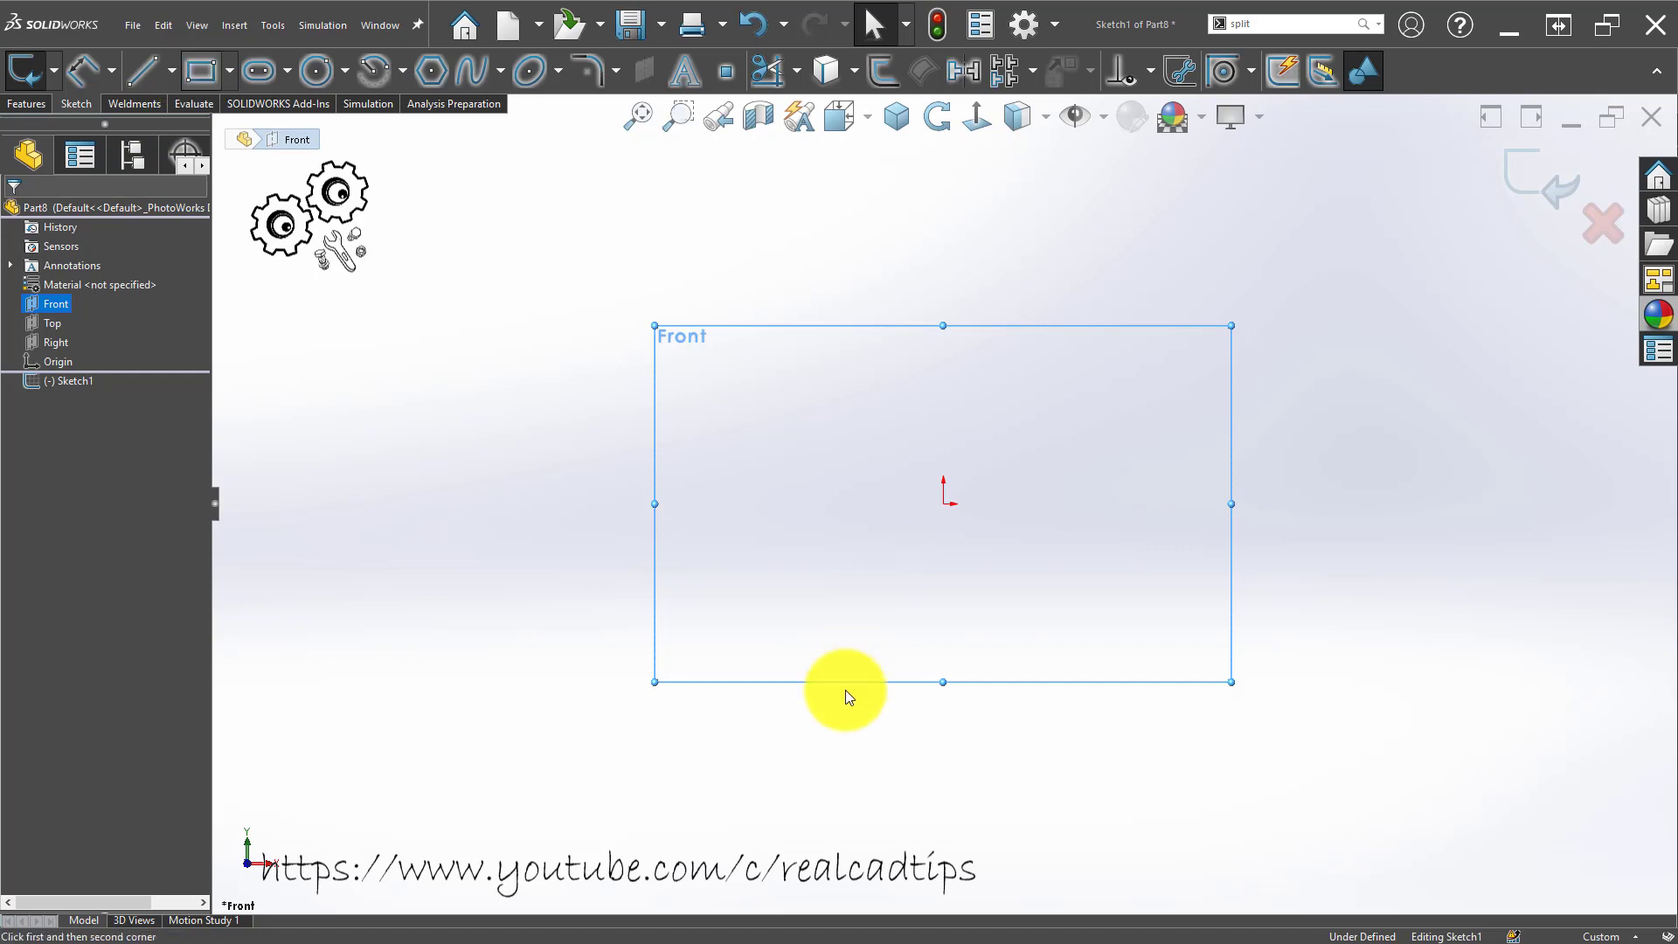
{"action": "left_click", "coordinate": [943, 402]}
{"action": "left_click", "coordinate": [1222, 424]}
{"action": "right_click_drag", "start_coordinate": [1177, 507], "coordinate": [1038, 343]}
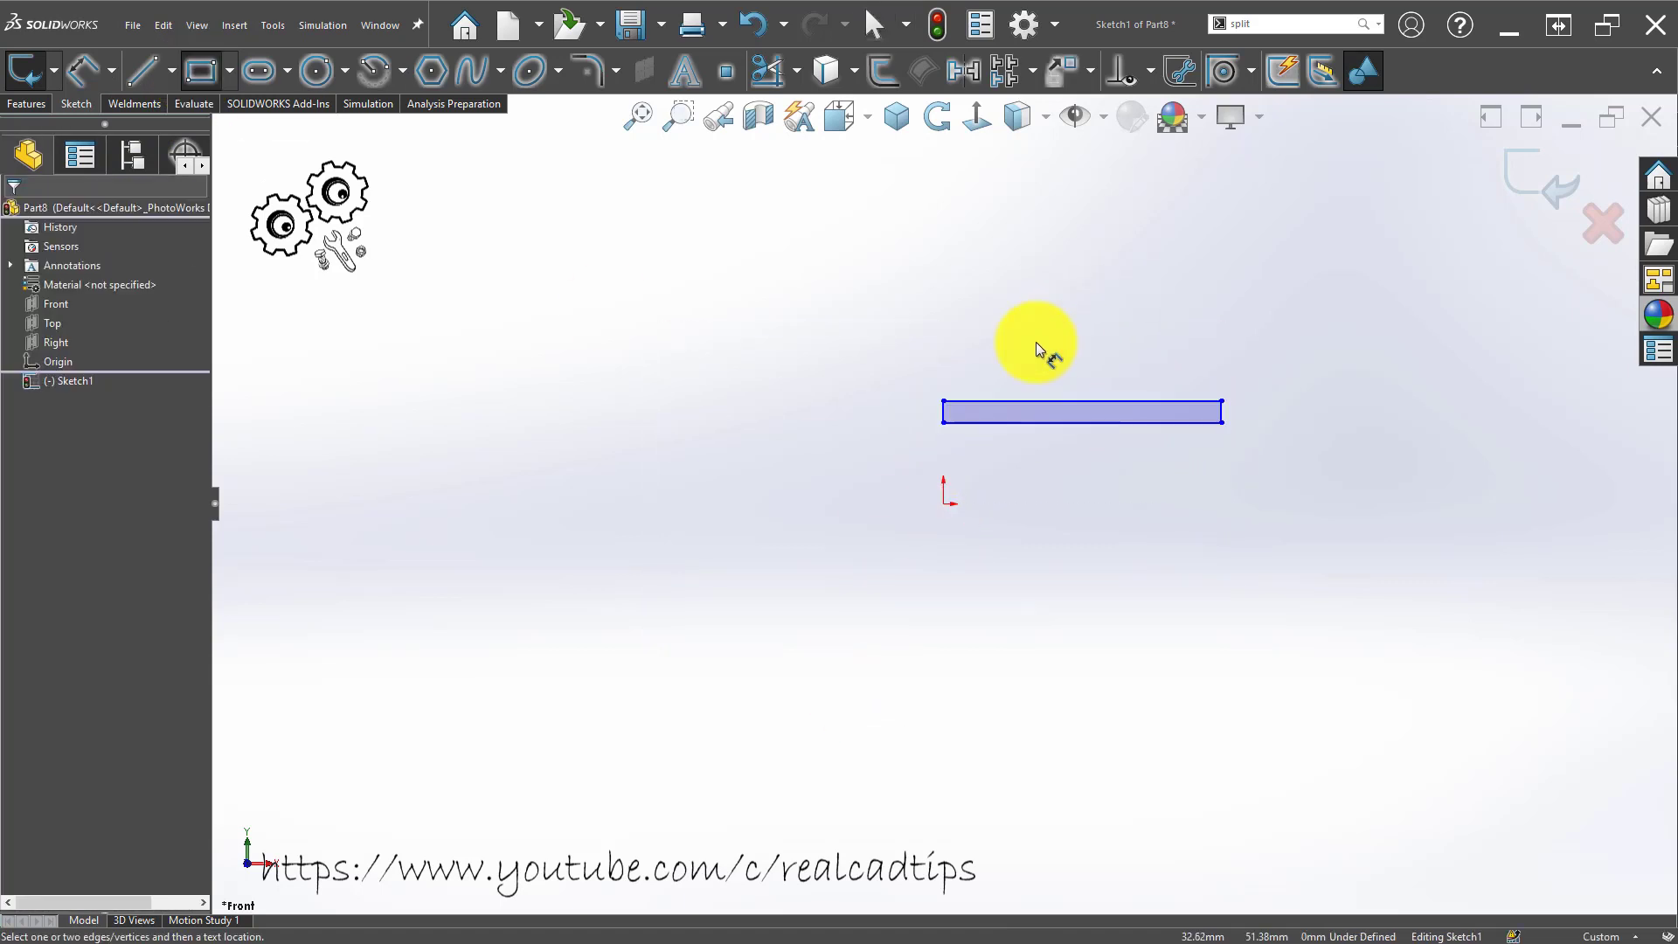
{"action": "key", "text": "Escape"}
Draw a horizontal centerline from the origin, running below the rectangle.
{"action": "left_click", "coordinate": [173, 70]}
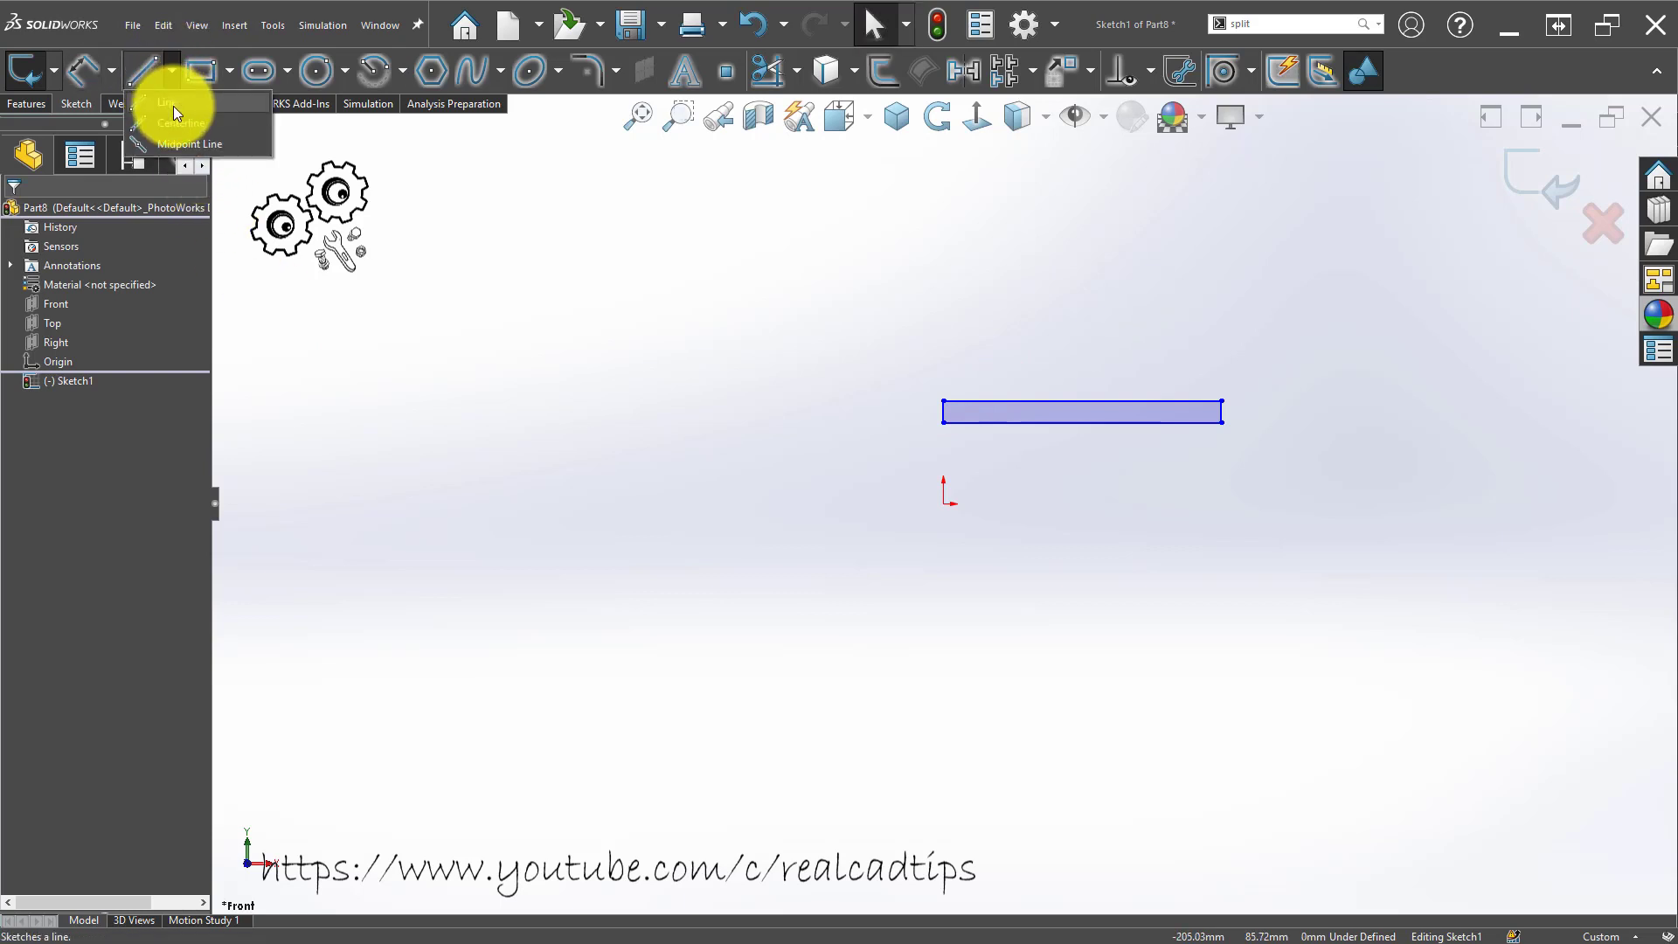
{"action": "left_click", "coordinate": [174, 124]}
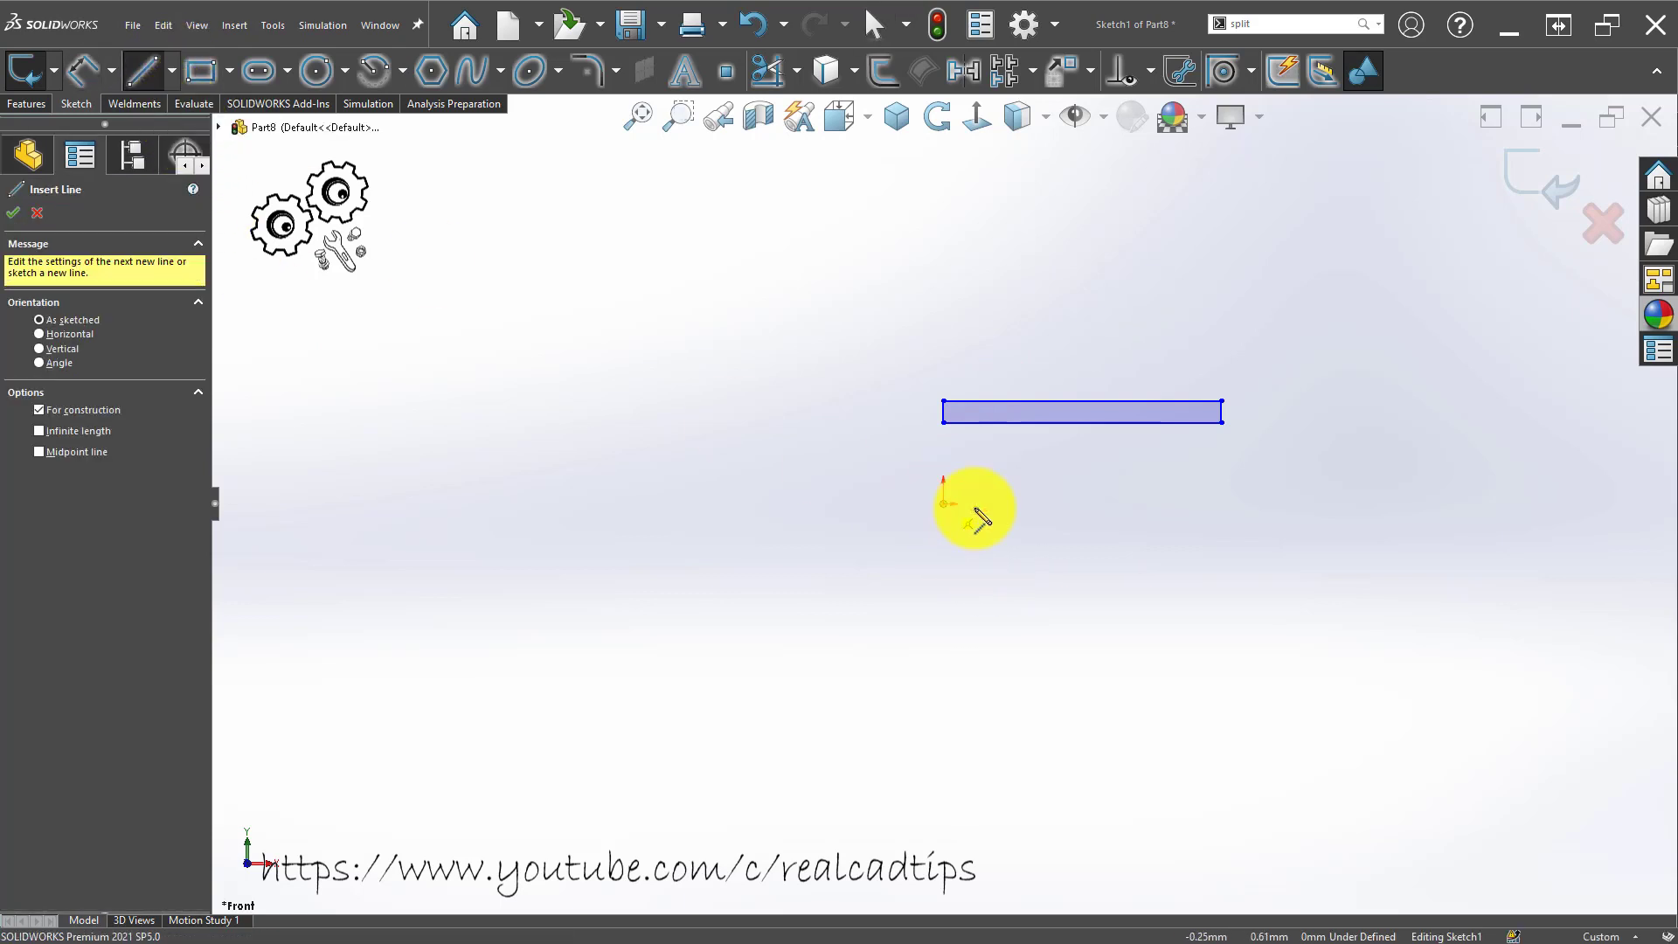
{"action": "left_click", "coordinate": [975, 512]}
{"action": "left_click", "coordinate": [1084, 507]}
{"action": "key", "text": "Escape"}
{"action": "key", "text": "Escape"}
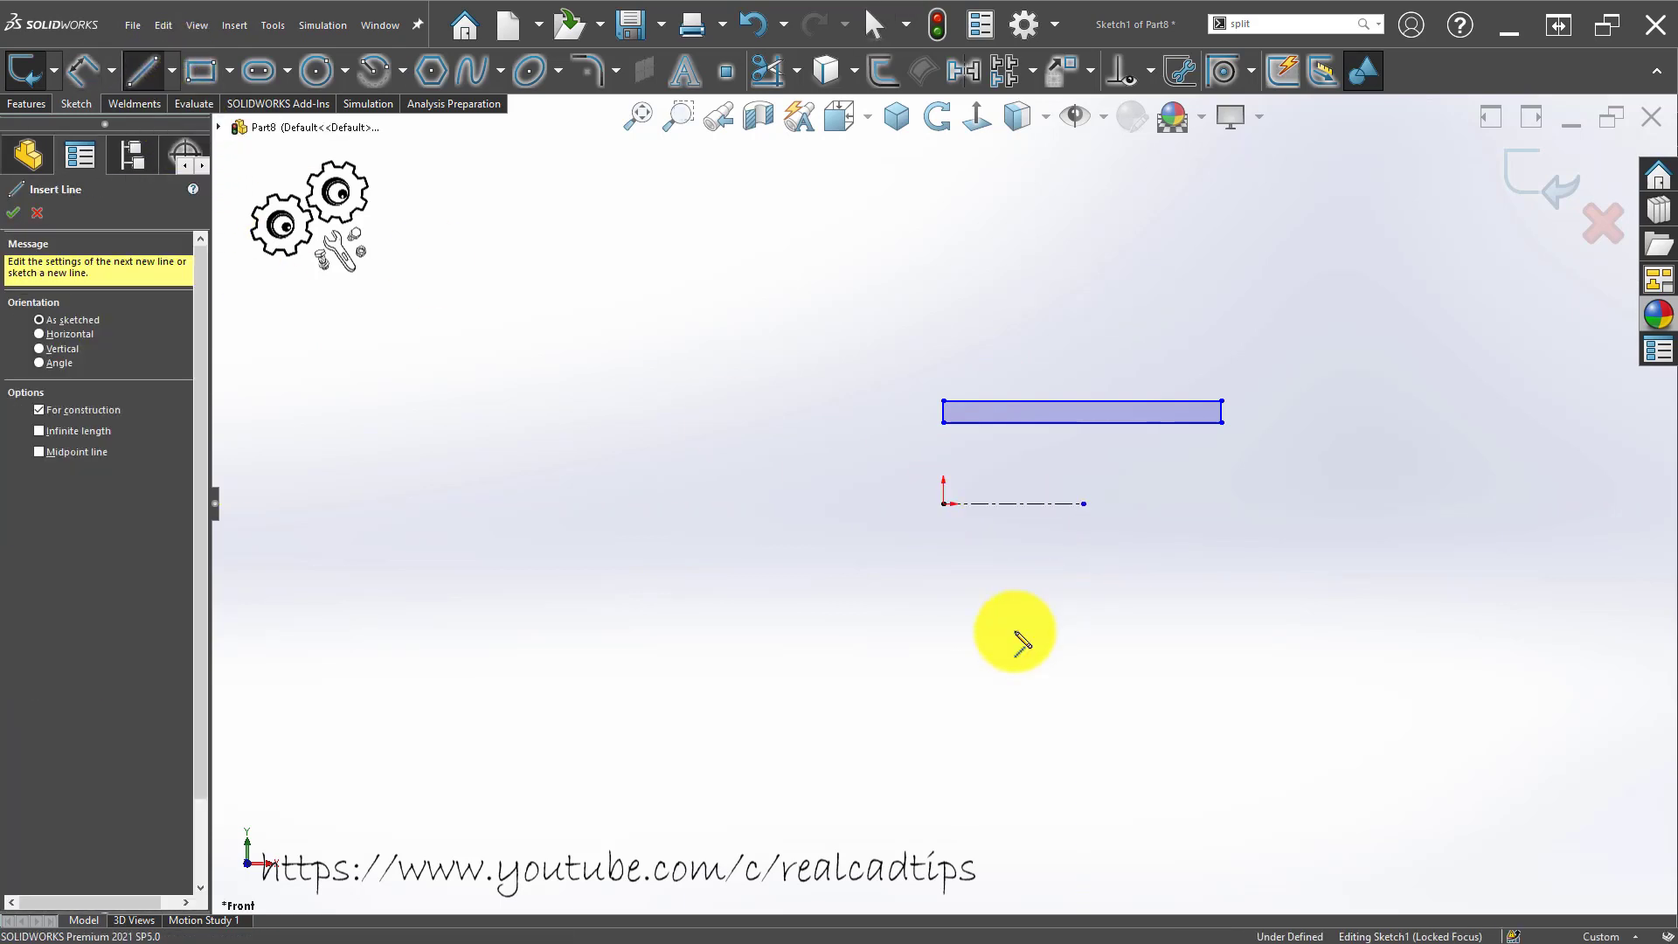
Dimension the rectangle's upper edge about the centerline as a 4 mm diameter.
{"action": "right_click_drag", "start_coordinate": [963, 692], "coordinate": [1002, 322]}
{"action": "left_click", "coordinate": [1037, 413]}
{"action": "left_click", "coordinate": [1033, 503]}
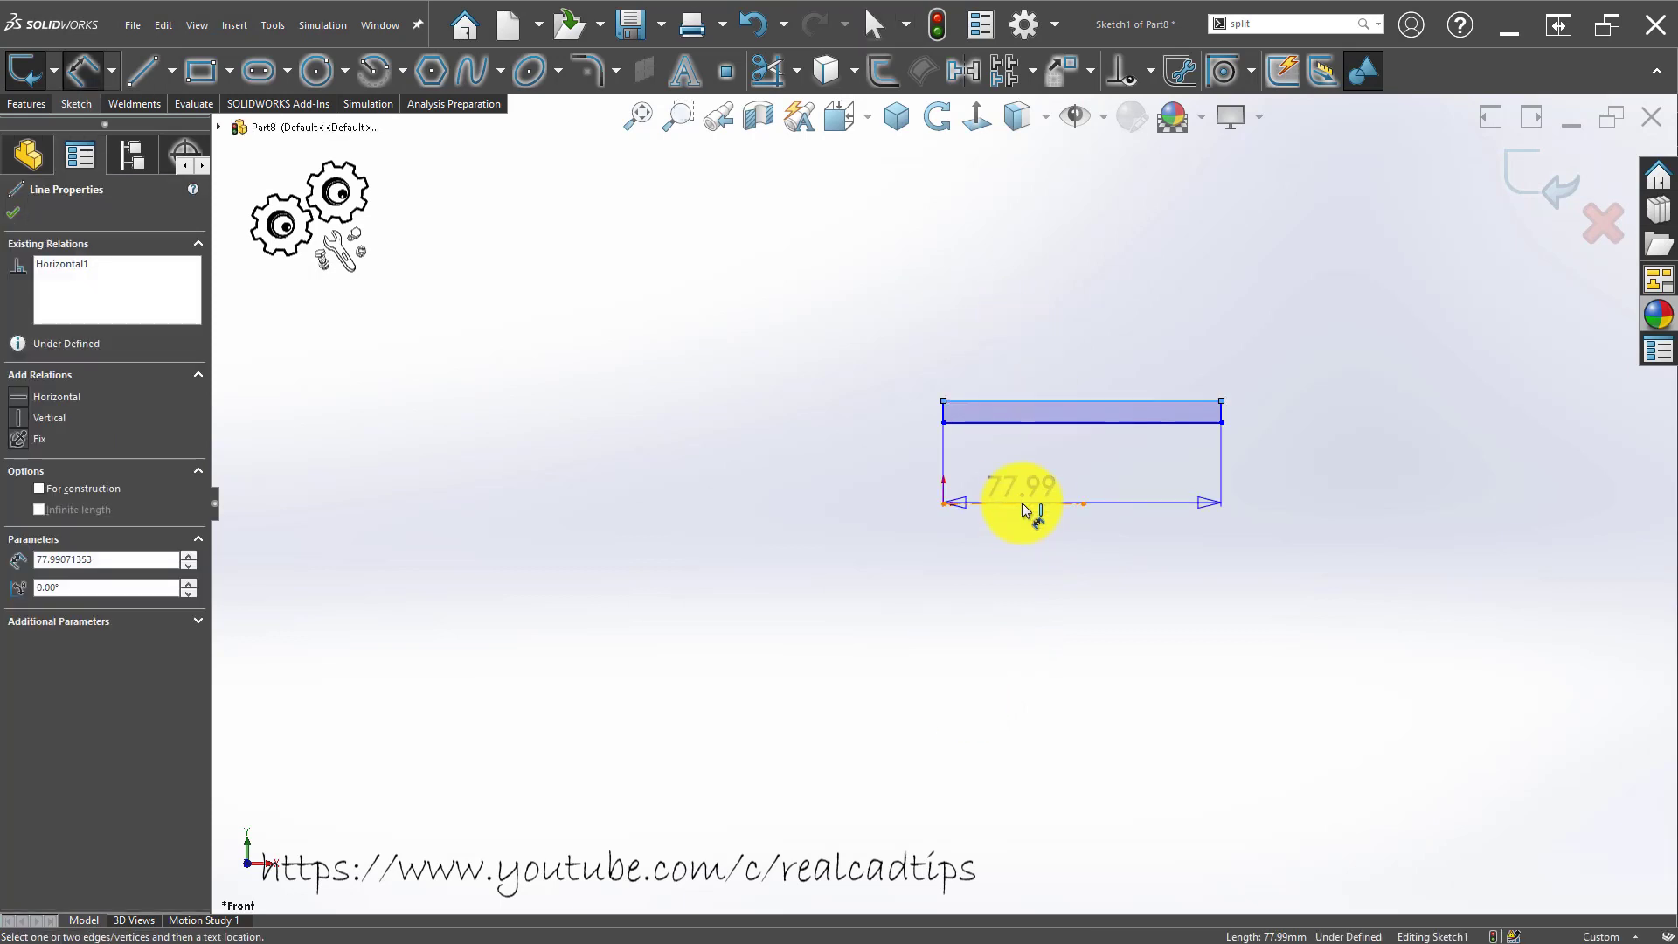
{"action": "left_click", "coordinate": [854, 534]}
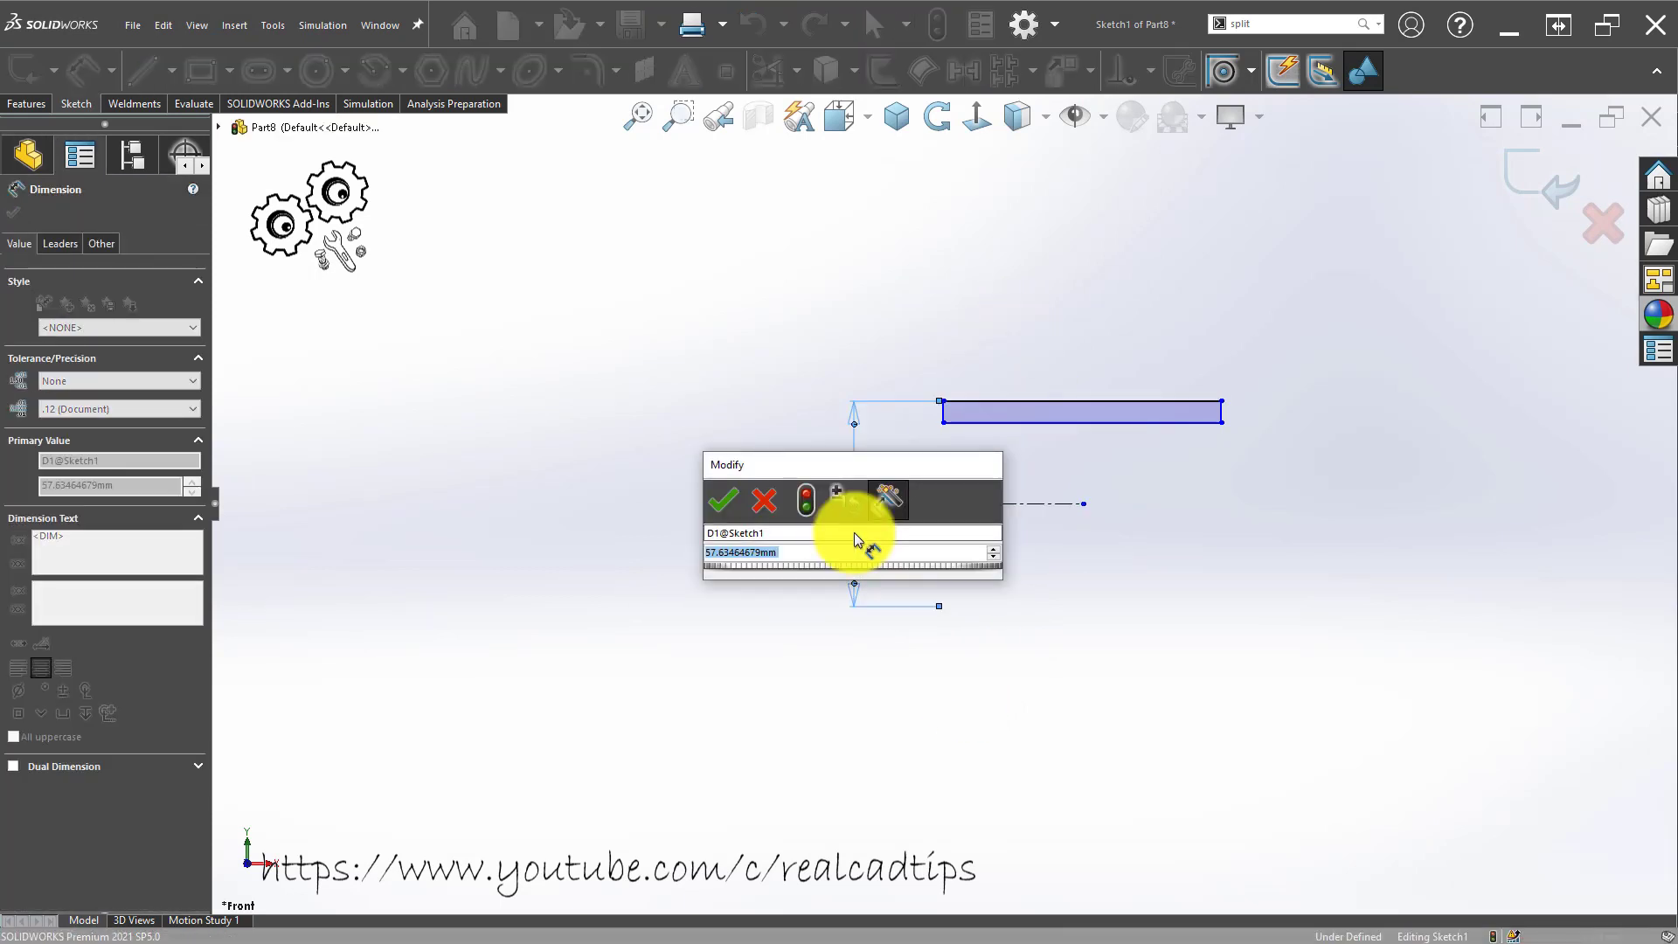
{"action": "type", "text": "4"}
{"action": "key", "text": "Return"}
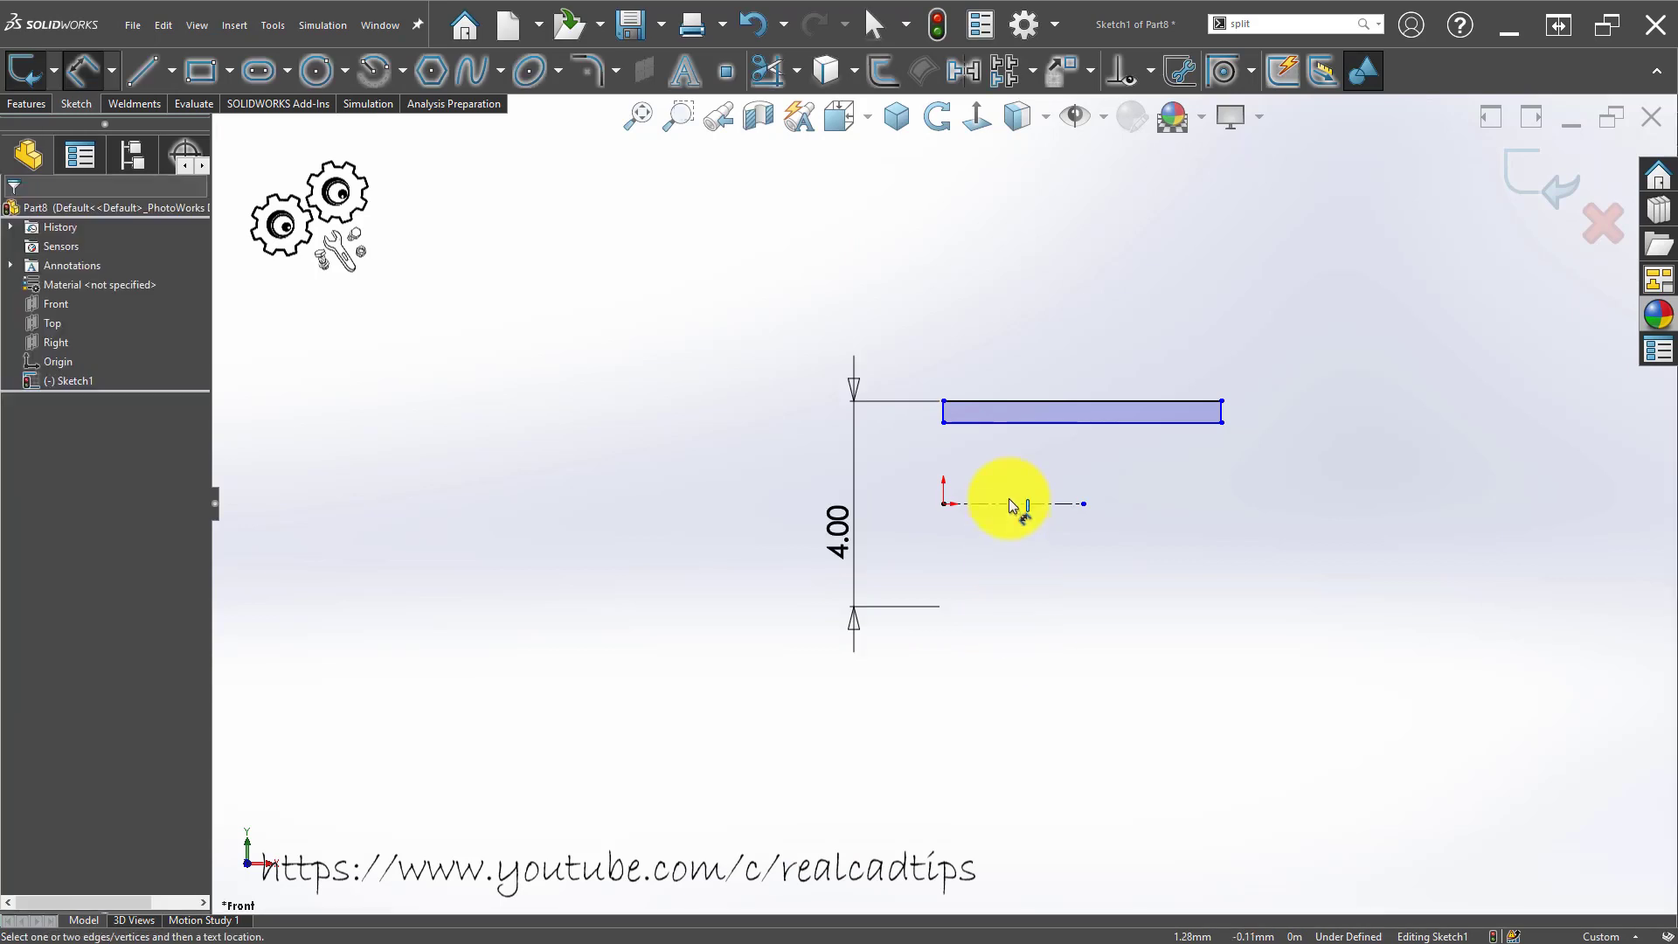
Dimension the rectangle's lower edge about the centerline as a 3 mm diameter.
{"action": "left_click", "coordinate": [973, 505]}
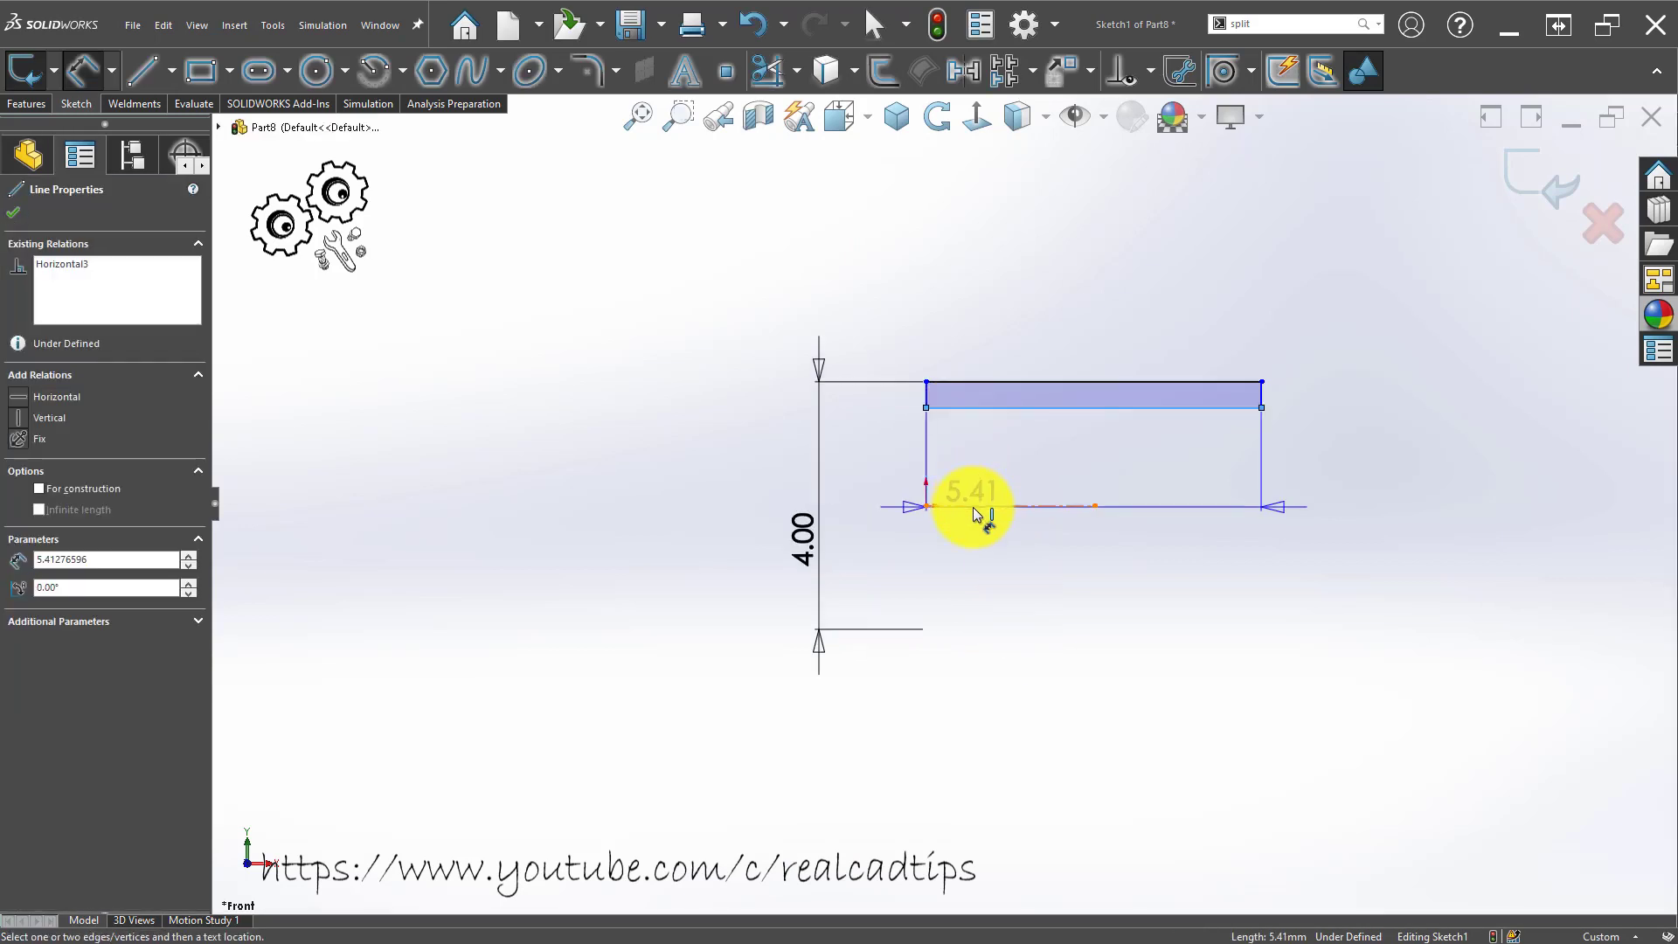
{"action": "left_click", "coordinate": [974, 508]}
{"action": "left_click", "coordinate": [1003, 538]}
{"action": "type", "text": "3"}
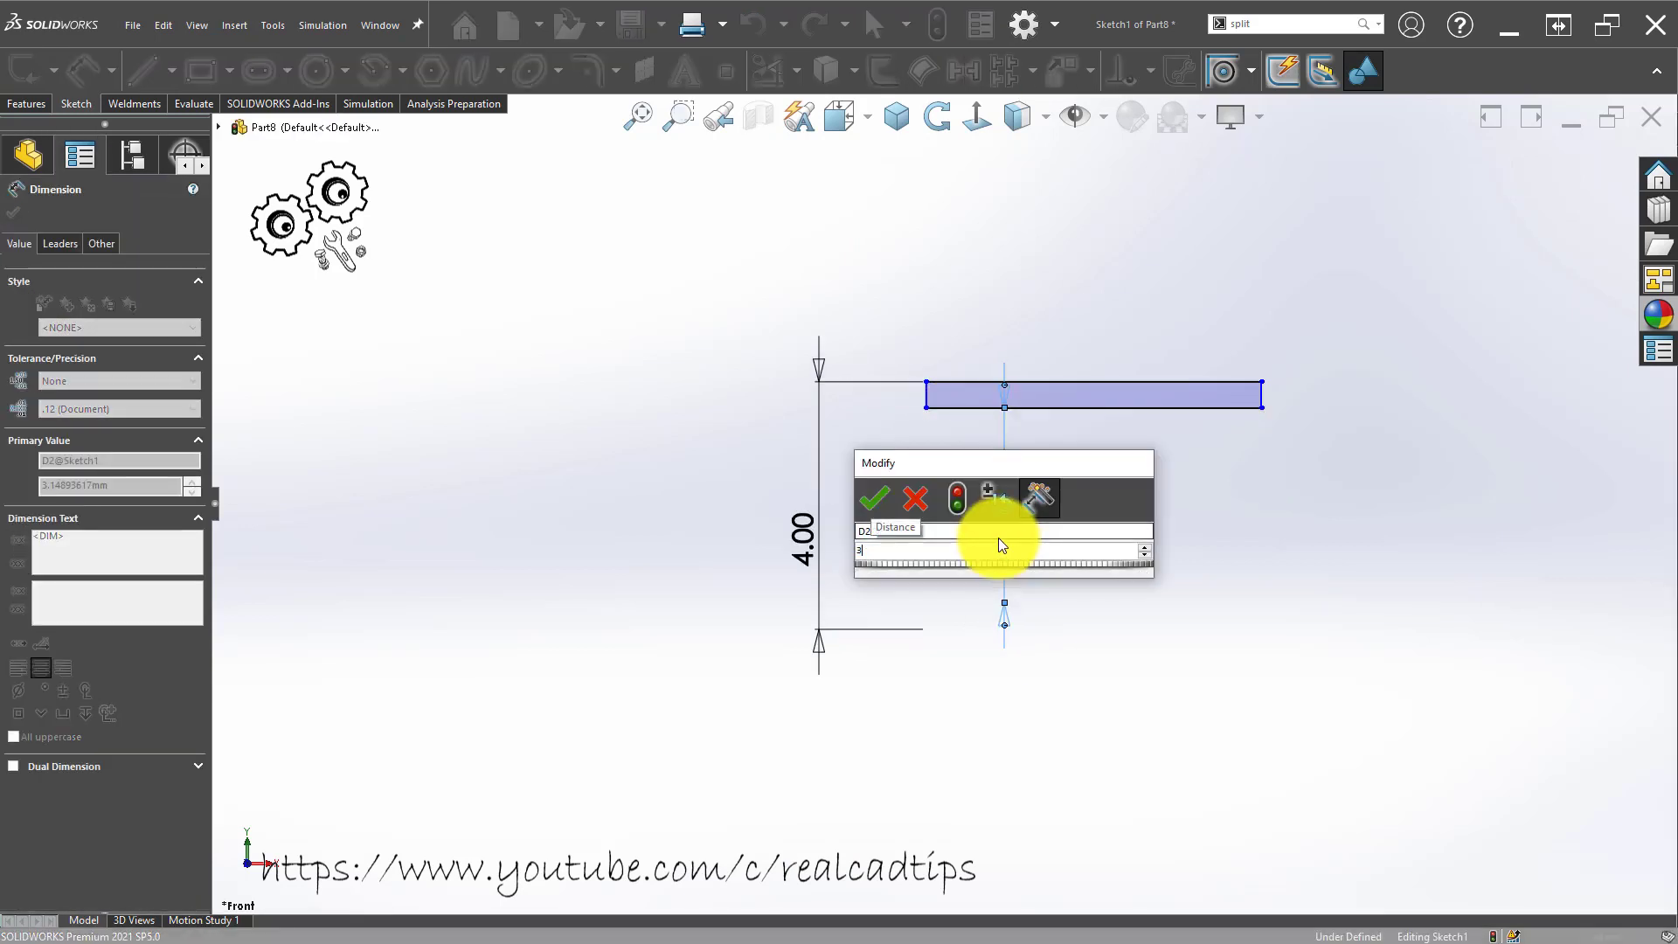
{"action": "key", "text": "Return"}
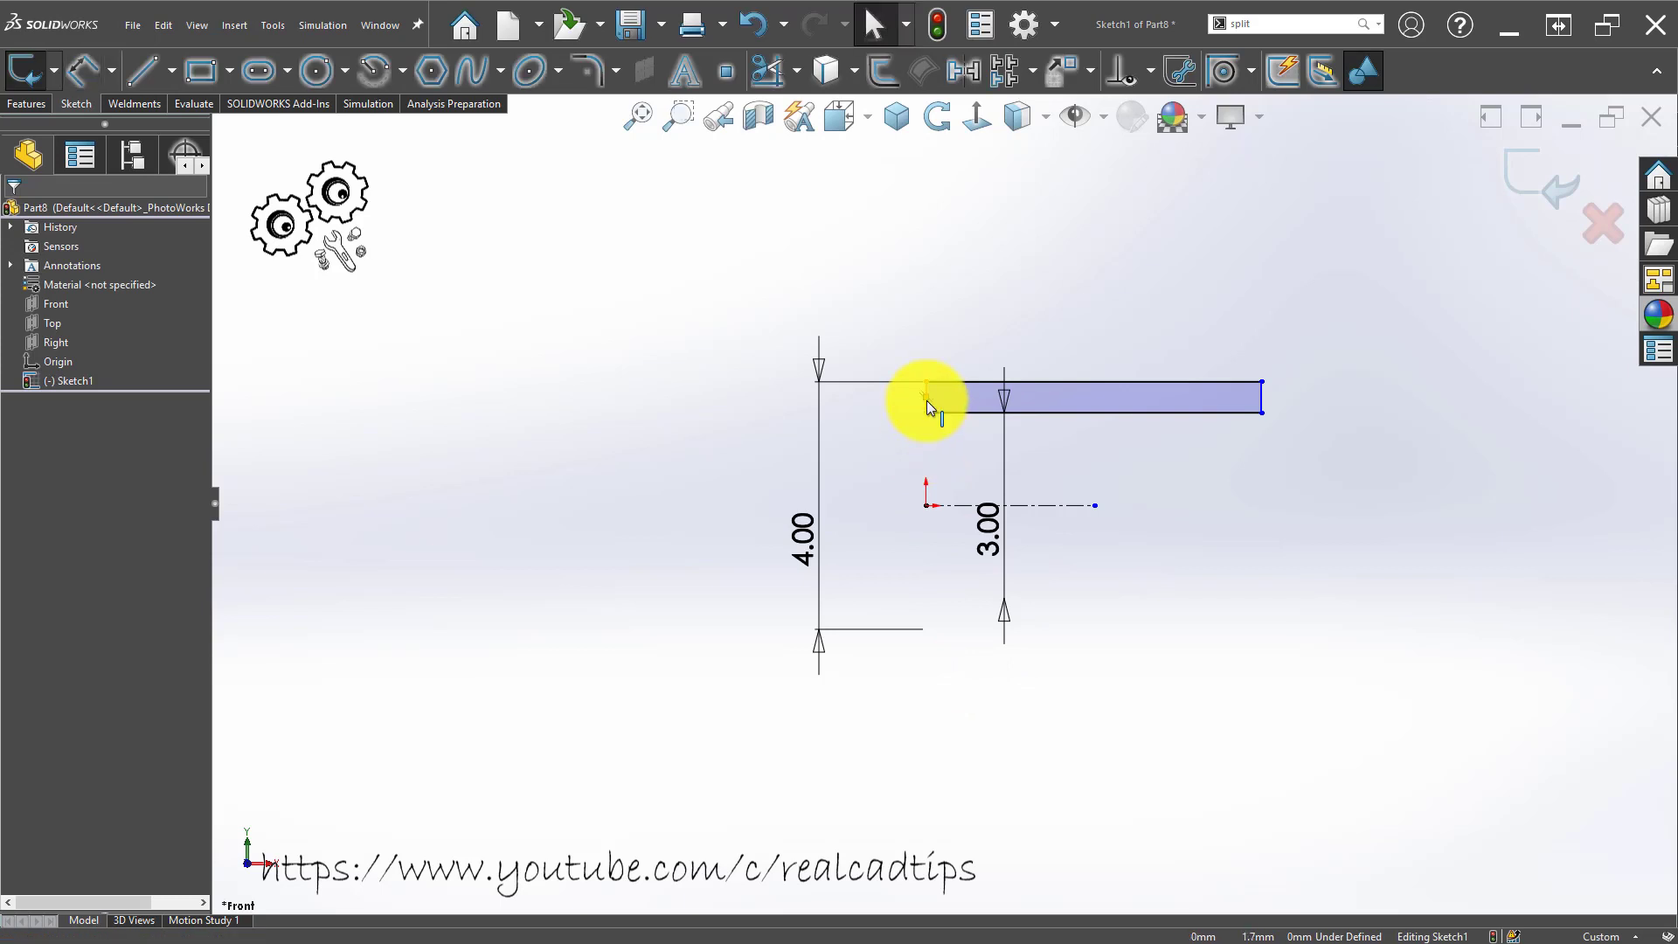
Make the rectangle's left edge coincident with the centerline endpoint at the origin.
{"action": "left_click", "coordinate": [927, 401]}
{"action": "left_click", "coordinate": [926, 504], "text": "ctrl"}
{"action": "key", "text": "Escape"}
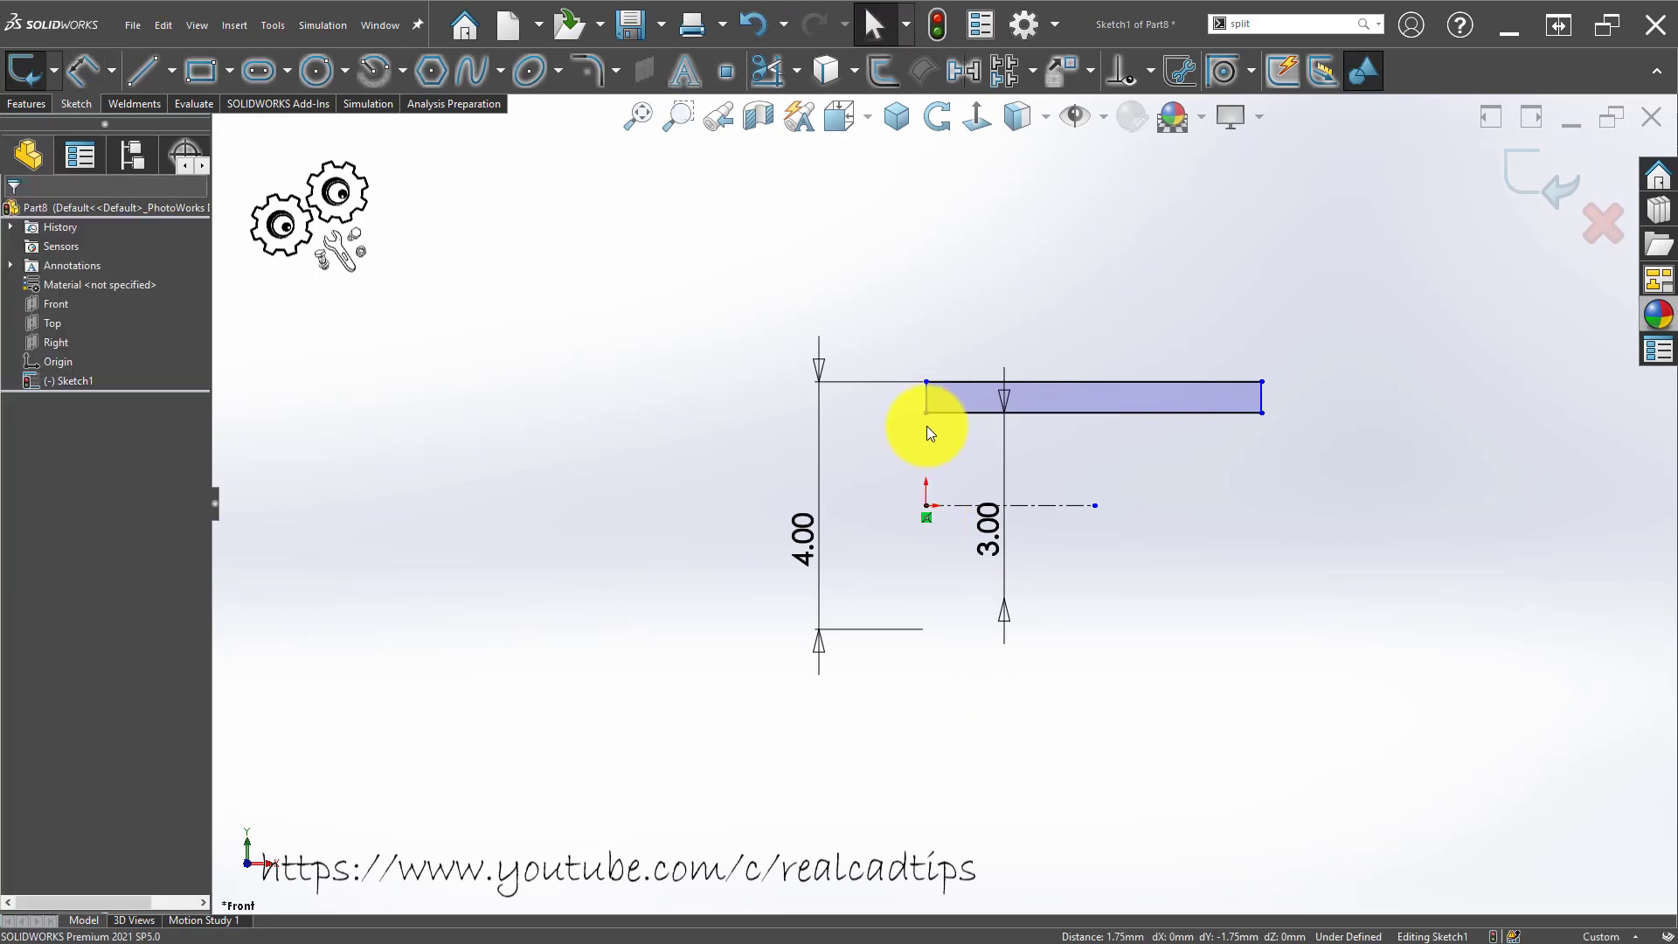
{"action": "left_click", "coordinate": [930, 406]}
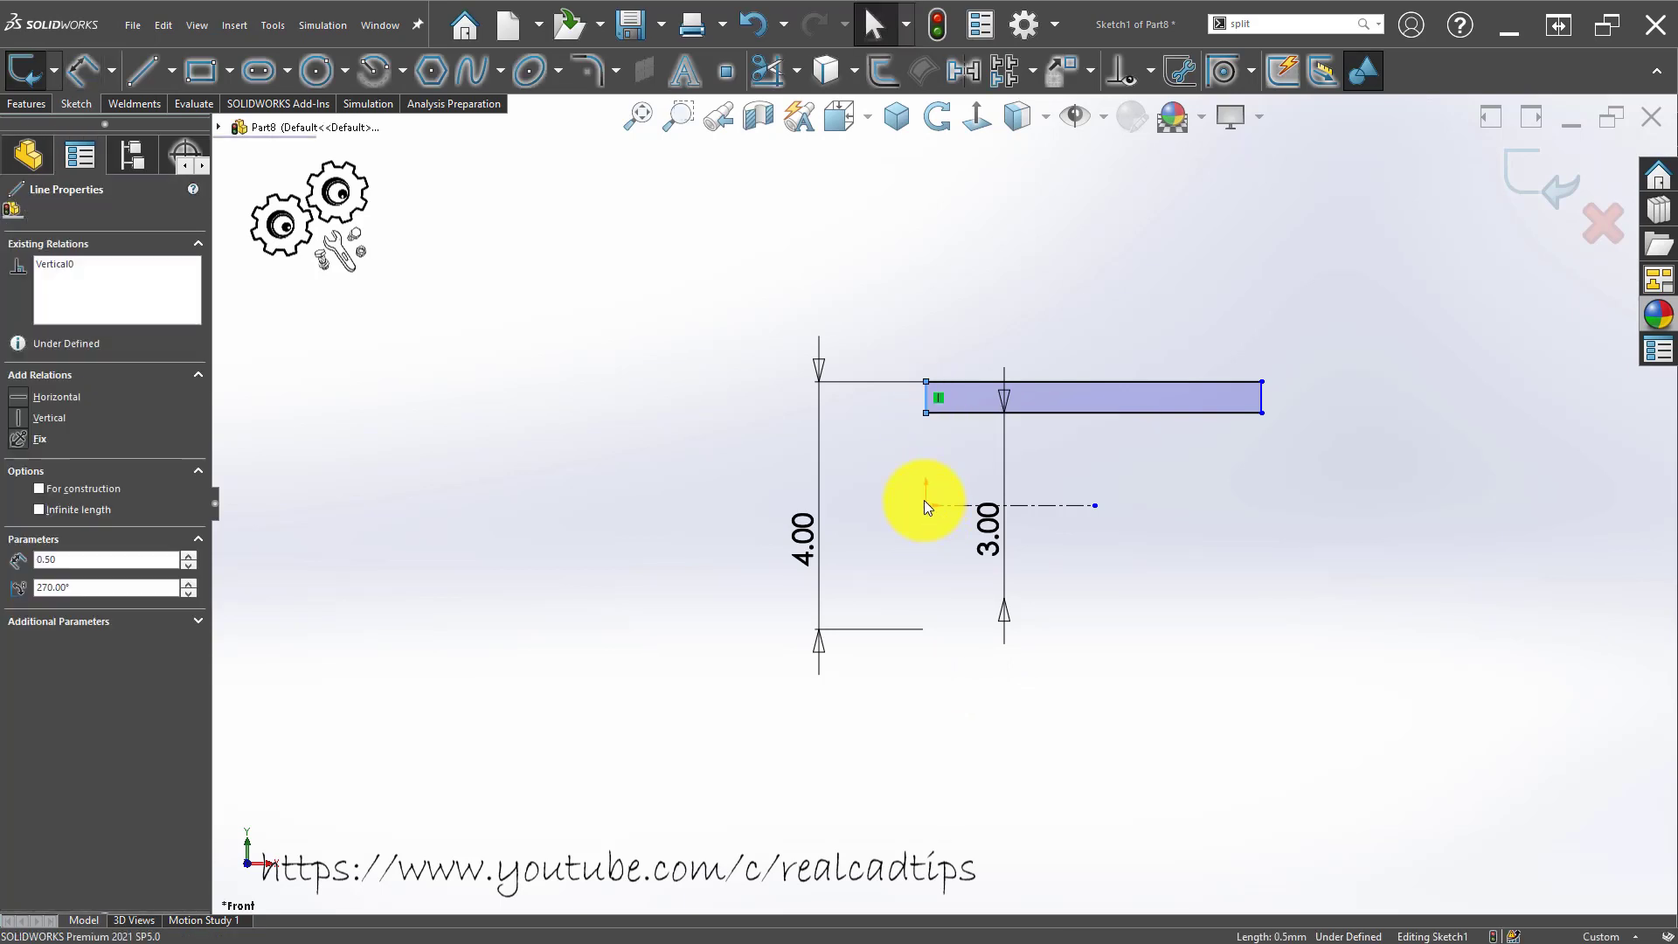
{"action": "left_click", "coordinate": [926, 505], "text": "ctrl"}
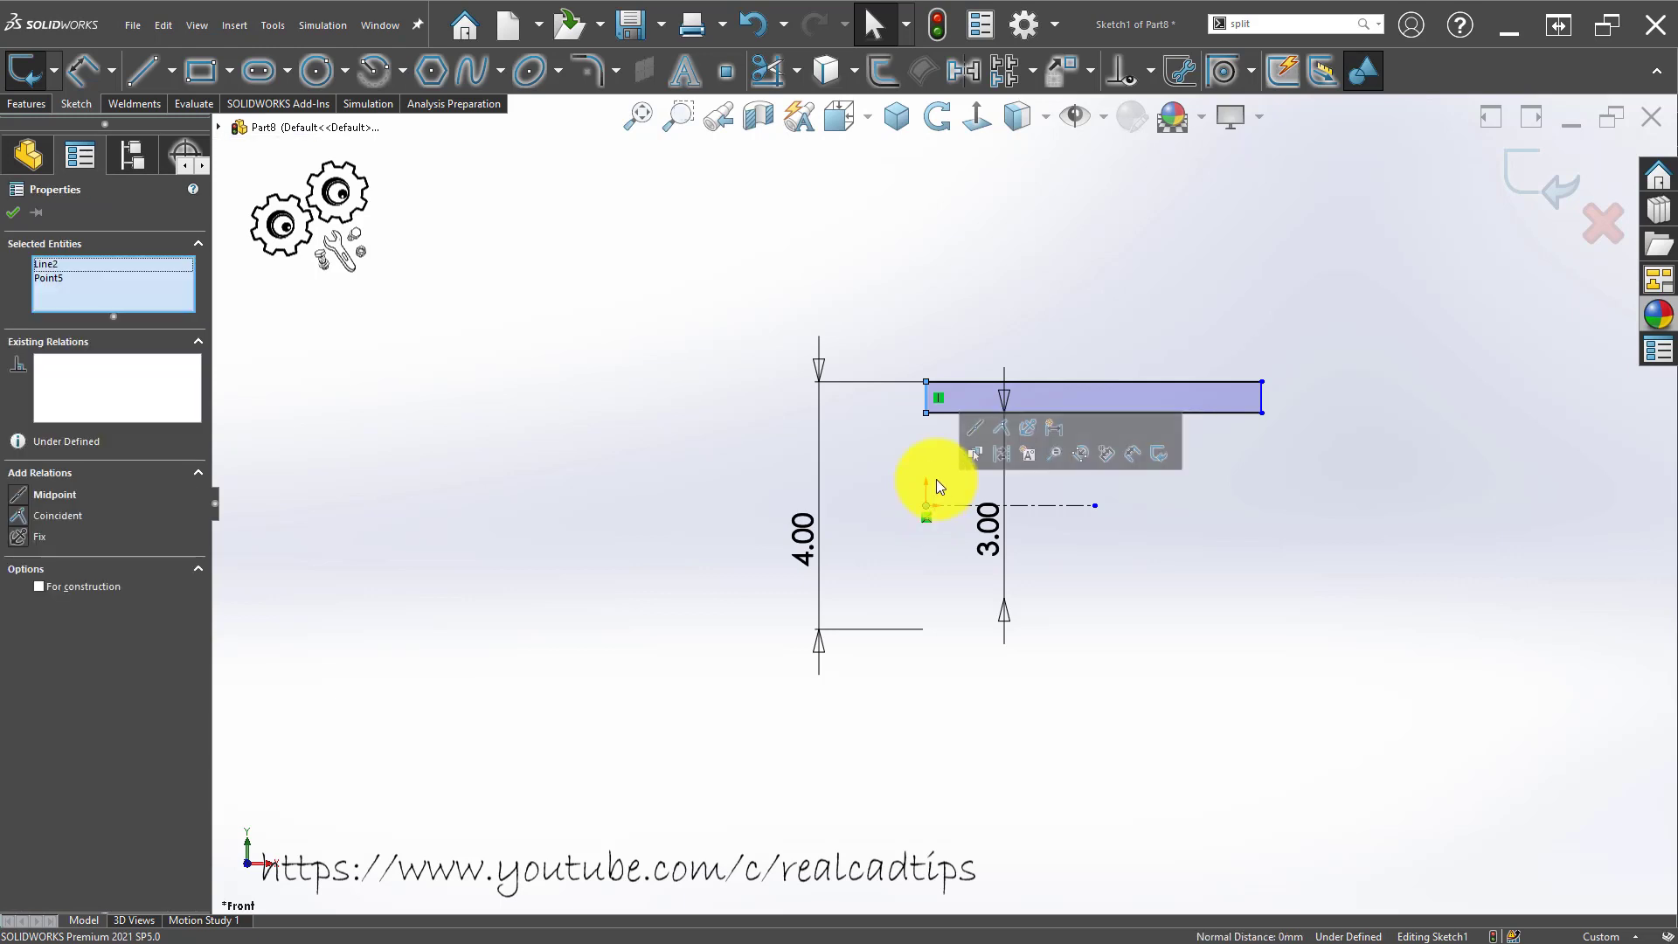
{"action": "left_click", "coordinate": [995, 430]}
Dimension the rectangle's upper edge to a length of 10 mm.
{"action": "right_click_drag", "start_coordinate": [1240, 584], "coordinate": [1224, 516]}
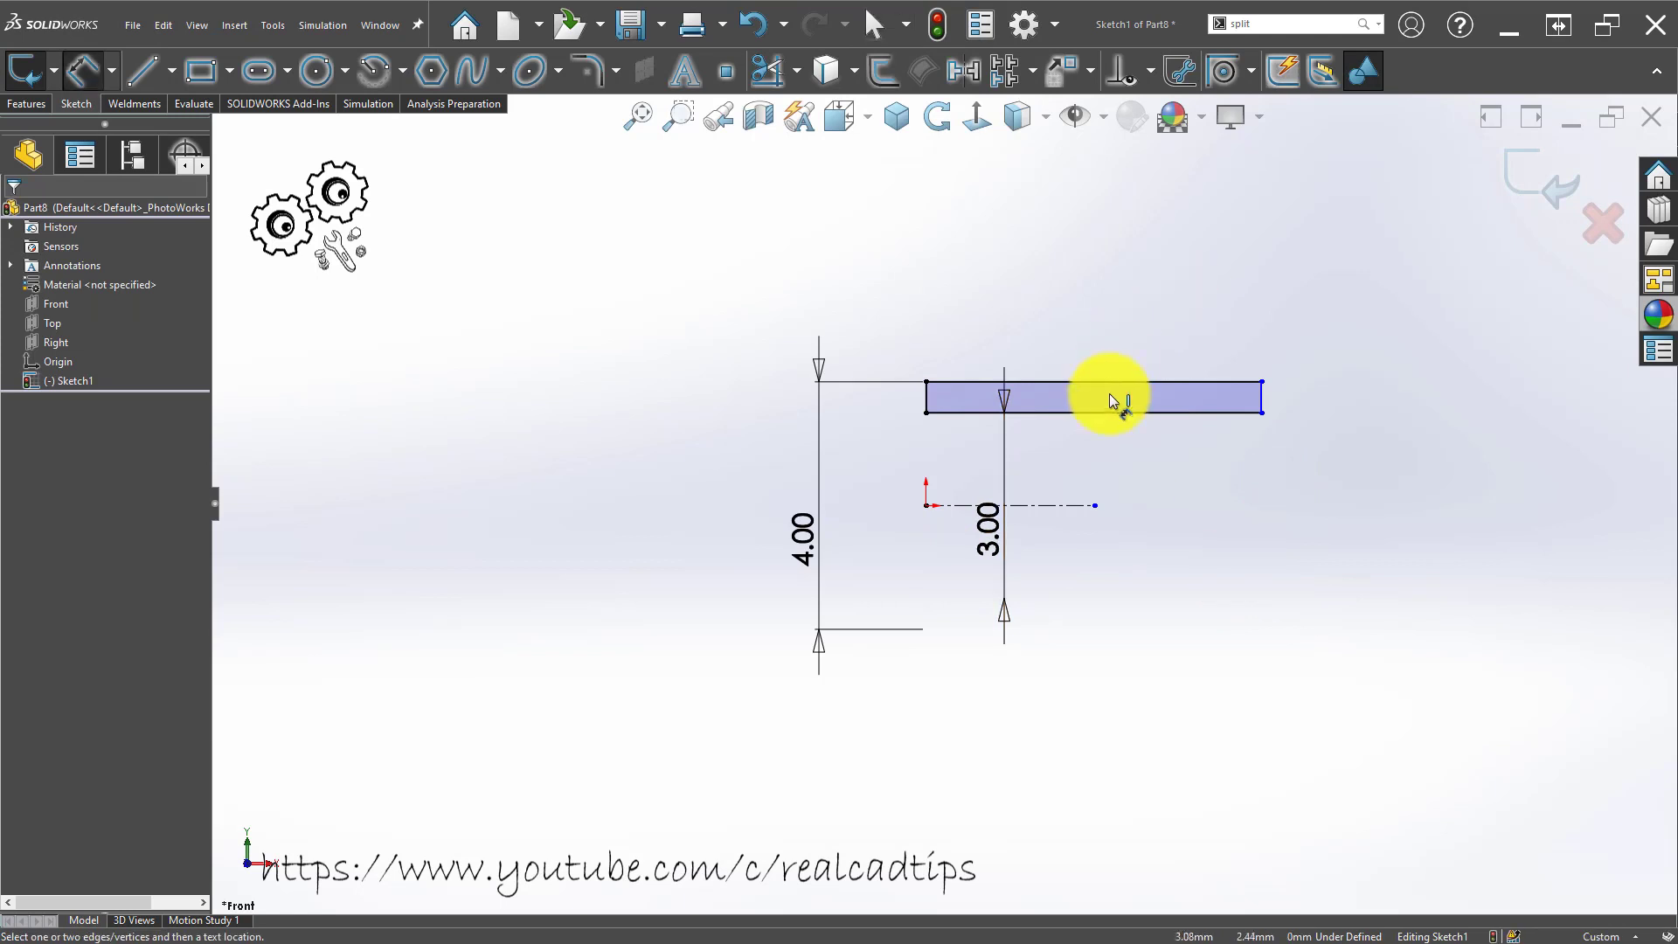
{"action": "left_click", "coordinate": [1113, 383]}
{"action": "left_click", "coordinate": [1090, 301]}
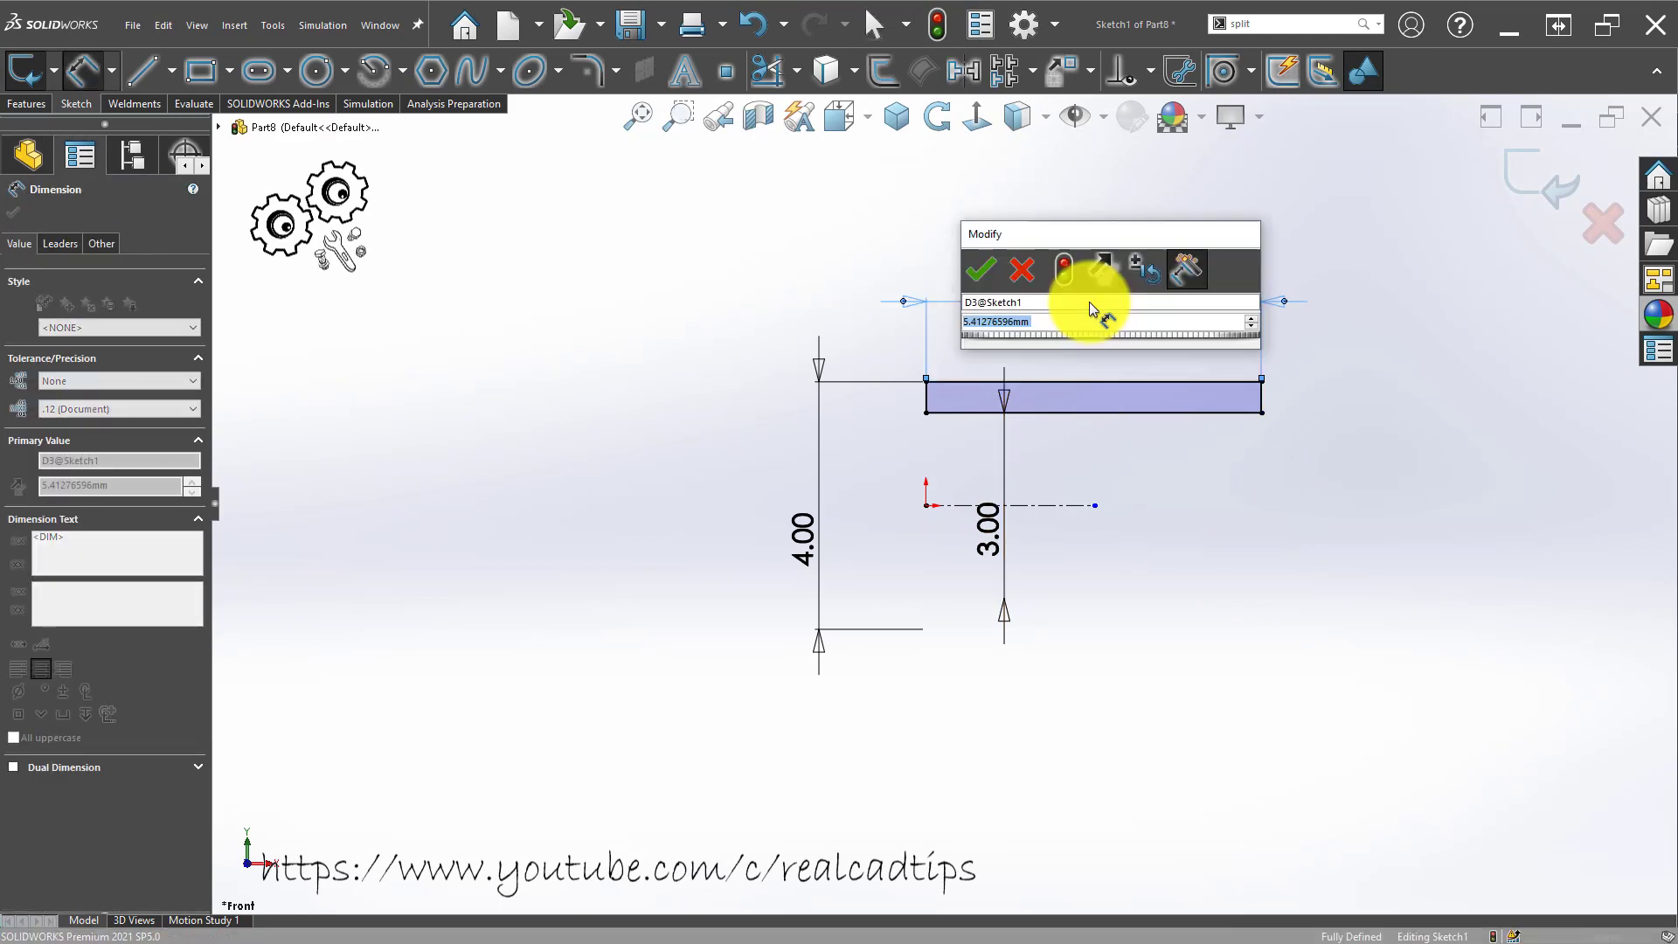
{"action": "type", "text": "10"}
{"action": "key", "text": "Return"}
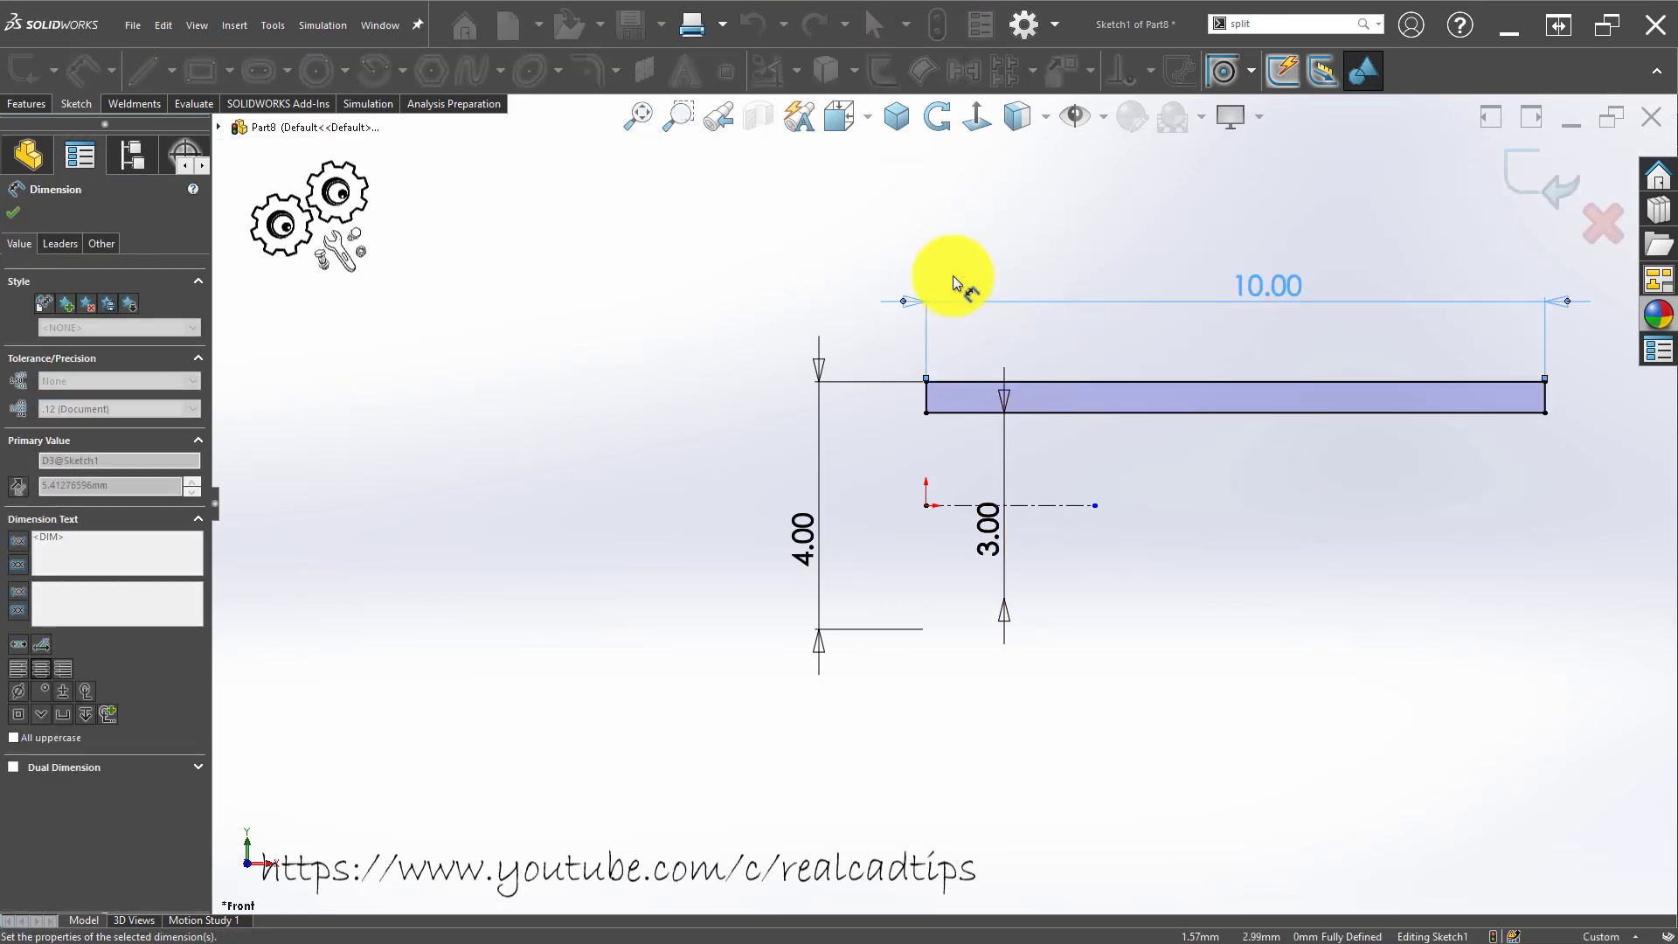
{"action": "left_click", "coordinate": [1030, 343]}
{"action": "scroll", "coordinate": [1031, 350], "scroll_direction": "up", "scroll_amount": 1}
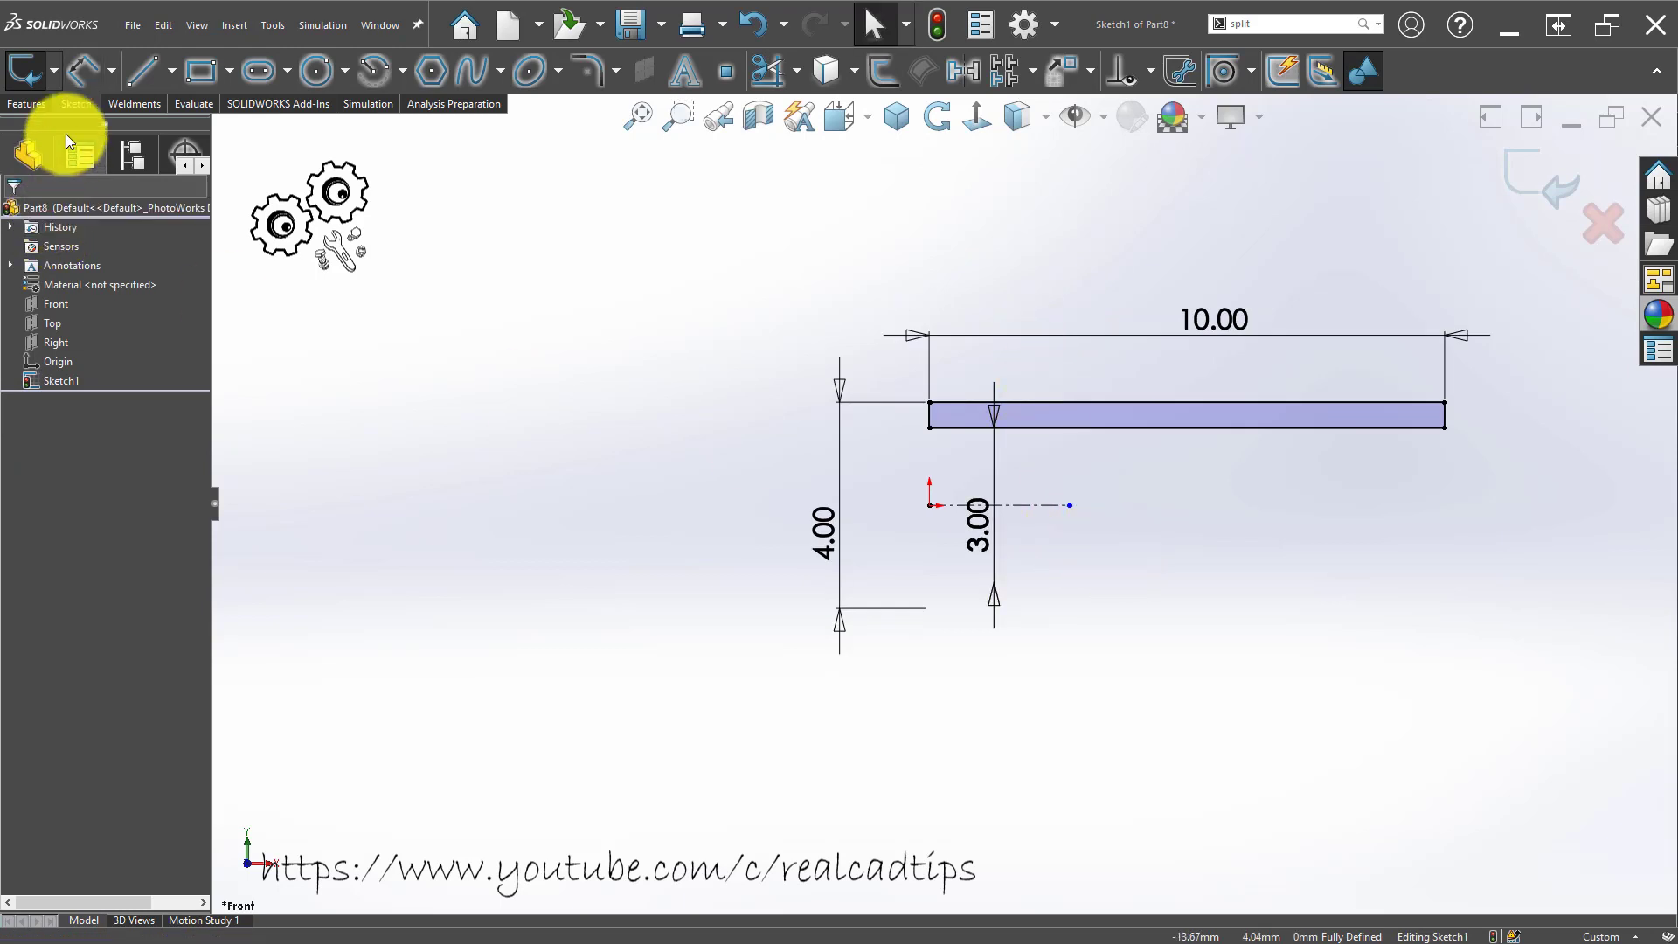
Revolve the rectangular profile 360 degrees around the centerline to form the tube.
{"action": "left_click", "coordinate": [39, 100]}
{"action": "left_click", "coordinate": [68, 55]}
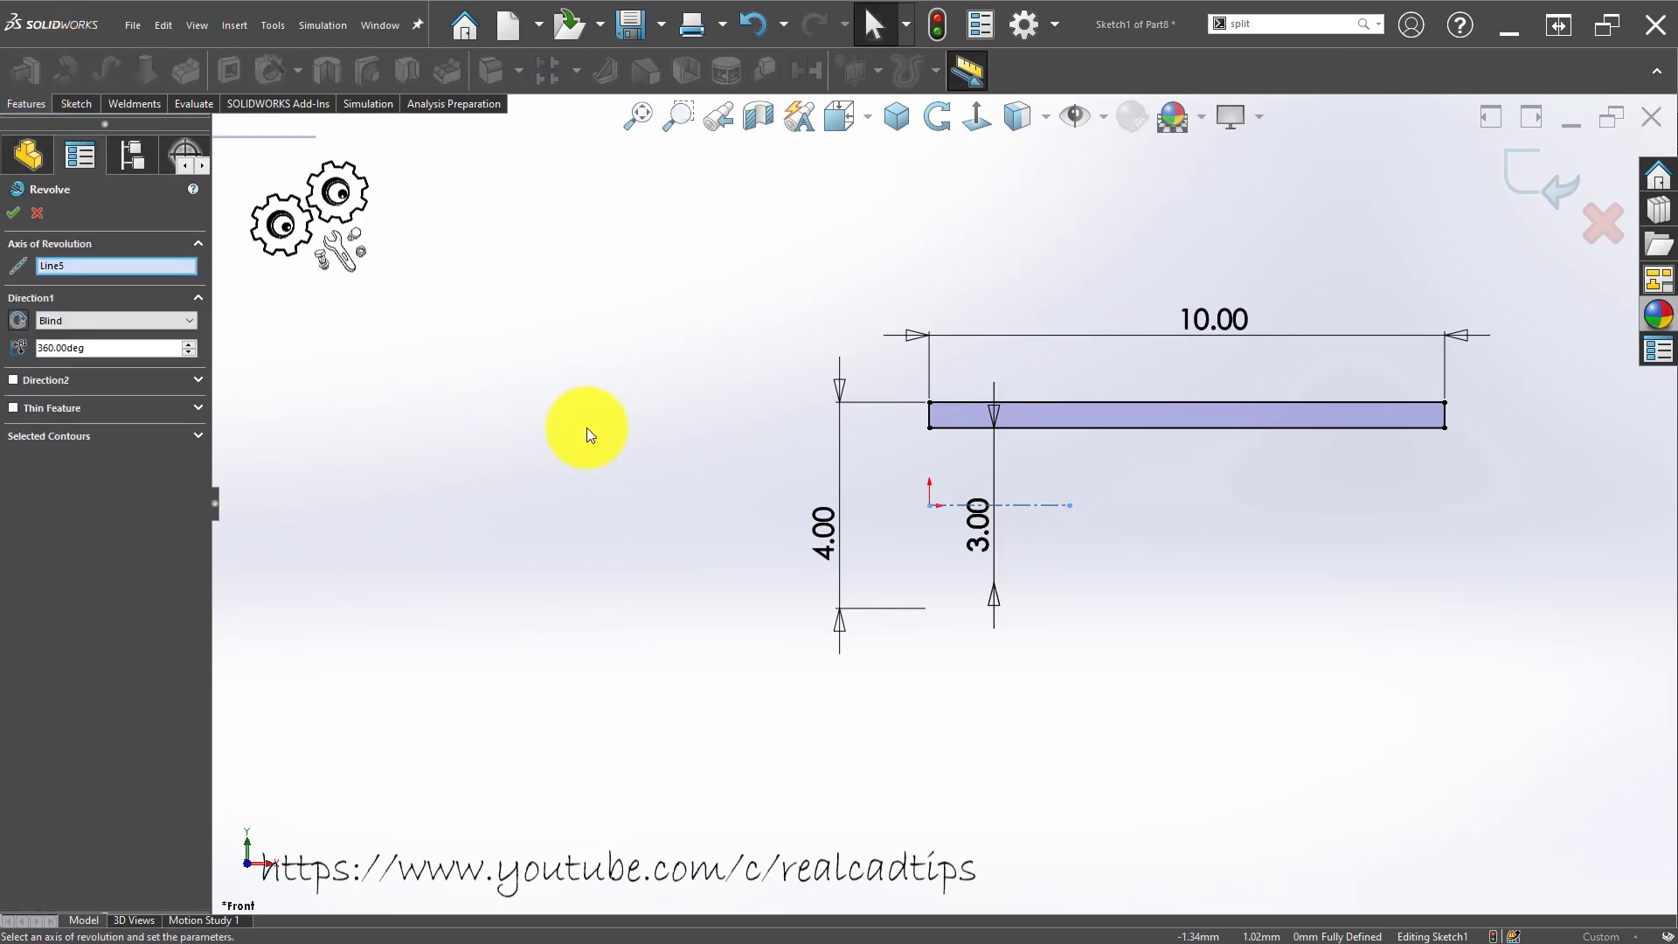
{"action": "key", "text": "Return"}
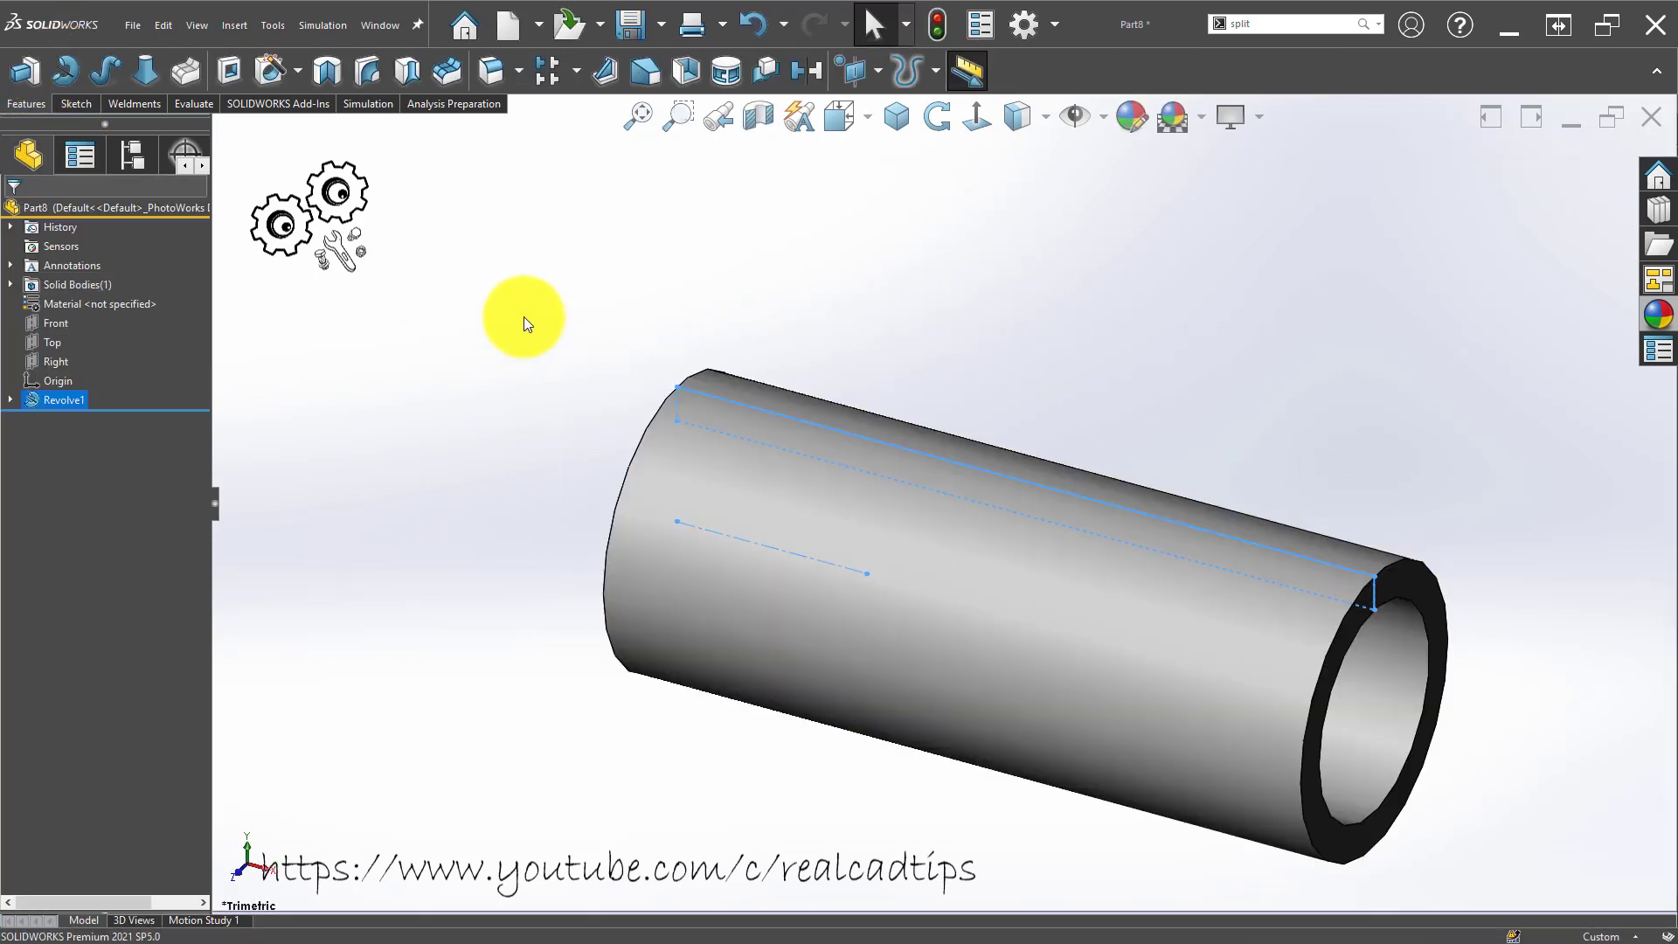
Assign Brass as the tube's material and show the part in isometric view.
{"action": "right_click", "coordinate": [120, 301]}
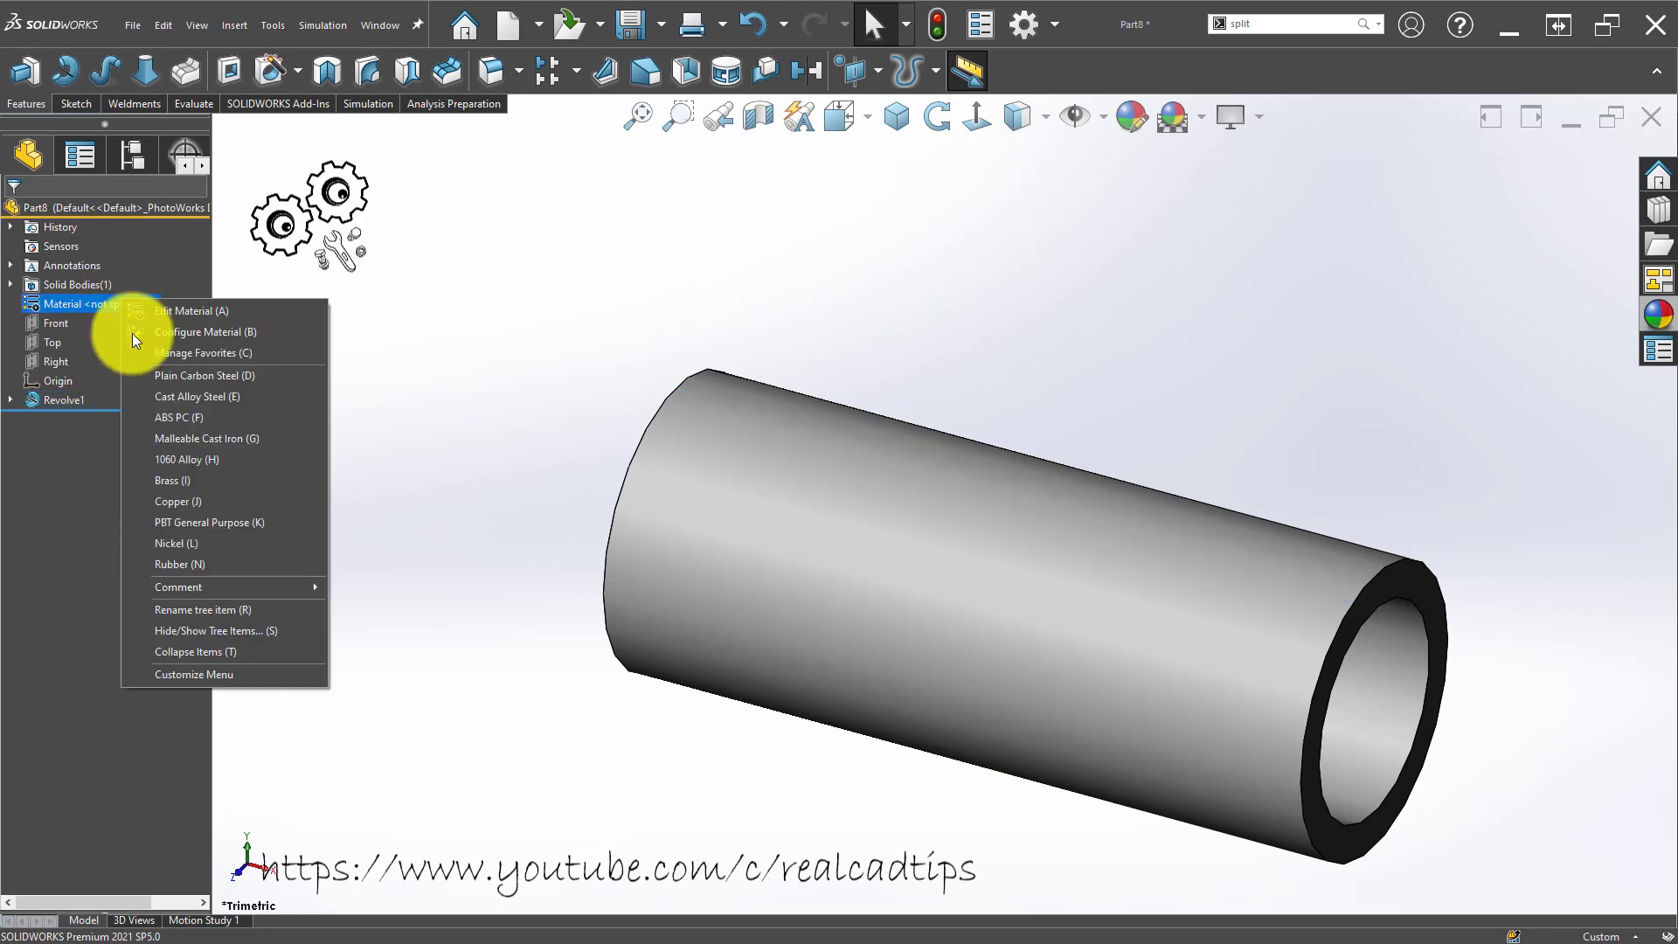
{"action": "left_click", "coordinate": [206, 481]}
{"action": "scroll", "coordinate": [532, 392], "scroll_direction": "up", "scroll_amount": 1}
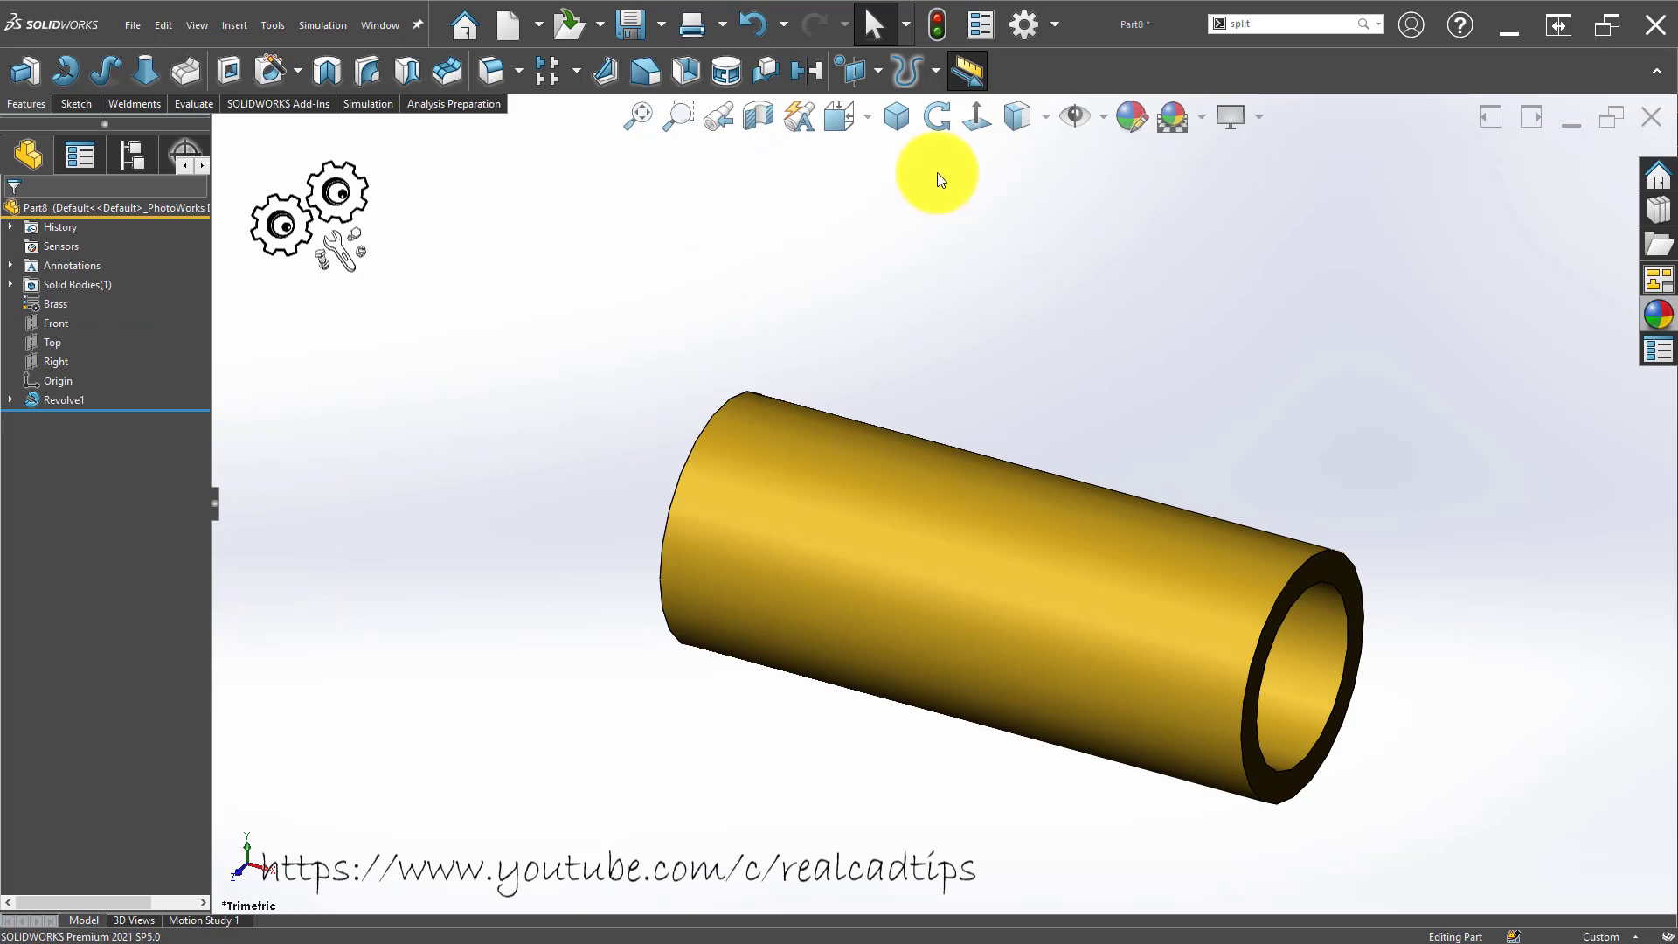
{"action": "left_click", "coordinate": [898, 116]}
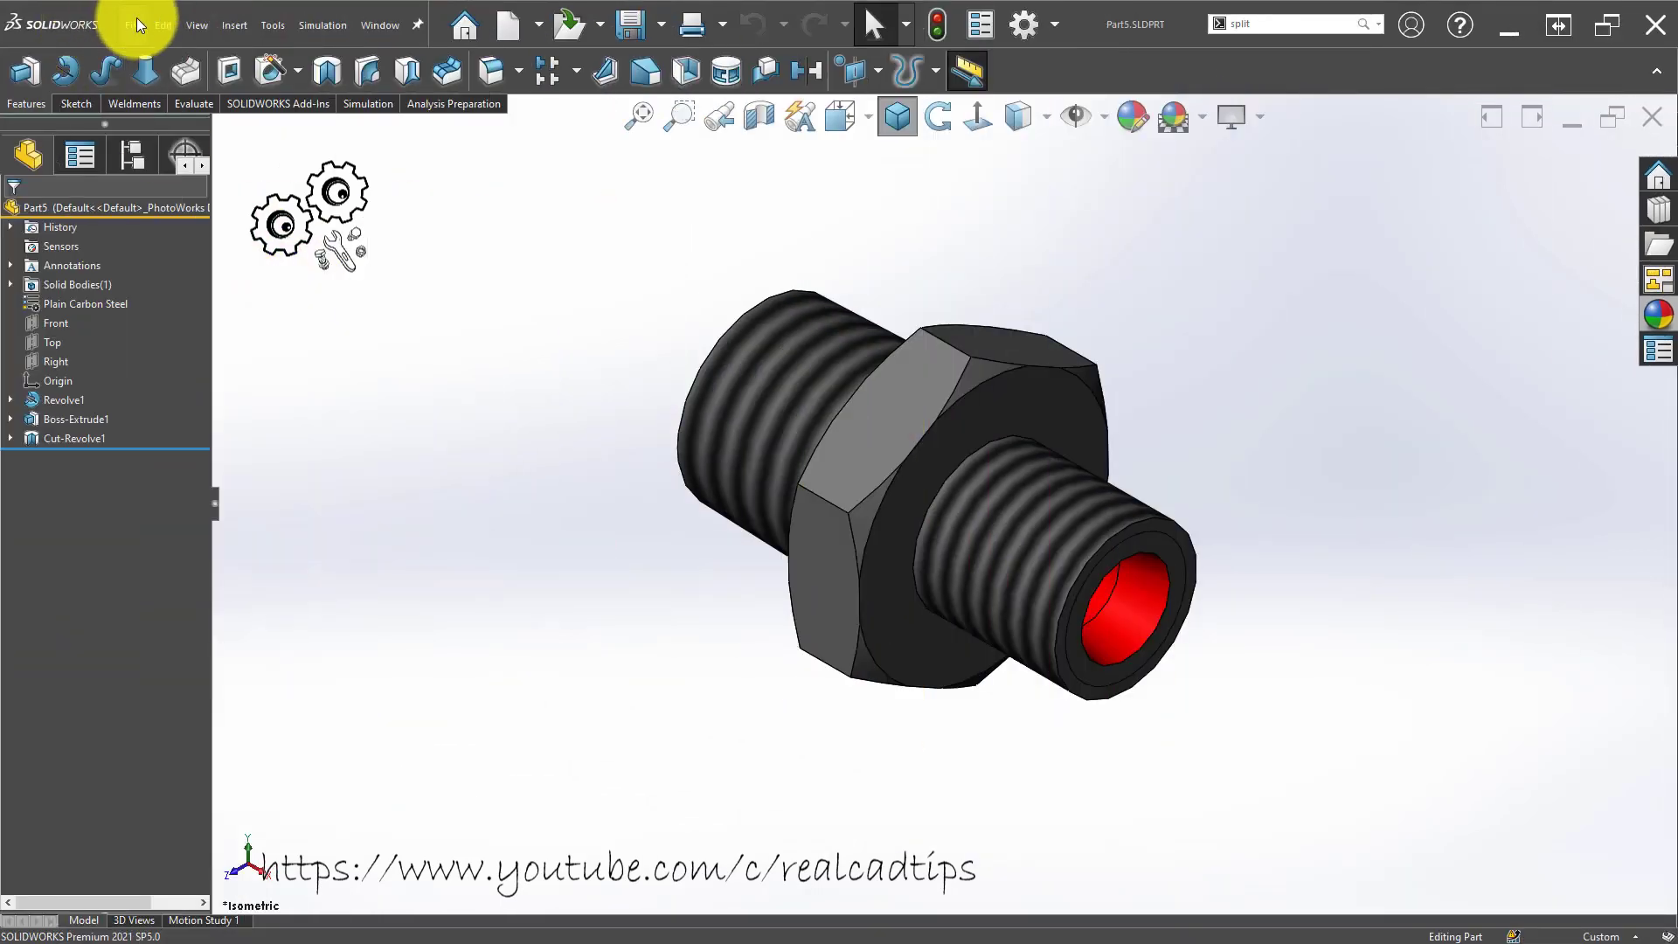
Create an assembly from the threaded fitting Part5 and place it fixed at the origin.
{"action": "left_click", "coordinate": [136, 17]}
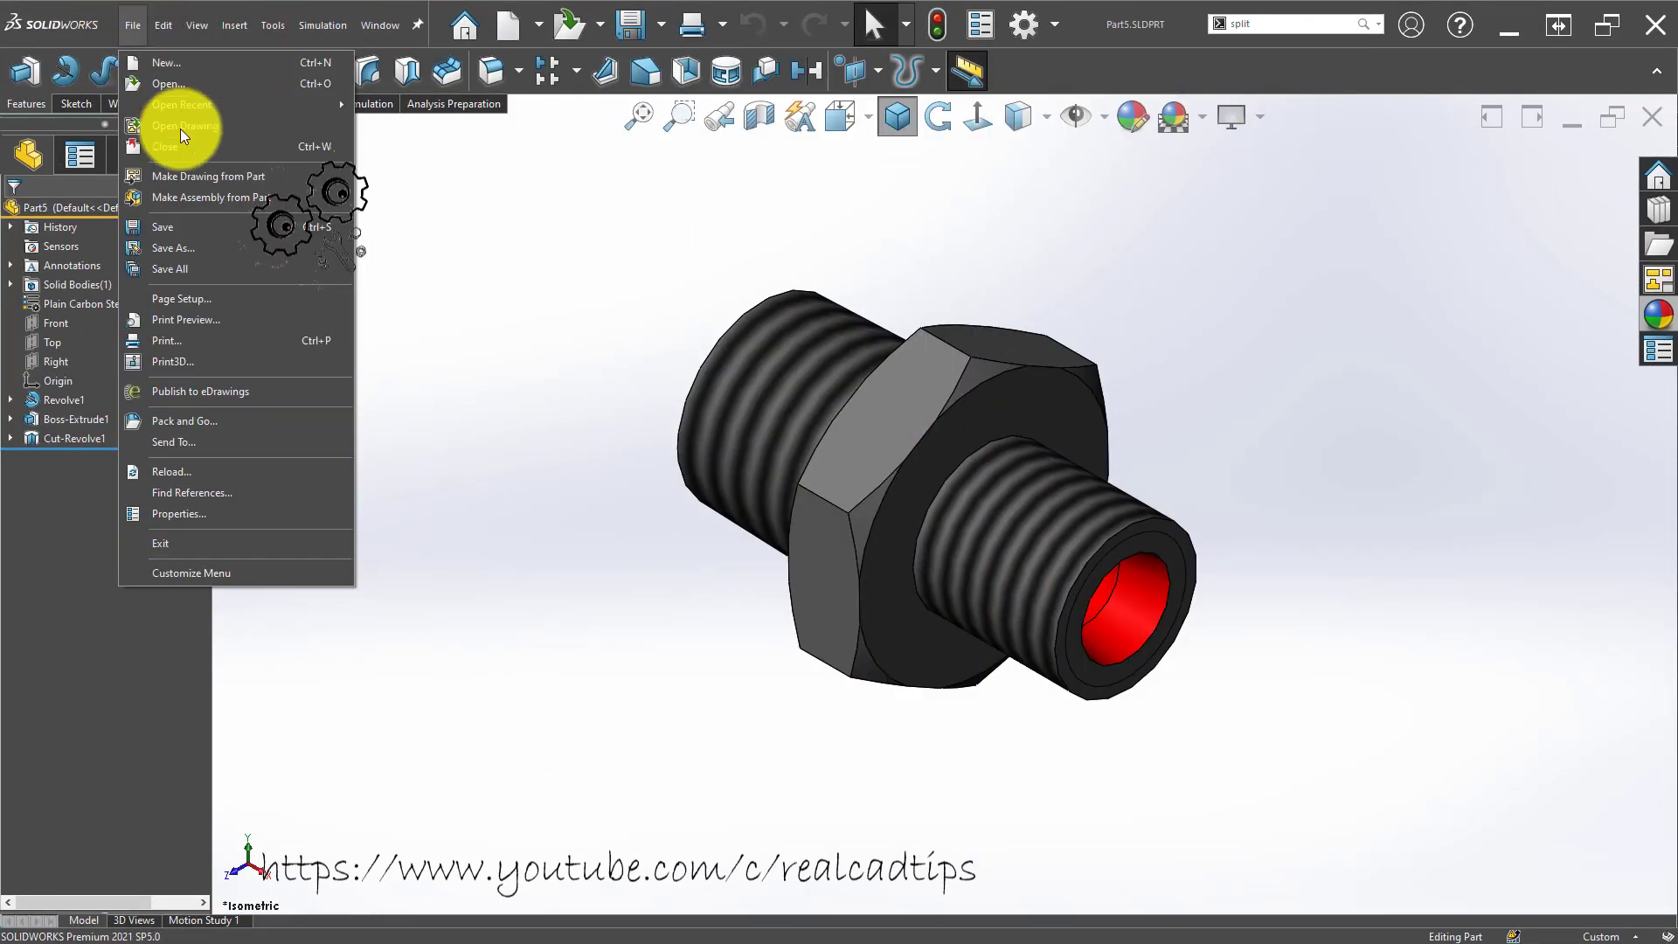
{"action": "left_click", "coordinate": [207, 193]}
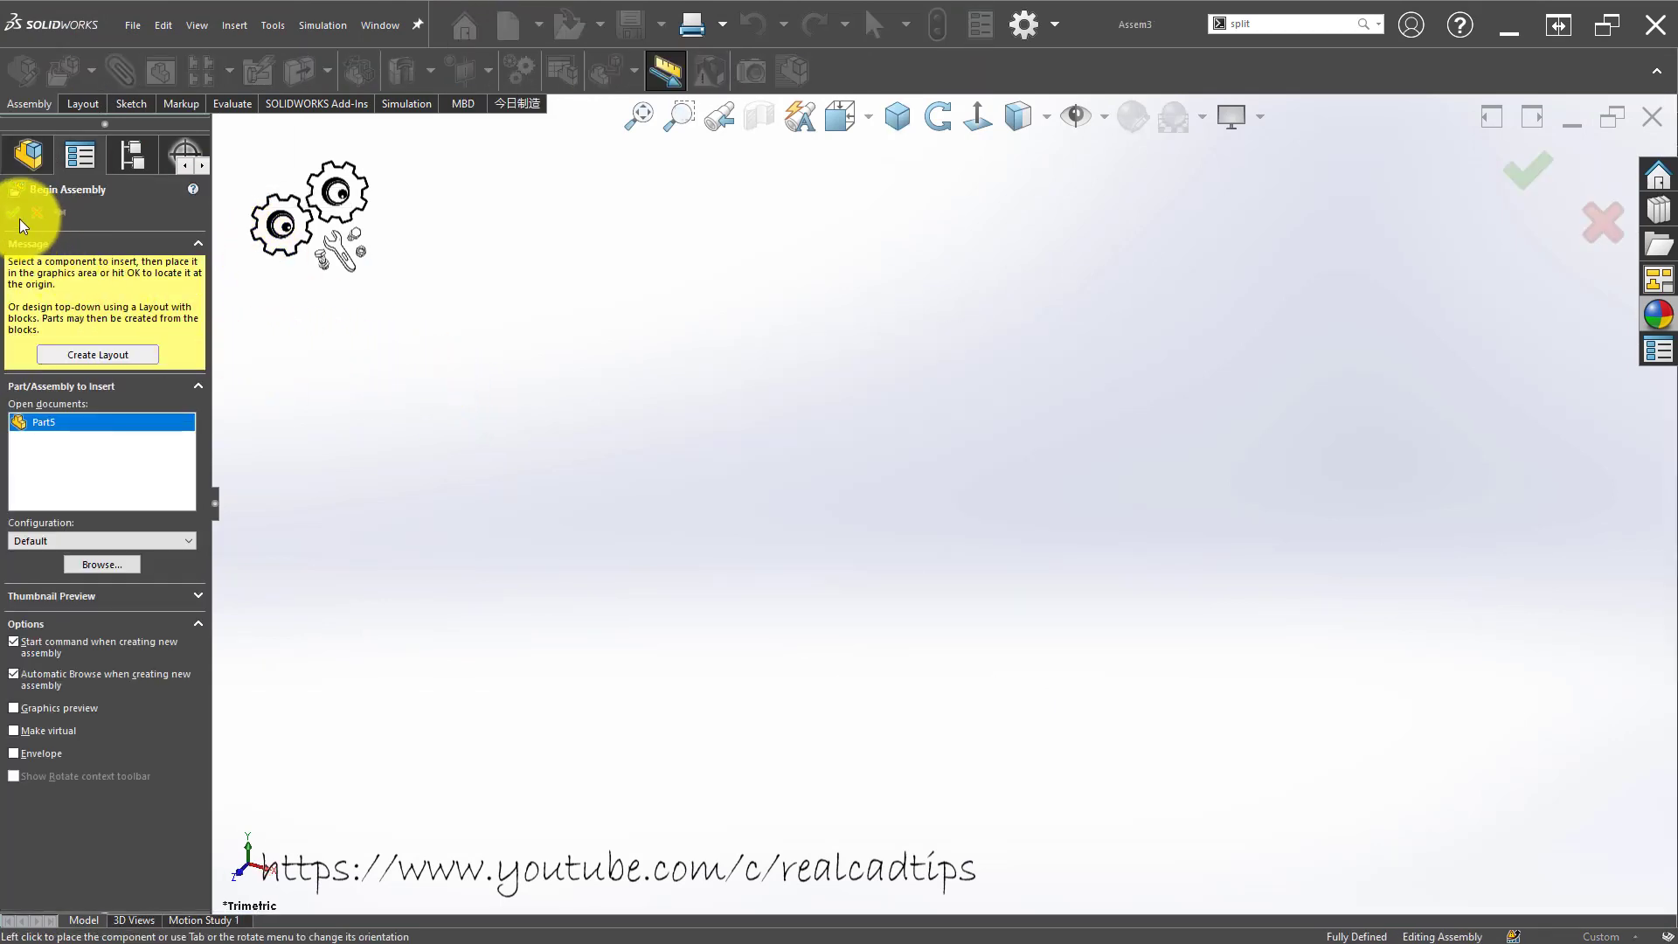
{"action": "left_click", "coordinate": [18, 213]}
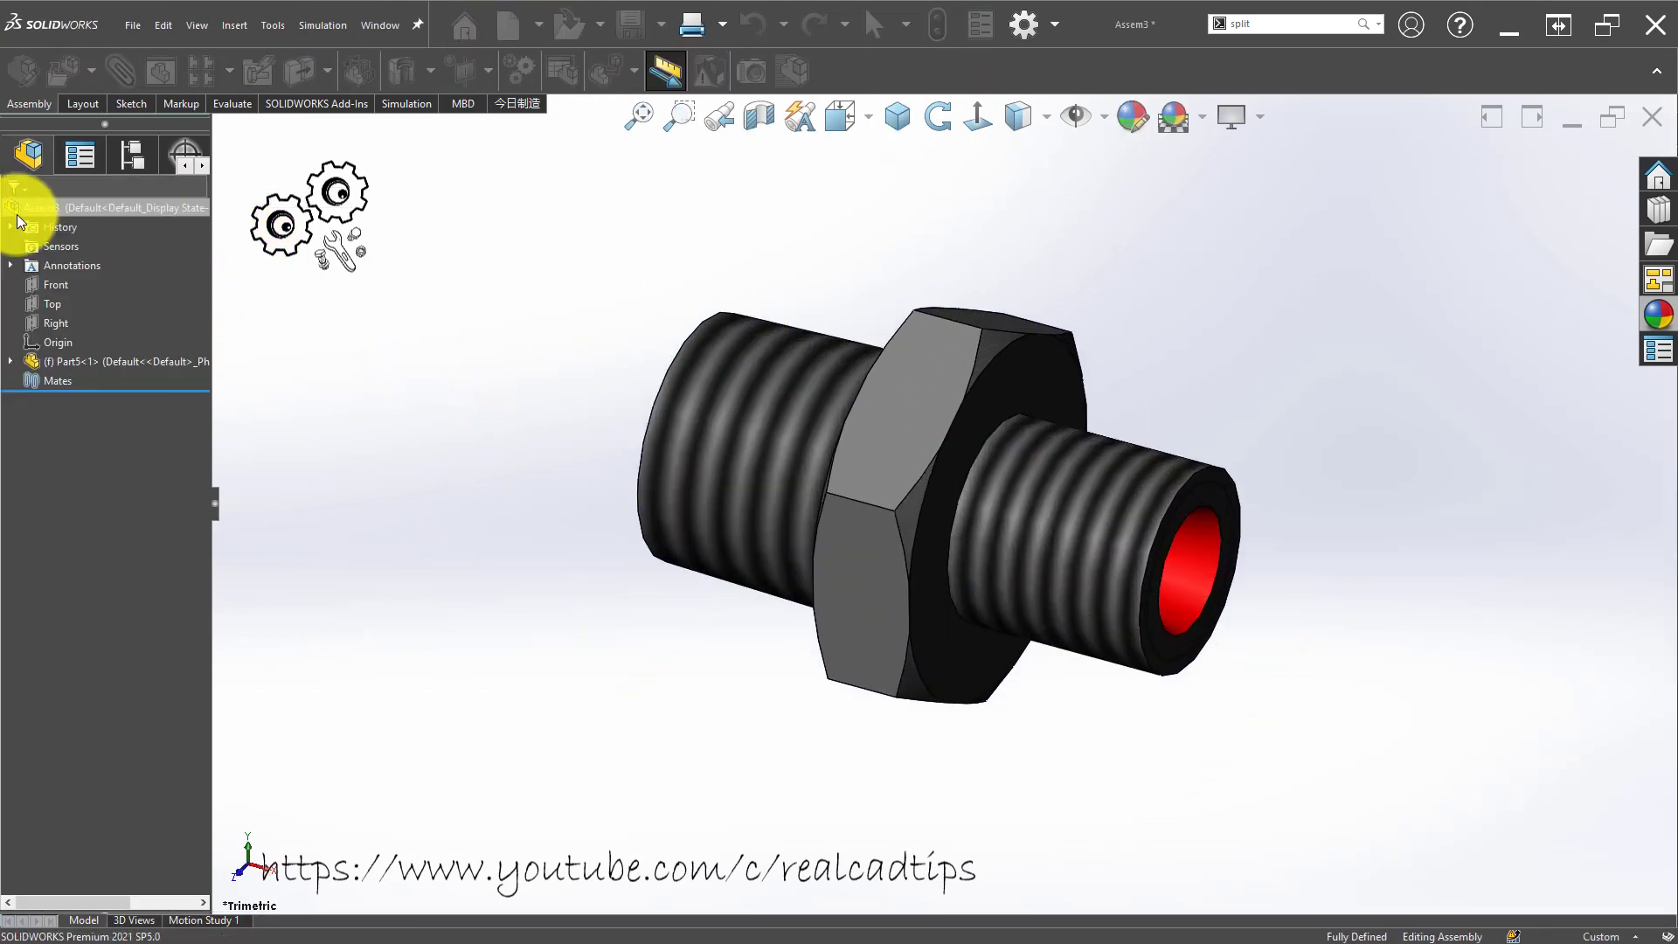
Choose Part6.SLDPRT, Part7.SLDPRT and Part8.SLDPRT together as components to insert into the assembly.
{"action": "left_click", "coordinate": [63, 74]}
{"action": "left_click", "coordinate": [116, 503]}
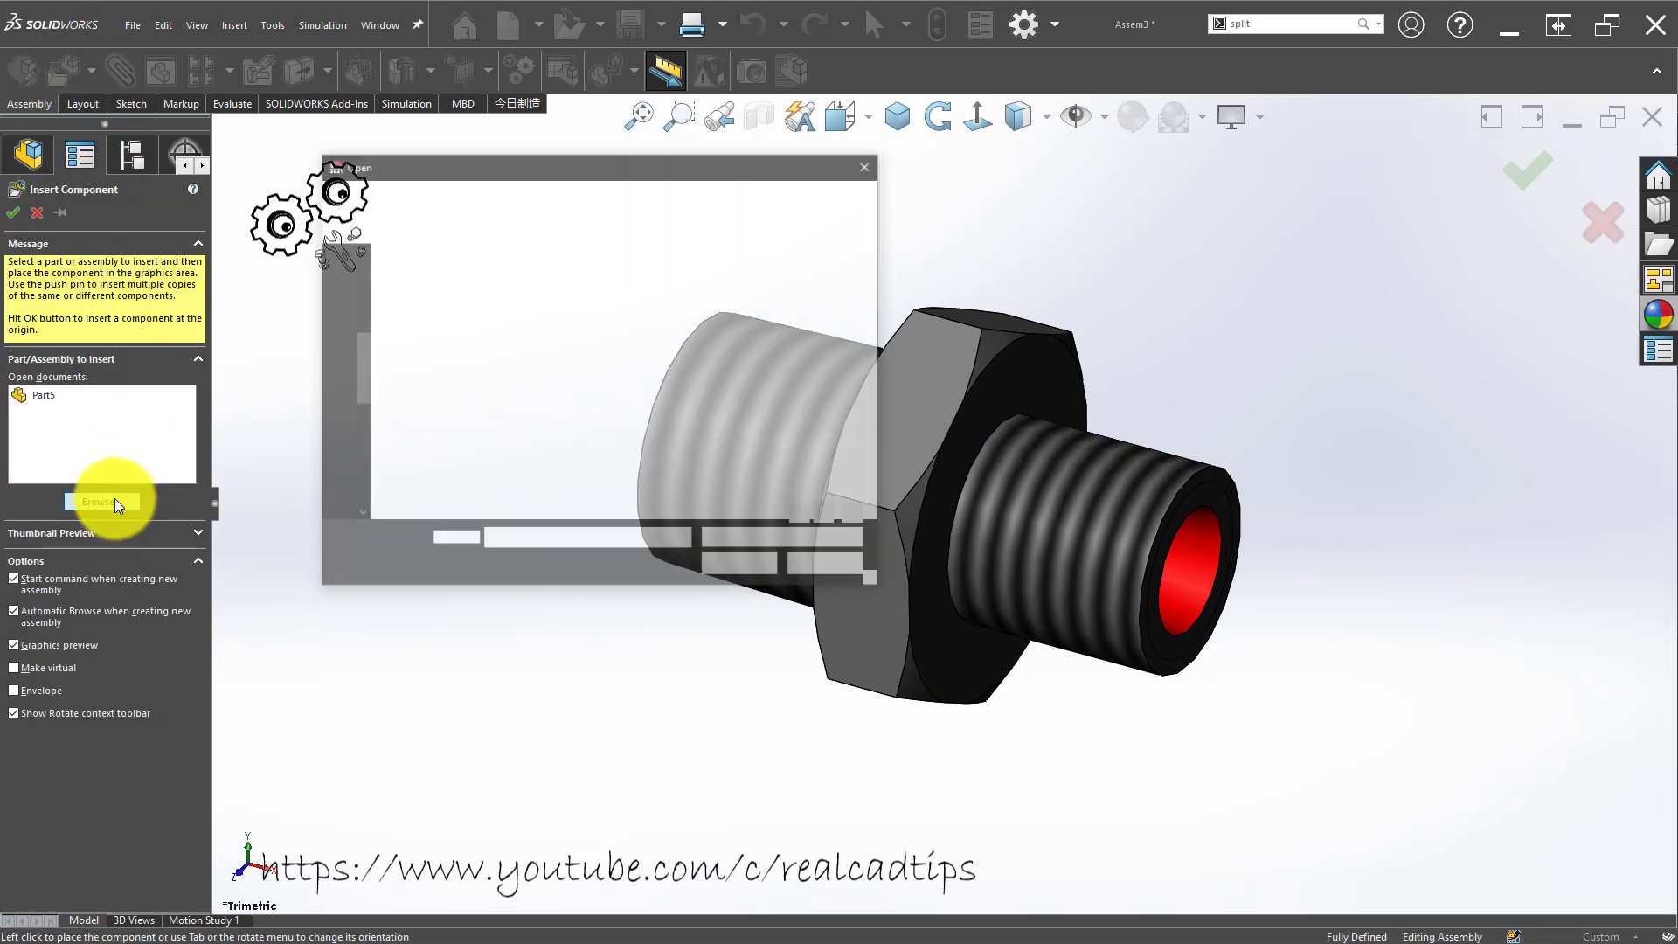
{"action": "left_click_drag", "start_coordinate": [739, 386], "coordinate": [526, 302]}
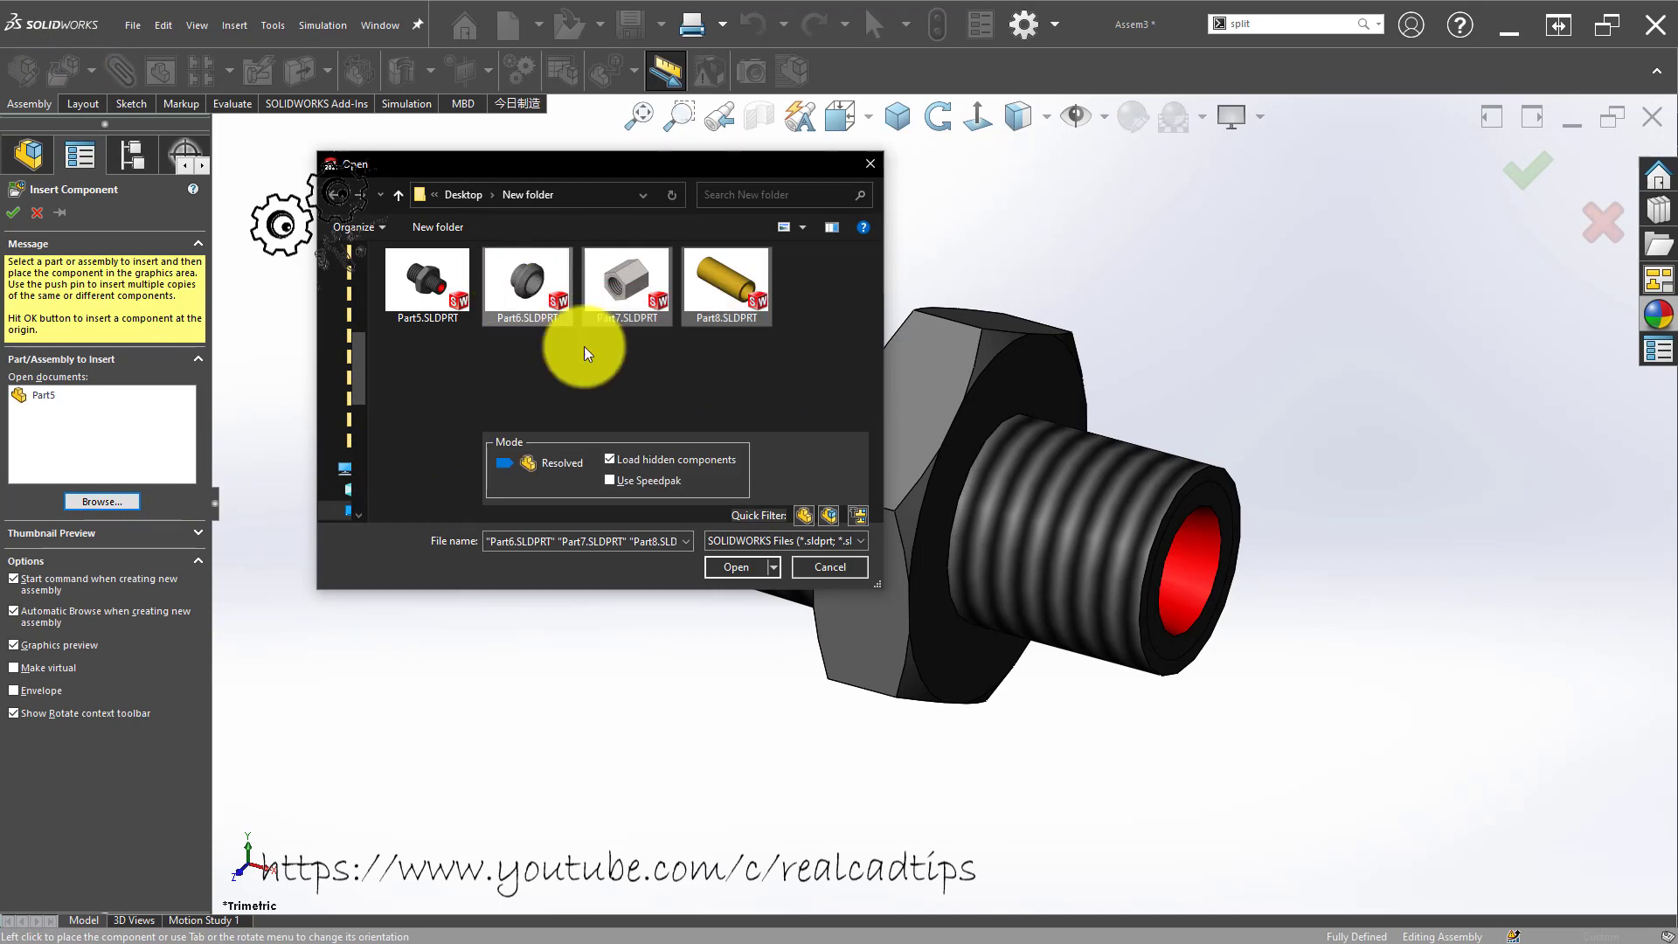
{"action": "left_click", "coordinate": [745, 569]}
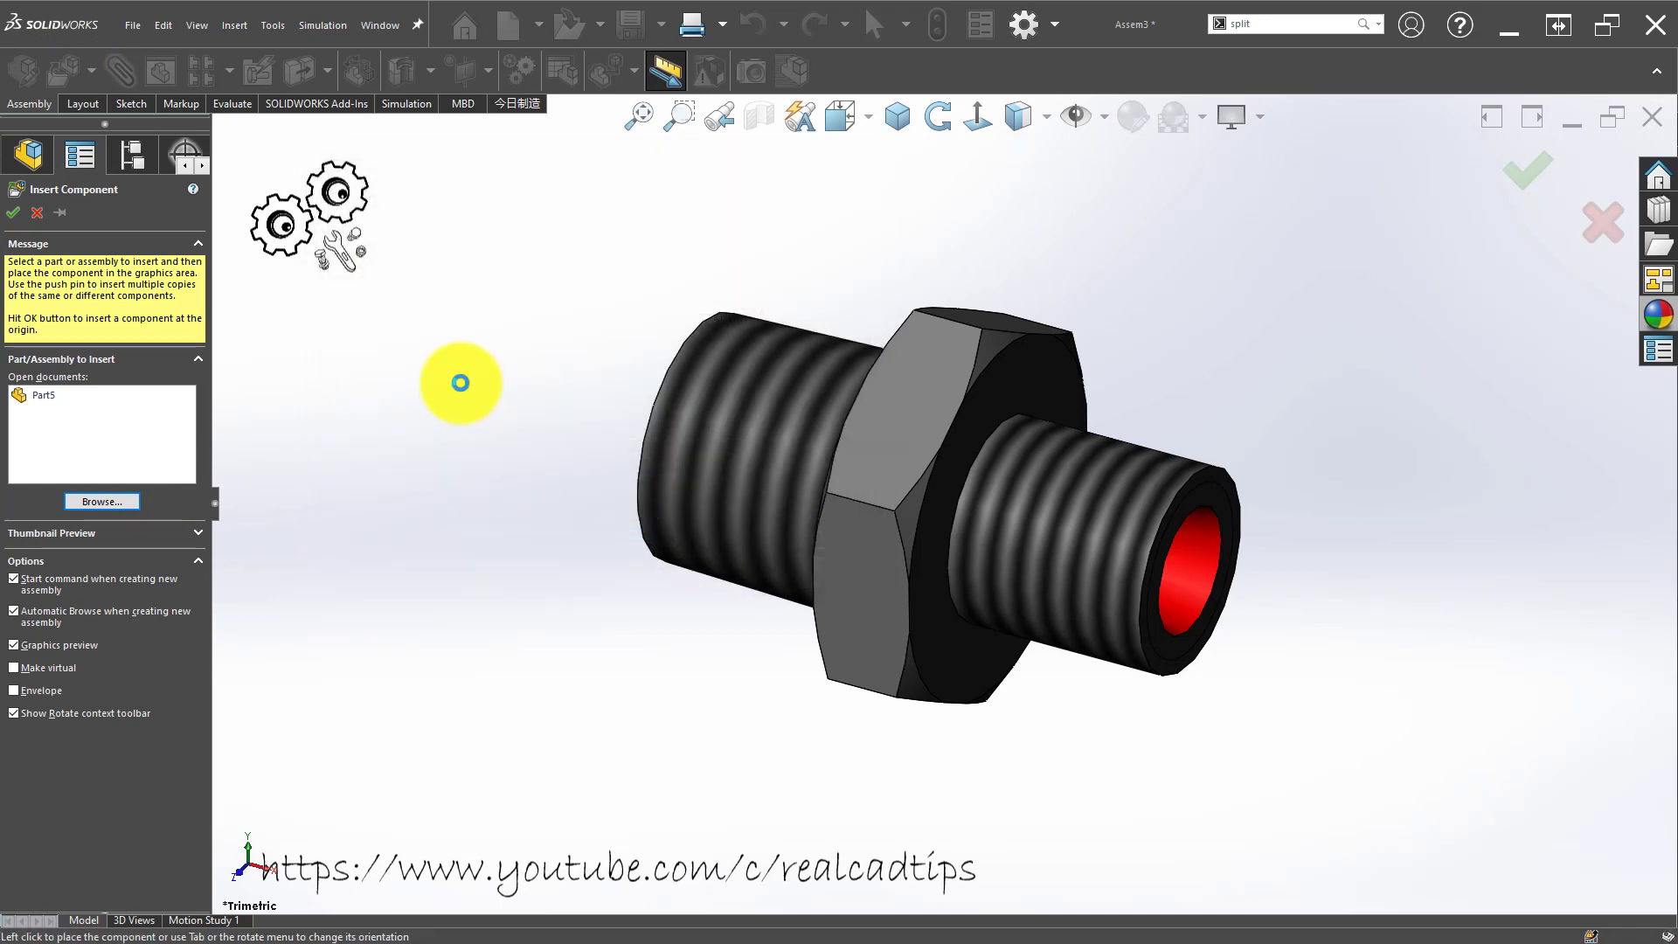
Place the flanged sleeve just beyond the fitting's bore, the hexagonal nut farther out and the brass tube near the nut.
{"action": "scroll", "coordinate": [1110, 590], "scroll_direction": "up", "scroll_amount": 2}
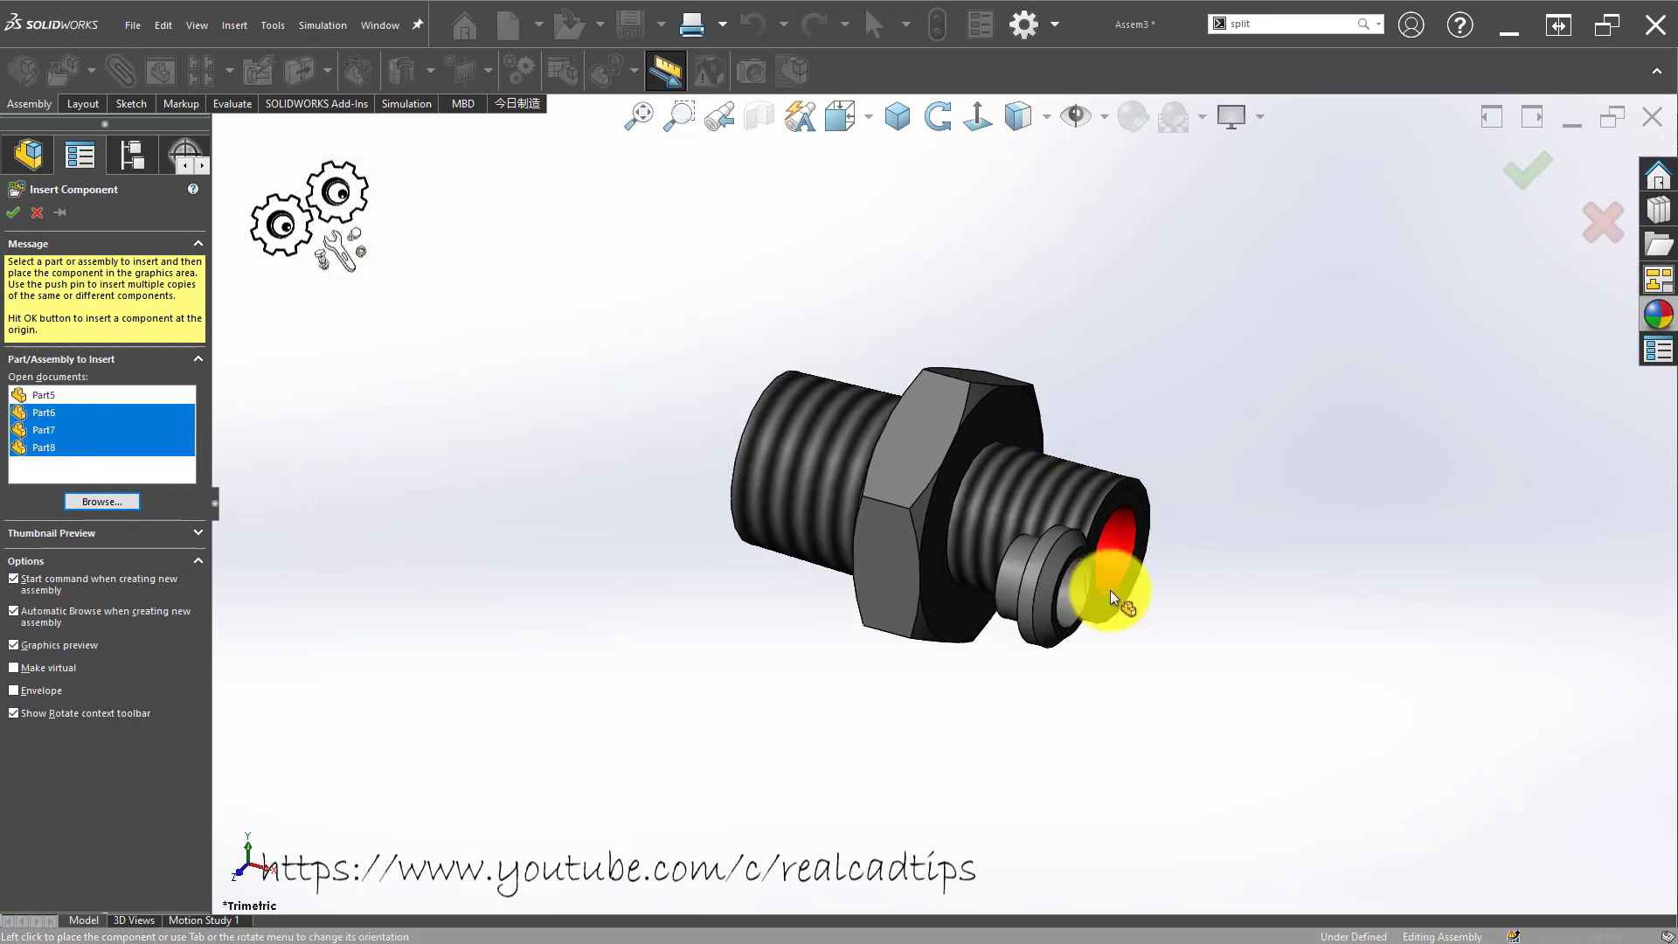
{"action": "scroll", "coordinate": [1161, 579], "scroll_direction": "down", "scroll_amount": 3}
{"action": "left_click", "coordinate": [1178, 565]}
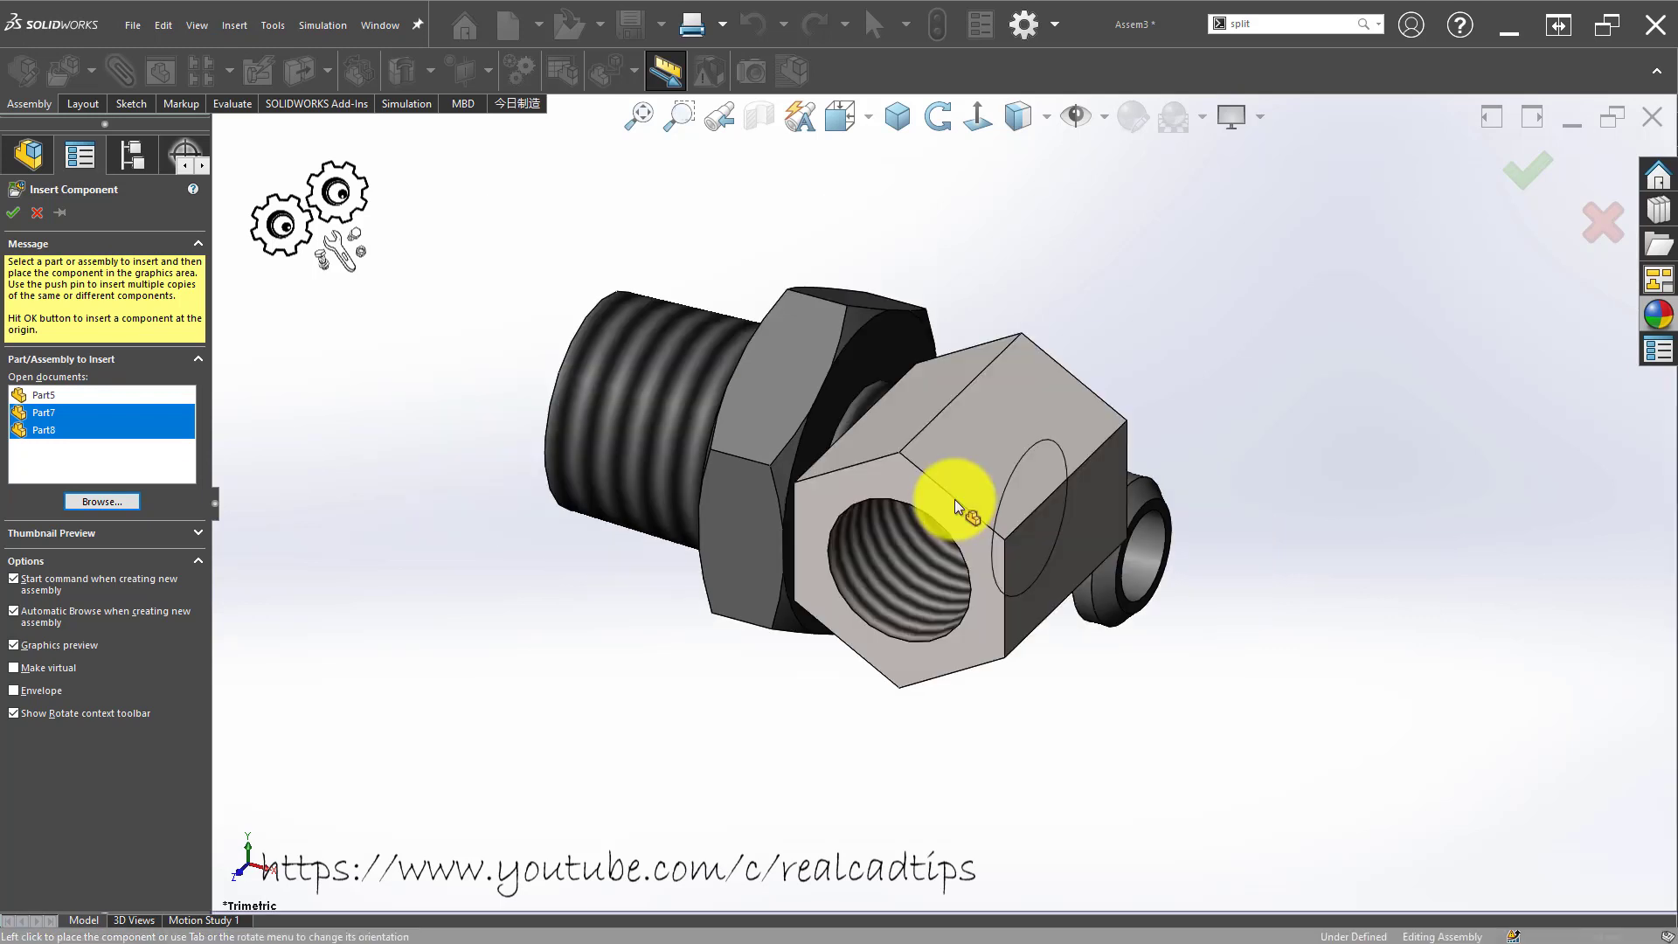
{"action": "scroll", "coordinate": [954, 500], "scroll_direction": "up", "scroll_amount": 3}
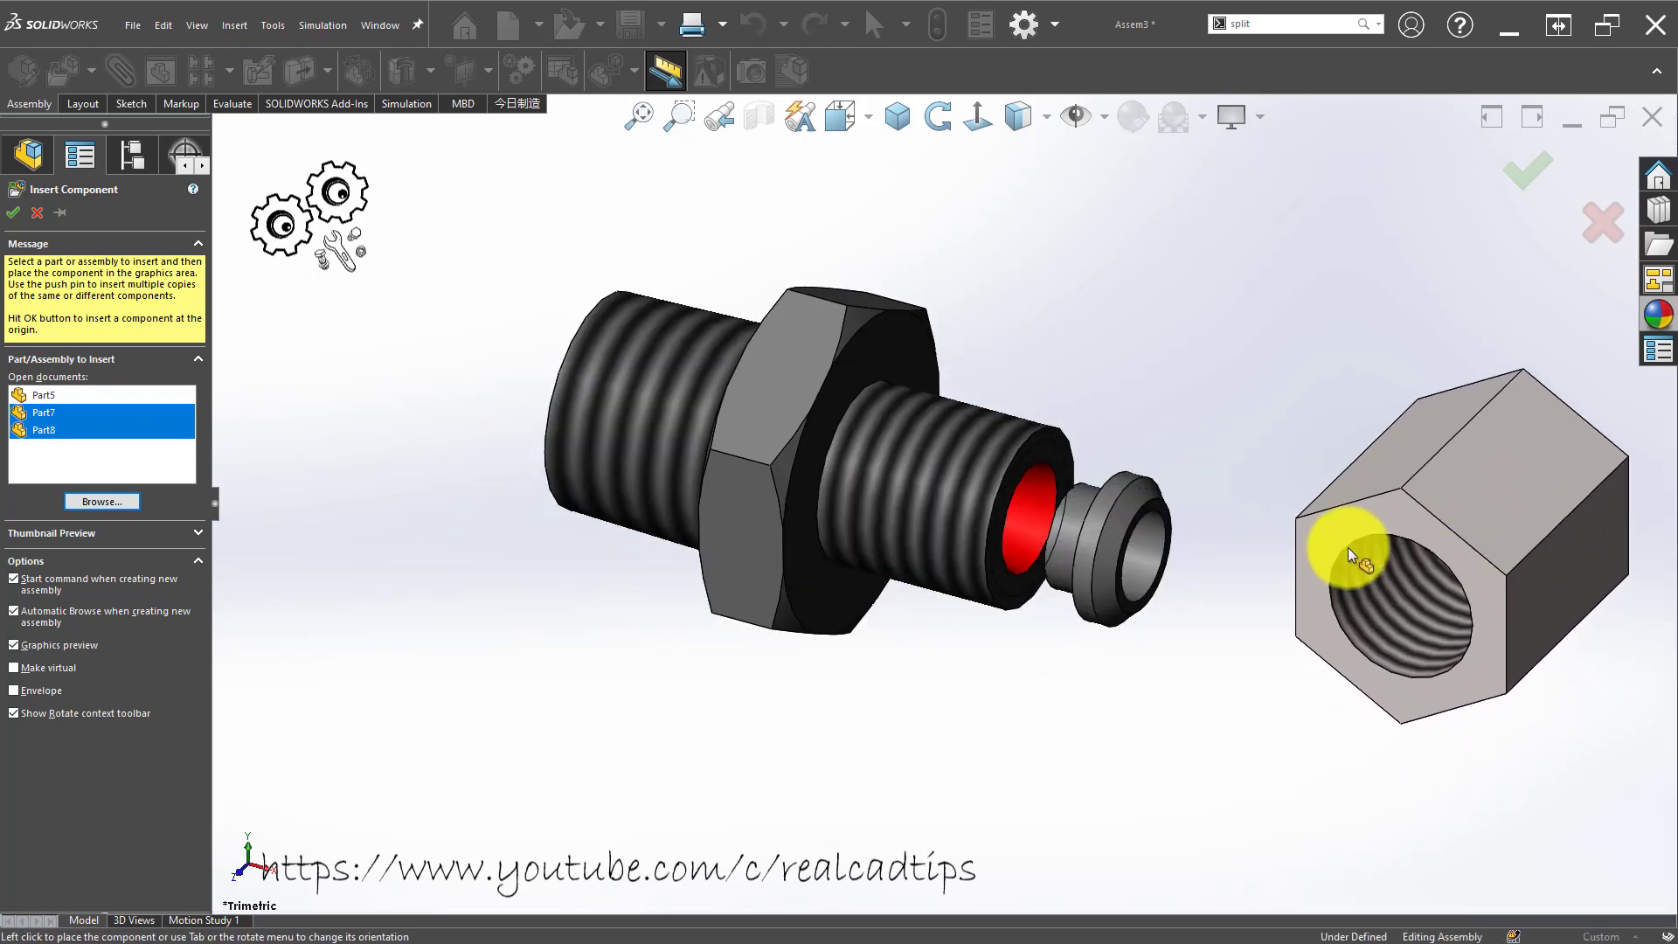
{"action": "left_click", "coordinate": [1347, 547]}
{"action": "scroll", "coordinate": [1428, 725], "scroll_direction": "up", "scroll_amount": 2}
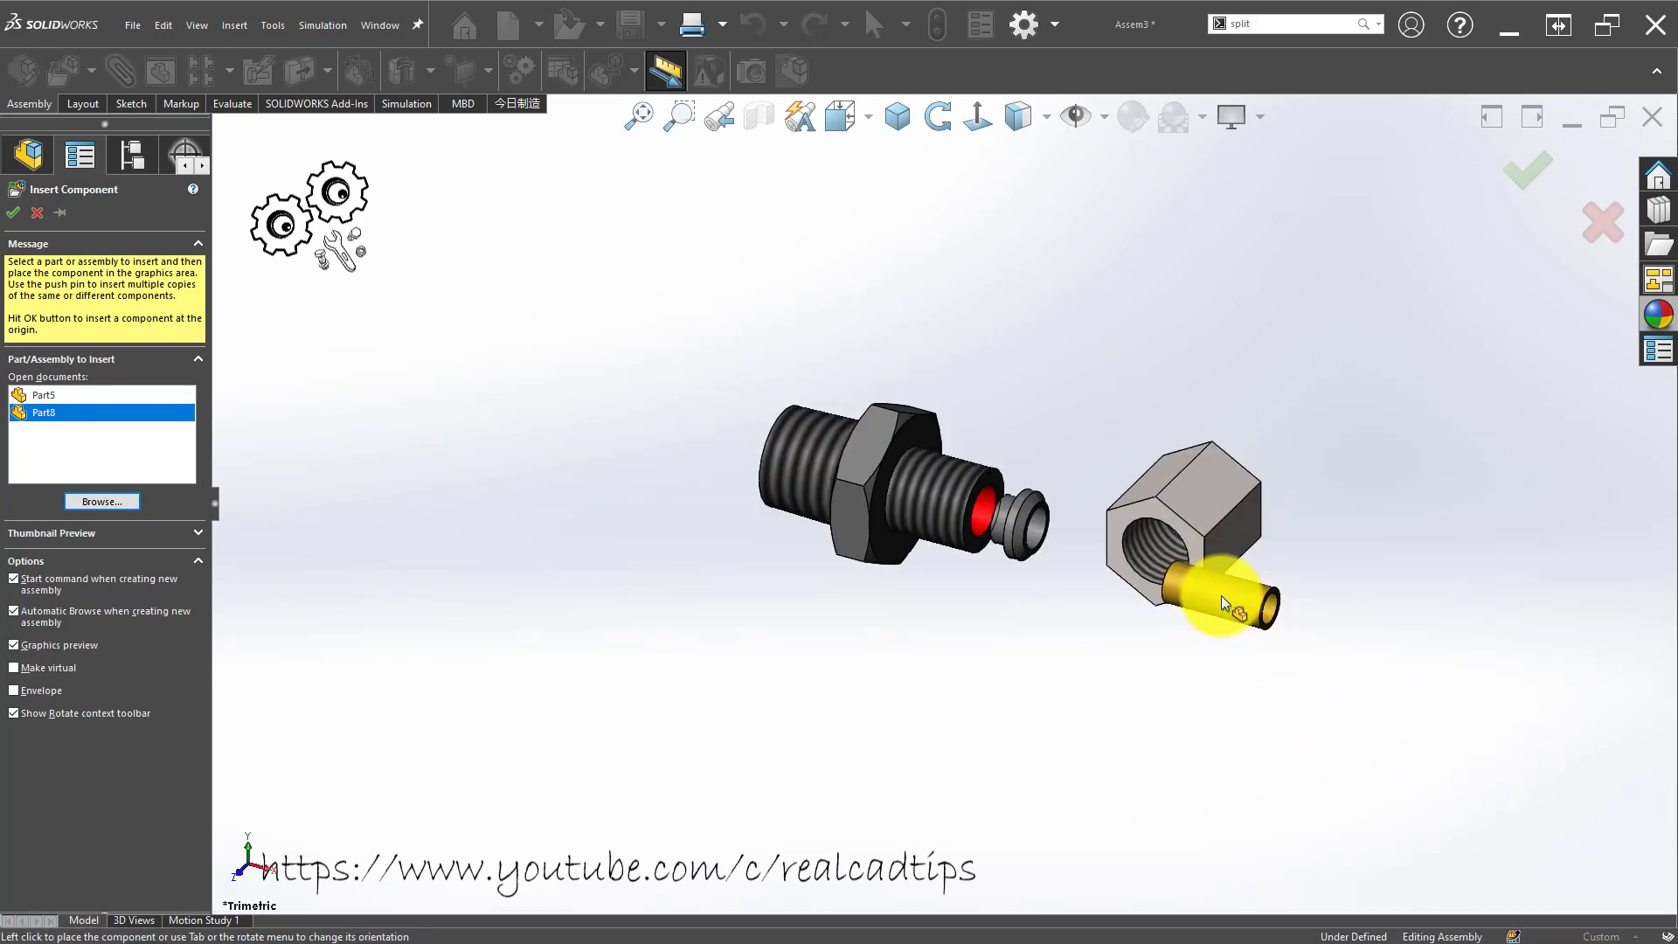
{"action": "left_click", "coordinate": [1220, 595]}
{"action": "scroll", "coordinate": [1185, 582], "scroll_direction": "down", "scroll_amount": 3}
Mate the brass tube's outer face concentric with the flanged sleeve.
{"action": "left_click", "coordinate": [1206, 598]}
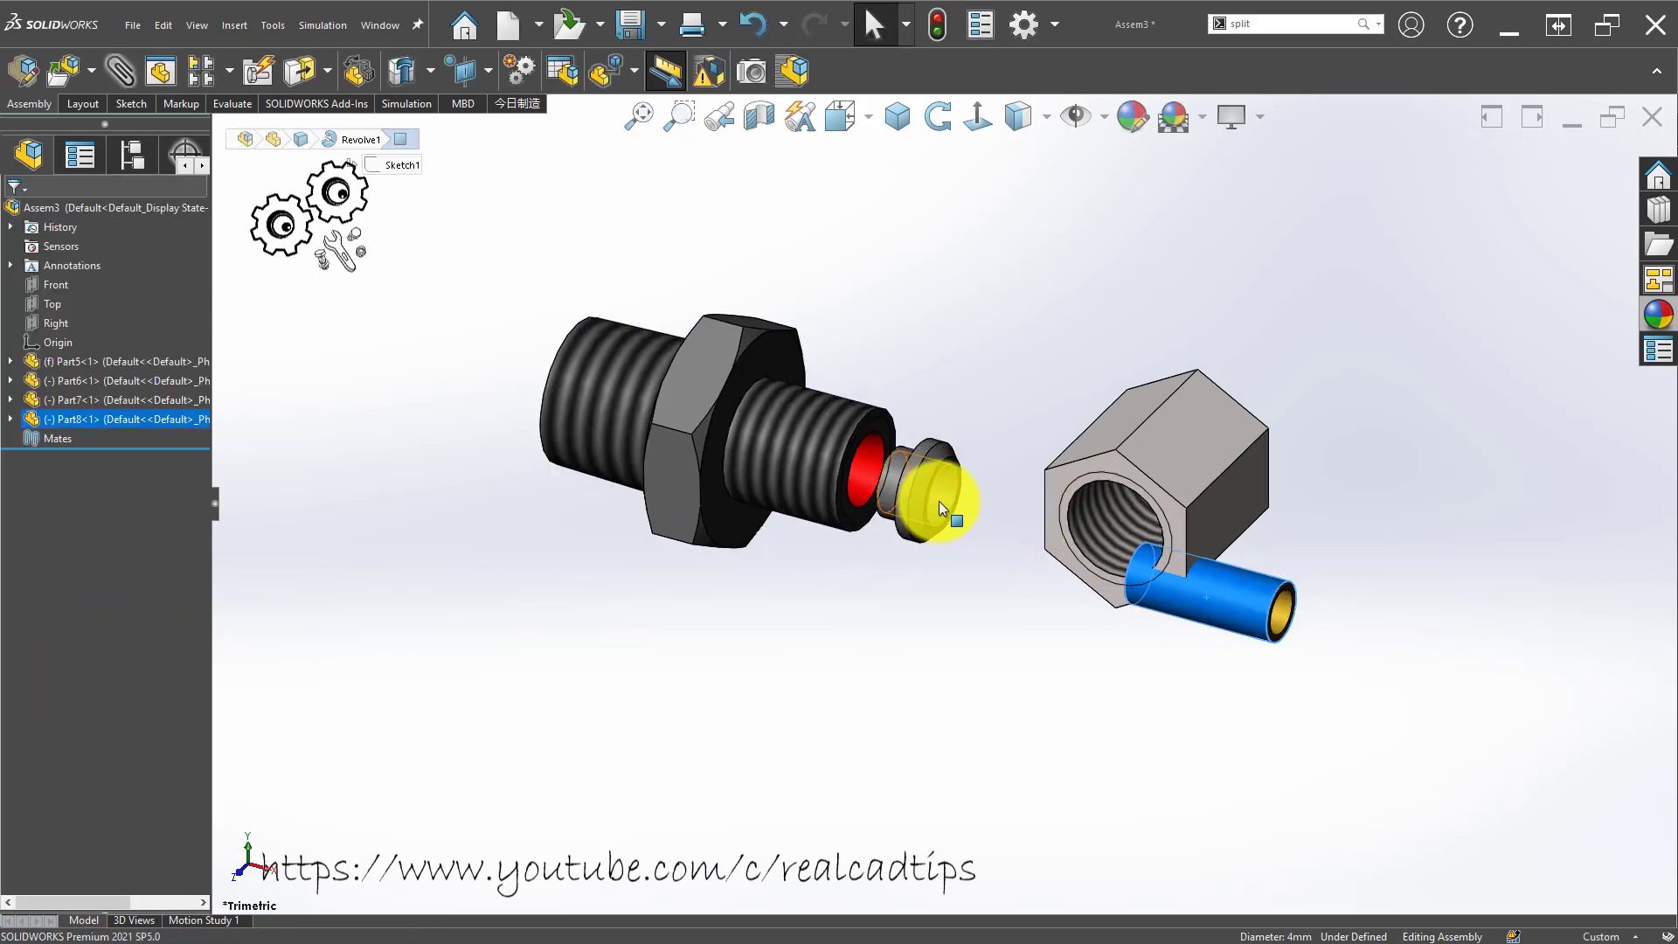
{"action": "left_click", "coordinate": [938, 501], "text": "ctrl"}
{"action": "left_click", "coordinate": [1049, 485]}
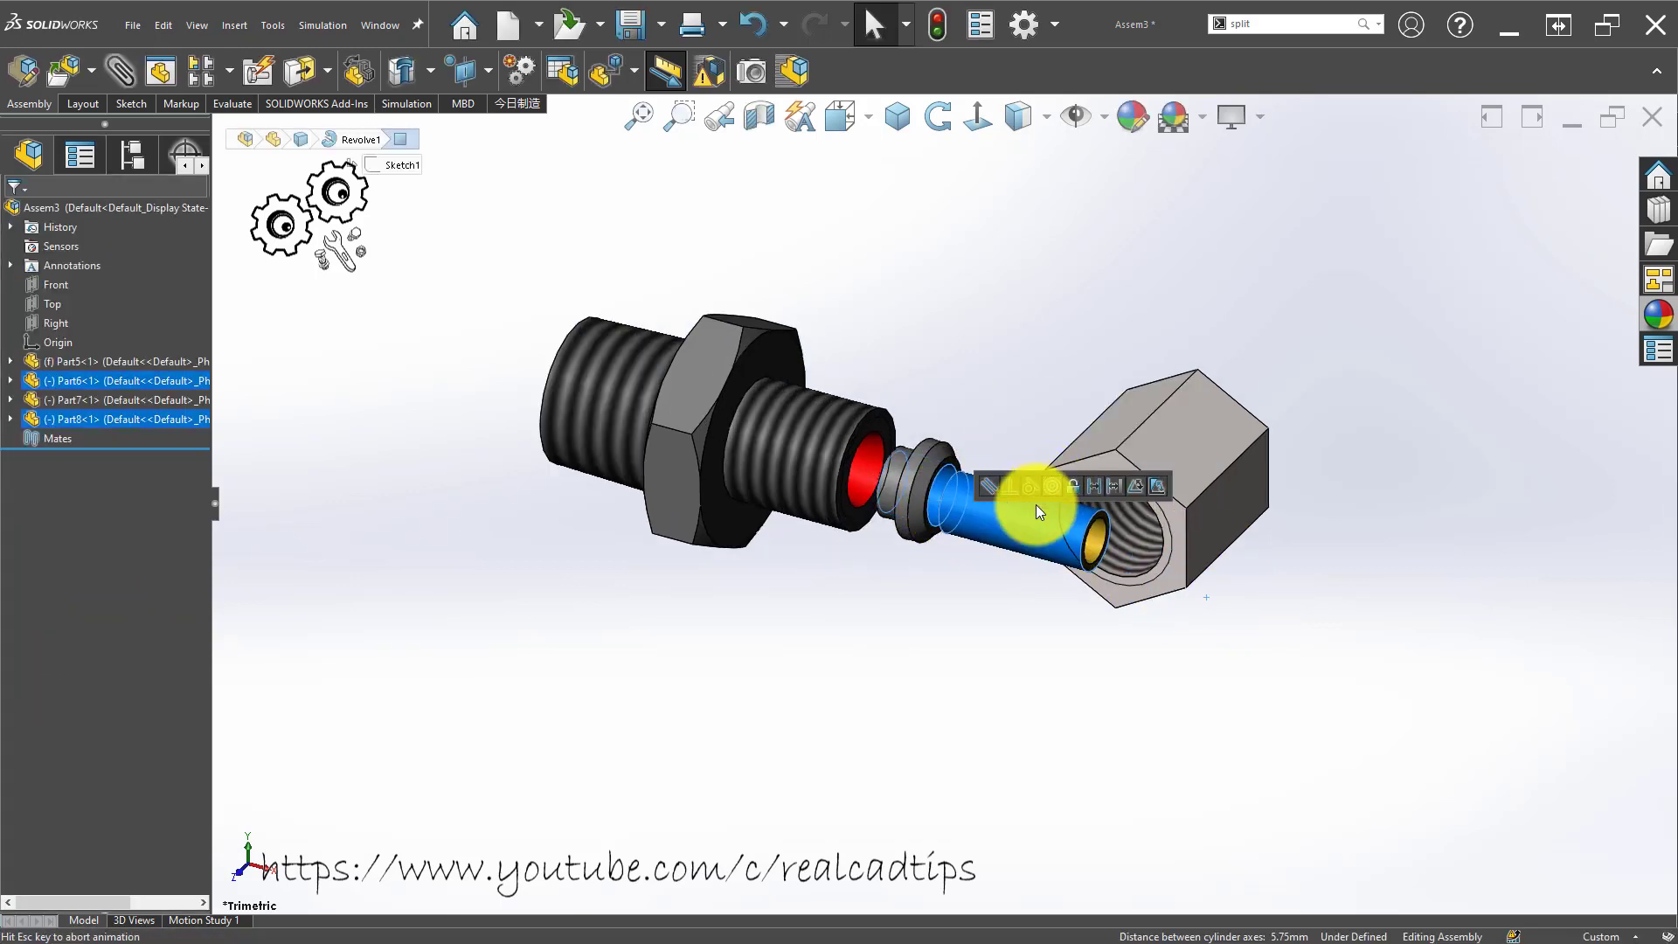
{"action": "scroll", "coordinate": [1098, 492], "scroll_direction": "down", "scroll_amount": 4}
{"action": "left_click_drag", "start_coordinate": [1098, 491], "coordinate": [958, 518]}
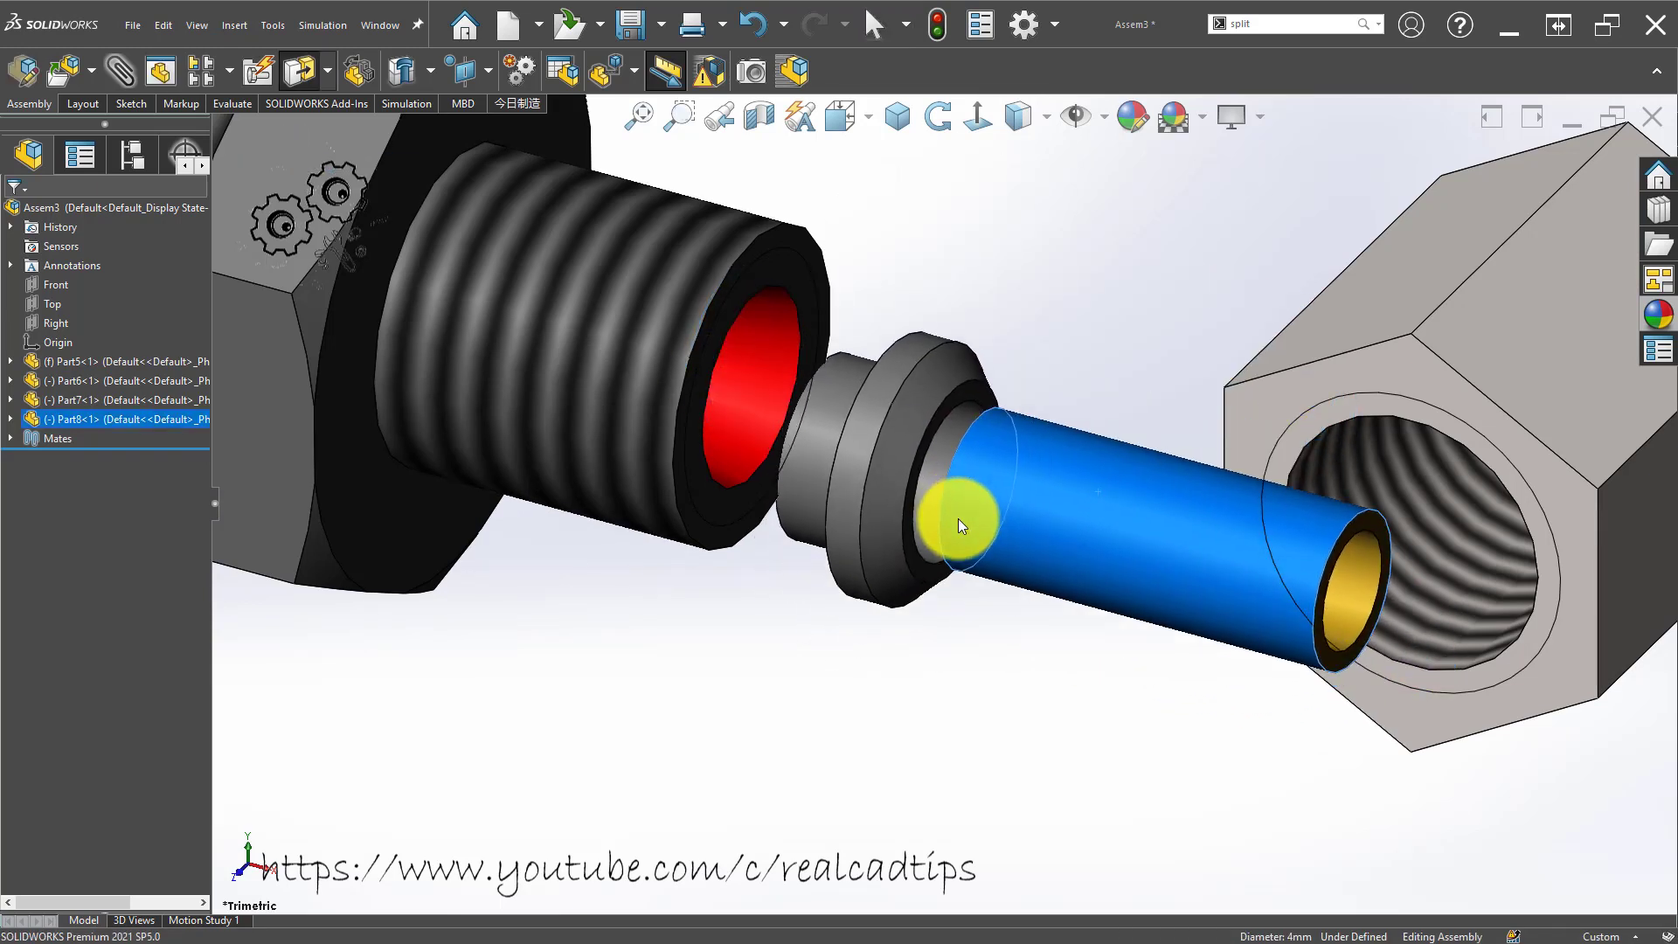
Mate the brass tube's outer face concentric with the fitting's red bore.
{"action": "left_click", "coordinate": [1084, 518]}
{"action": "left_click", "coordinate": [776, 412]}
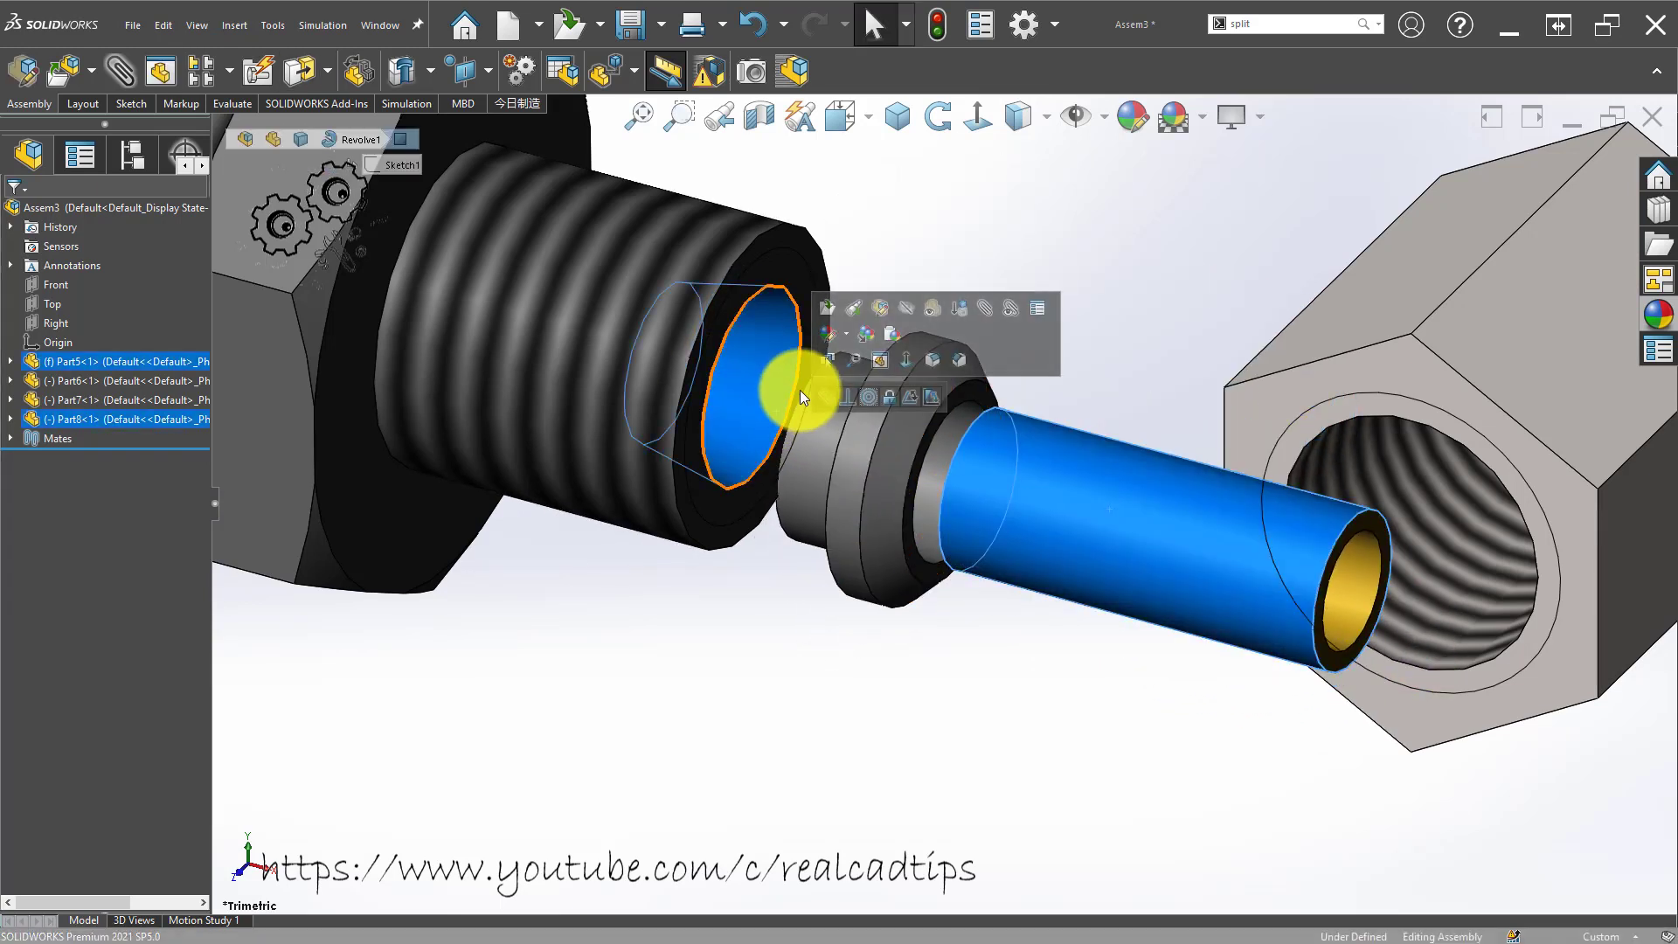
{"action": "left_click", "coordinate": [869, 401]}
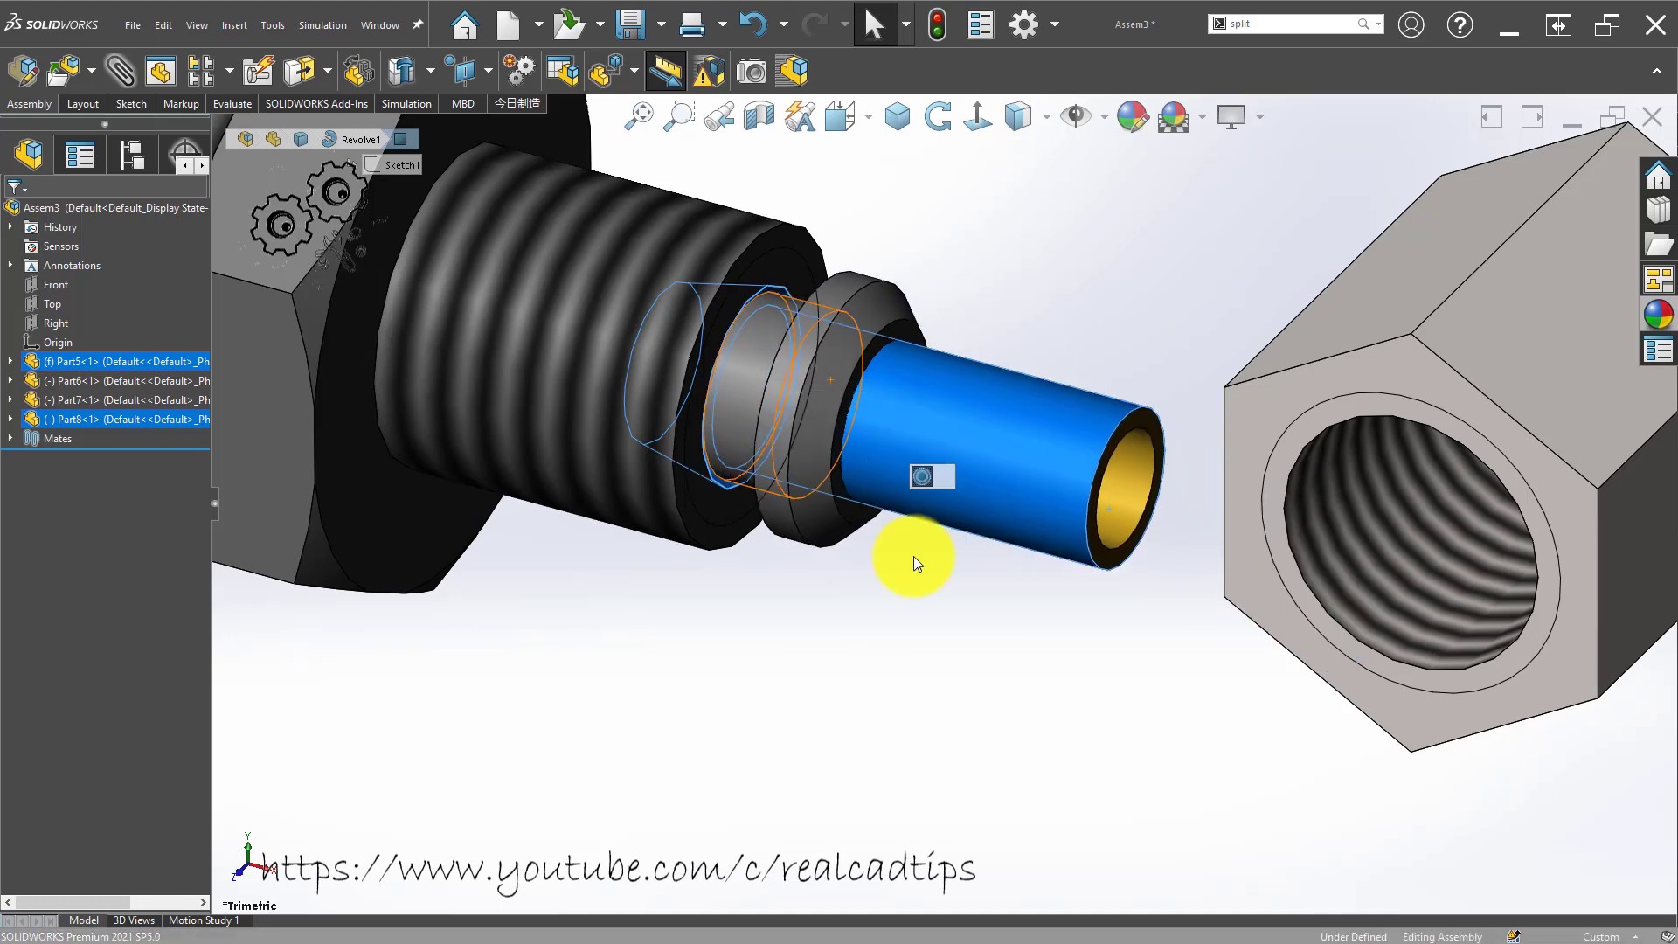
Slide the brass tube and the flanged sleeve out of the fitting along their shared axis so the sleeve sits around the tube.
{"action": "scroll", "coordinate": [848, 506], "scroll_direction": "up", "scroll_amount": 3}
{"action": "scroll", "coordinate": [829, 416], "scroll_direction": "down", "scroll_amount": 3}
{"action": "left_click_drag", "start_coordinate": [829, 416], "coordinate": [1193, 563]}
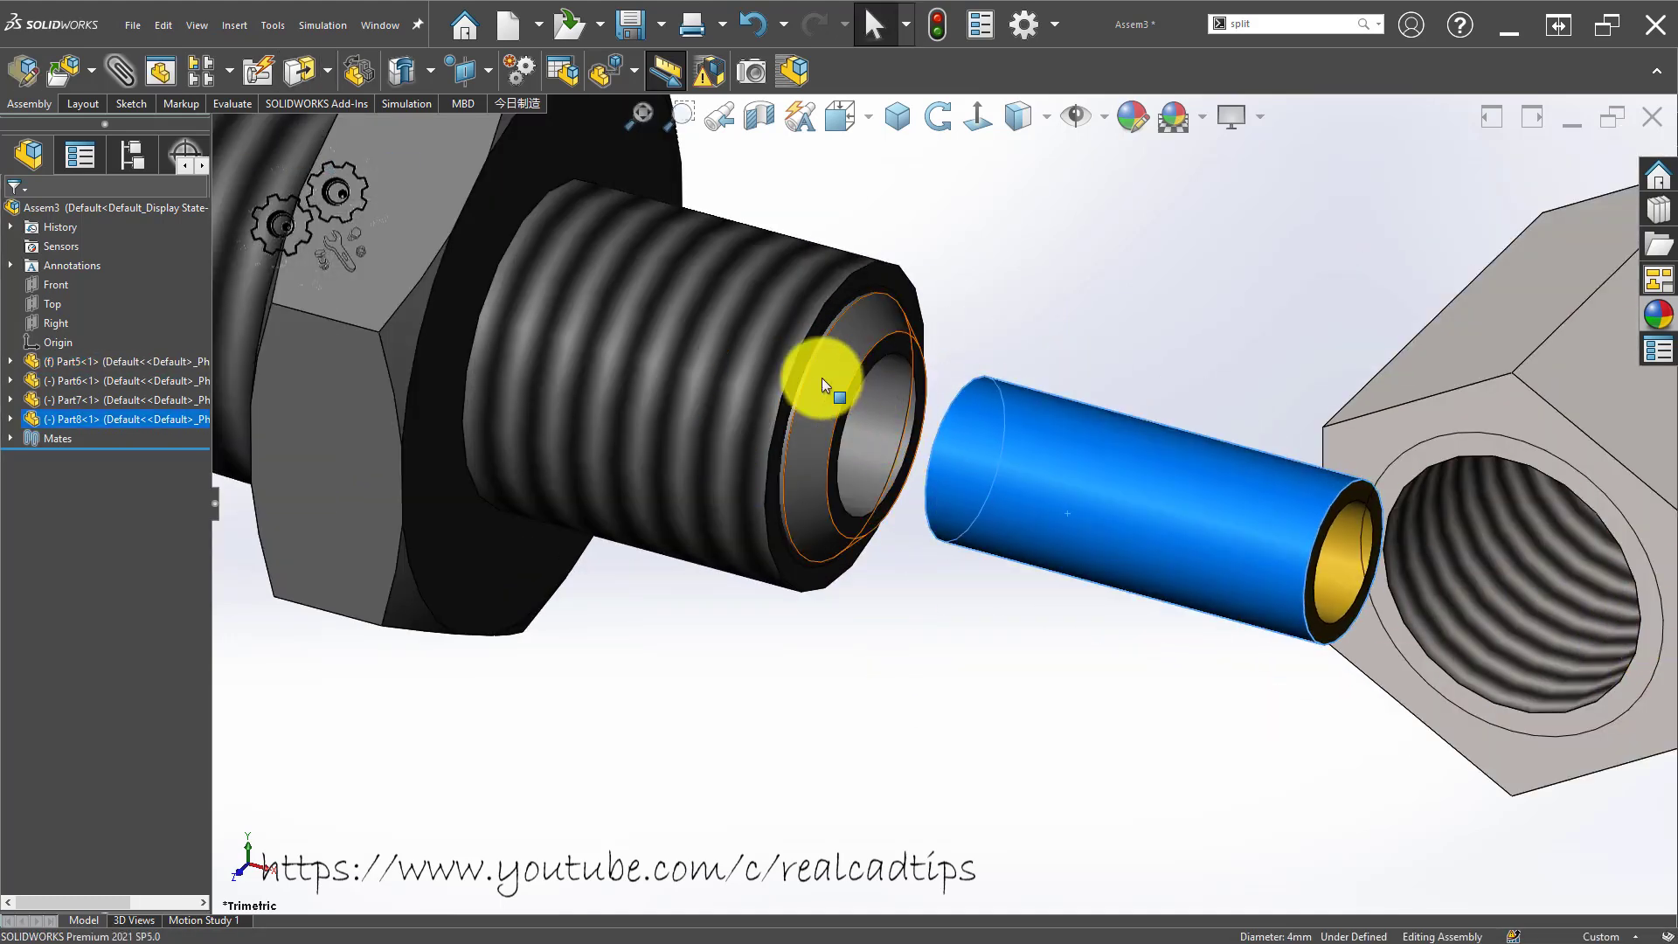
{"action": "left_click_drag", "start_coordinate": [821, 377], "coordinate": [1424, 558]}
Mate the hexagonal nut's threaded bore concentric with the brass tube's outer face, flipping the alignment so the threads face the fitting.
{"action": "left_click", "coordinate": [1424, 558]}
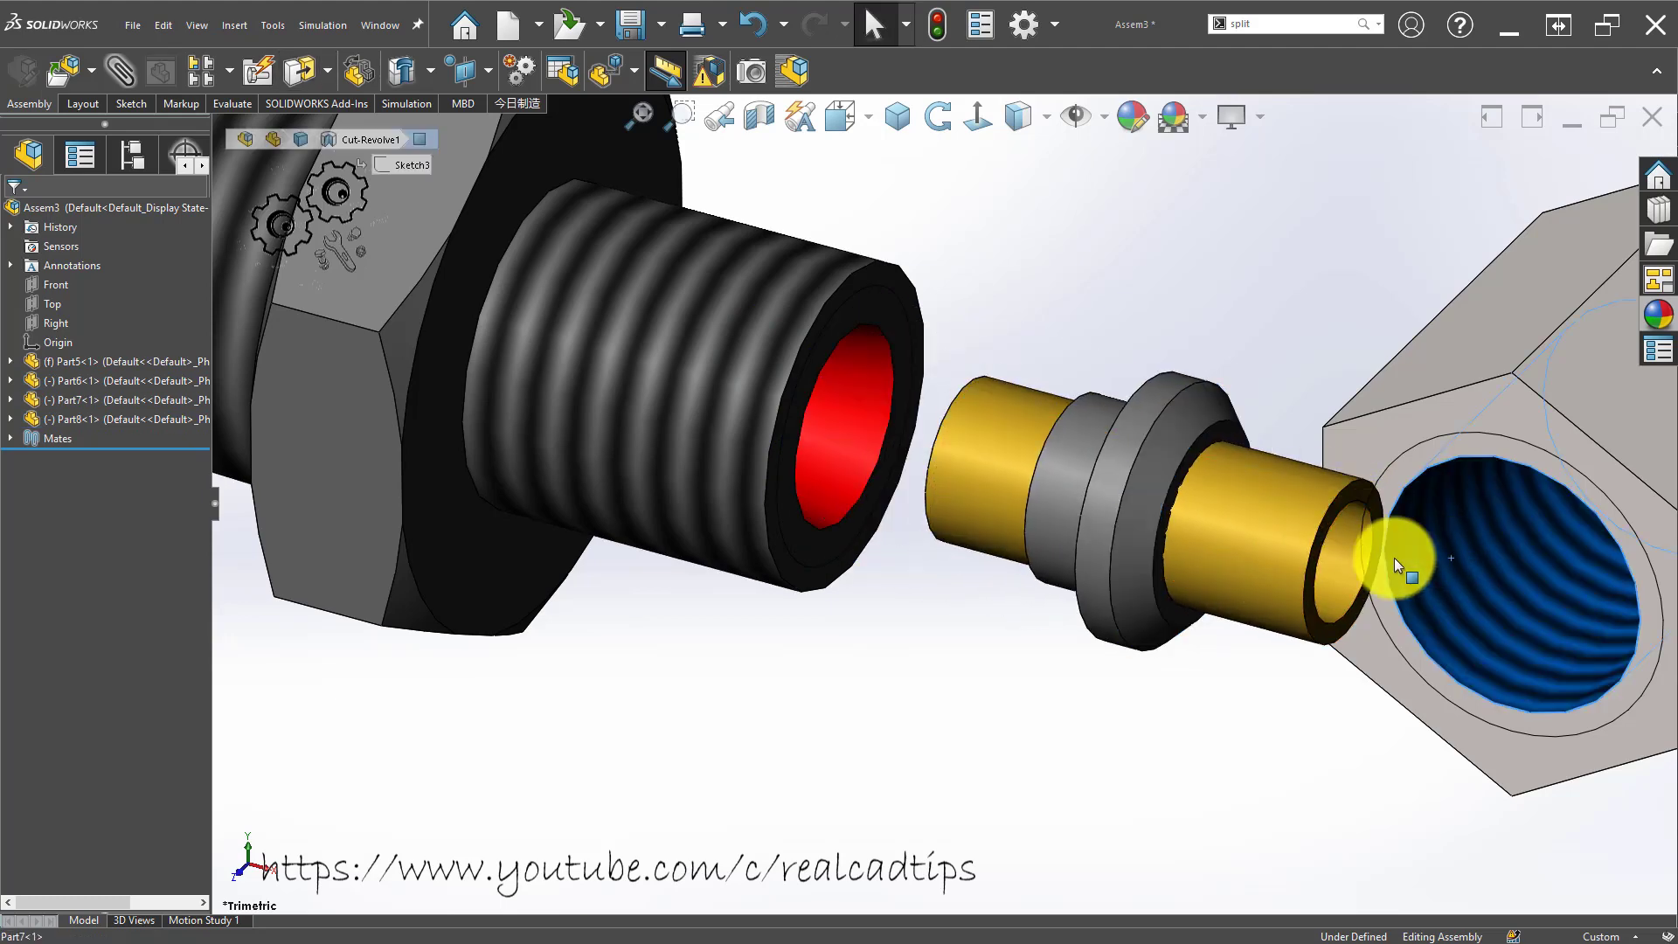
{"action": "left_click", "coordinate": [1243, 488], "text": "ctrl"}
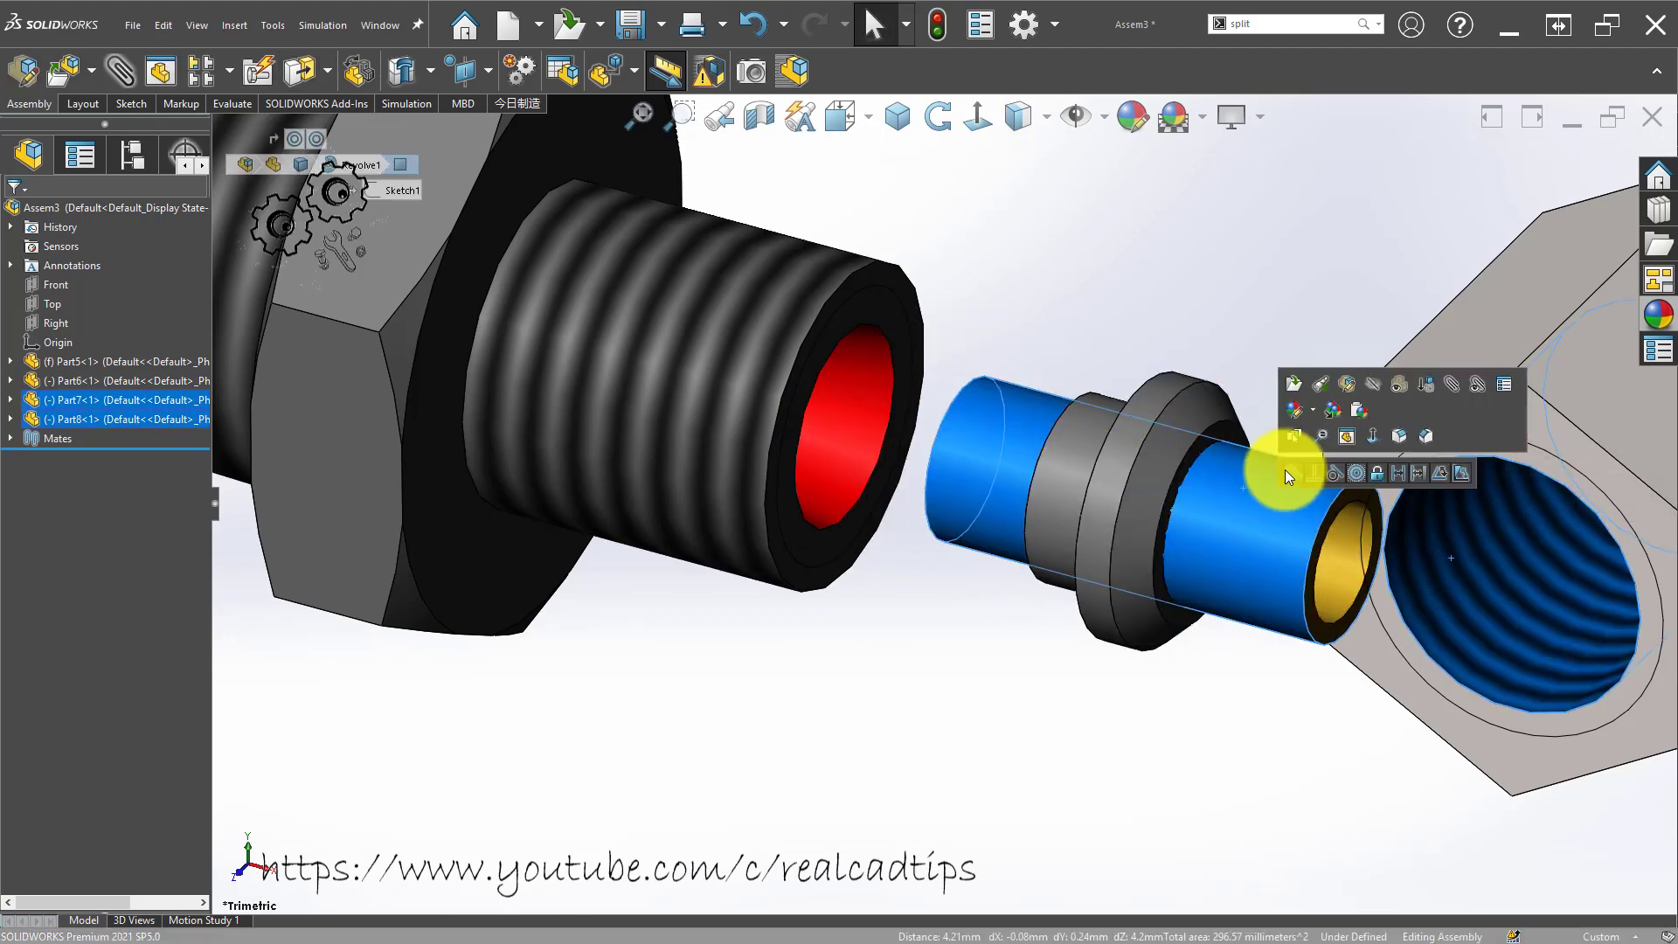
{"action": "left_click", "coordinate": [1453, 382]}
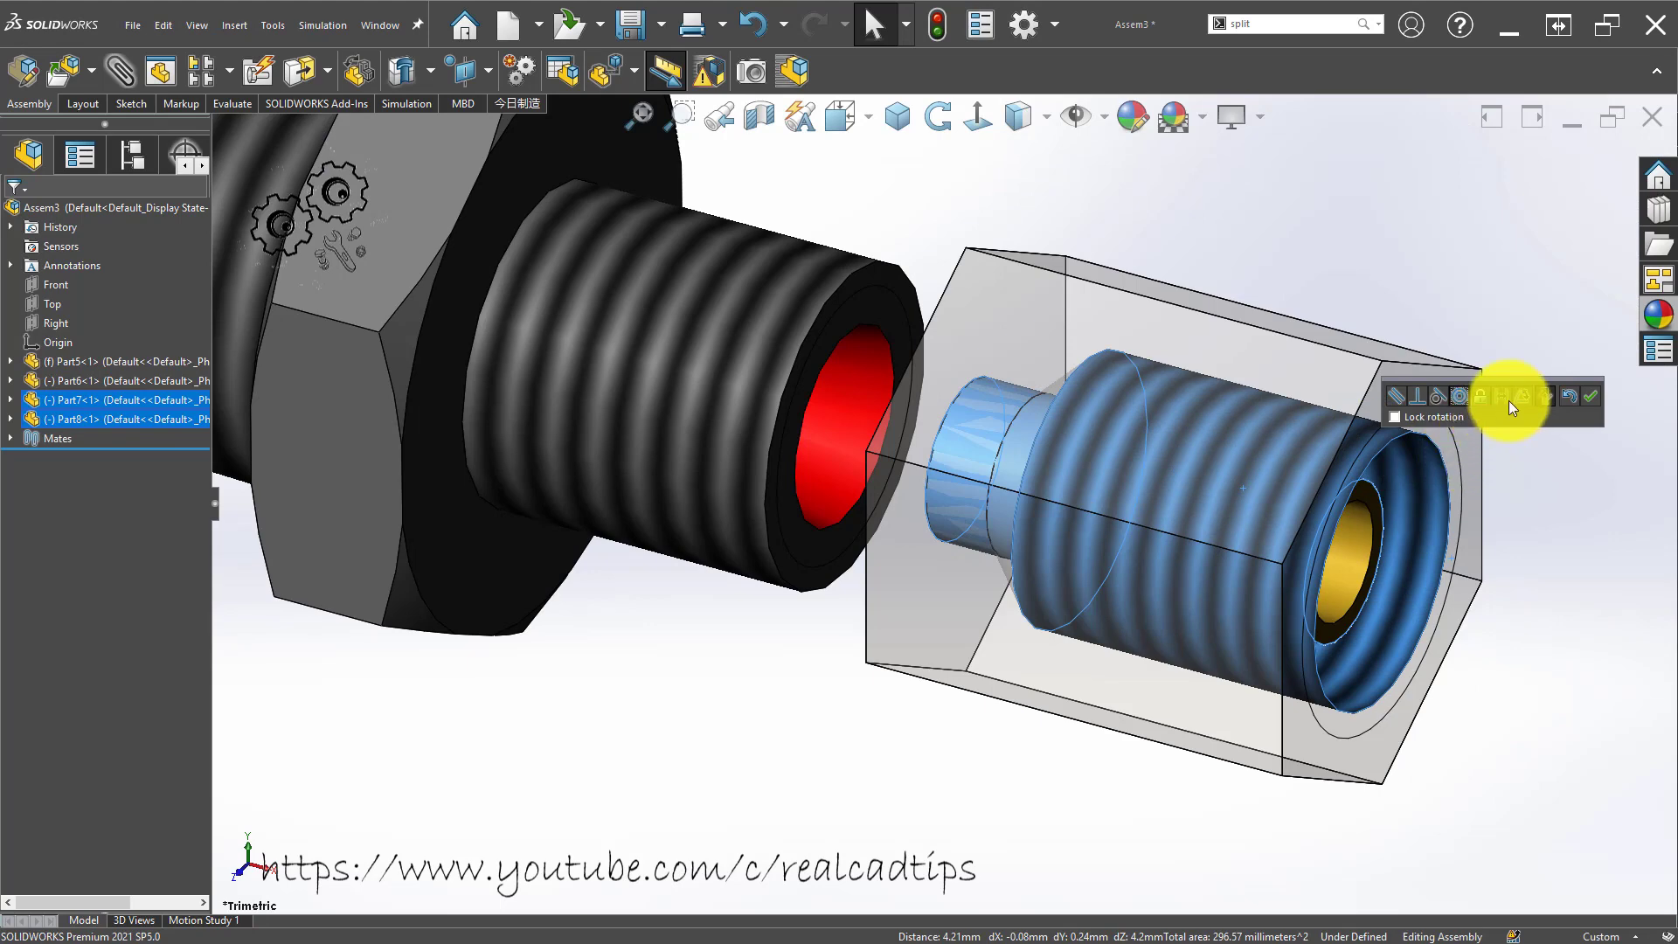
{"action": "left_click", "coordinate": [1547, 396]}
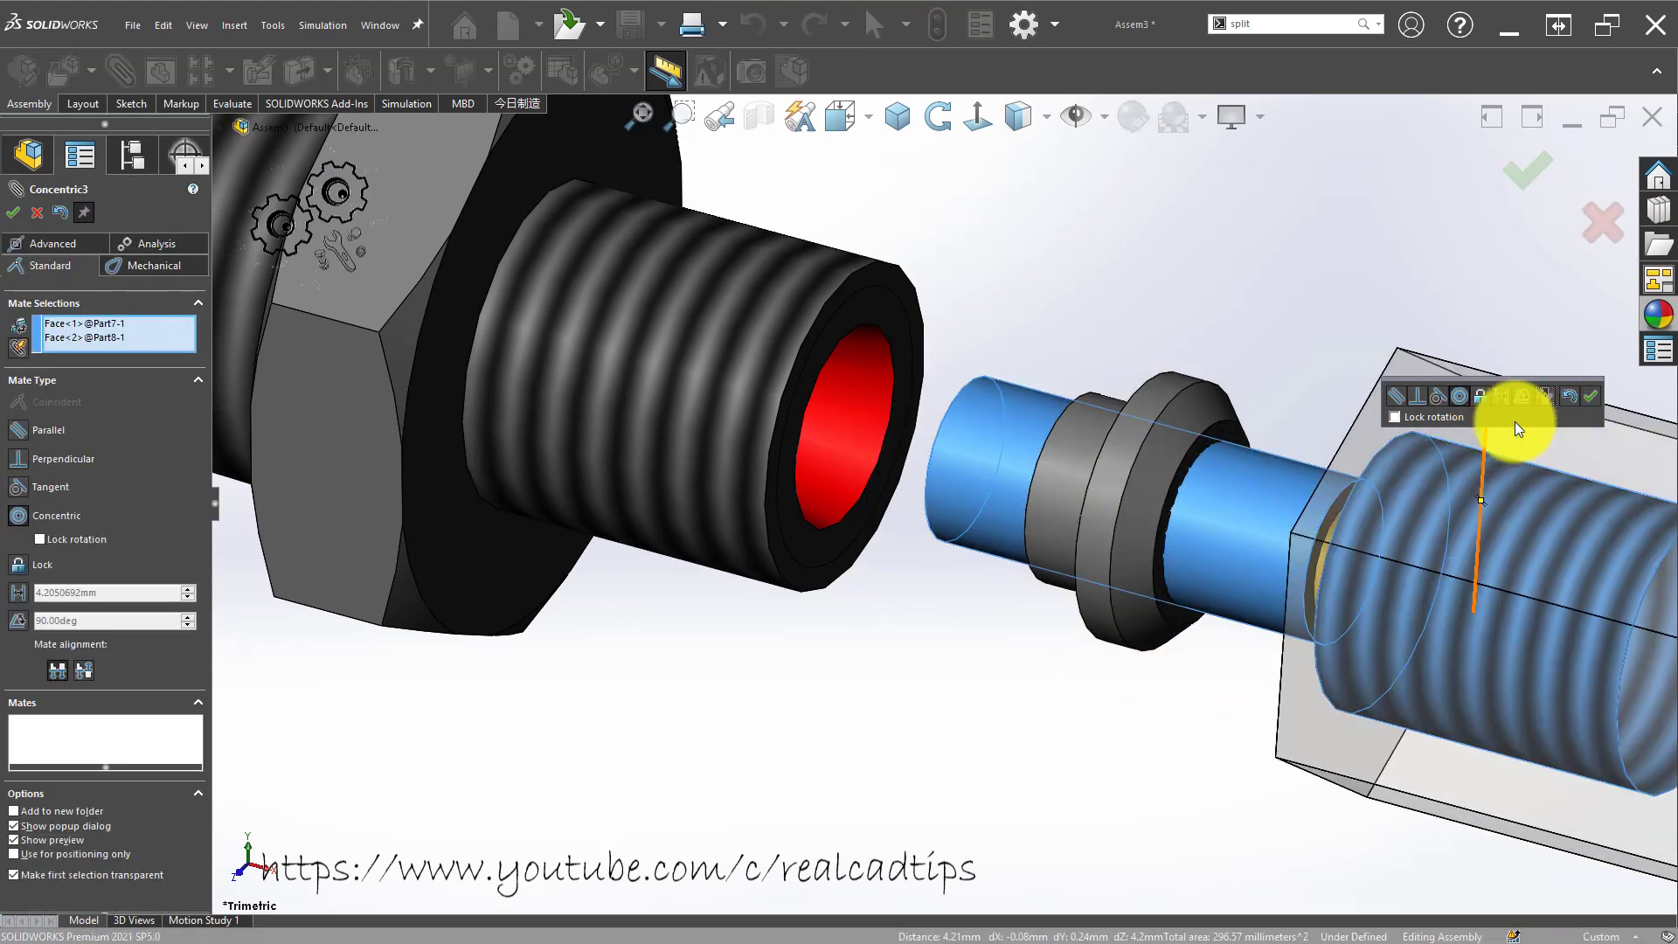
{"action": "left_click", "coordinate": [1590, 396]}
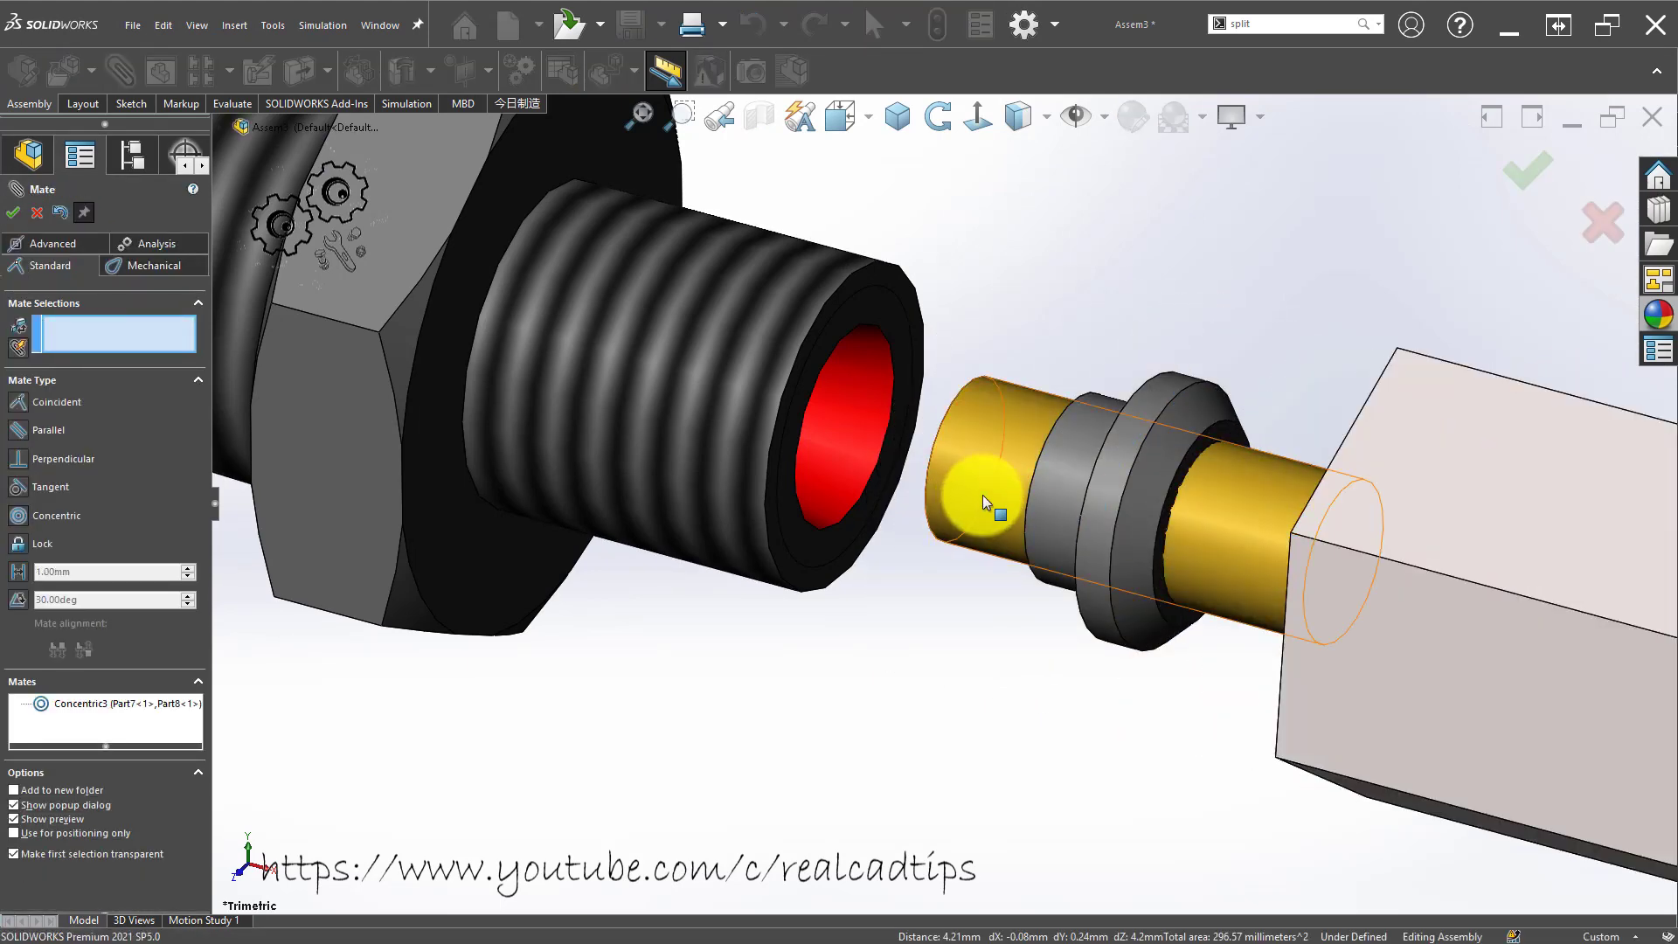
{"action": "key", "text": "Escape"}
Mate the flanged sleeve's conical face coincident with the conical seat inside the hexagonal nut.
{"action": "left_click", "coordinate": [1166, 464]}
{"action": "scroll", "coordinate": [1166, 529], "scroll_direction": "up", "scroll_amount": 4}
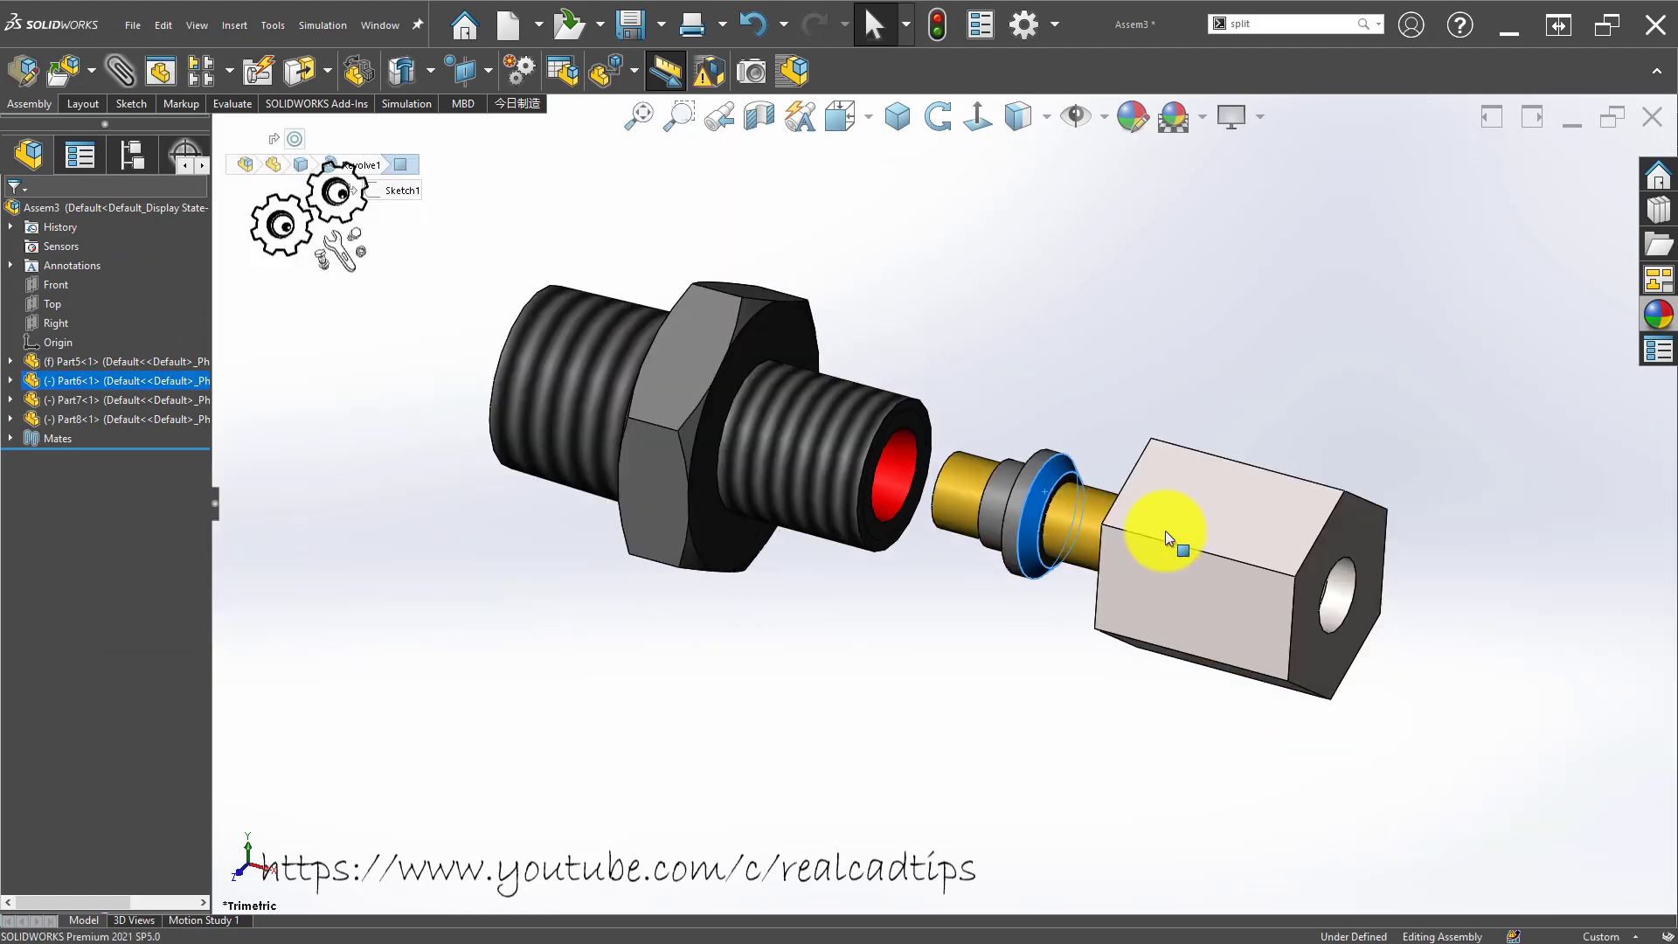
{"action": "scroll", "coordinate": [1303, 559], "scroll_direction": "down", "scroll_amount": 6}
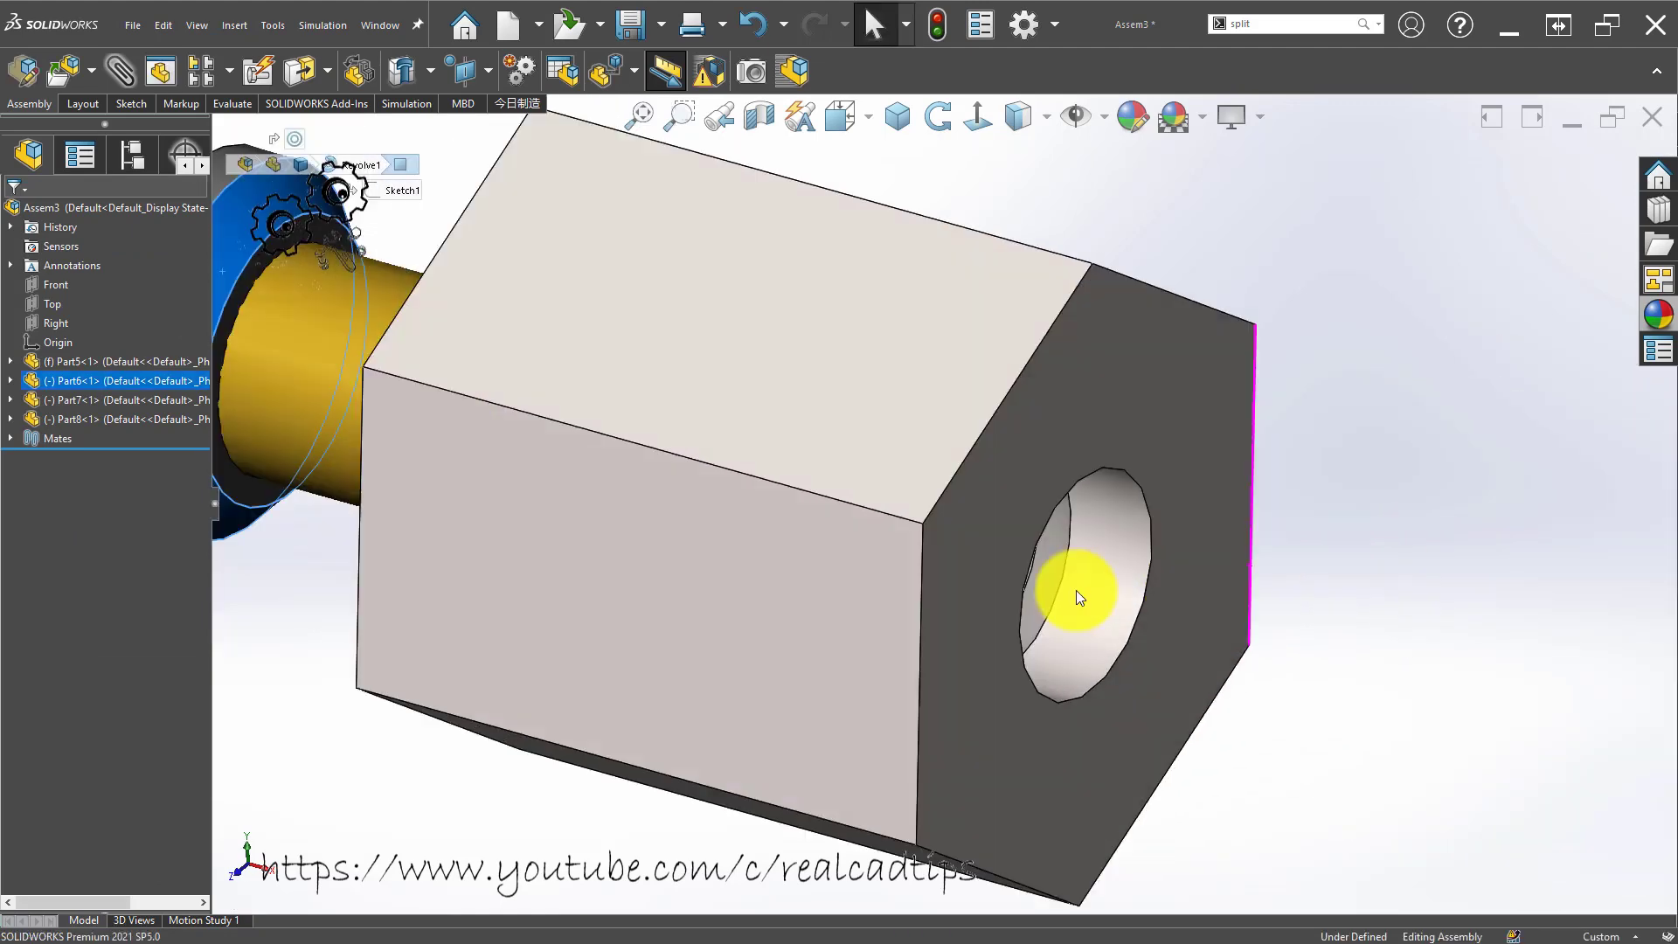
{"action": "scroll", "coordinate": [764, 437], "scroll_direction": "up", "scroll_amount": 6}
{"action": "middle_click_drag", "start_coordinate": [764, 437], "coordinate": [914, 468]}
{"action": "scroll", "coordinate": [784, 444], "scroll_direction": "down", "scroll_amount": 4}
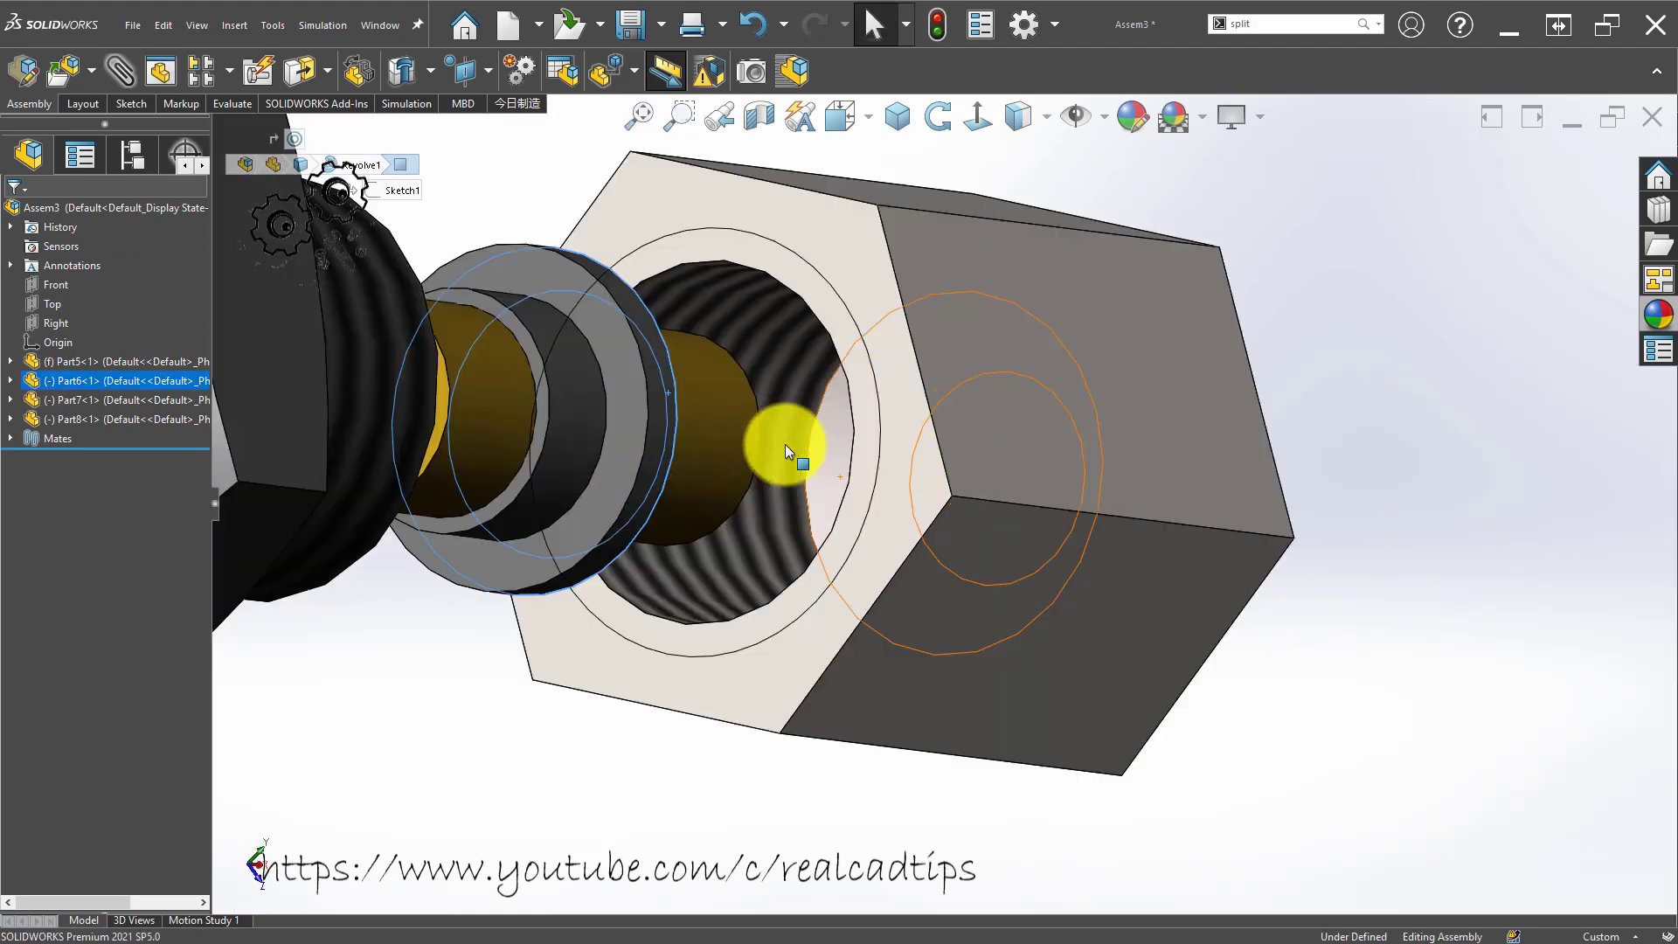
{"action": "left_click", "coordinate": [834, 456], "text": "ctrl"}
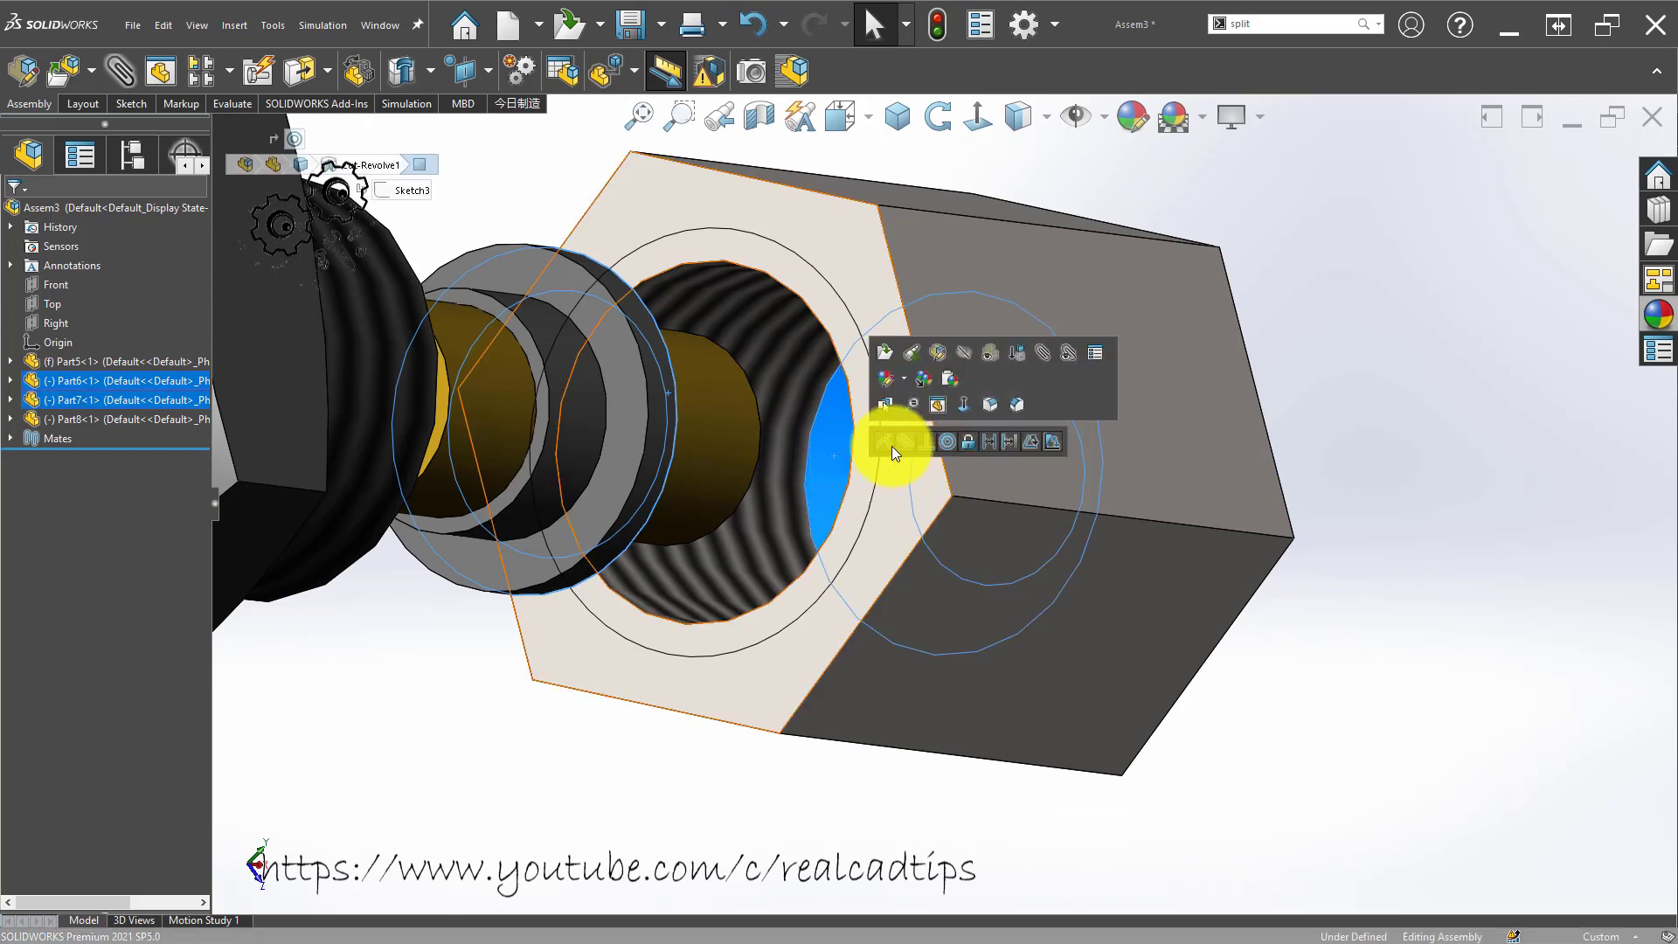
{"action": "left_click", "coordinate": [885, 444]}
Cut the assembly with a planar section view on the Front plane at 0.00 mm offset.
{"action": "scroll", "coordinate": [682, 486], "scroll_direction": "up", "scroll_amount": 3}
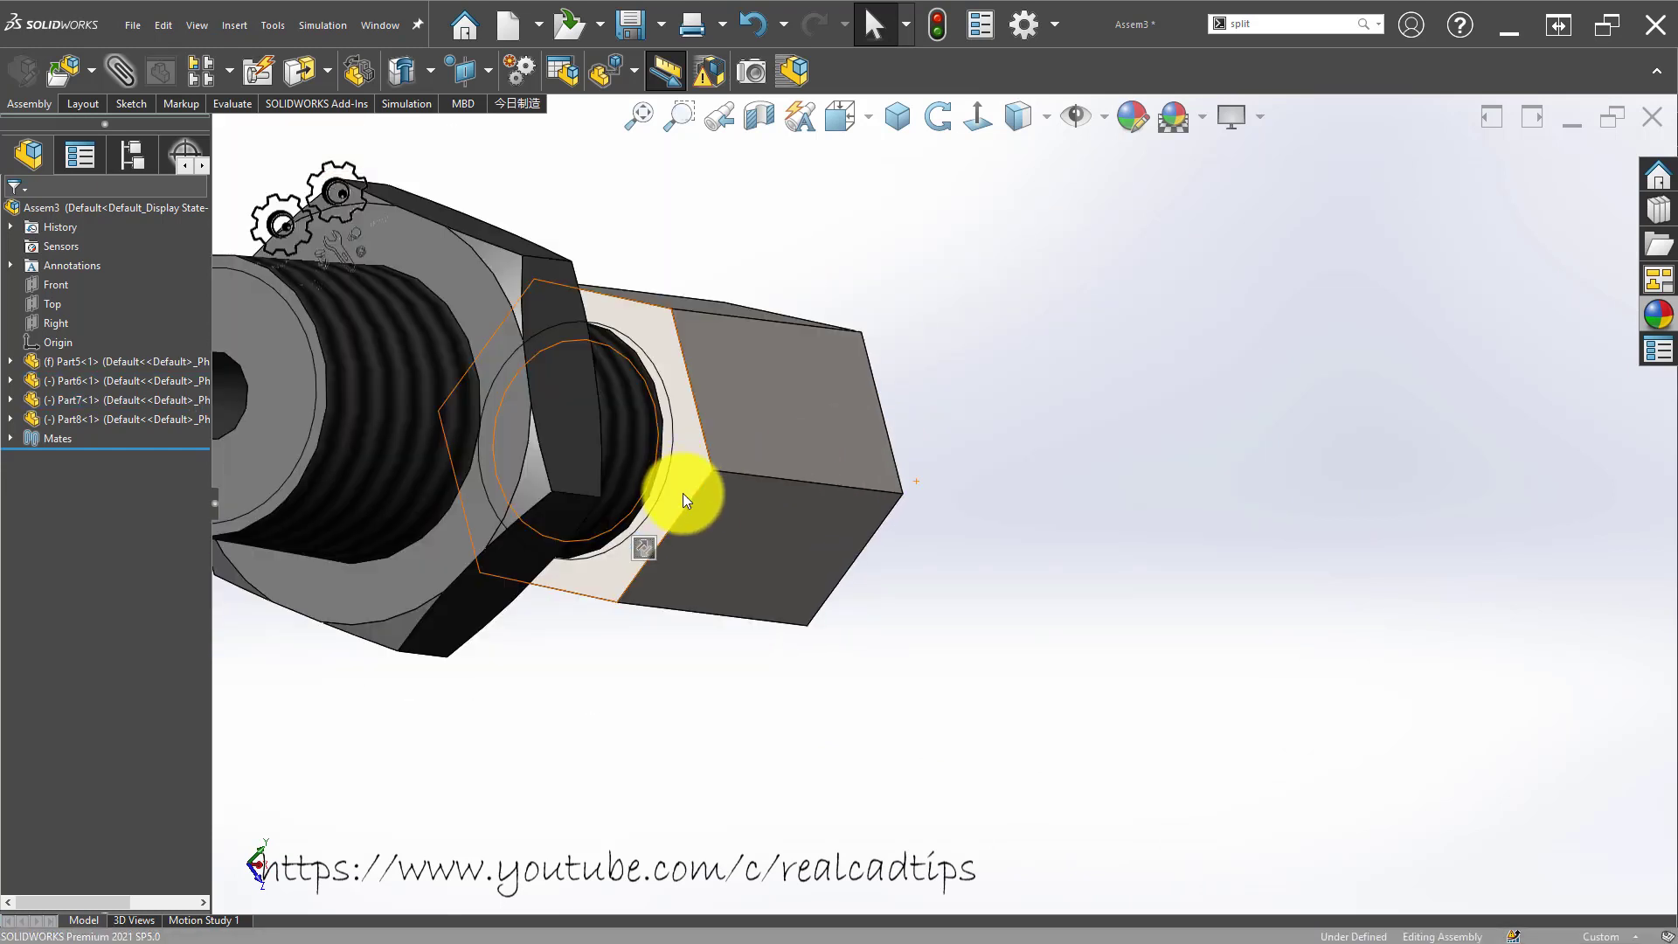
{"action": "scroll", "coordinate": [889, 456], "scroll_direction": "up", "scroll_amount": 2}
{"action": "scroll", "coordinate": [941, 582], "scroll_direction": "up", "scroll_amount": 2}
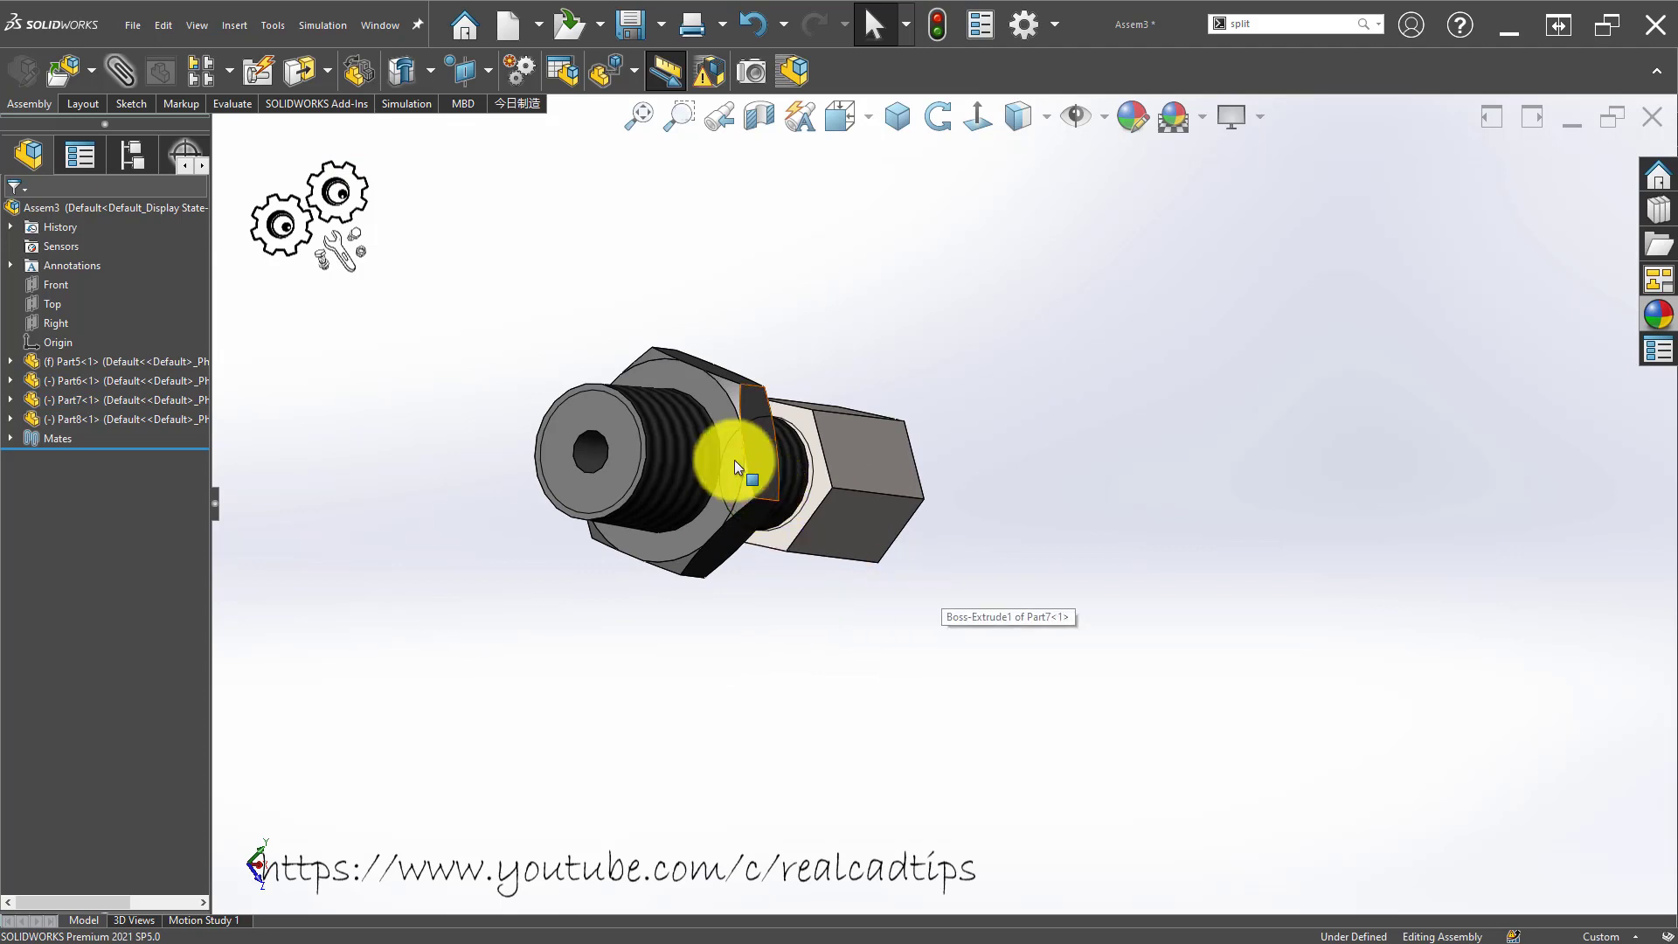
{"action": "left_click", "coordinate": [759, 117]}
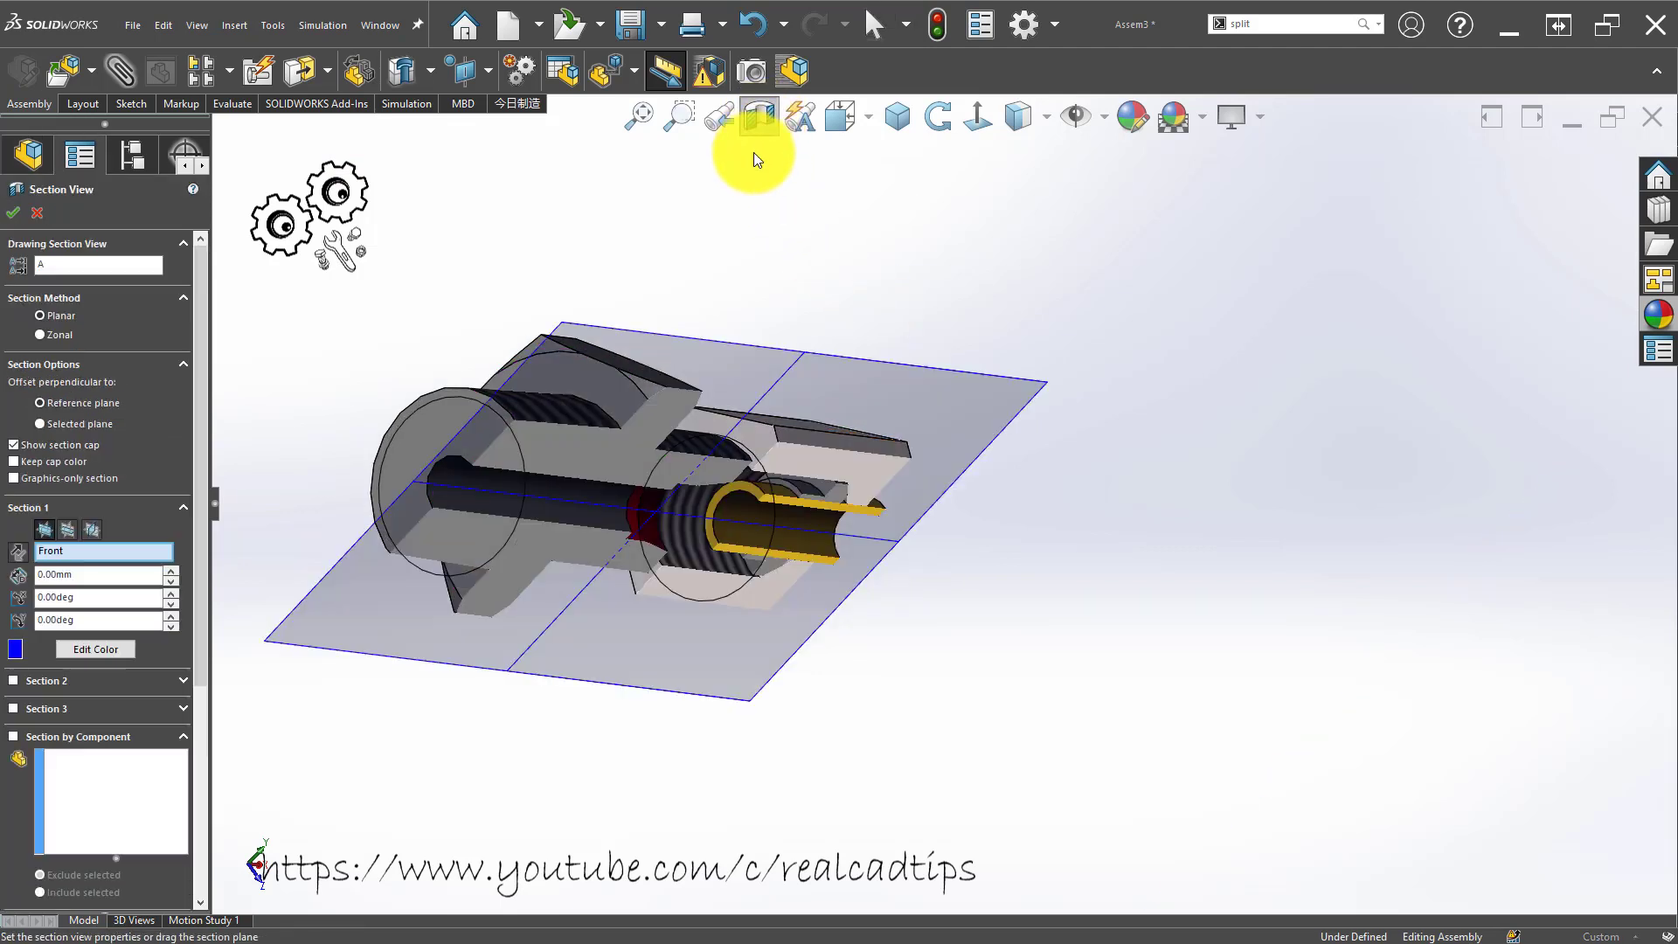
{"action": "key", "text": "Return"}
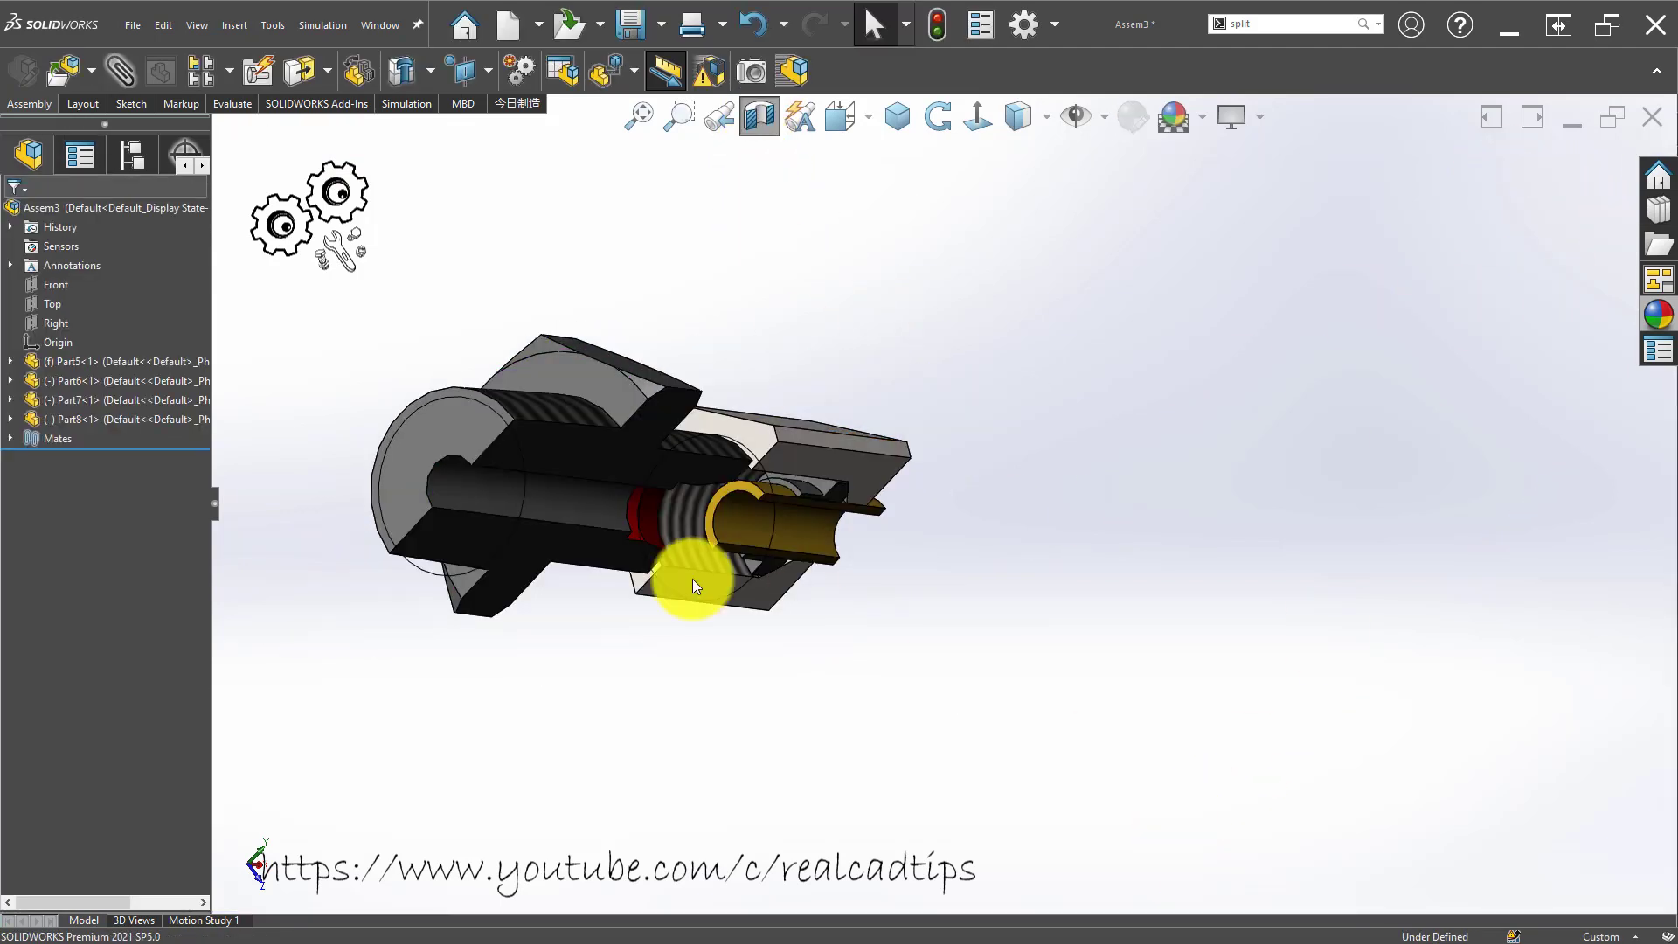
Mate the brass tube's inner end face coincident with the shoulder at the end of the fitting's red bore.
{"action": "scroll", "coordinate": [1011, 702], "scroll_direction": "down", "scroll_amount": 8}
{"action": "scroll", "coordinate": [1105, 533], "scroll_direction": "up", "scroll_amount": 2}
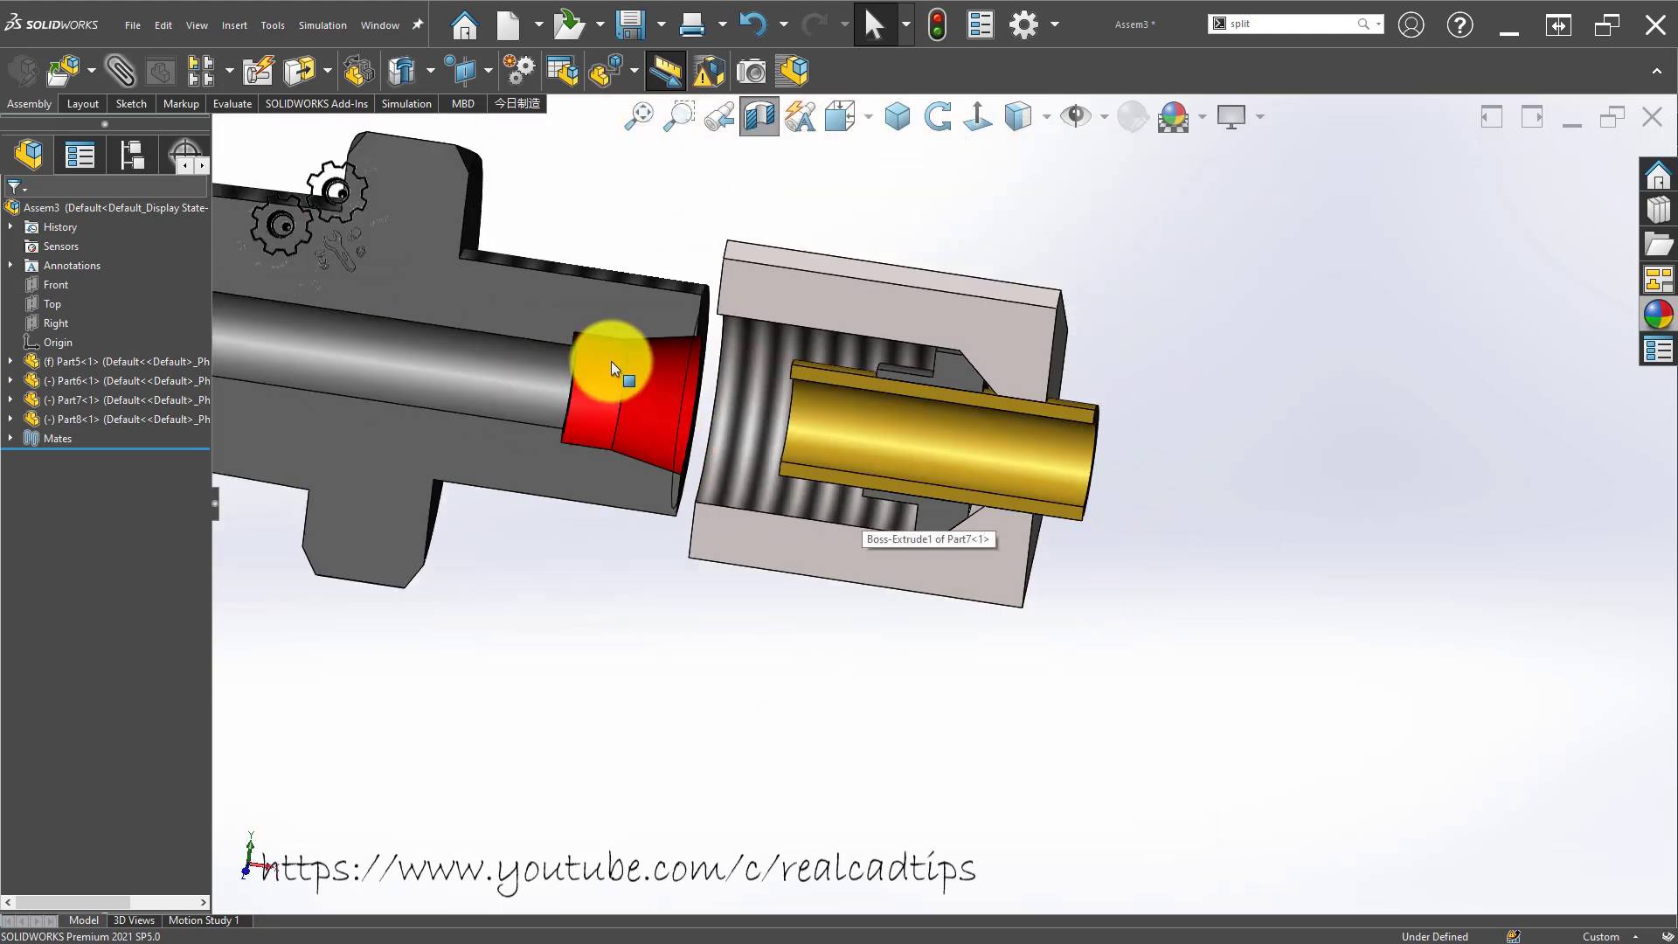
{"action": "scroll", "coordinate": [594, 350], "scroll_direction": "down", "scroll_amount": 8}
{"action": "left_click", "coordinate": [589, 304]}
{"action": "scroll", "coordinate": [1138, 608], "scroll_direction": "up", "scroll_amount": 4}
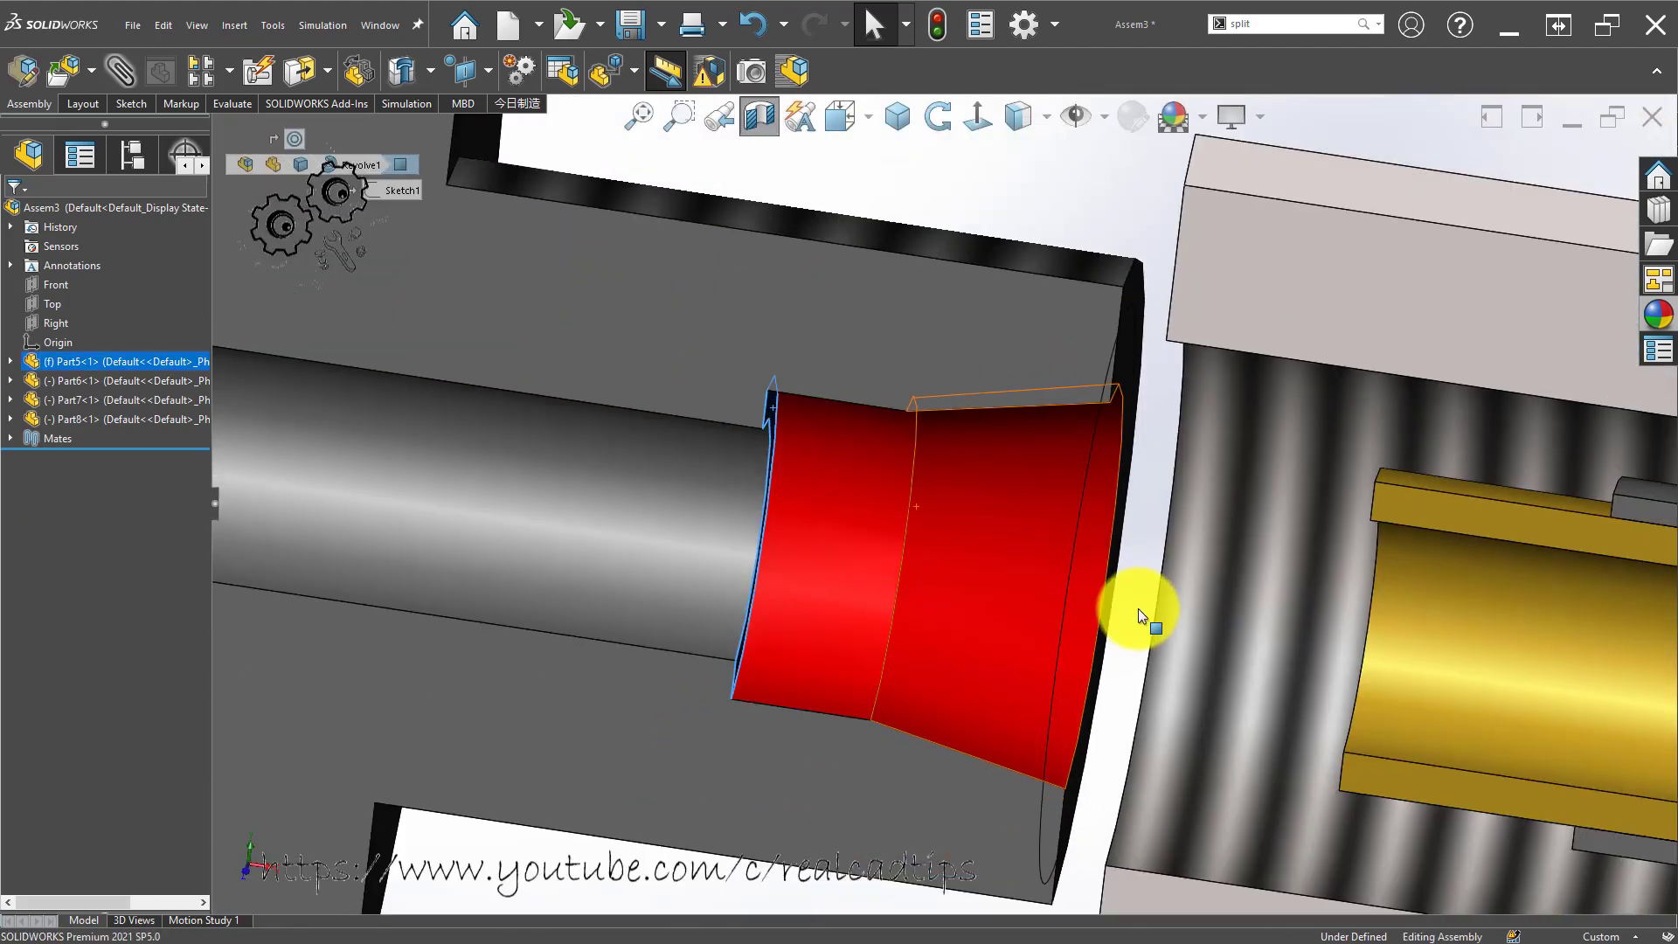
{"action": "middle_click_drag", "start_coordinate": [1325, 589], "coordinate": [1393, 618]}
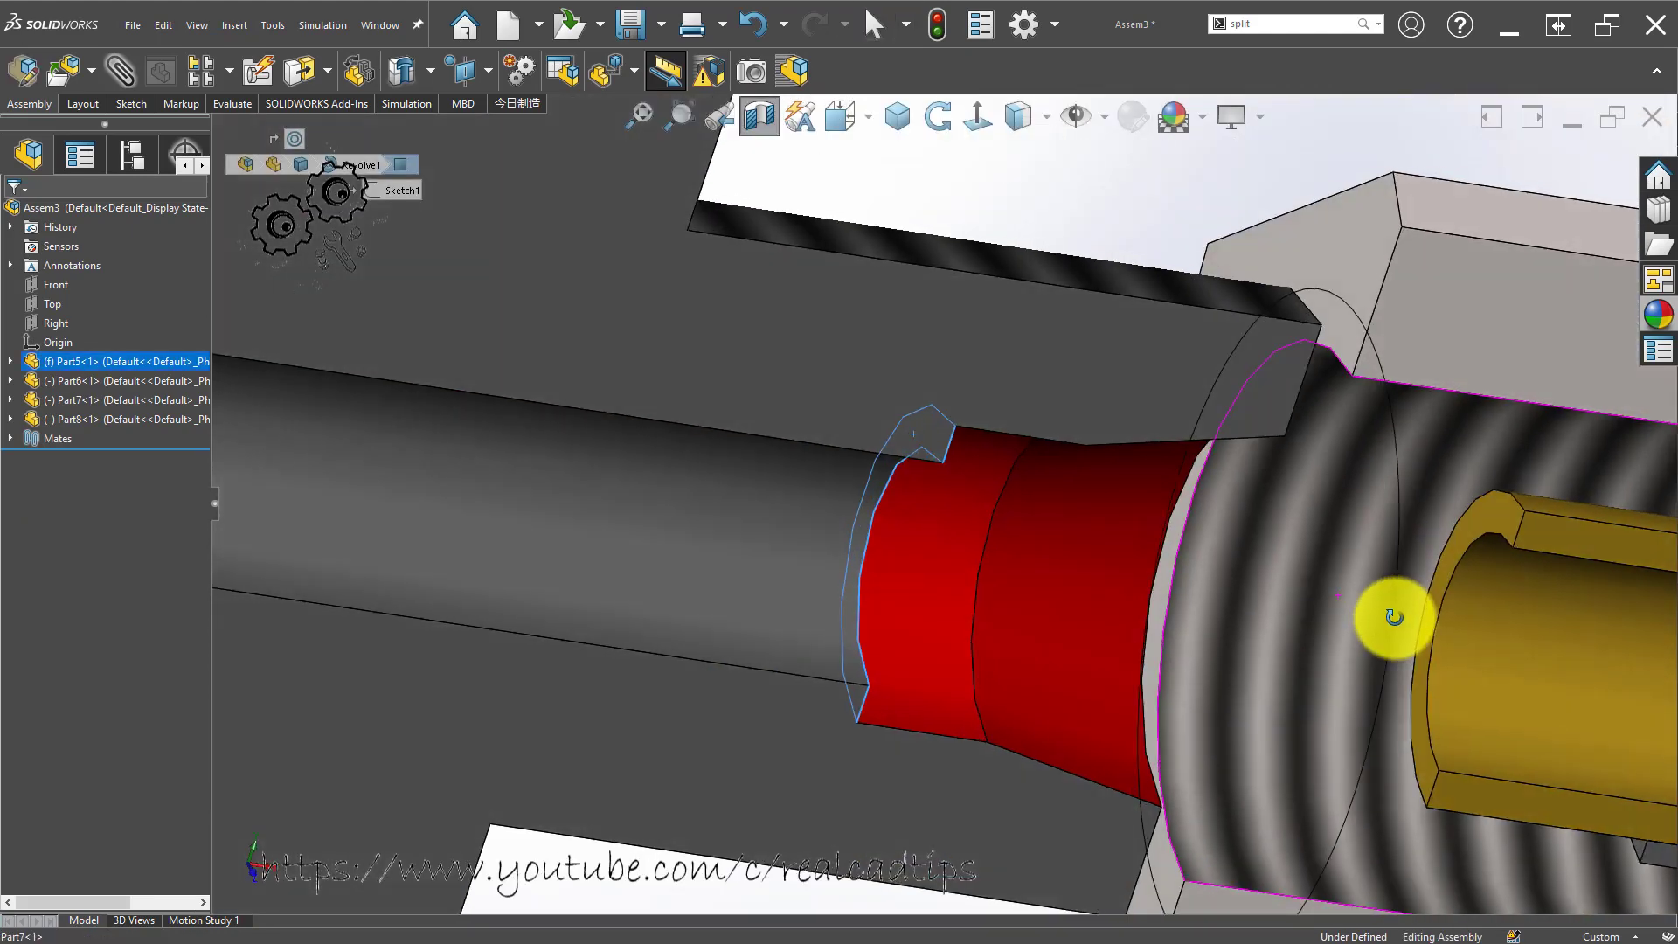
{"action": "left_click", "coordinate": [1491, 506], "text": "ctrl"}
{"action": "left_click", "coordinate": [1446, 493]}
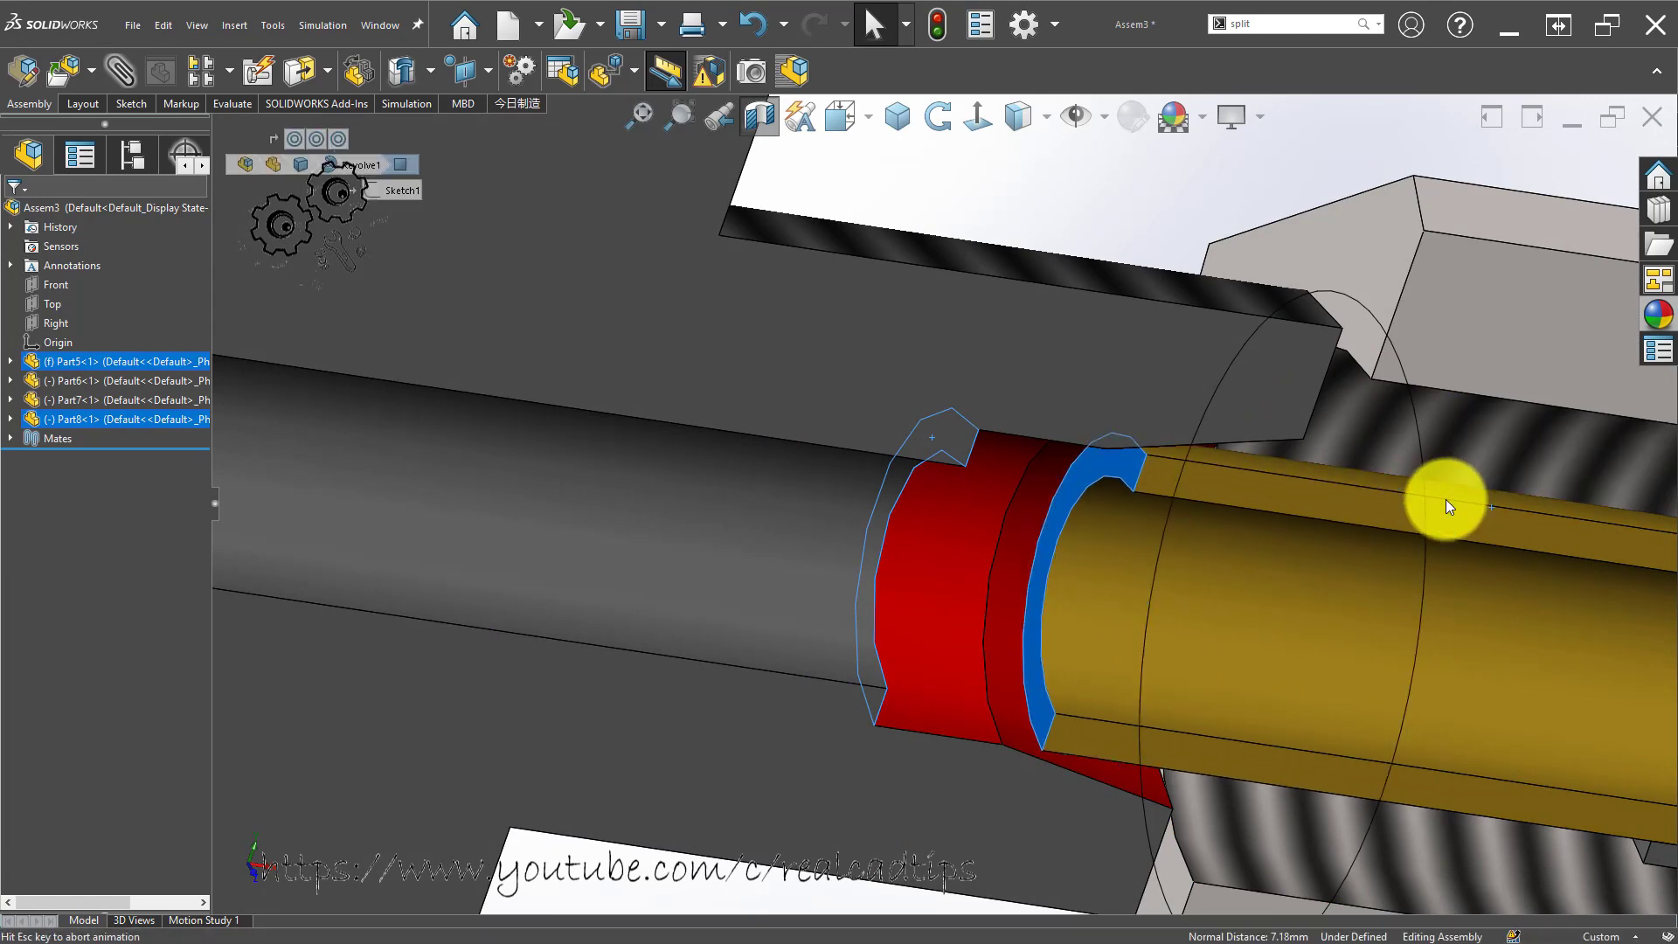
Slide the hexagonal nut and the flanged sleeve along the axis onto the fitting's threaded end and over the tube.
{"action": "scroll", "coordinate": [1136, 579], "scroll_direction": "up", "scroll_amount": 5}
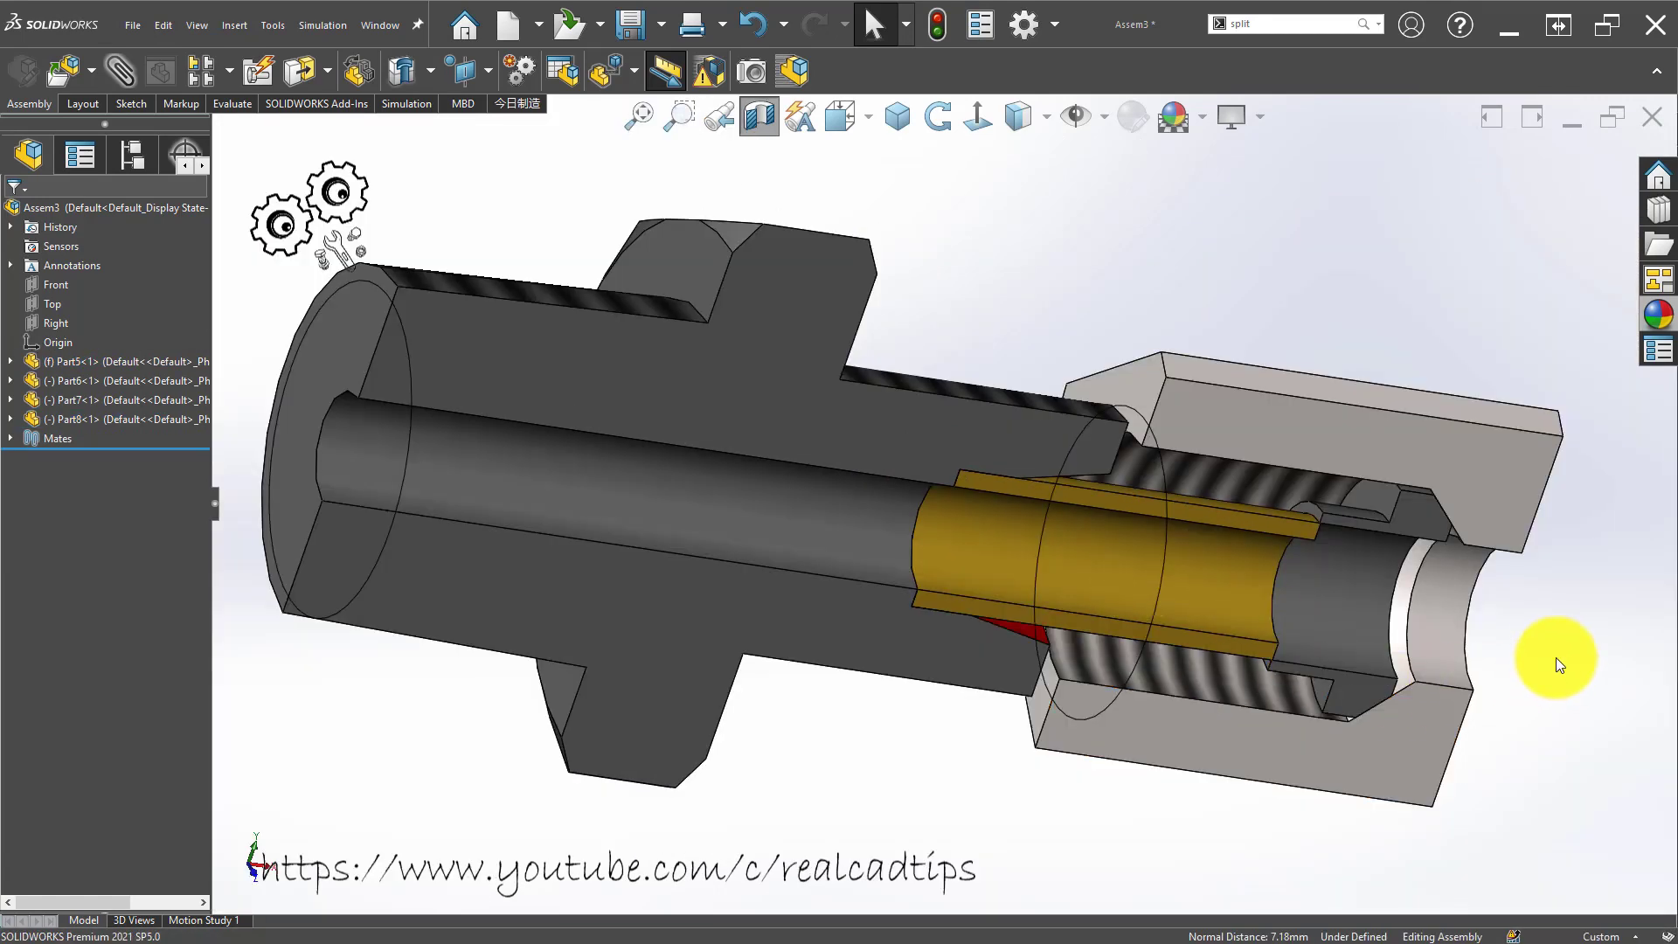
{"action": "scroll", "coordinate": [1299, 511], "scroll_direction": "down", "scroll_amount": 5}
{"action": "middle_click_drag", "start_coordinate": [1435, 482], "coordinate": [989, 454]}
{"action": "scroll", "coordinate": [989, 453], "scroll_direction": "up", "scroll_amount": 5}
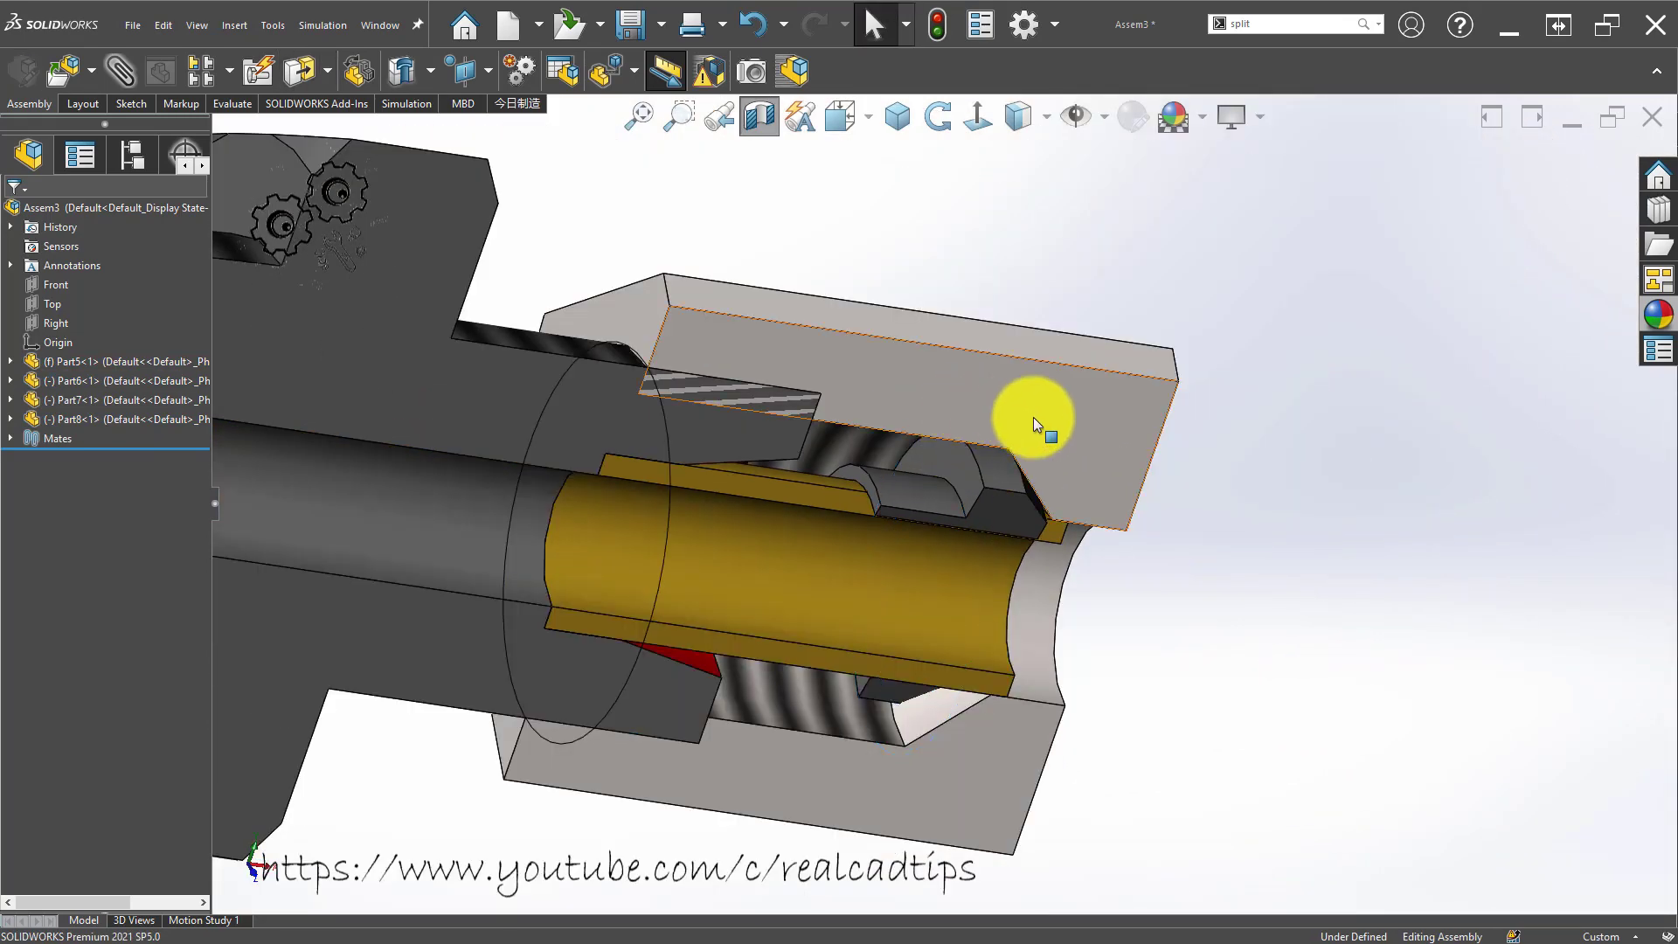
{"action": "left_click", "coordinate": [895, 390]}
{"action": "scroll", "coordinate": [830, 463], "scroll_direction": "down", "scroll_amount": 5}
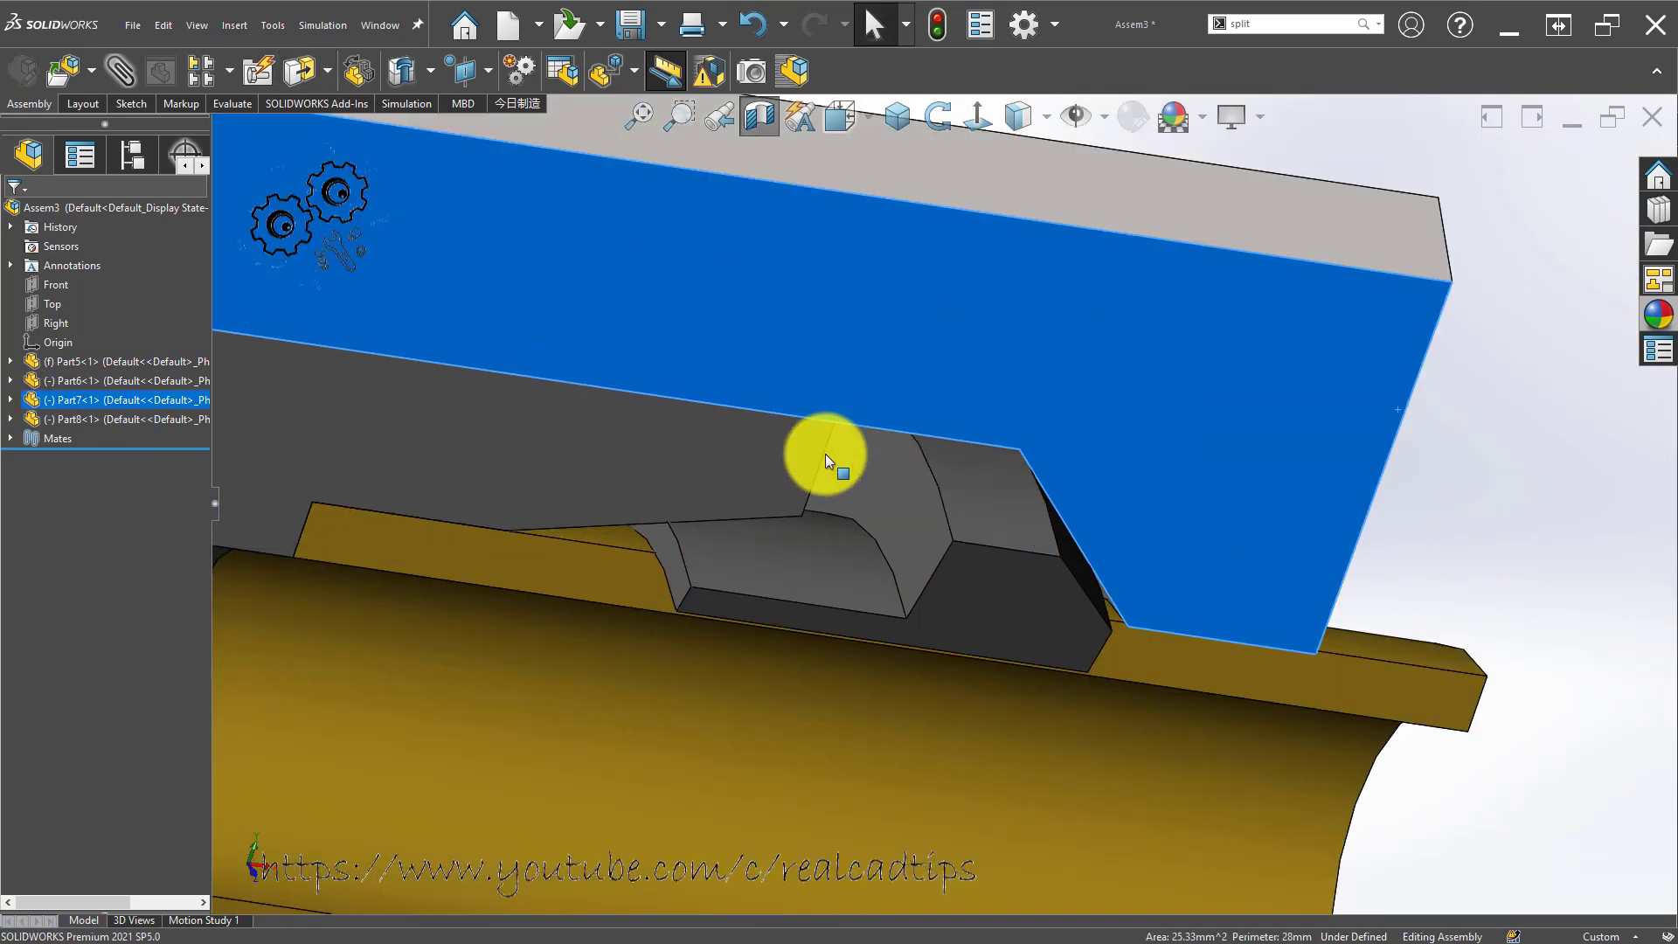
{"action": "key", "text": "Escape"}
Examine in section how the sleeve sits between the nut's conical seat, the fitting's tapered bore and the tube.
{"action": "middle_click_drag", "start_coordinate": [894, 544], "coordinate": [873, 416]}
{"action": "middle_click", "coordinate": [944, 526]}
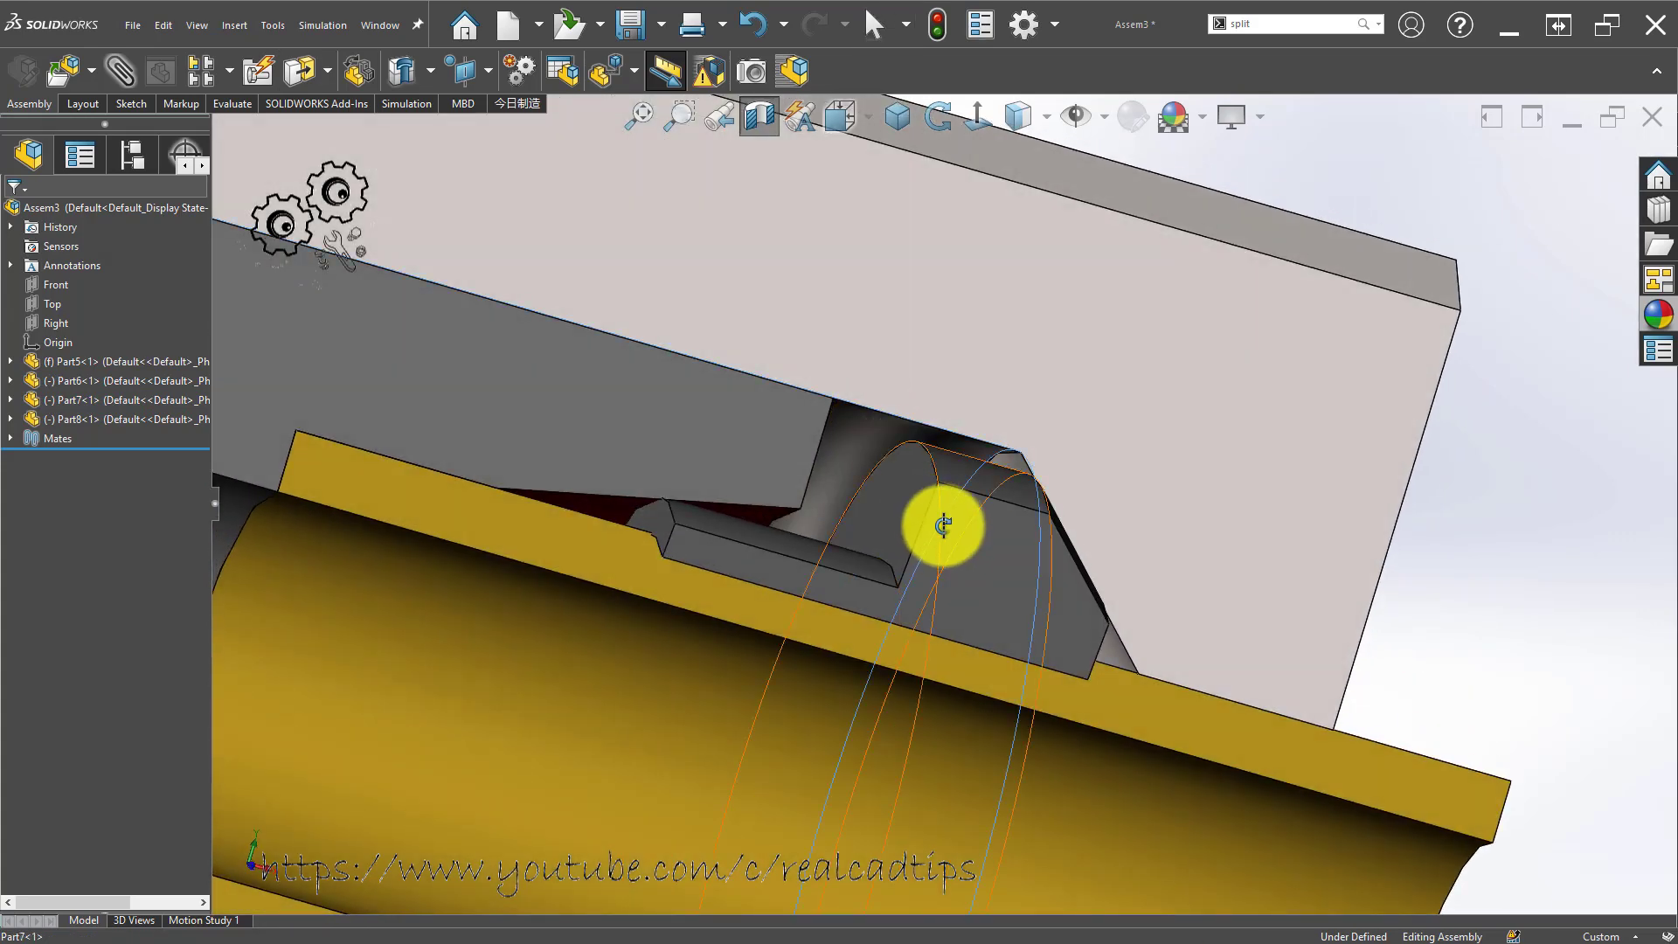
{"action": "scroll", "coordinate": [942, 527], "scroll_direction": "up", "scroll_amount": 2}
{"action": "scroll", "coordinate": [784, 479], "scroll_direction": "up", "scroll_amount": 5}
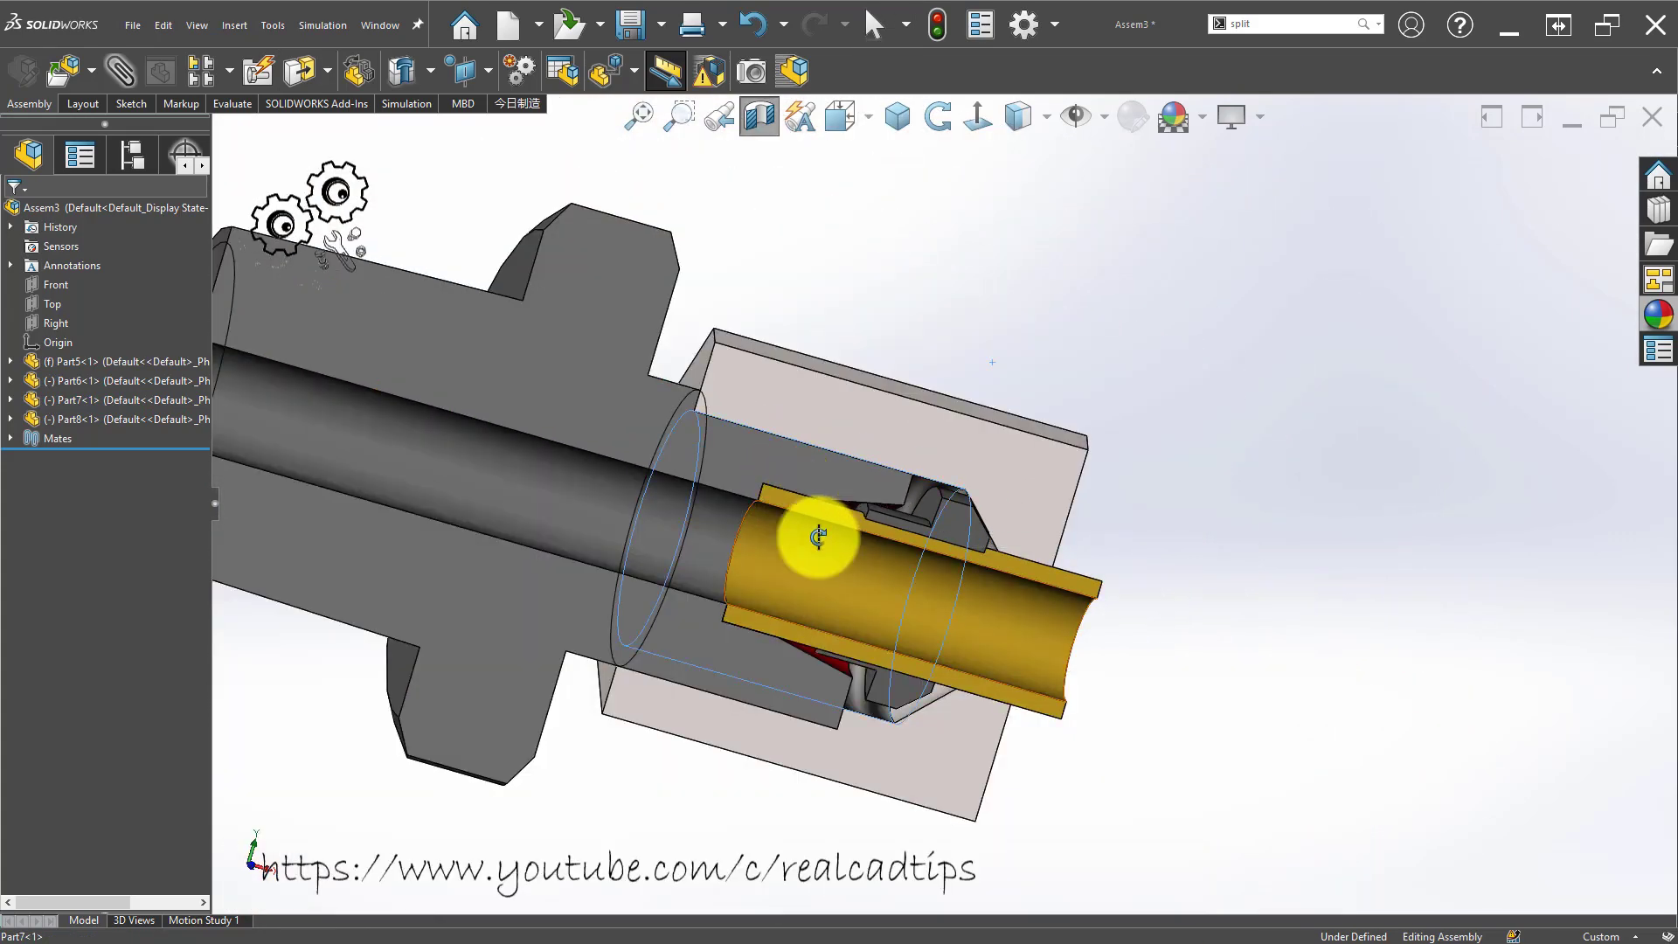
{"action": "middle_click", "coordinate": [743, 797]}
{"action": "middle_click", "coordinate": [720, 658]}
{"action": "middle_click_drag", "start_coordinate": [1036, 752], "coordinate": [1057, 607]}
{"action": "scroll", "coordinate": [941, 454], "scroll_direction": "down", "scroll_amount": 3}
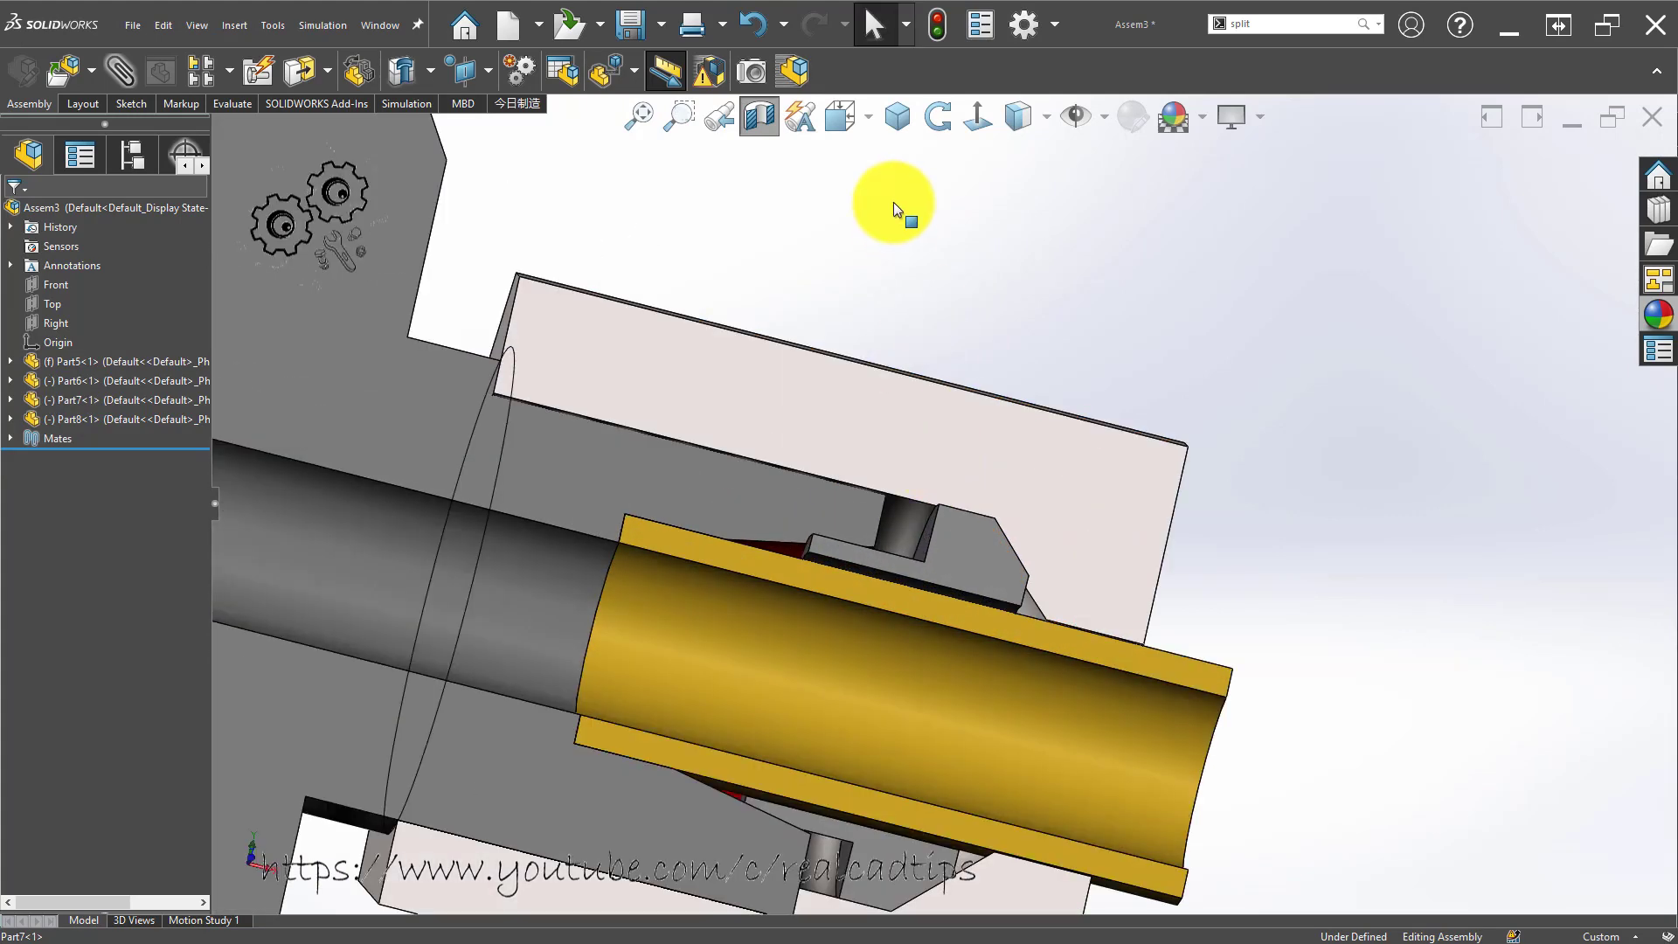
{"action": "scroll", "coordinate": [895, 536], "scroll_direction": "down", "scroll_amount": 3}
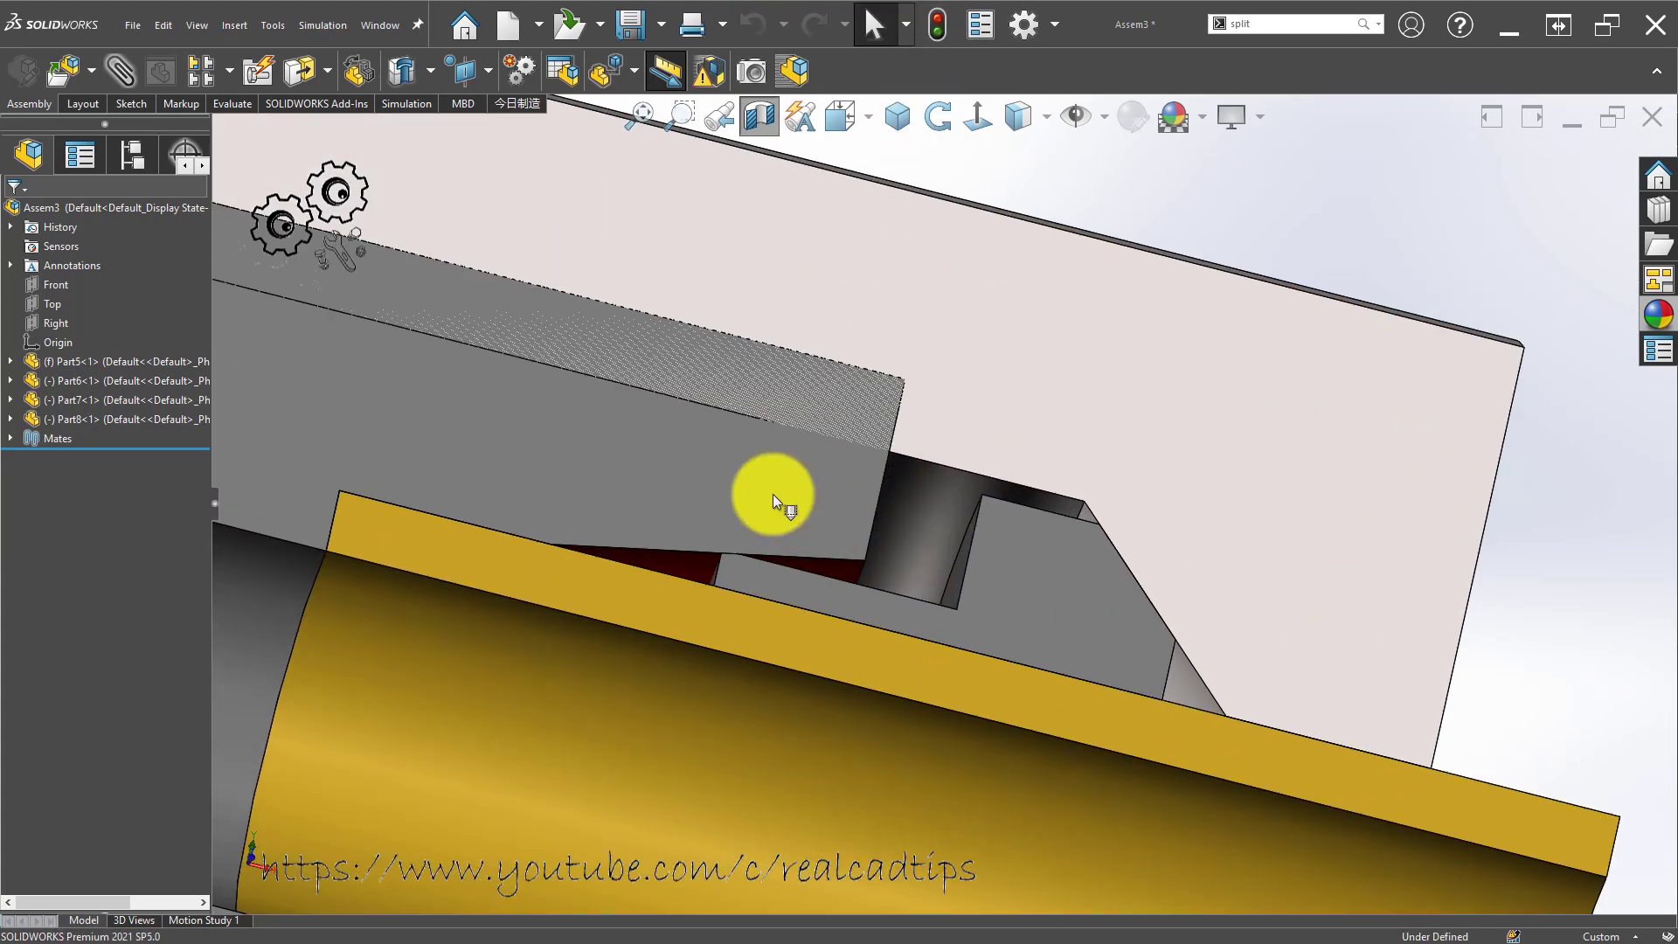
{"action": "scroll", "coordinate": [773, 494], "scroll_direction": "up", "scroll_amount": 4}
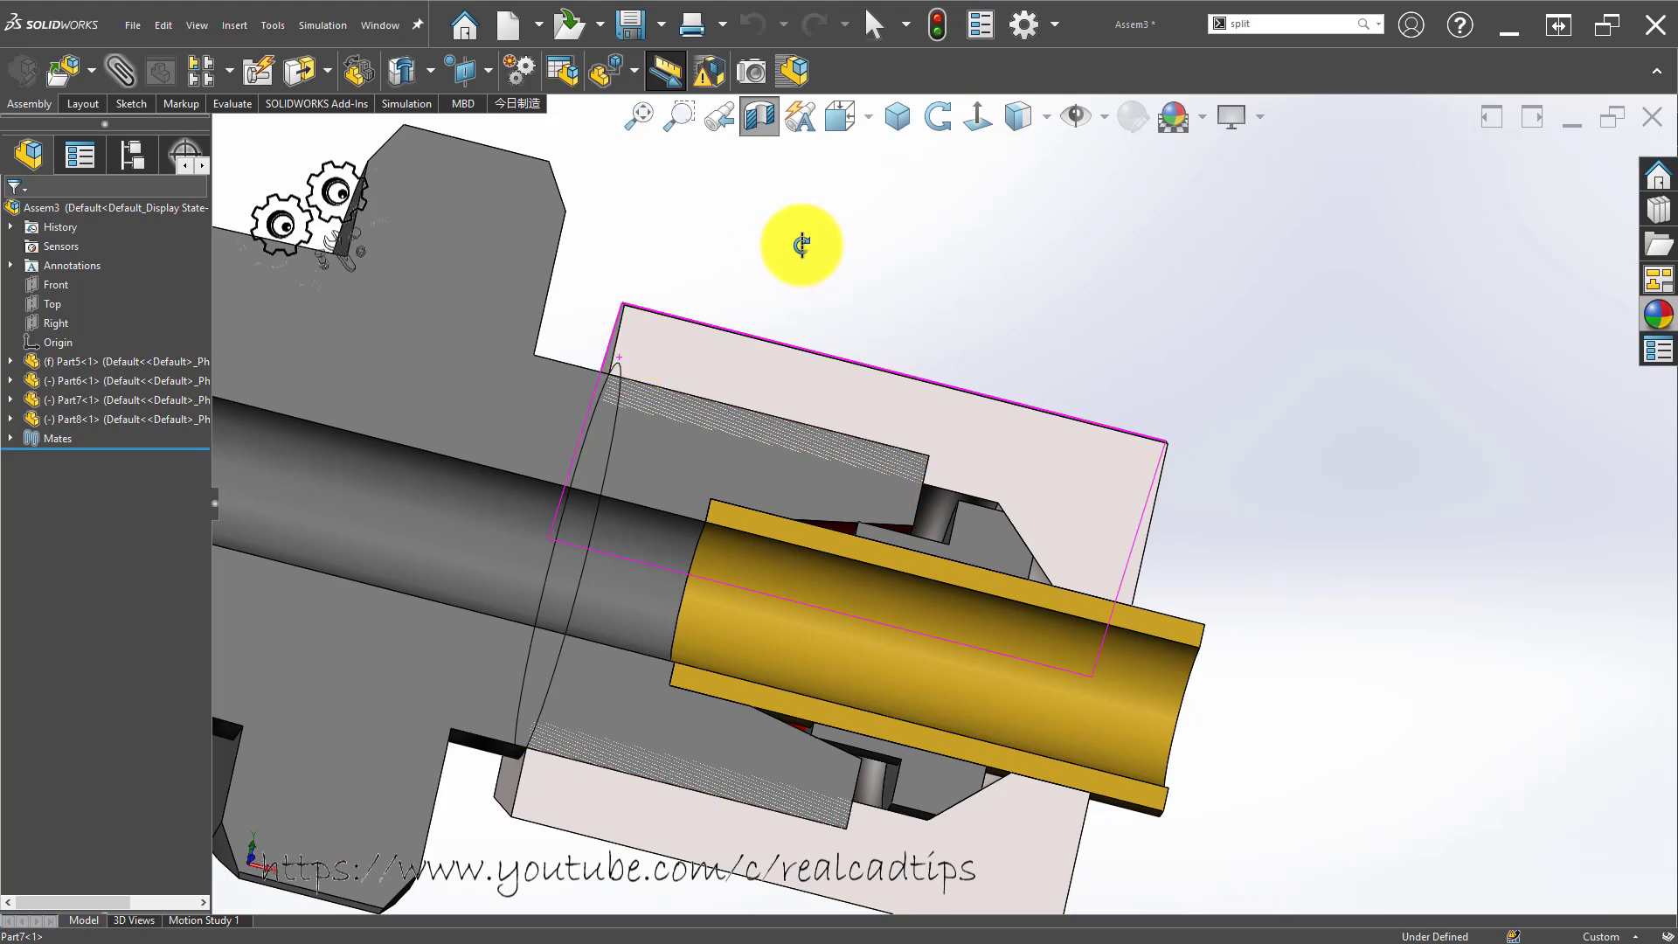
View the section face-on and slide the nut with the sleeve slightly farther toward the fitting's hexagonal collar.
{"action": "left_click", "coordinate": [973, 127]}
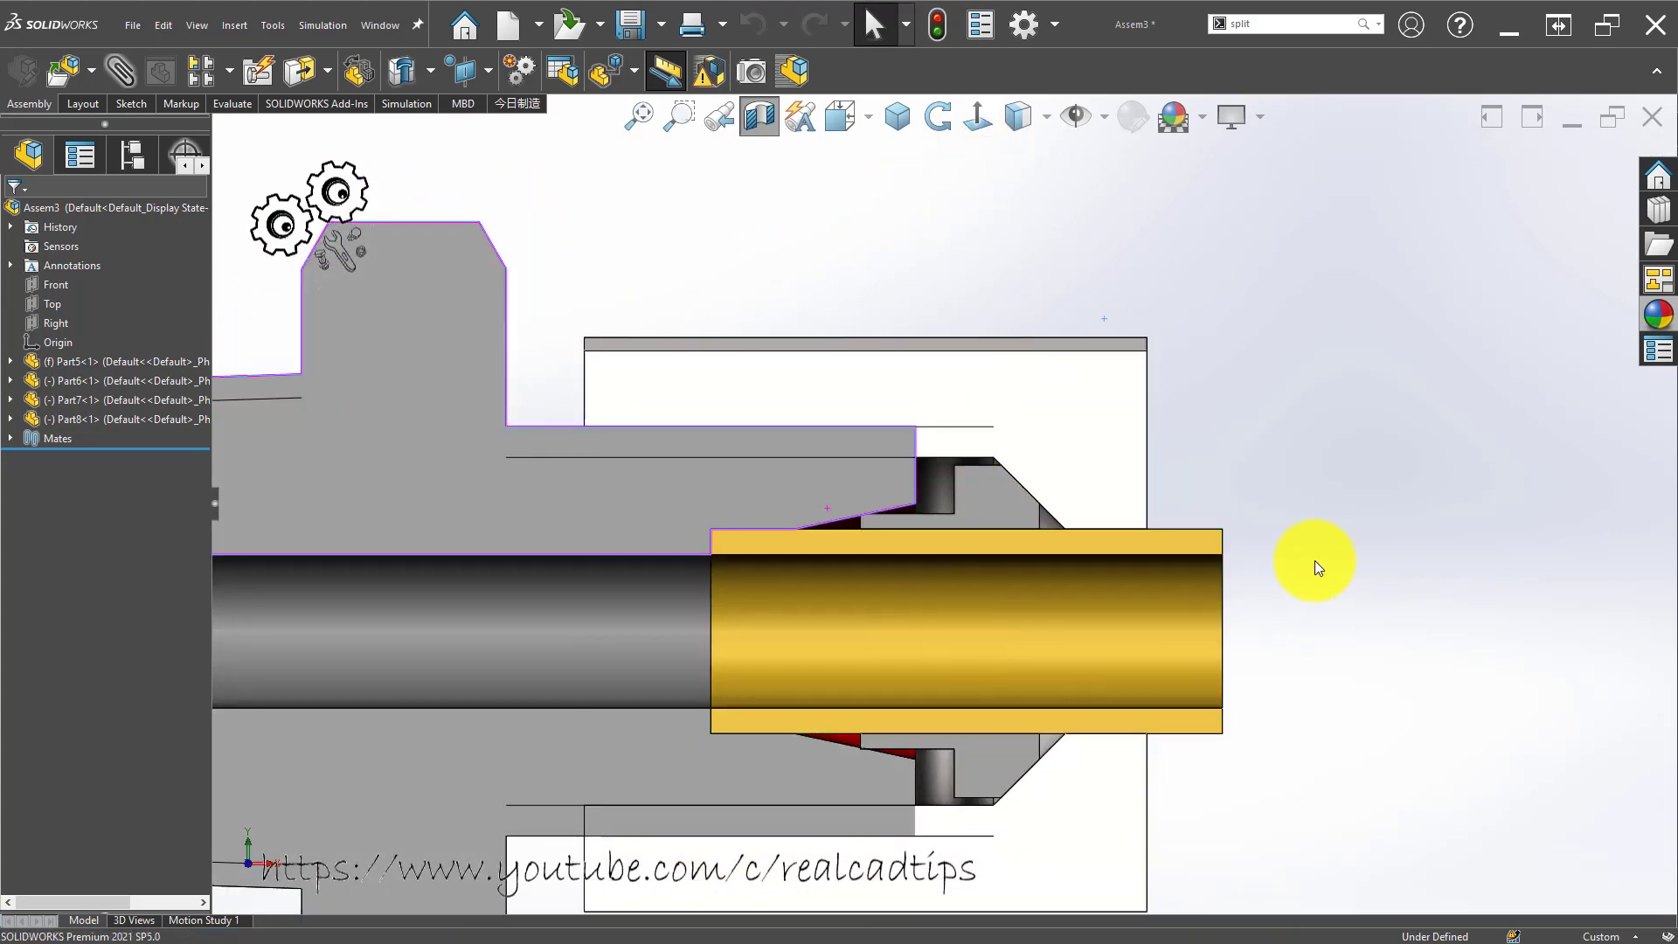
{"action": "left_click", "coordinate": [1304, 664]}
{"action": "scroll", "coordinate": [1304, 664], "scroll_direction": "up", "scroll_amount": 5}
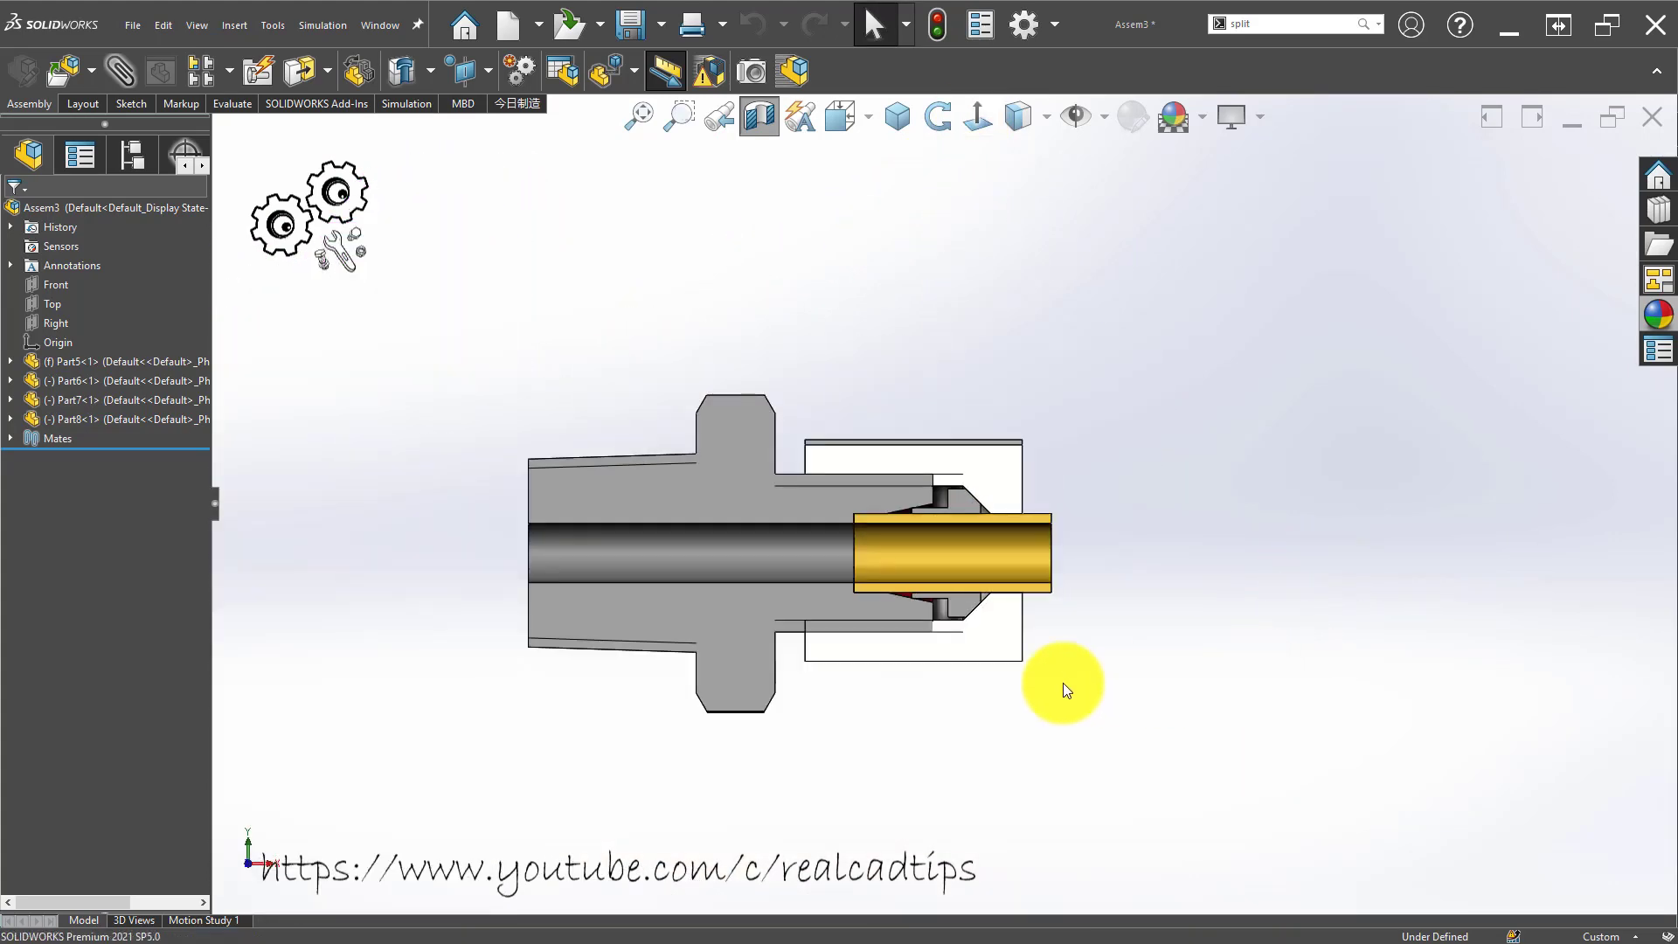
{"action": "scroll", "coordinate": [946, 516], "scroll_direction": "down", "scroll_amount": 6}
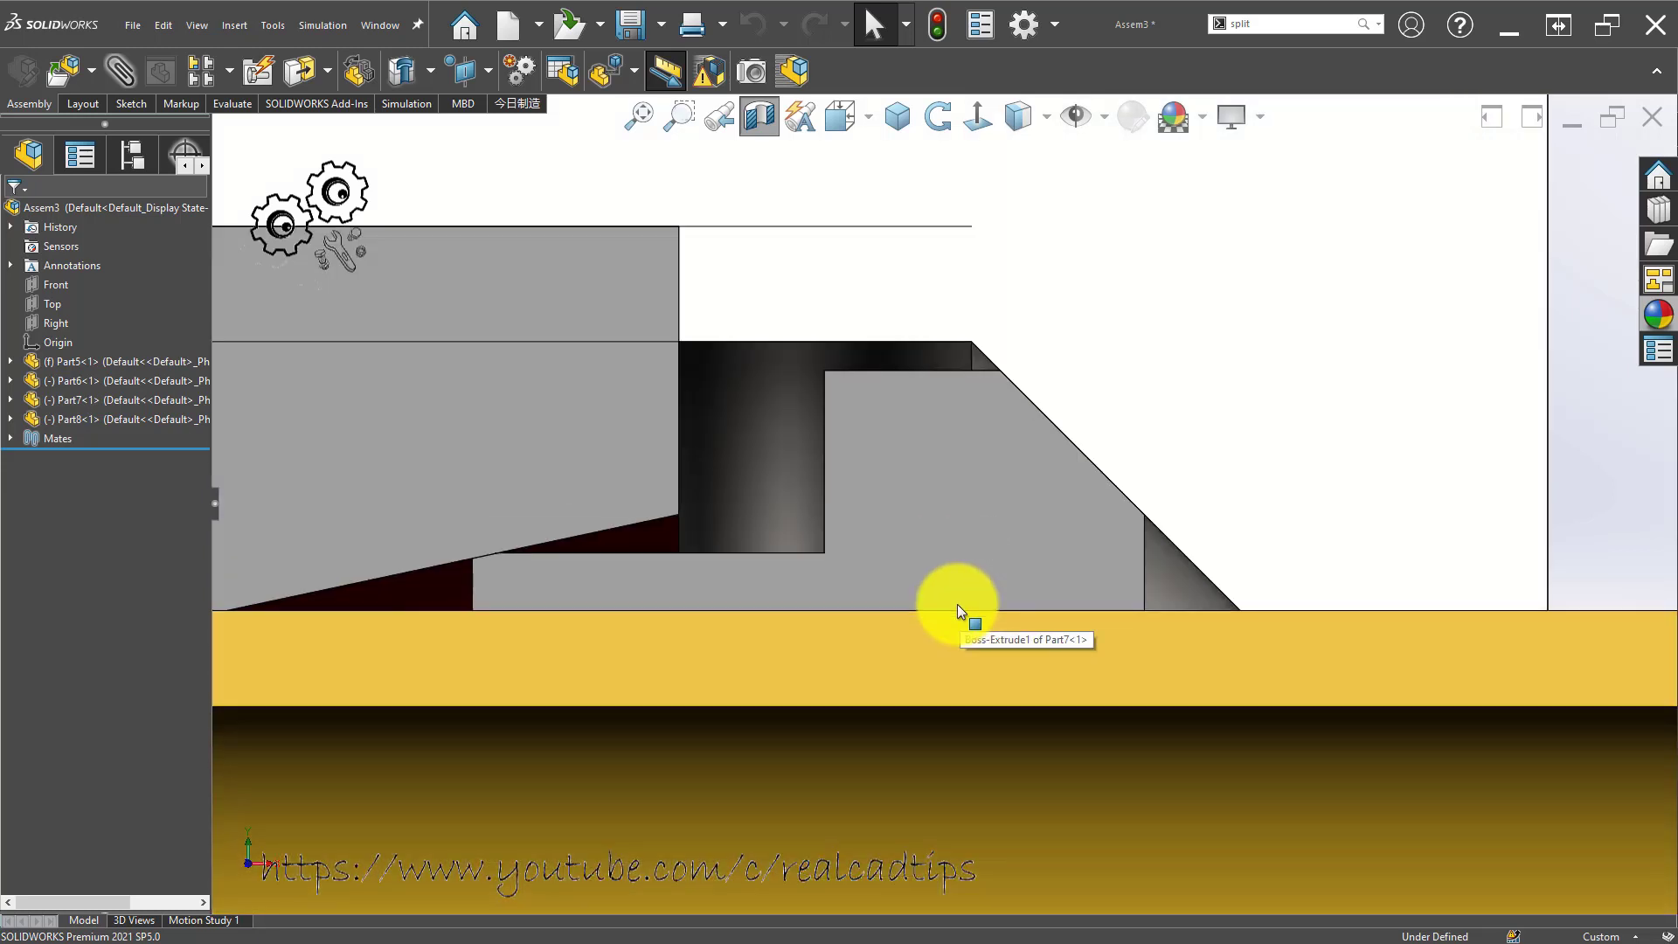
{"action": "scroll", "coordinate": [957, 605], "scroll_direction": "up", "scroll_amount": 2}
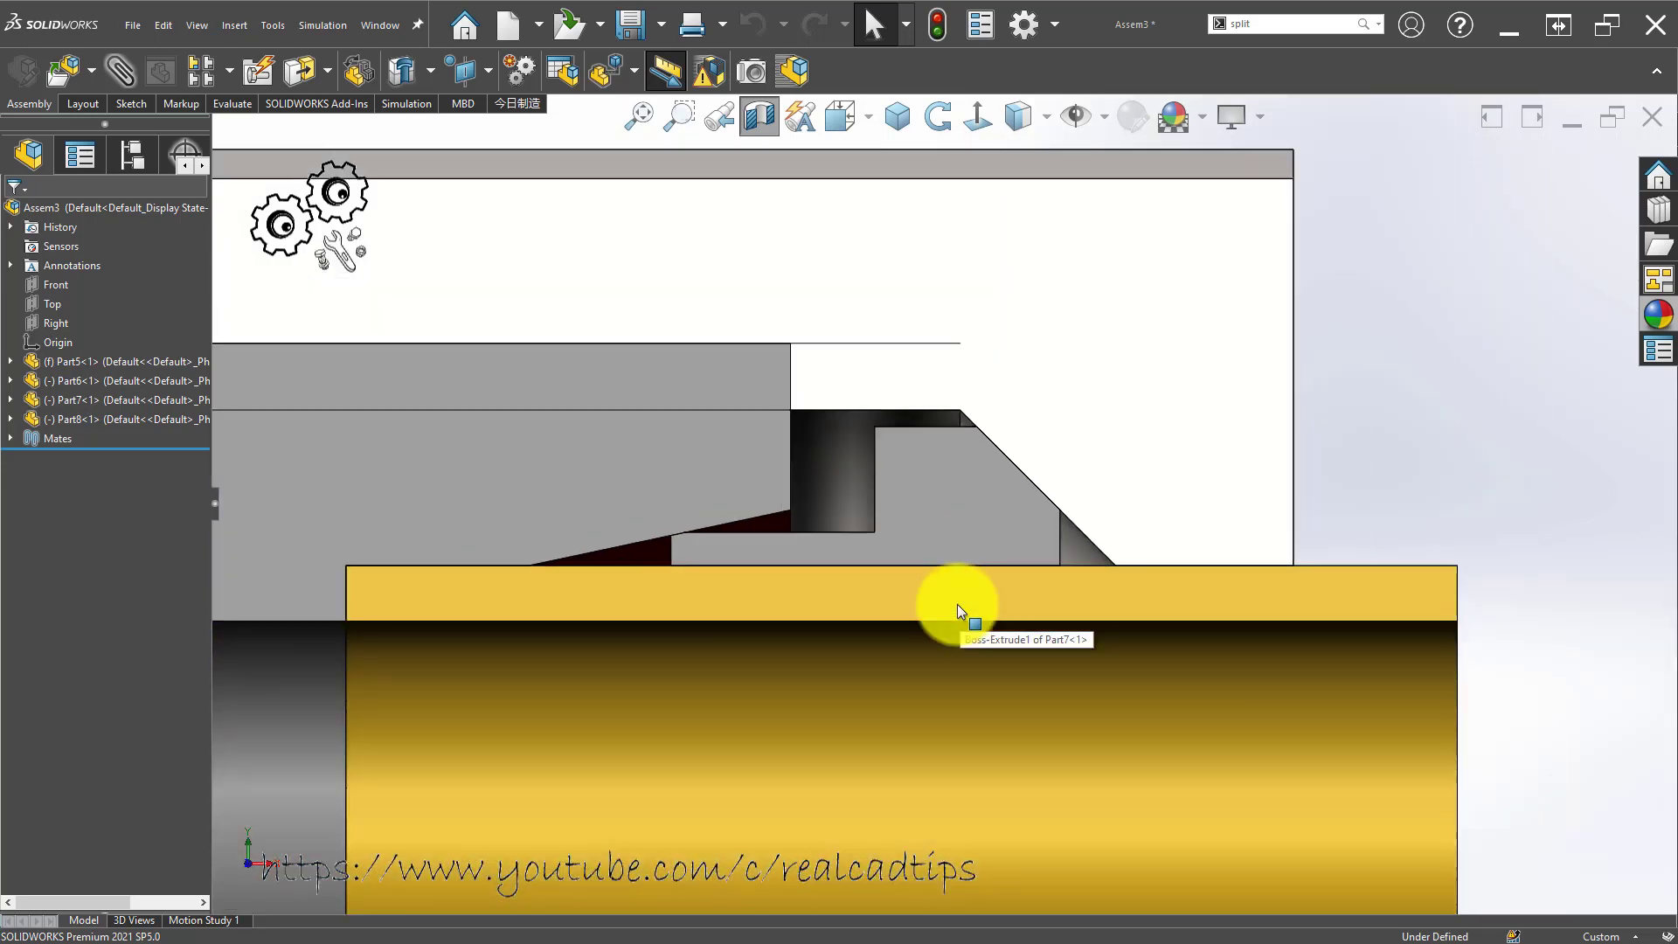
{"action": "scroll", "coordinate": [1047, 422], "scroll_direction": "up", "scroll_amount": 2}
{"action": "left_click", "coordinate": [1079, 274]}
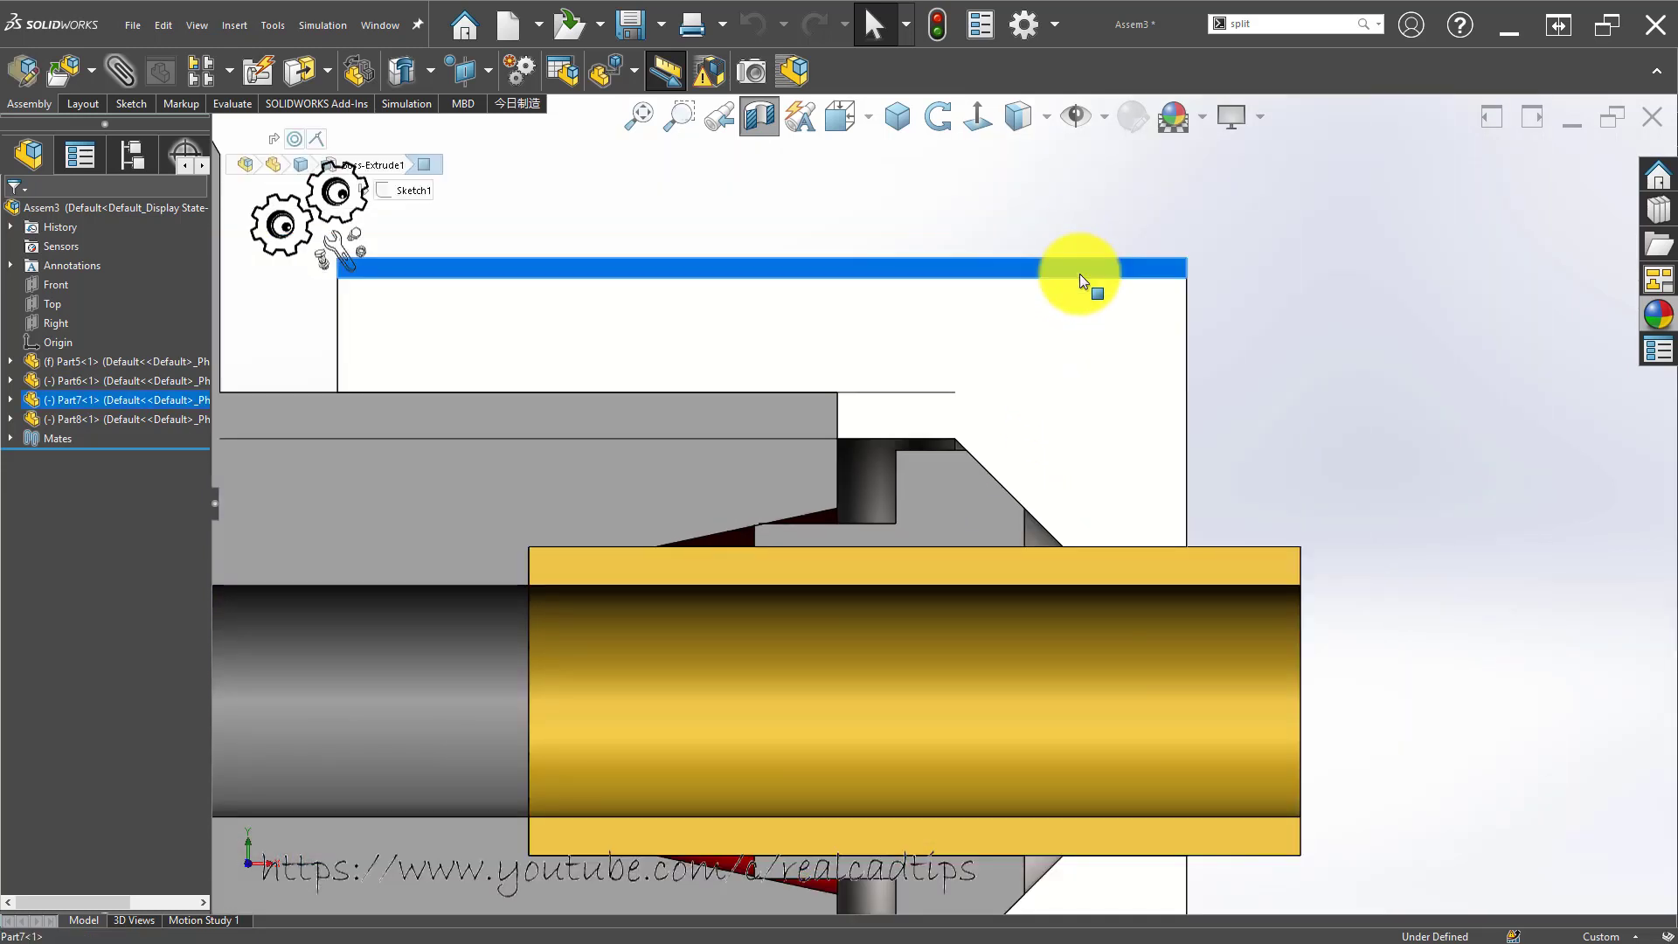
{"action": "left_click_drag", "start_coordinate": [1079, 274], "coordinate": [1053, 274]}
{"action": "left_click", "coordinate": [1294, 438]}
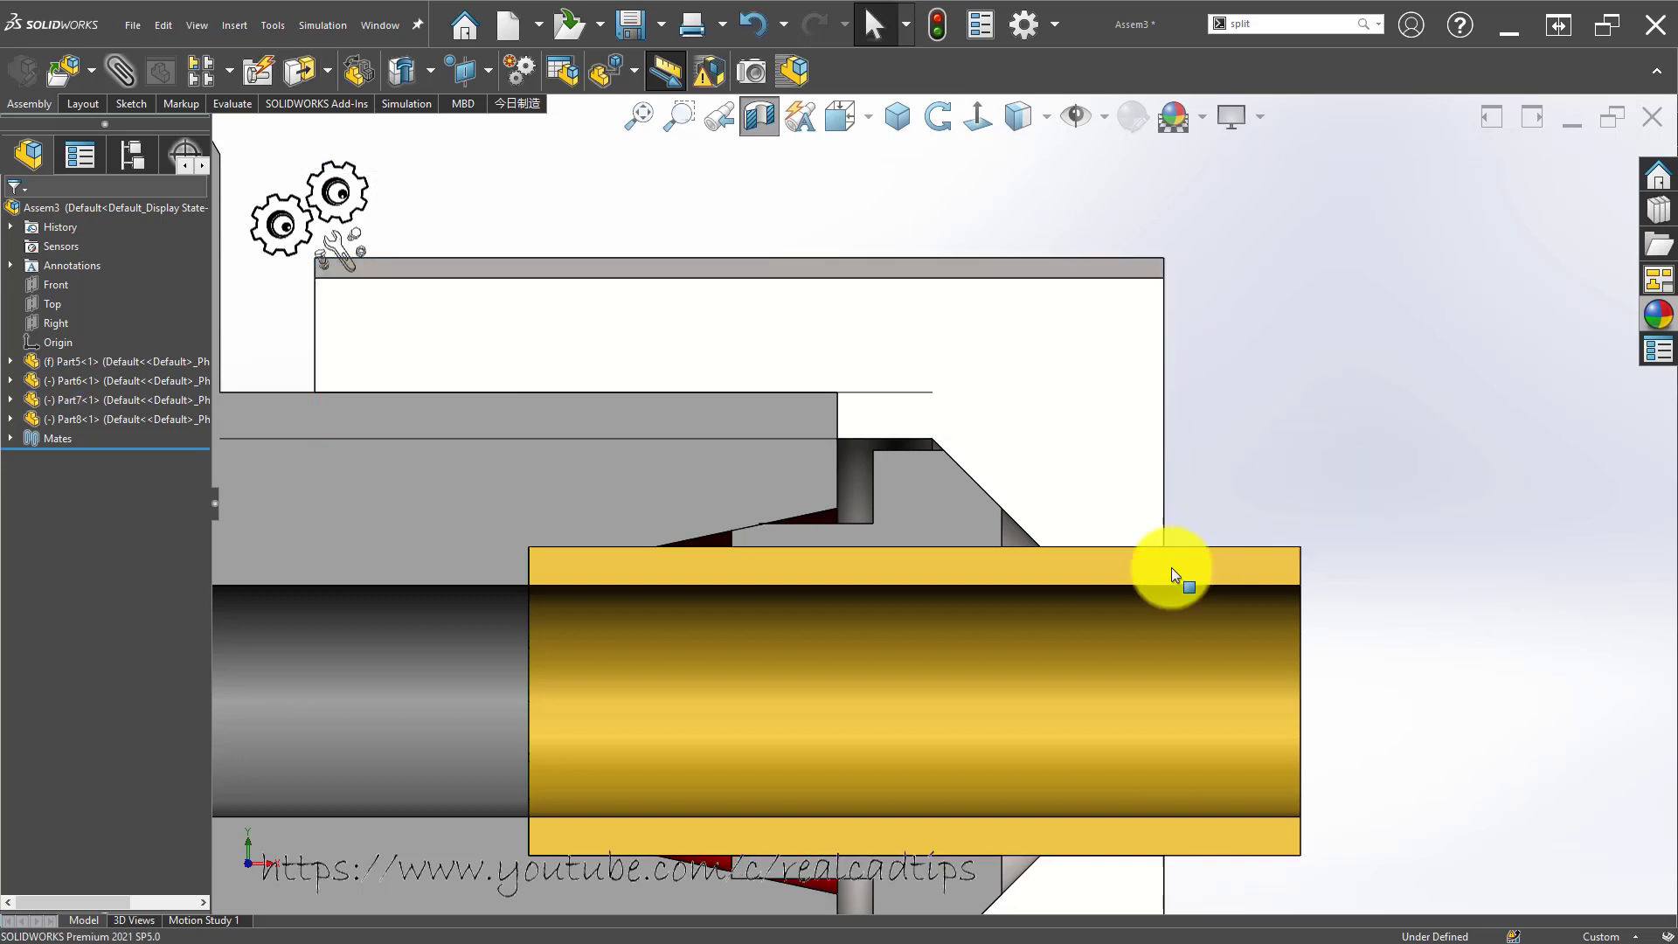
Turn off the section view and show the whole assembly in isometric orientation.
{"action": "scroll", "coordinate": [944, 504], "scroll_direction": "up", "scroll_amount": 3}
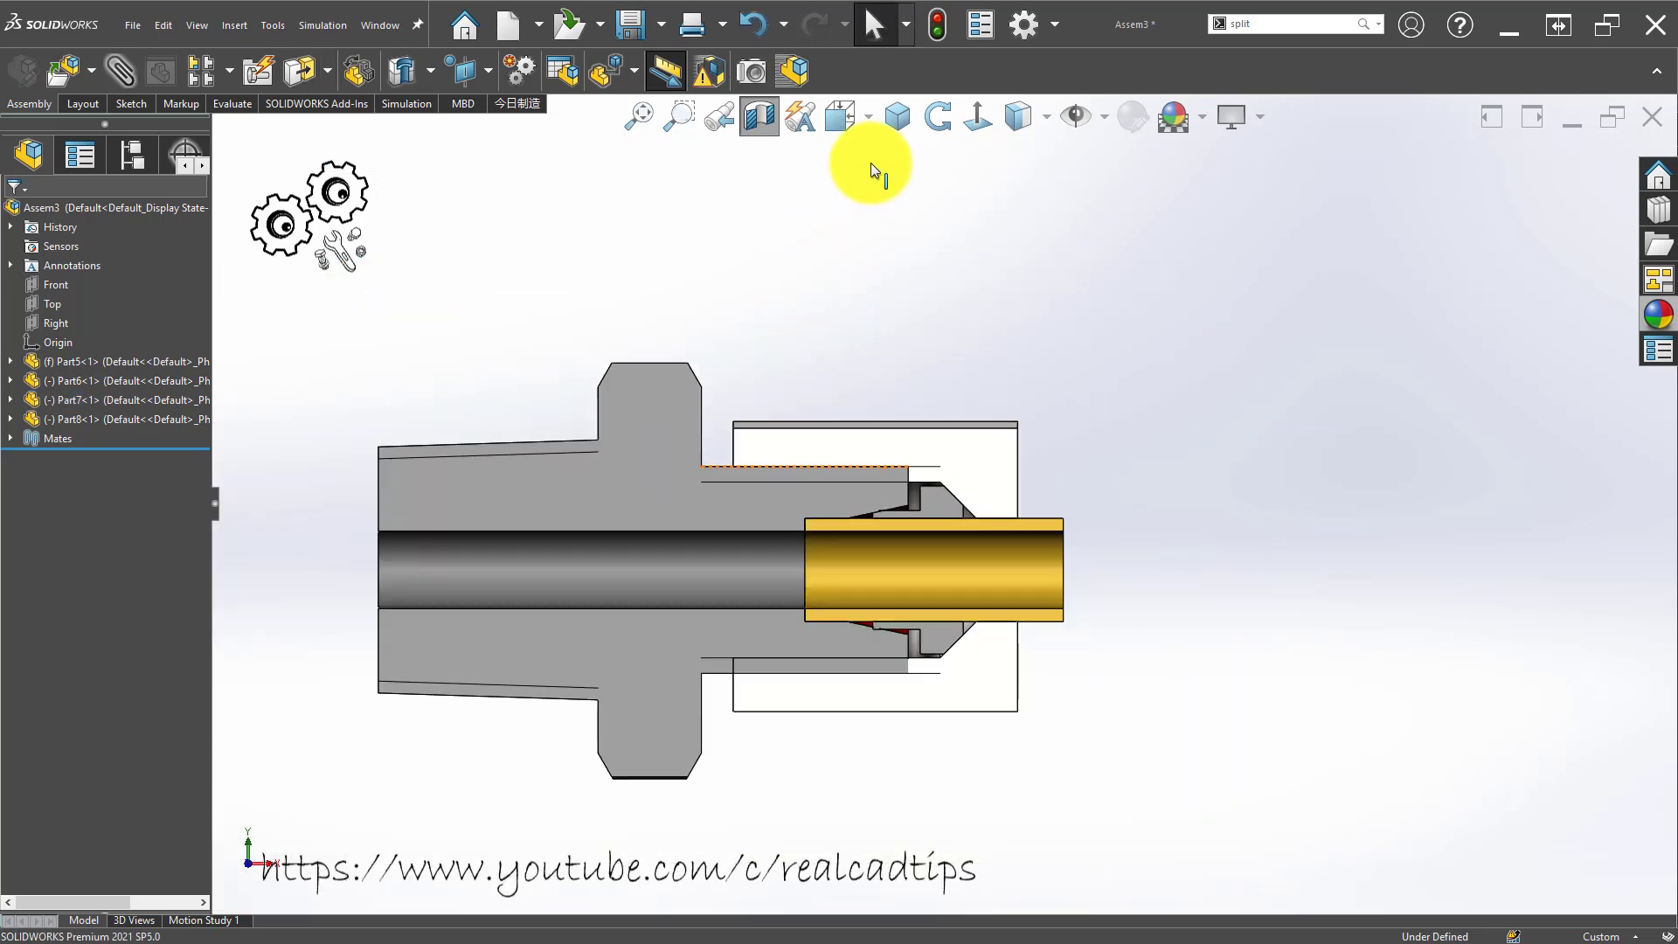
{"action": "left_click", "coordinate": [750, 136]}
{"action": "left_click", "coordinate": [900, 110]}
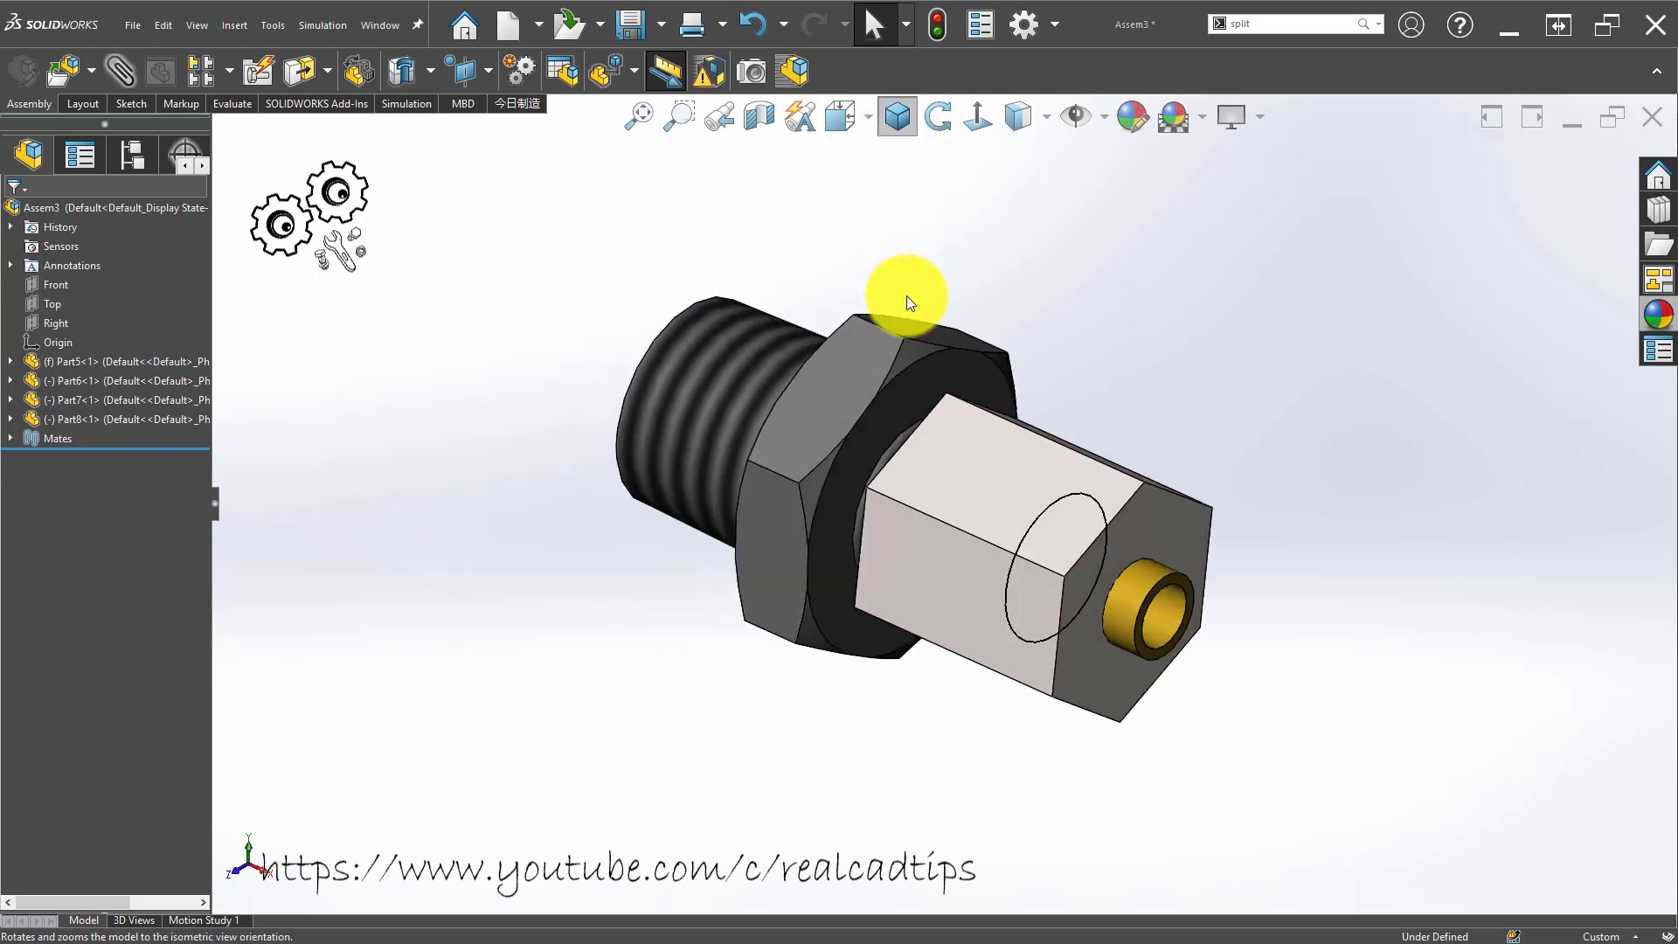